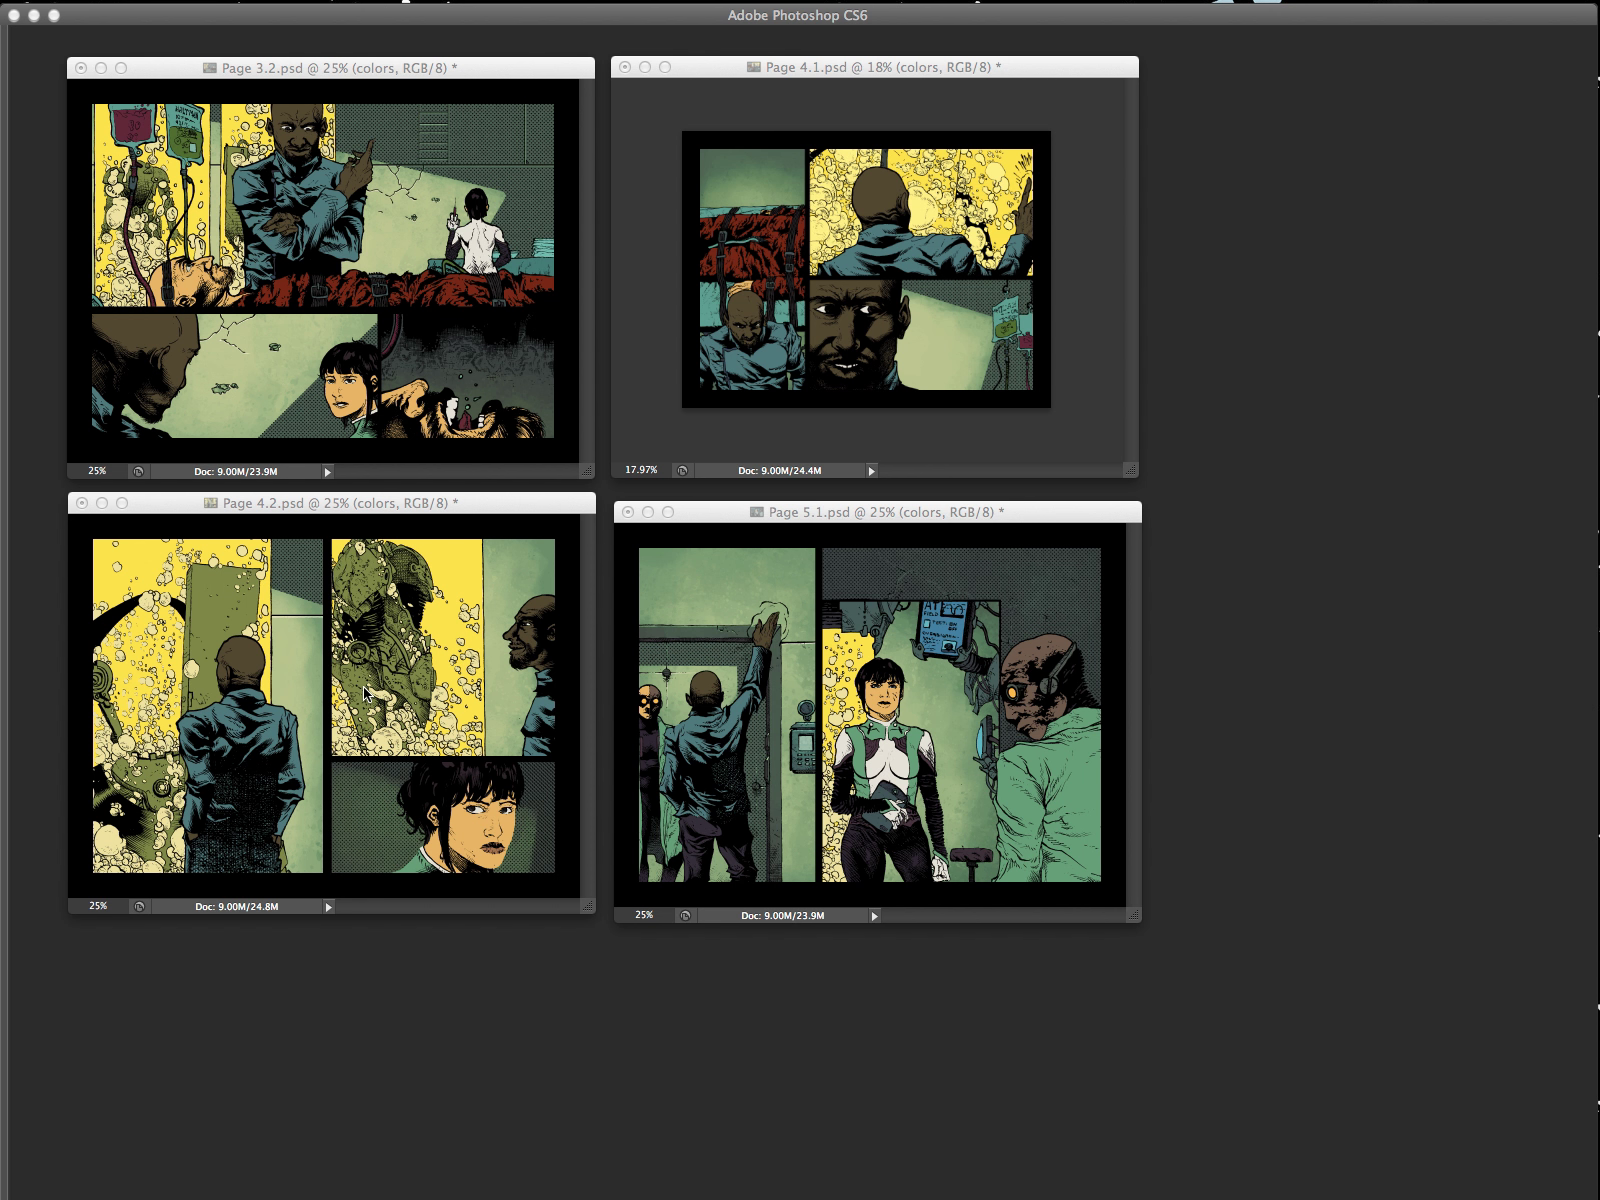
Step: Bring Page 3.2.psd into full-screen view with the panels shown and enlarge the page
left_click(518, 76)
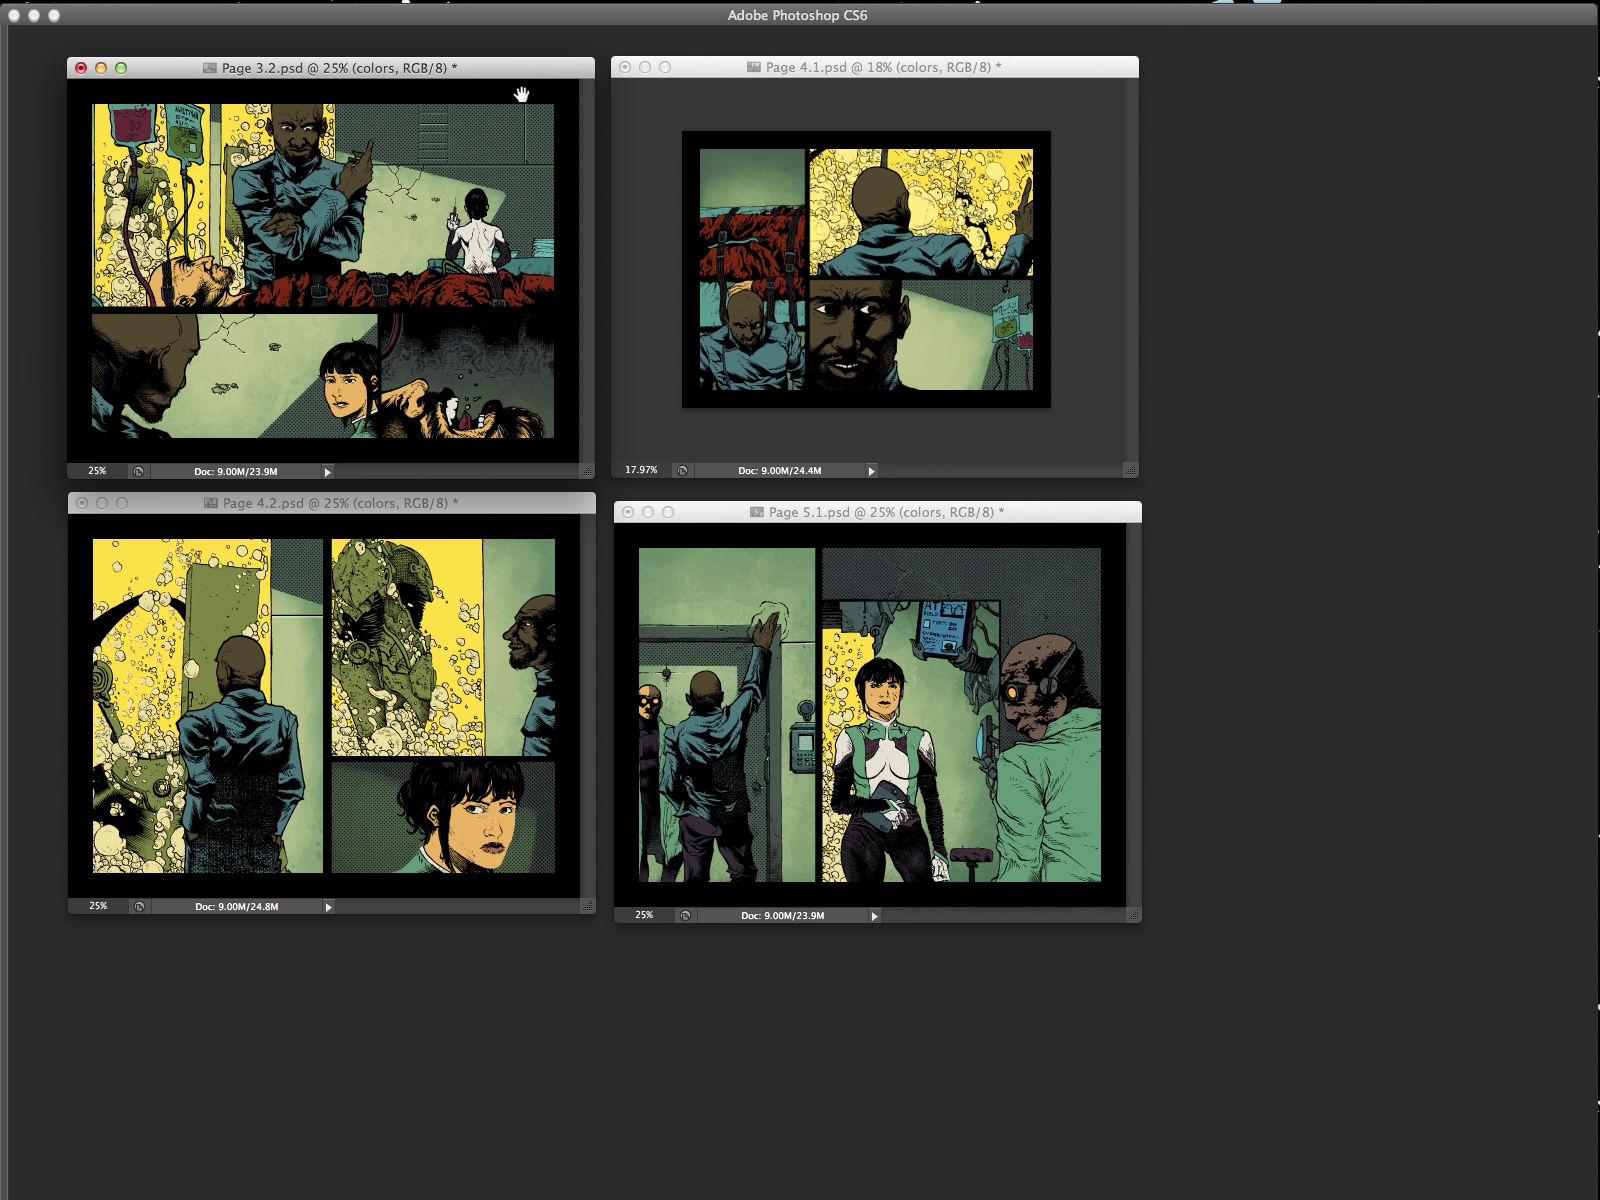
key("Tab")
key("Tab")
key("Tab")
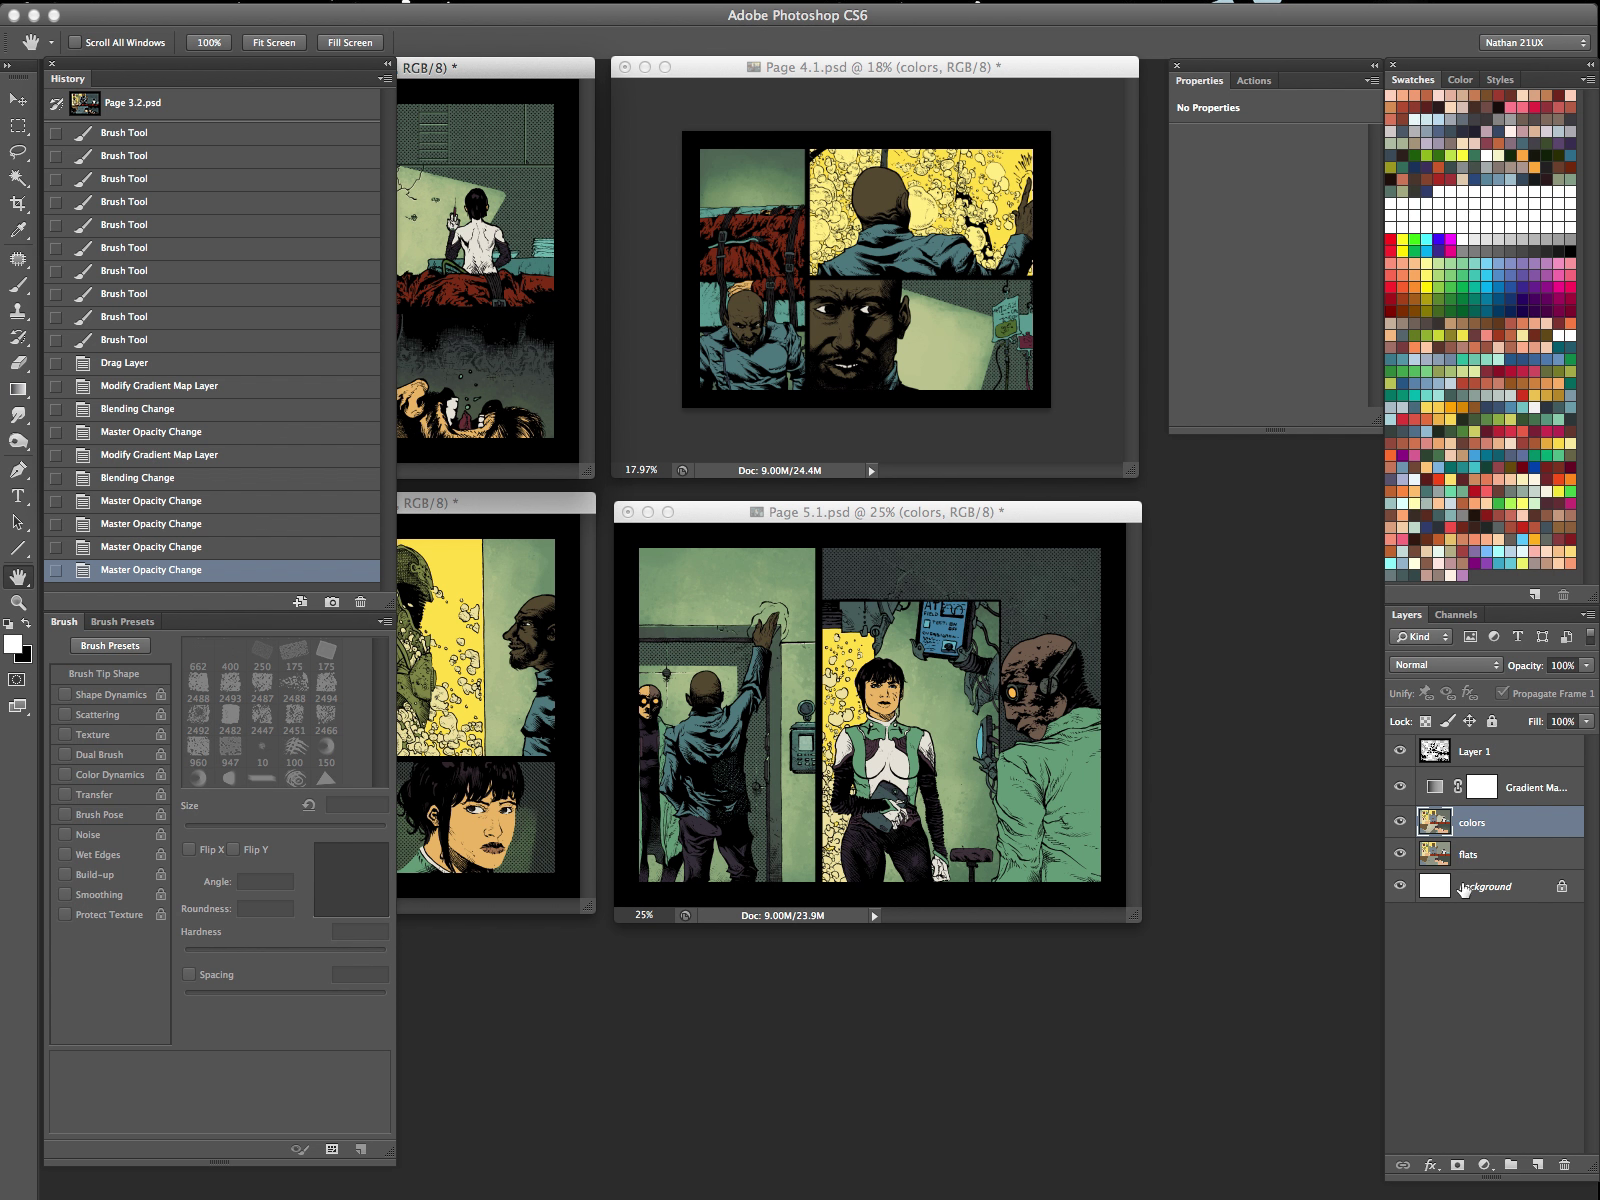
left_click_drag(548, 74, 1050, 385)
key("f")
key("z")
left_click(763, 551)
Step: Select the yellow tank background on the colors layer with the Magic Wand and hide the selection edges
key("w")
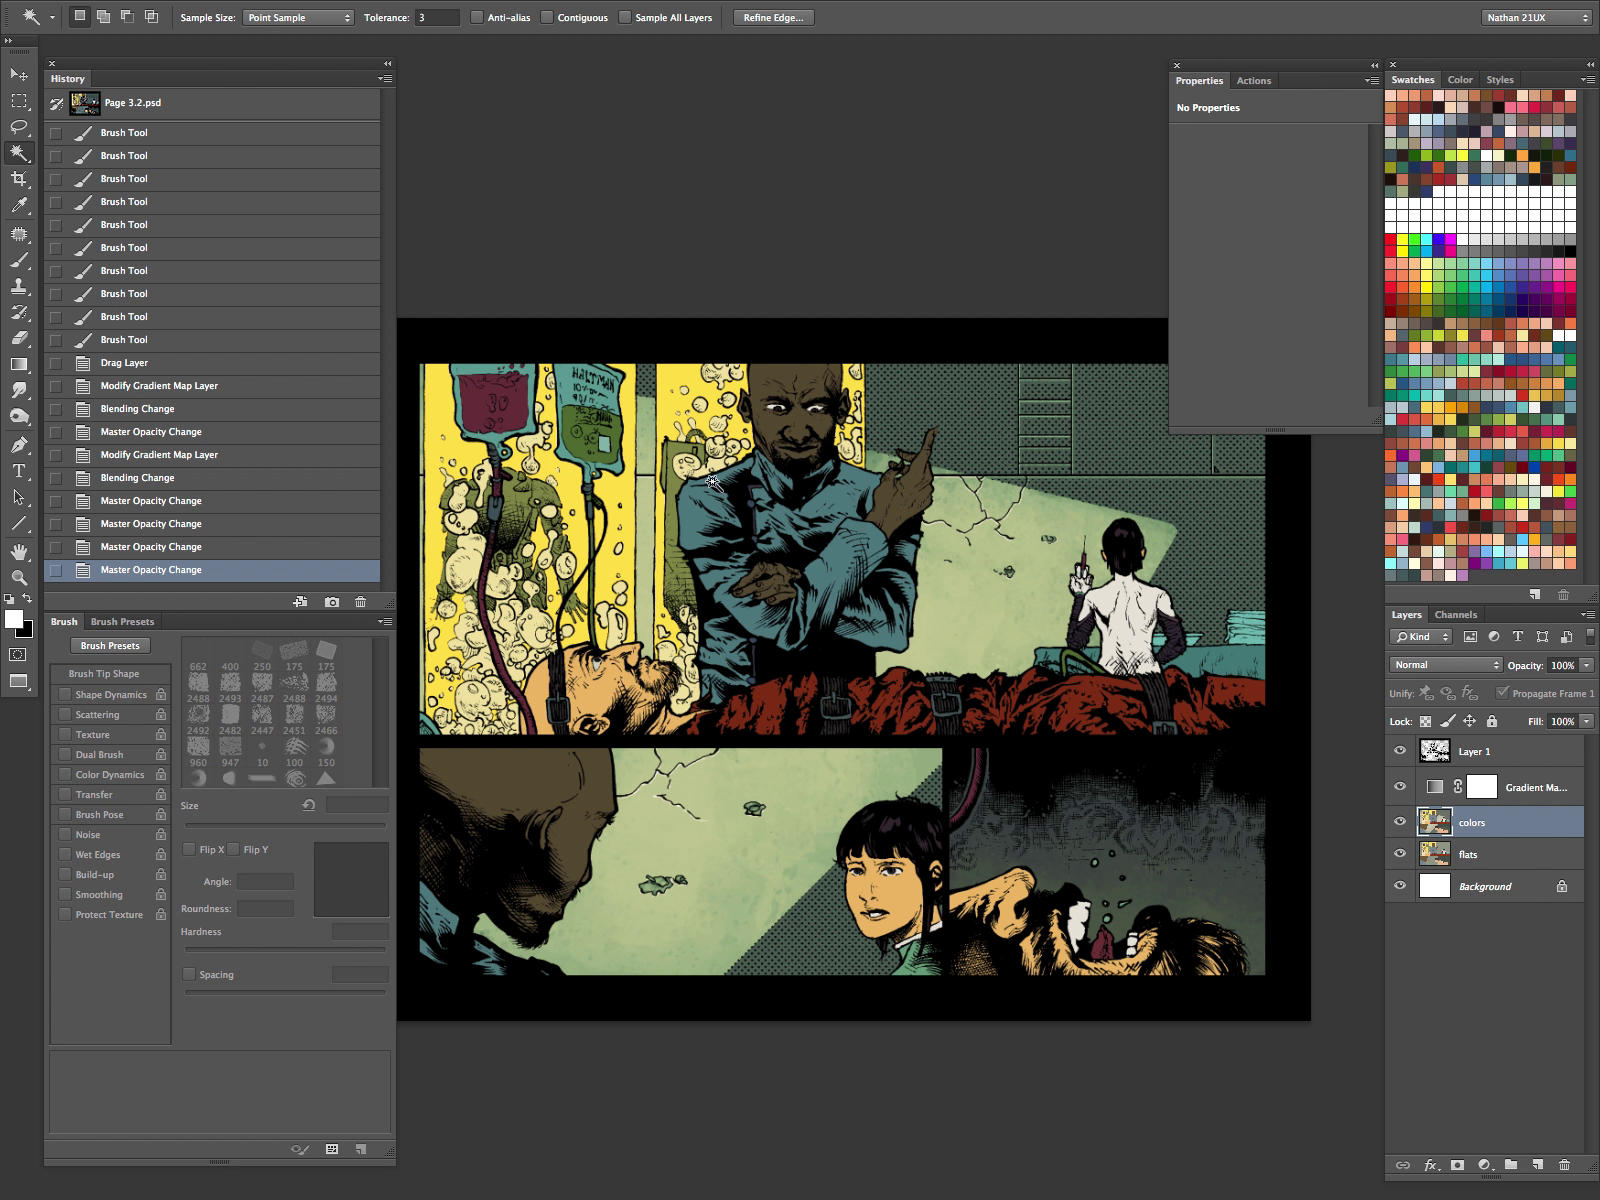
left_click(695, 385)
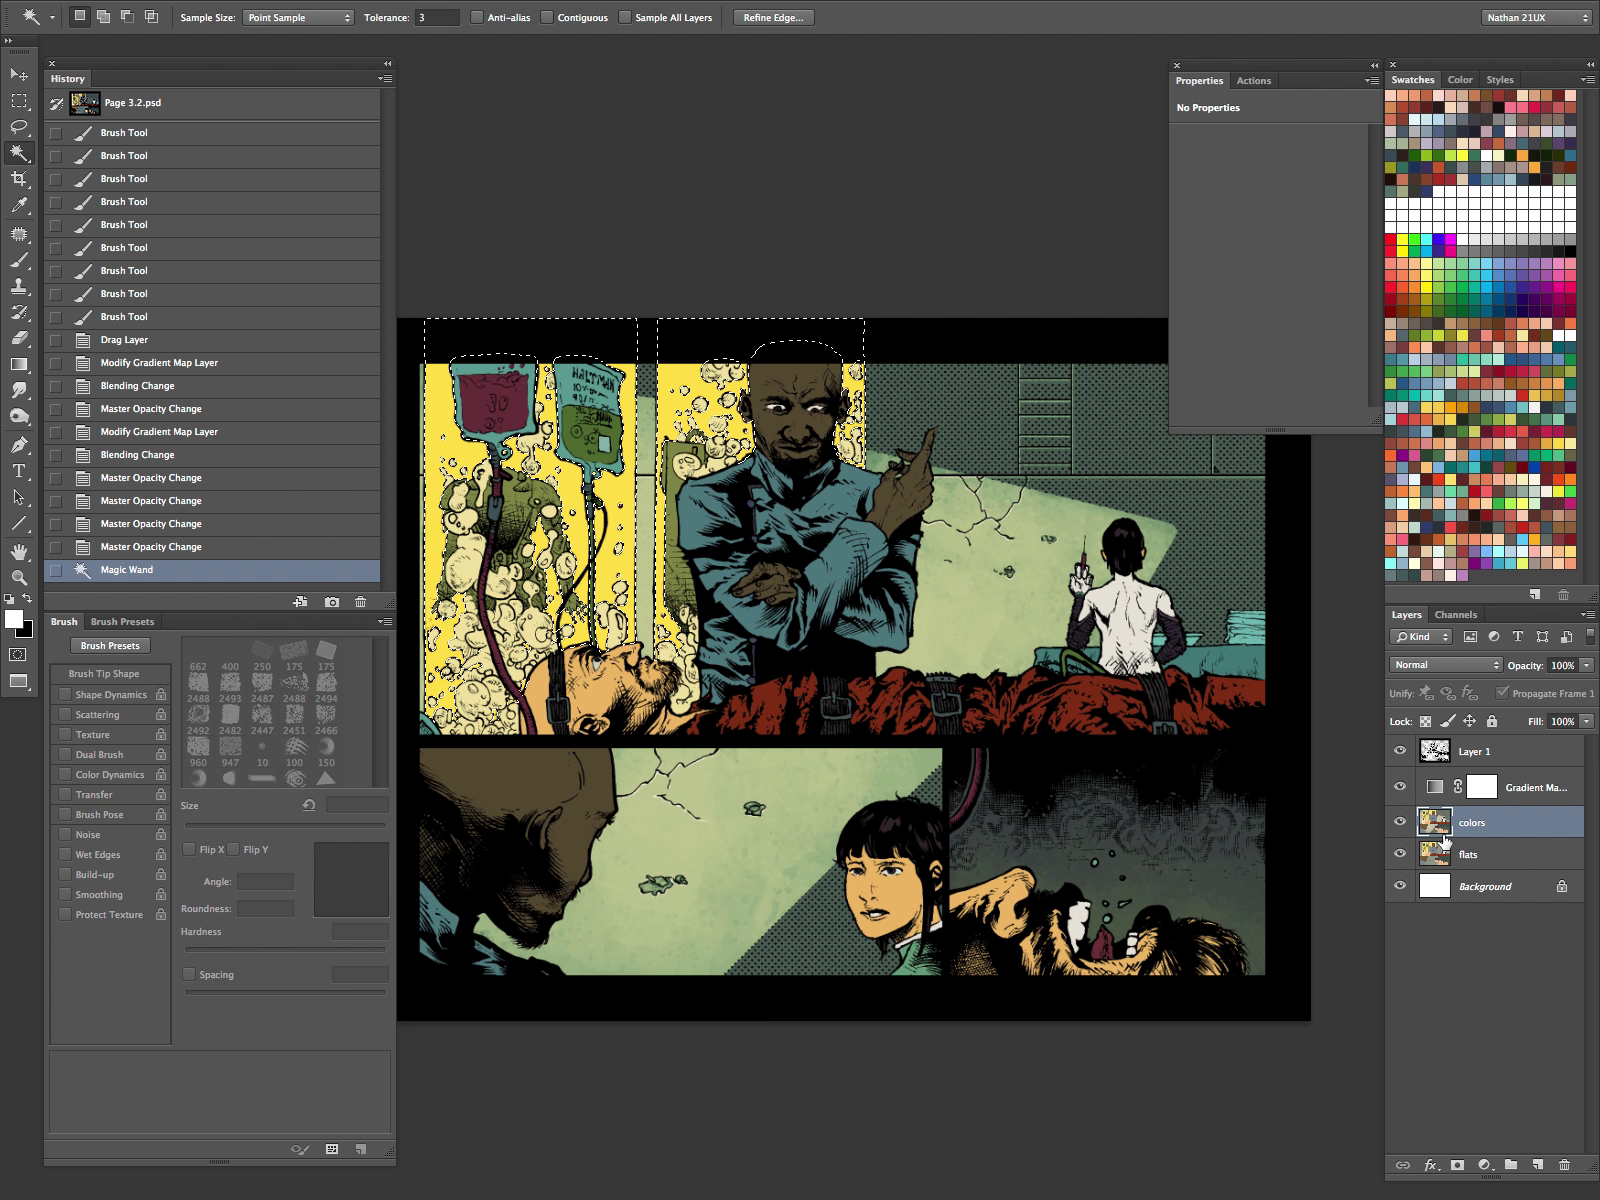
key("ctrl+h")
Step: Compare the page with and without the Gradient Map layer, with the Brush tool active
key("b")
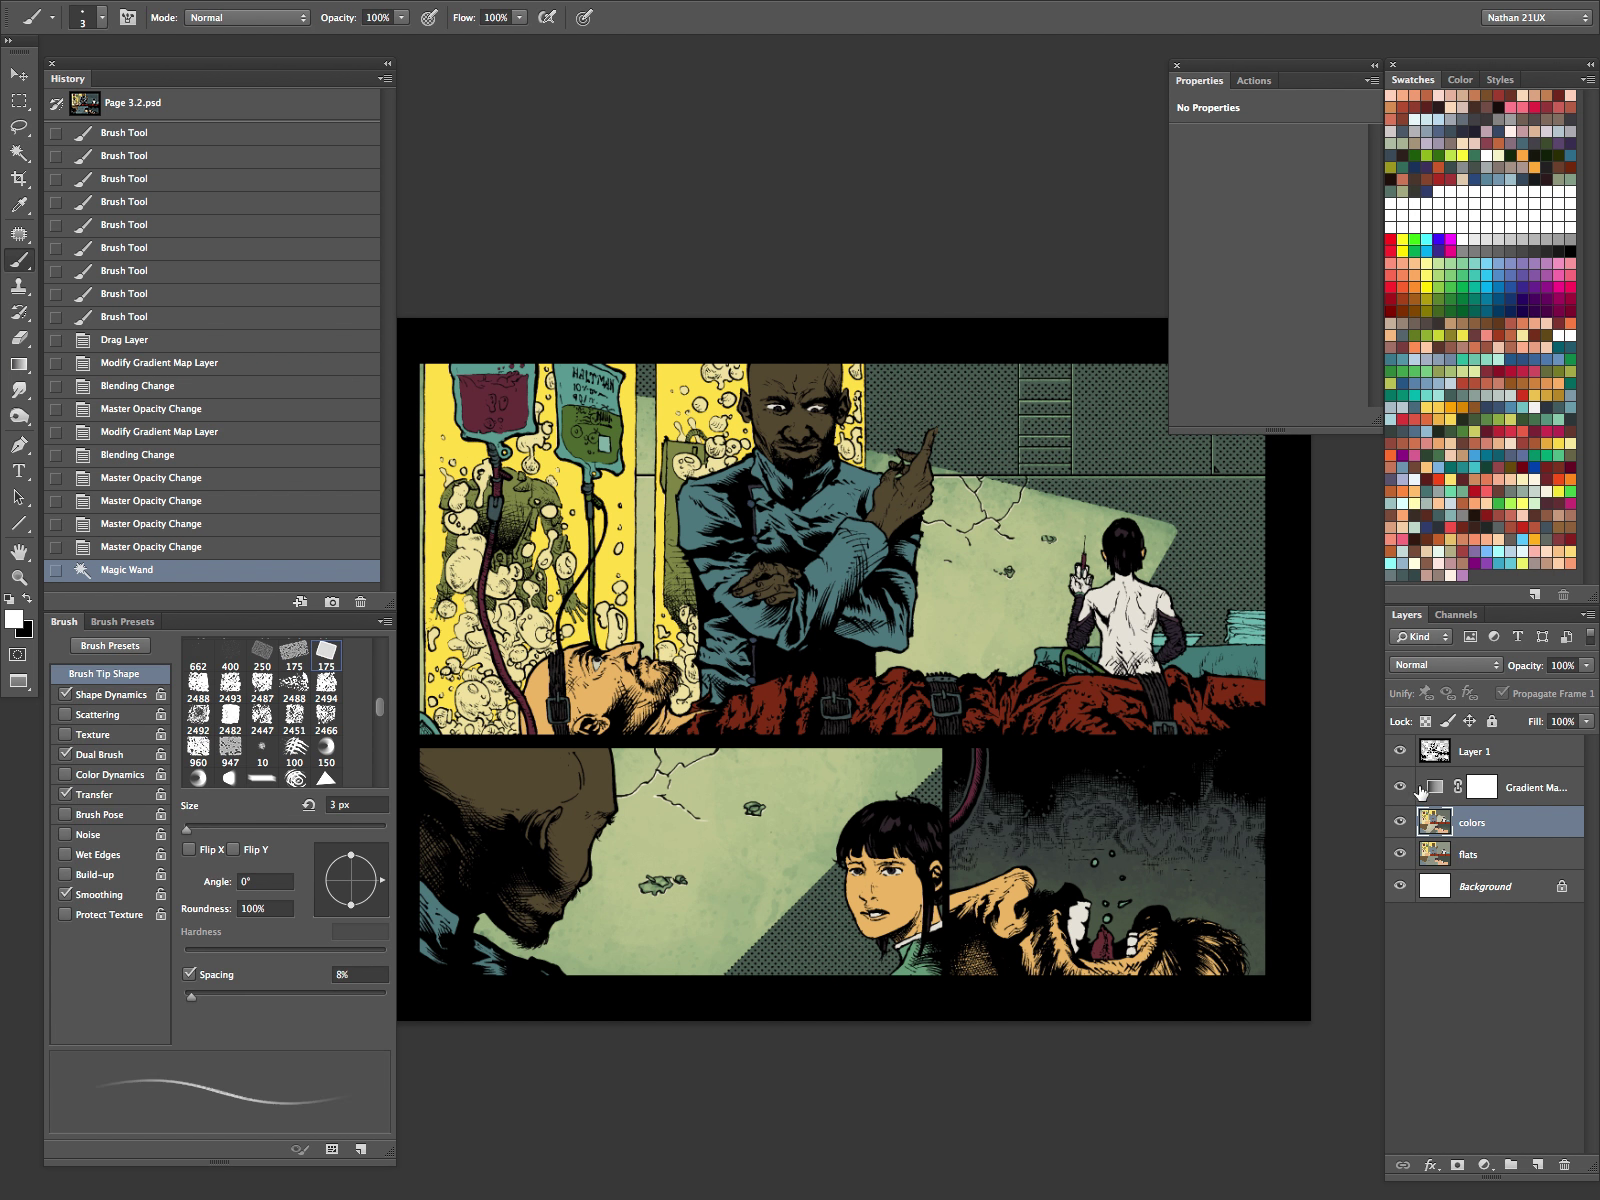
left_click(1401, 787)
left_click(1403, 789)
left_click(1401, 788)
Step: Enlarge the textured brush to 80 px
key("bracketright")
key("bracketright")
key("bracketright")
key("bracketright")
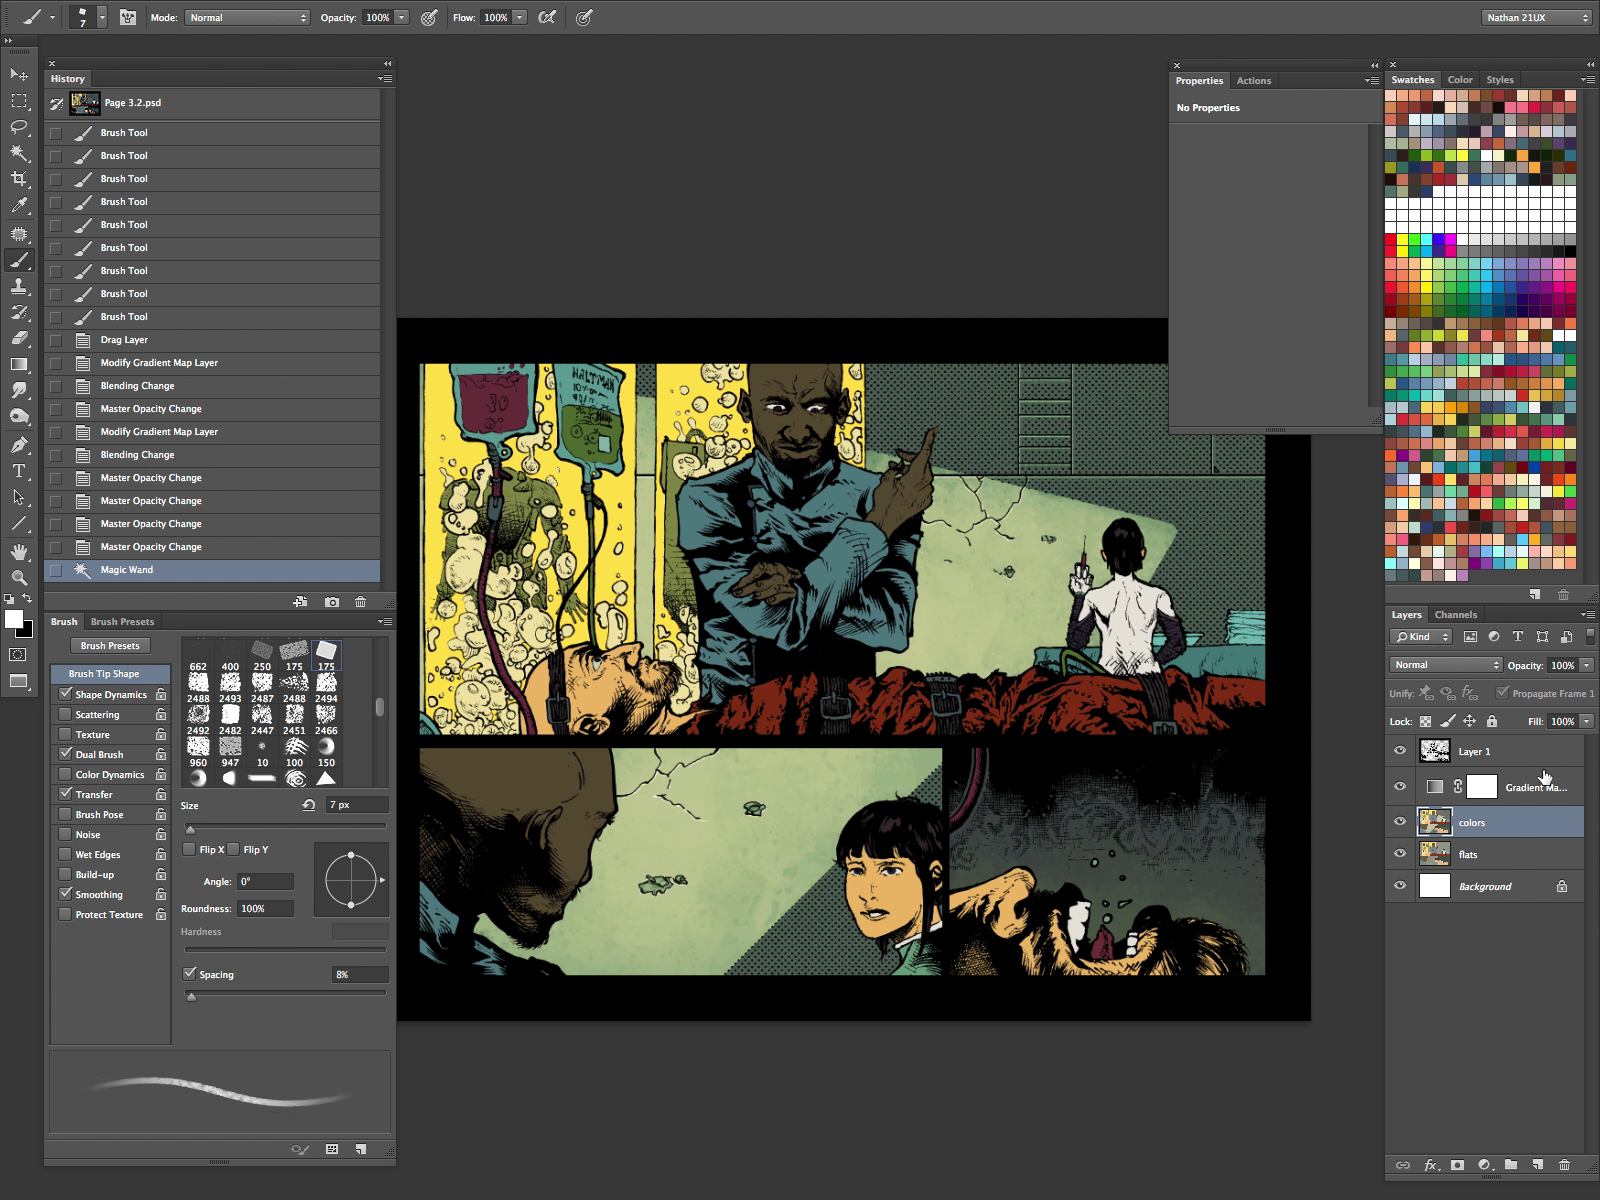
key("bracketright")
key("bracketright")
key("bracketright")
key("bracketright")
key("bracketright")
key("bracketright")
key("bracketright")
key("bracketright")
key("bracketright")
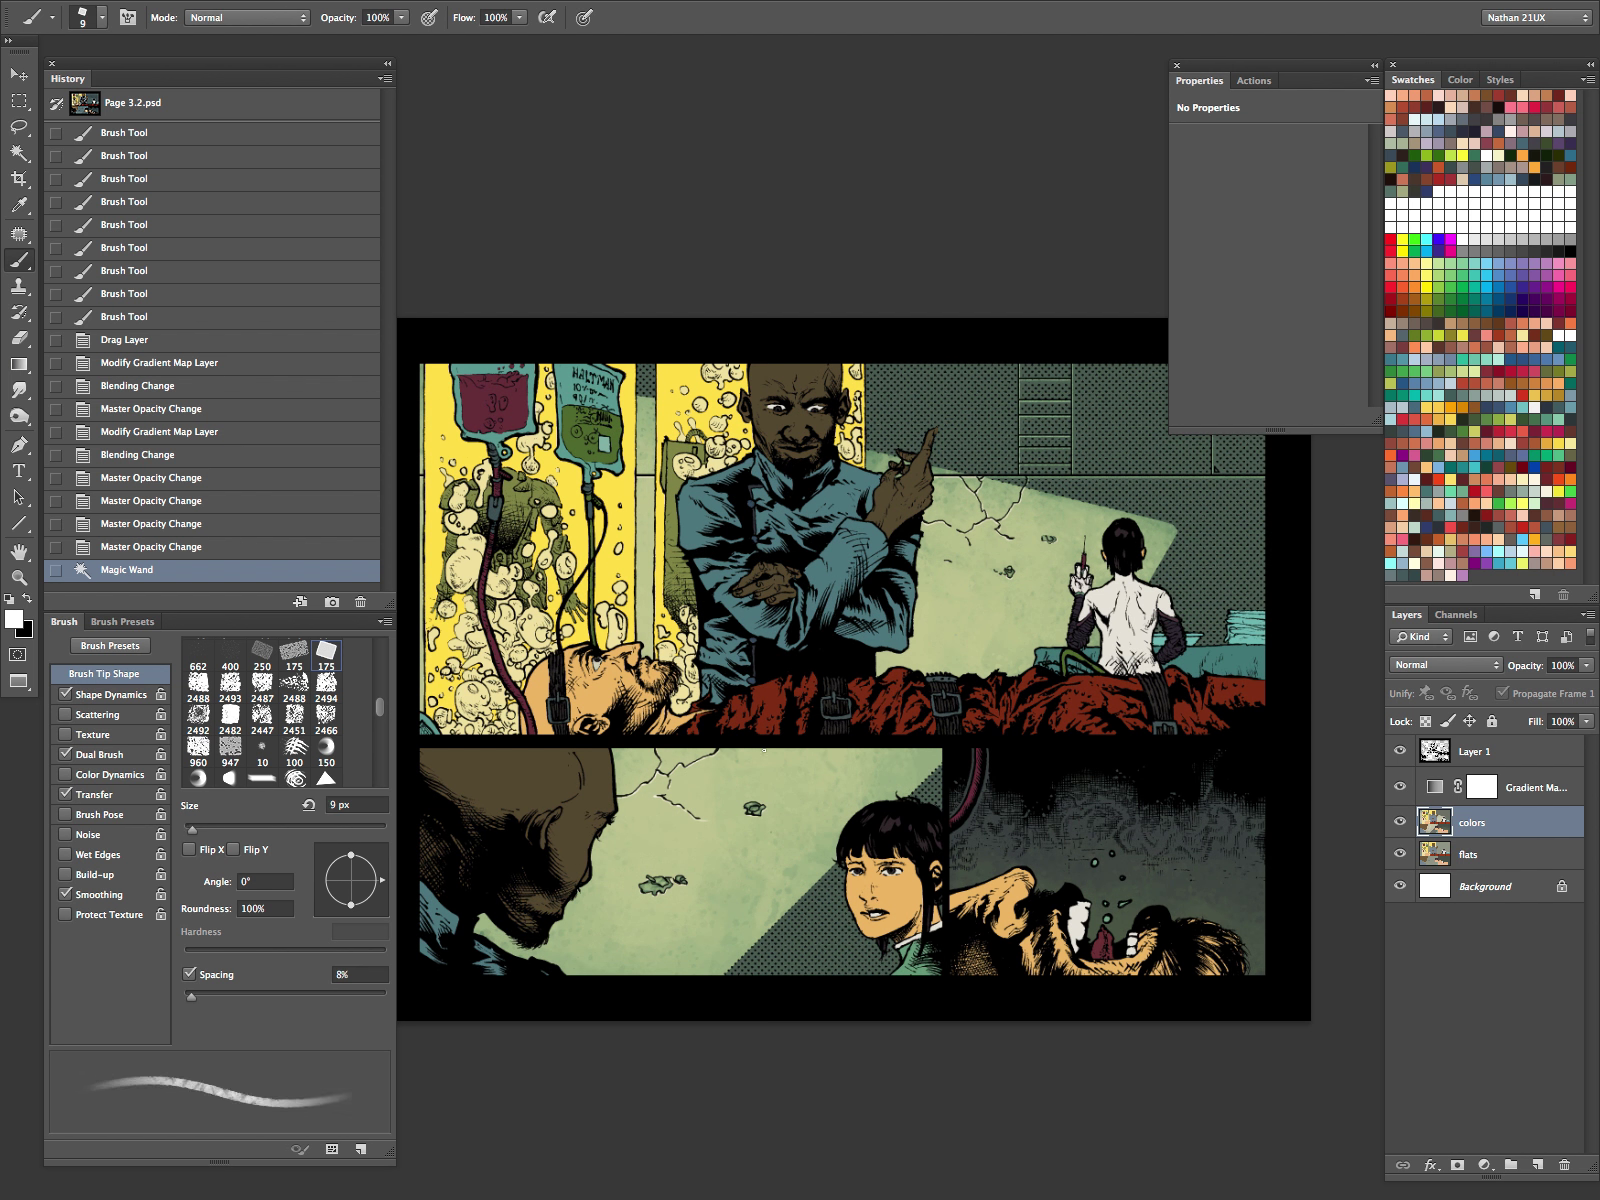
key("bracketright")
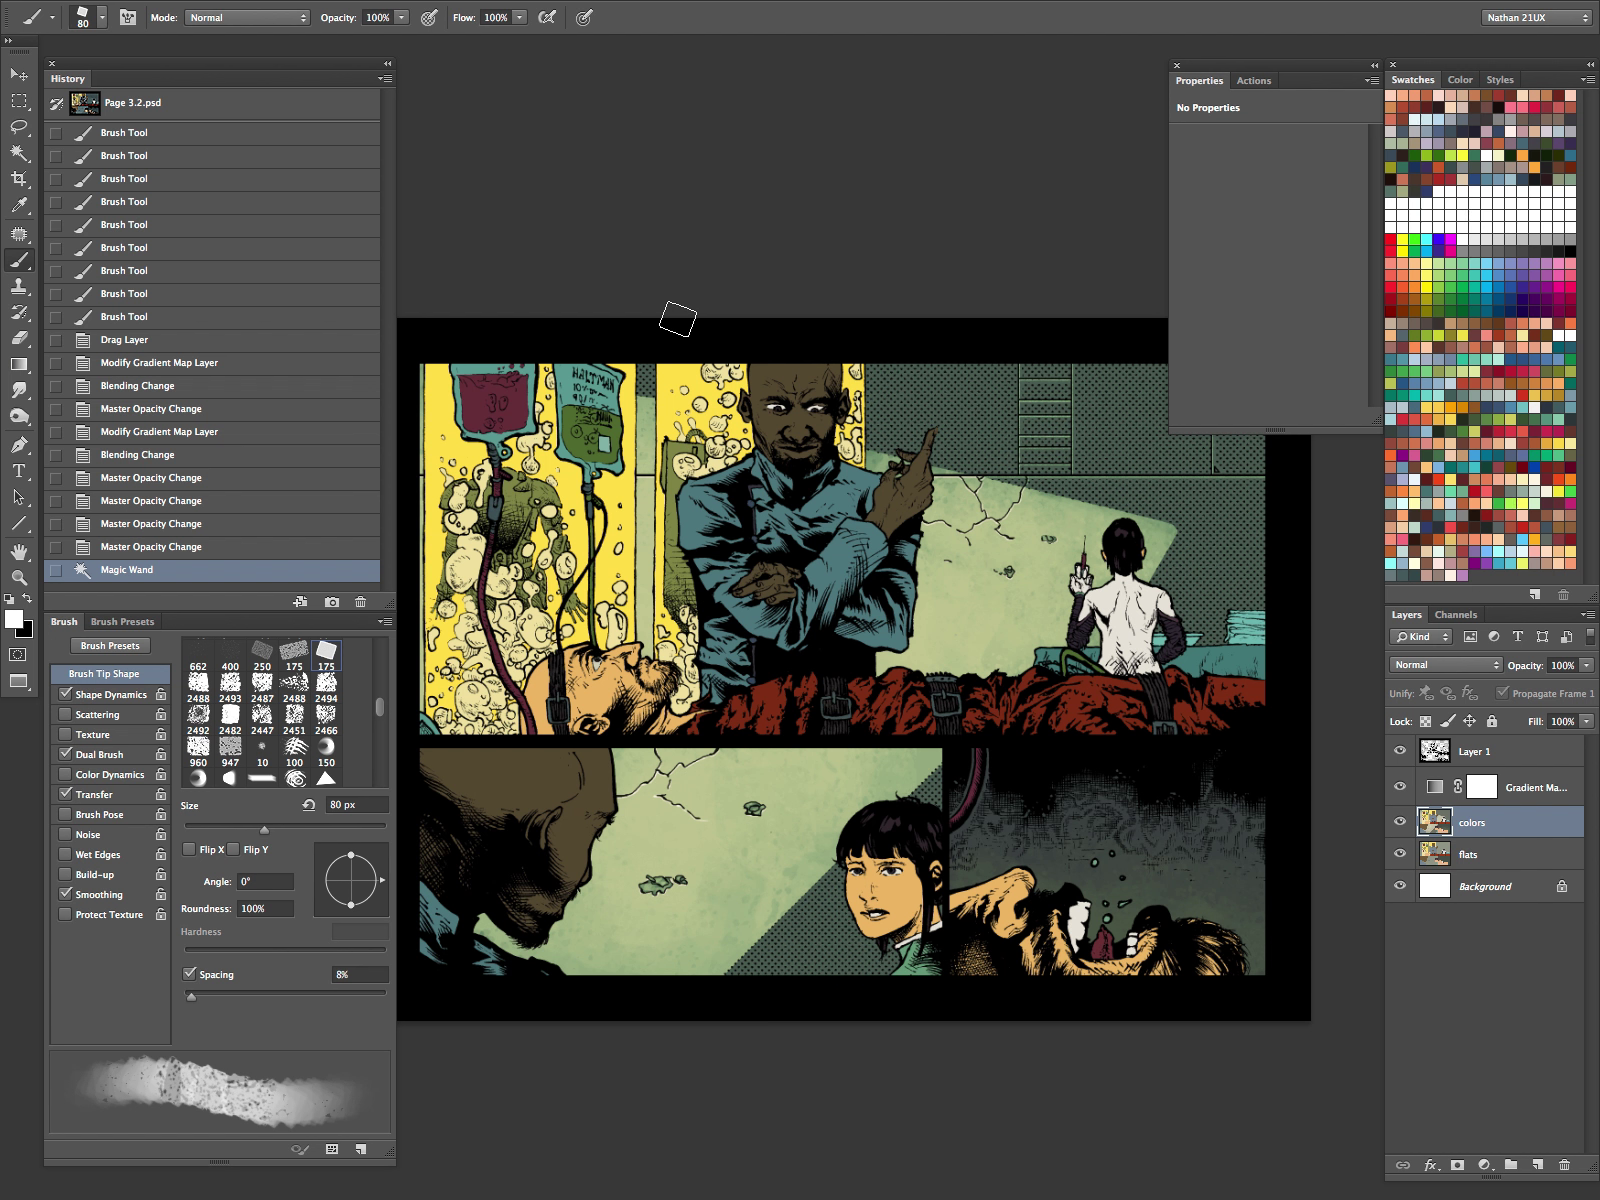
left_click(1510, 788)
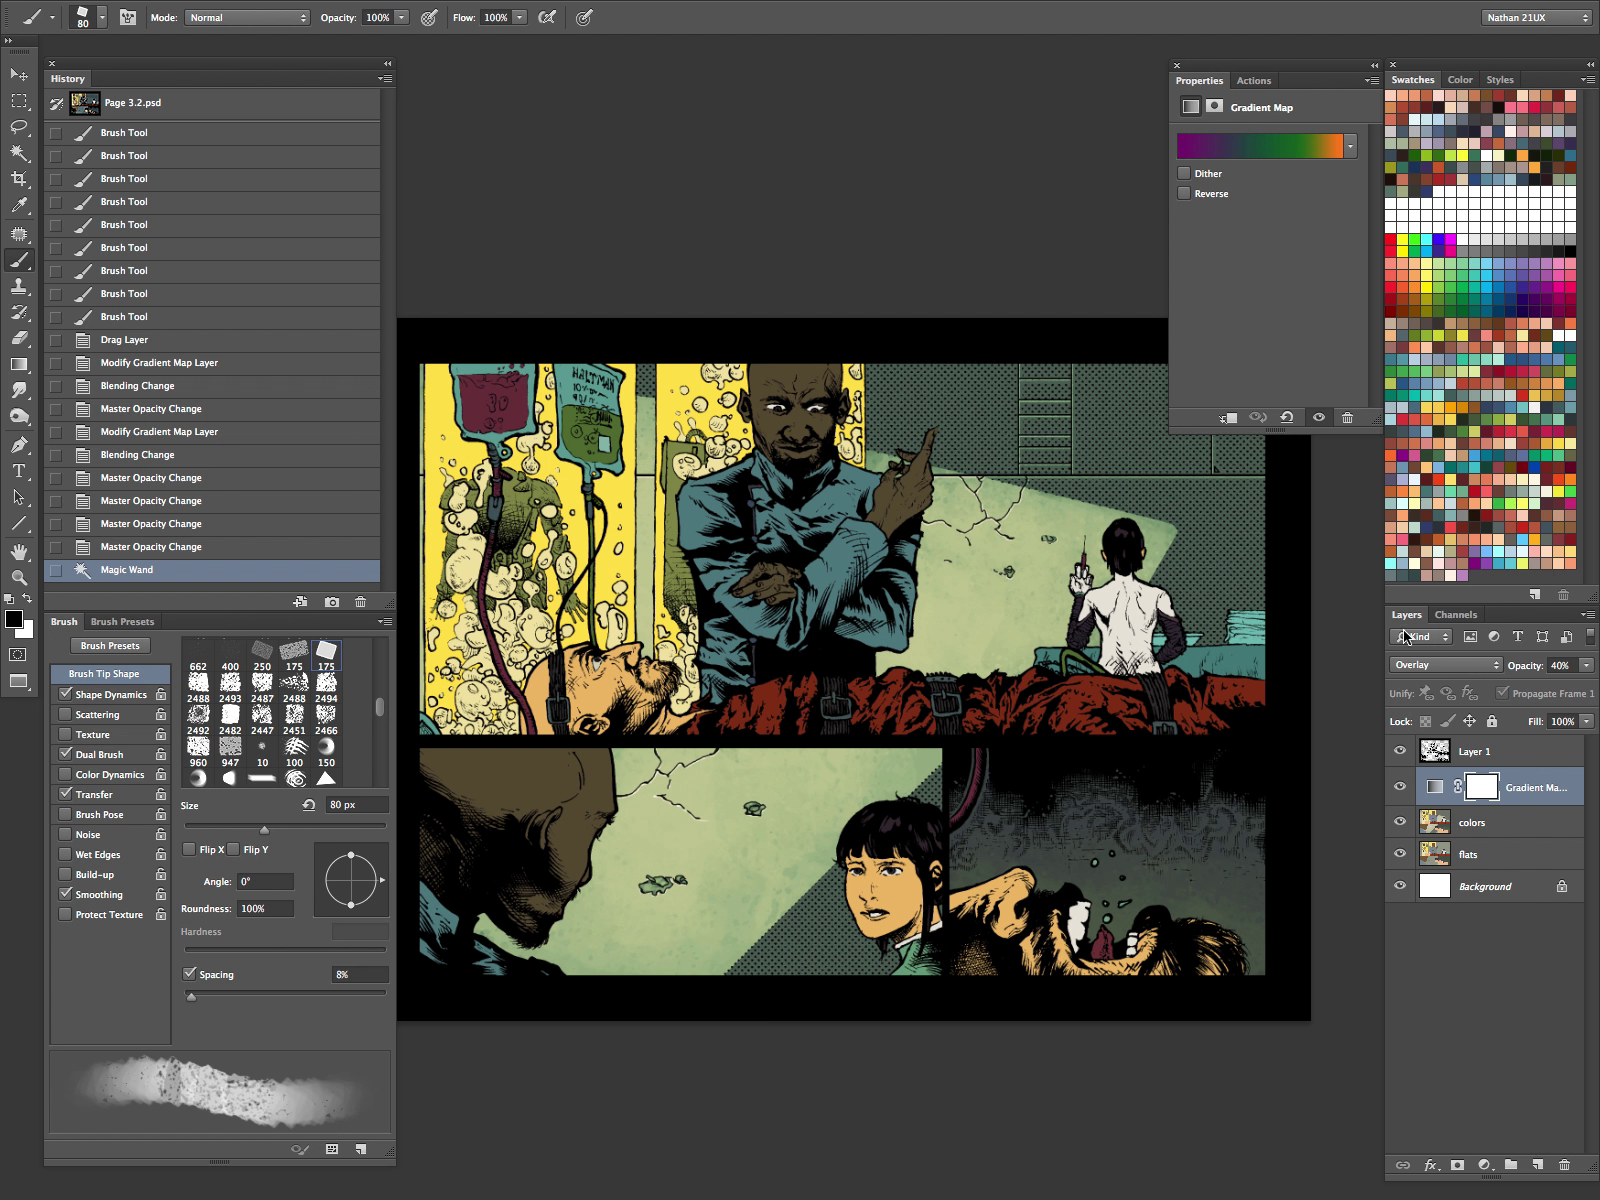
left_click(1399, 787)
left_click(1399, 787)
left_click(750, 459)
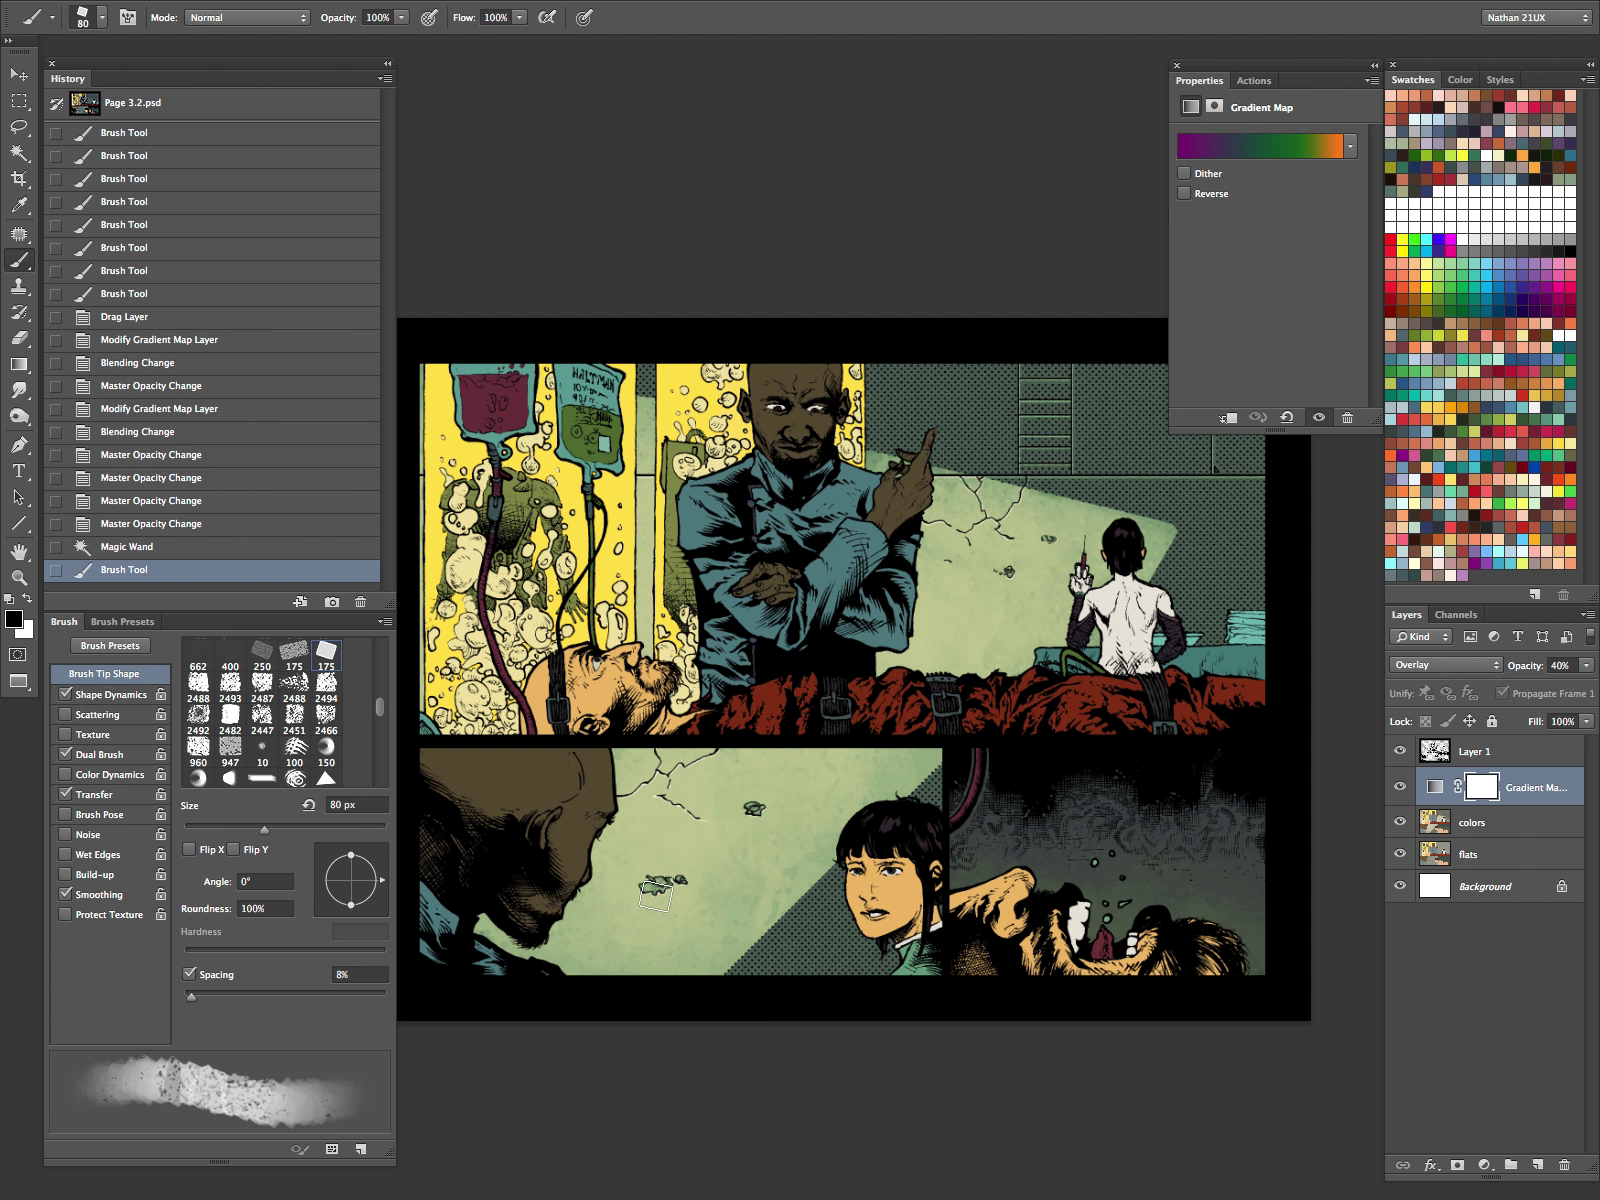
key("bracketright")
key("bracketright")
mouse_move(748, 395)
left_mouse_down()
mouse_move(762, 446)
mouse_move(707, 385)
mouse_move(710, 561)
left_mouse_up()
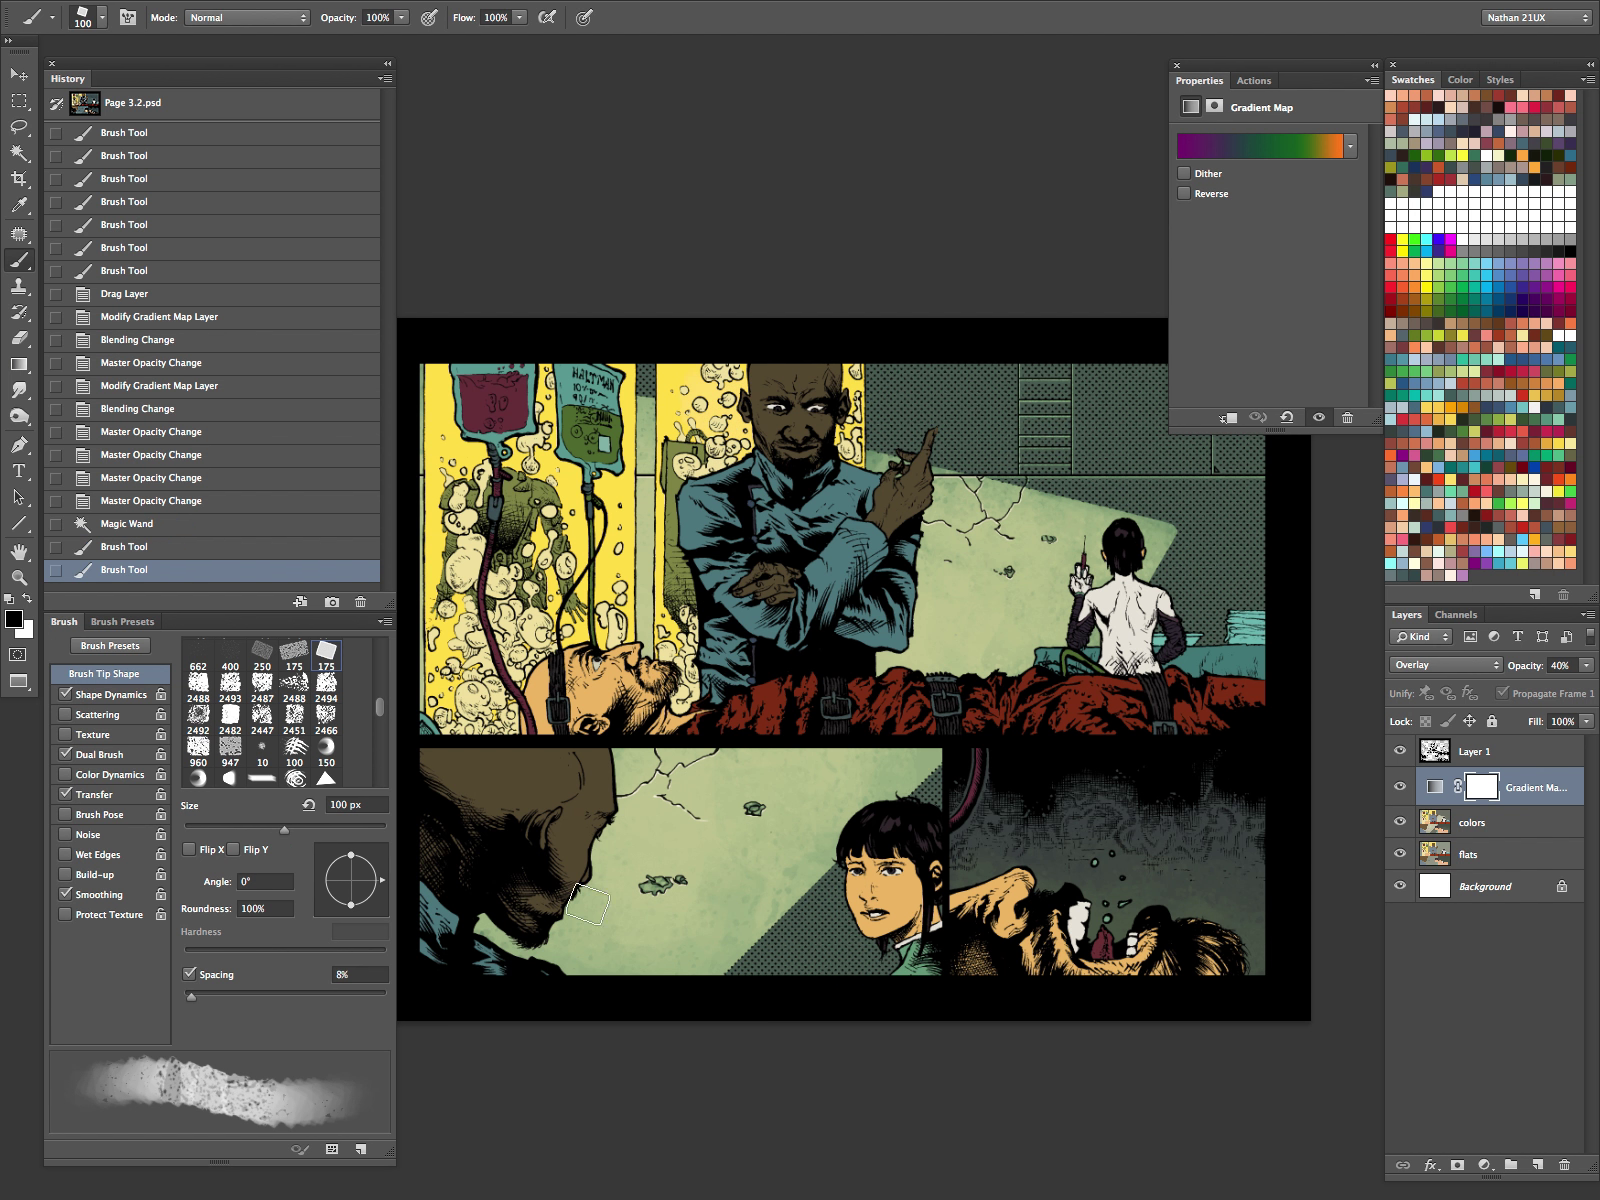
key("ctrl+z")
key("ctrl+alt+z")
key("x")
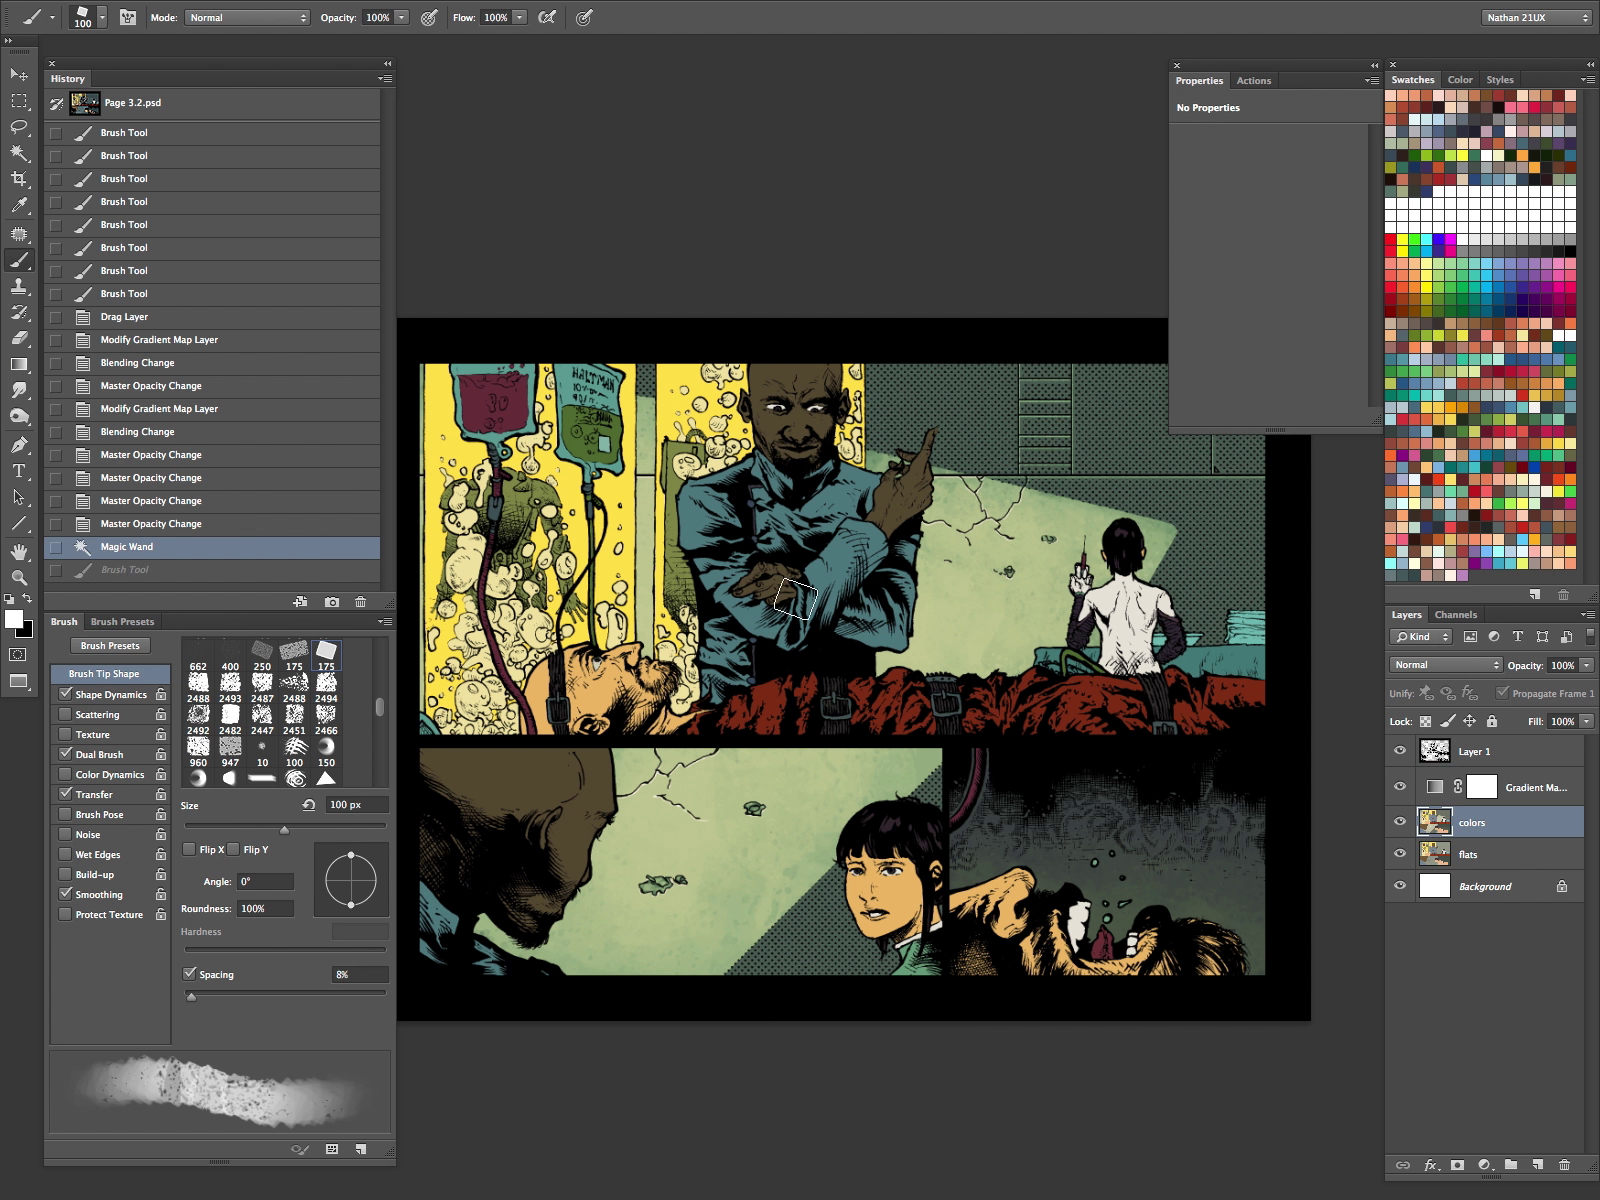
Step: Try brushing white over the yellow background around the standing man, and revert the history to the Magic Wand selection
mouse_move(745, 393)
left_mouse_down()
mouse_move(730, 385)
mouse_move(680, 440)
mouse_move(688, 480)
left_mouse_up()
mouse_move(686, 642)
left_mouse_down()
mouse_move(690, 398)
mouse_move(803, 411)
mouse_move(812, 465)
left_mouse_up()
mouse_move(711, 368)
left_mouse_down()
mouse_move(732, 432)
mouse_move(674, 390)
mouse_move(675, 676)
mouse_move(731, 557)
left_mouse_up()
left_click_drag(843, 380, 847, 543)
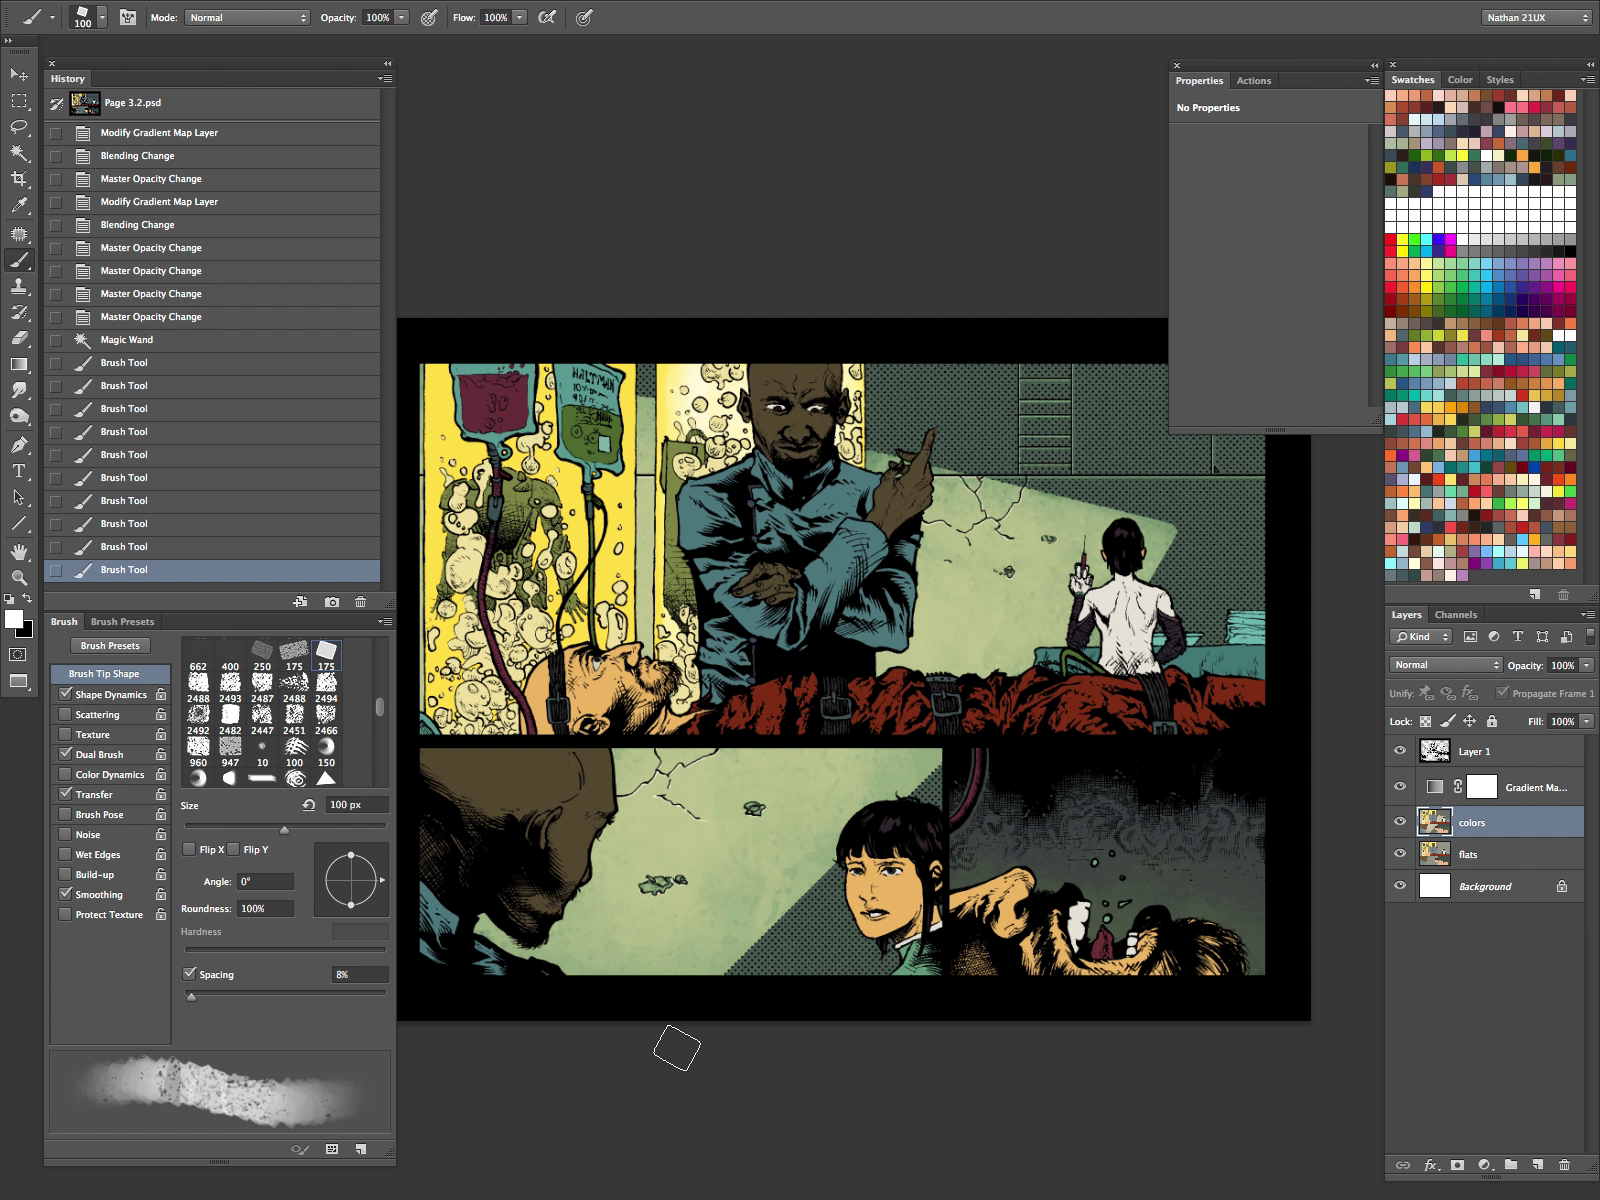
left_click(150, 345)
Step: Fill the selected tank background with light orange #fec26a and compare it with the Gradient Map off and on
left_click(1414, 487)
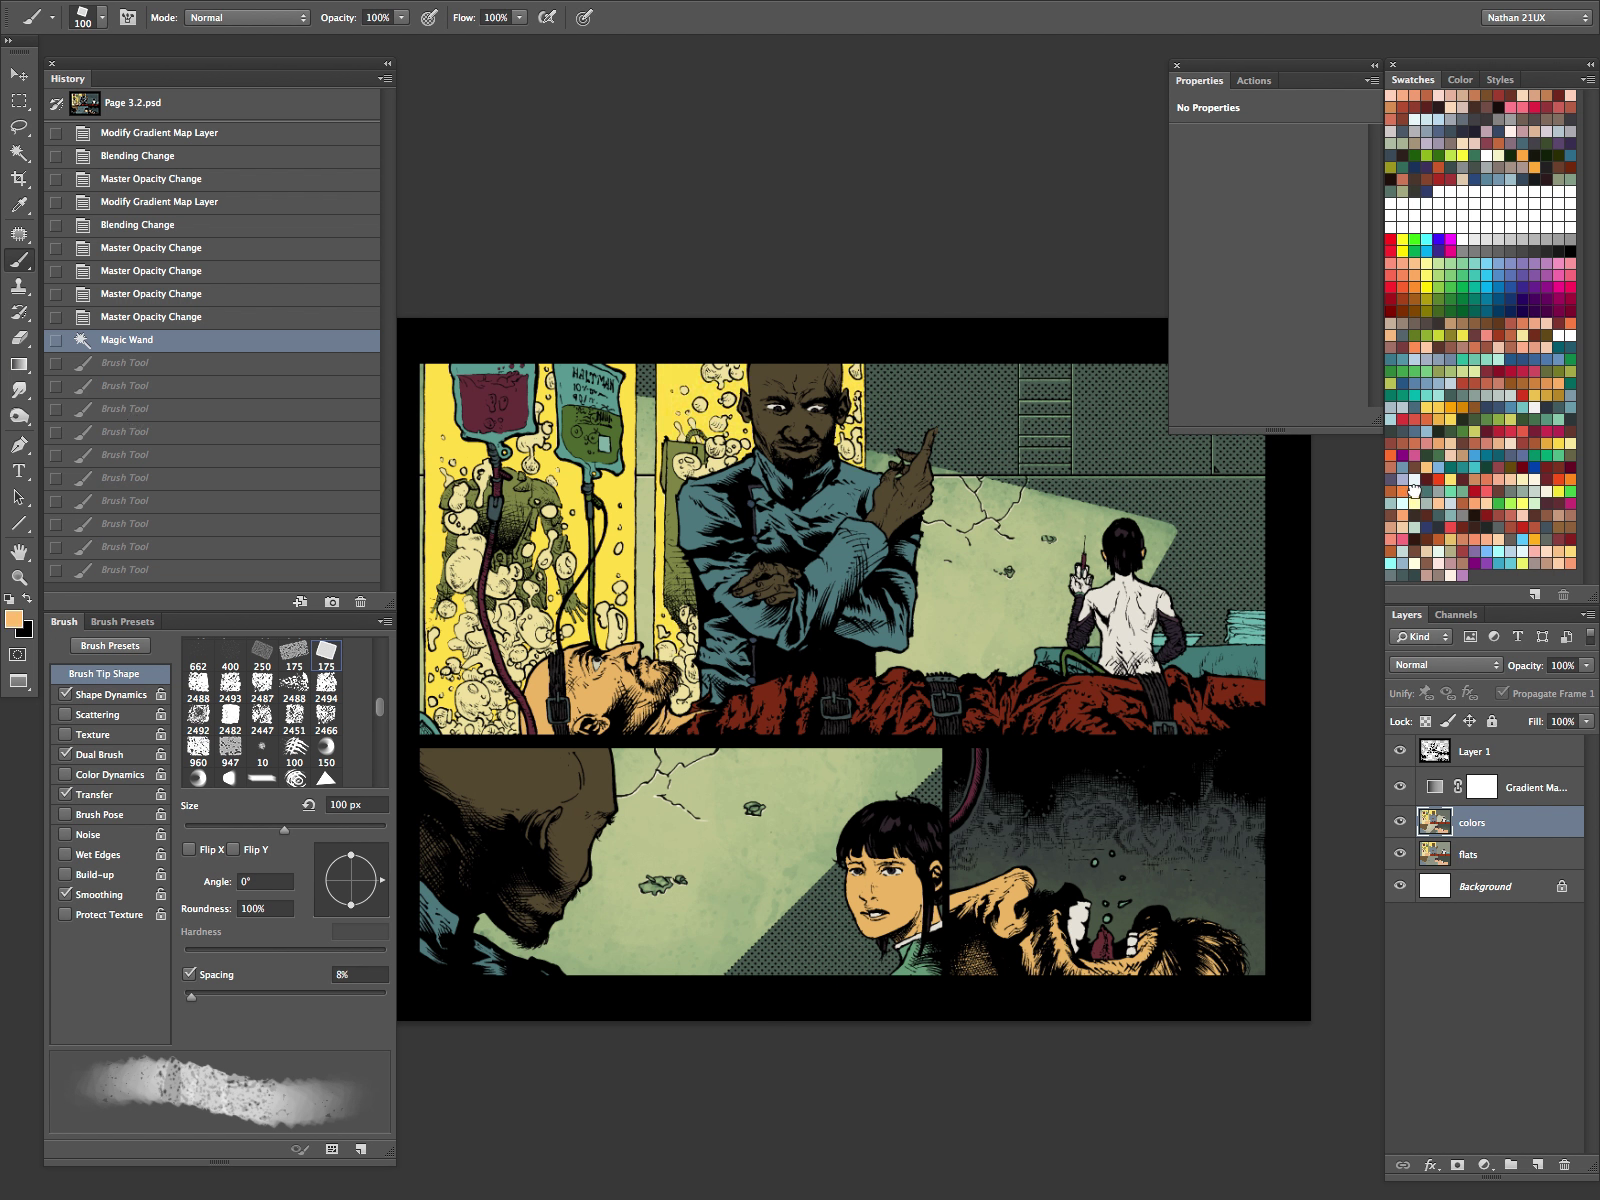
key("alt+BackSpace")
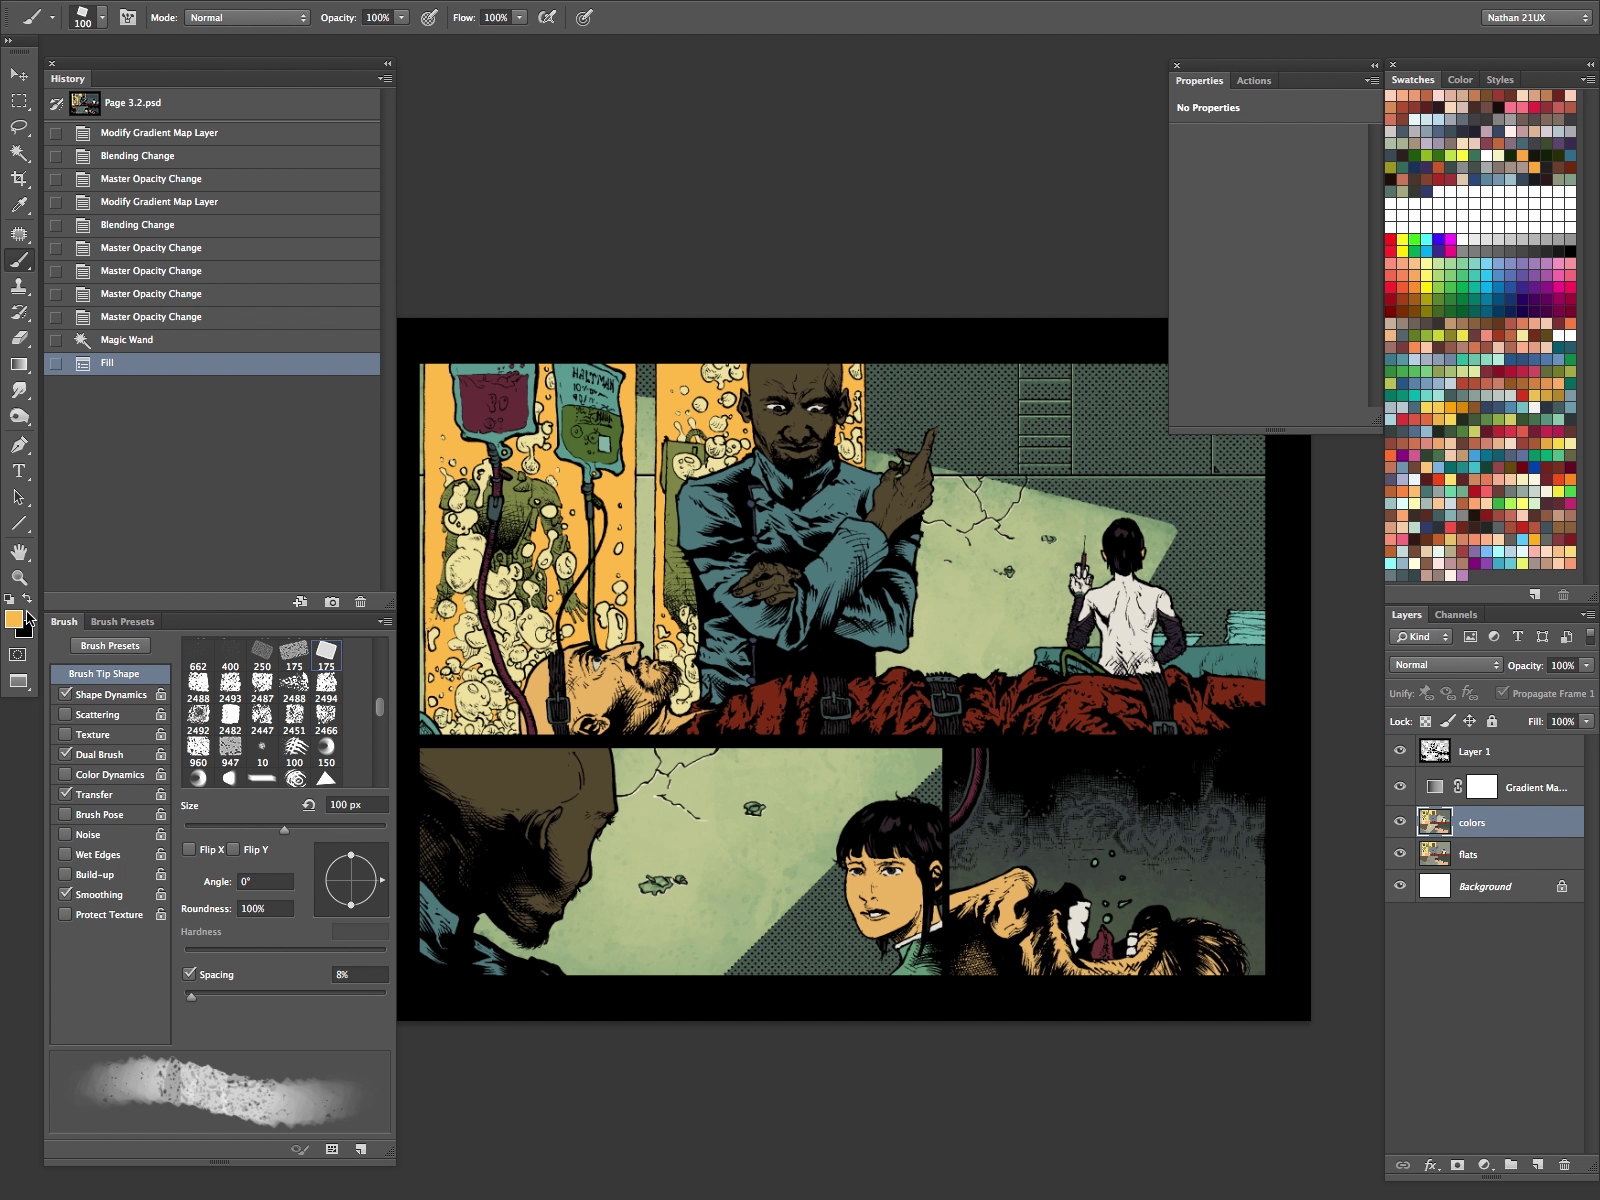
left_click(1399, 787)
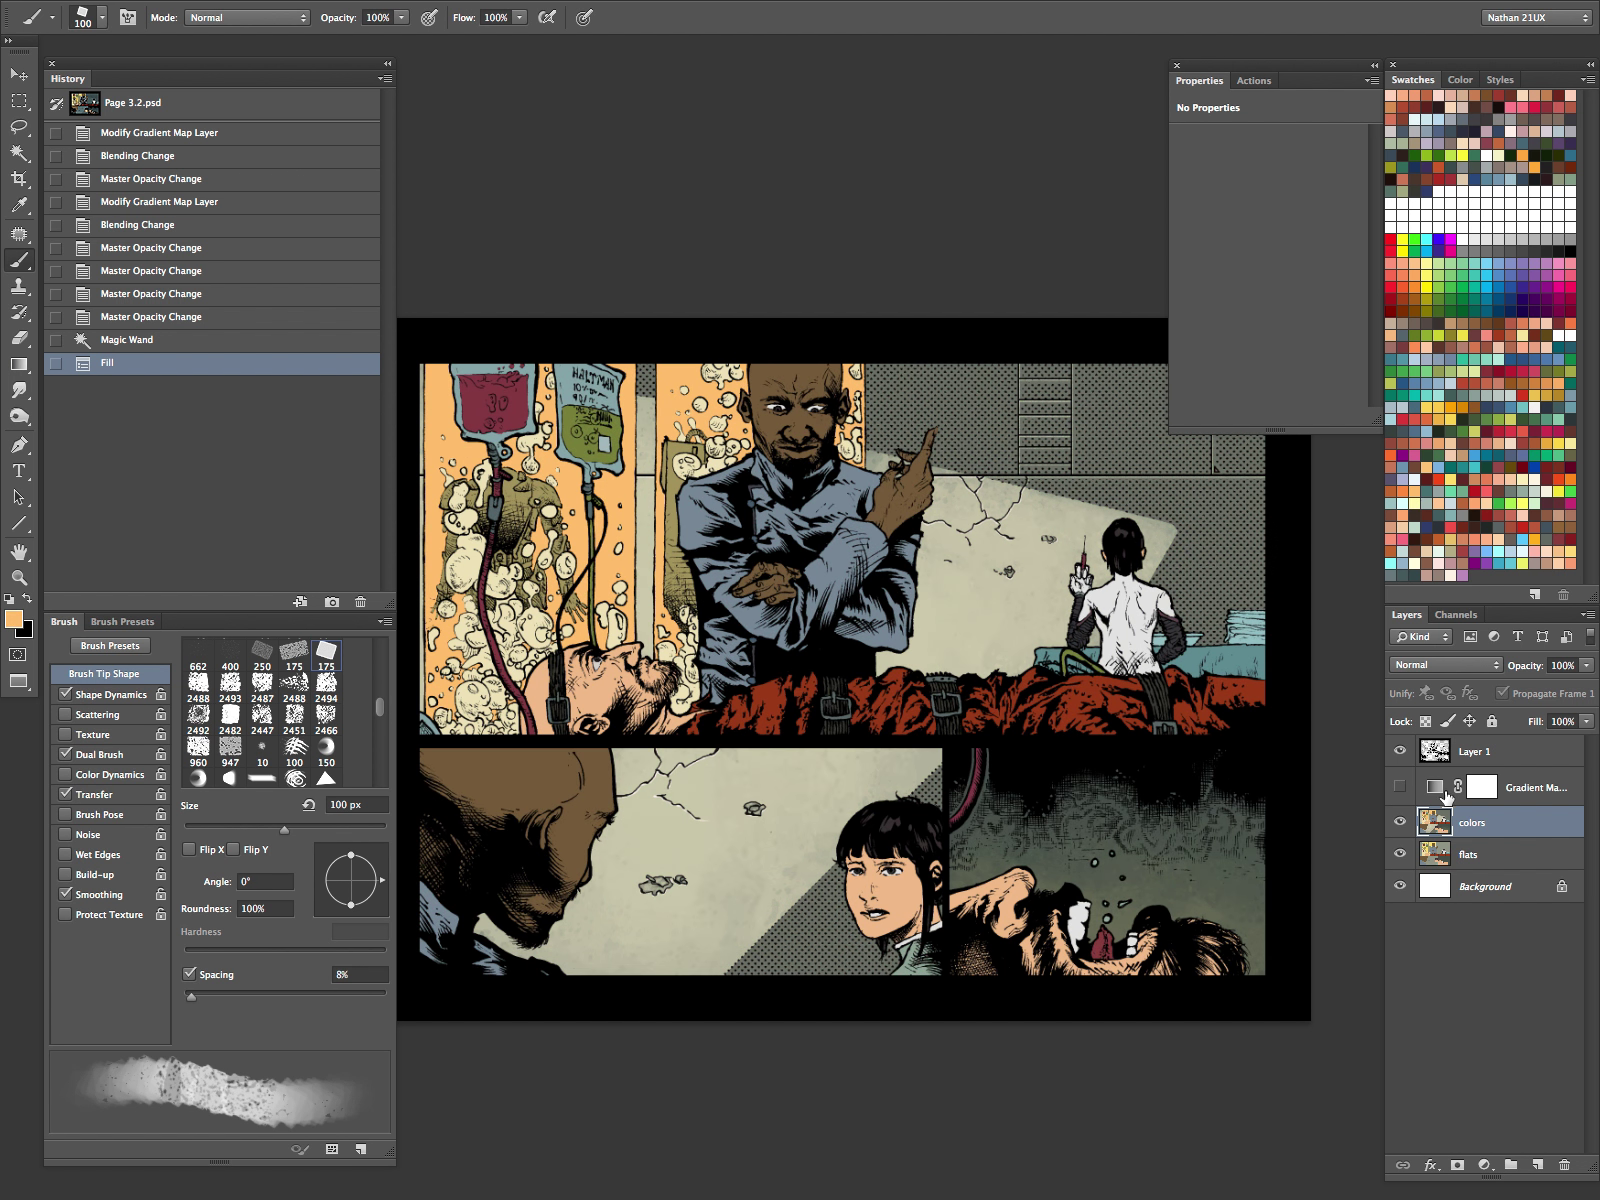
left_click(1399, 787)
Step: Set the foreground color to light yellow #ffee90
left_click(26, 624)
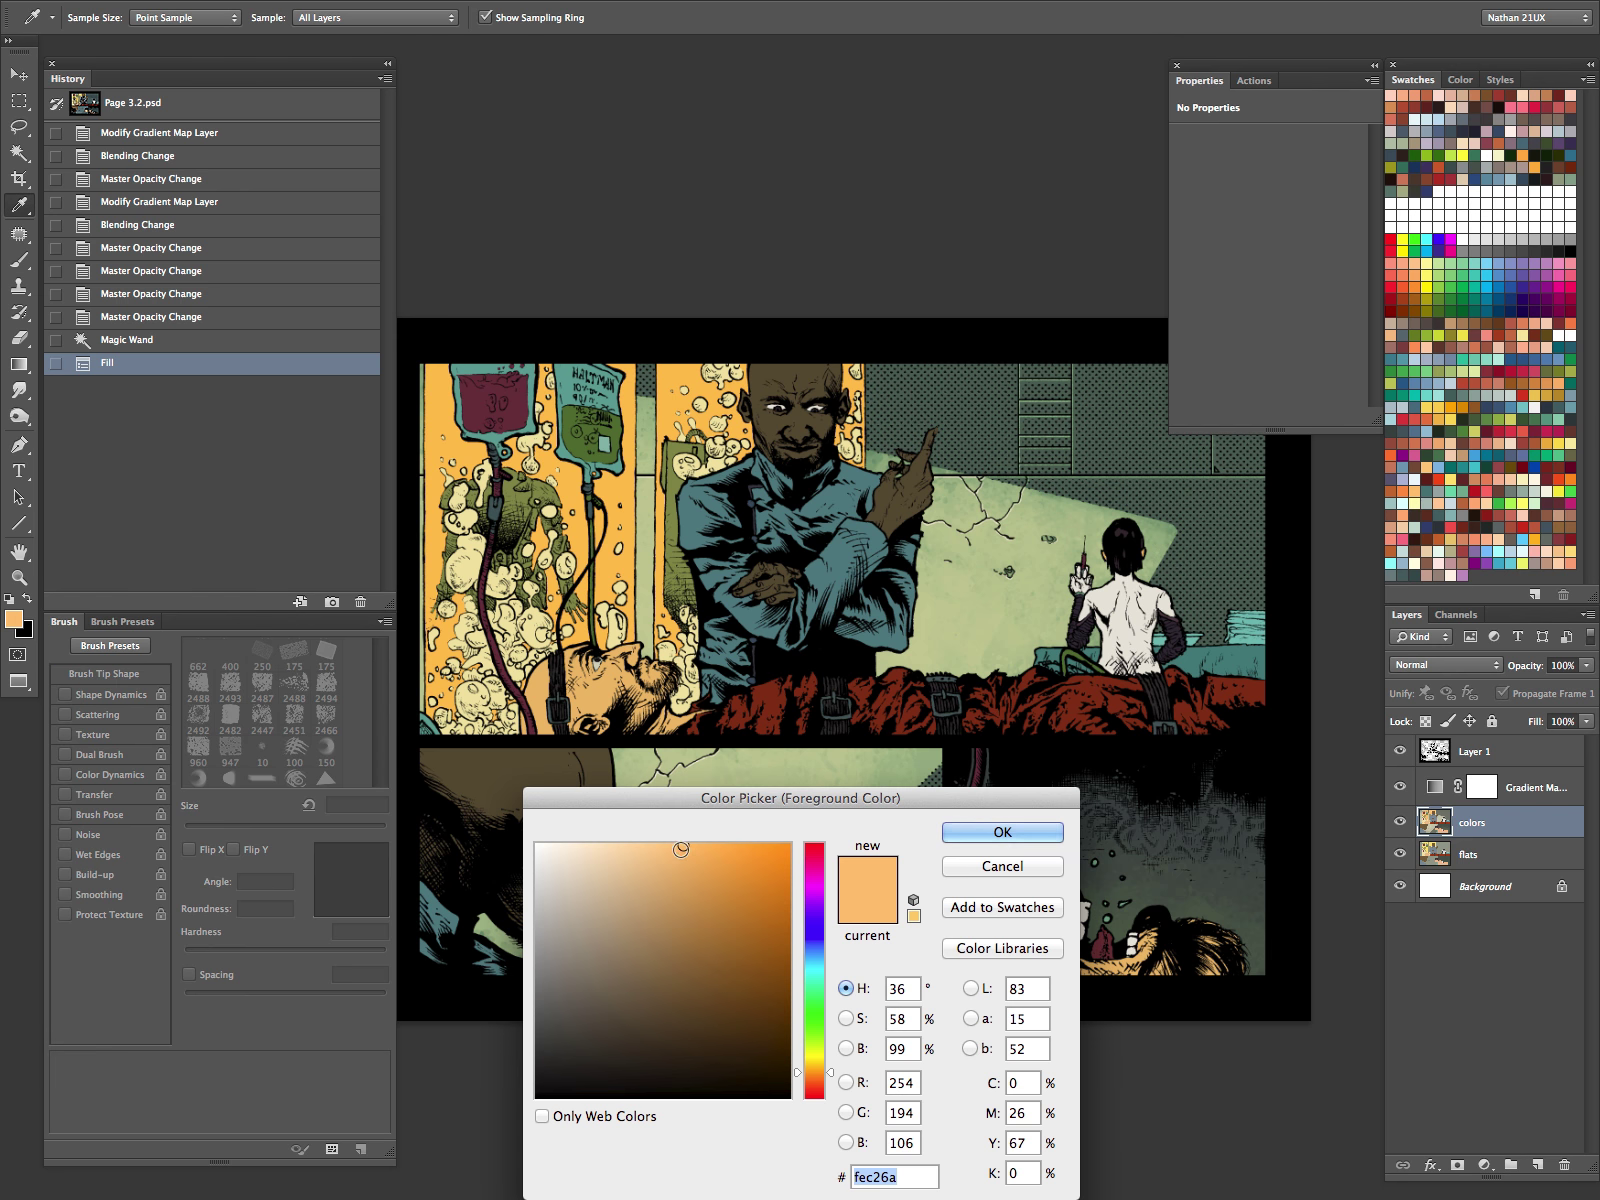
left_click(646, 845)
left_click_drag(835, 1060, 834, 1061)
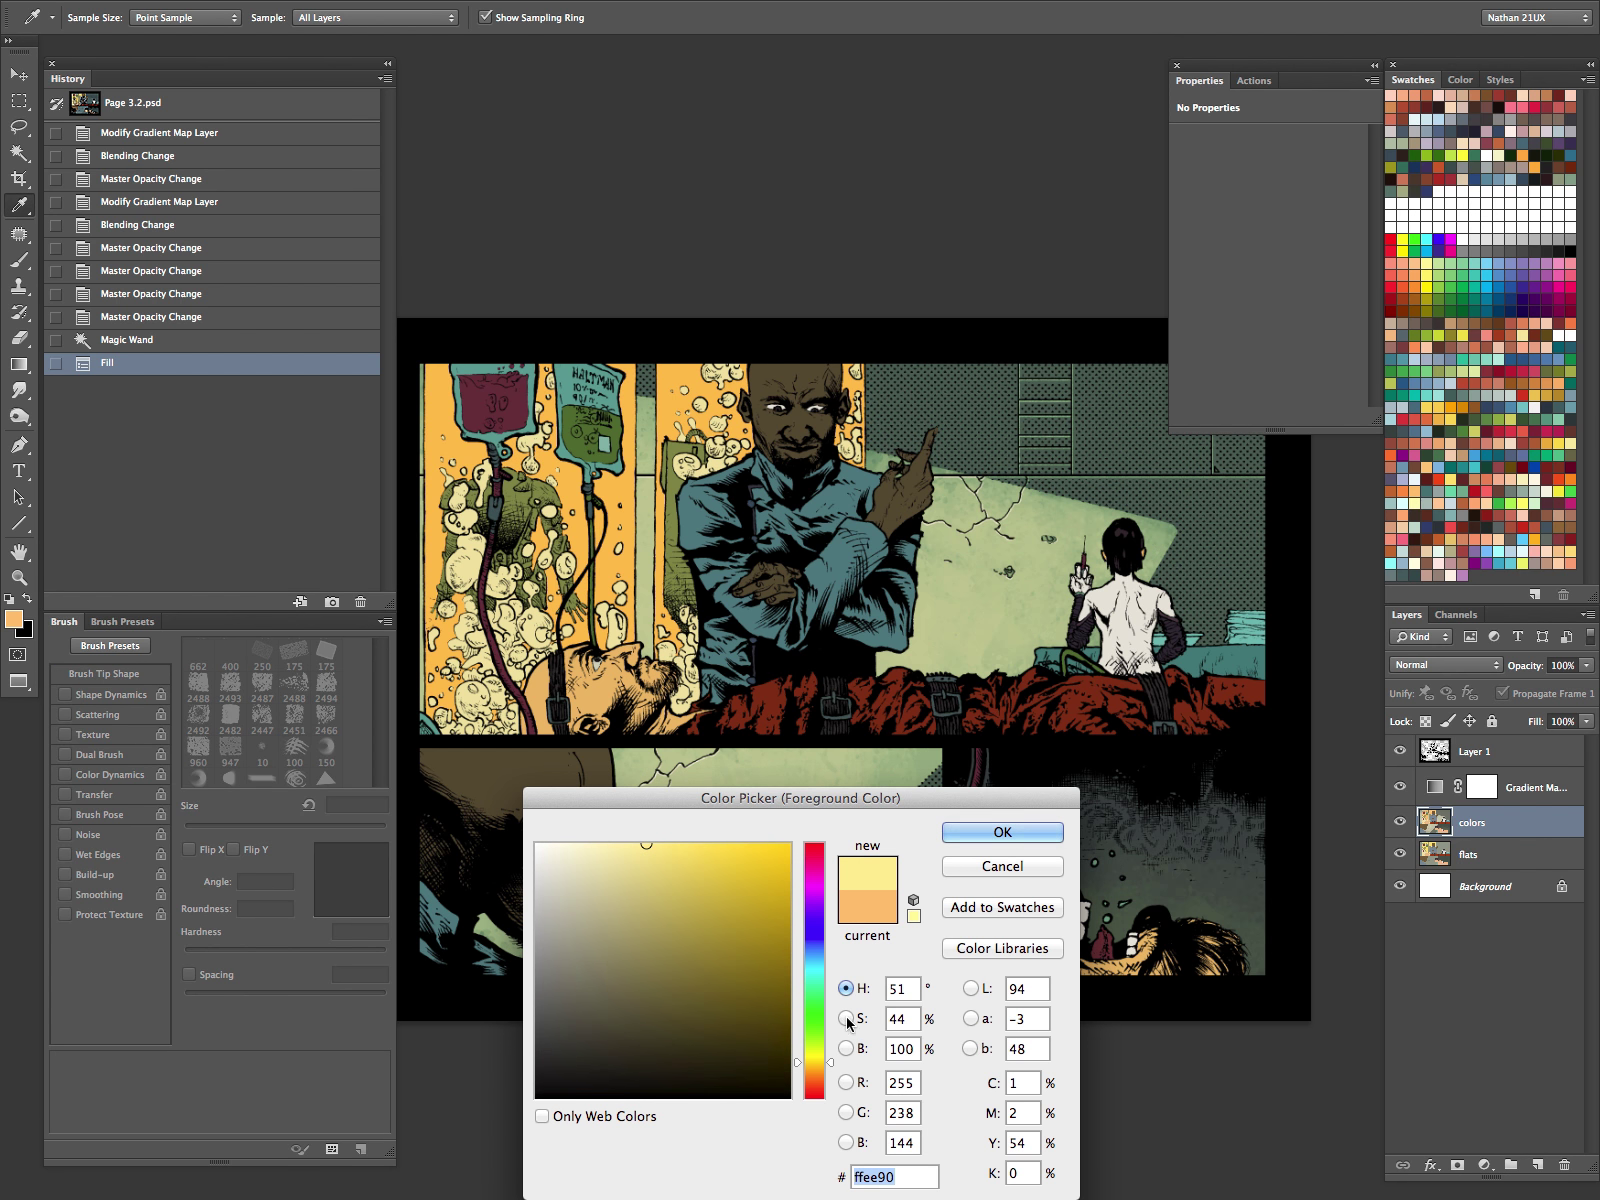
left_click(1003, 832)
Step: Brush light yellow glow over the orange background around the standing man with the 100 px textured brush
left_click(722, 410)
left_click(733, 446)
left_click(728, 436)
left_click(716, 424)
left_click(704, 412)
left_click(695, 402)
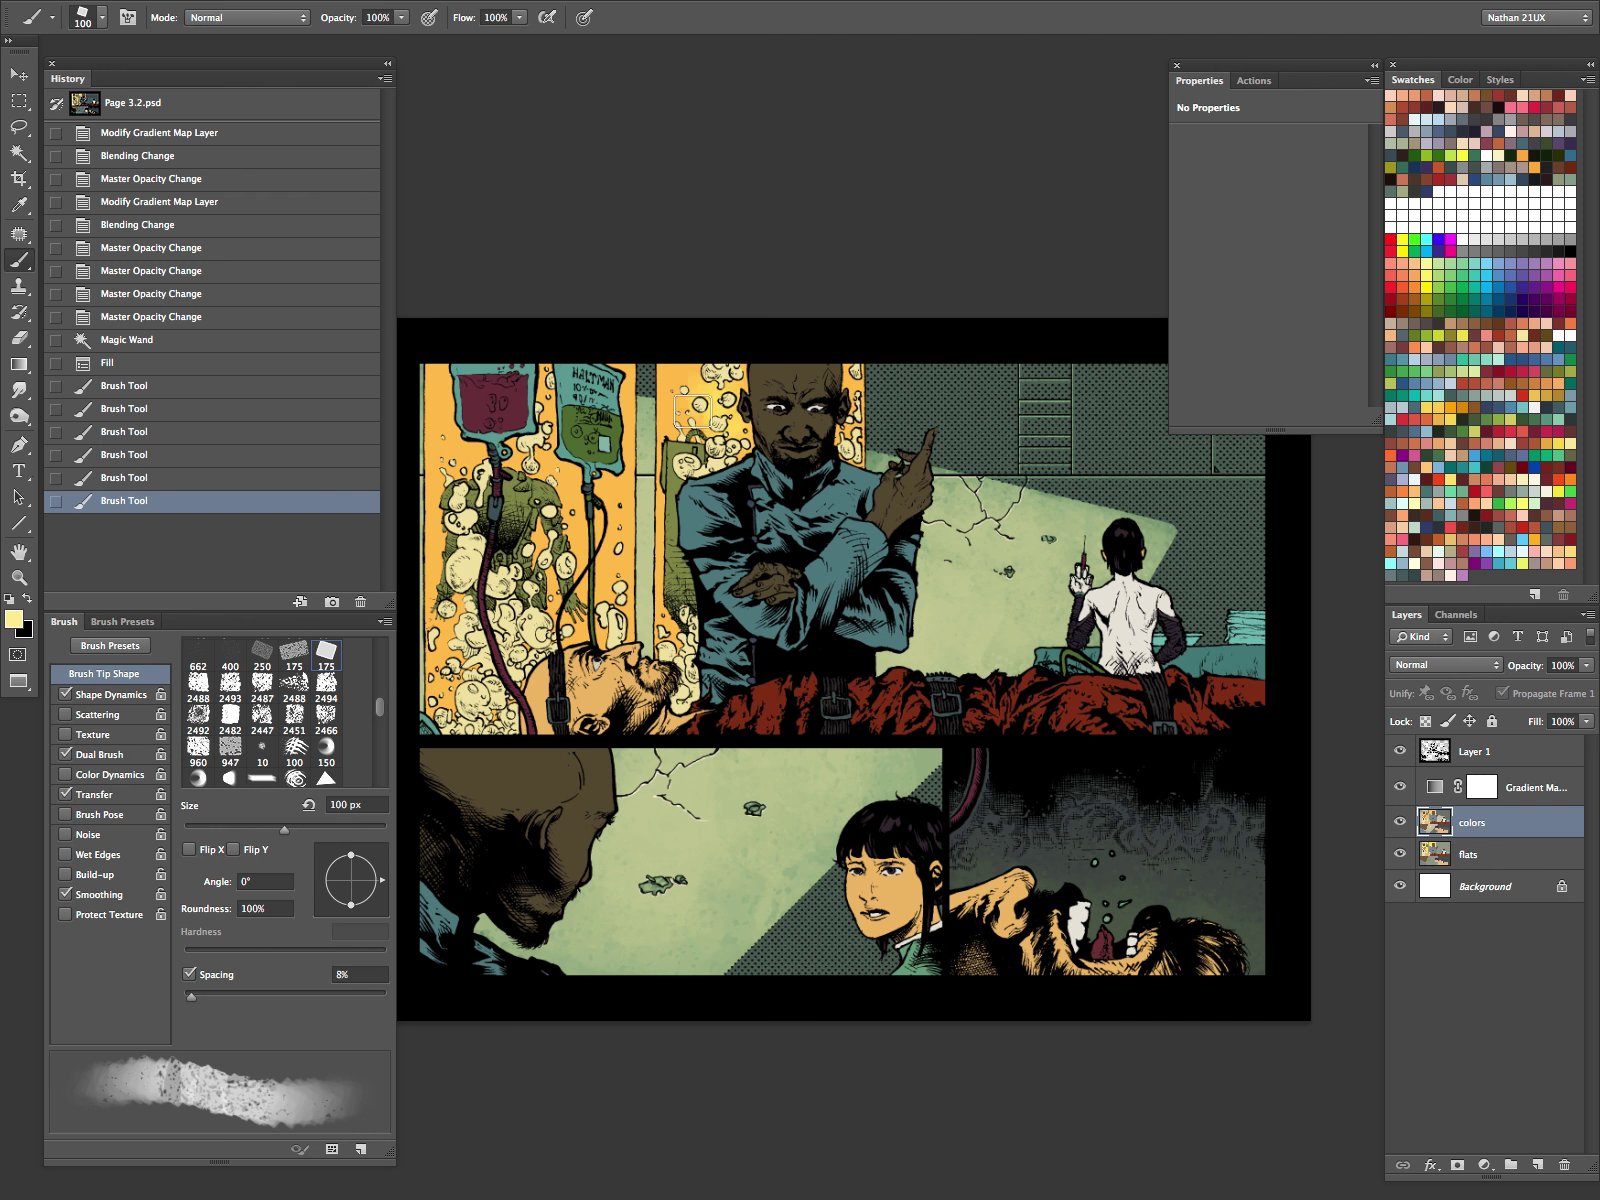
left_click(743, 419)
left_click(741, 441)
left_click(701, 376)
left_click(755, 514)
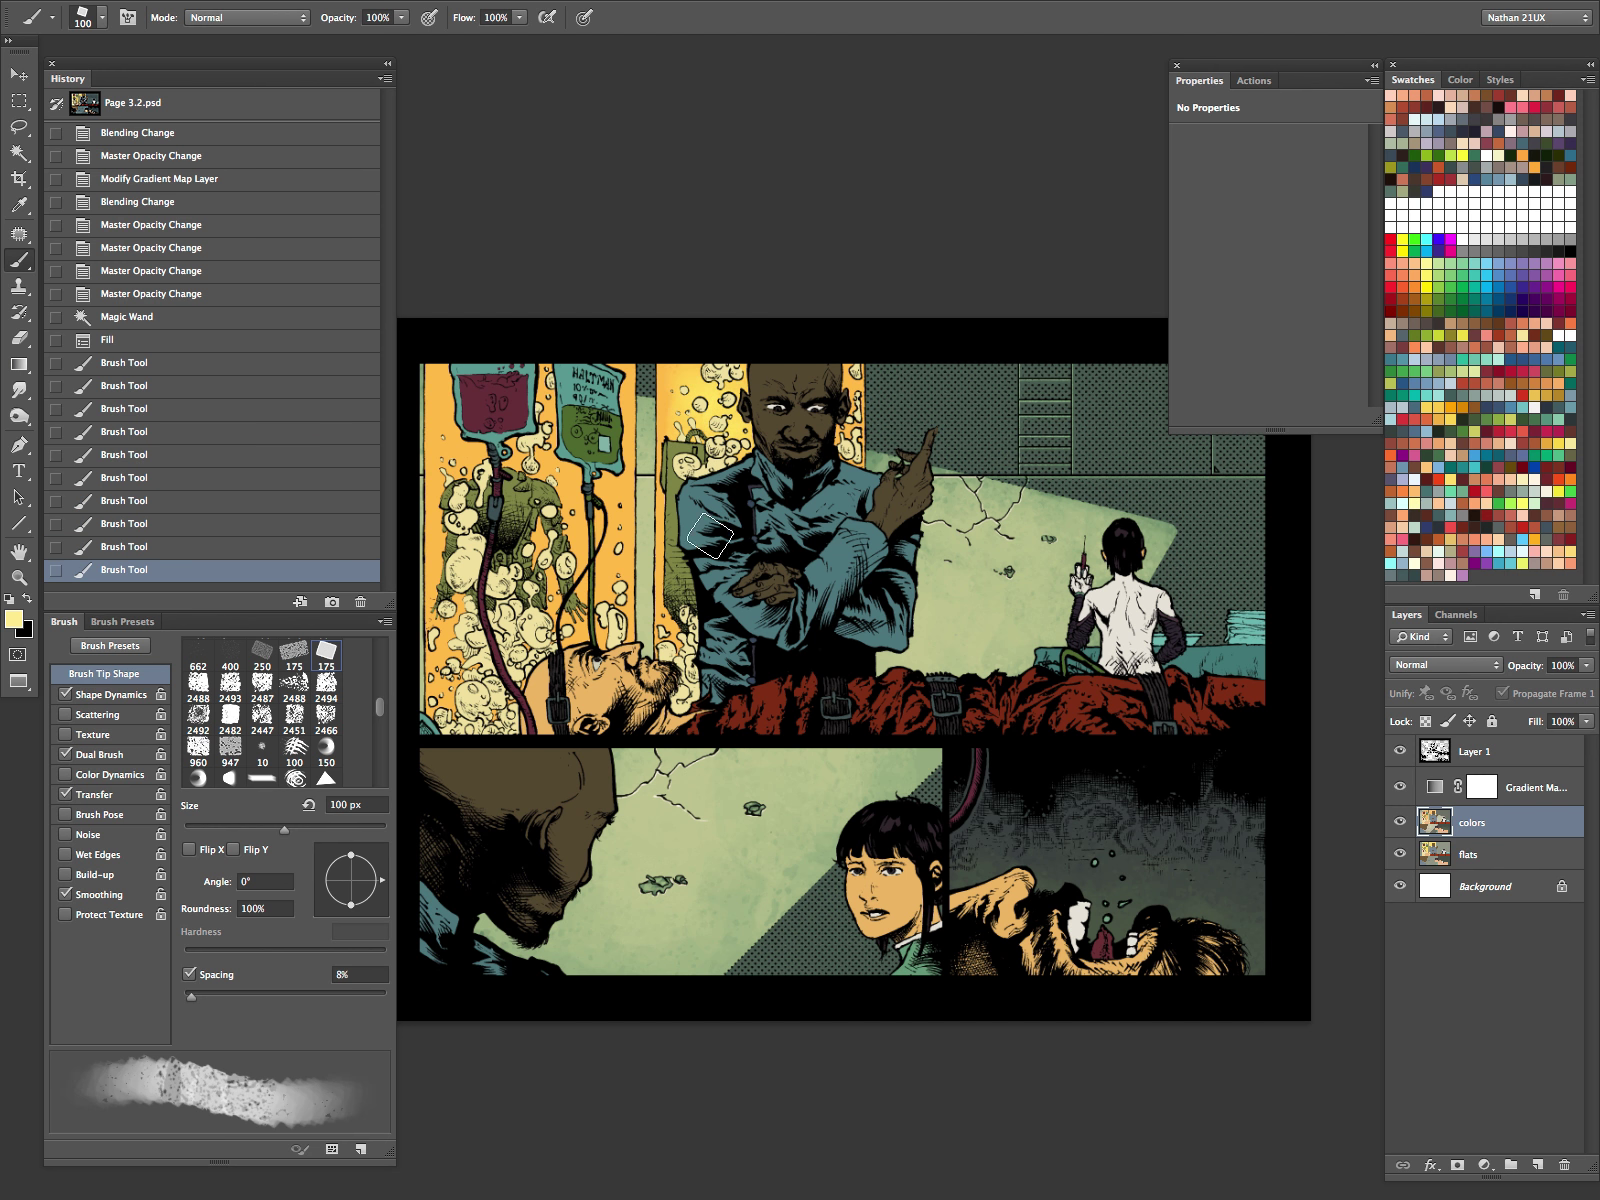
left_click(690, 617)
left_click(832, 392)
left_click(806, 545)
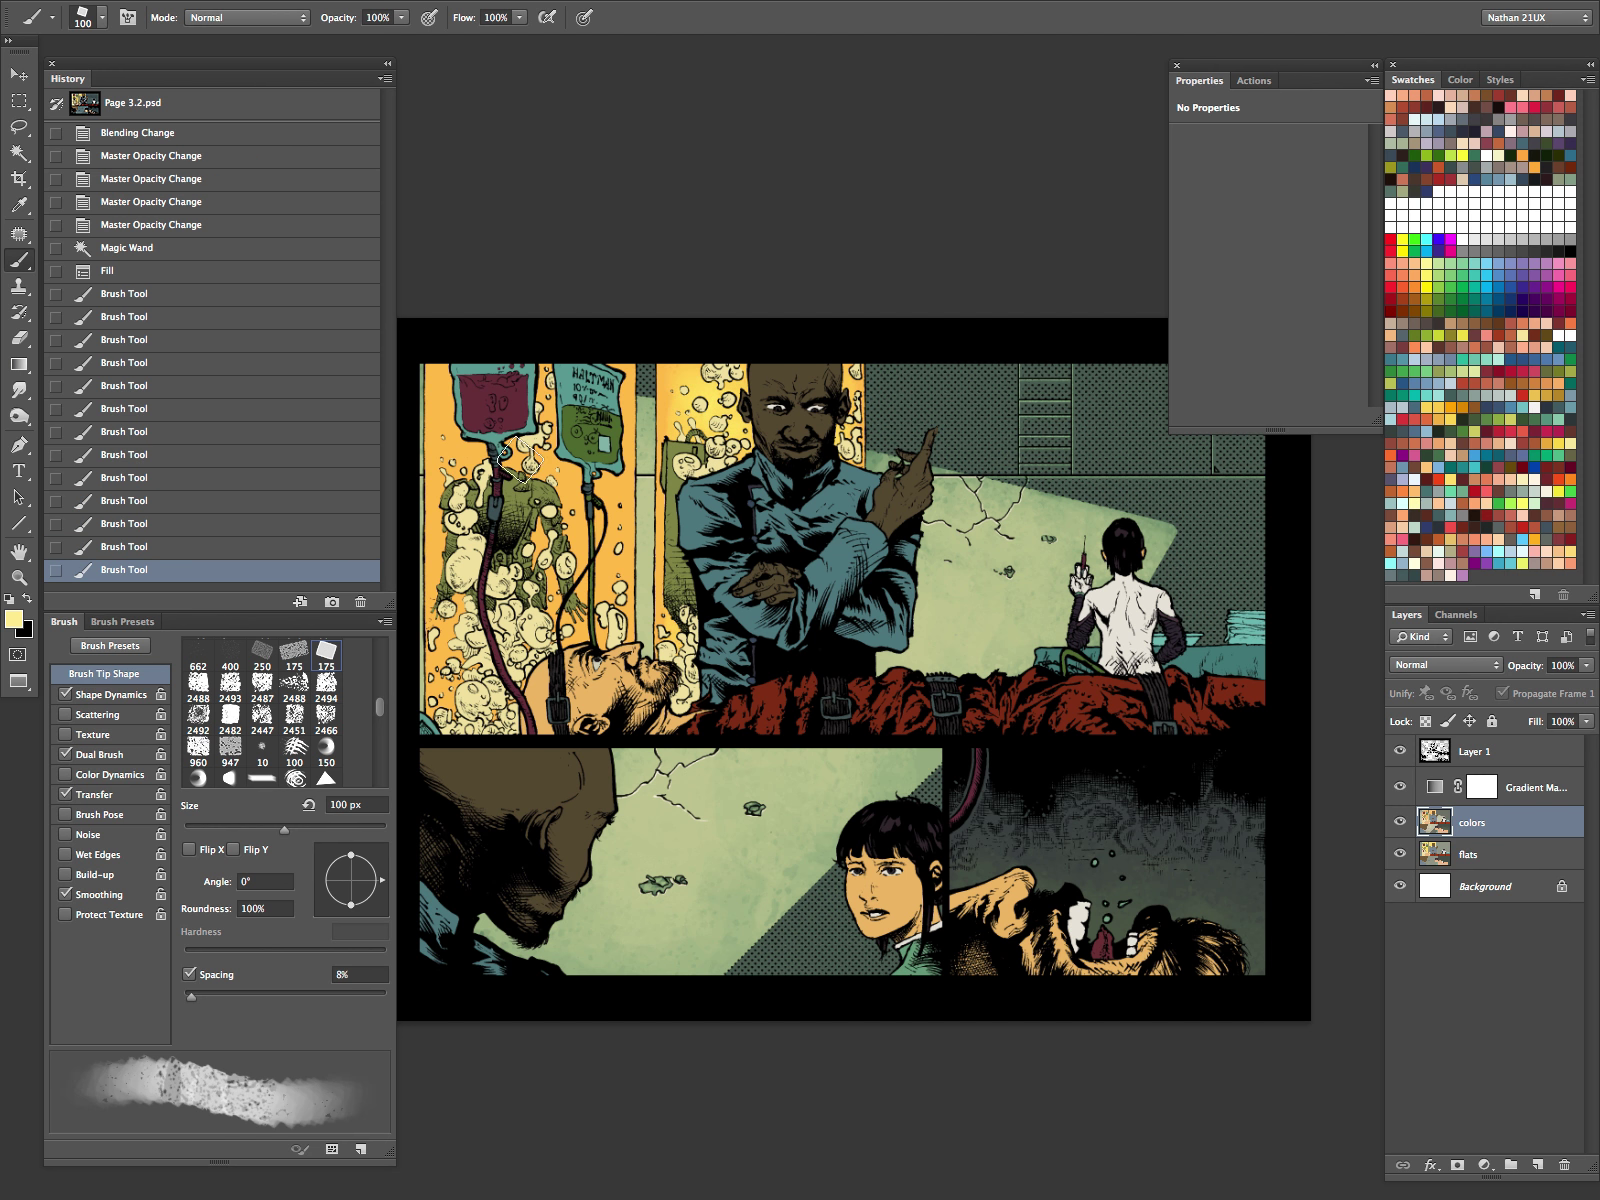
left_click(706, 390)
left_click(704, 392)
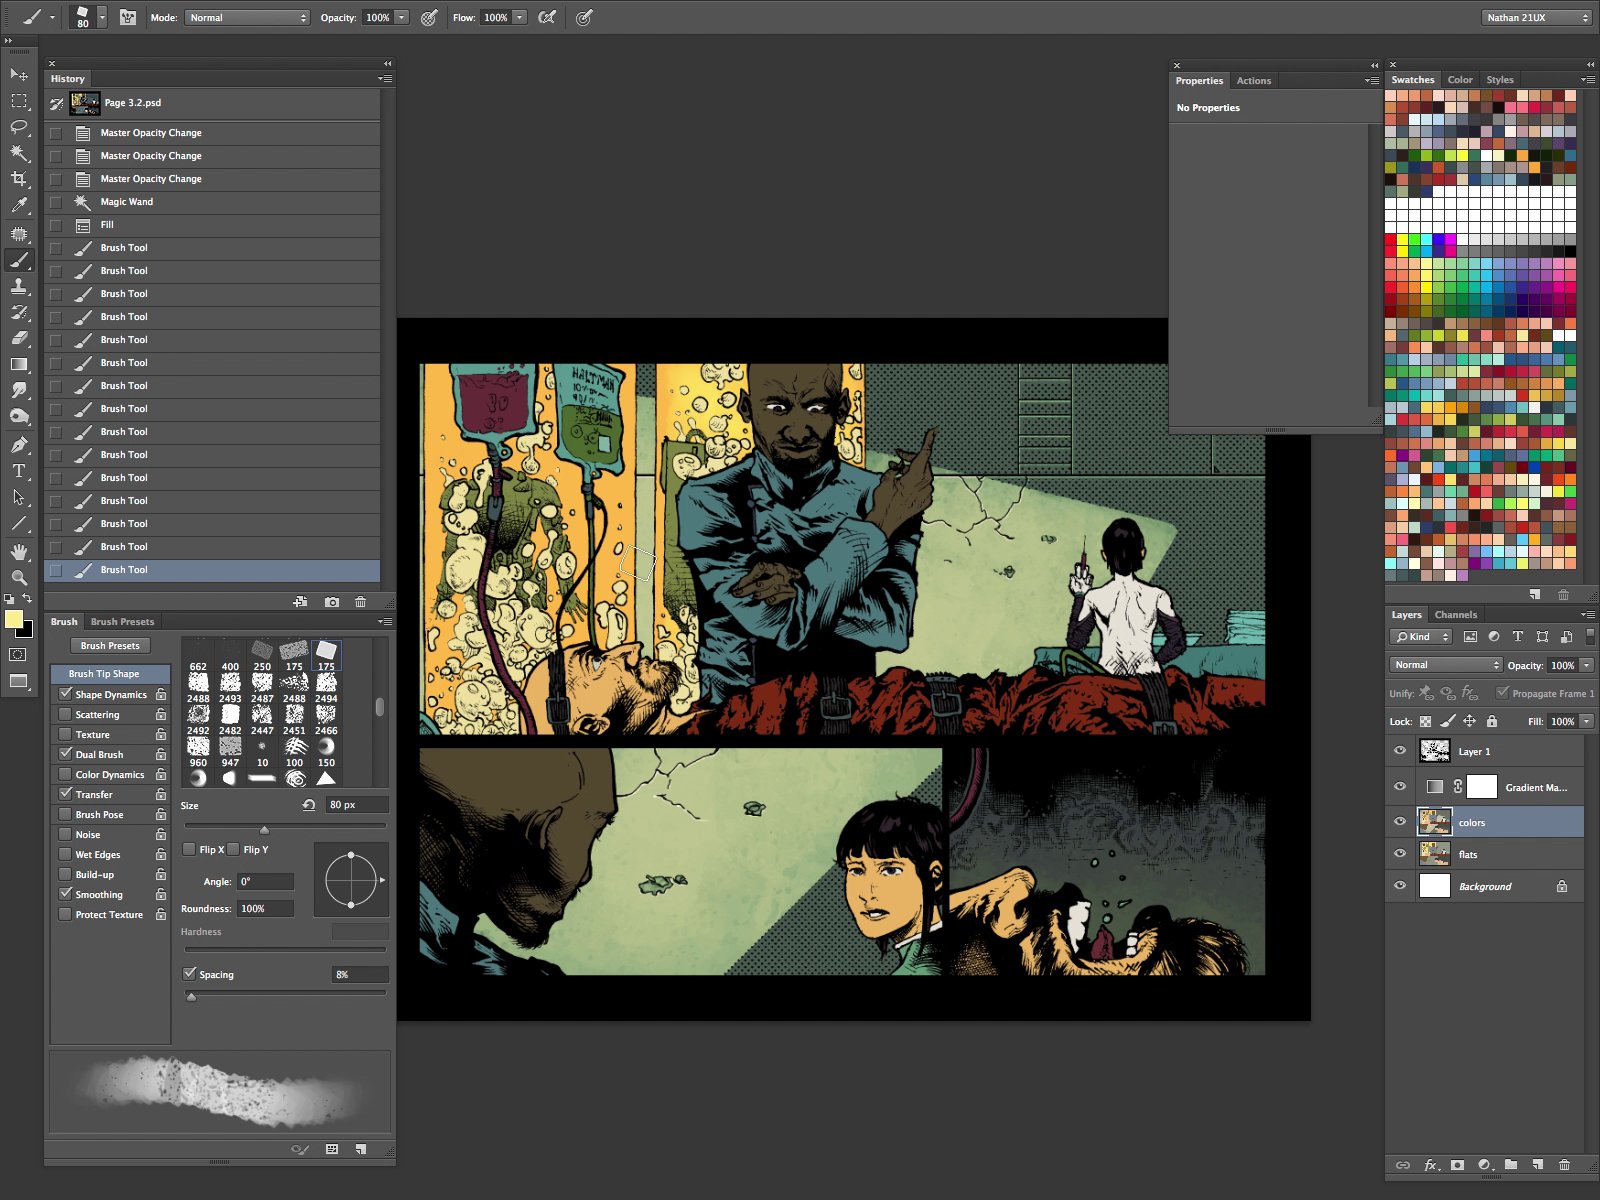
Step: Enlarge the brush to 175 px and paint light yellow glow into the tank behind the IV bags
key("bracketright")
key("bracketright")
key("bracketright")
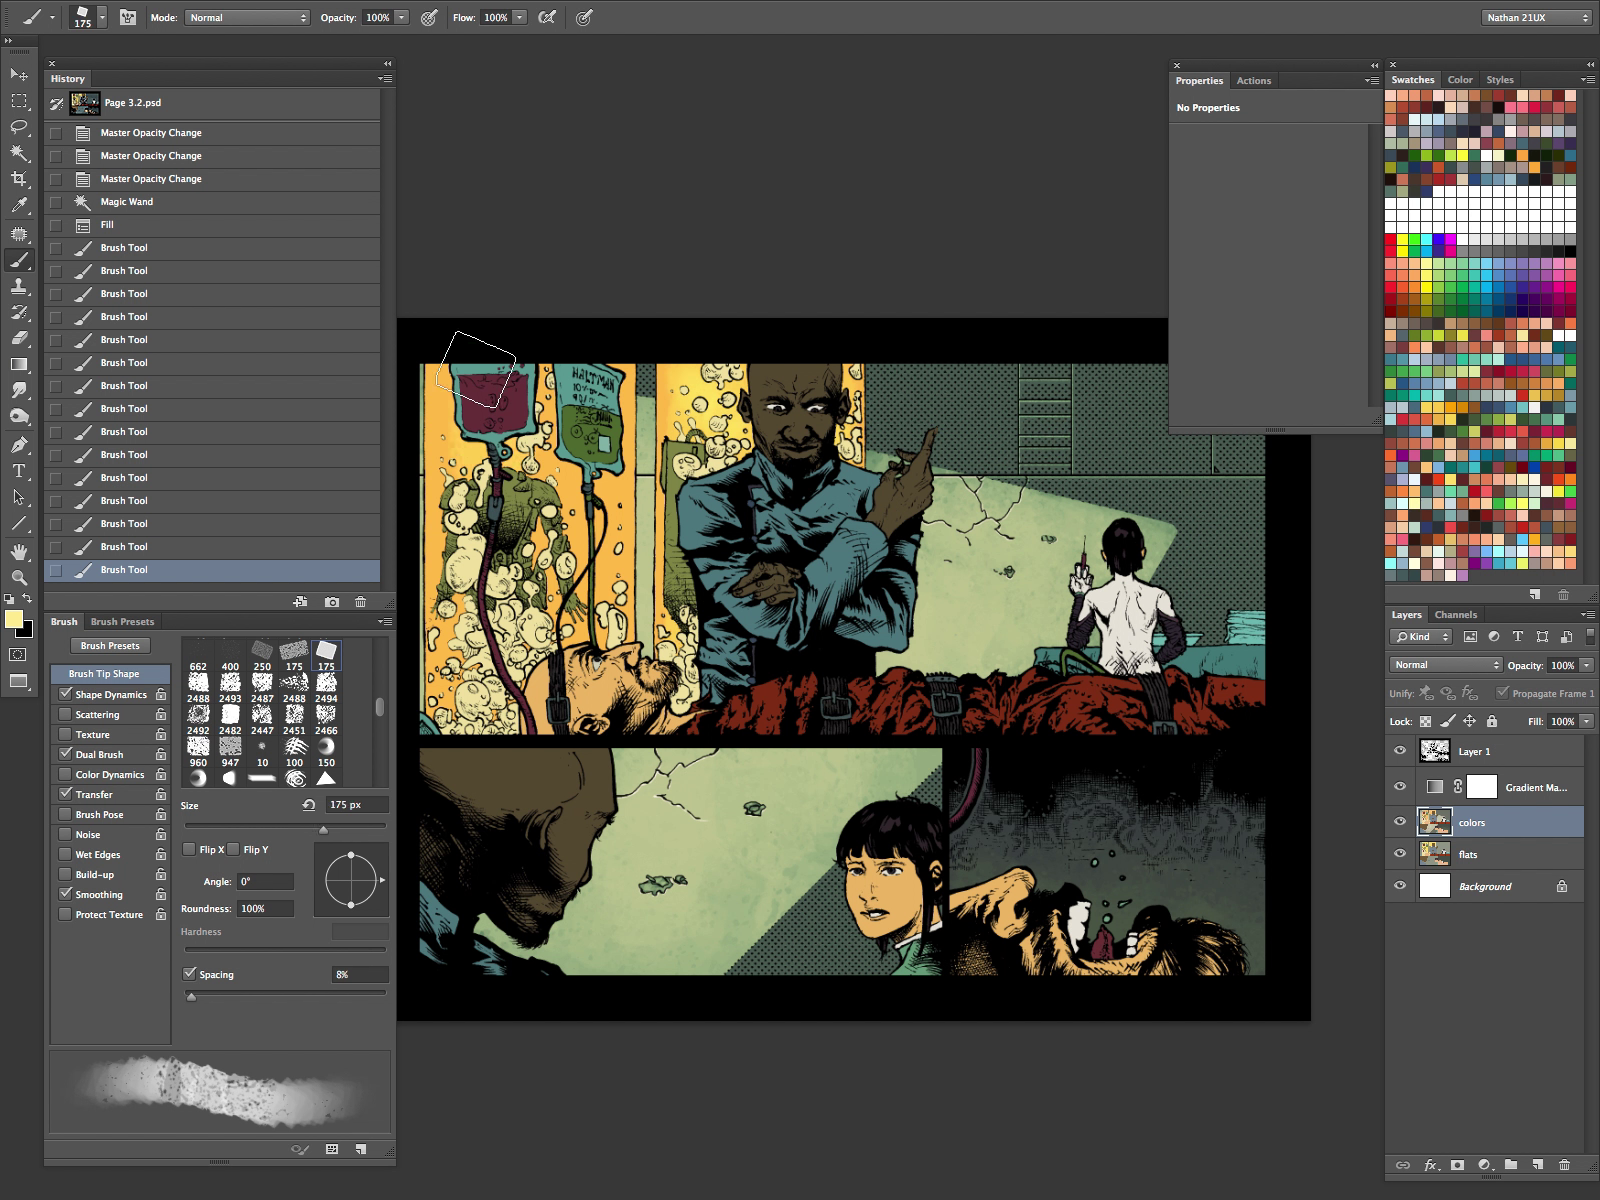
left_click(480, 382)
left_click(479, 522)
left_click(470, 628)
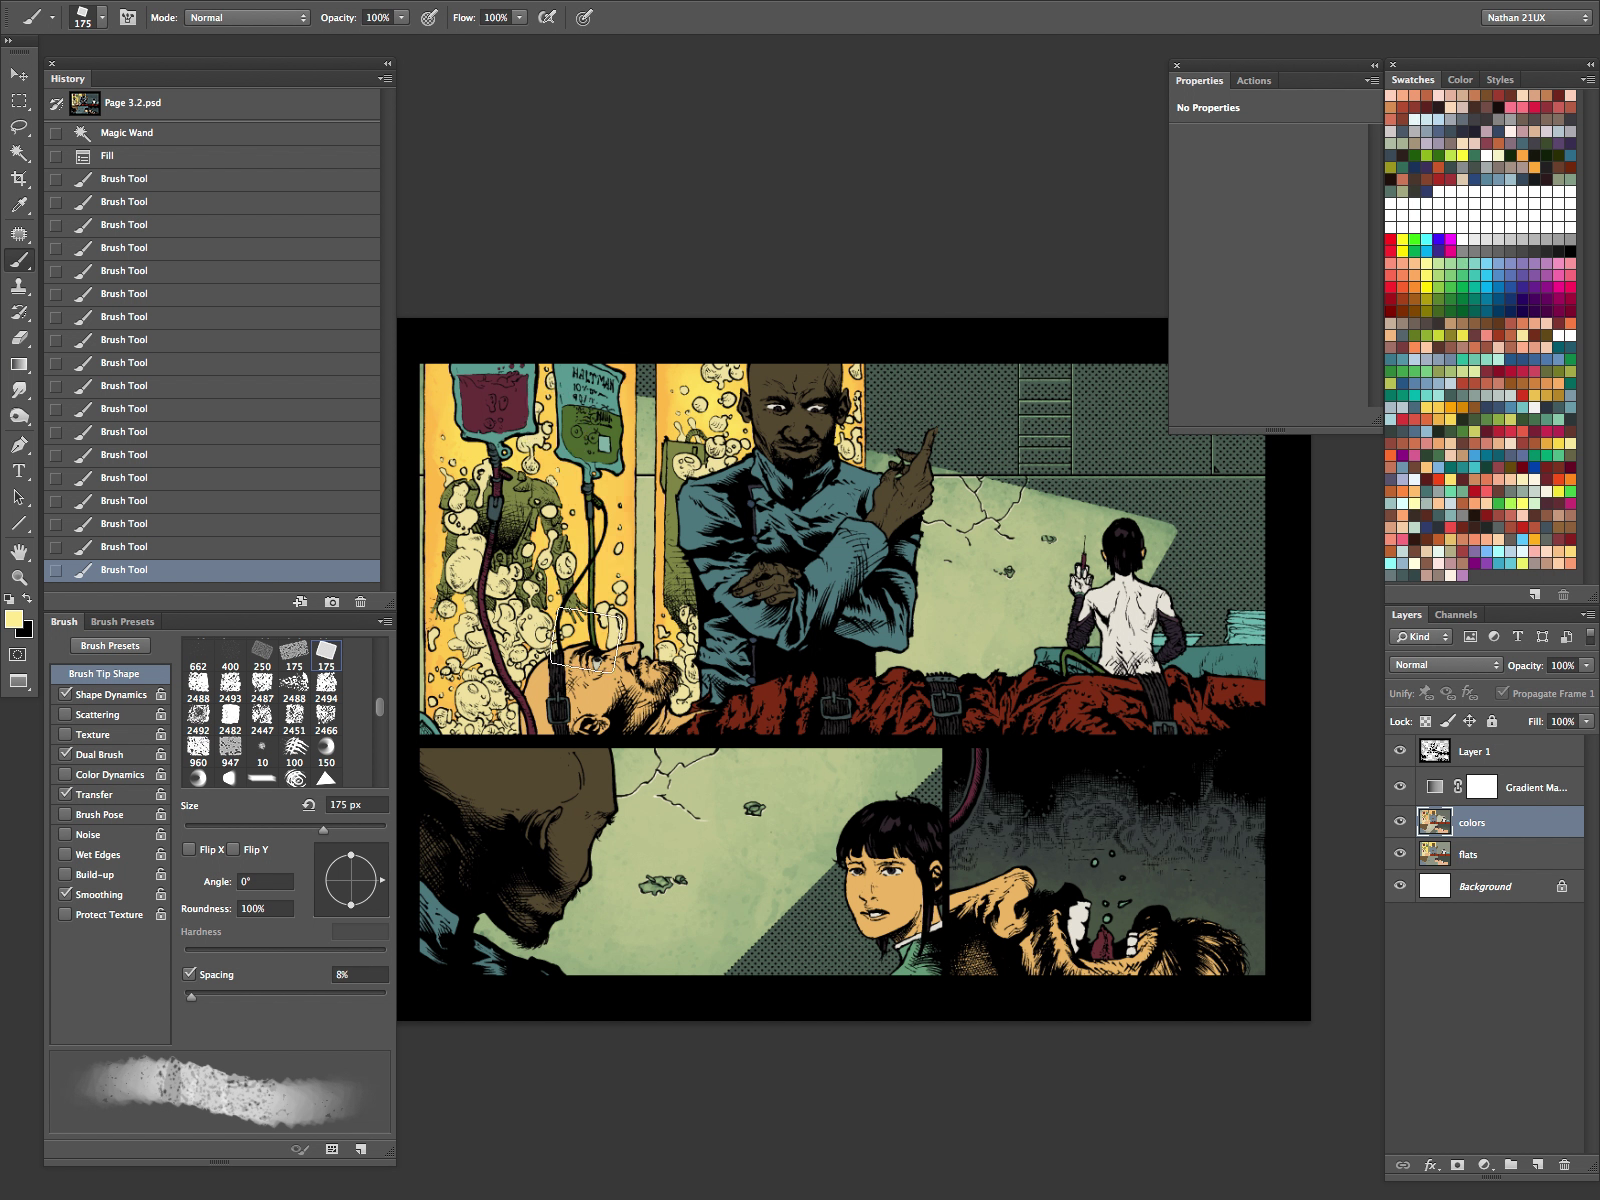
left_click(598, 468)
left_click(474, 644)
Step: Reduce the brush to 100 px for finer glow strokes and choose a paler yellow foreground color
key("bracketleft")
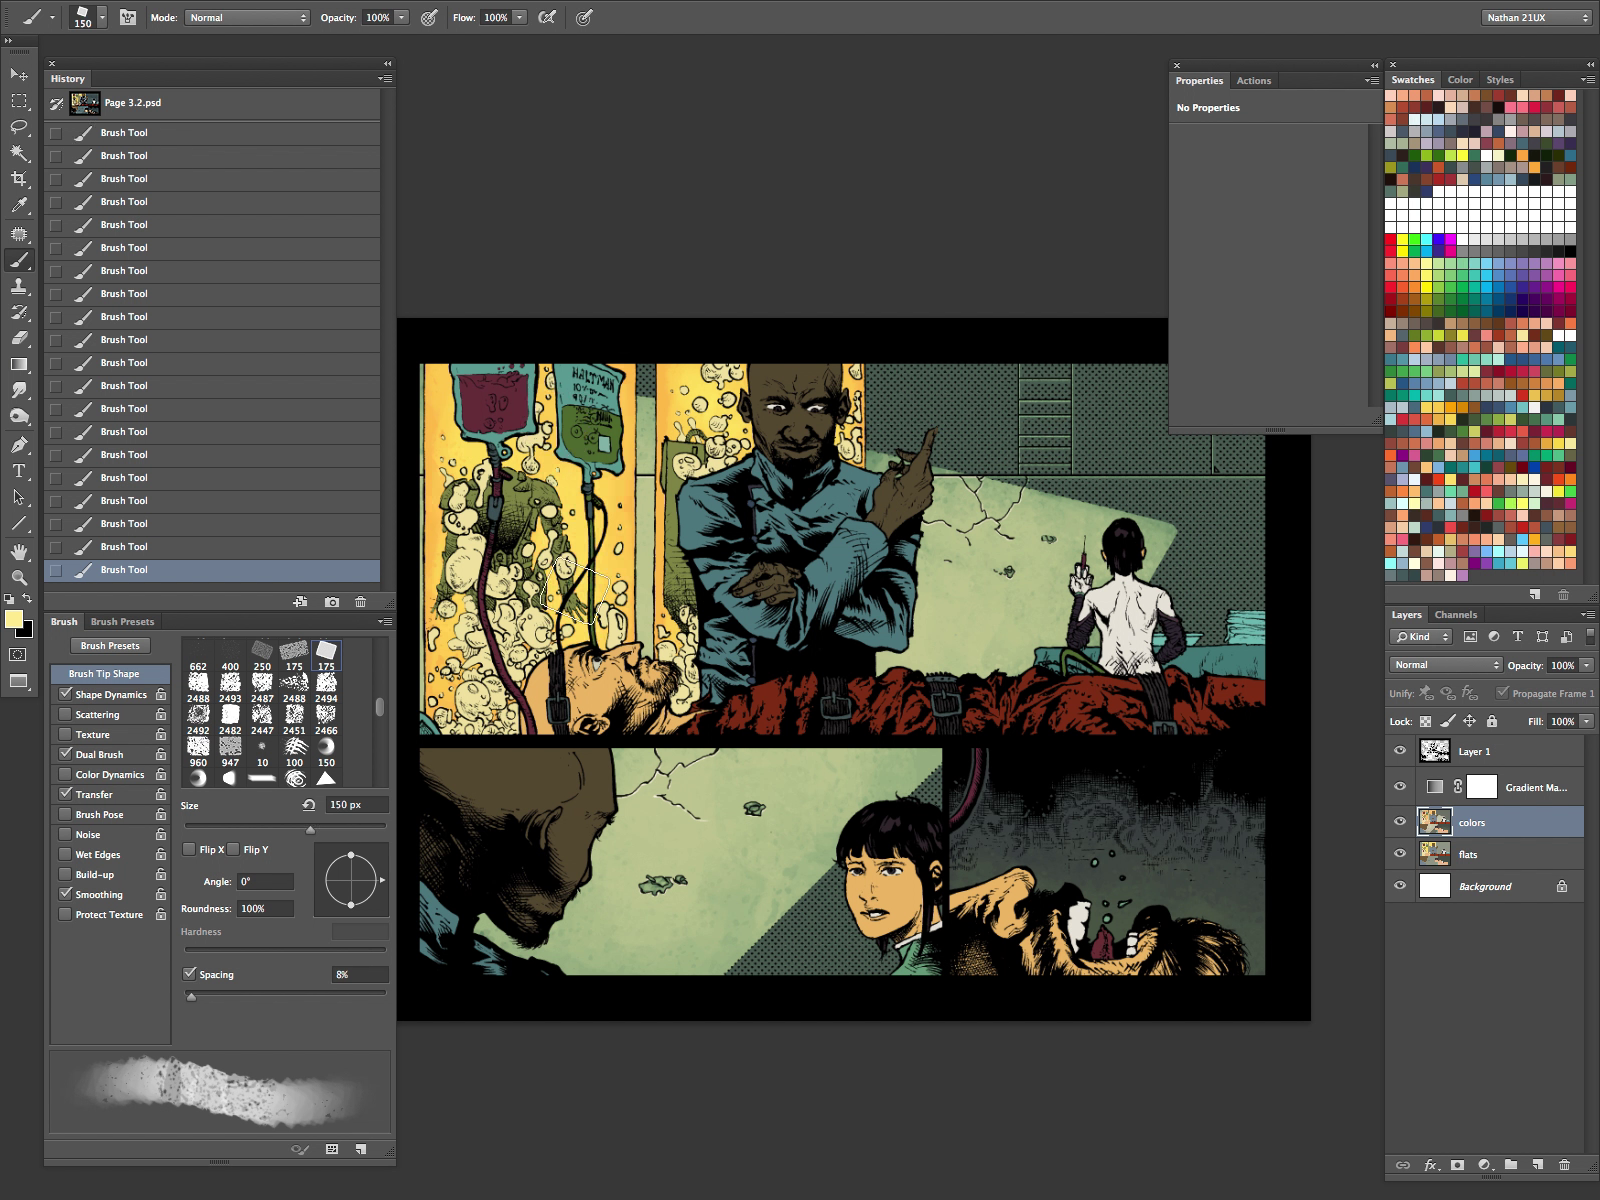
key("bracketleft")
key("bracketleft")
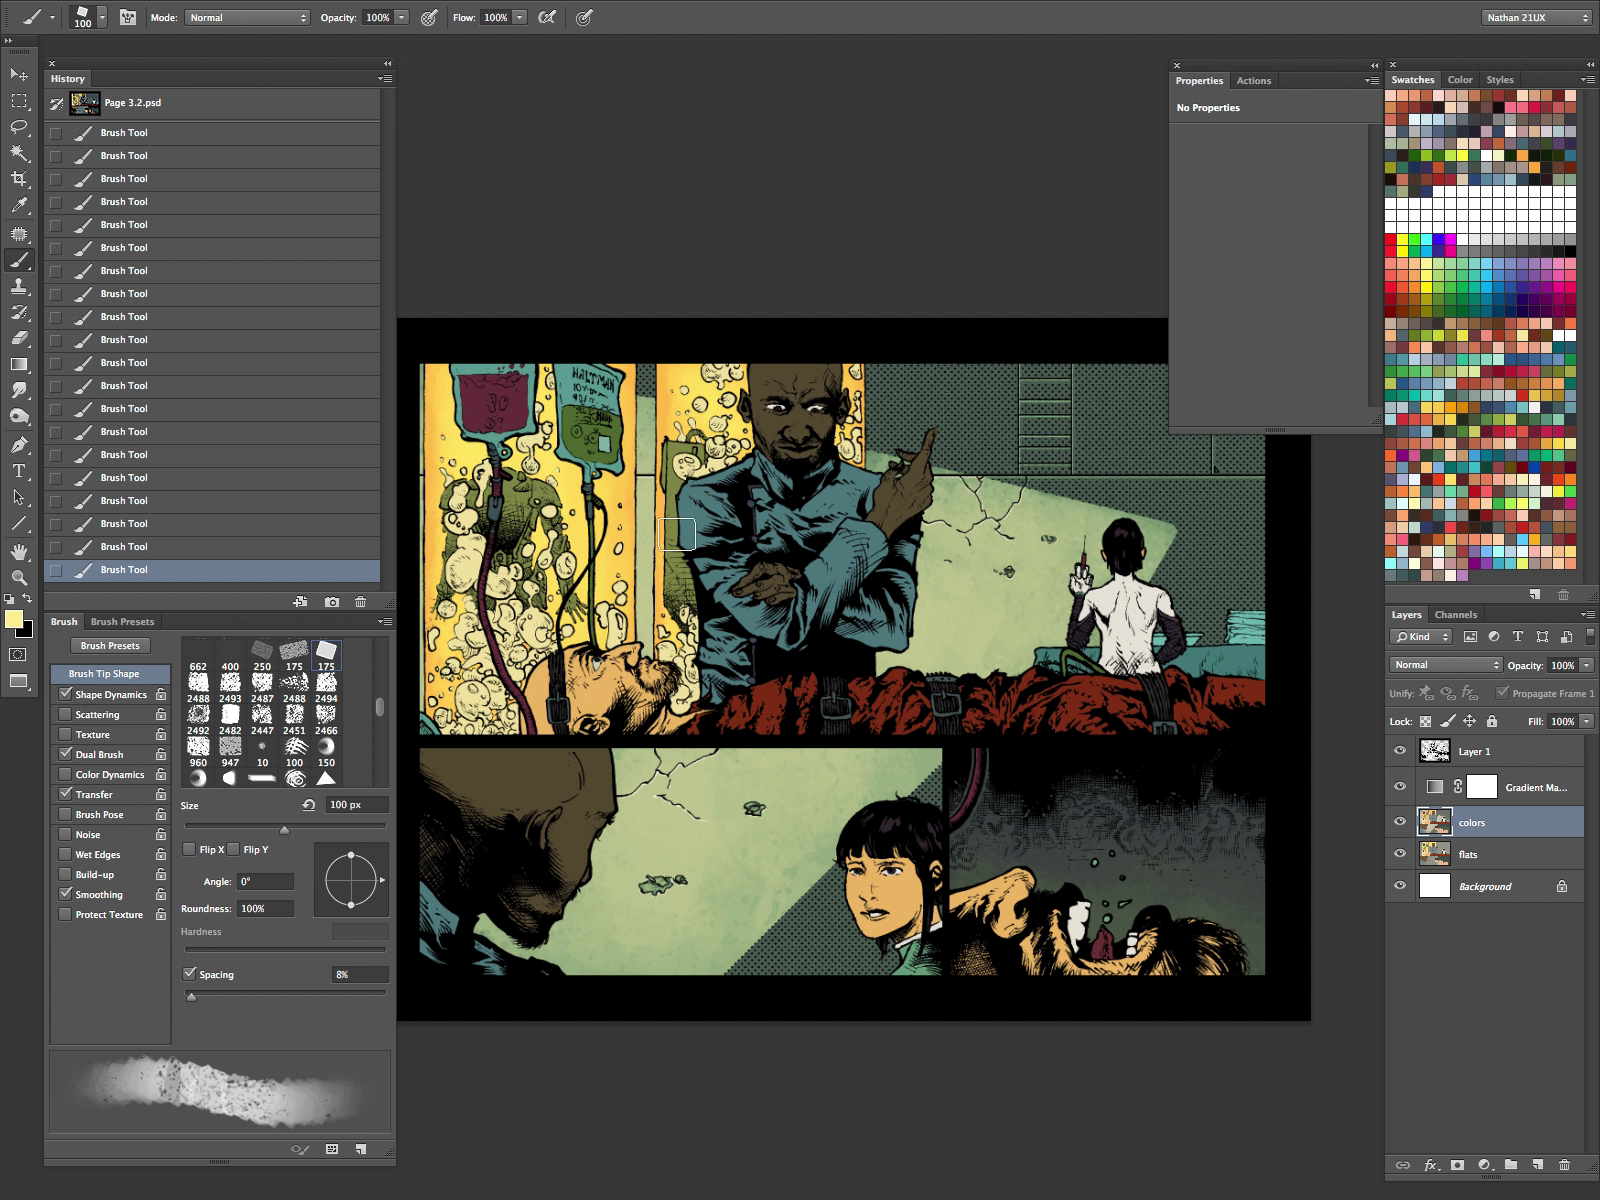
left_click(14, 619)
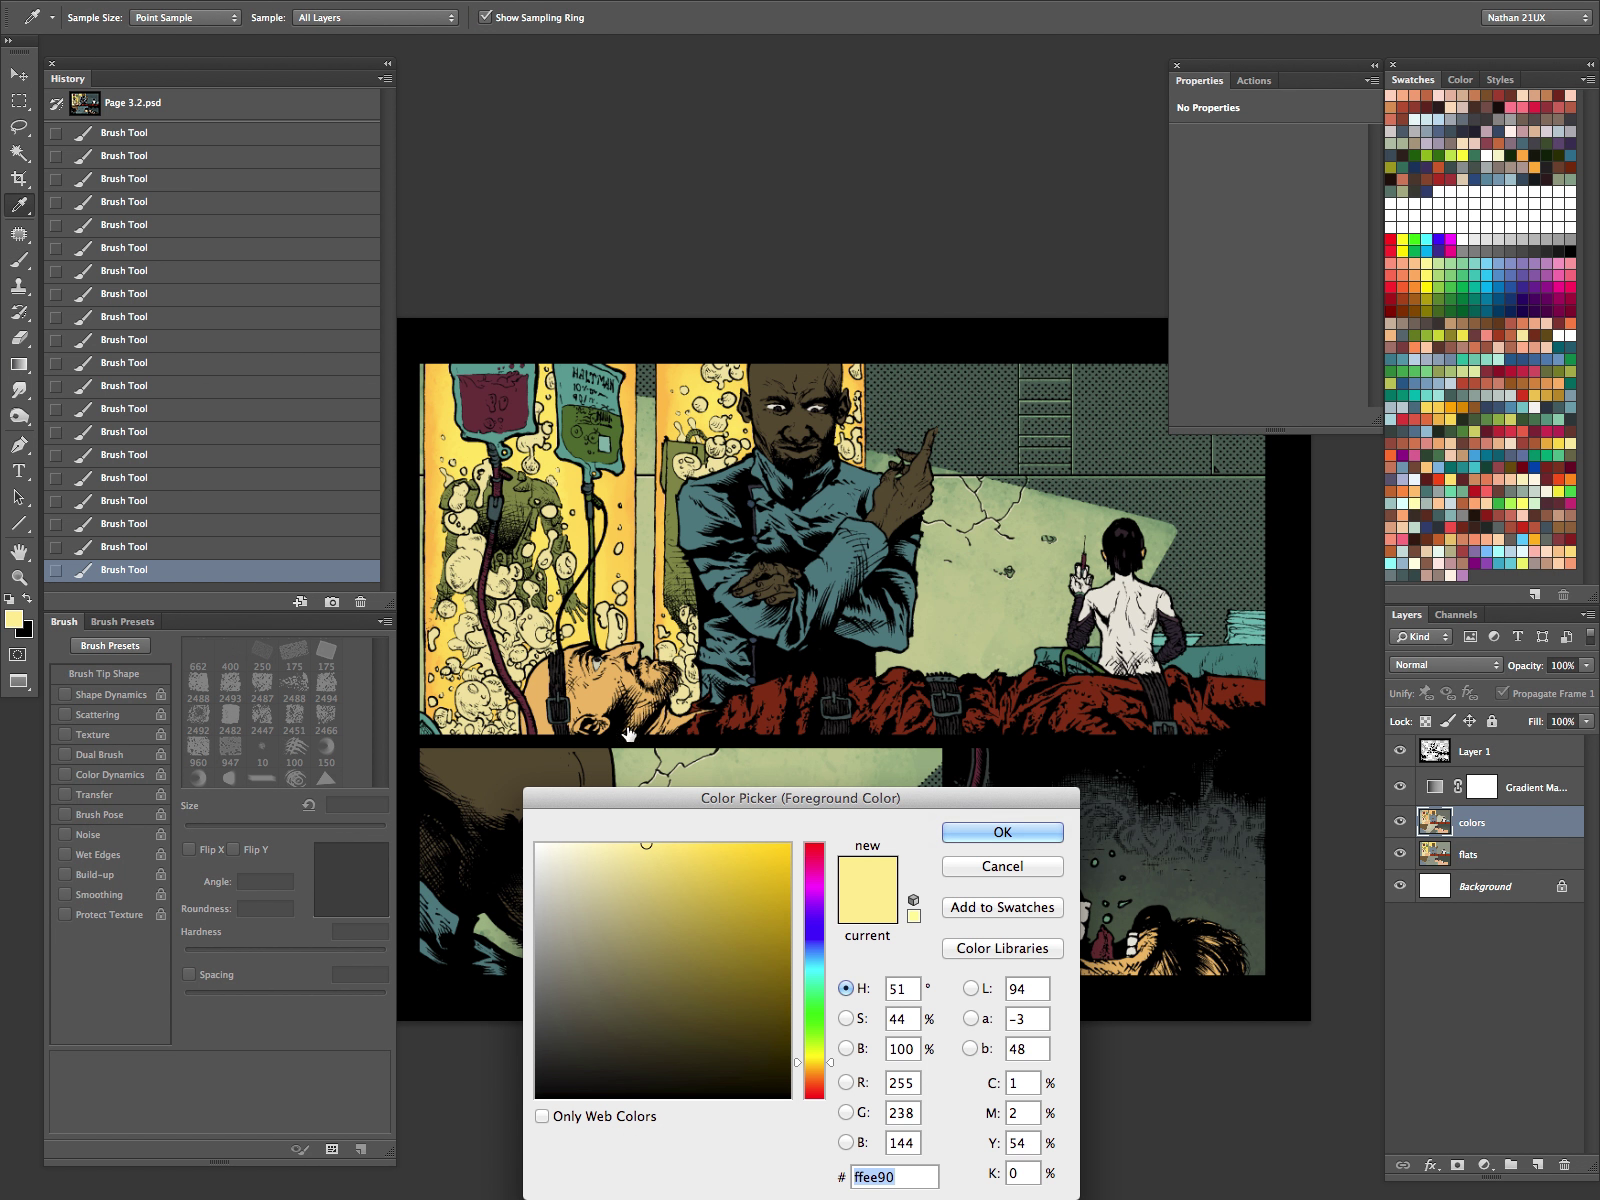
left_click(965, 833)
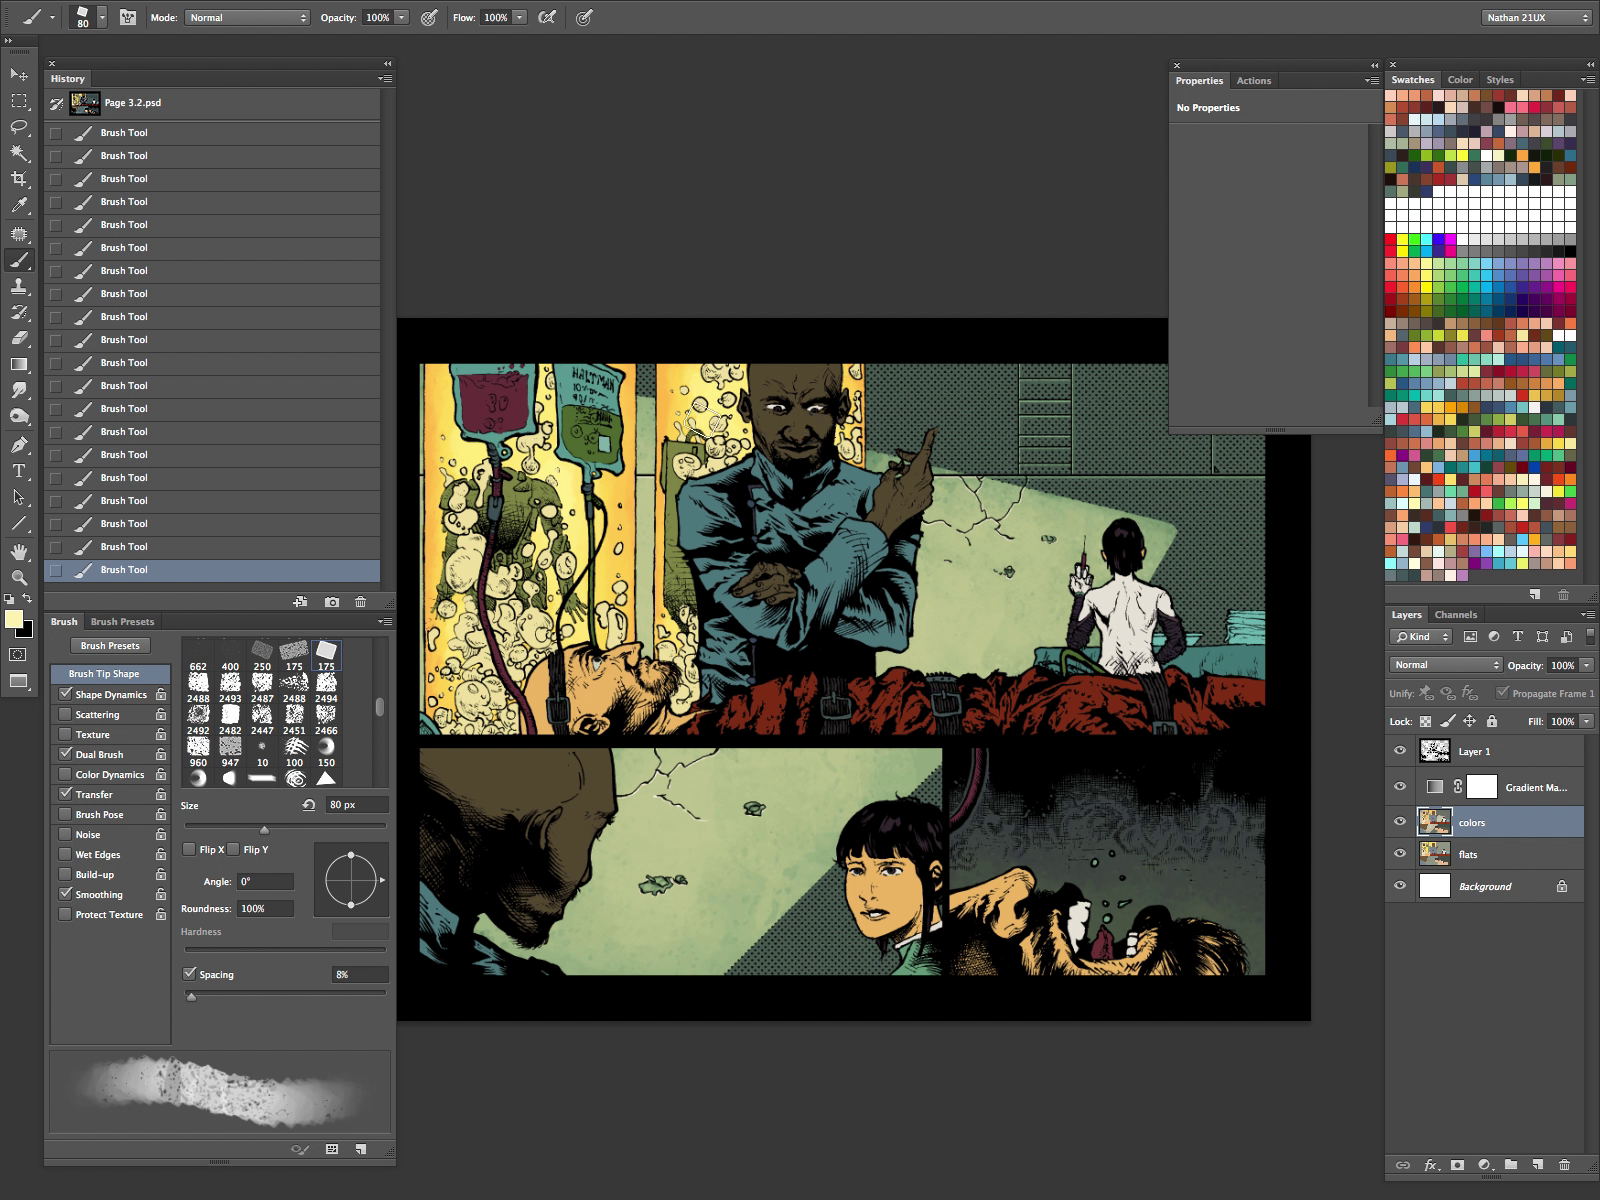
Step: Enlarge the brush to 150 px and change the foreground color to pale cream for the brightest glow
key("bracketright")
key("bracketright")
key("bracketright")
key("bracketright")
key("bracketright")
key("bracketright")
key("bracketright")
left_click(13, 618)
left_click(1002, 832)
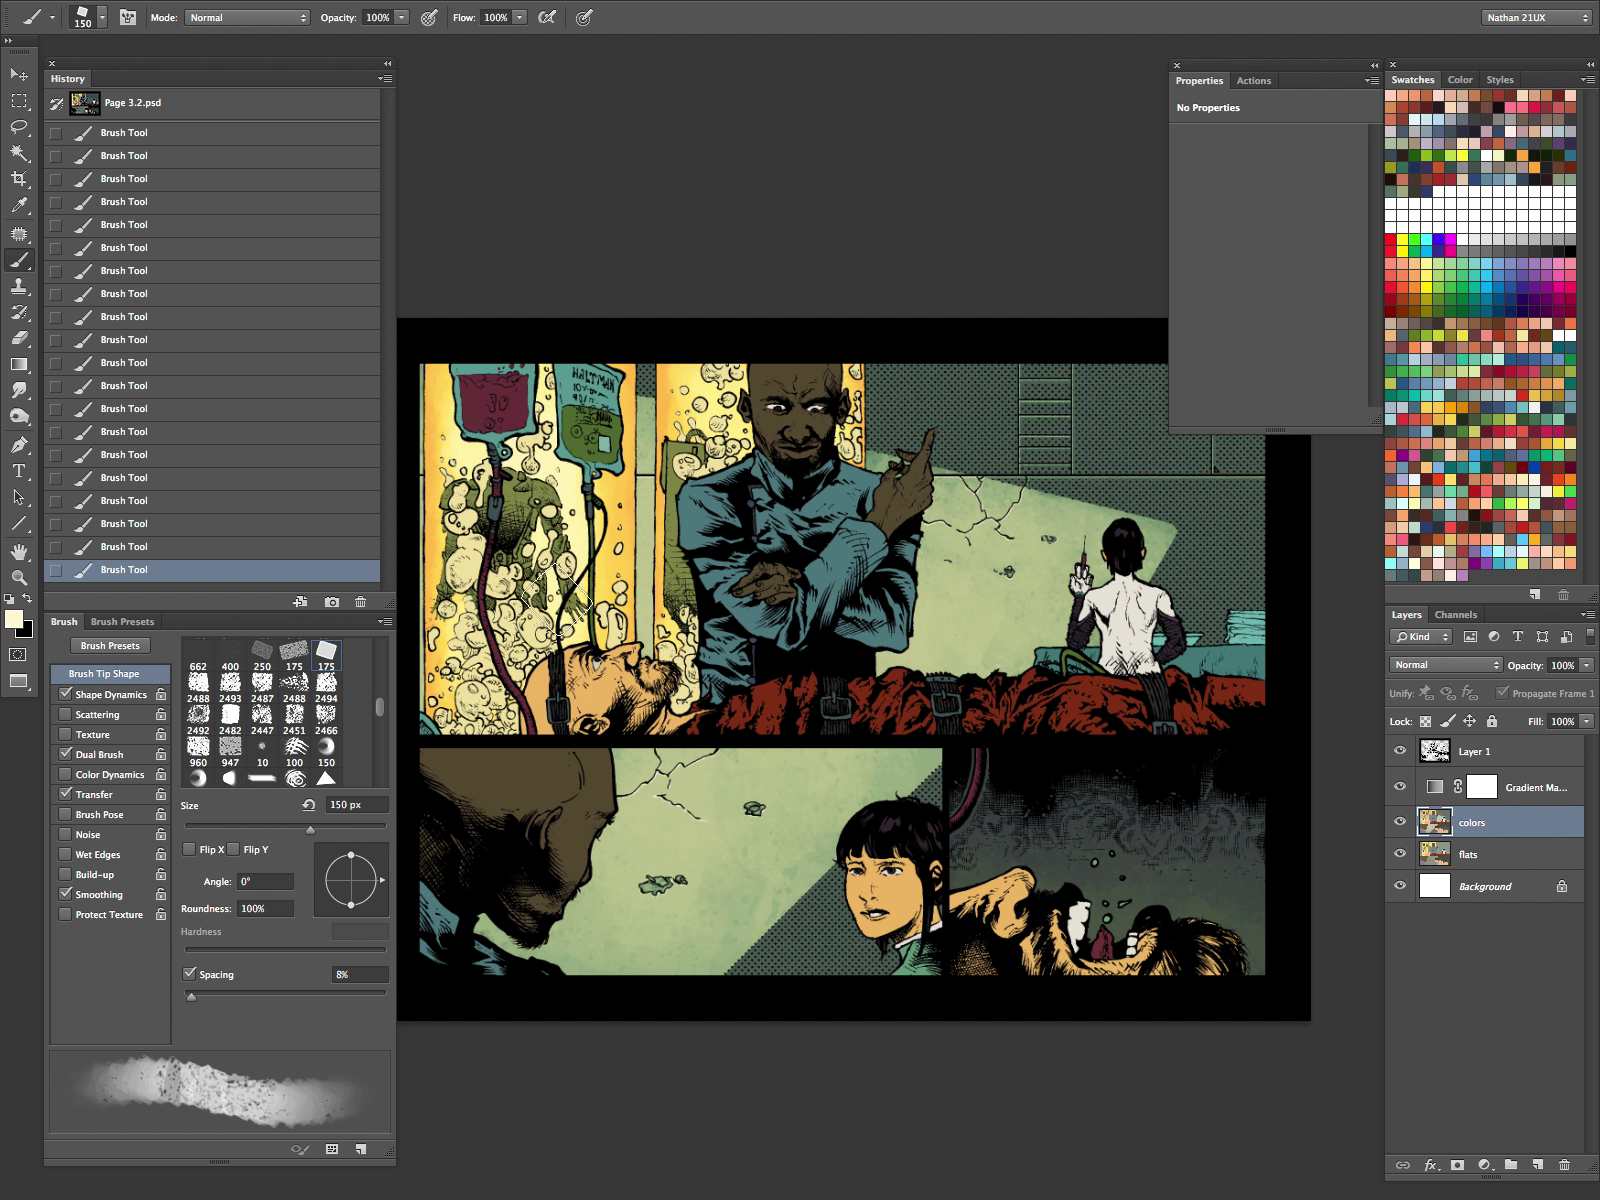
Step: Brush pale cream highlights into the tank centers, reducing the brush to 90 px
key("bracketleft")
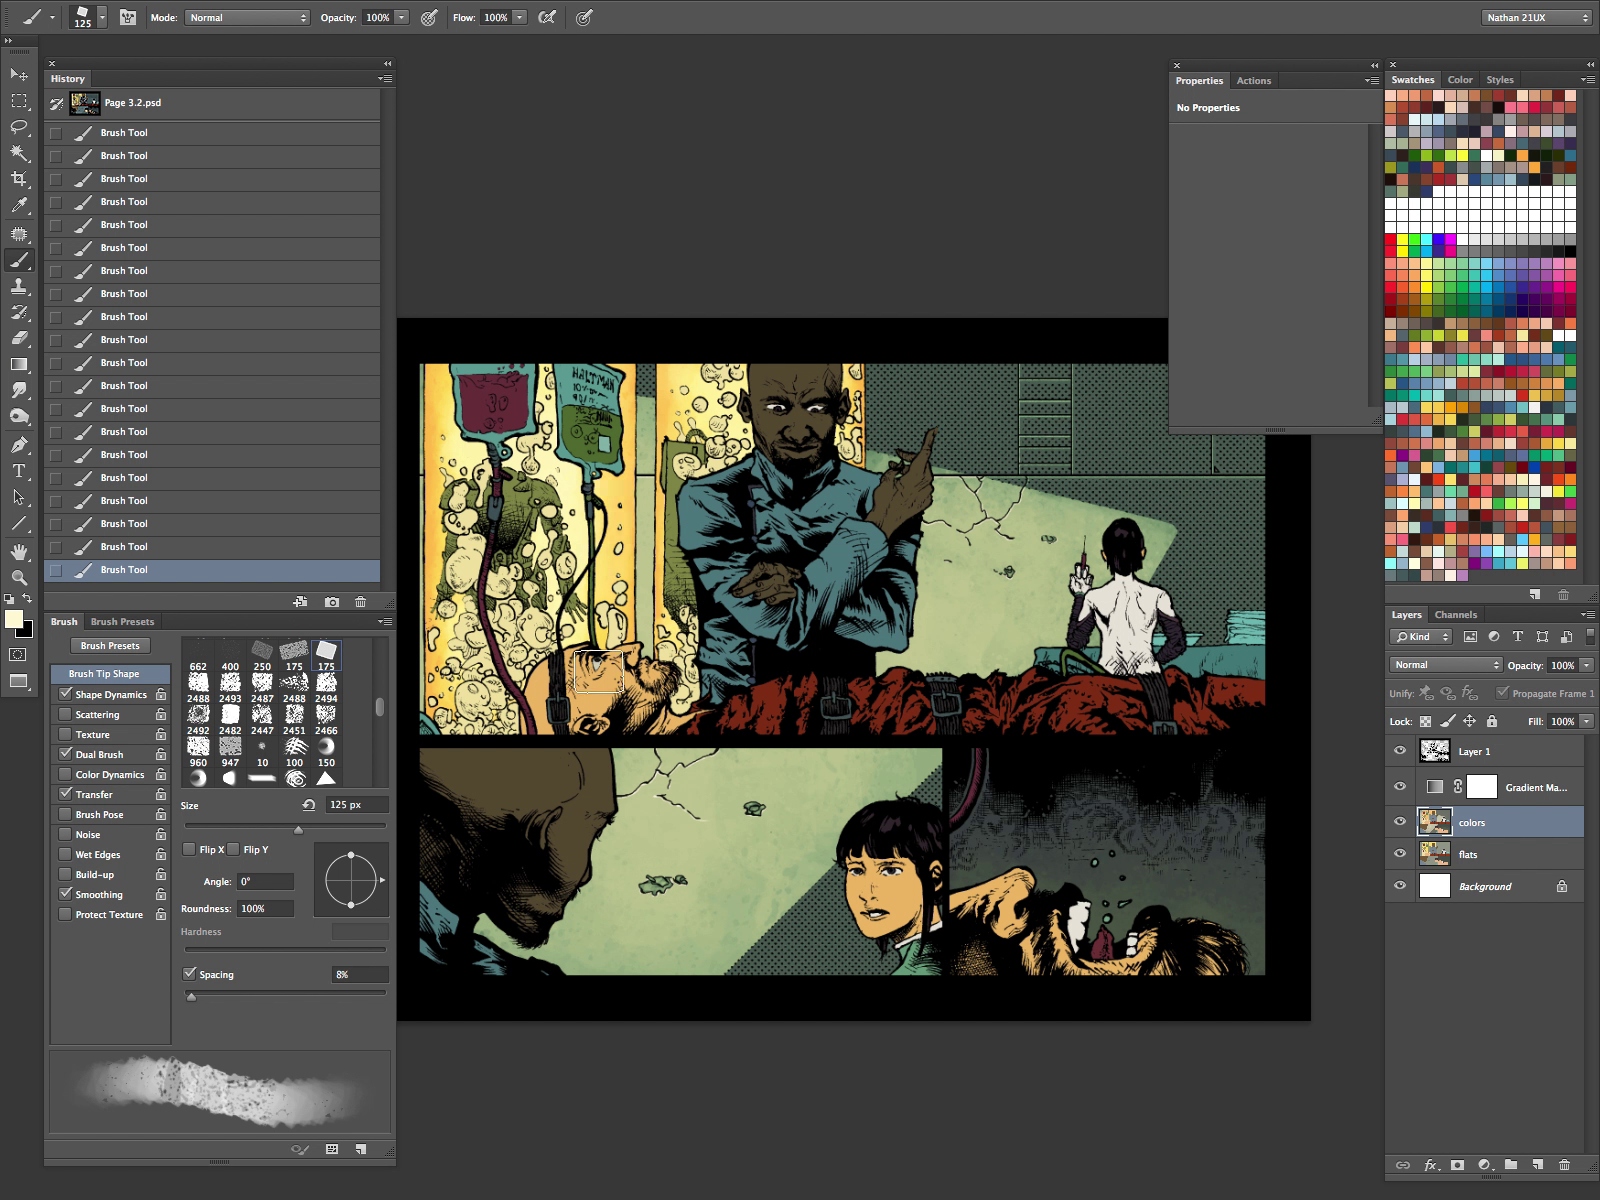
key("bracketleft")
key("bracketleft")
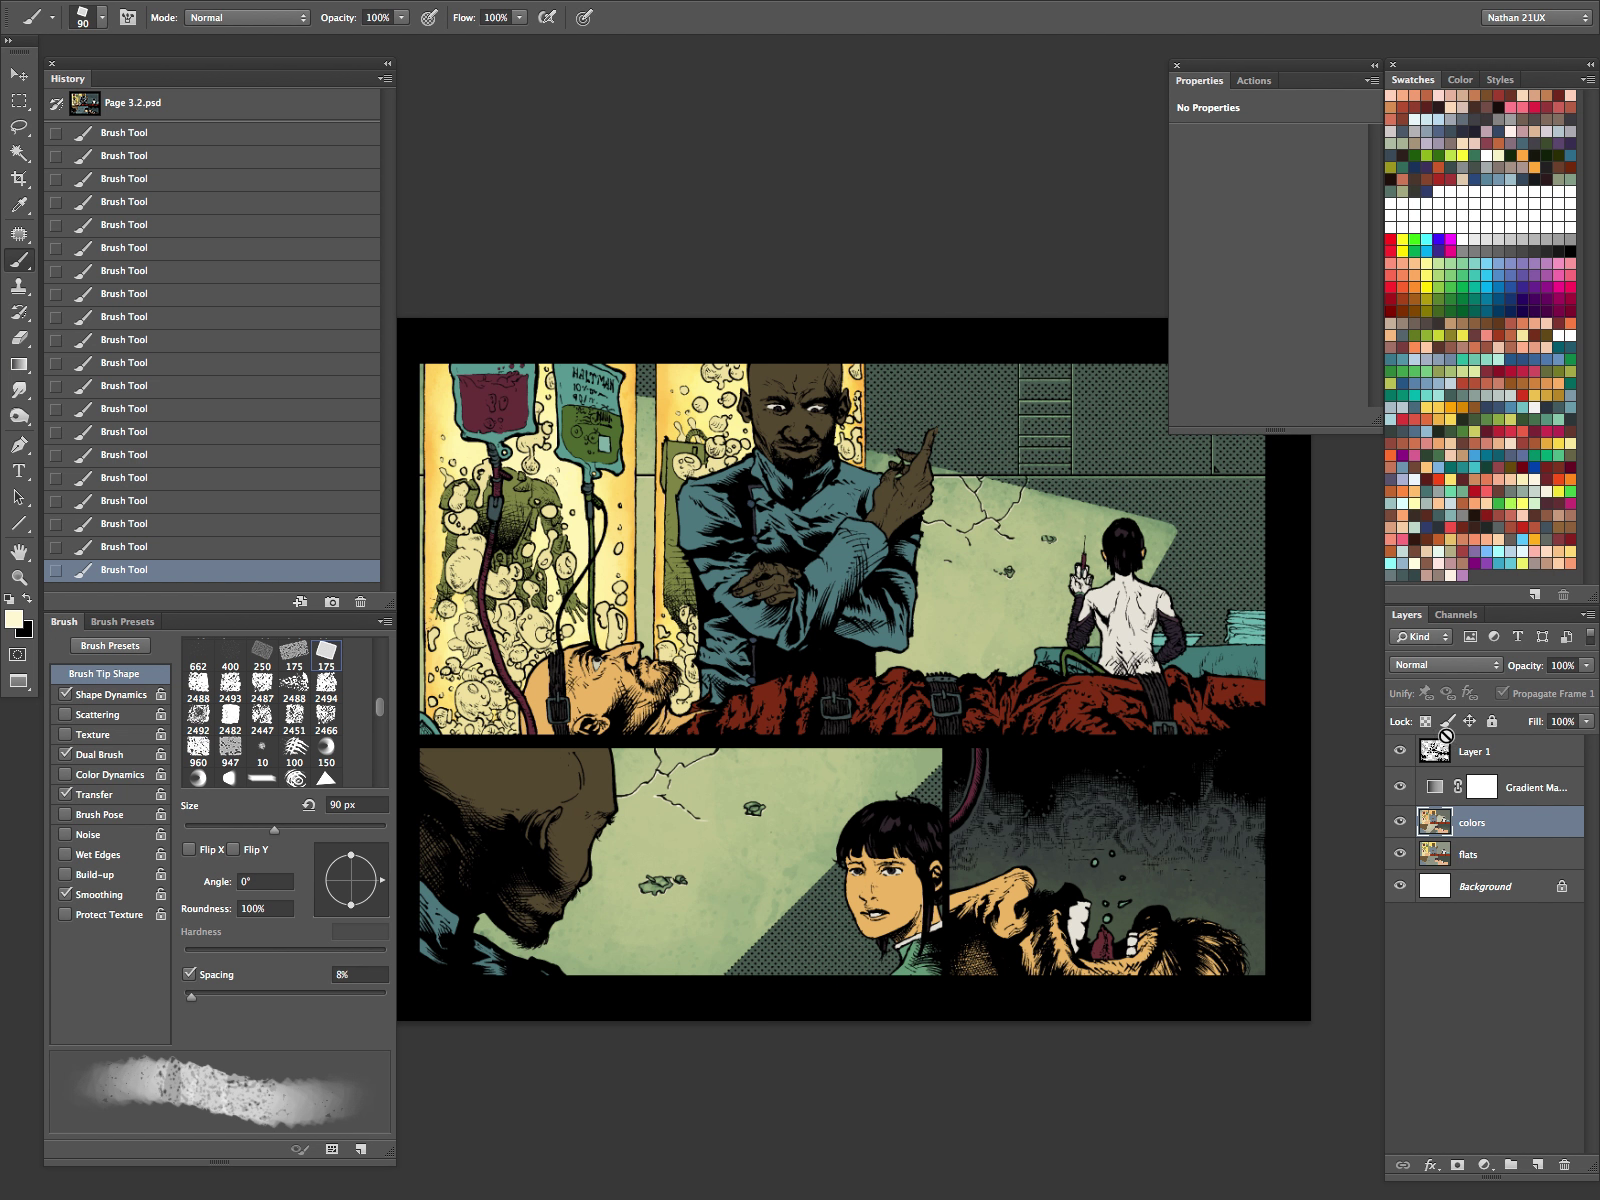
Step: Apply Levels to the selected tank background with input values 55, 0.97 and 240
key("ctrl+l")
left_click_drag(1167, 306, 1221, 308)
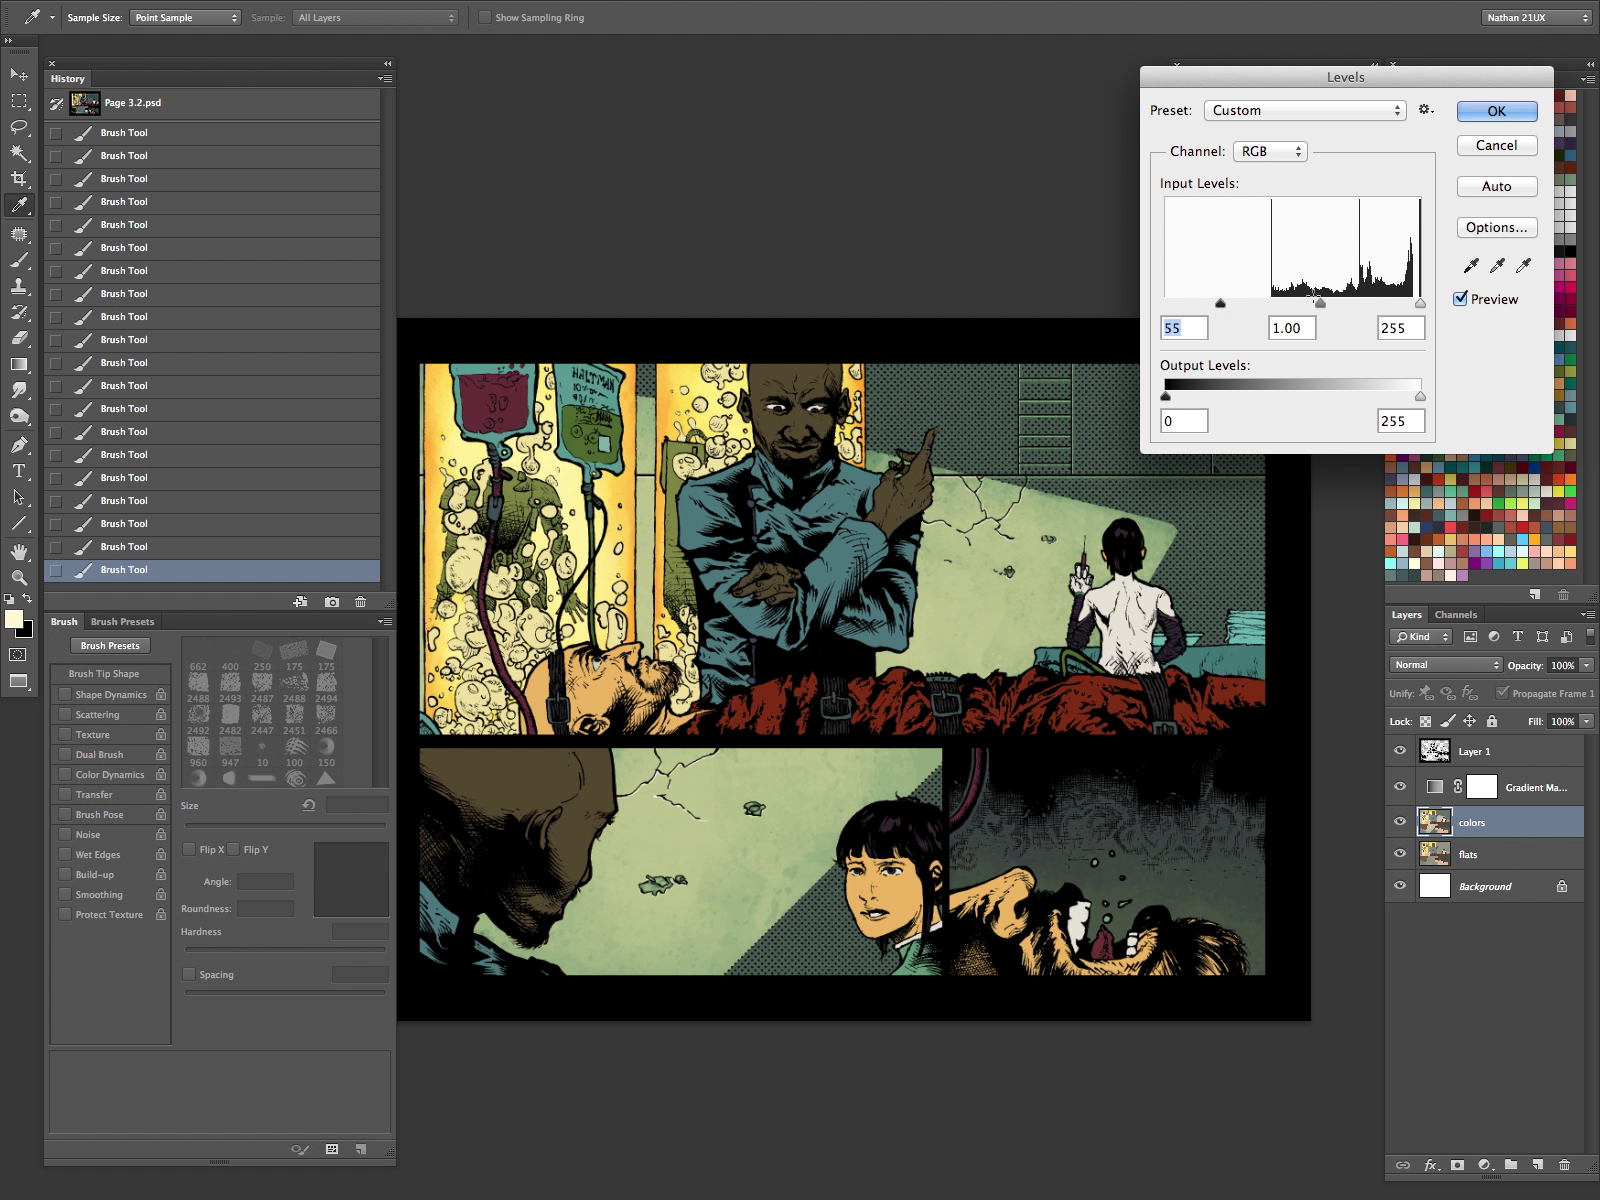
mouse_move(1320, 305)
left_mouse_down()
mouse_move(1338, 308)
mouse_move(1321, 308)
left_mouse_up()
left_click_drag(1420, 304, 1407, 308)
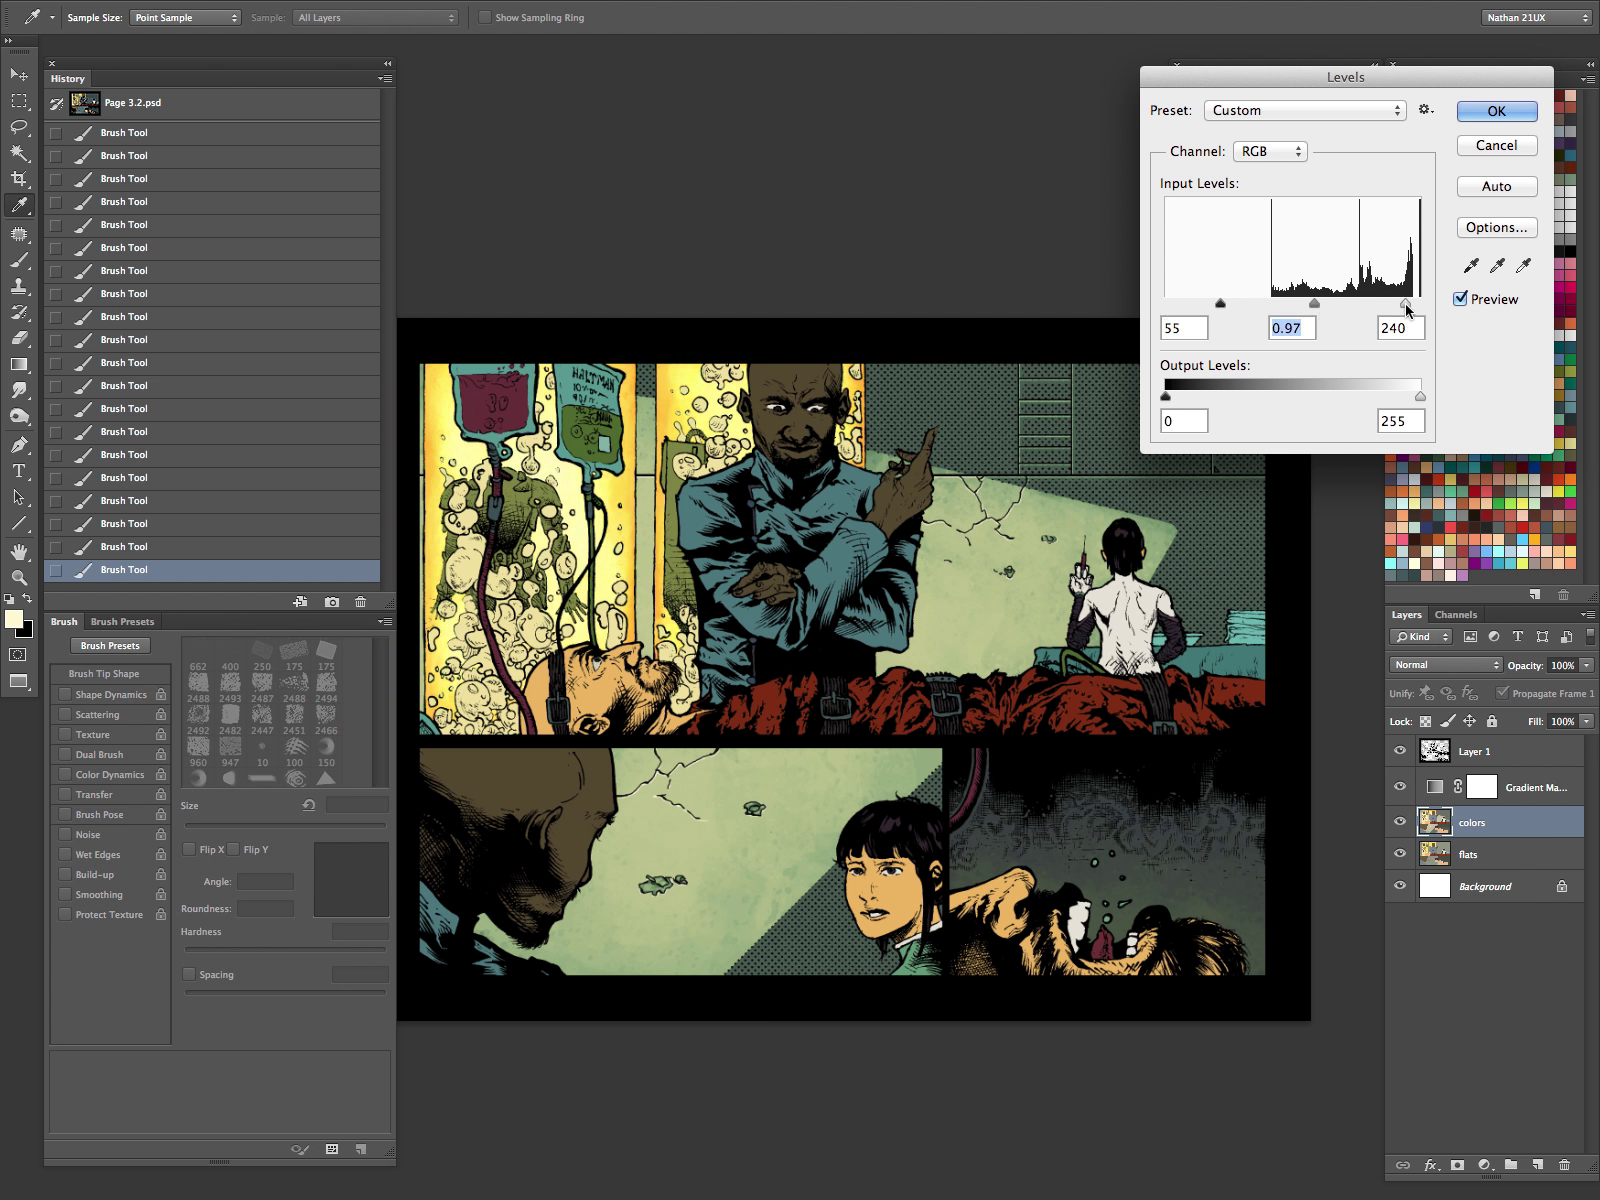
left_click(1470, 112)
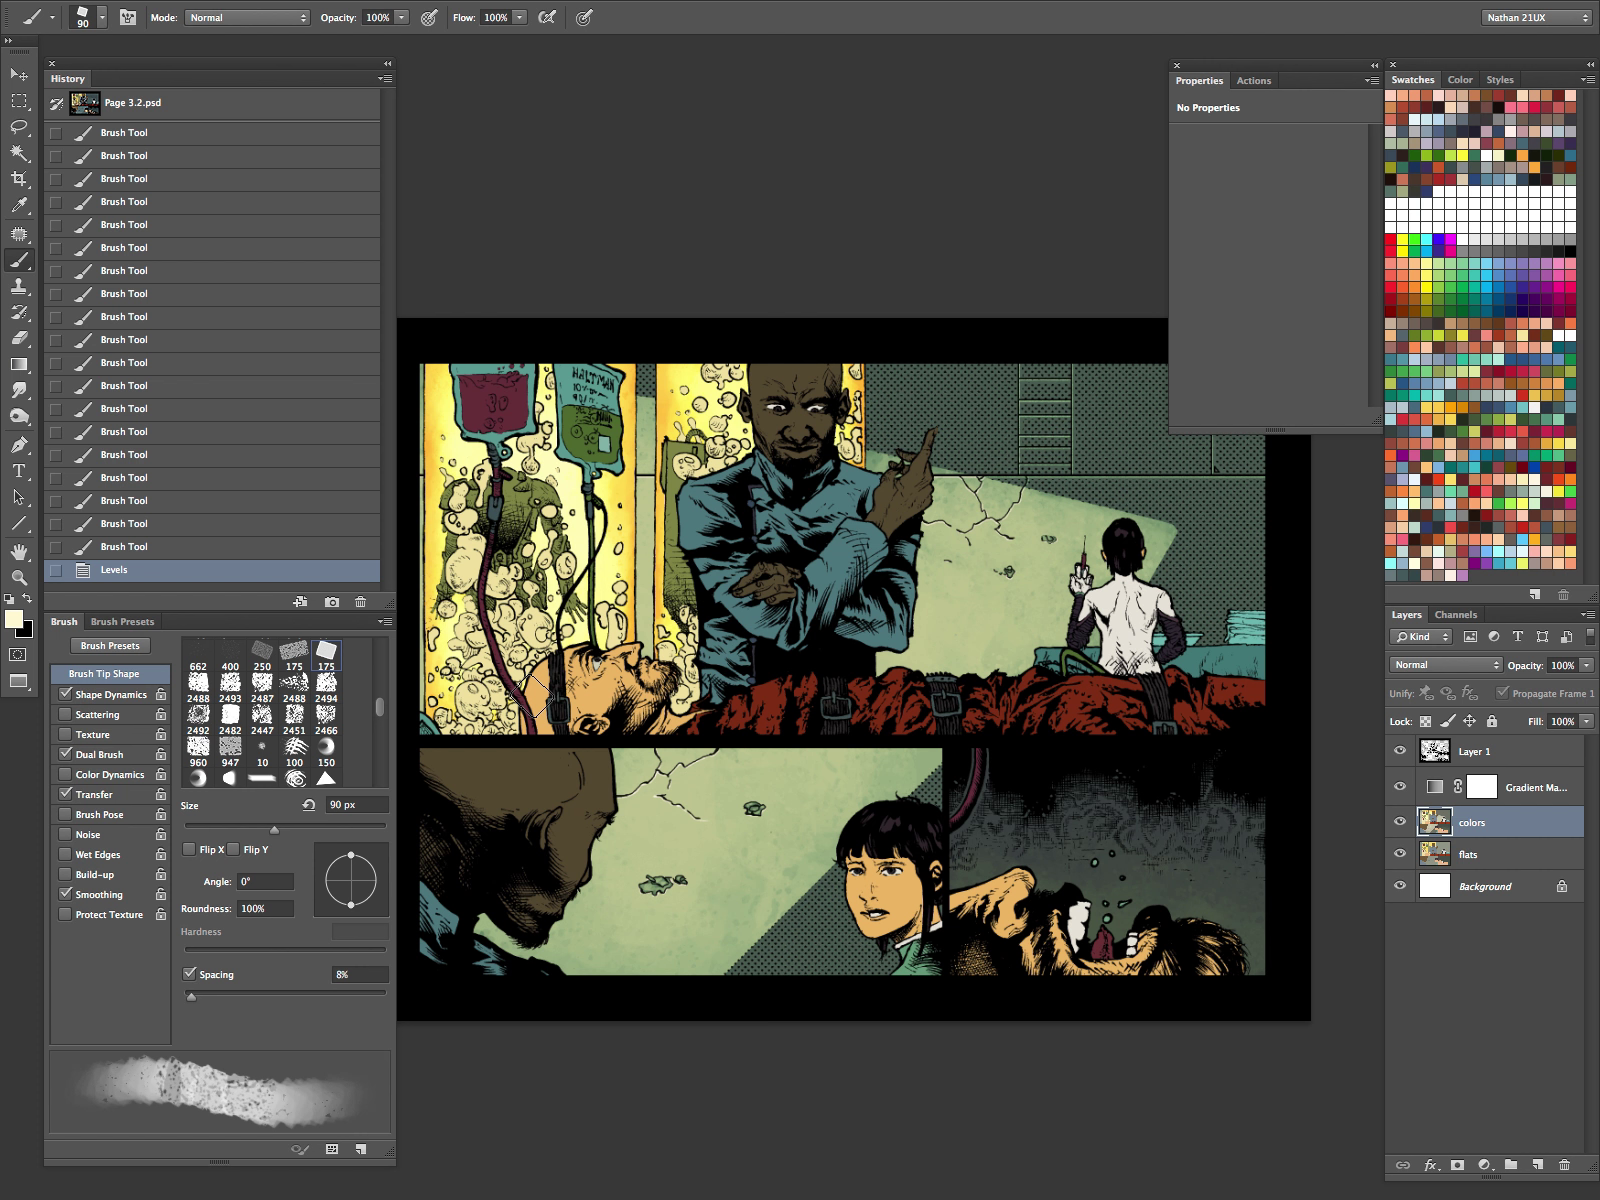
Step: Zoom in on the glowing tanks in the upper panel and hide the interface panels to inspect the result
key("z")
left_click_drag(471, 459, 580, 460)
key("Tab")
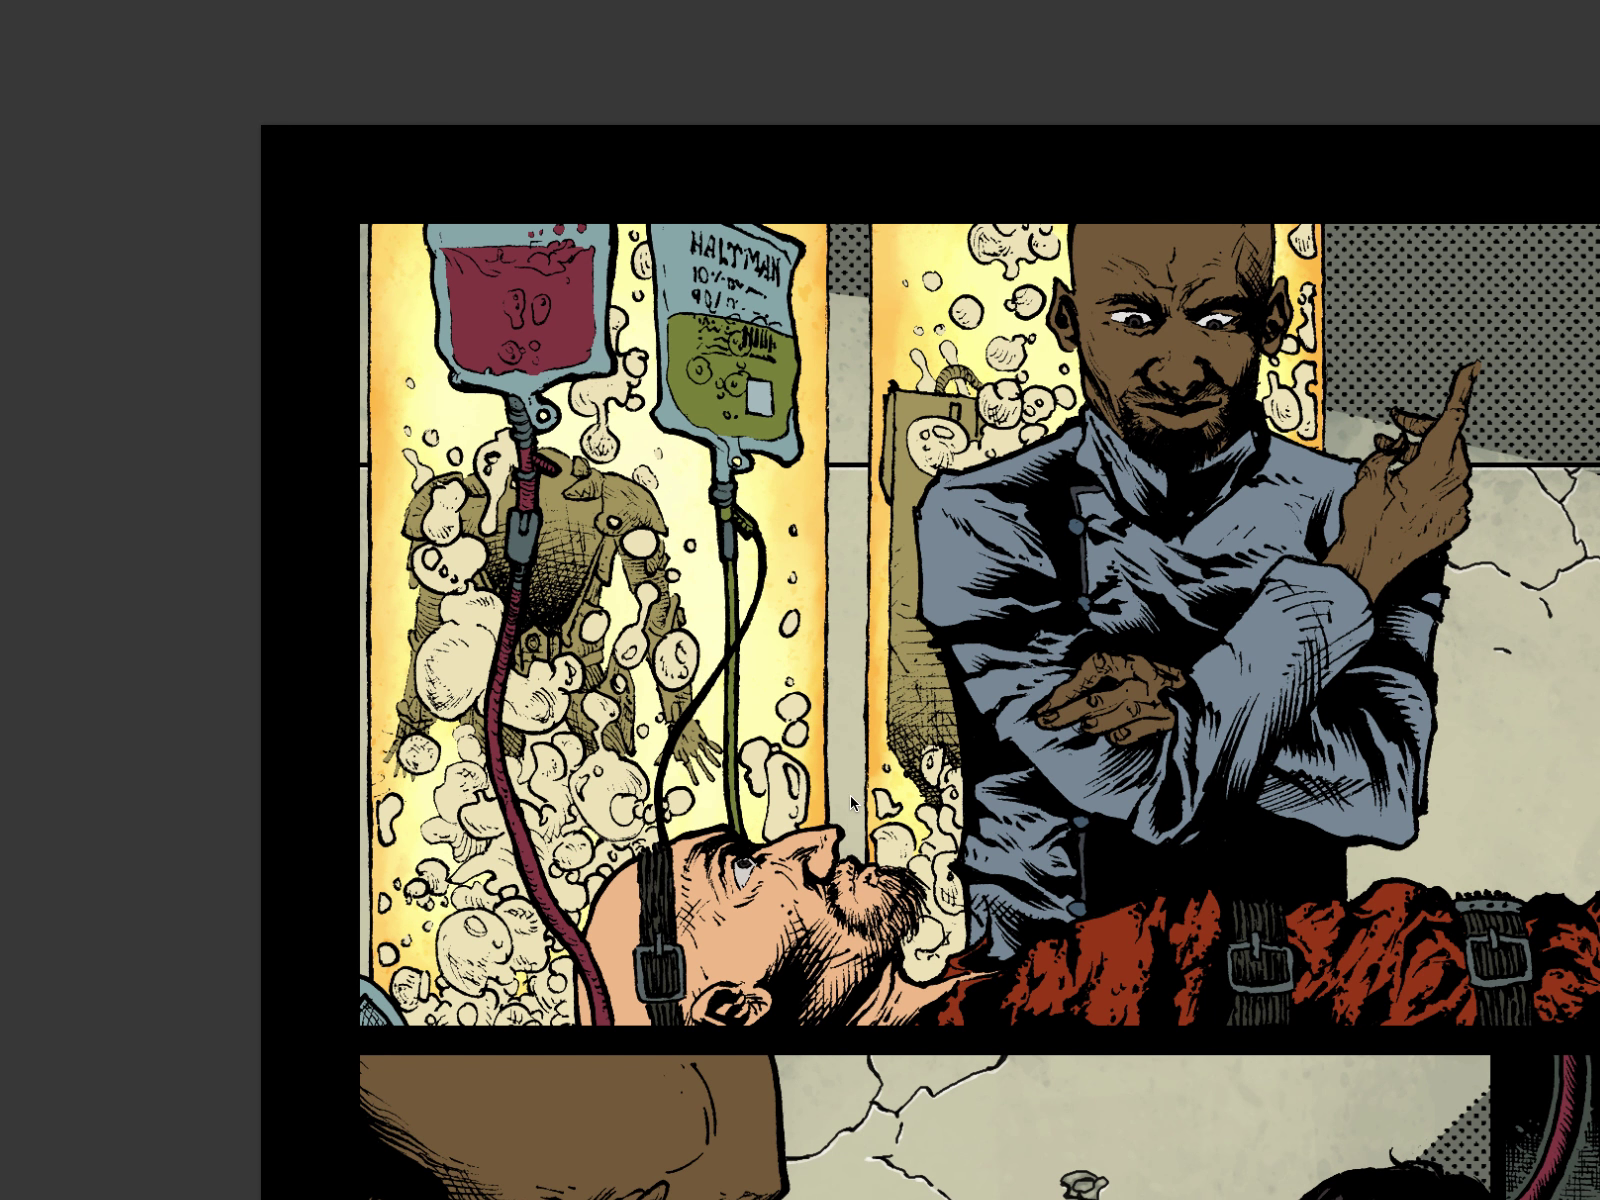
Step: Sample the light orange glow color from the tank edges in page 3.2's upper panel
key("i")
left_click(822, 806)
left_click(823, 628)
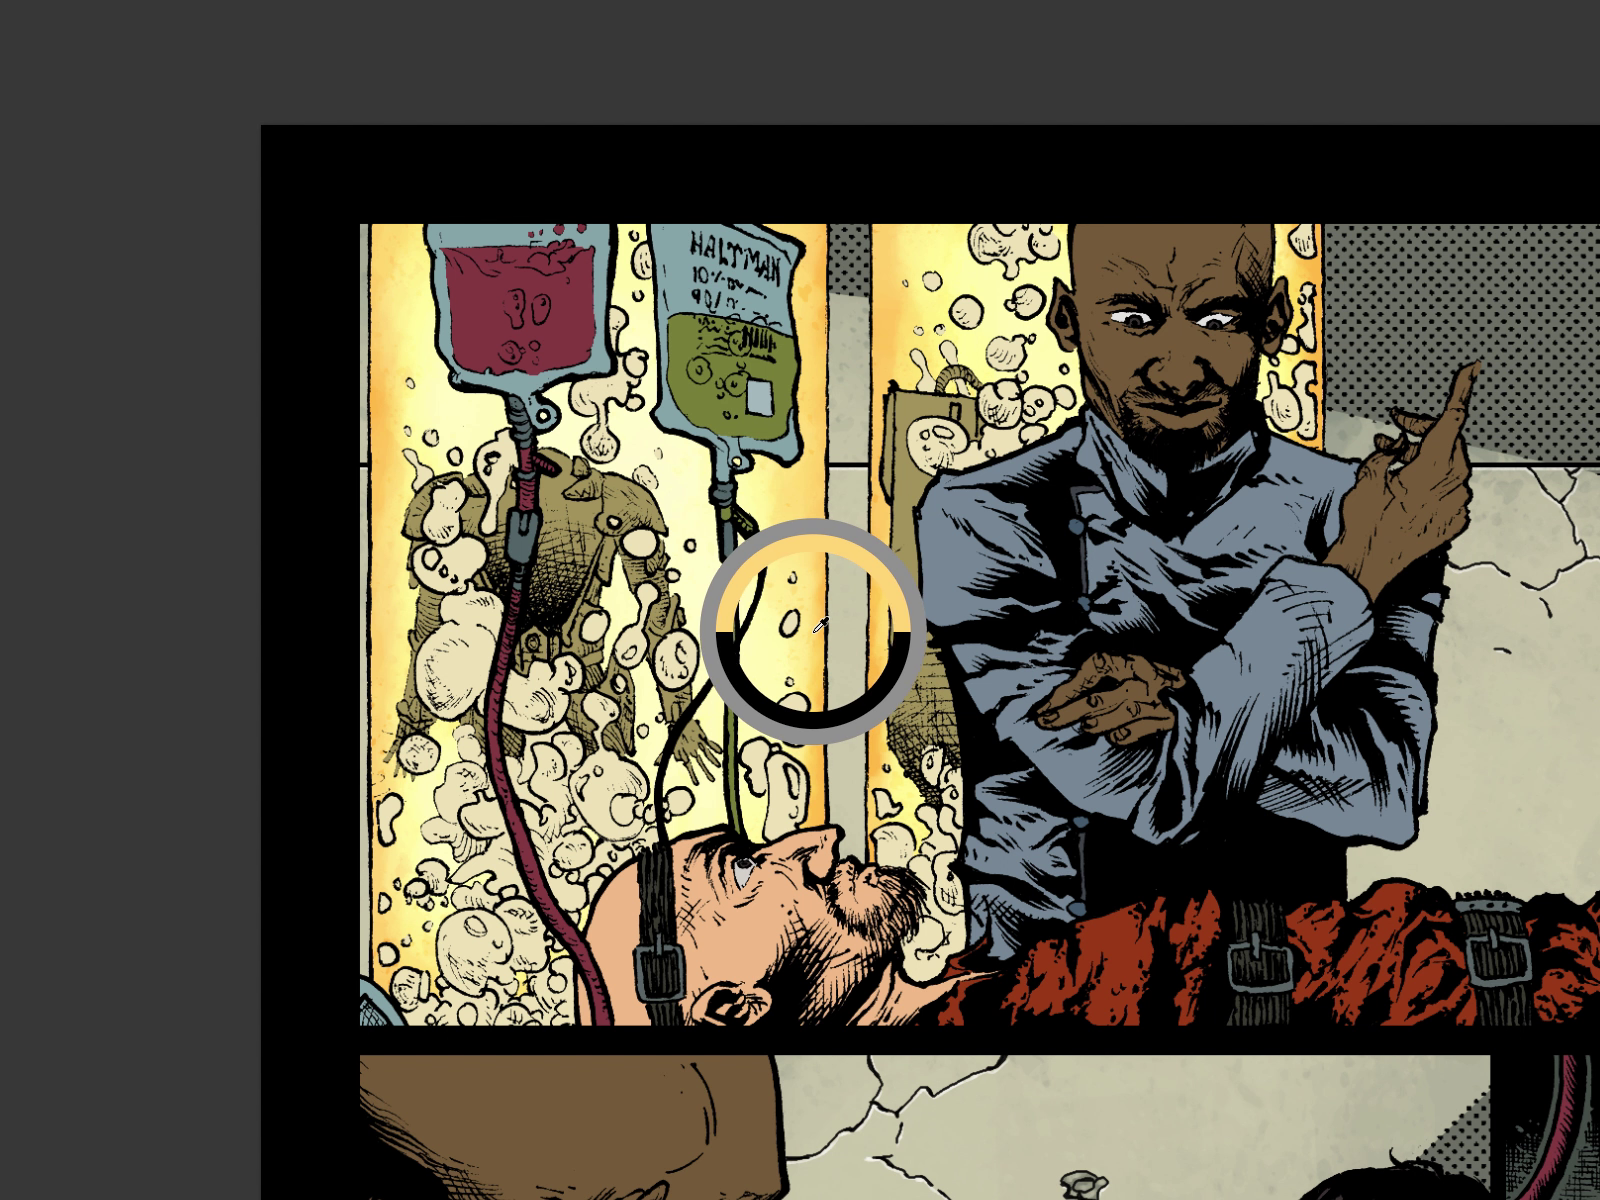
left_click(395, 396)
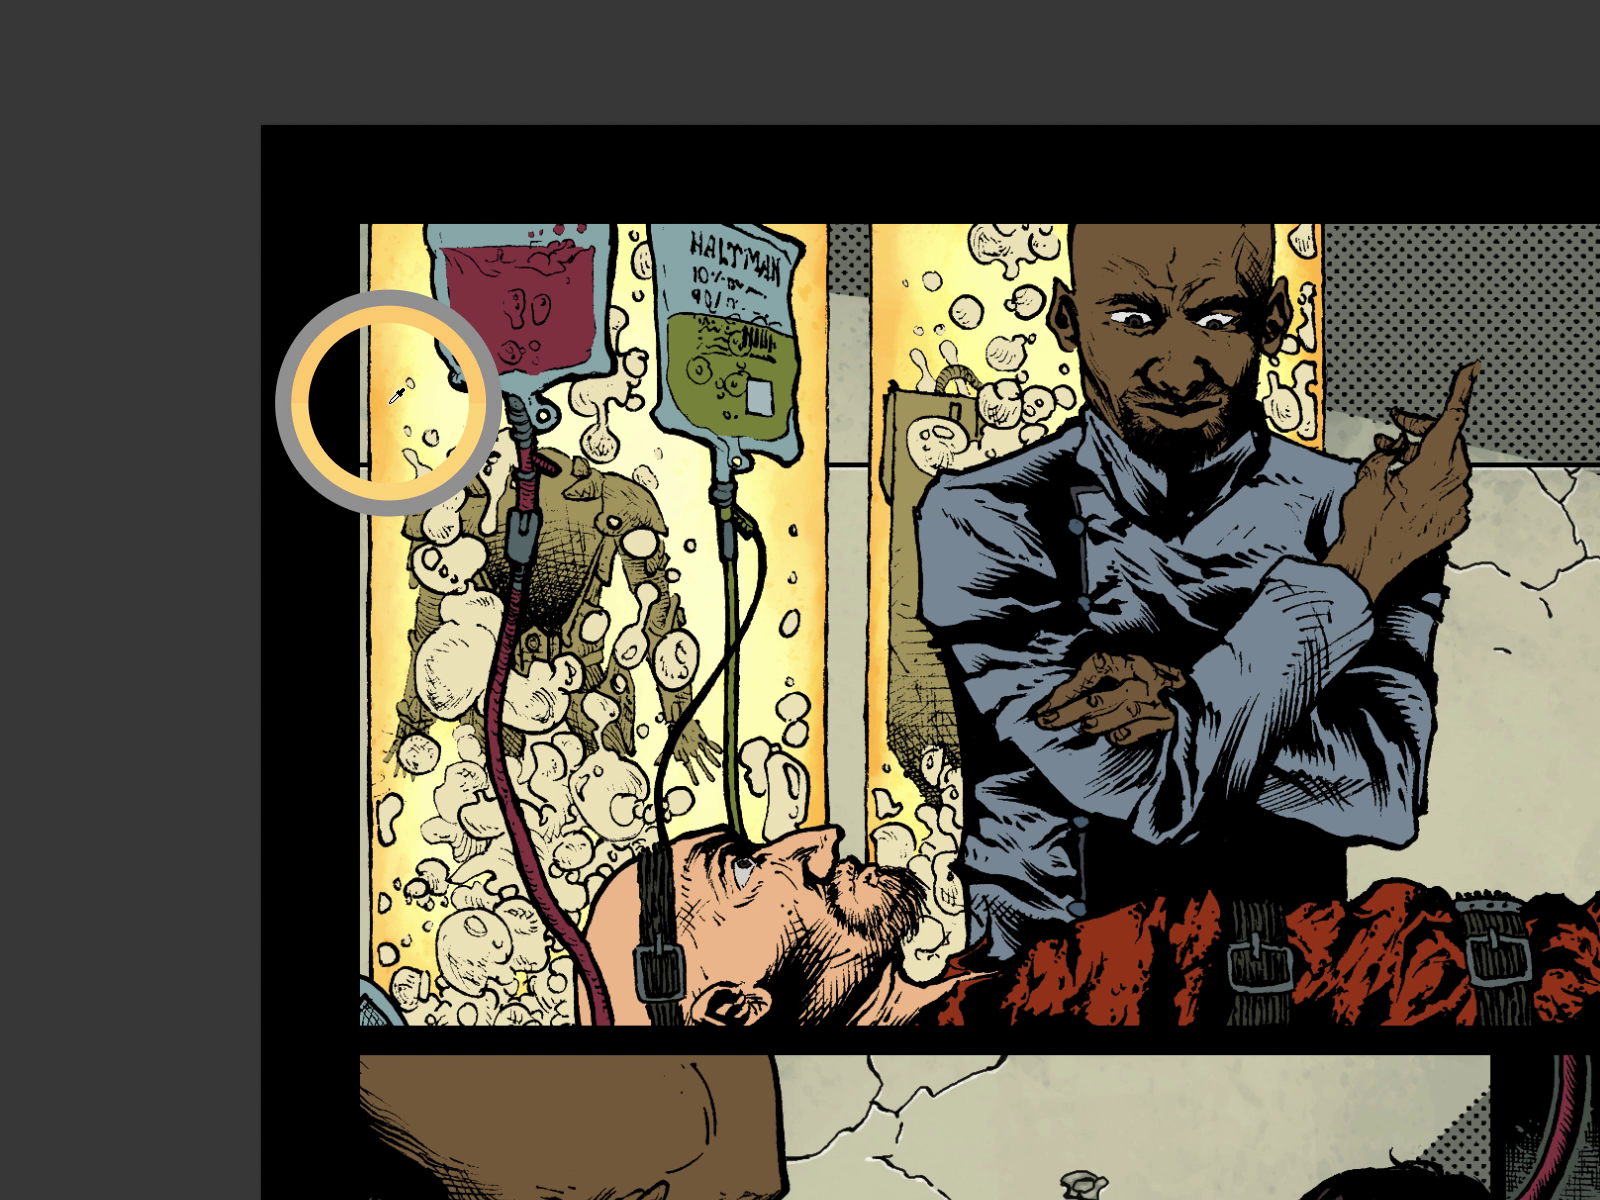
Step: Return page 3.2 to a floating window, move it clear of page 4.1, and make page 4.1 the active document
key("f")
key("f")
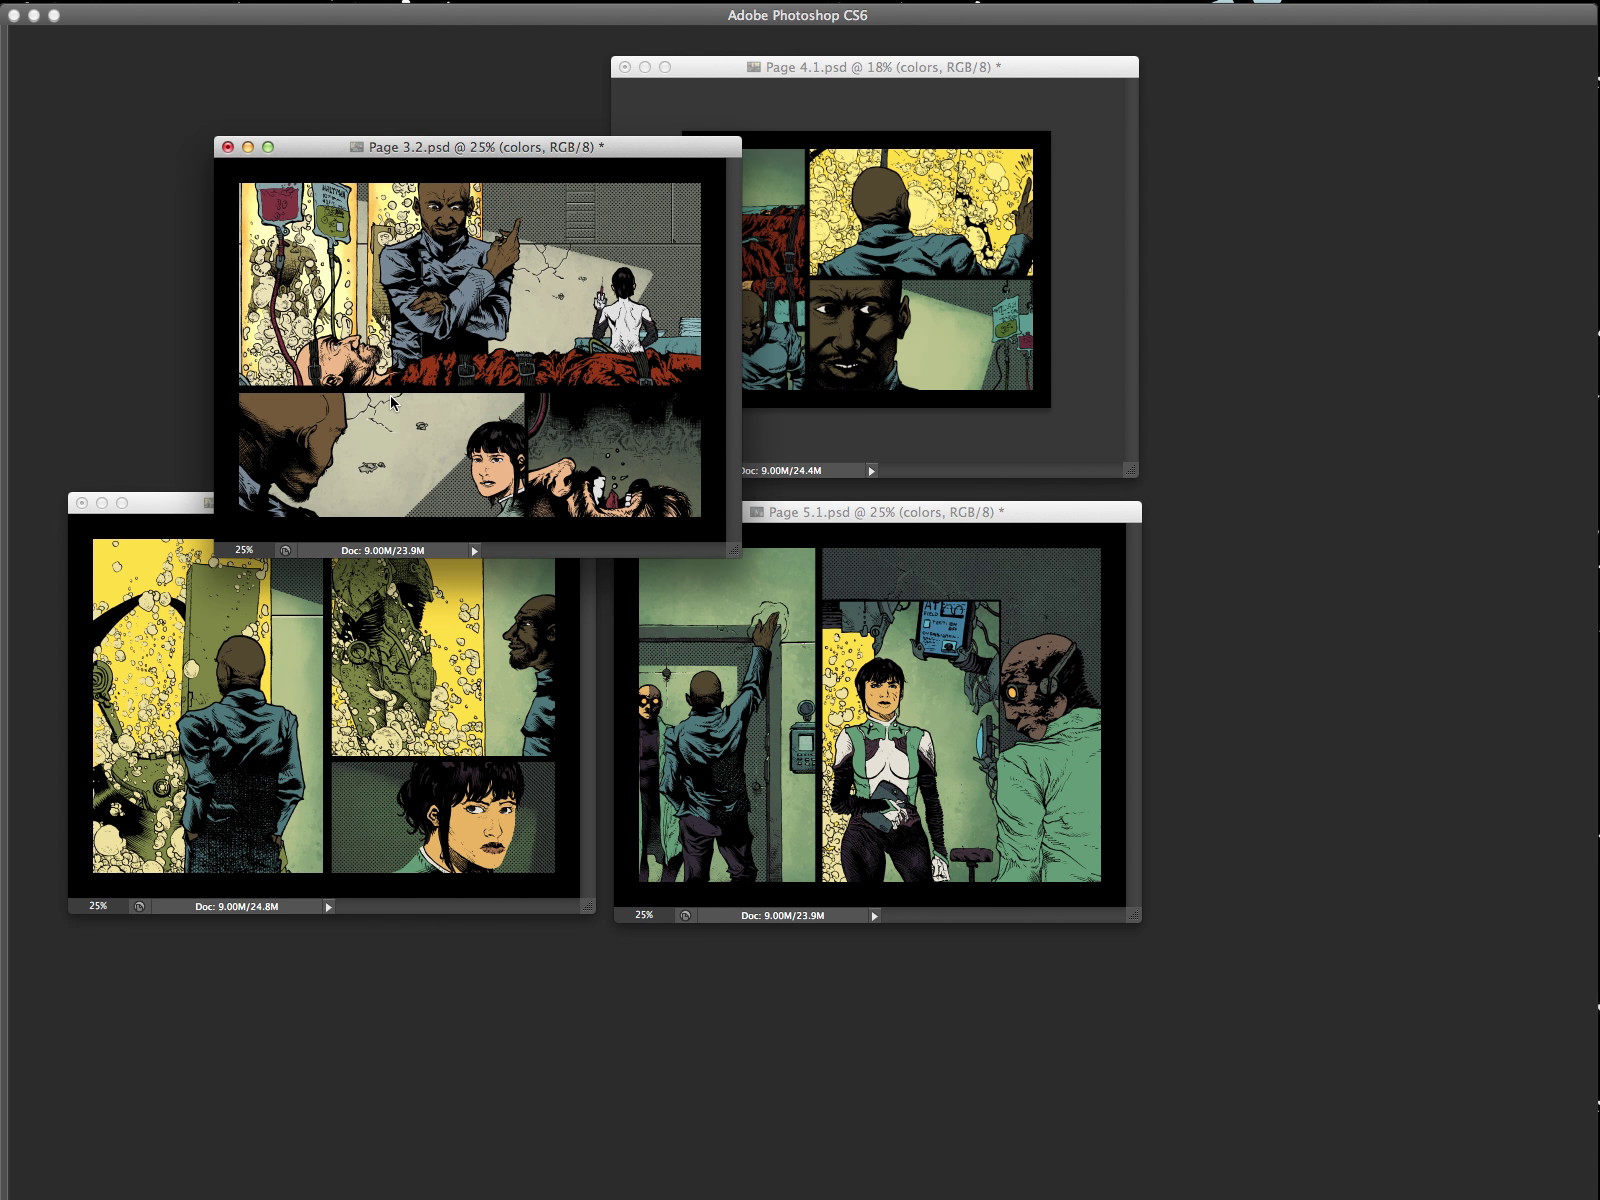
left_click_drag(658, 151, 489, 84)
left_click(728, 72)
key("Tab")
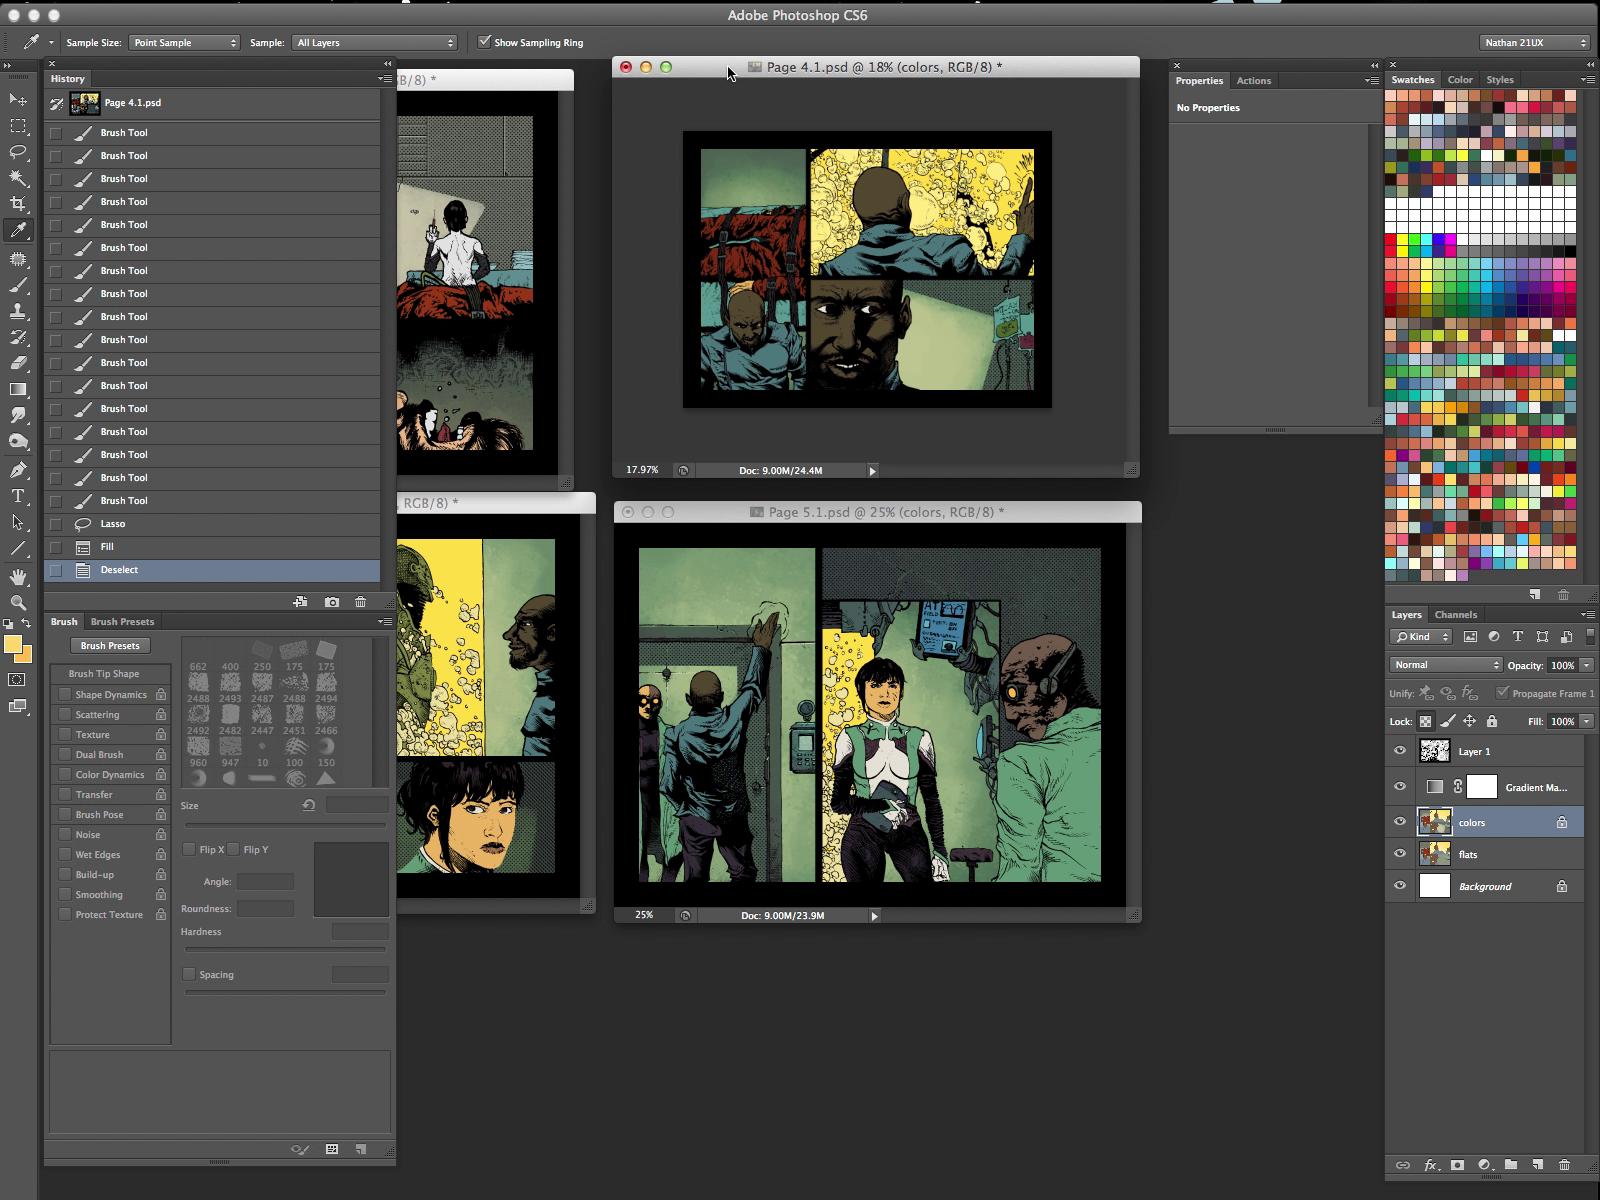
Step: Select the yellow bubble background in page 4.1's upper panel and fill it with the sampled orange
key("w")
left_click(980, 160)
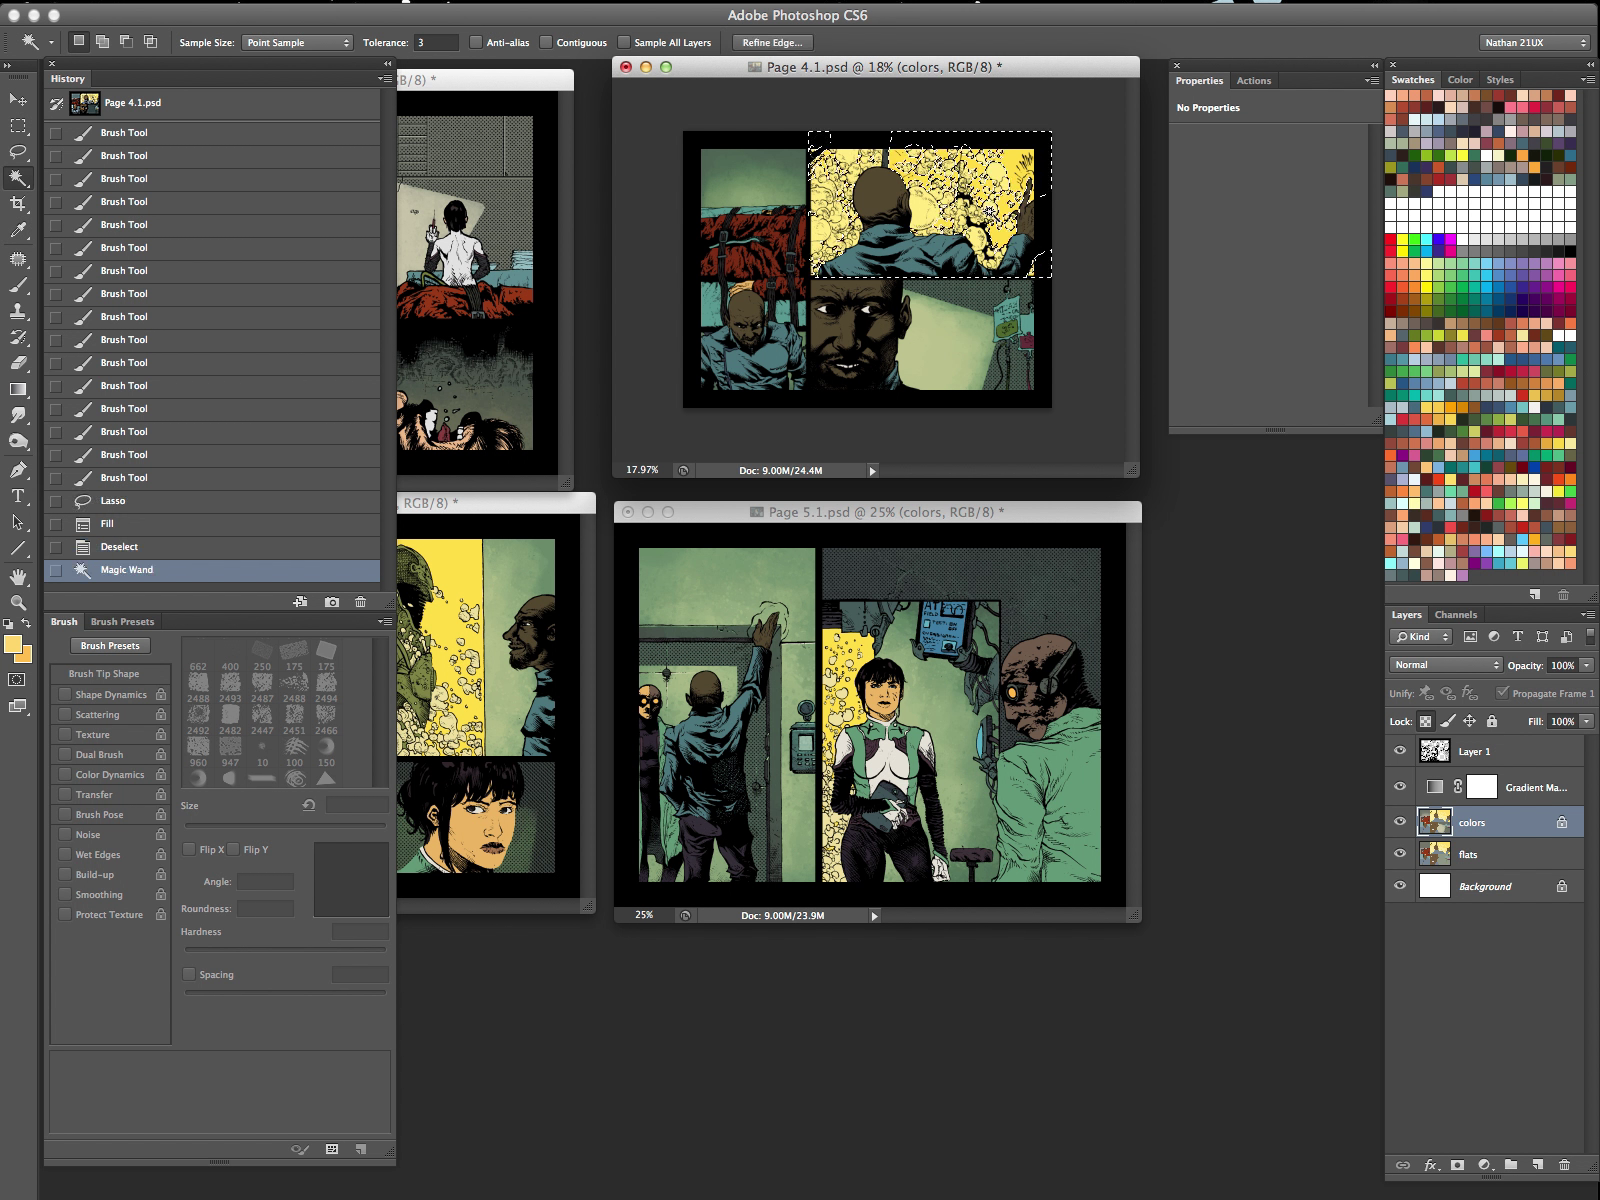
key("alt+BackSpace")
Step: Hide the selection edges and brush lighter yellow-orange texture over page 4.1's tank background with the 90 px textured brush
key("f")
key("z")
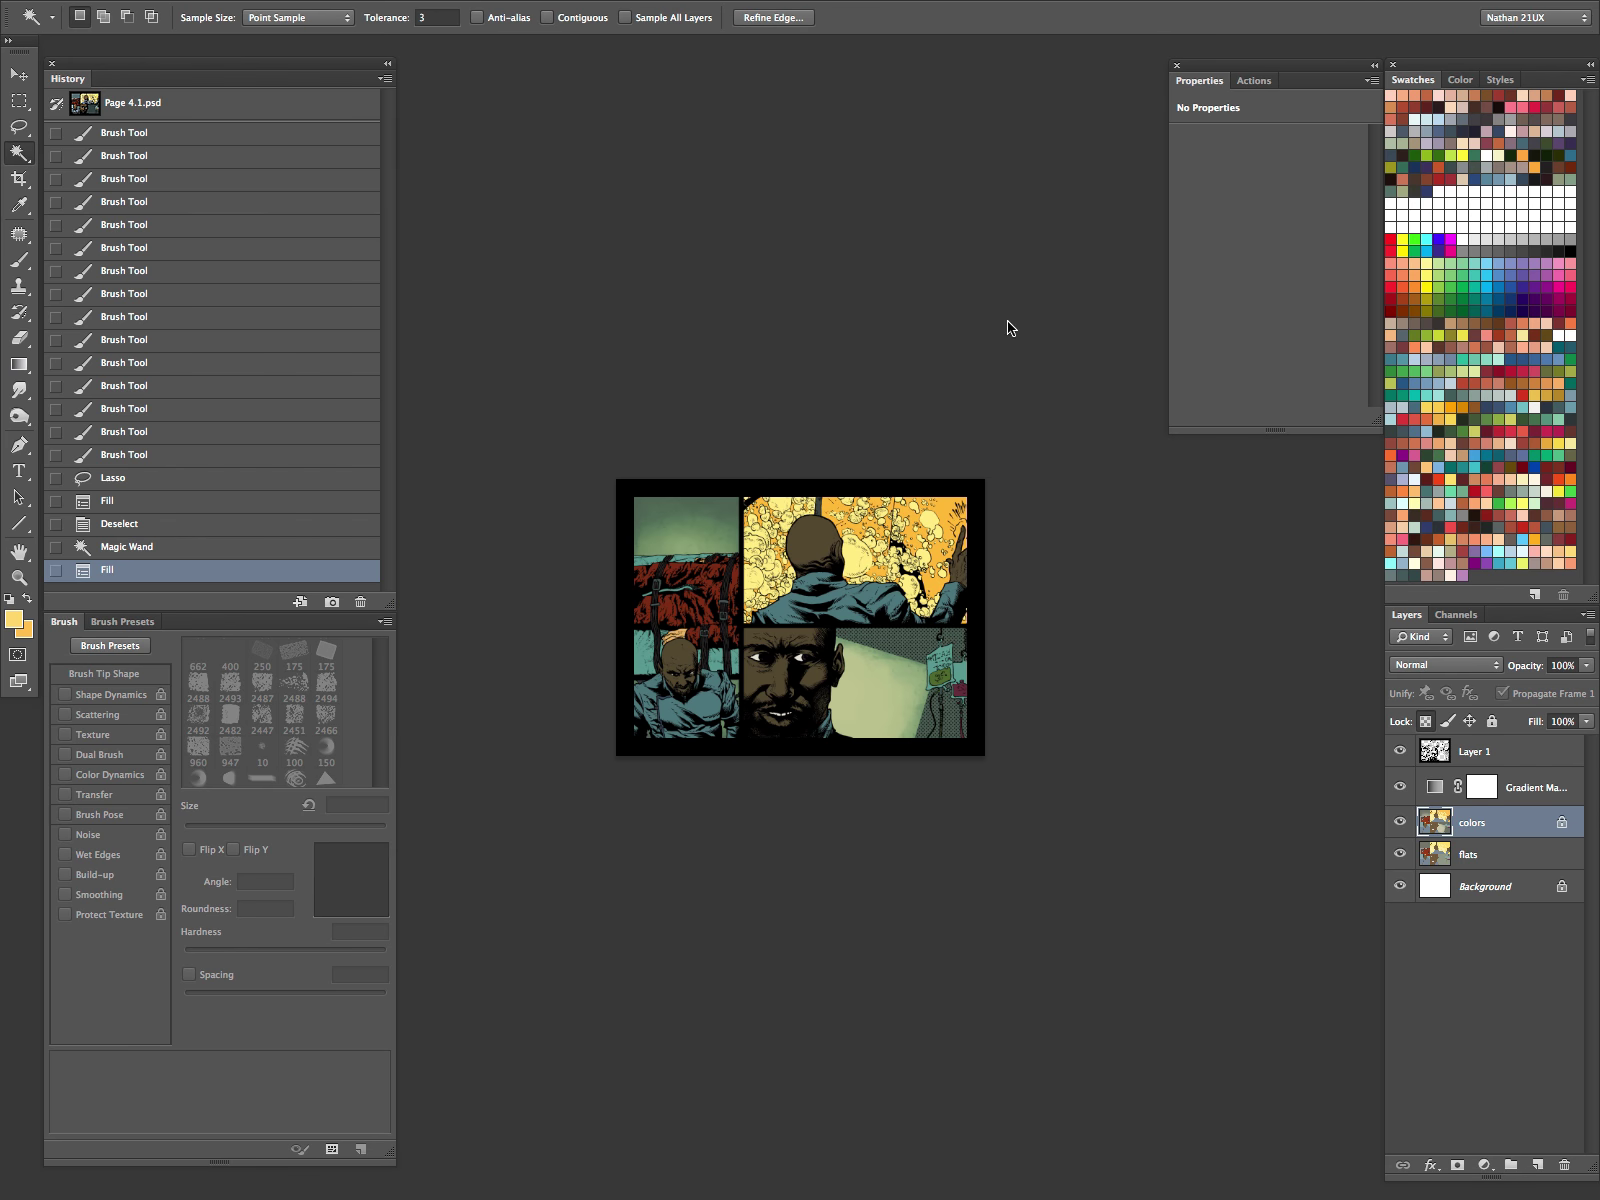
left_click_drag(869, 526, 960, 520)
key("super+h")
key("b")
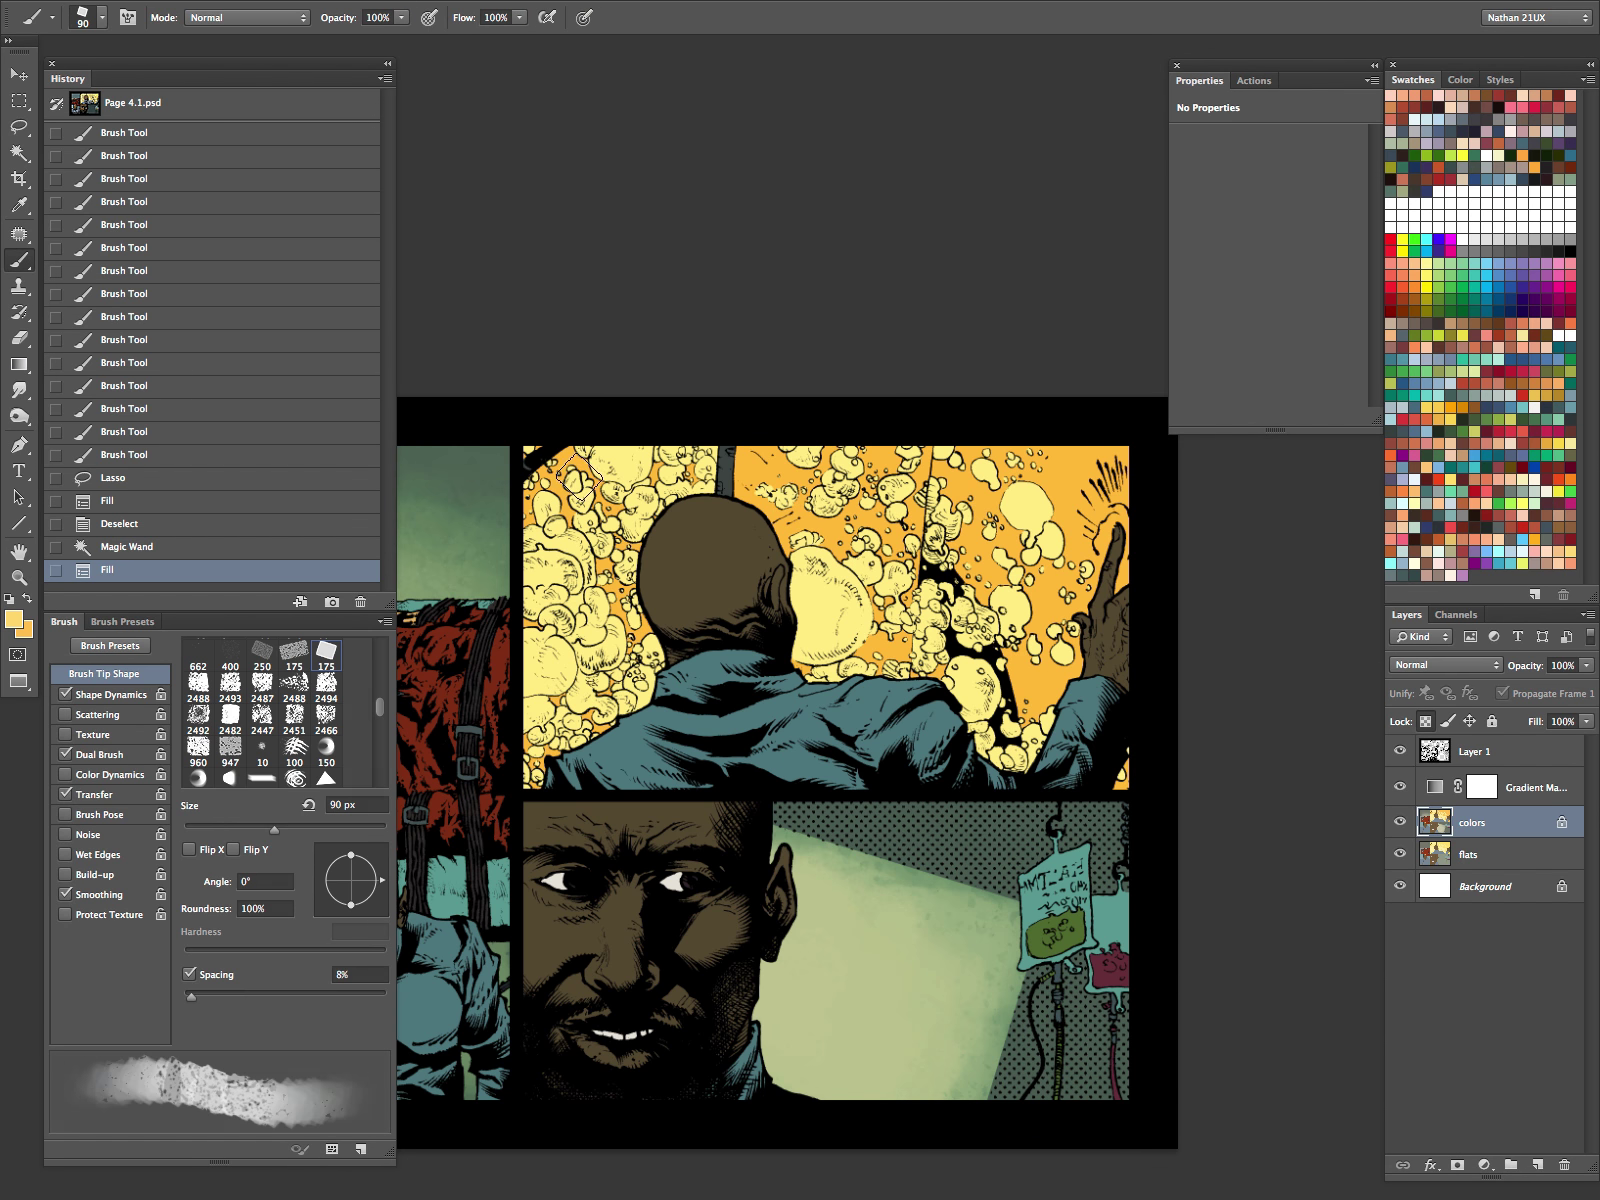
mouse_move(588, 709)
left_mouse_down()
mouse_move(540, 761)
mouse_move(592, 695)
left_mouse_up()
mouse_move(808, 553)
left_mouse_down()
mouse_move(814, 478)
mouse_move(790, 545)
left_mouse_up()
left_click_drag(876, 670, 807, 362)
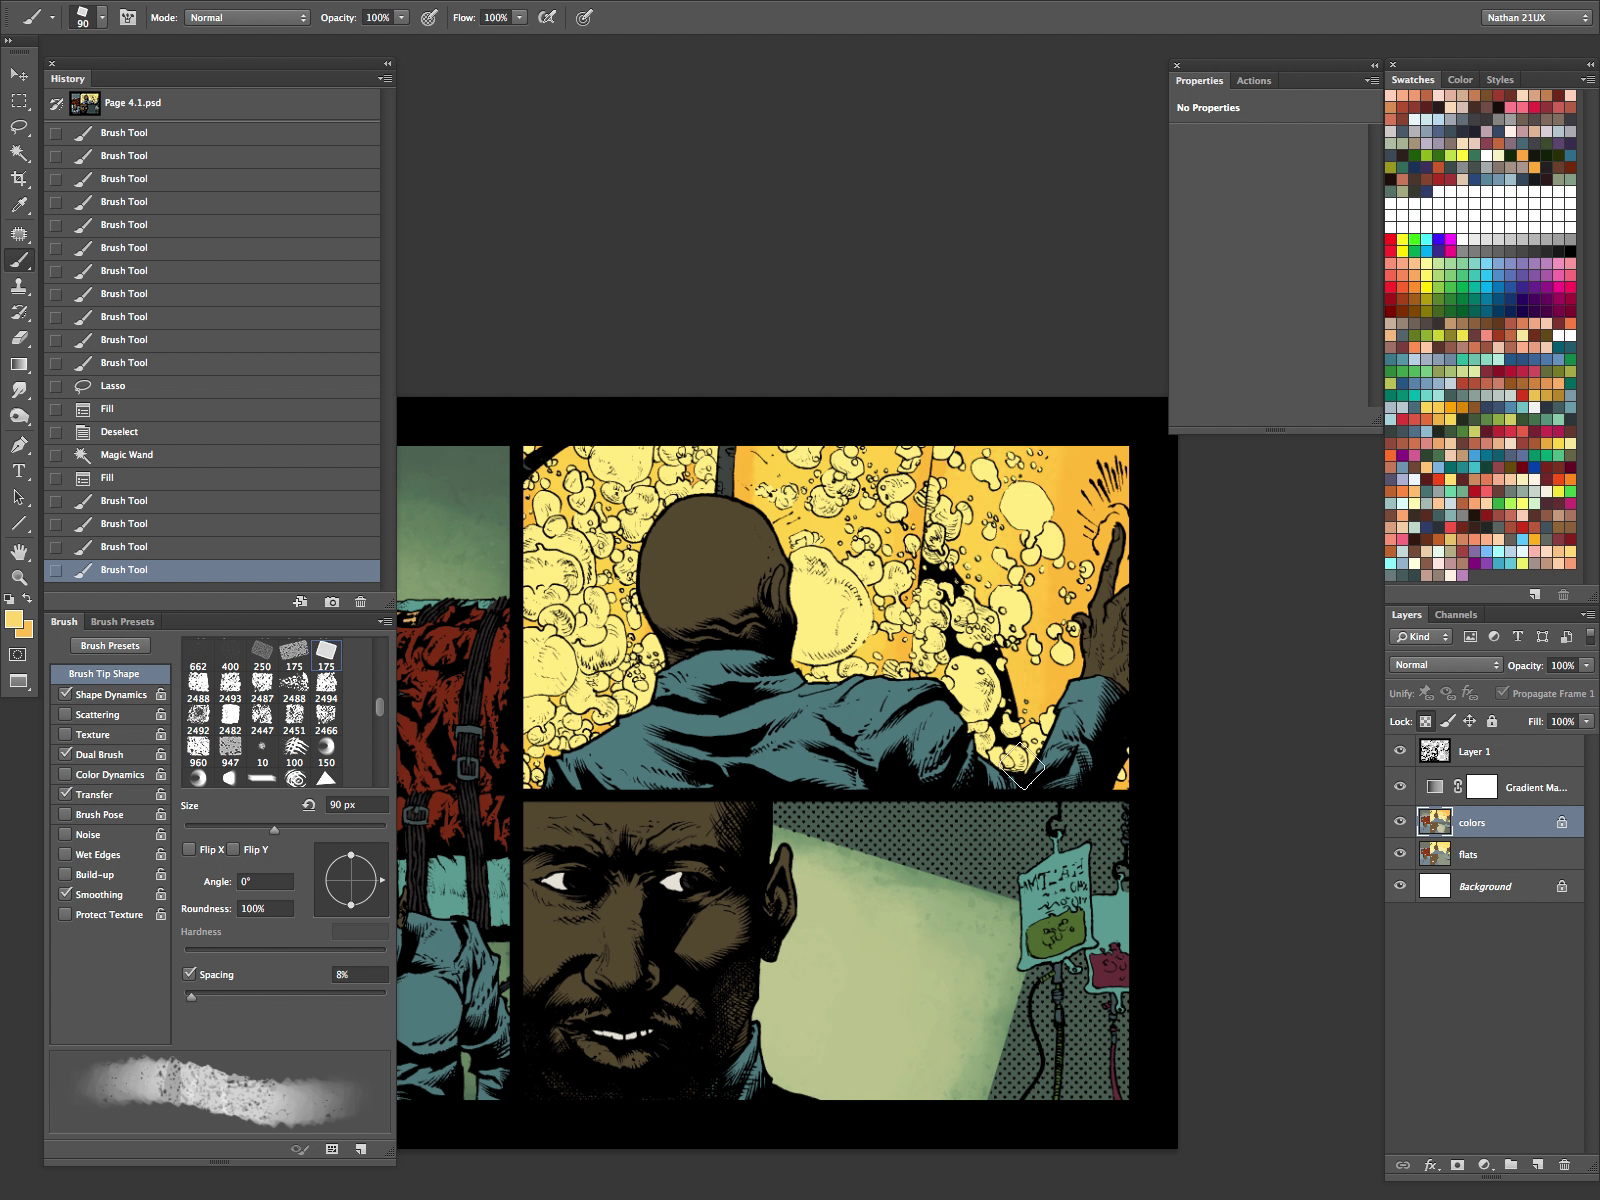
left_click(1080, 753)
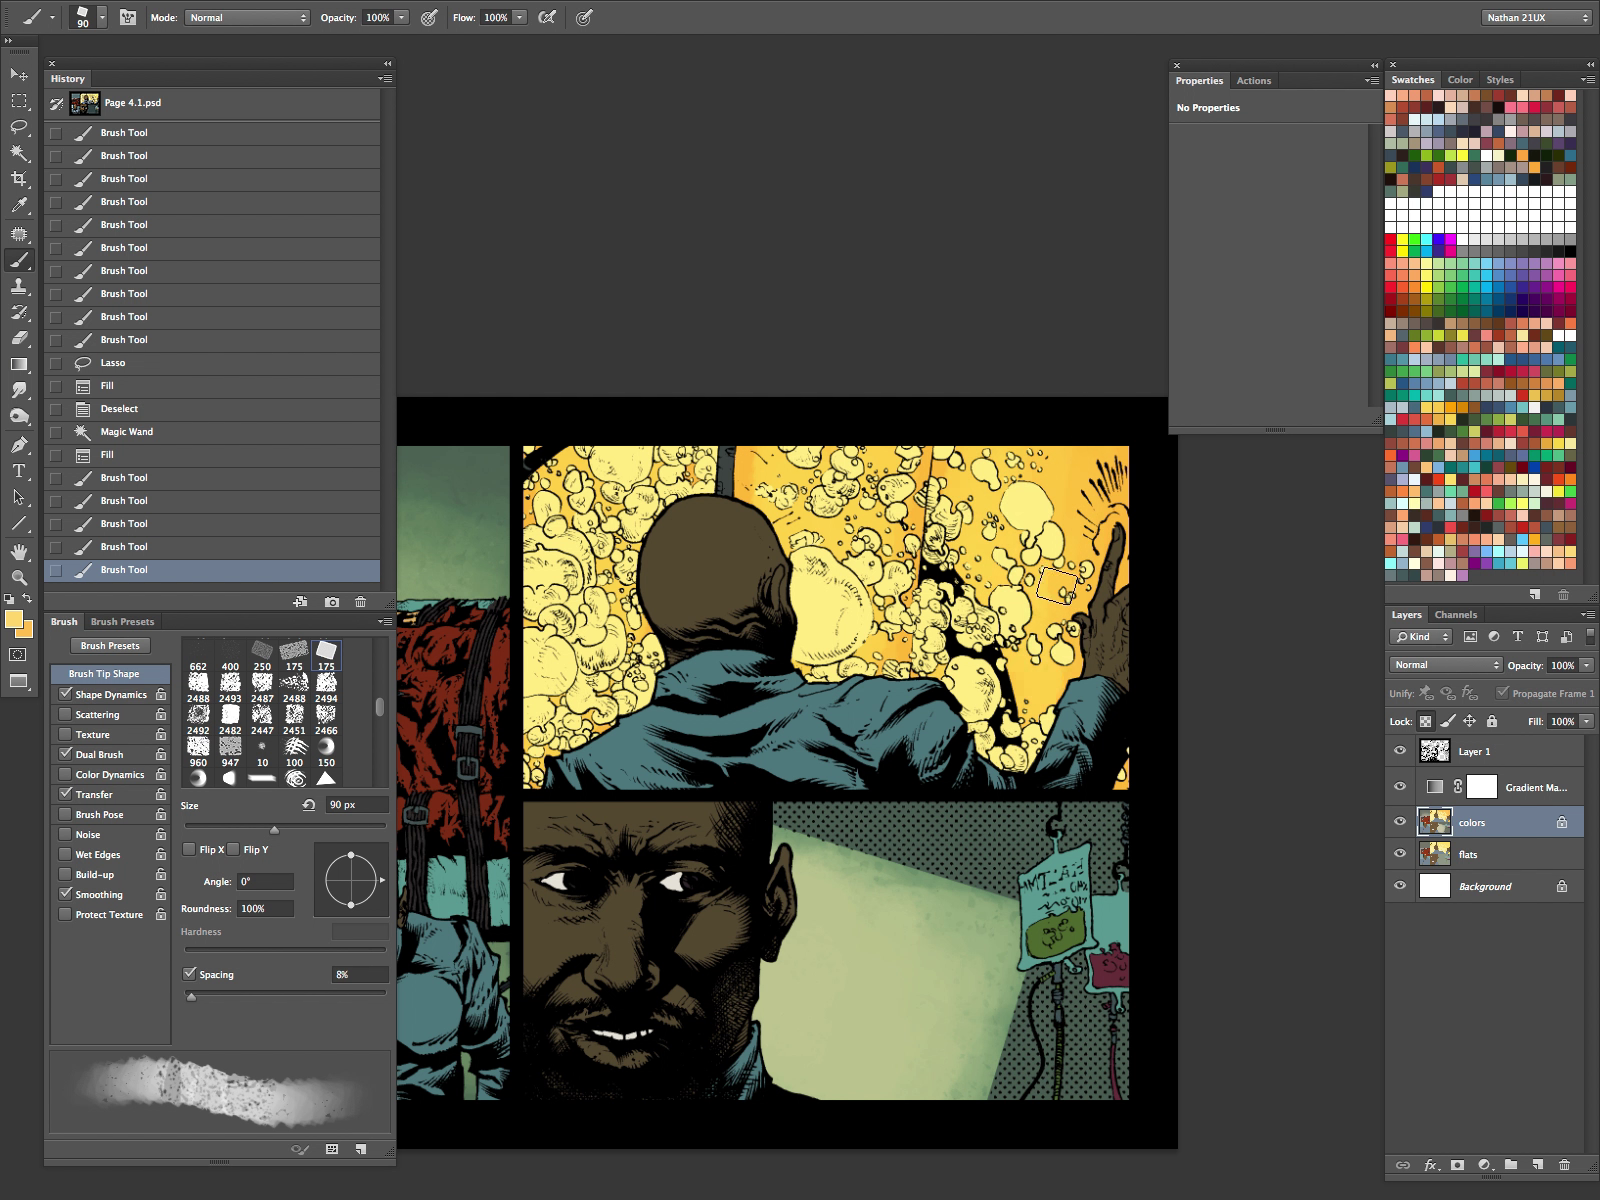
left_click(1067, 748)
left_click(1086, 726)
left_click(1076, 730)
left_click(1065, 729)
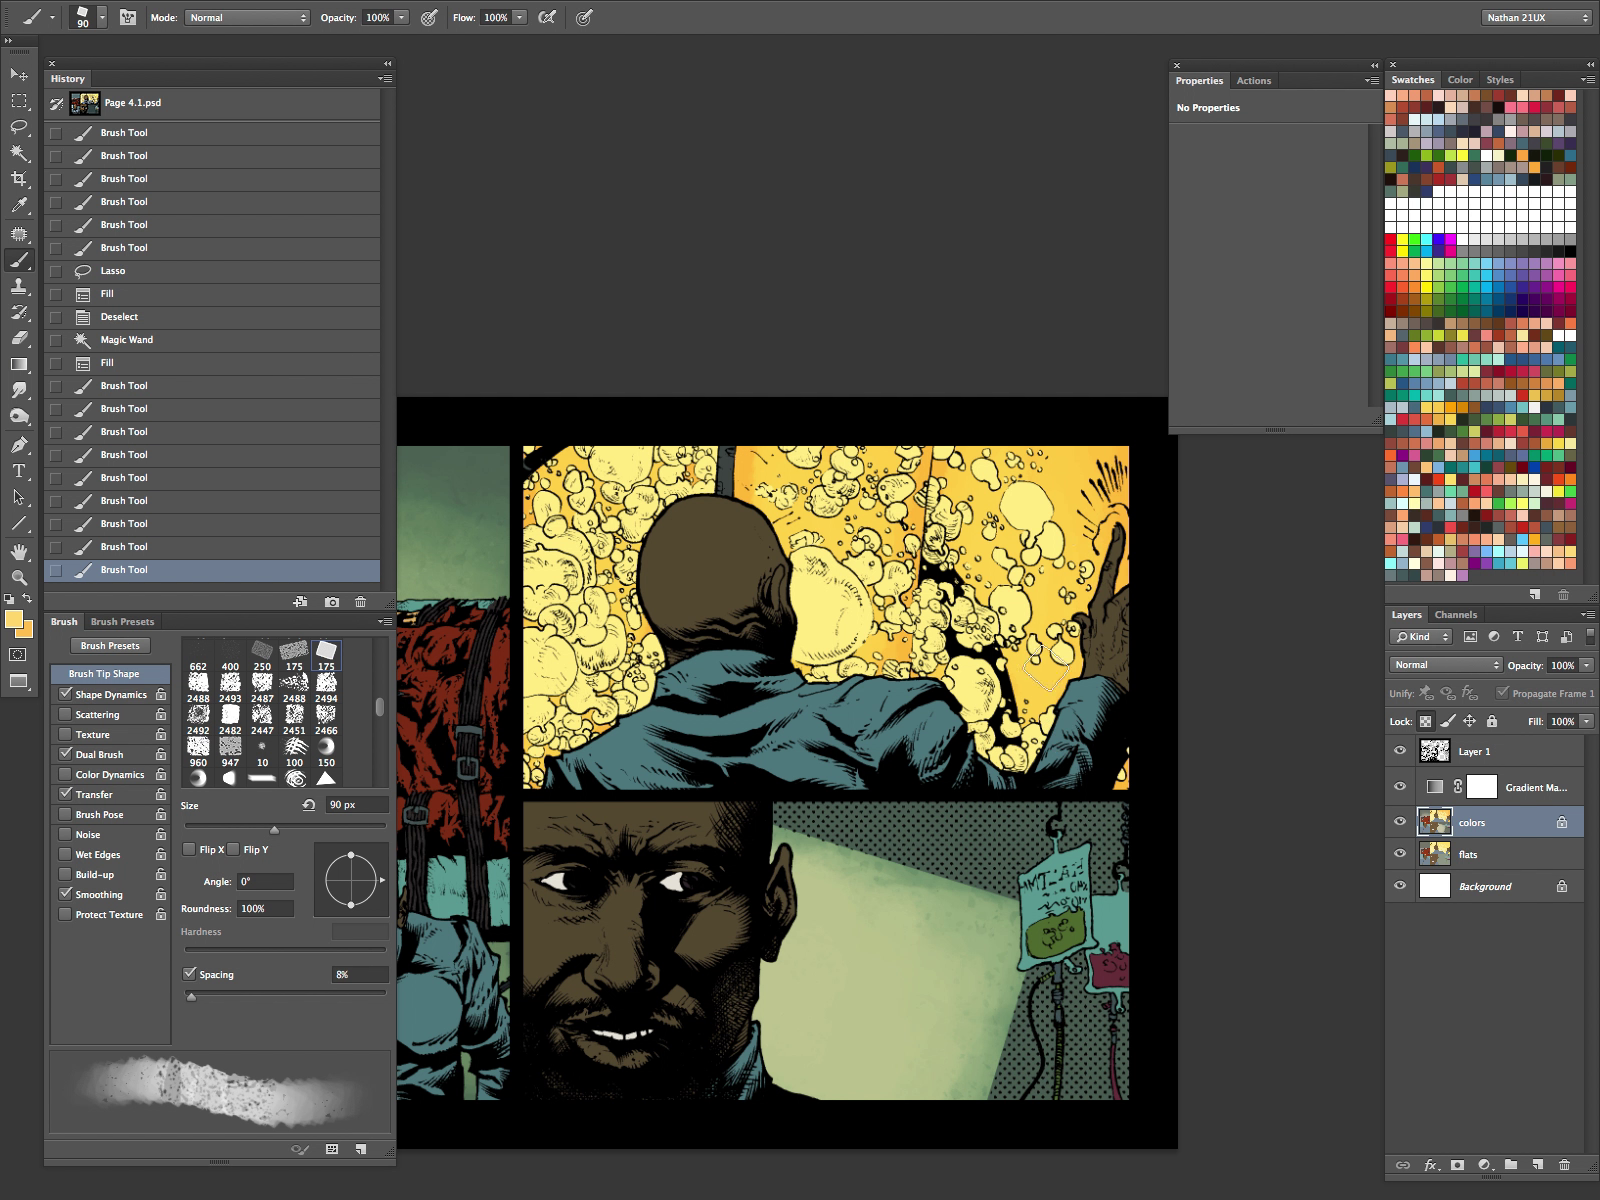
left_click(1018, 451)
left_click(820, 506)
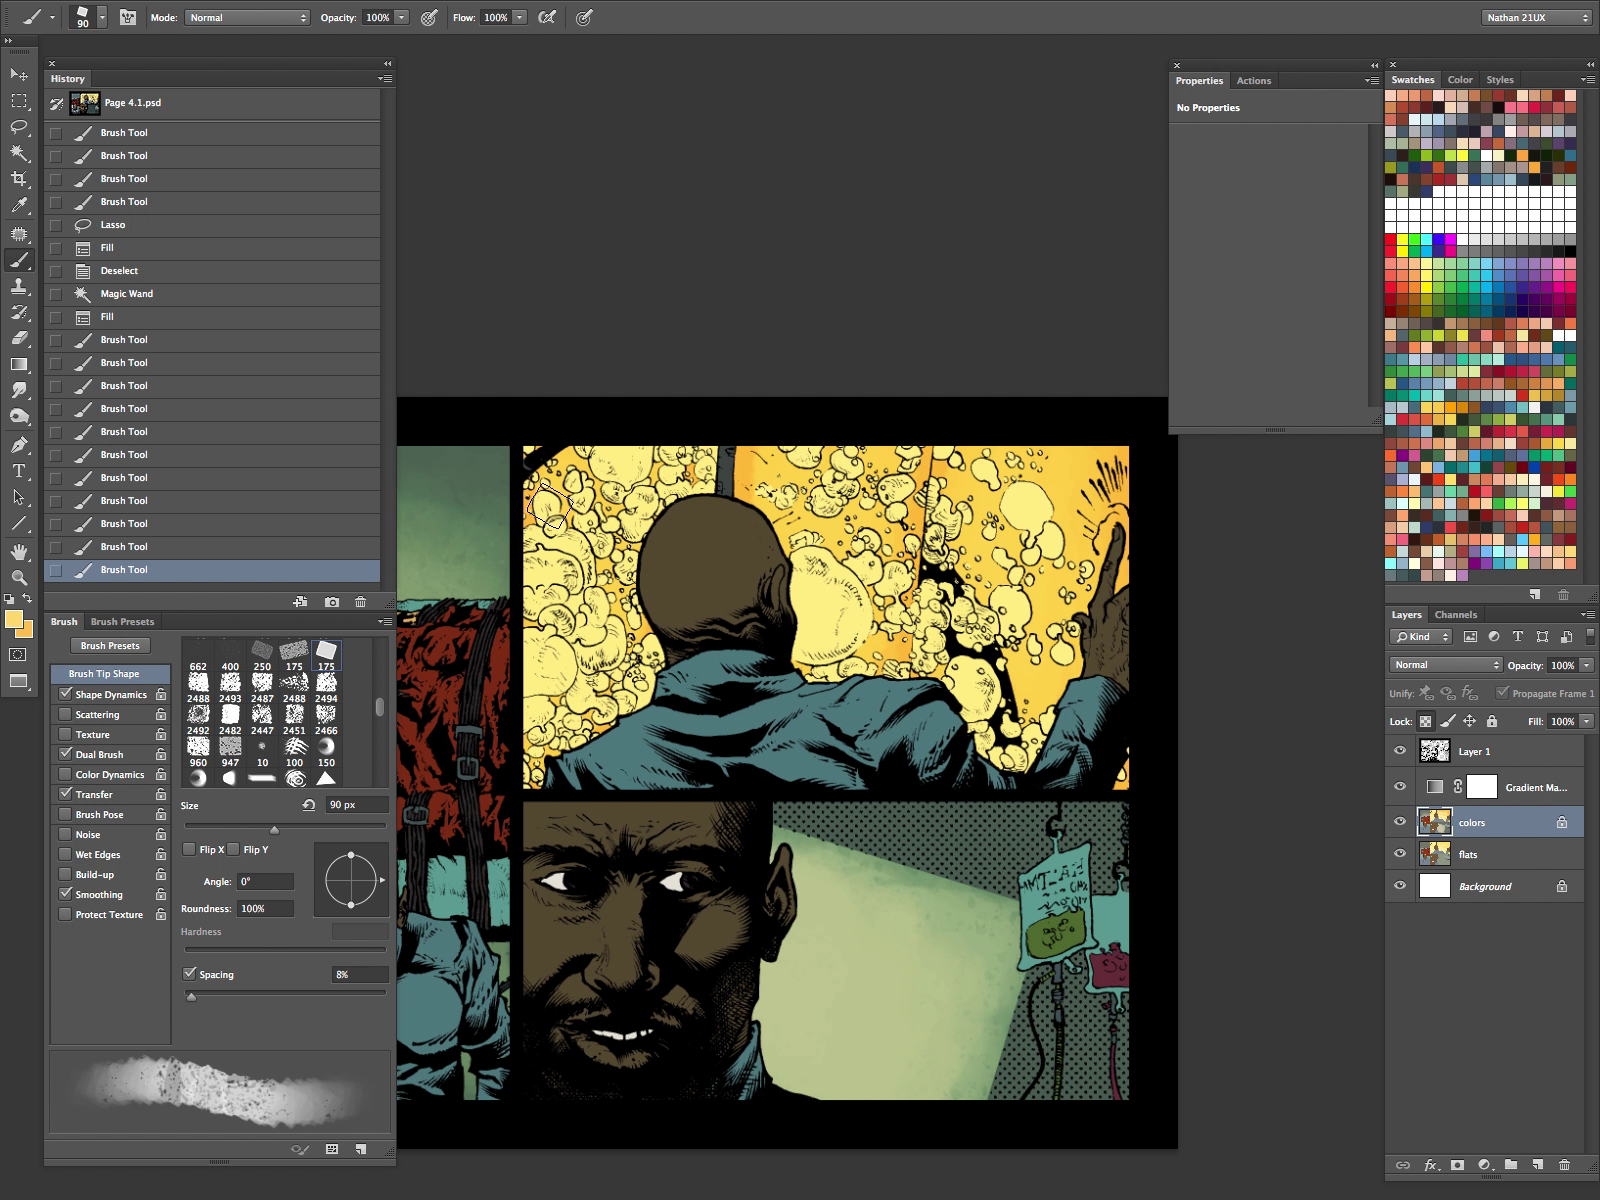
left_click(616, 658)
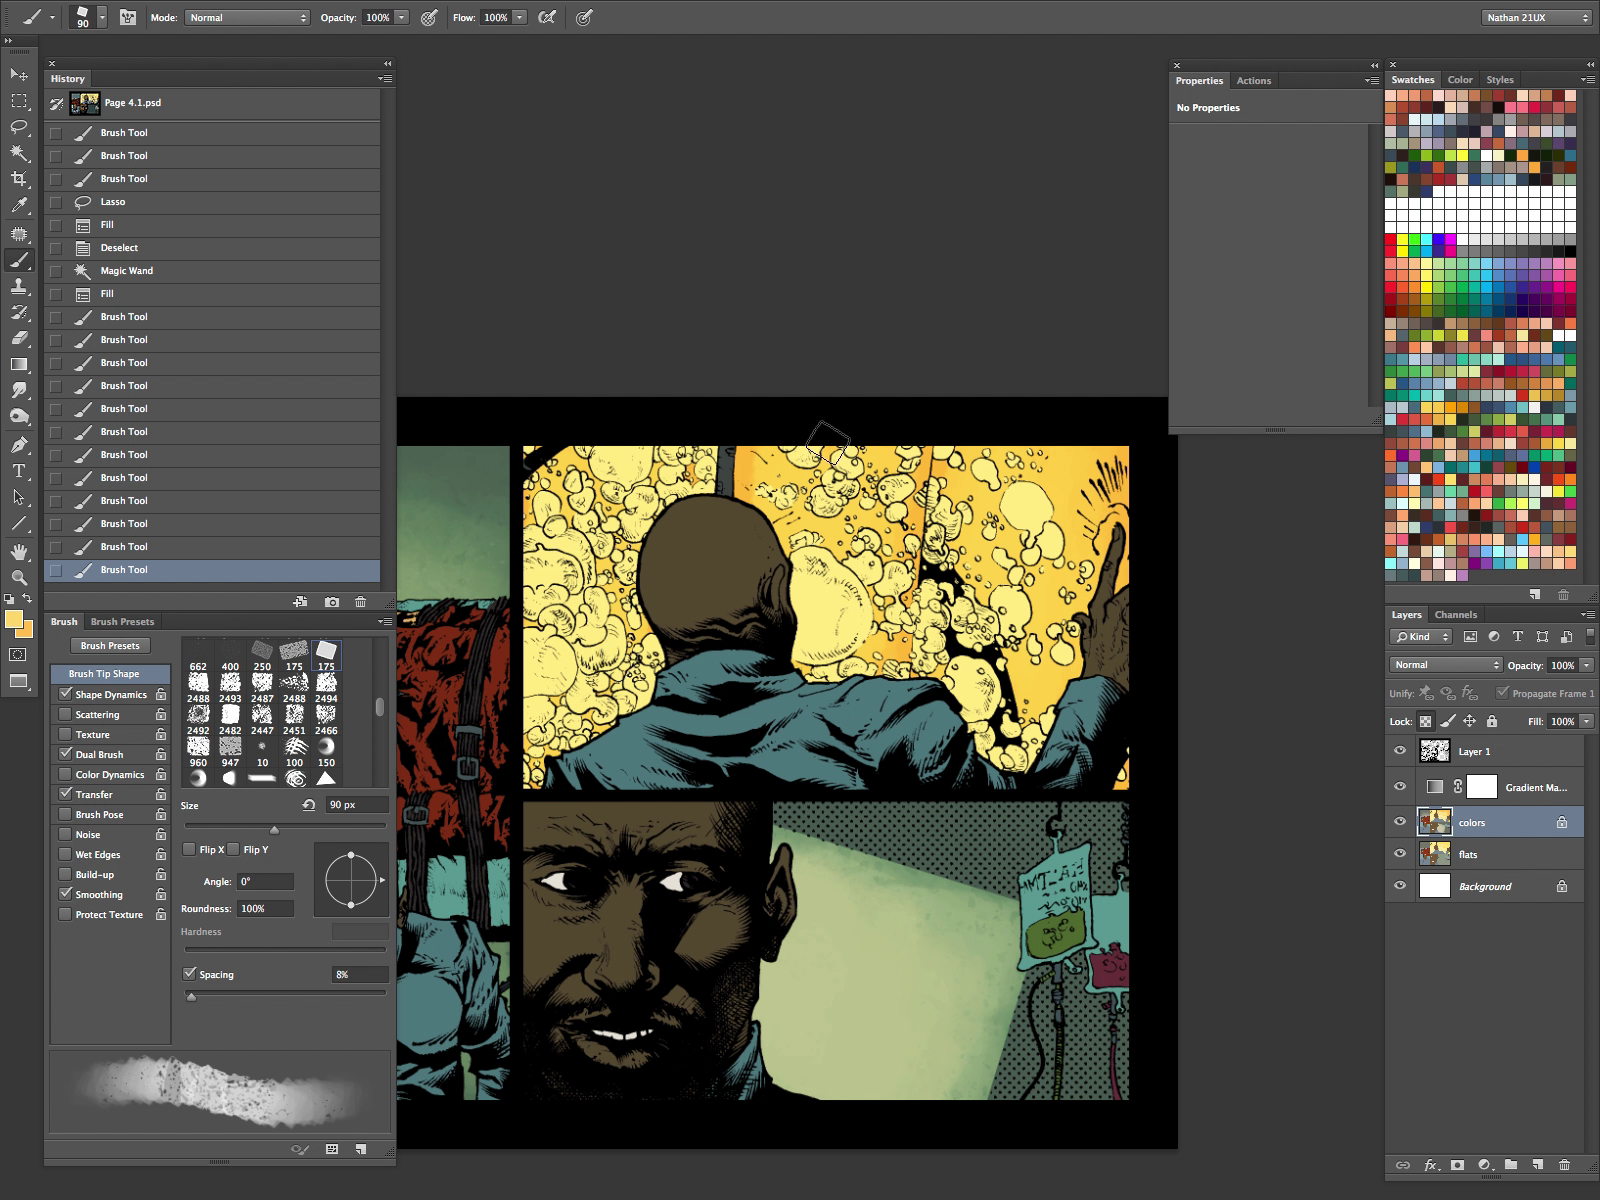
left_click_drag(841, 512, 868, 657)
left_click(868, 657)
left_click(900, 540)
left_click(1013, 731)
left_click(1033, 720)
left_click_drag(1057, 518, 1063, 492)
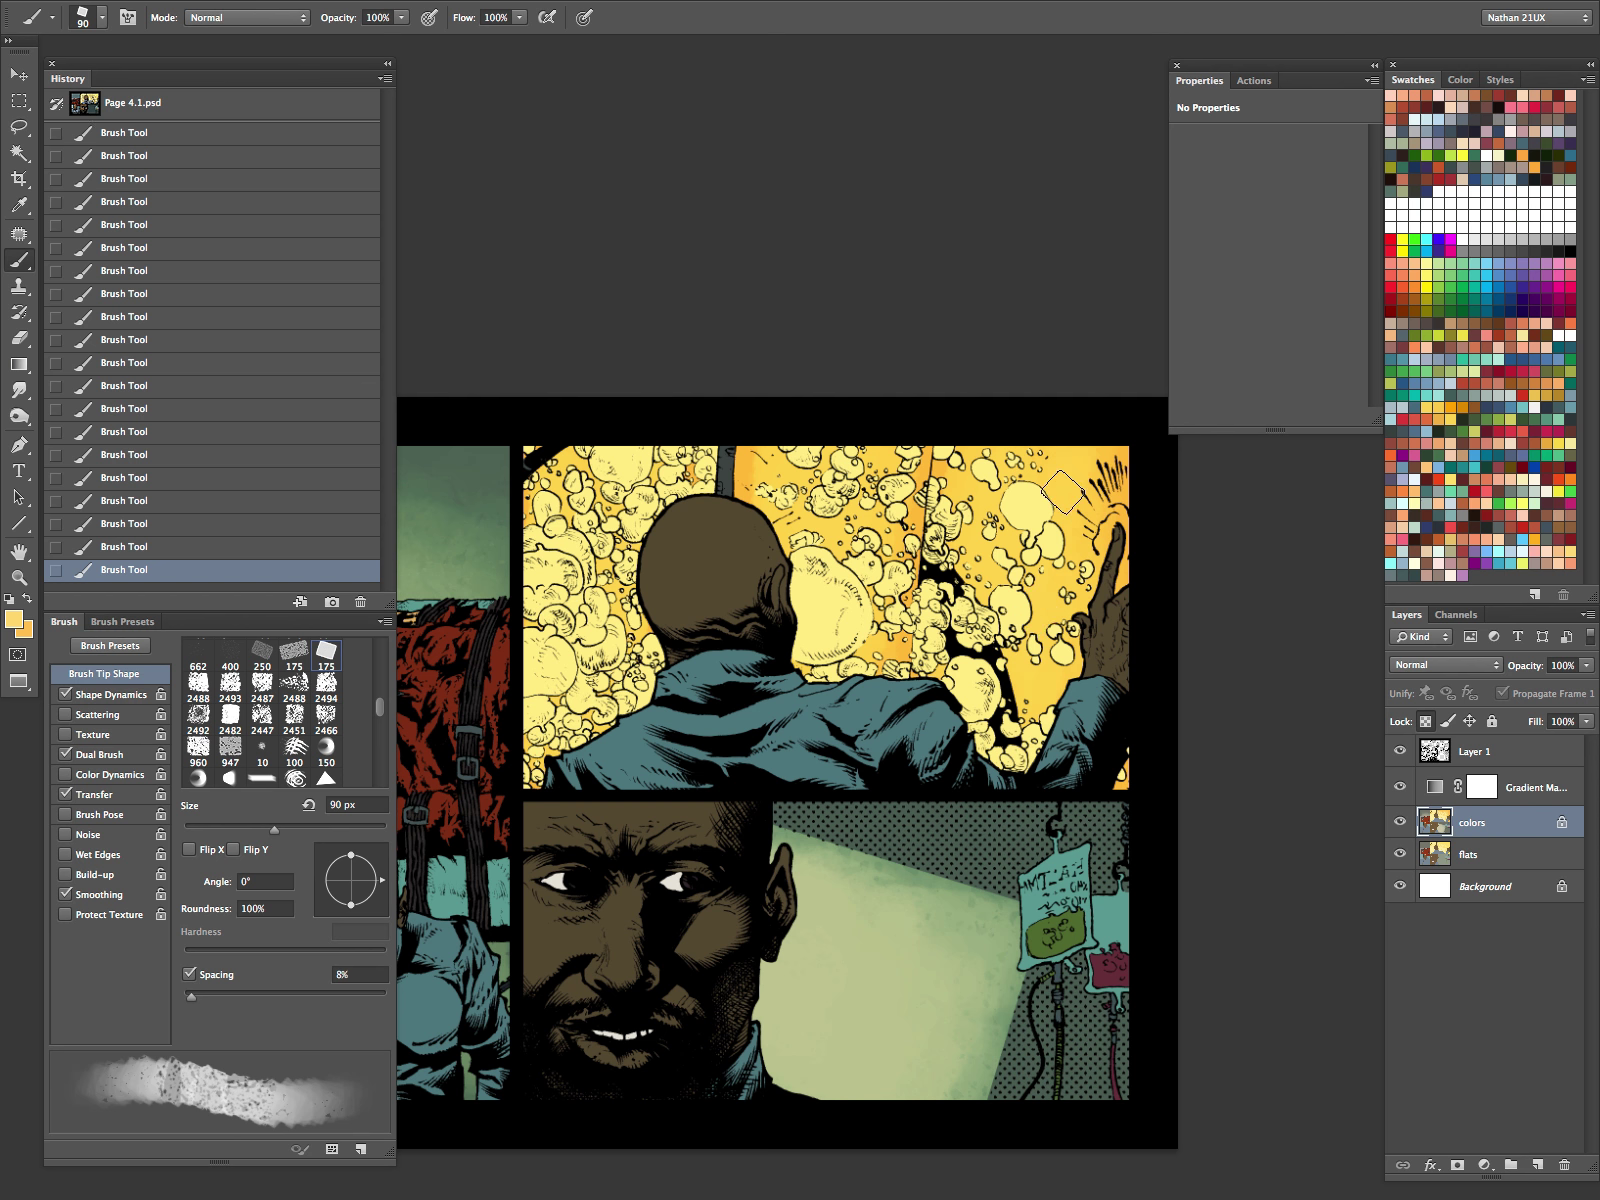
Step: Sample pale yellow from the tank glow on page 3.2 and return to page 4.1 in full-screen view
key("Tab")
key("f")
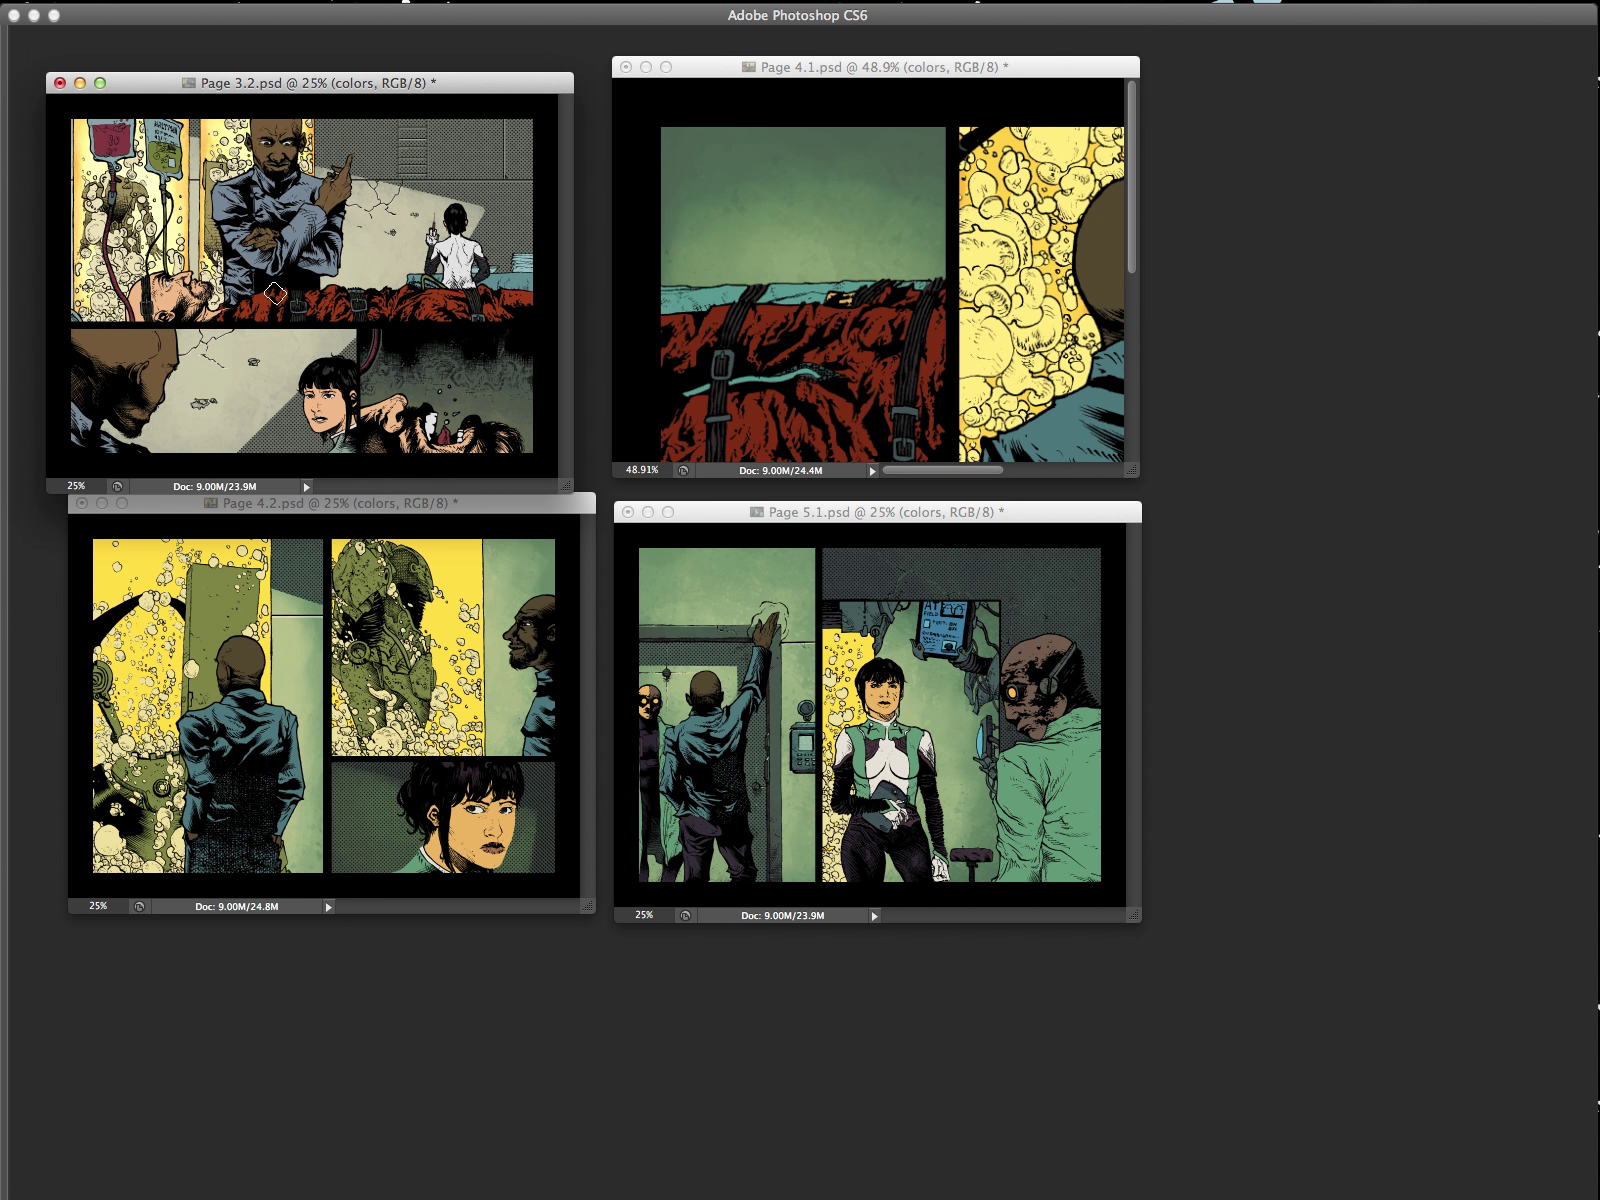
left_click_drag(203, 168, 248, 312)
left_click_drag(199, 222, 369, 354)
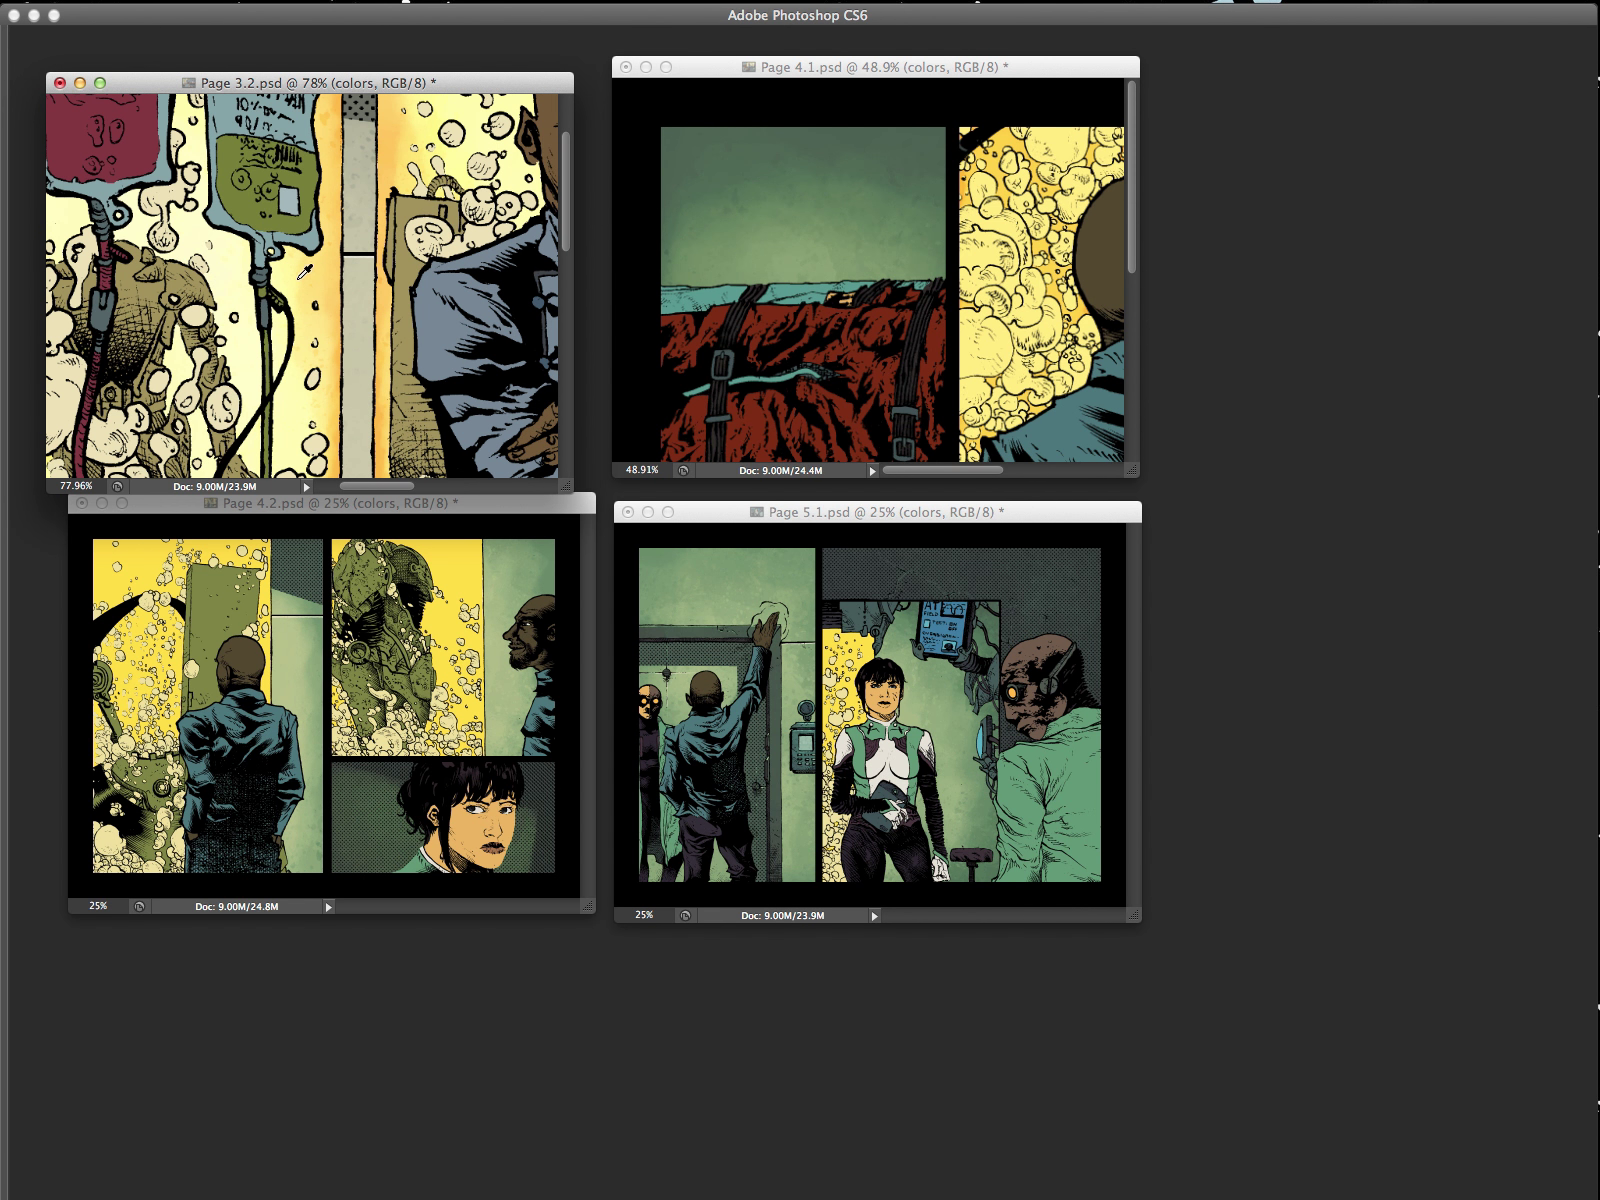
left_click(307, 283)
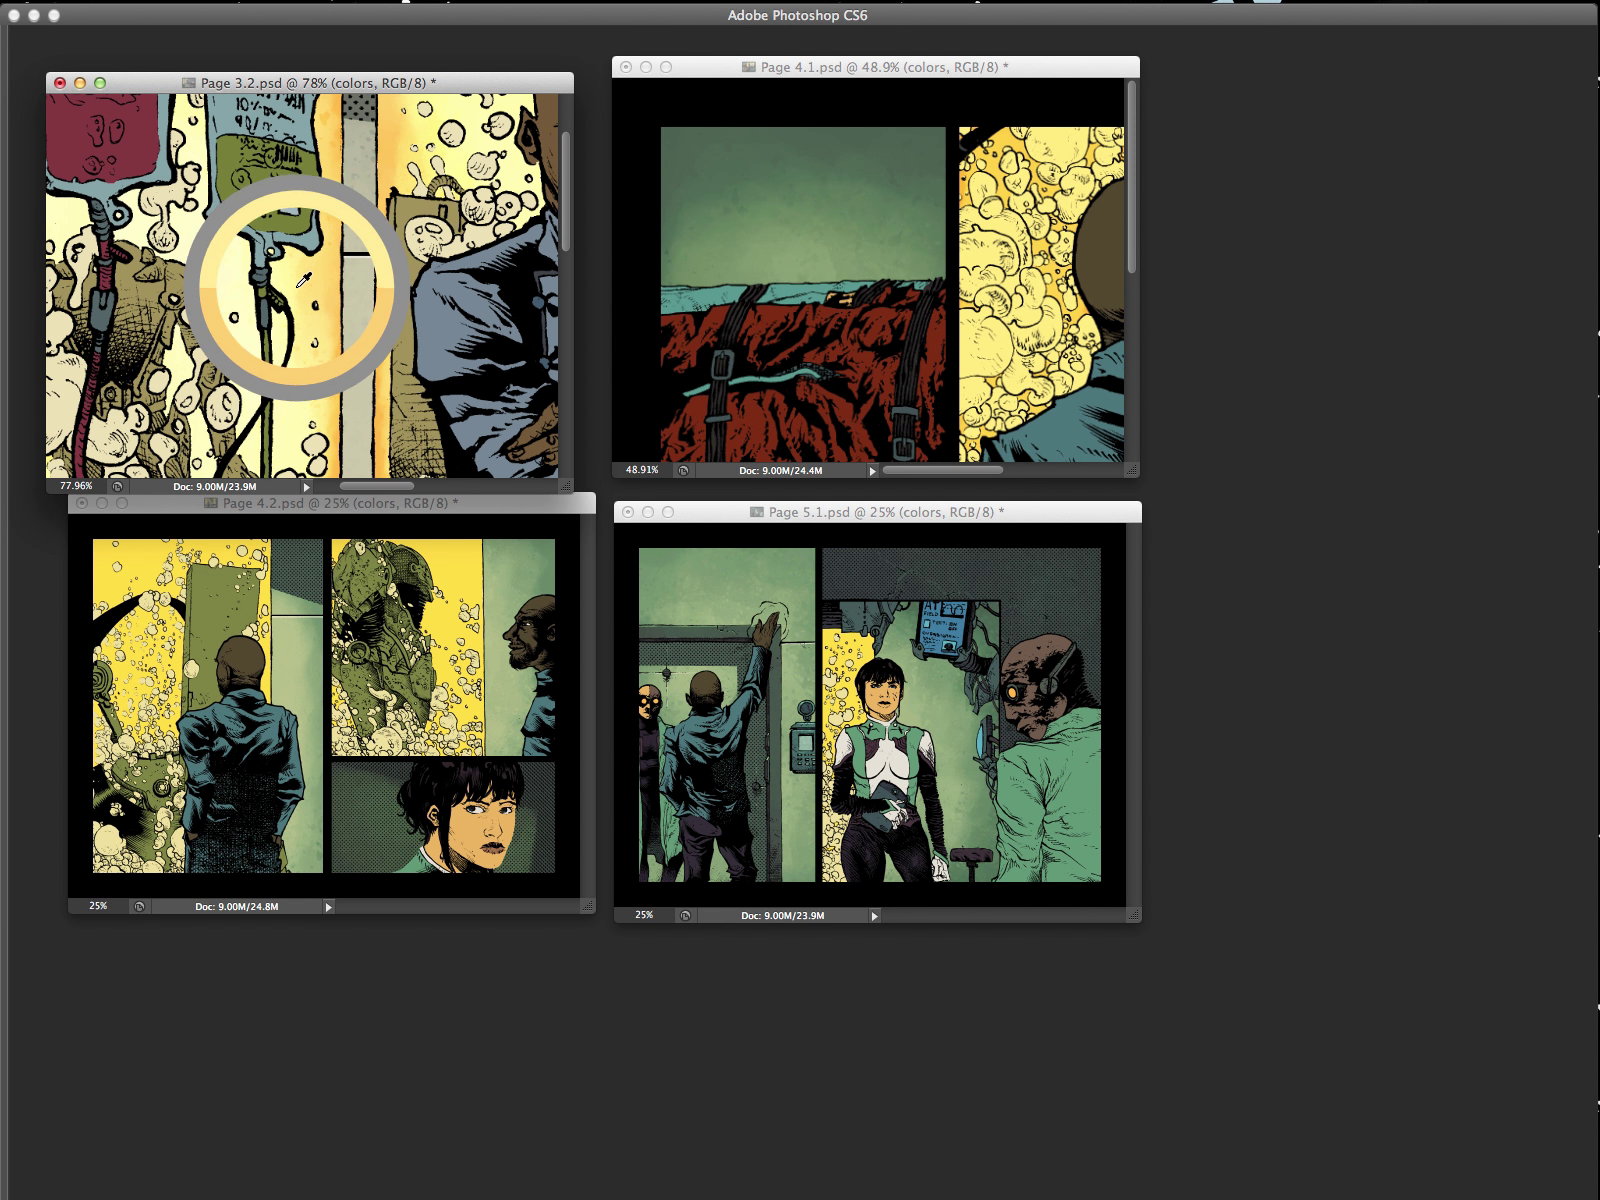
left_click(937, 291)
key("f")
left_click_drag(904, 441, 790, 466)
key("Tab")
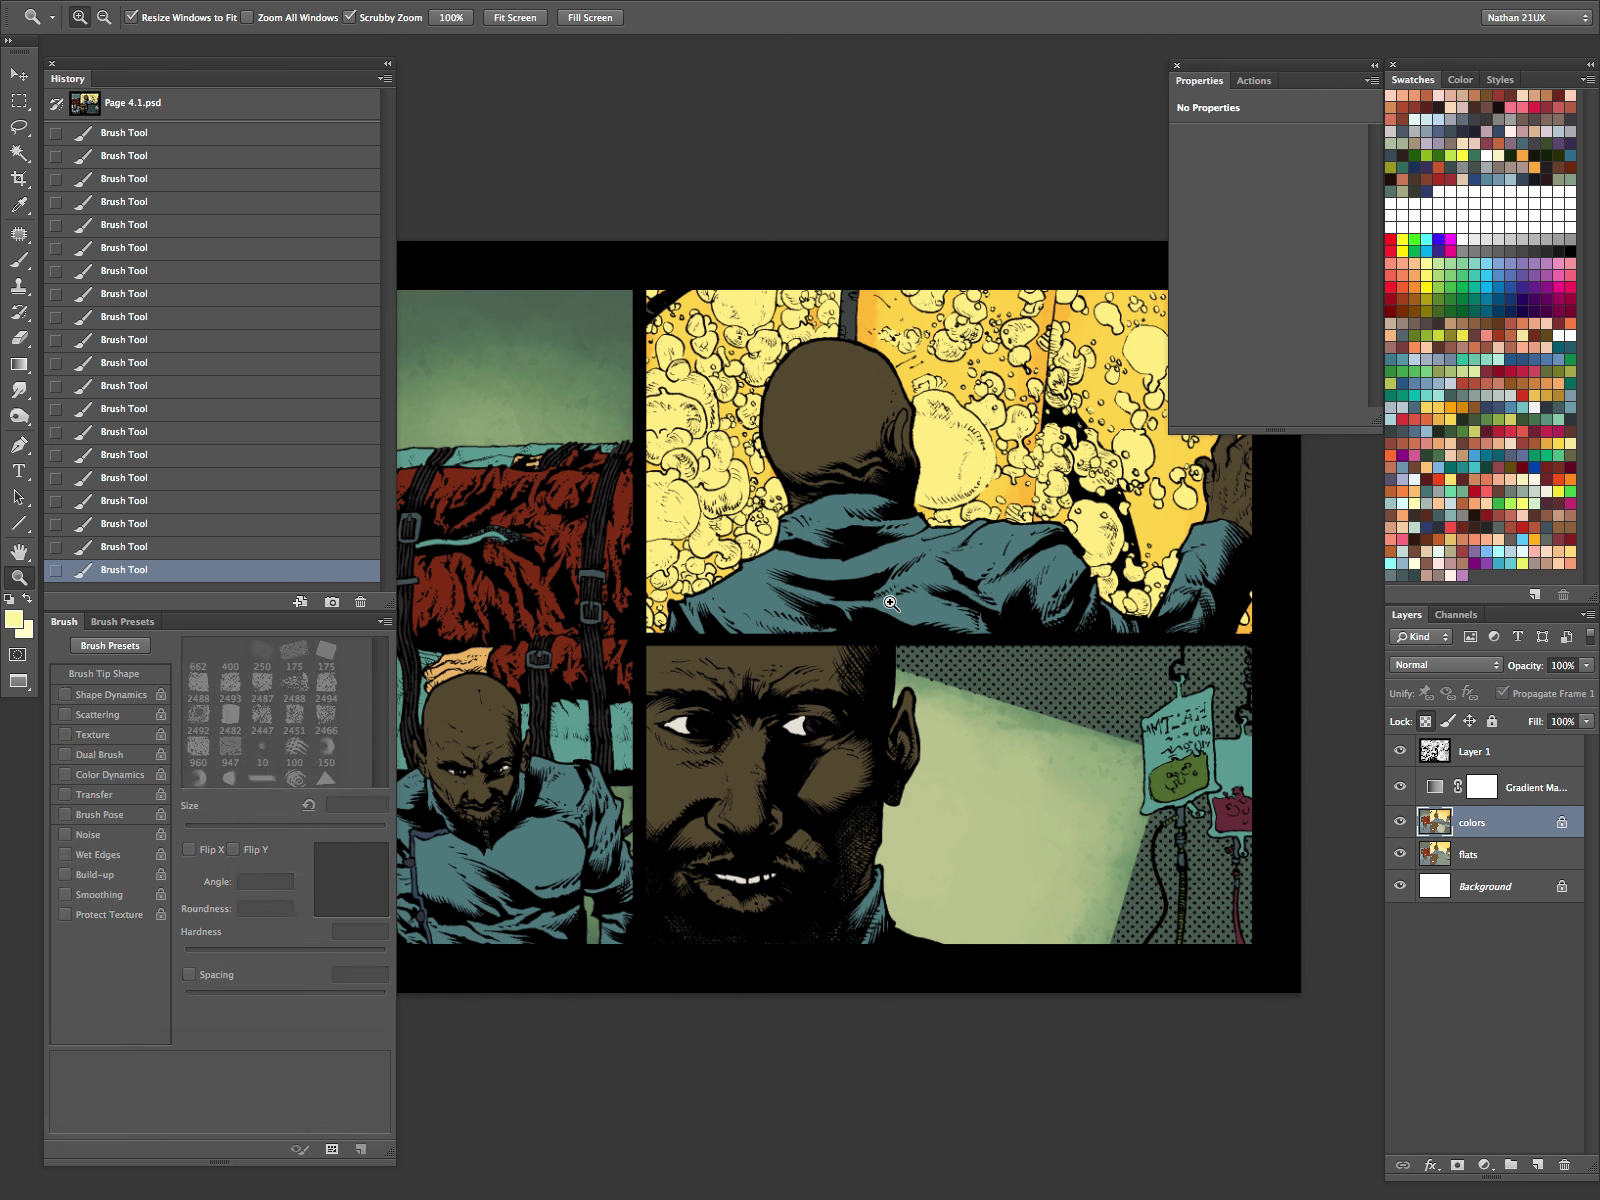
Step: Brush pale yellow highlights over page 4.1's tank background with the 90 px brush, leaving orange along the tank edges
key("b")
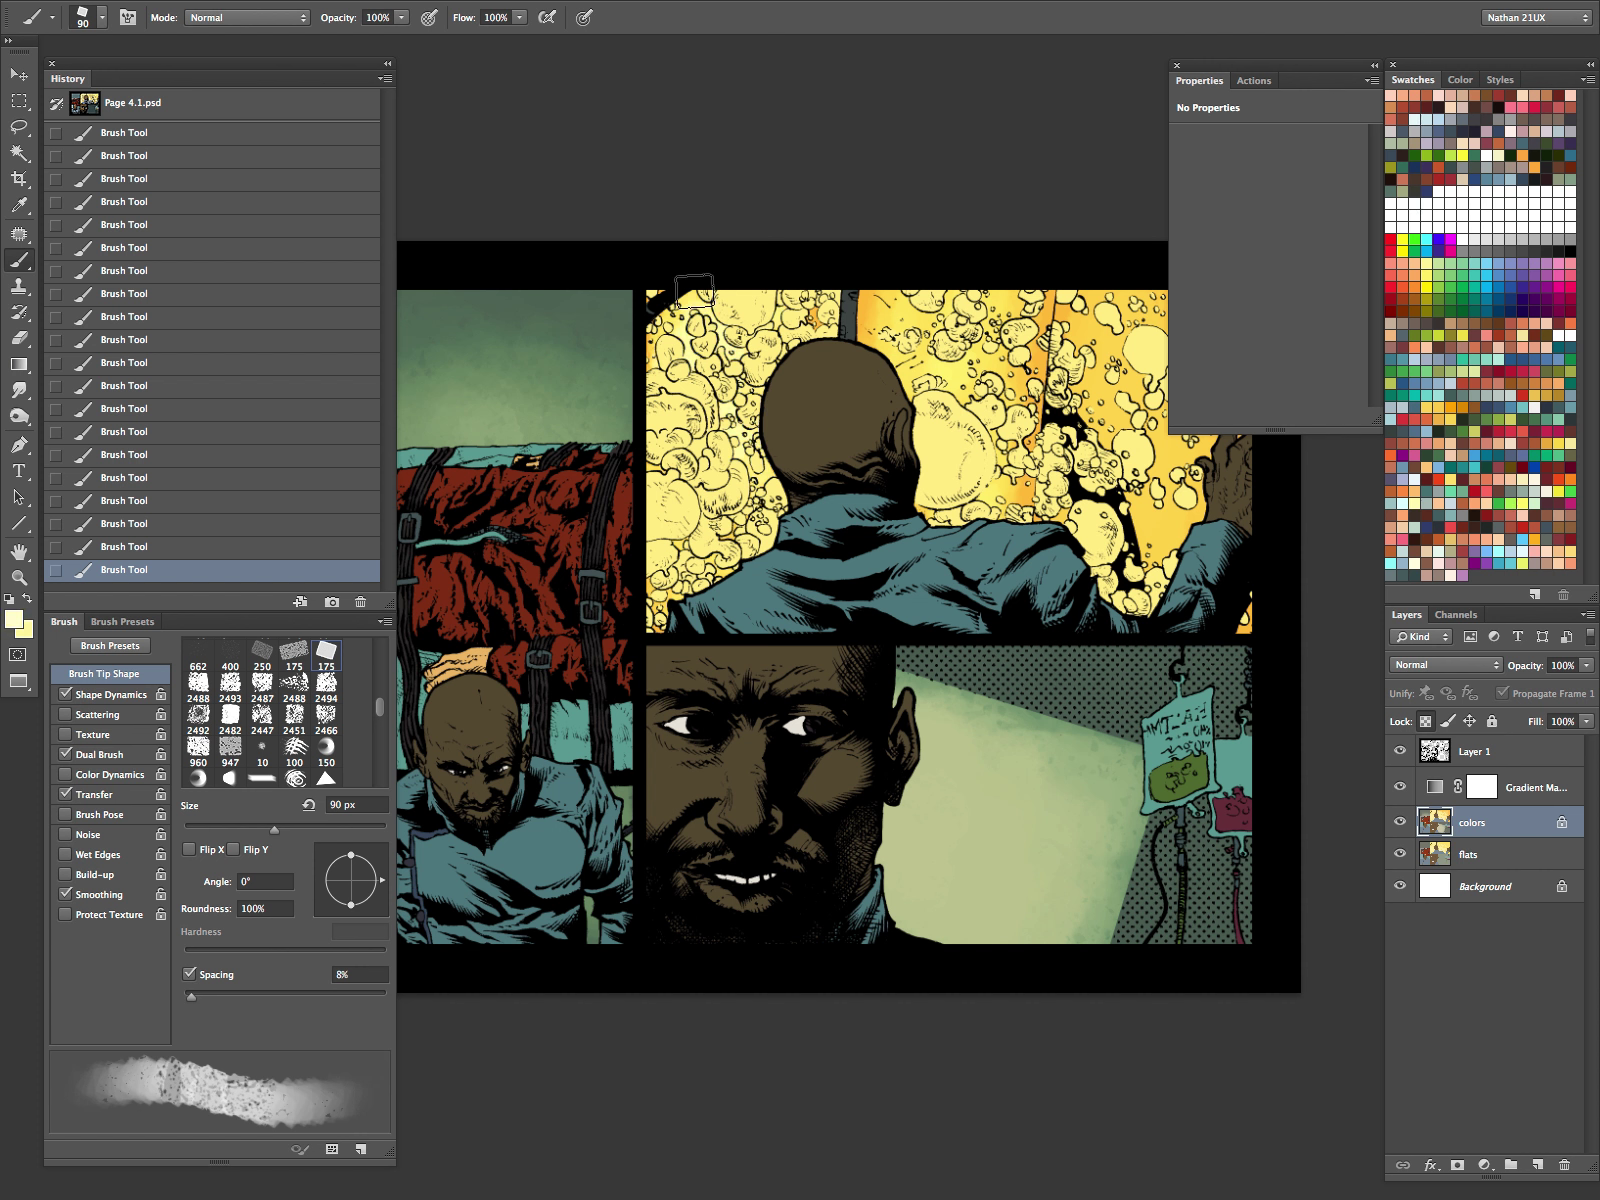
key("Tab")
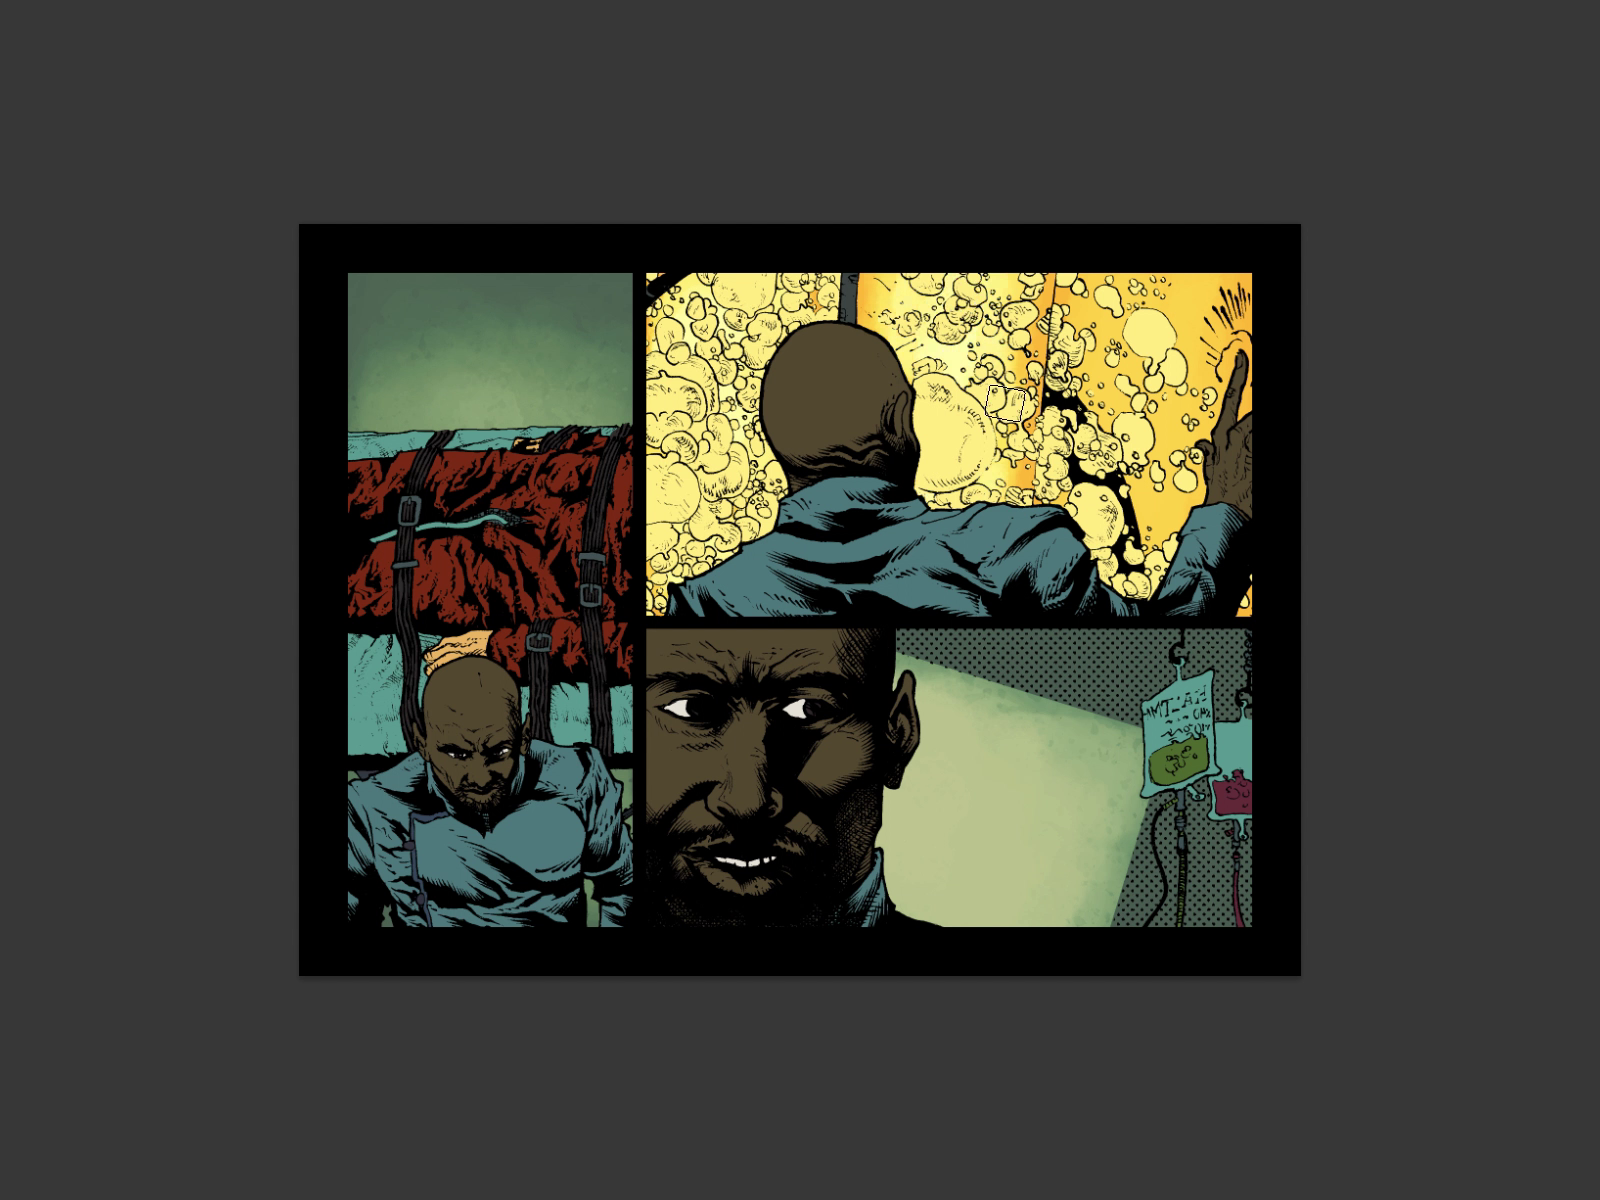
left_click_drag(1236, 506, 981, 599)
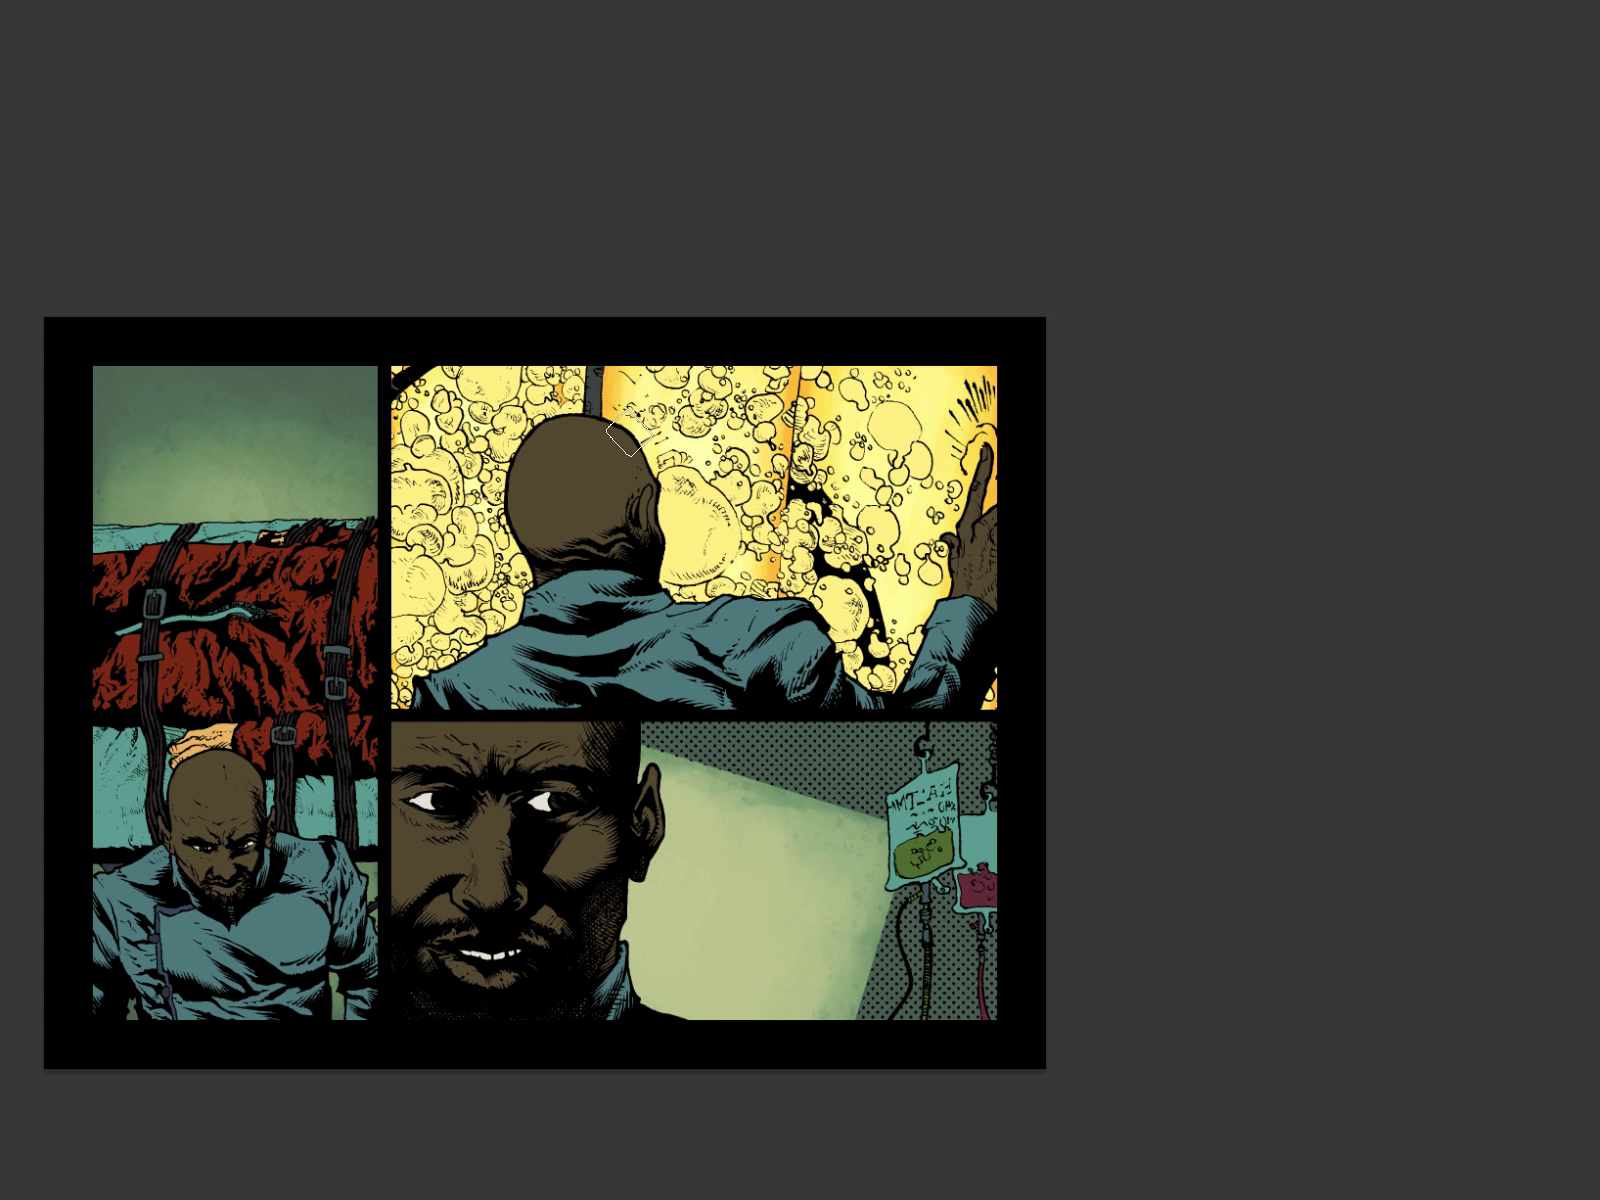
left_click_drag(941, 680, 824, 849)
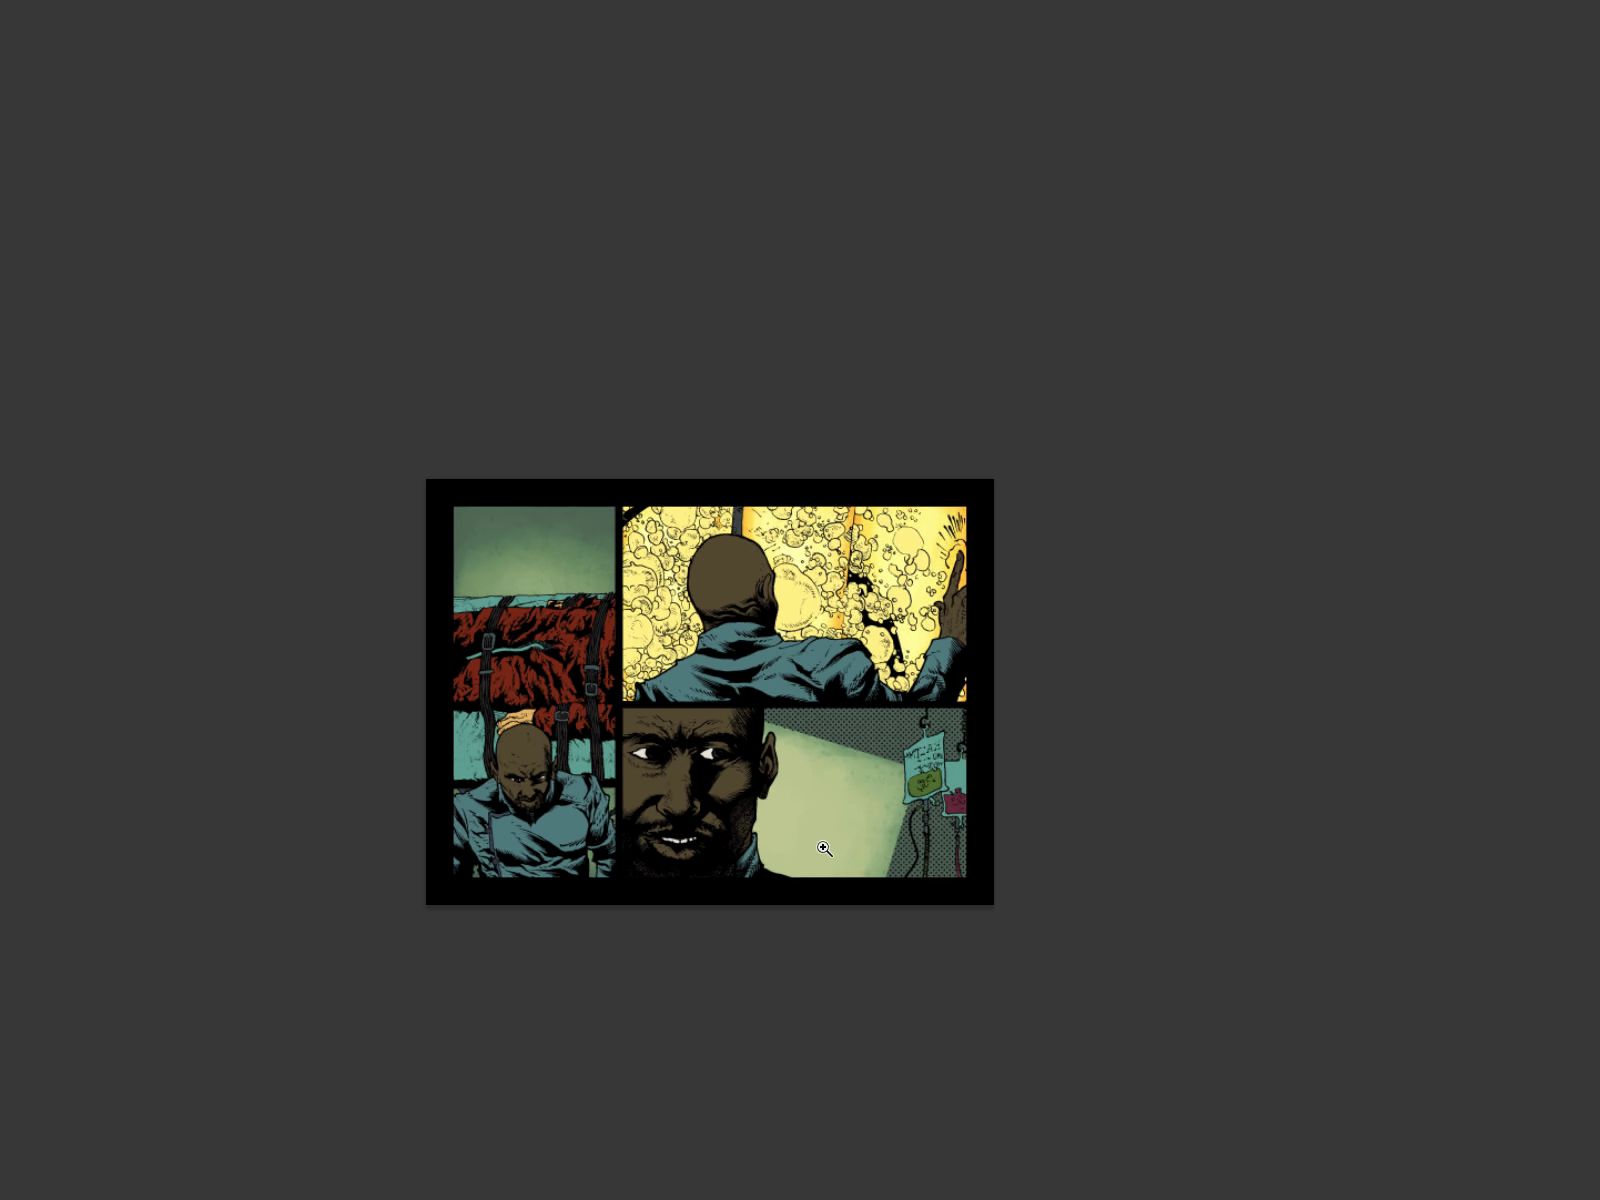
left_click_drag(885, 574, 932, 536)
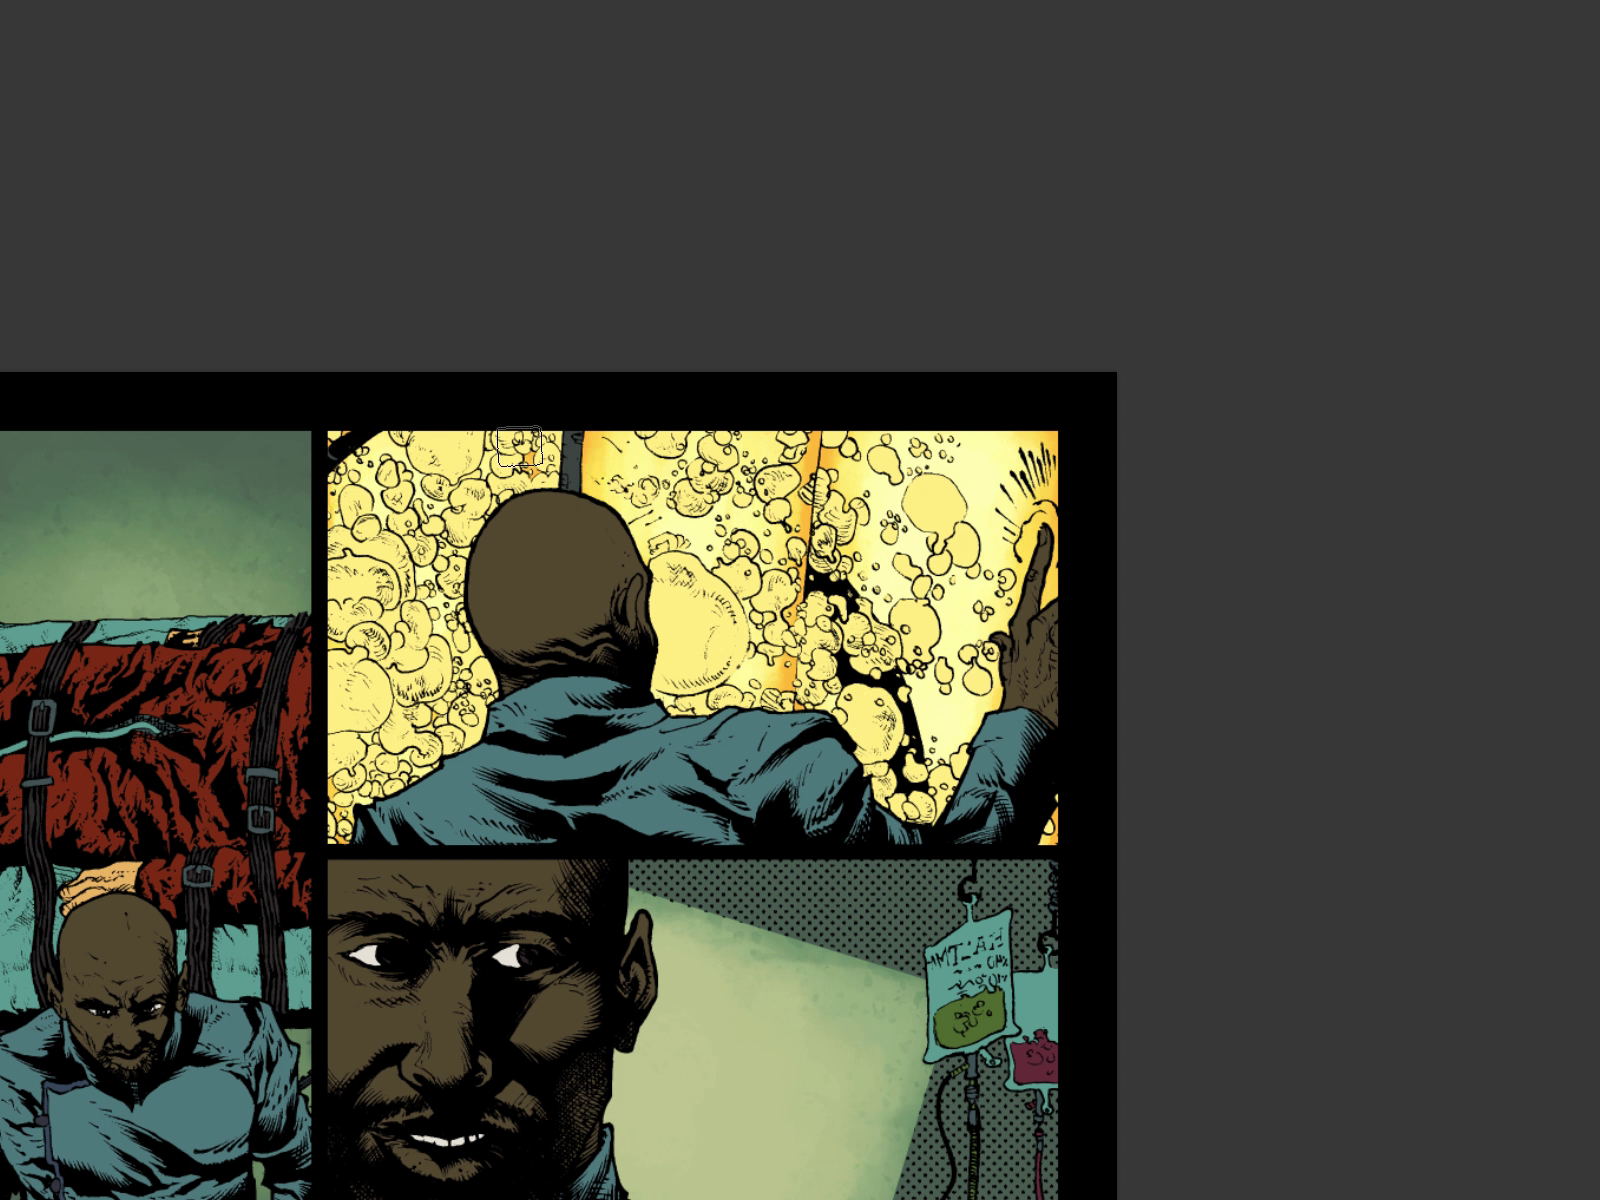
Step: Zoom out on page 4.1 and return it to a floating window beside the other pages
key("z")
left_click_drag(690, 690, 611, 925)
key("f")
key("f")
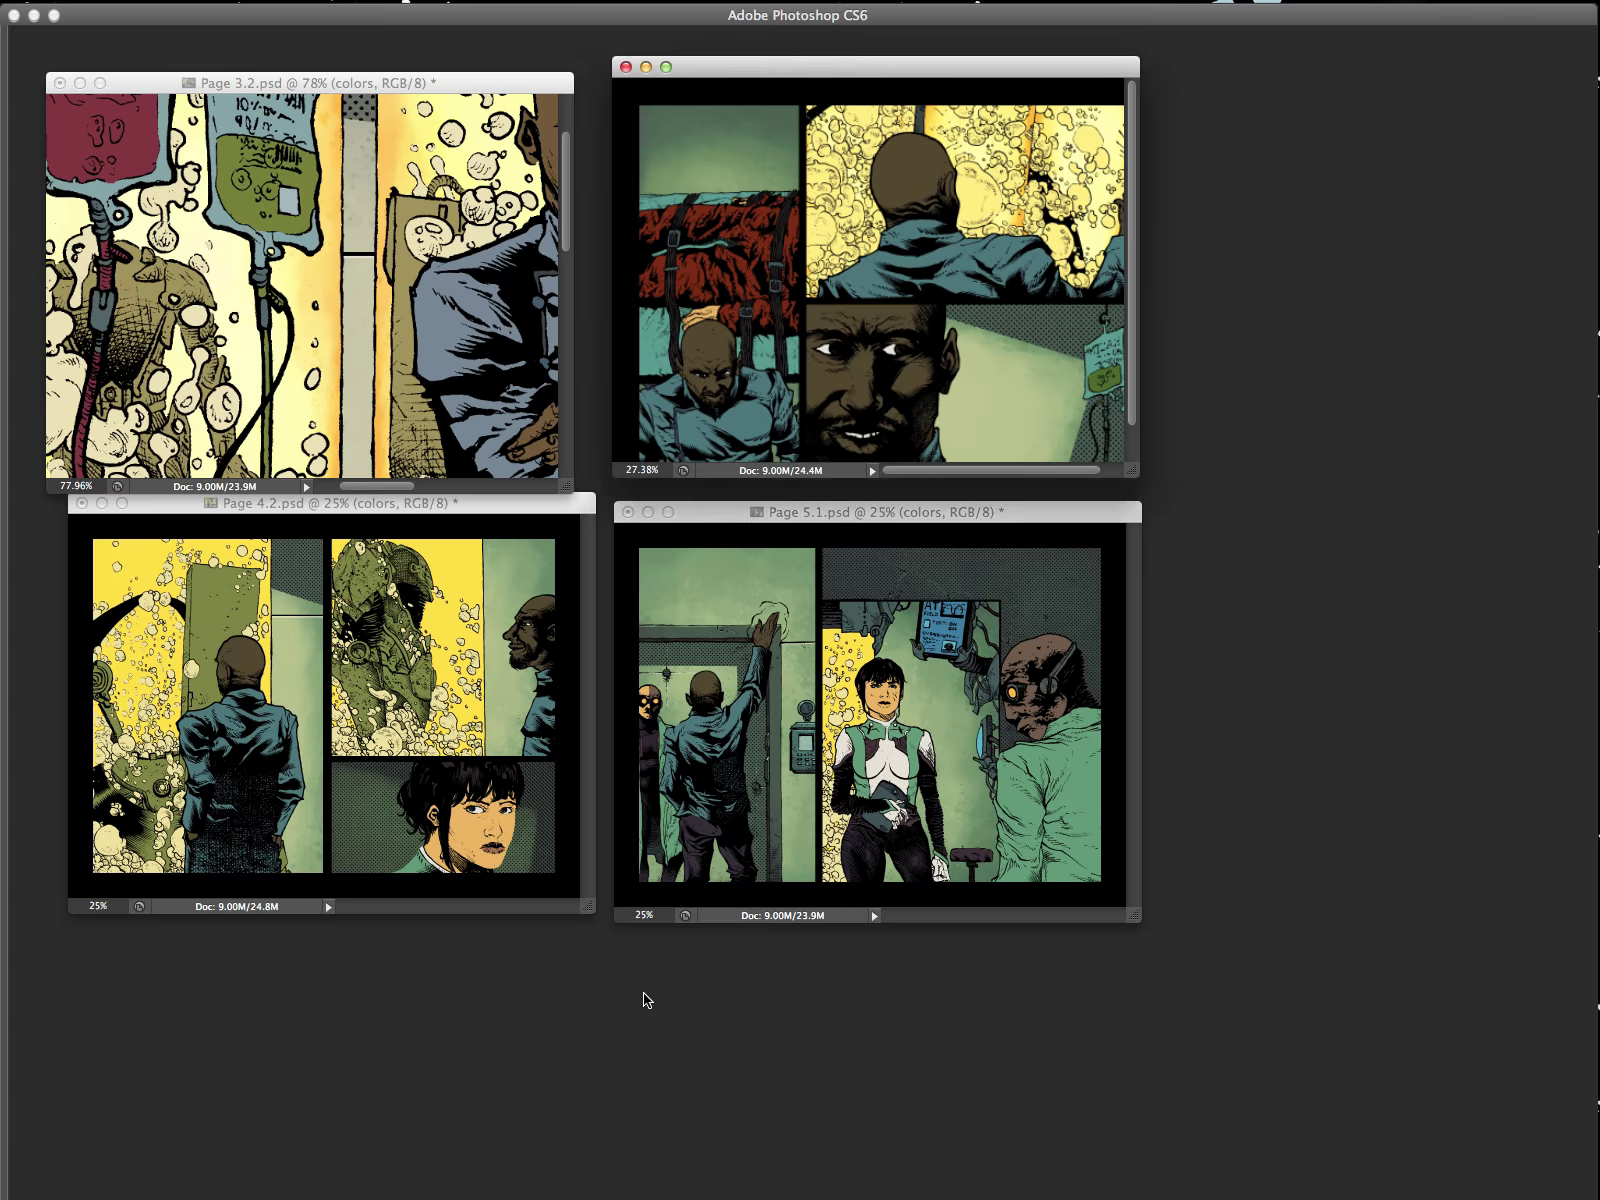
key("Tab")
key("Tab")
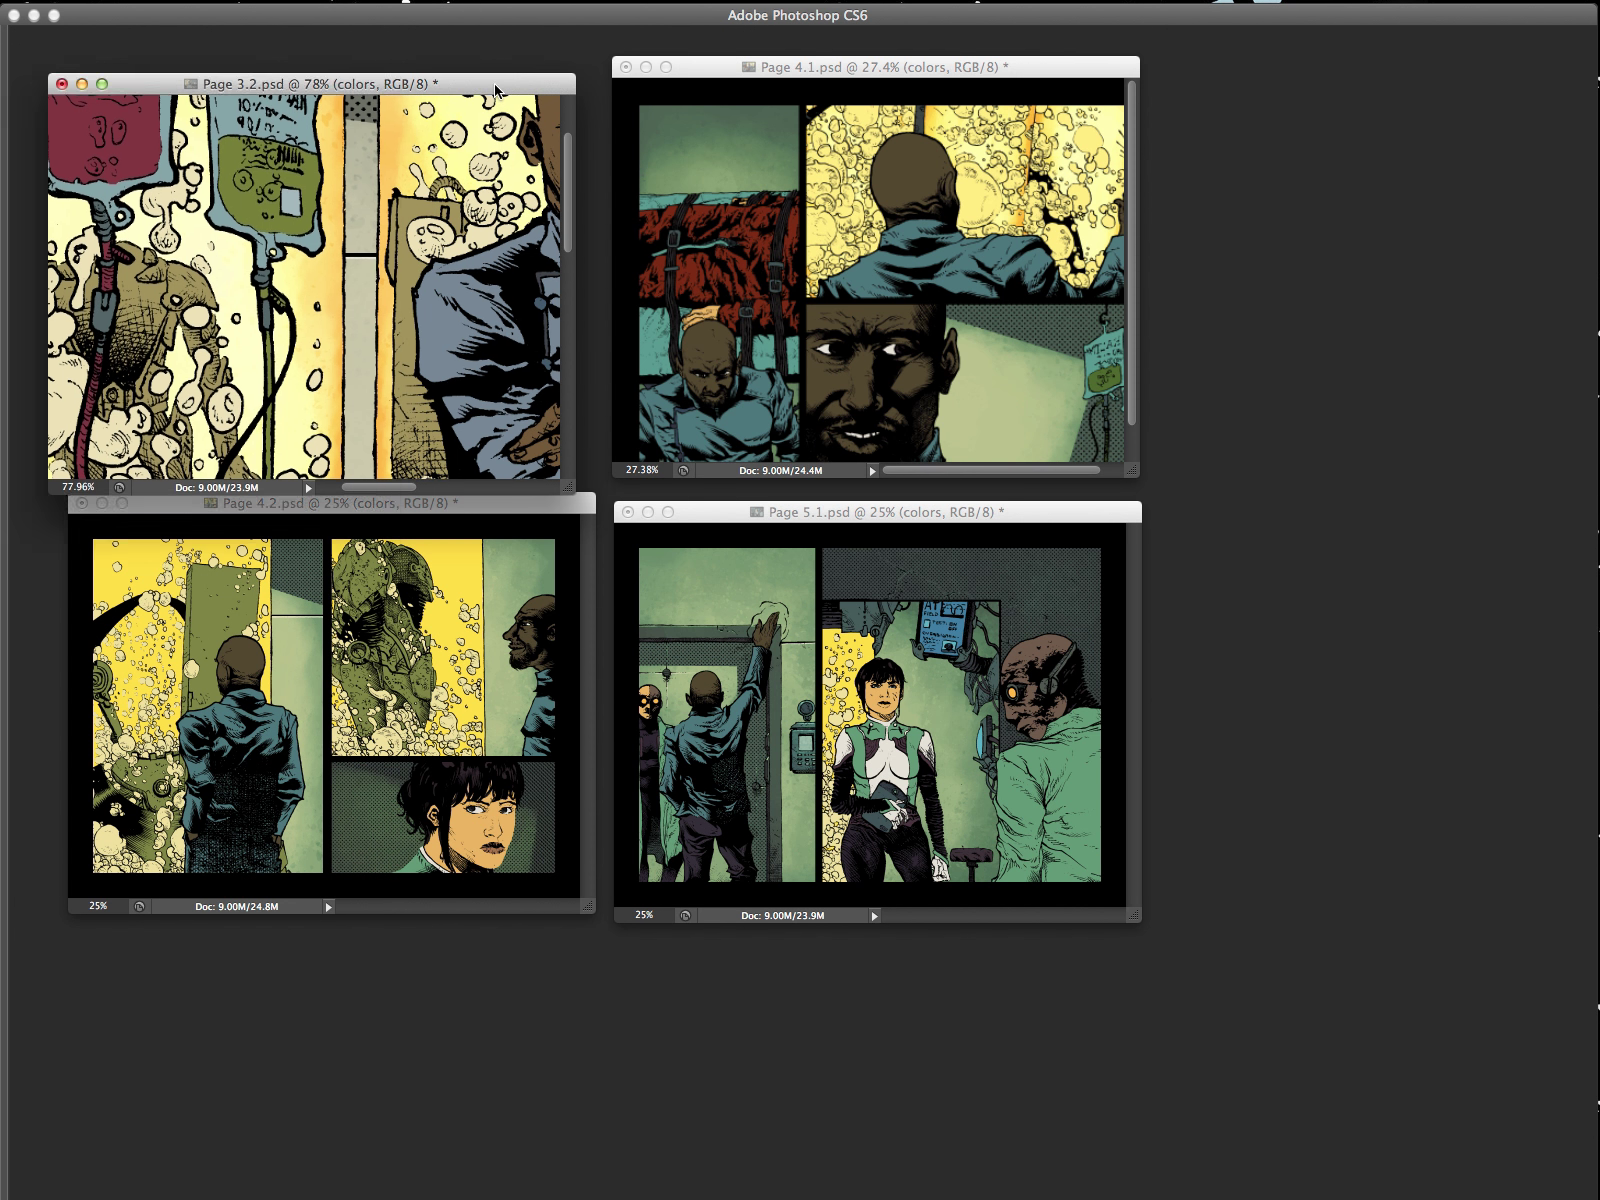
Step: Zoom page 3.2 out to 25% and show its gradient map to compare it with the other pages
key("Tab")
key("super+minus")
key("super+minus")
key("super+minus")
key("super+minus")
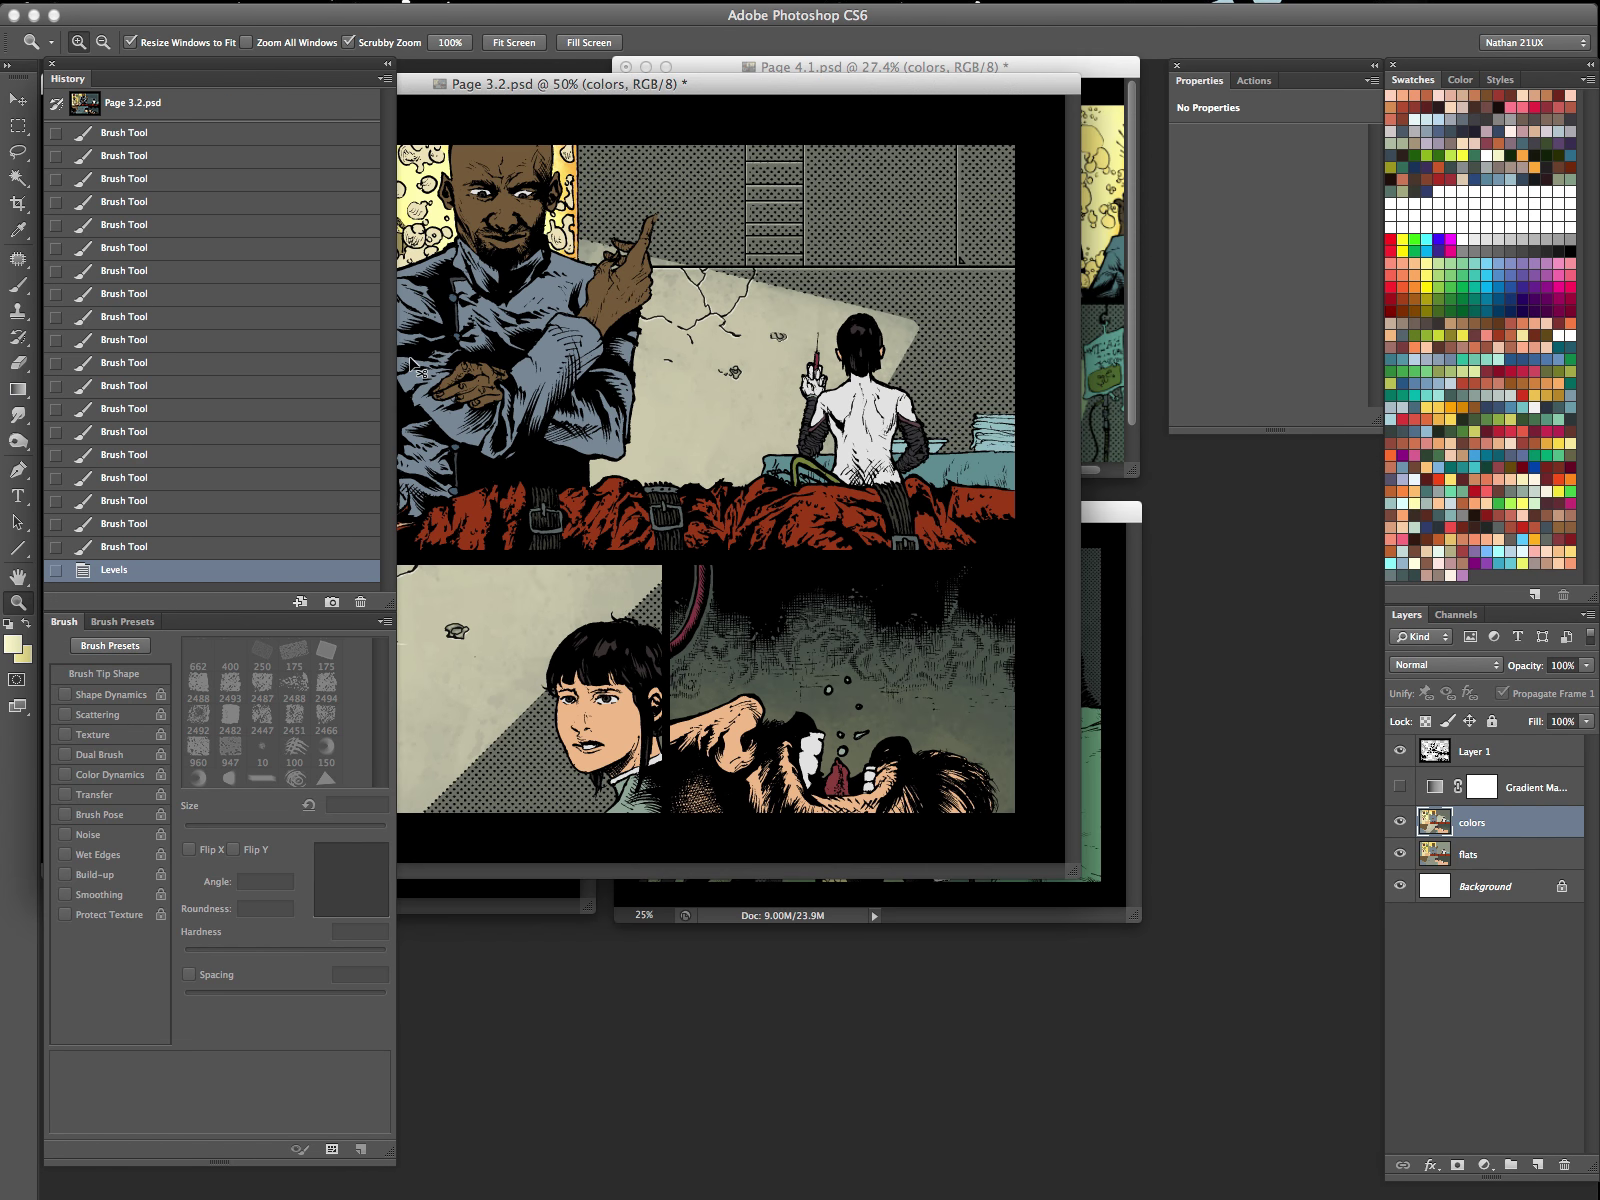
key("Tab")
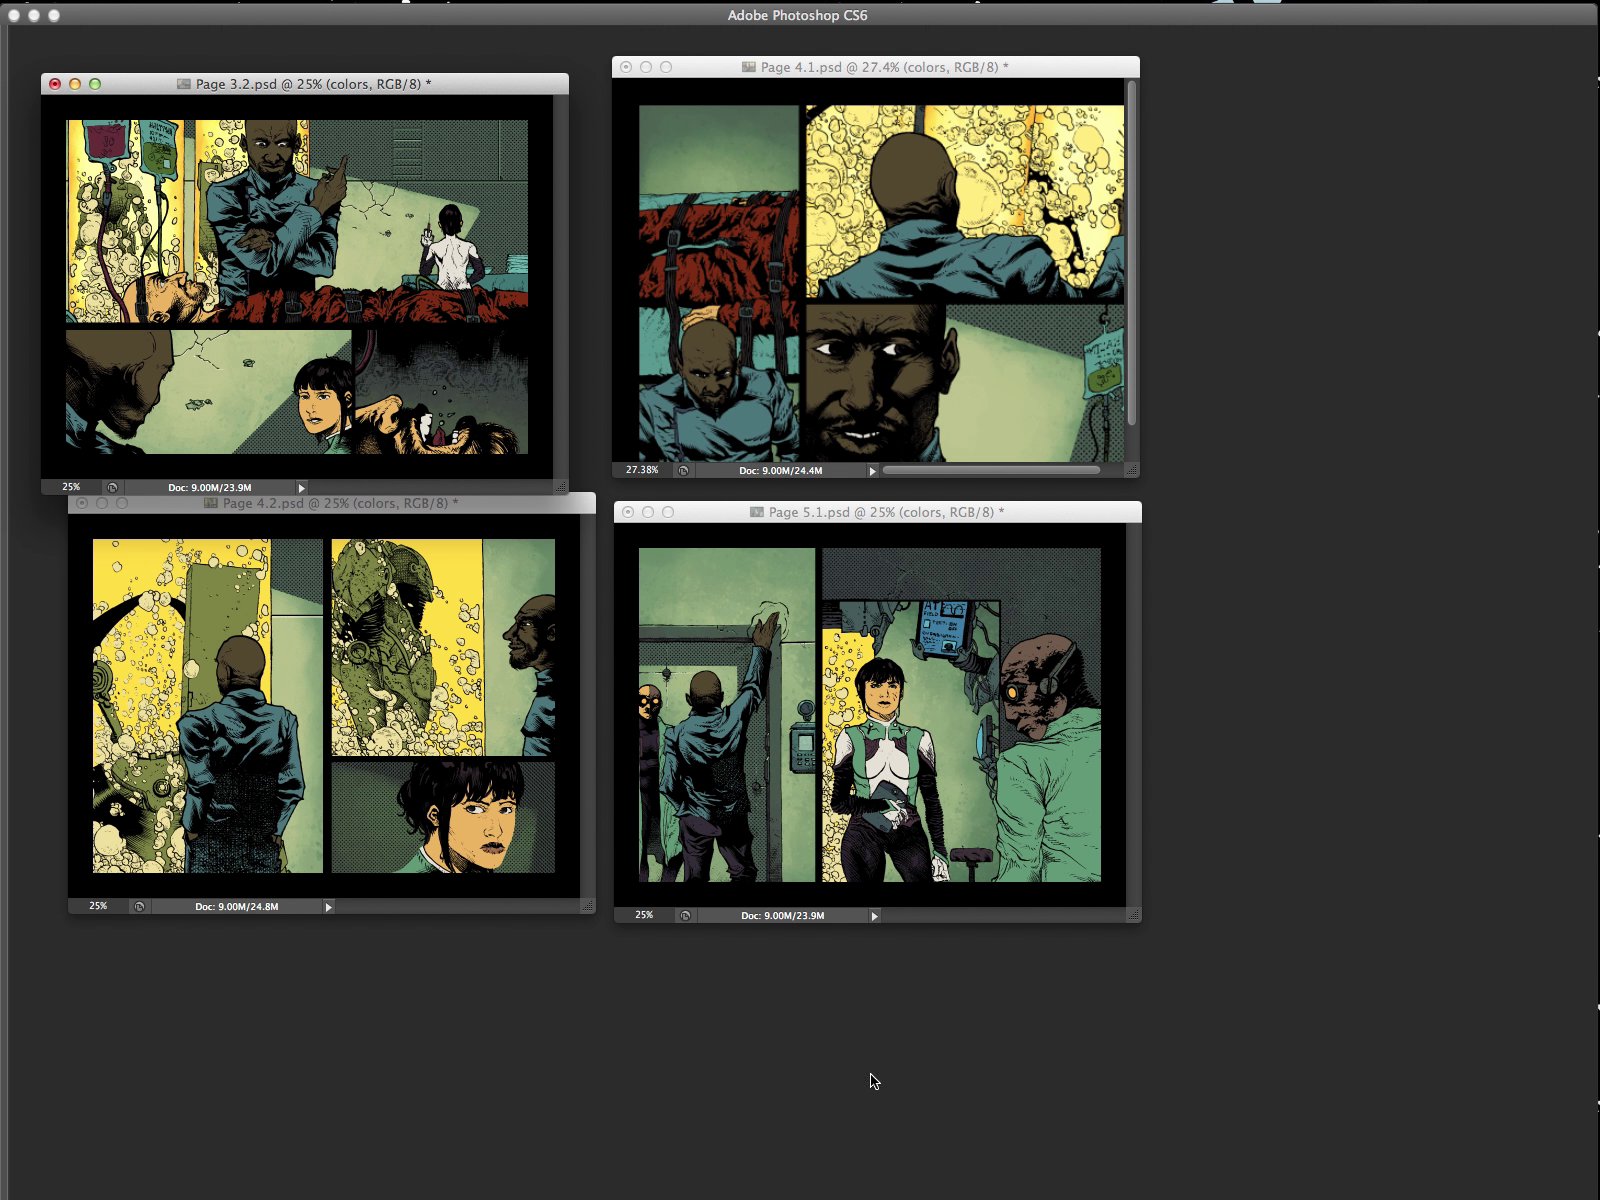
Step: Hide the gradient map layer on page 4.2 and on page 3.2
left_click(522, 509)
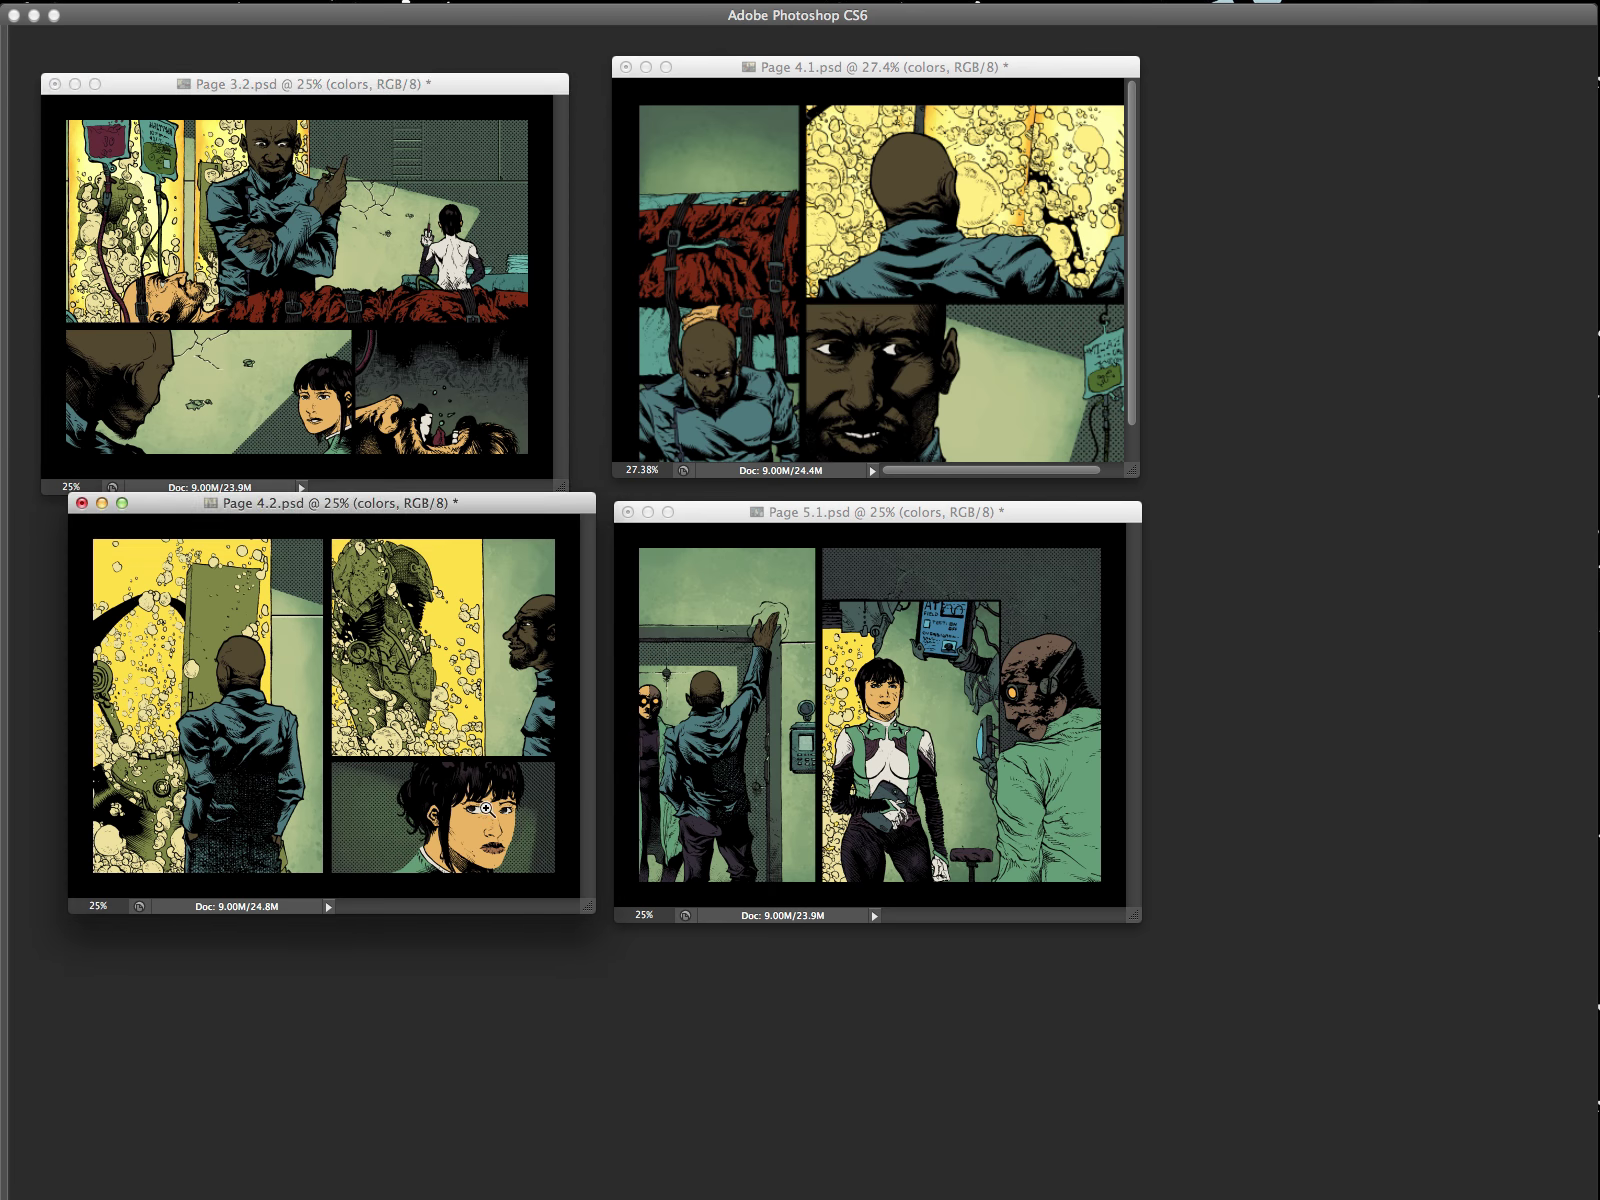
key("f")
key("Tab")
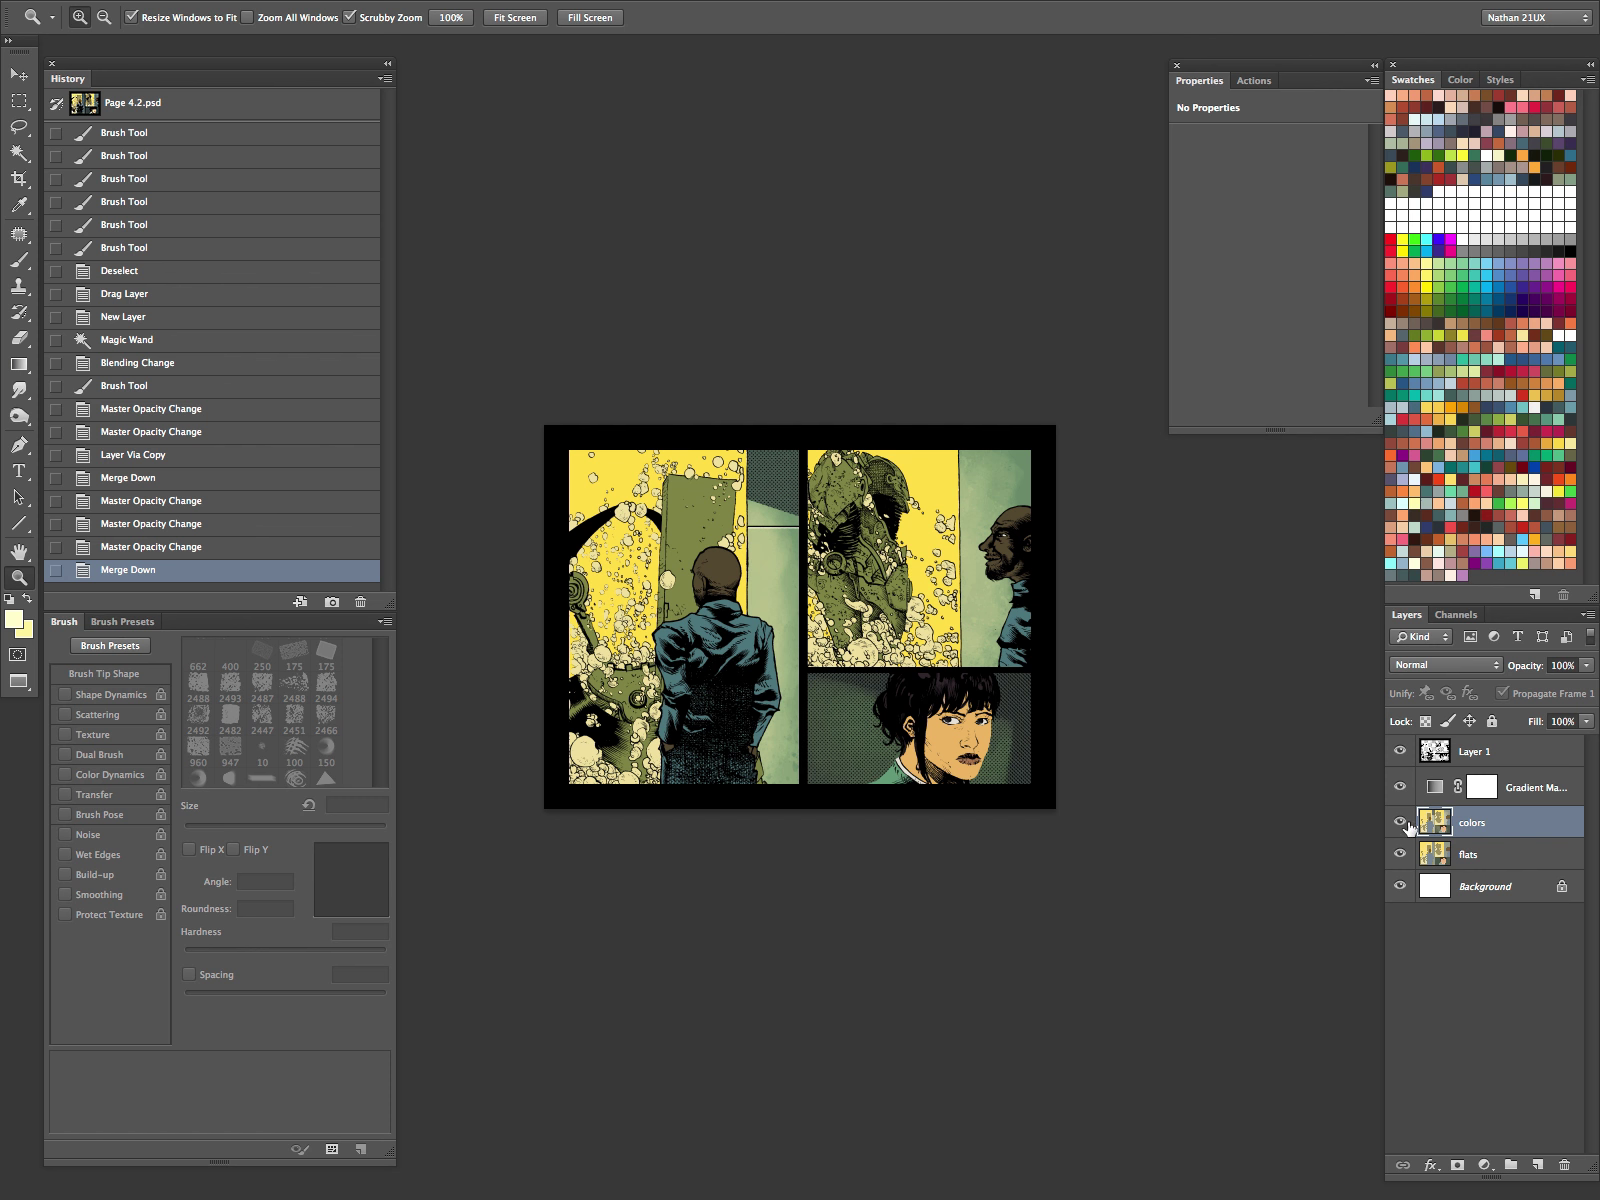
key("f")
key("f")
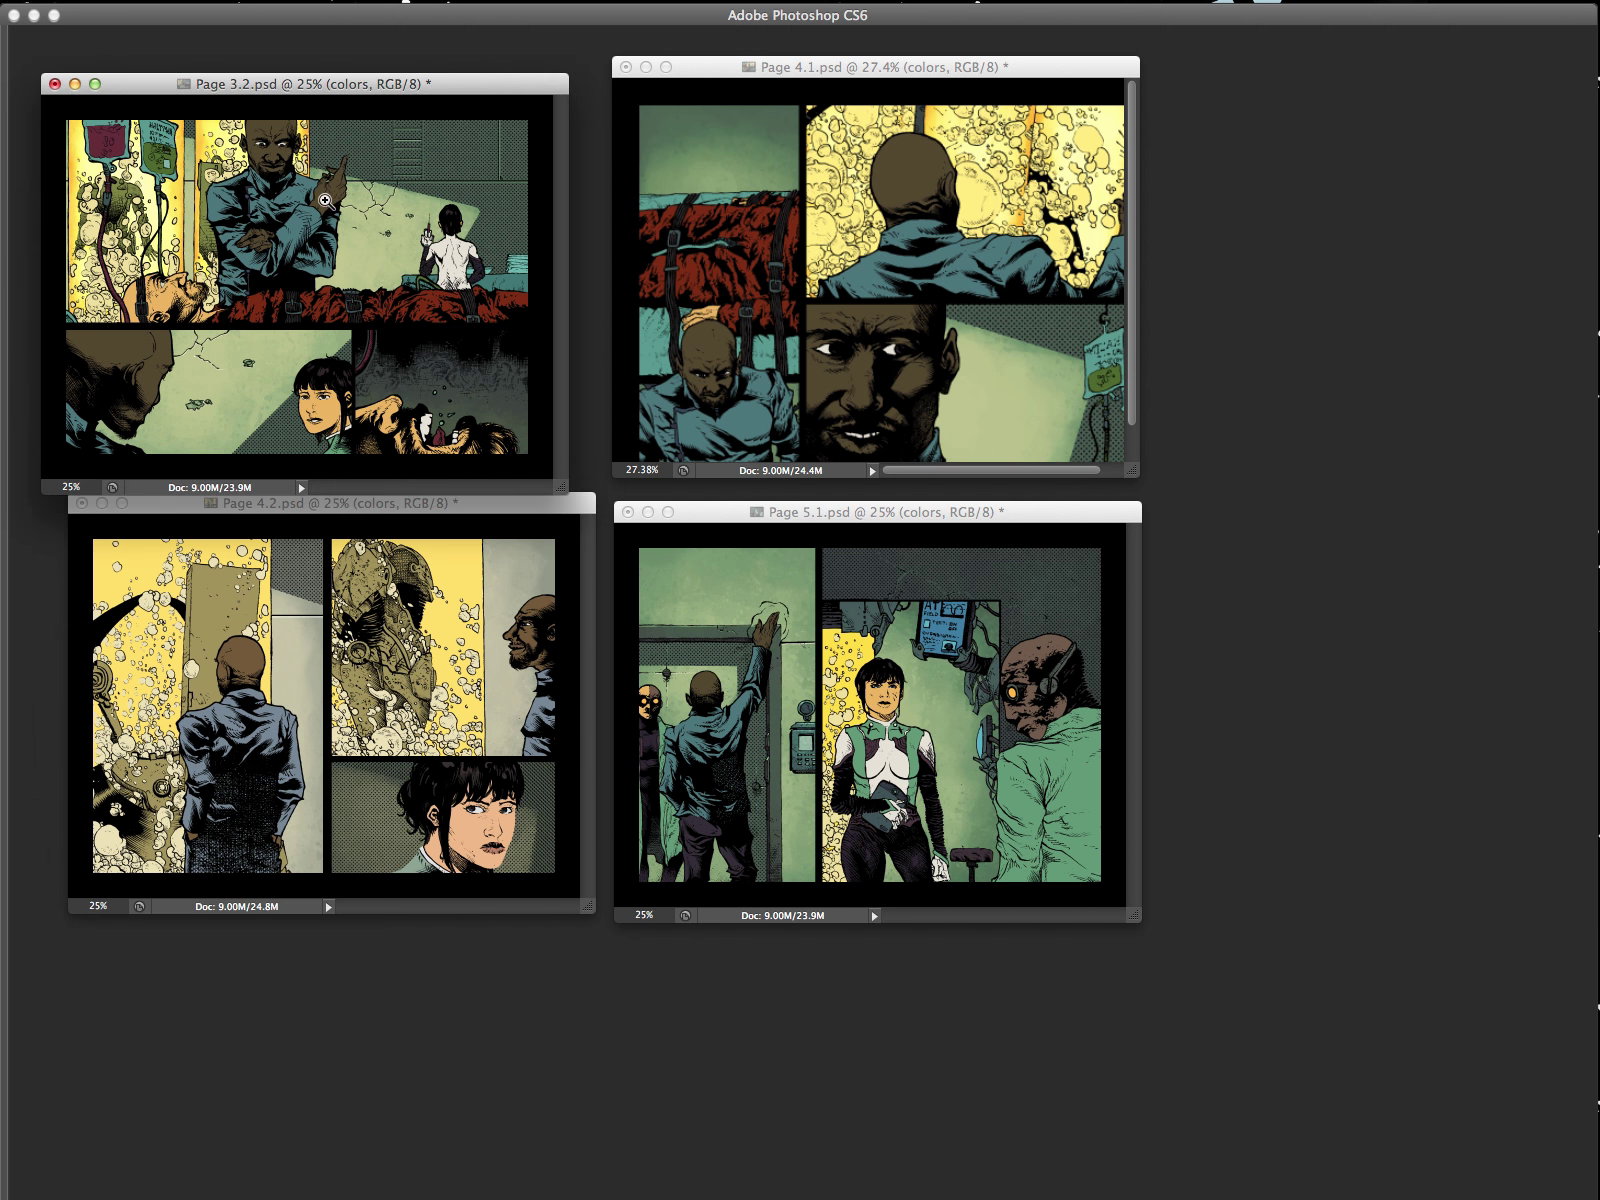
key("Tab")
key("Tab")
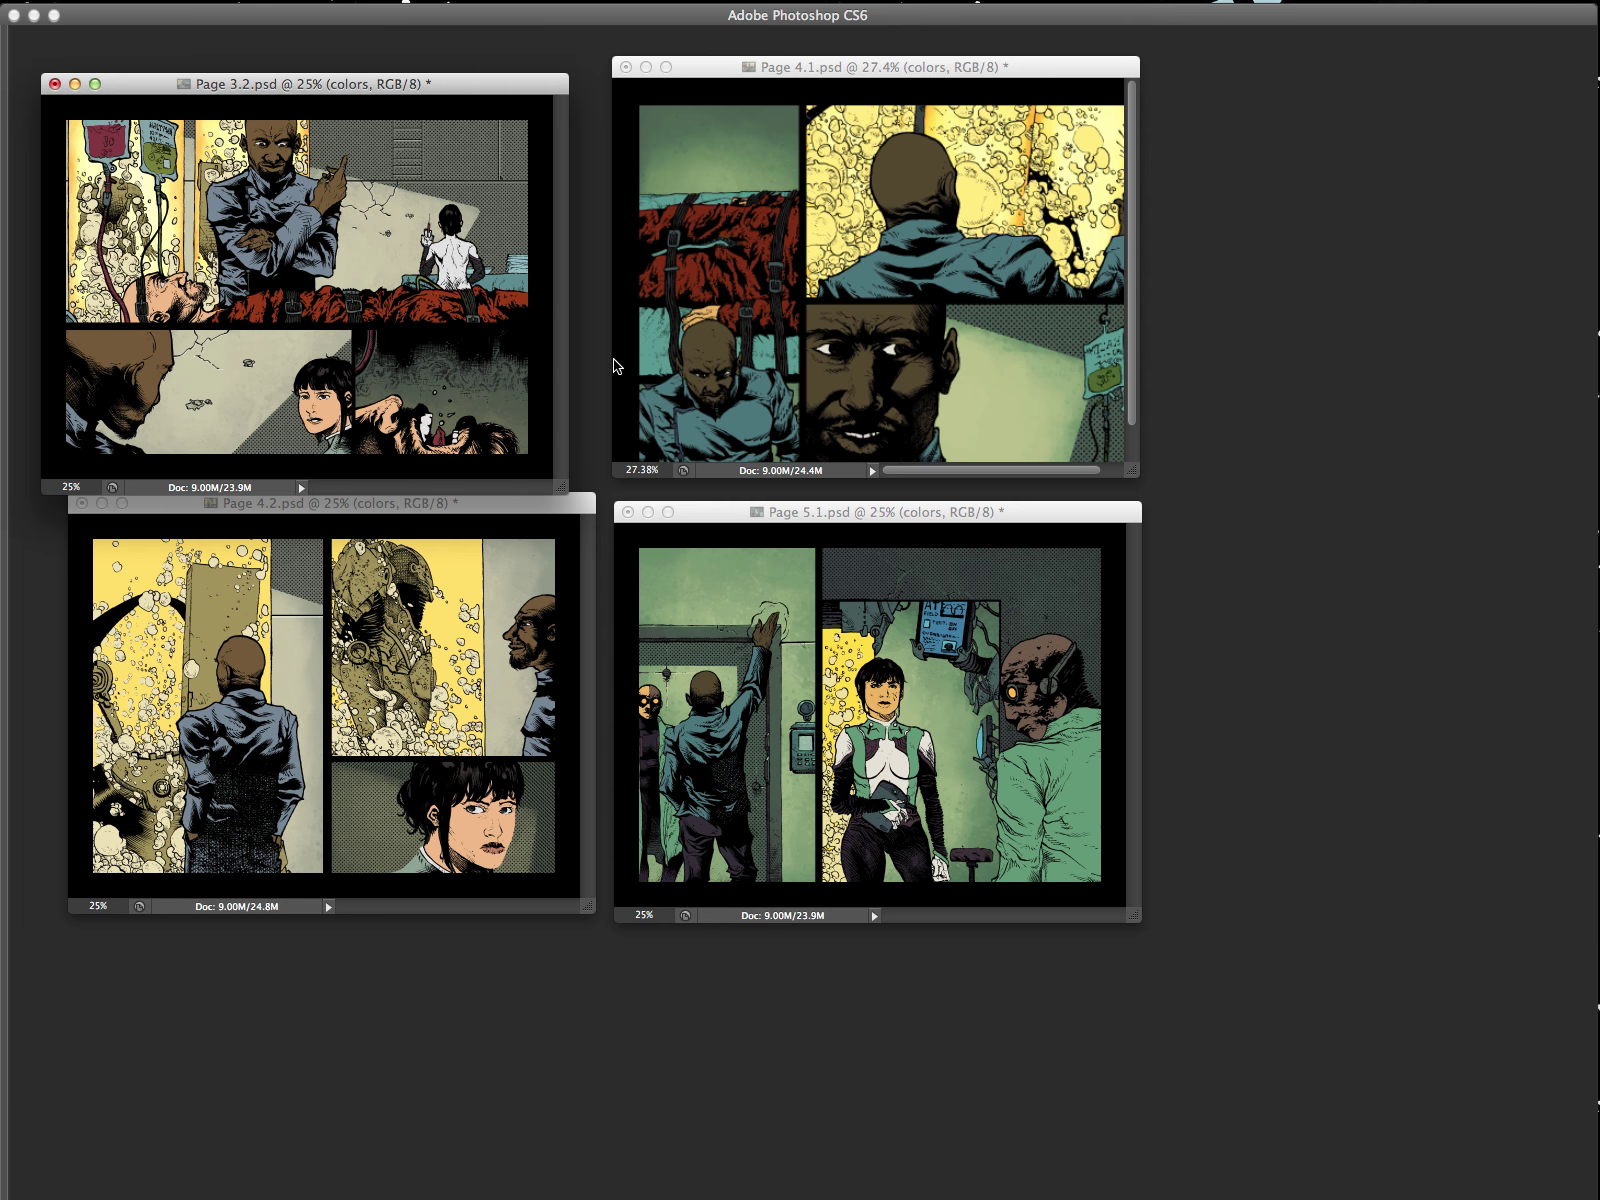
Step: Zoom in on page 3.2's tanks and sample the orange along the tank edge
left_click_drag(190, 164, 318, 169)
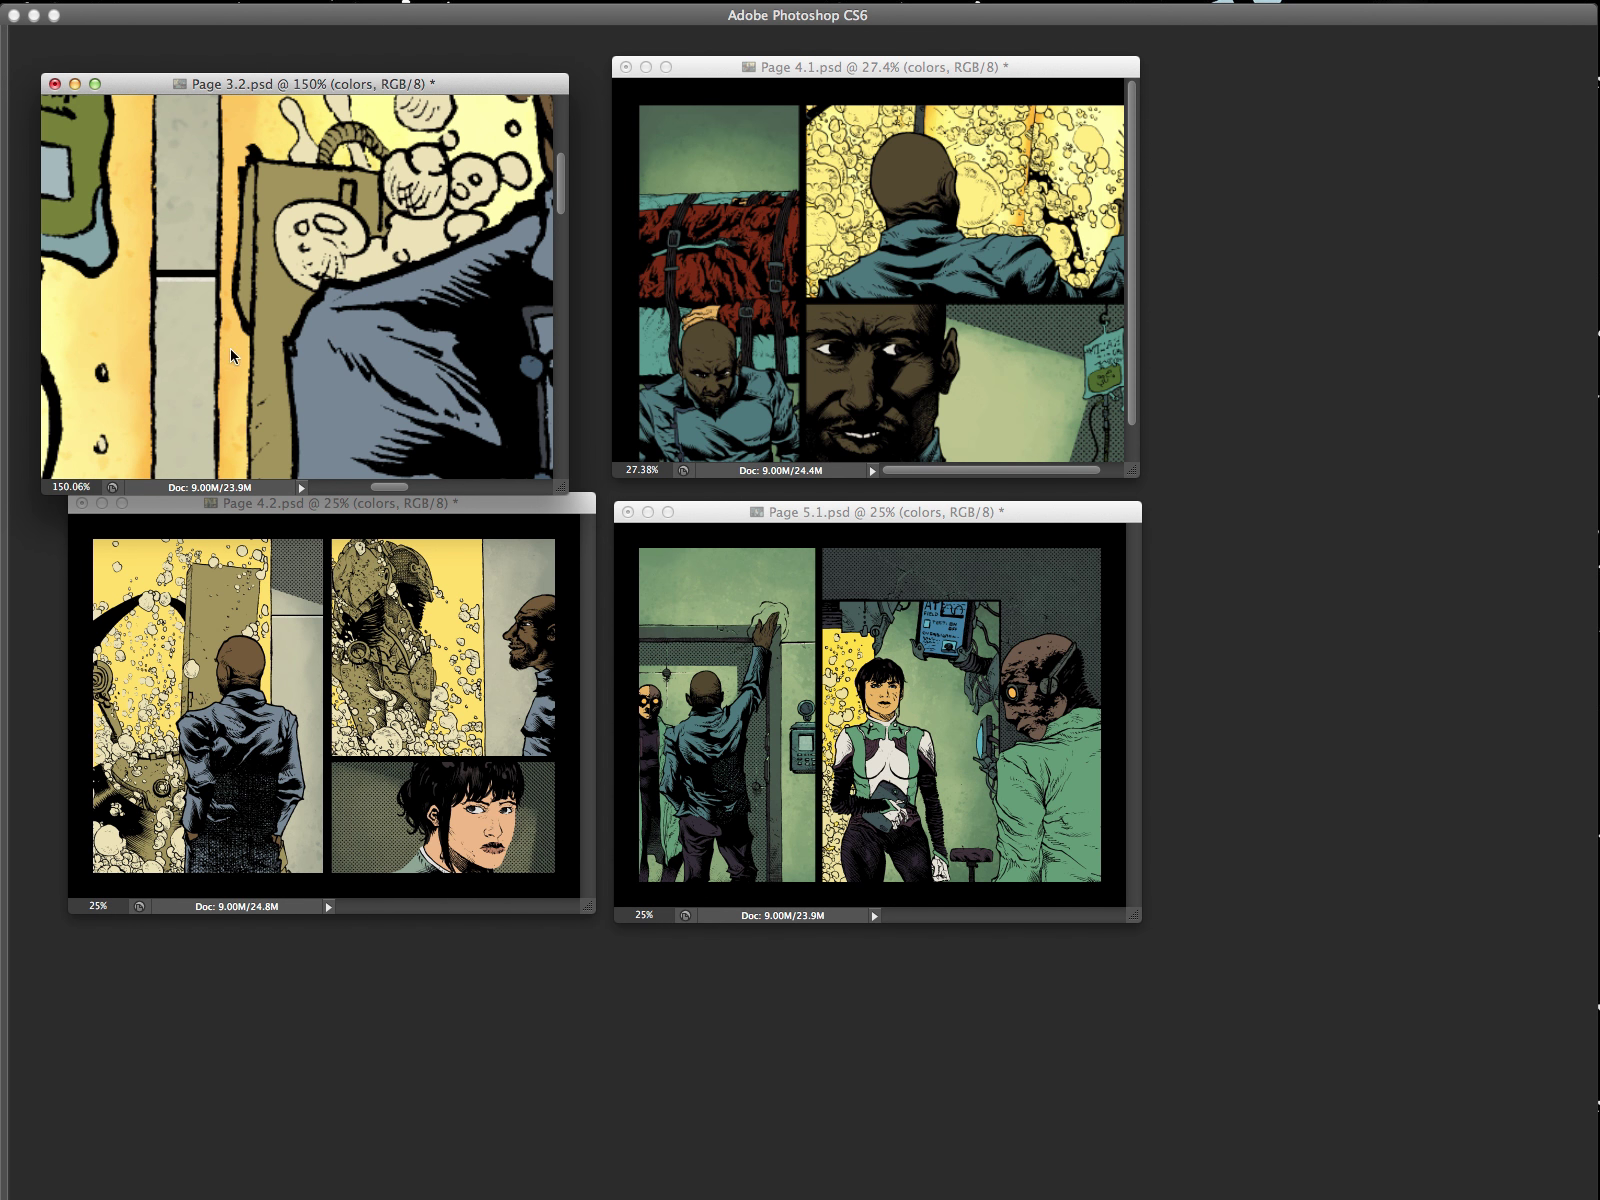
scroll(224, 390, "down", 5)
scroll(226, 380, "left", 2)
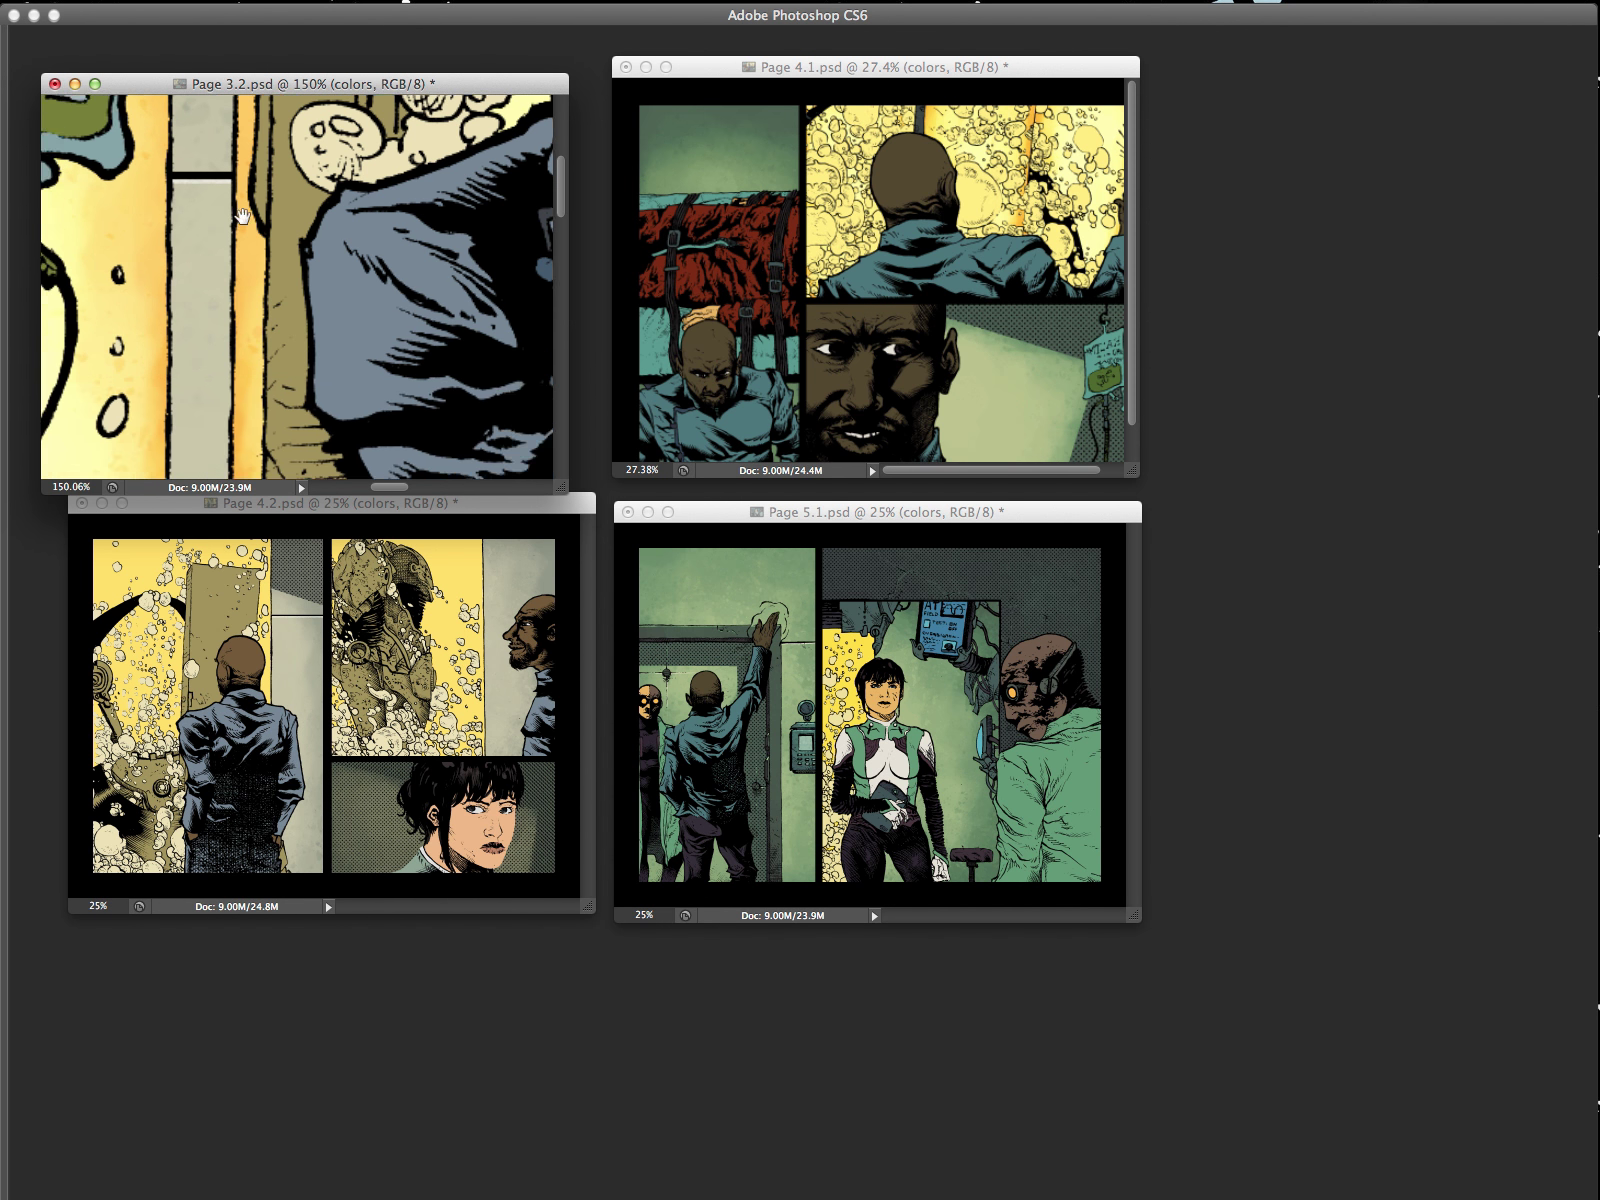
left_click(213, 396)
left_click(207, 283)
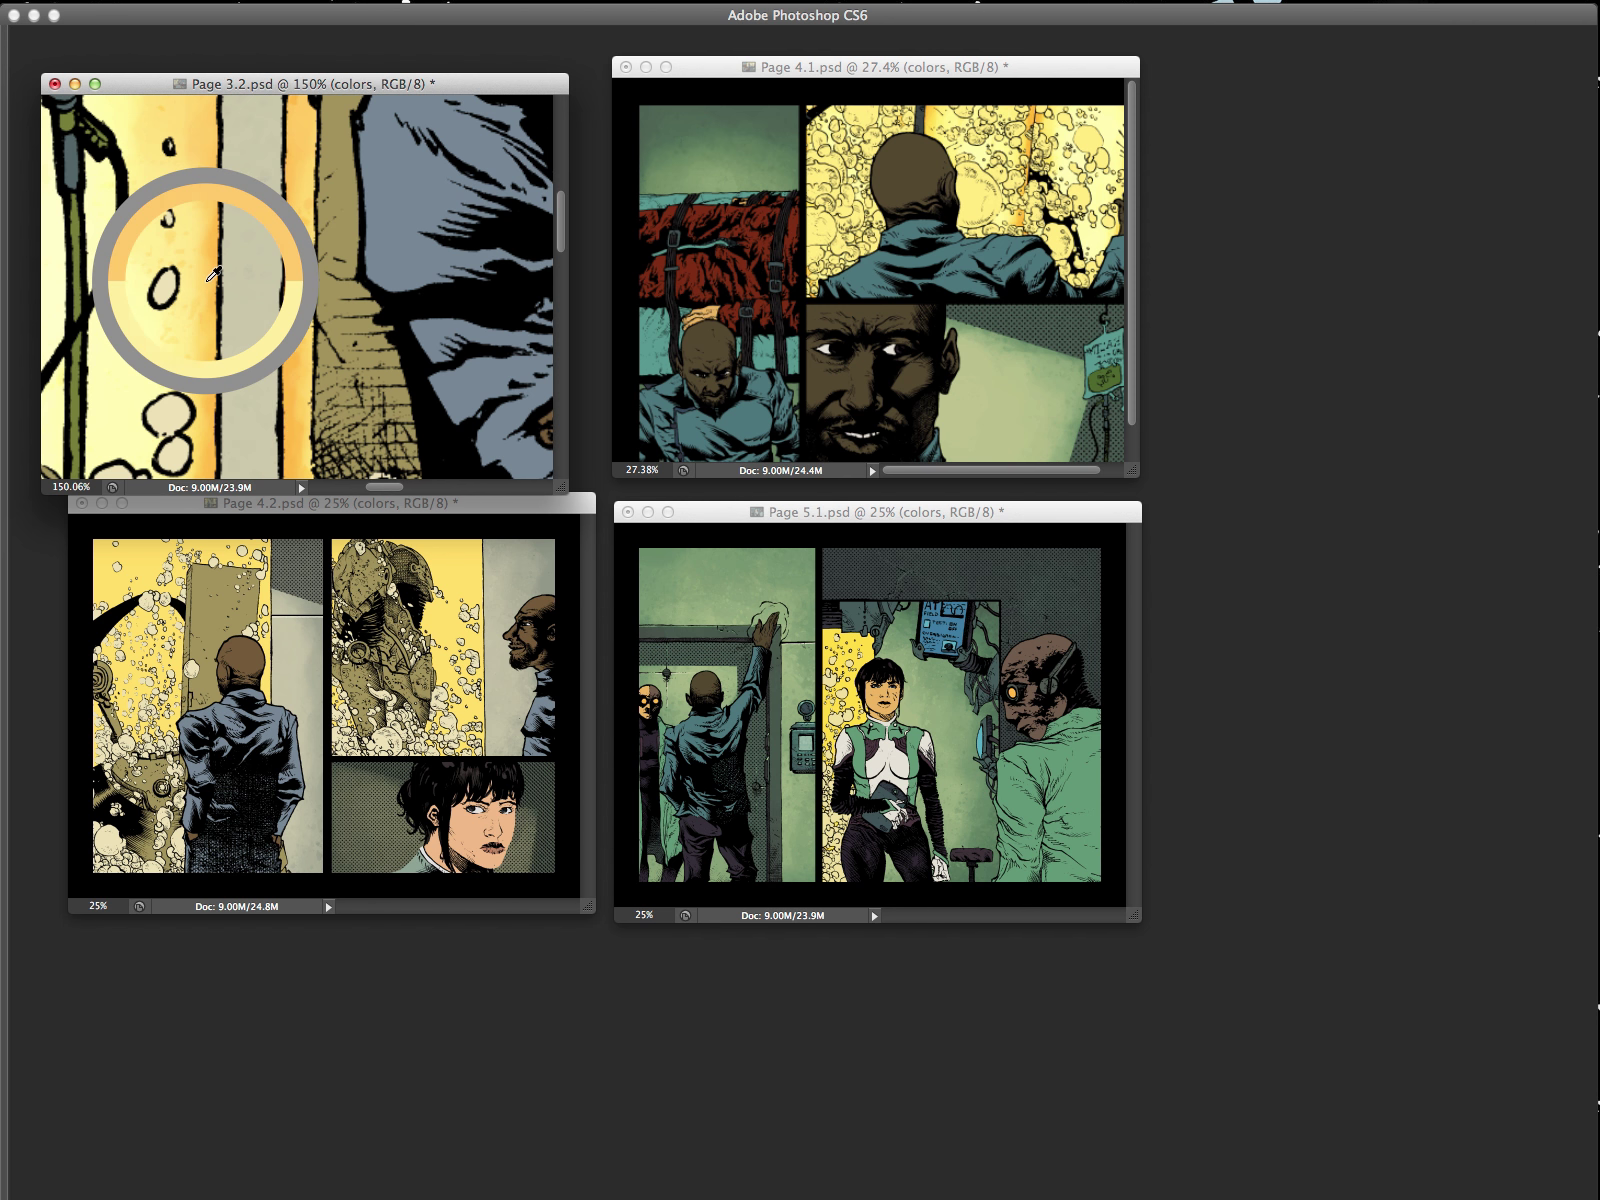
Step: Select the yellow tank backgrounds on page 4.2, fill them with the sampled orange, and view the page full screen
left_click(374, 627)
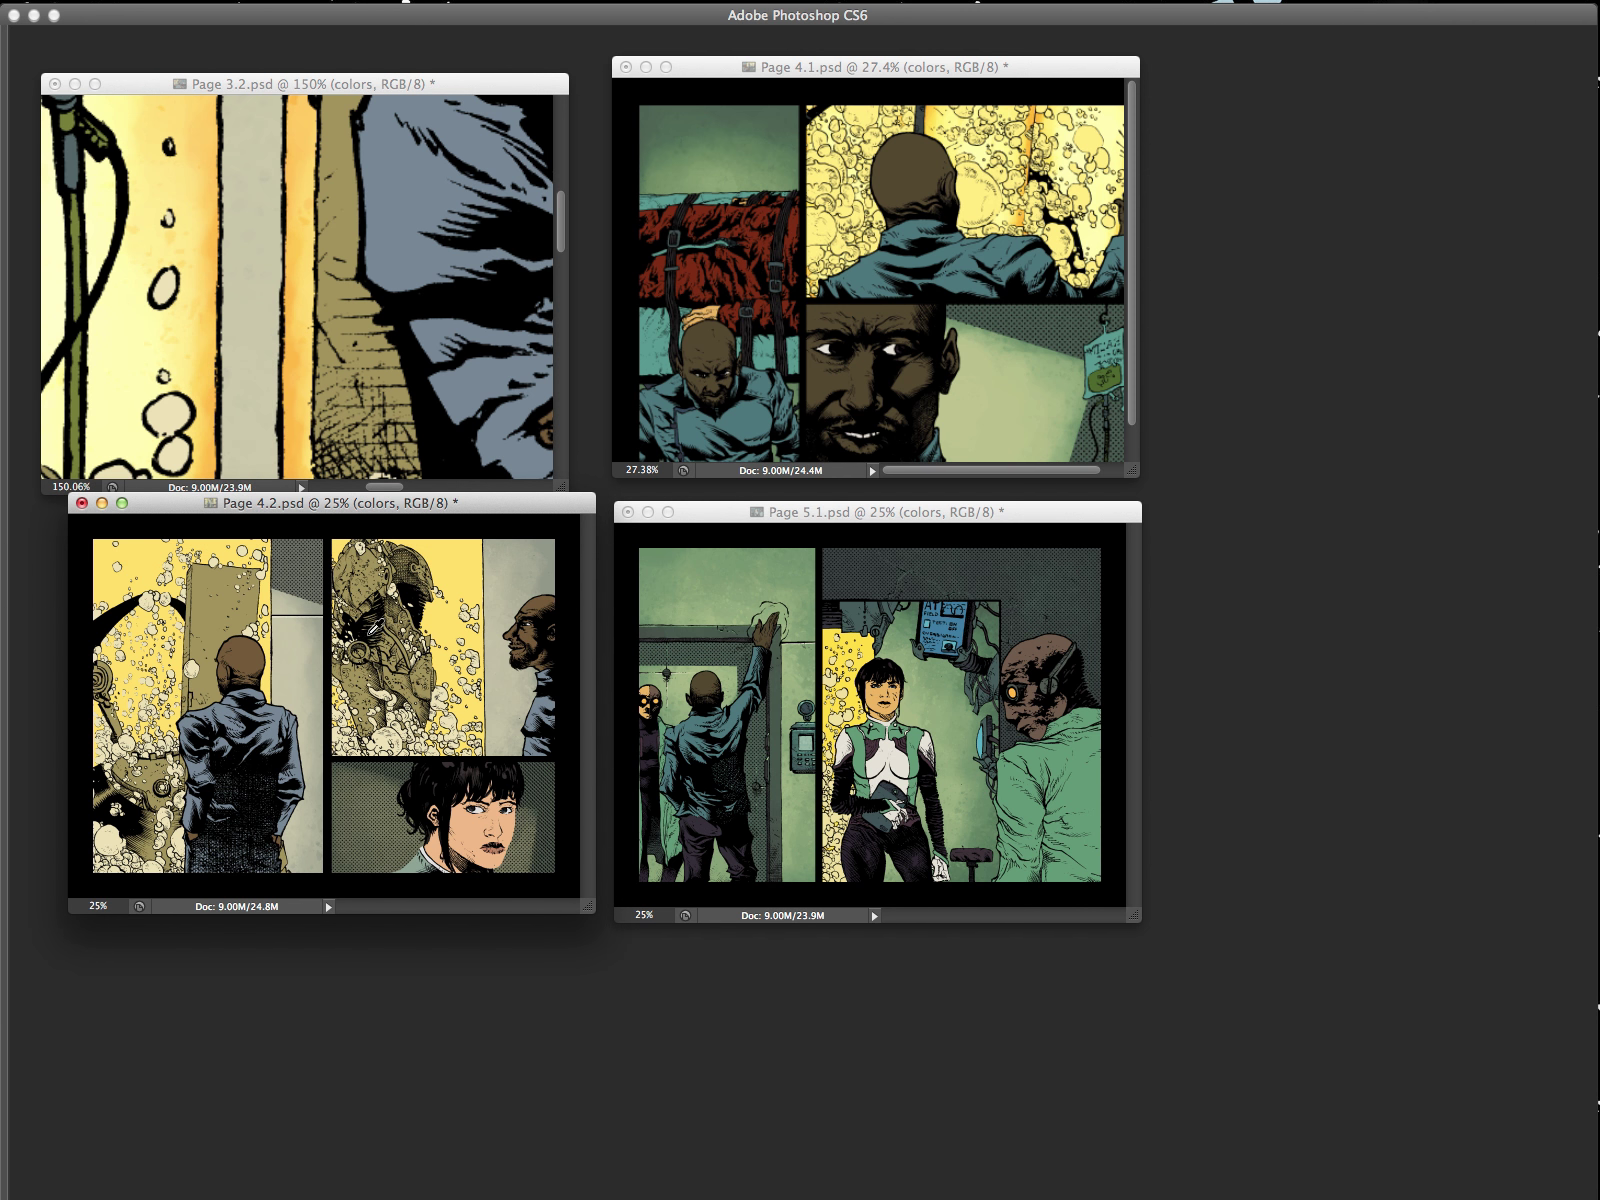
left_click(460, 563)
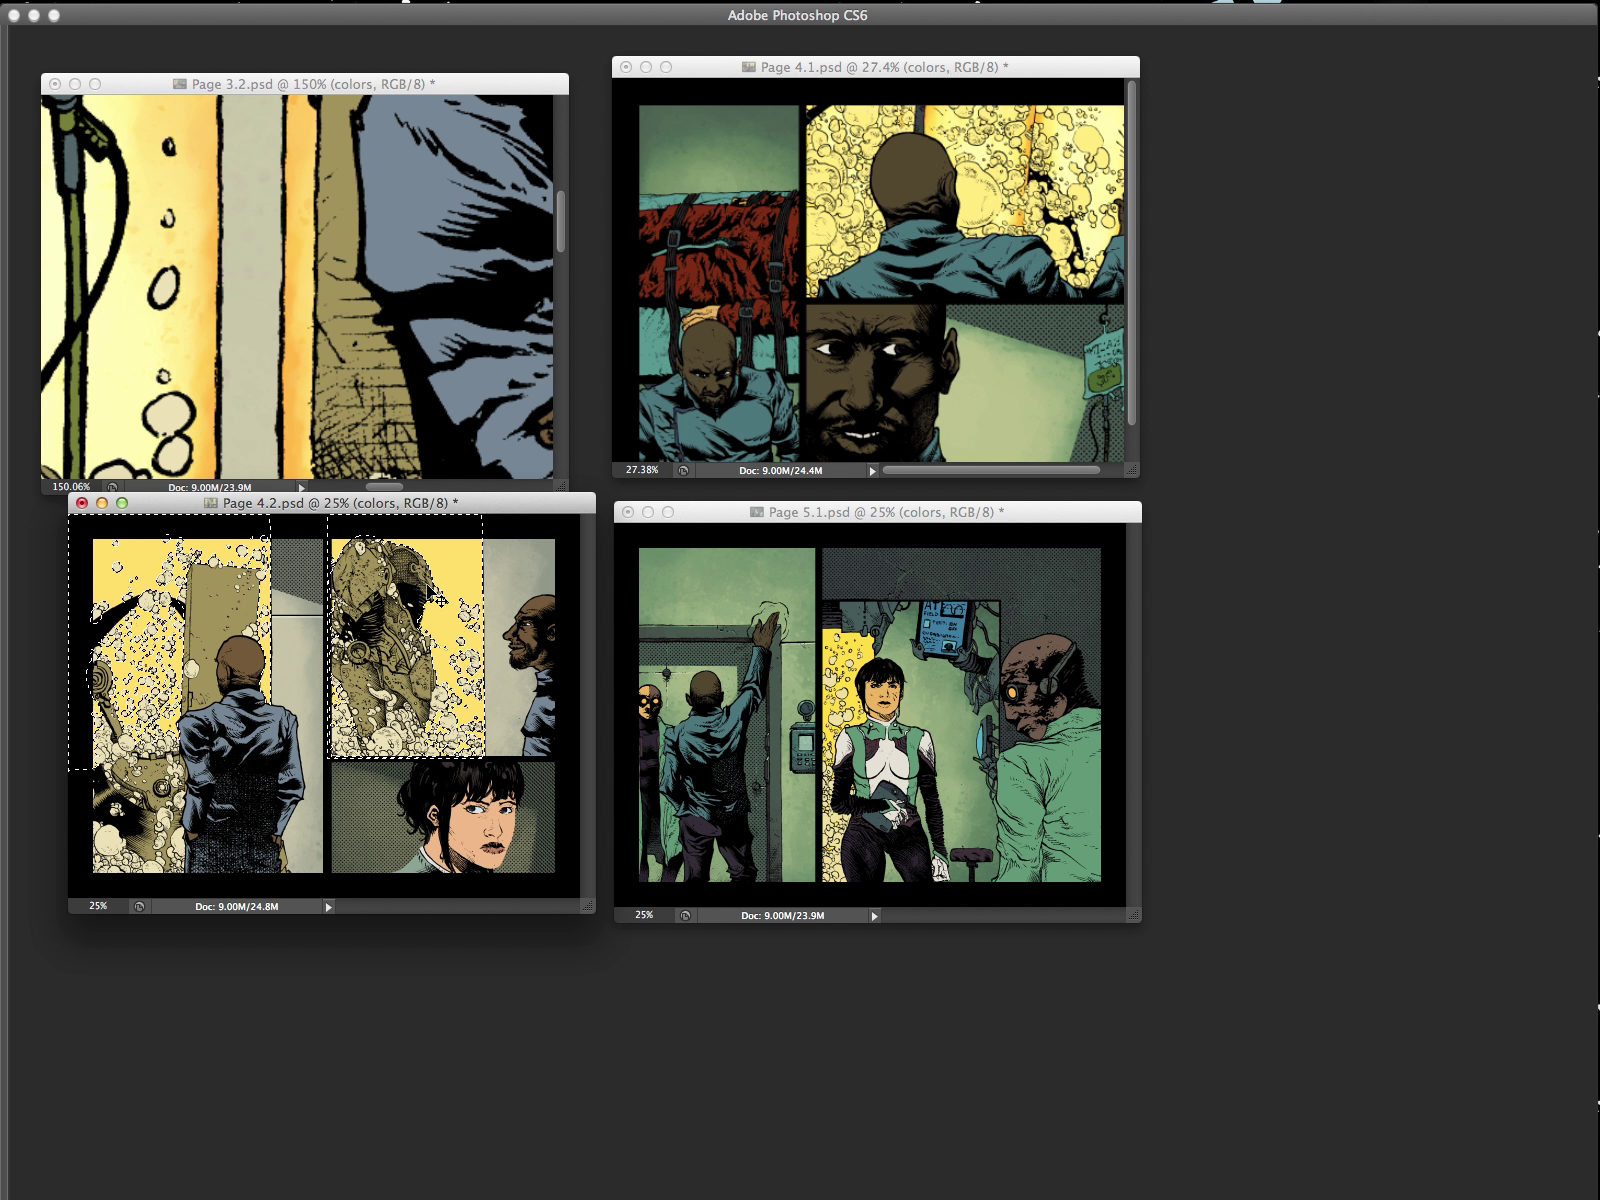
key("alt+BackSpace")
key("f")
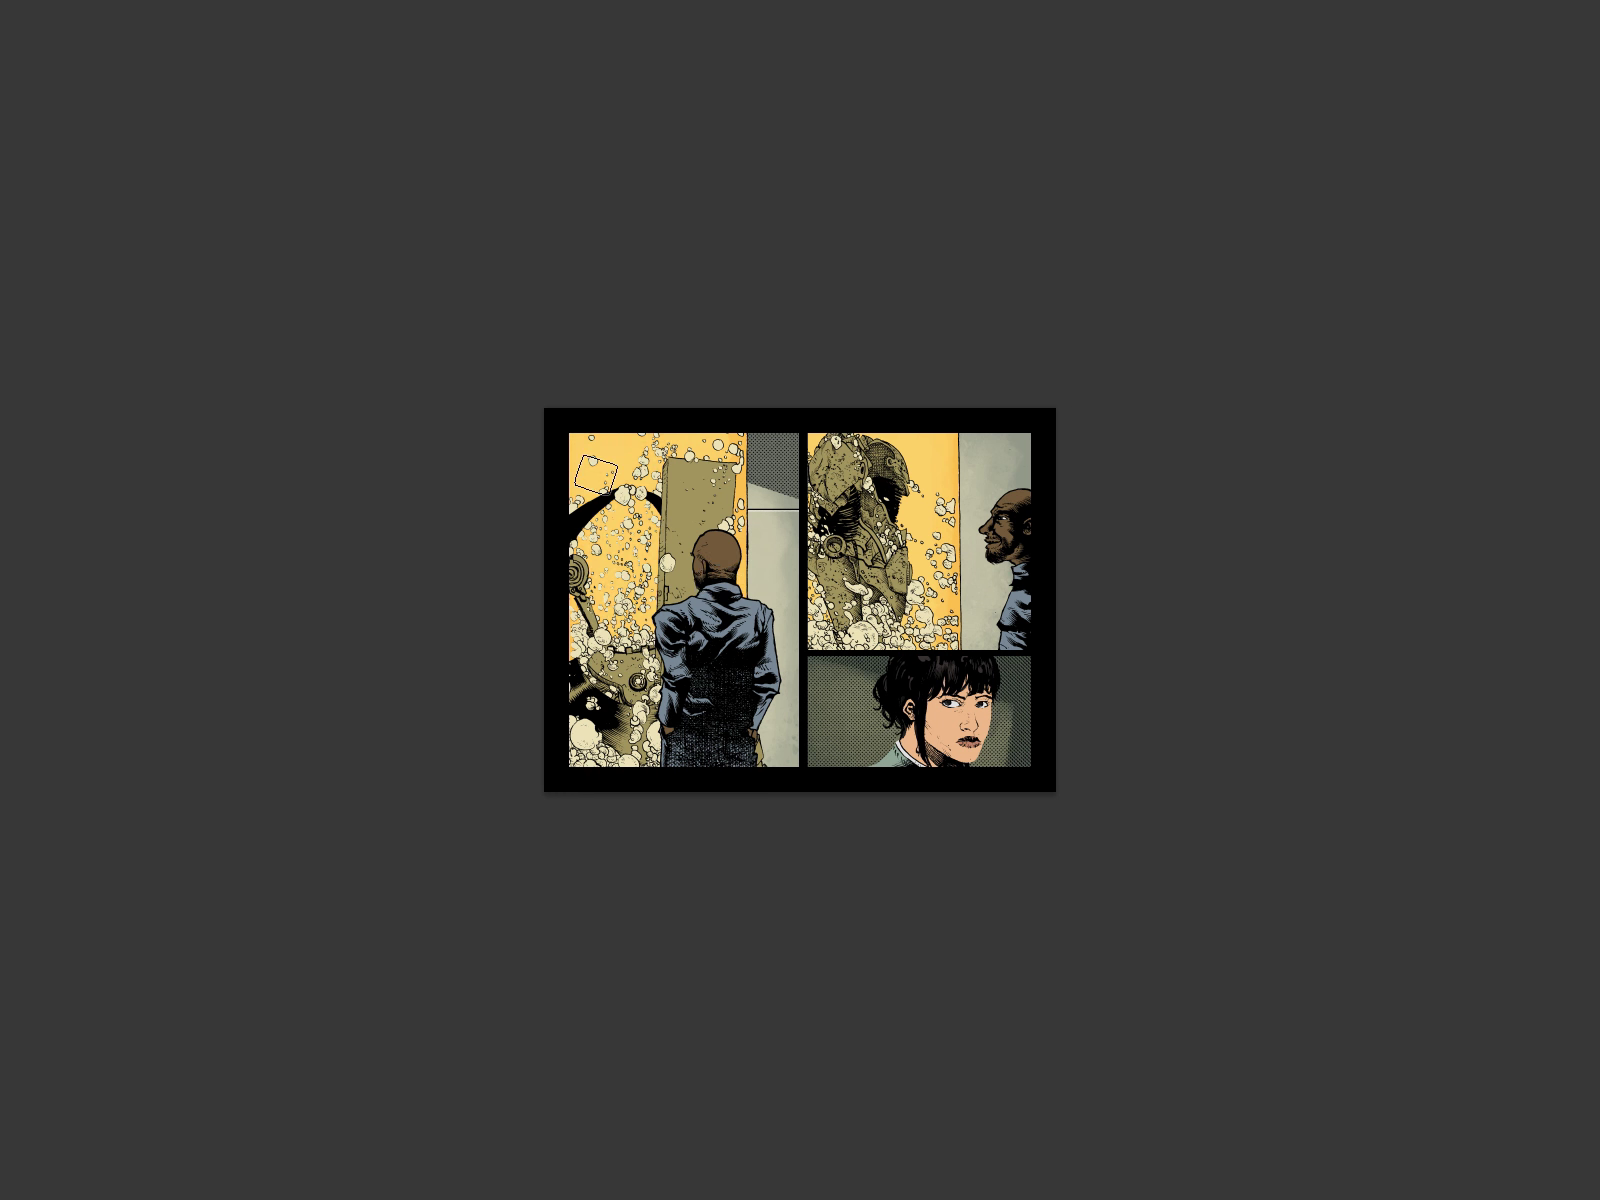
Step: Brush textured light yellow over the tank backgrounds in page 4.2's two upper panels with the 150 px brush, leaving orange along the edges
key("f")
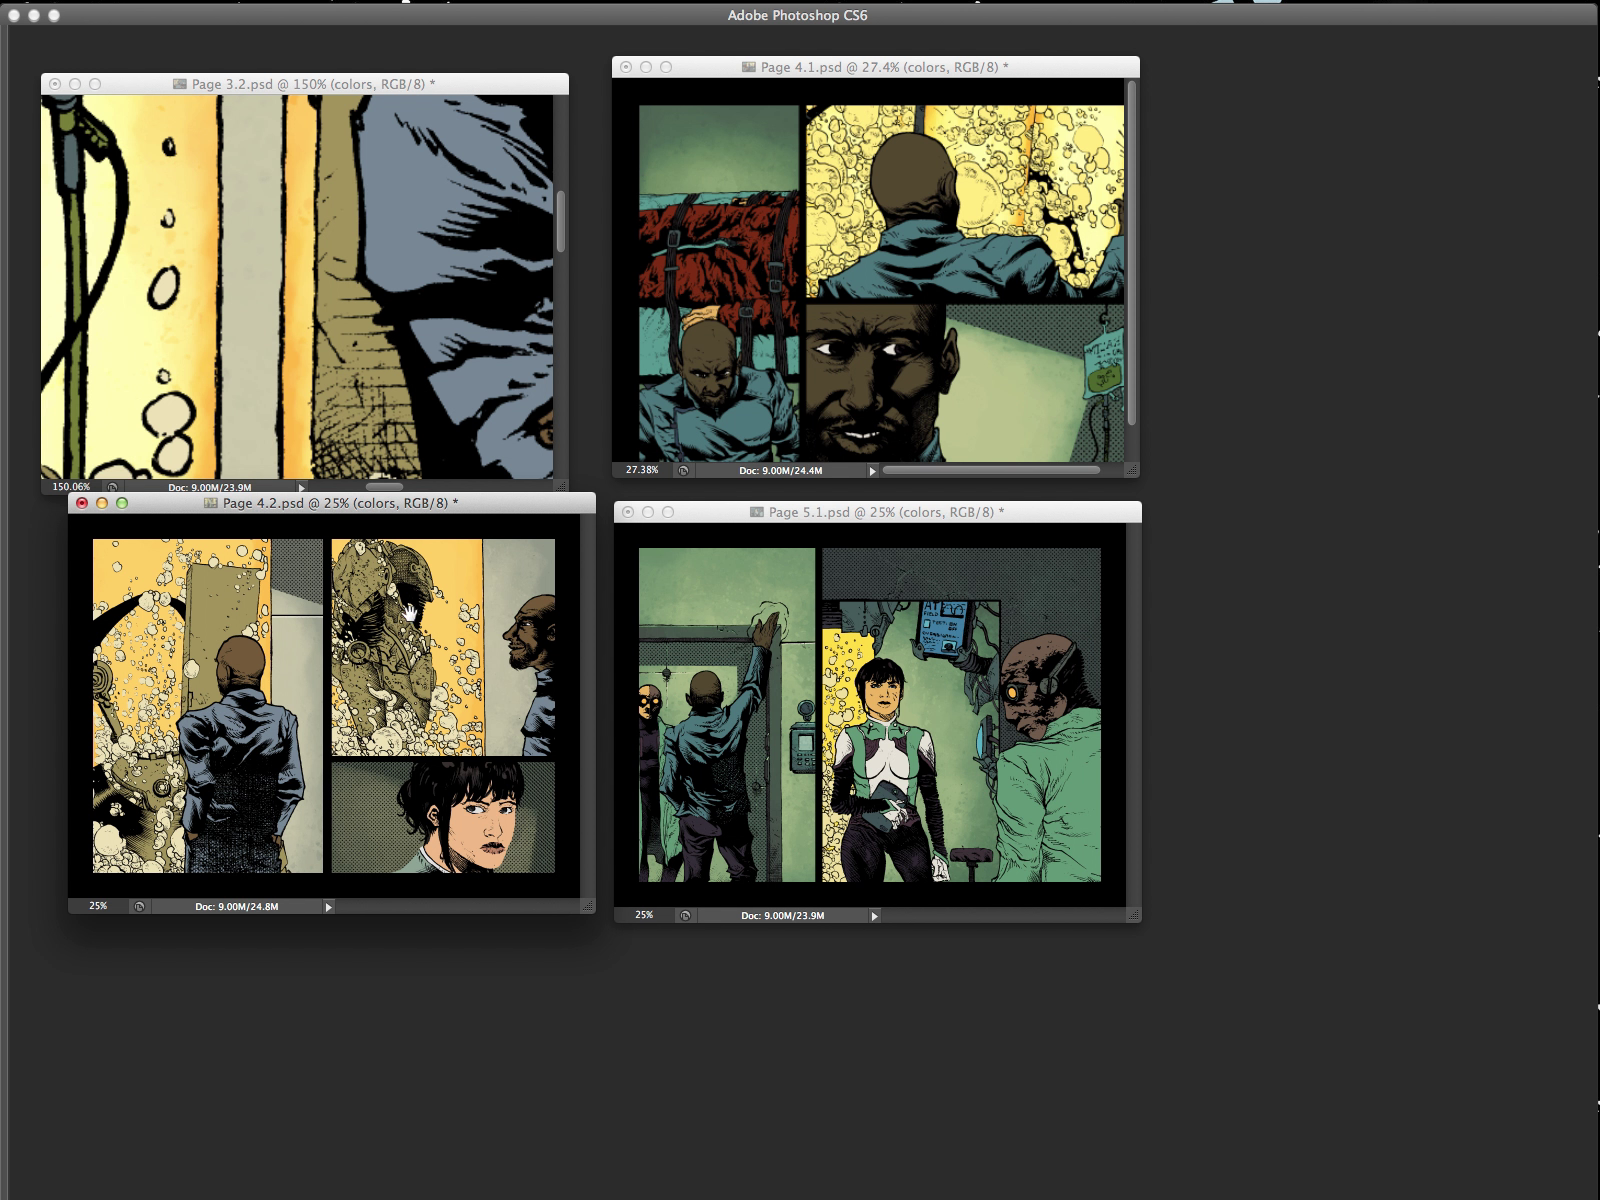
key("f")
key("Tab")
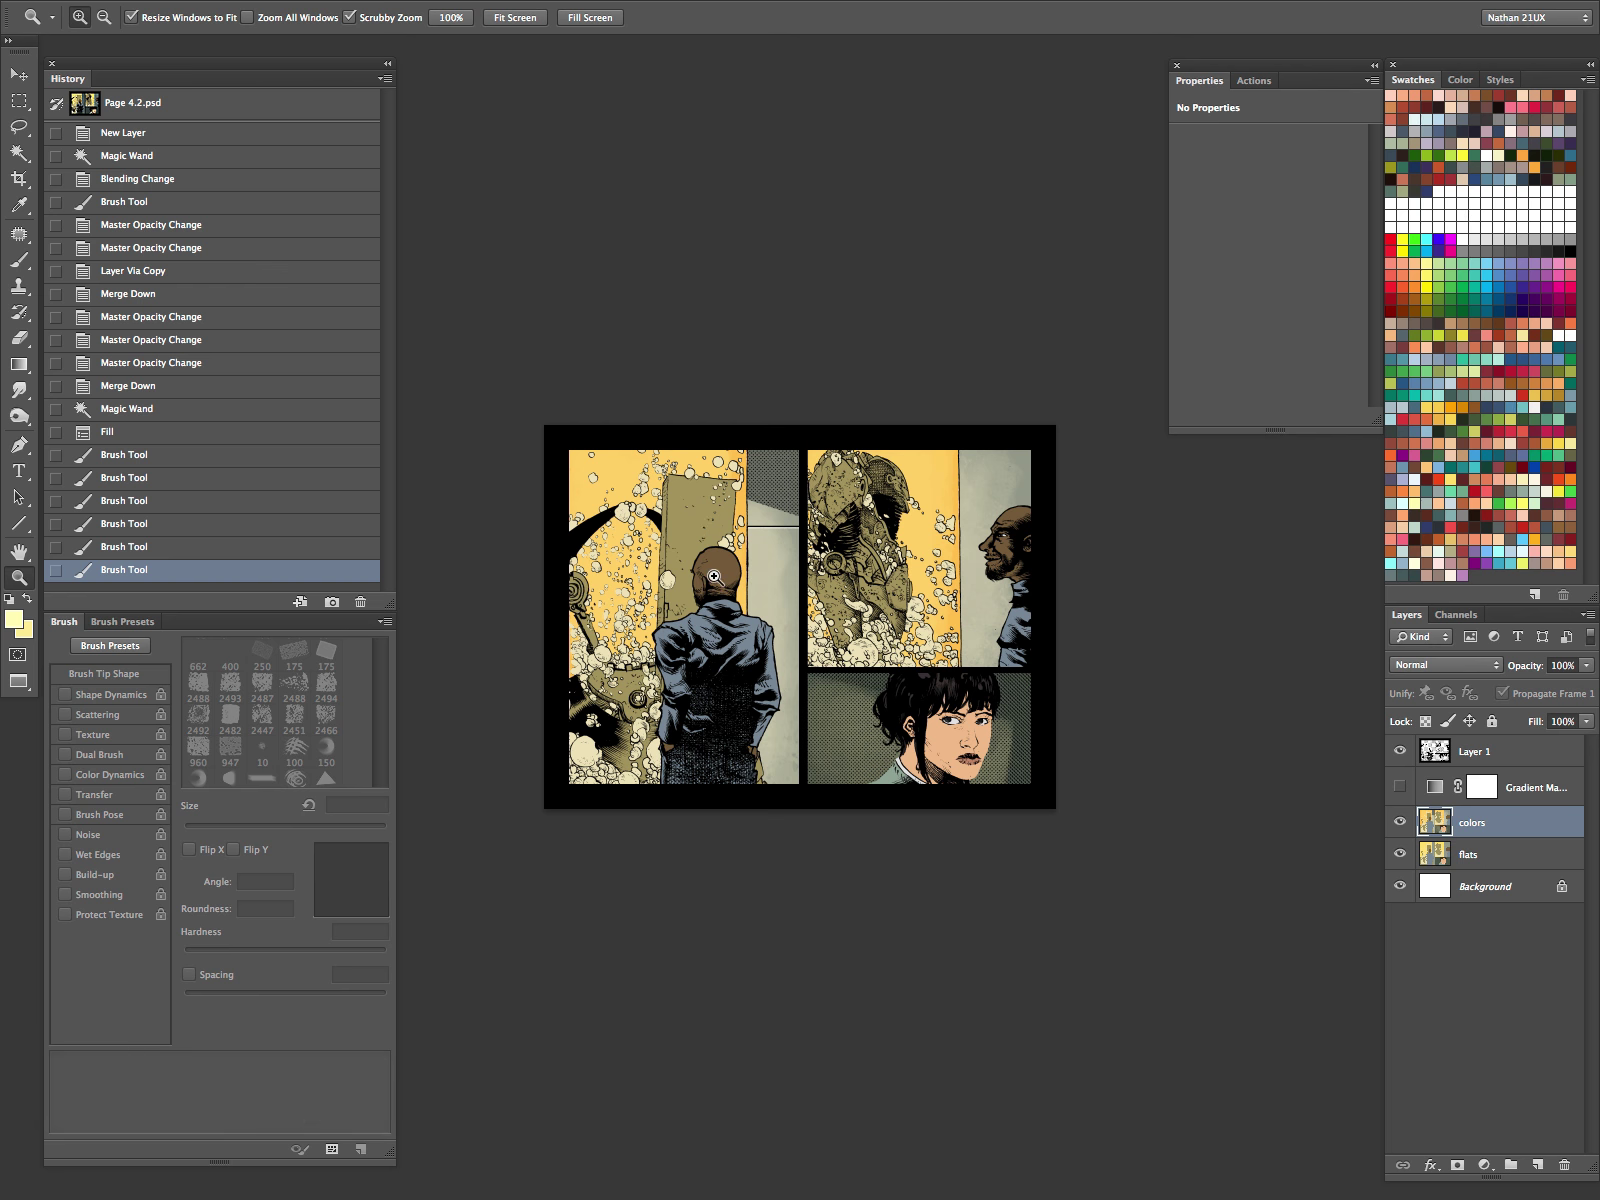
key("b")
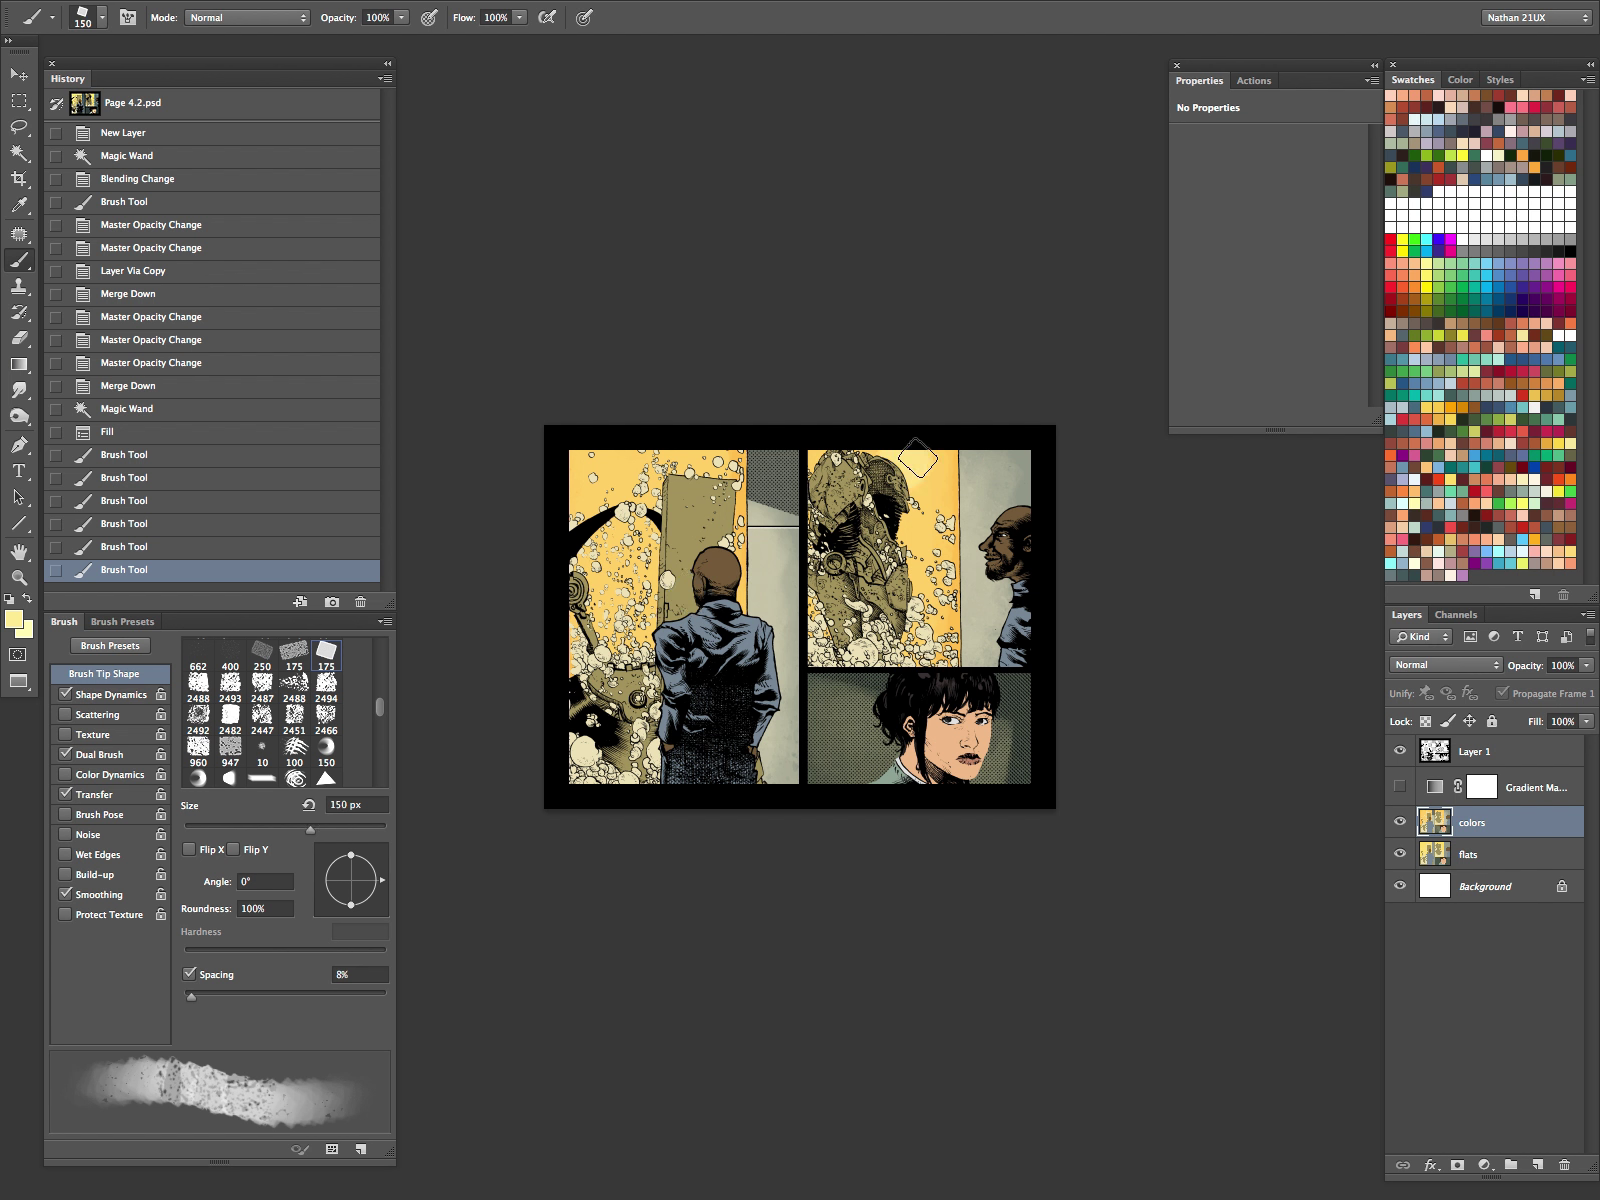
mouse_move(923, 540)
left_mouse_down()
mouse_move(934, 640)
mouse_move(912, 555)
left_mouse_up()
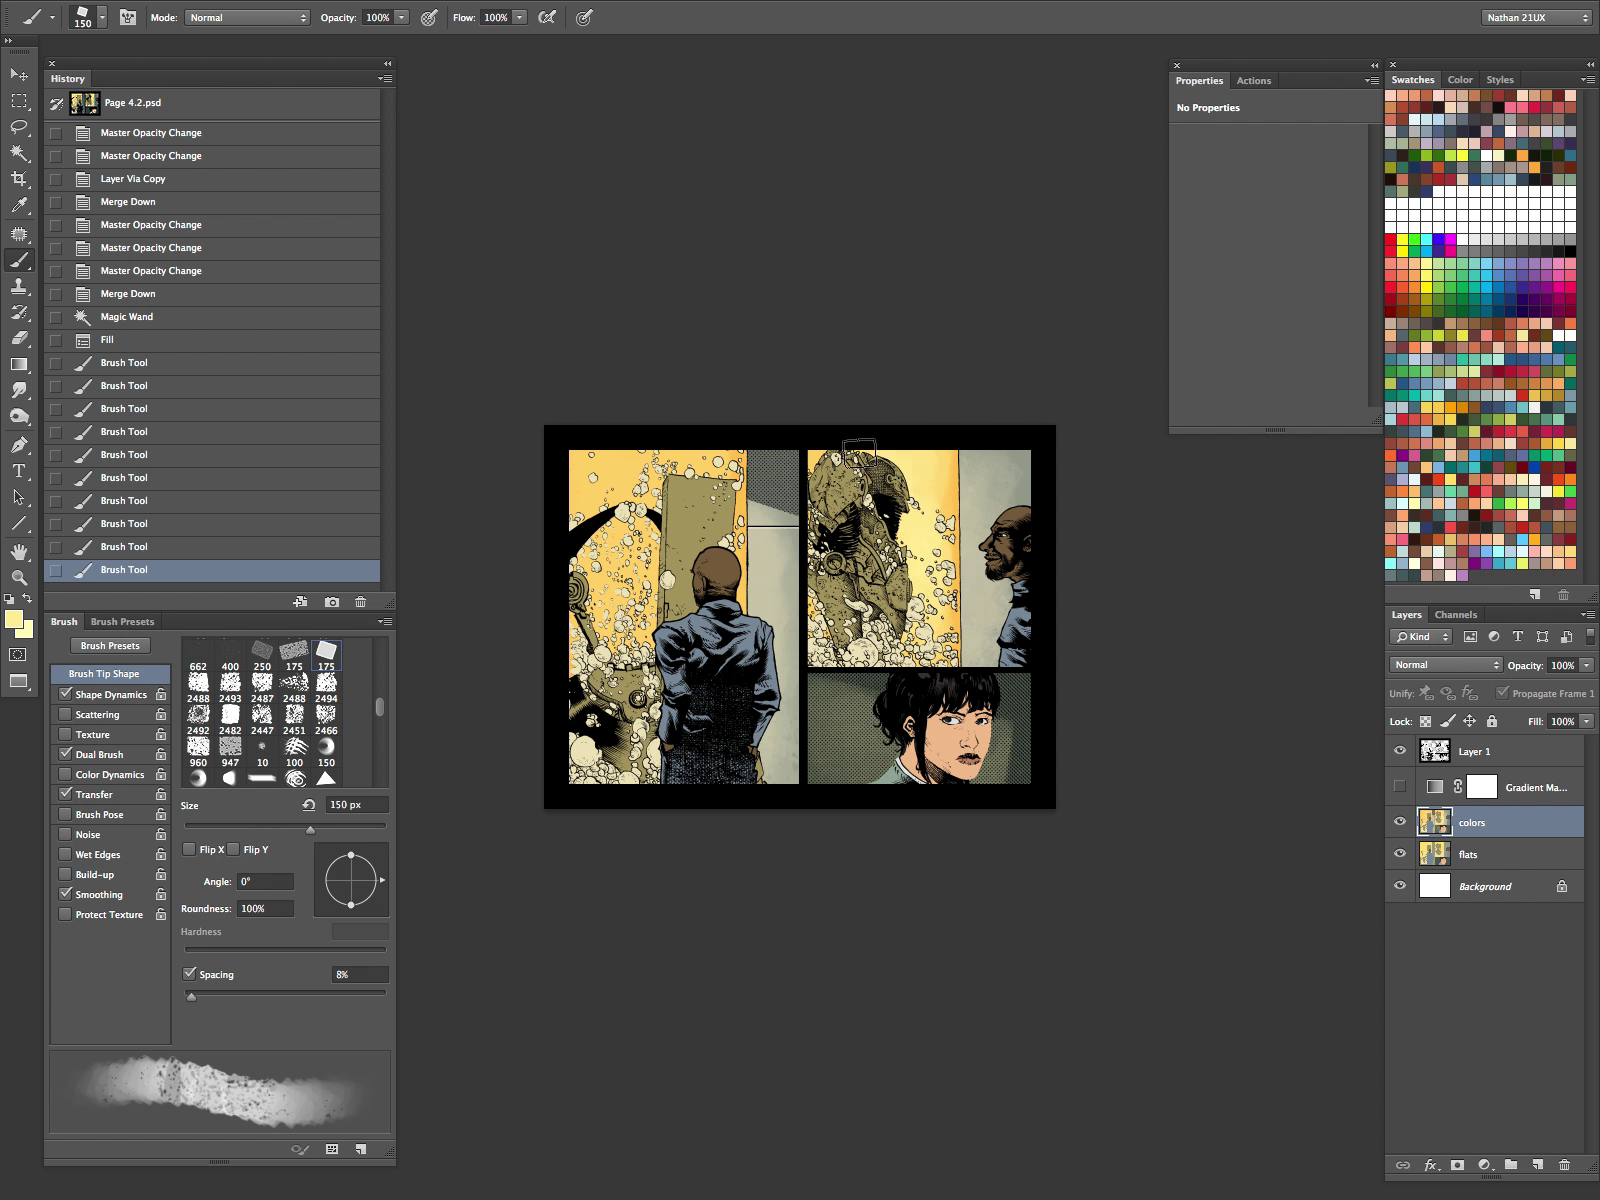
left_click(835, 460)
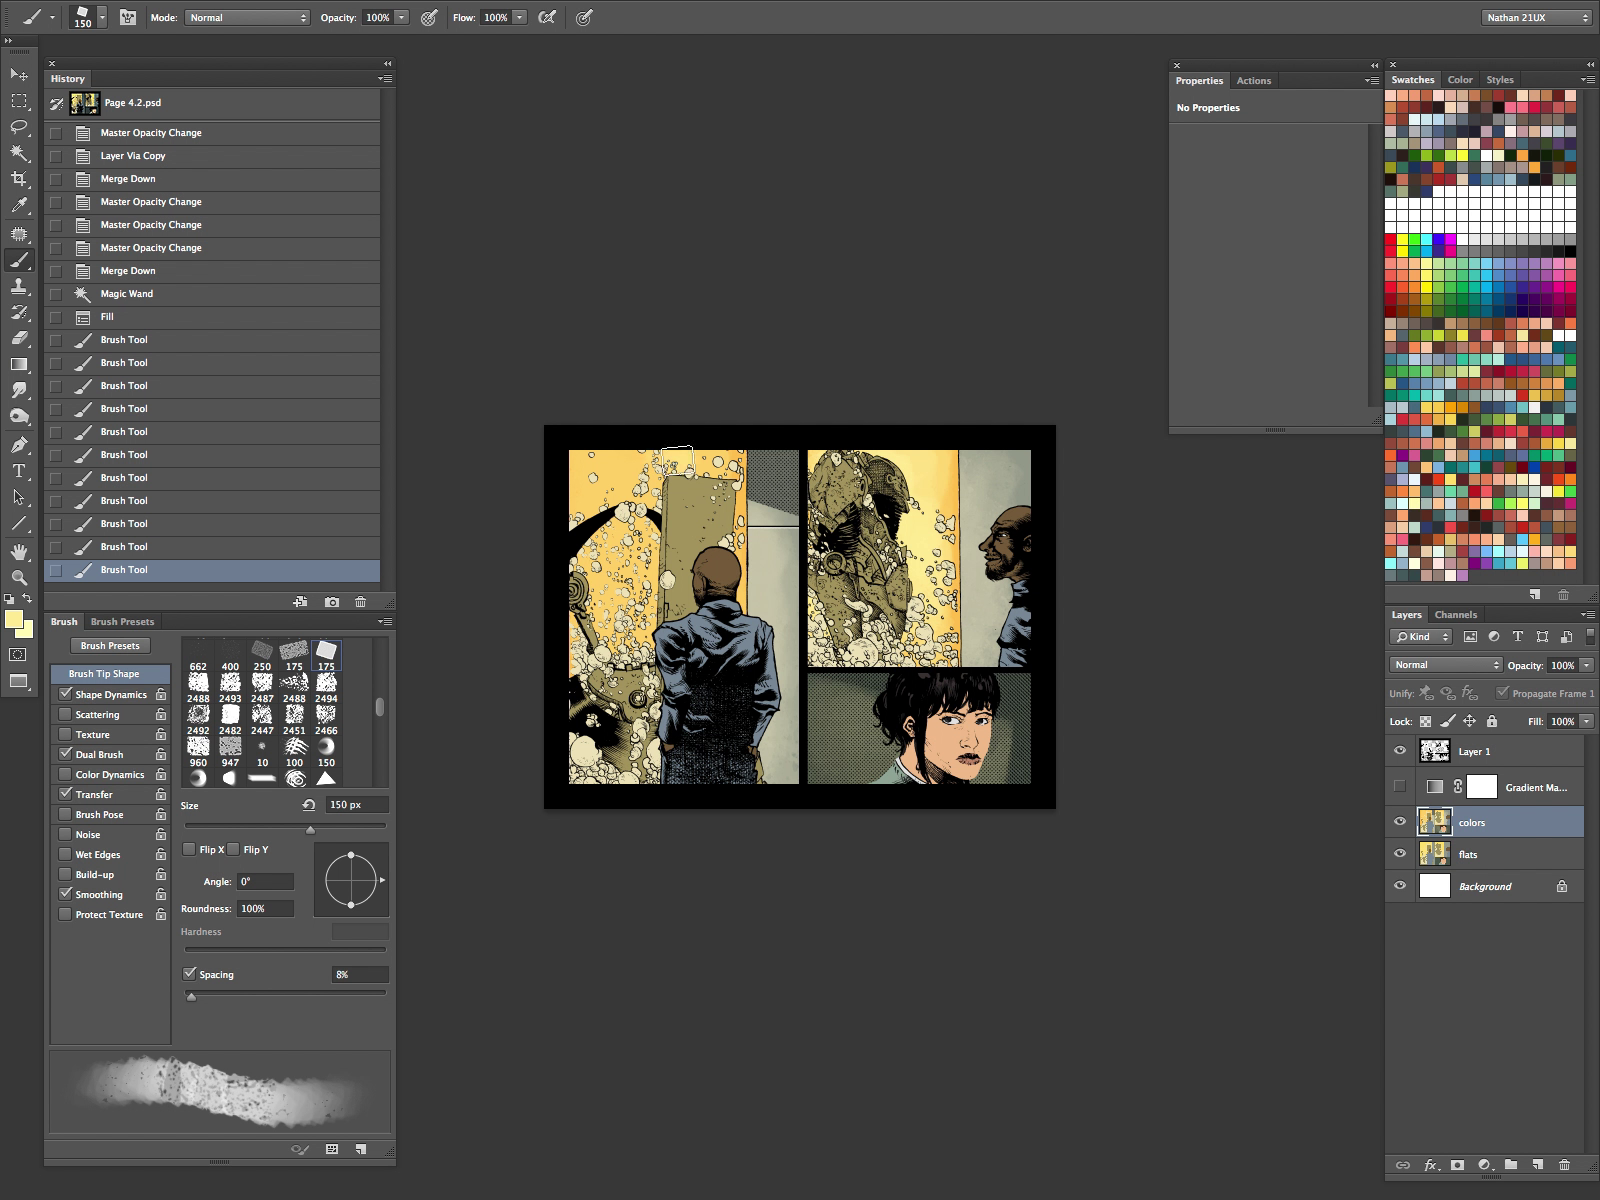
left_click_drag(716, 457, 721, 564)
mouse_move(723, 540)
left_mouse_down()
mouse_move(723, 562)
mouse_move(722, 500)
left_mouse_up()
mouse_move(712, 460)
left_mouse_down()
mouse_move(690, 458)
mouse_move(655, 620)
mouse_move(617, 636)
mouse_move(593, 451)
mouse_move(620, 450)
mouse_move(602, 670)
mouse_move(700, 656)
left_mouse_up()
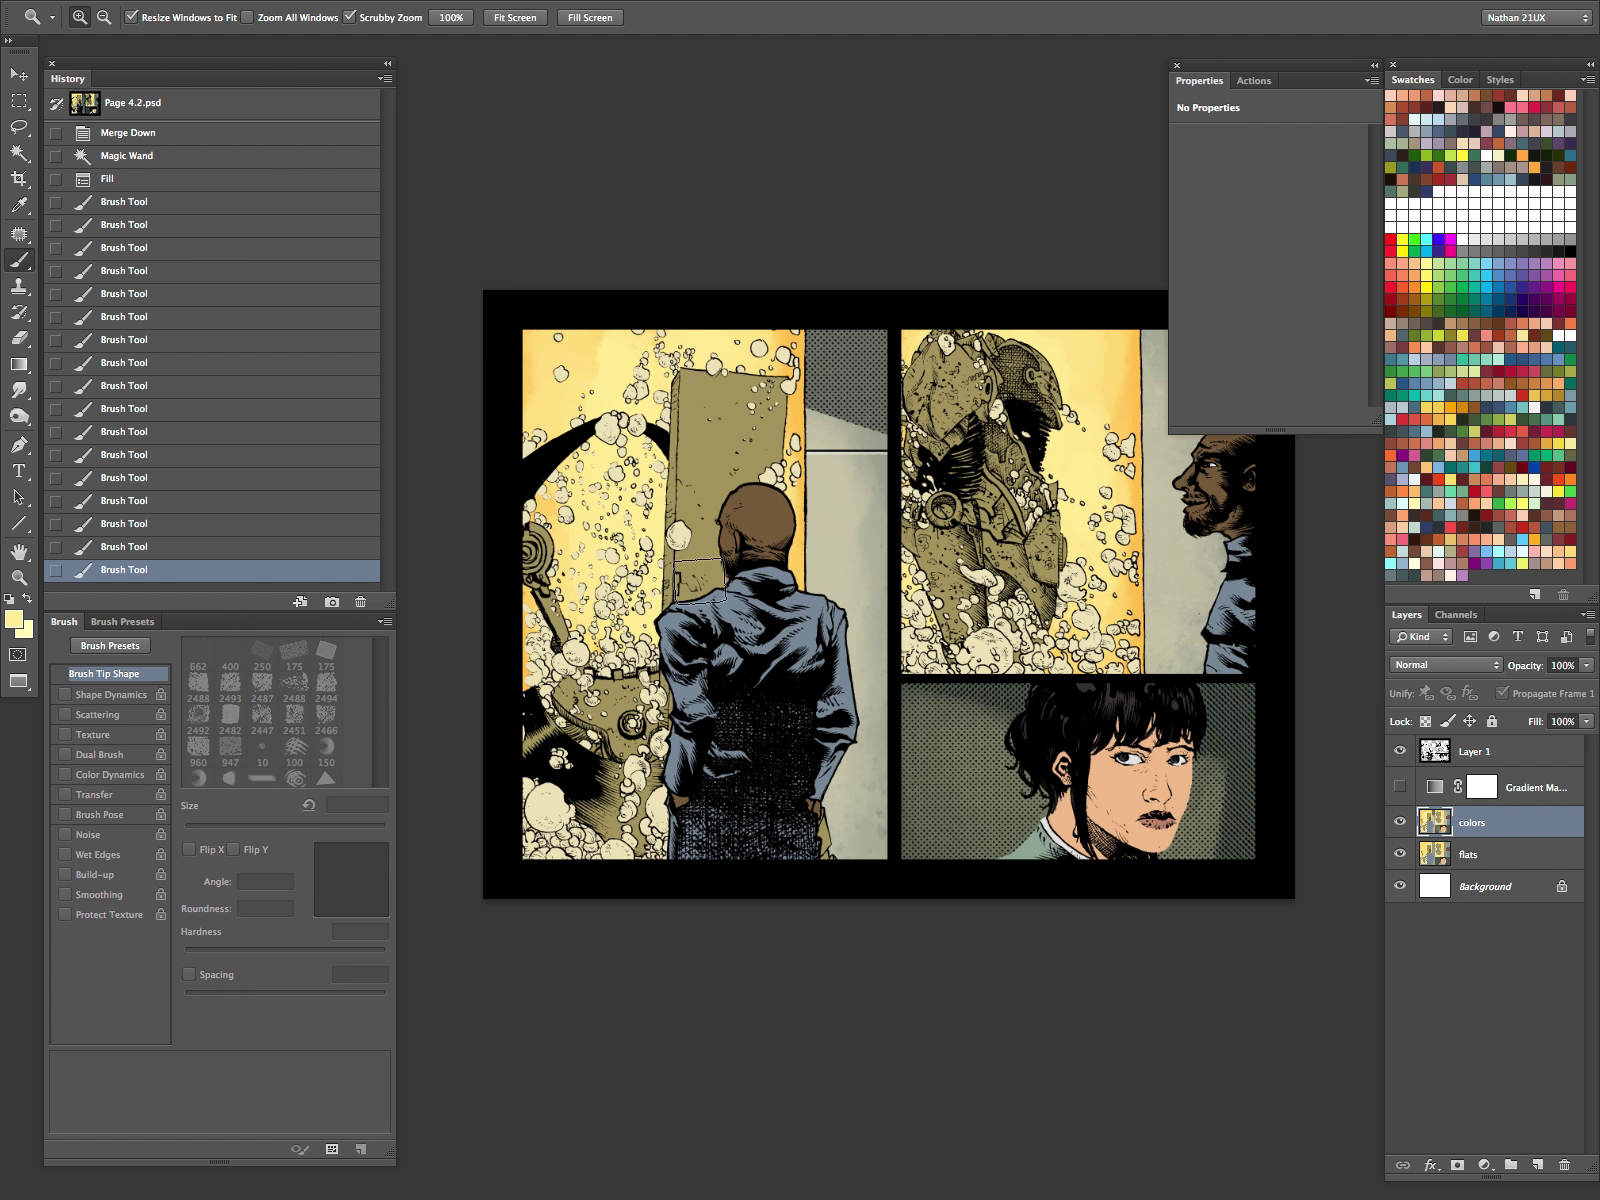
Step: Brush pale yellow over the first panel's tank on page 4.2 to brighten its glow, and return the page to a floating window
mouse_move(590, 335)
left_mouse_down()
mouse_move(554, 345)
mouse_move(545, 378)
left_mouse_up()
left_click_drag(542, 592, 545, 635)
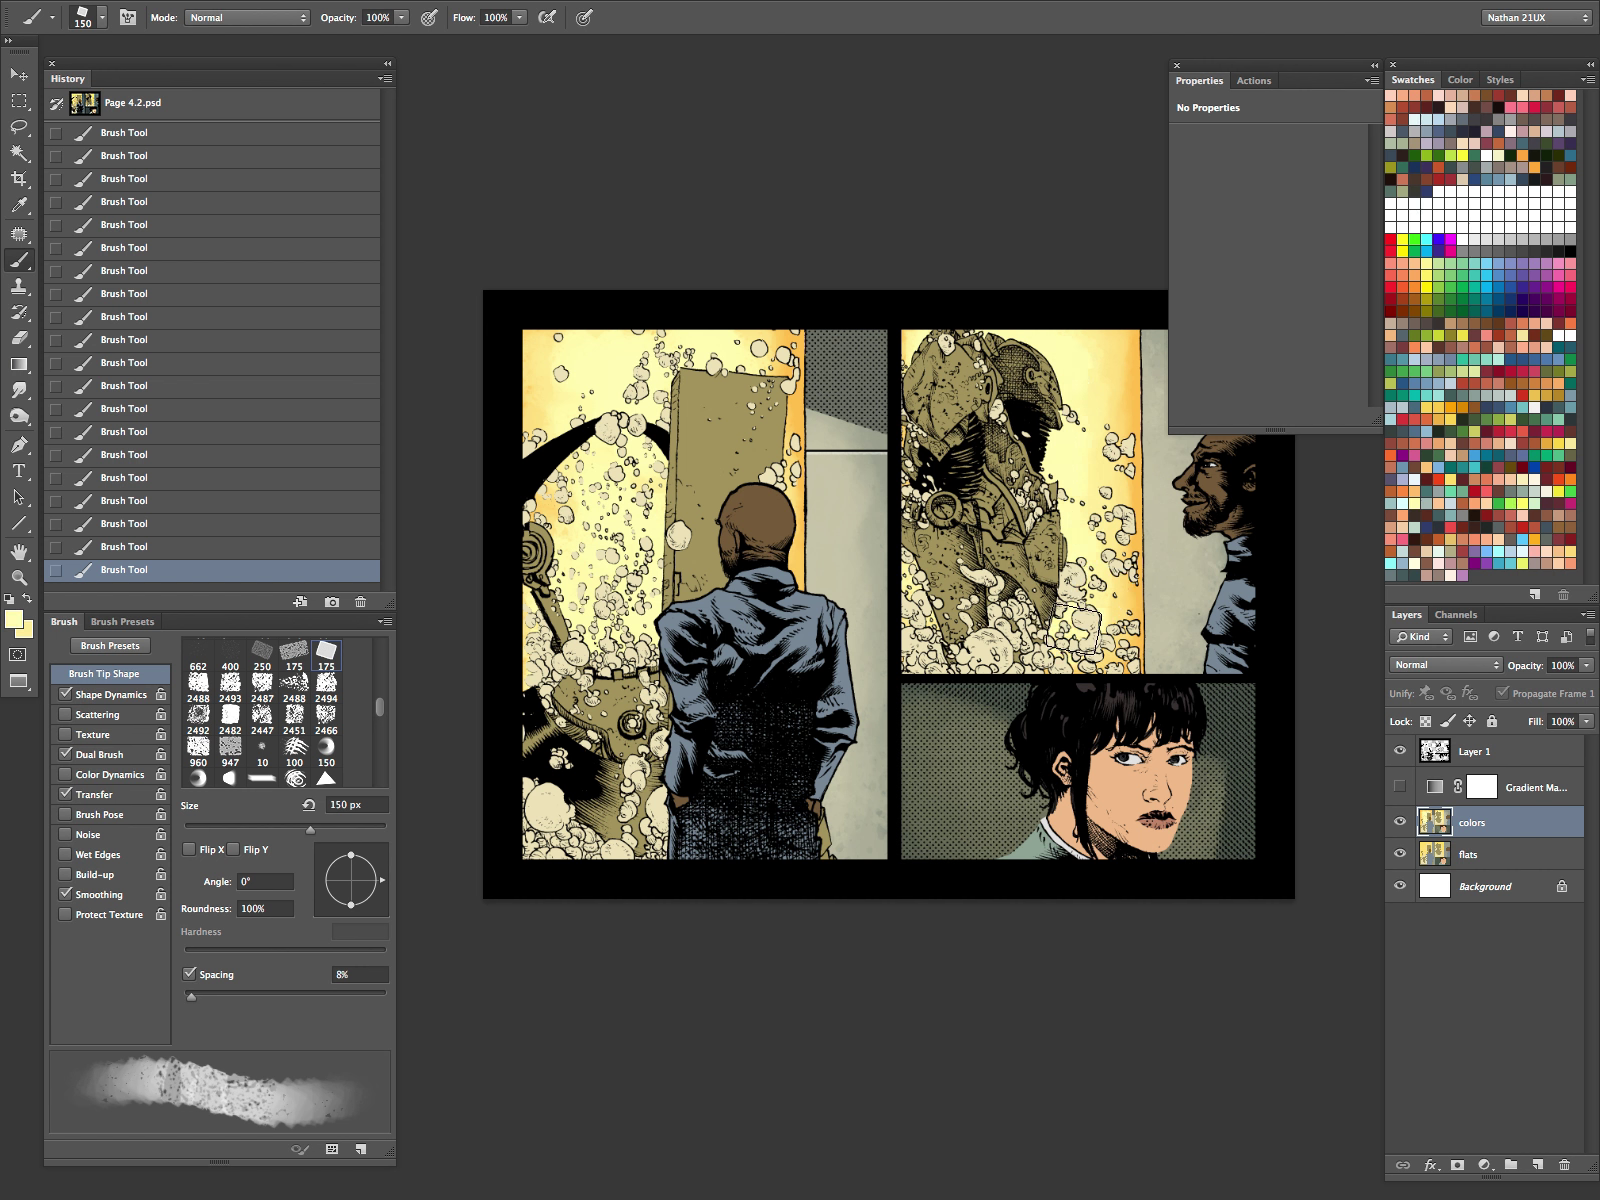
key("f")
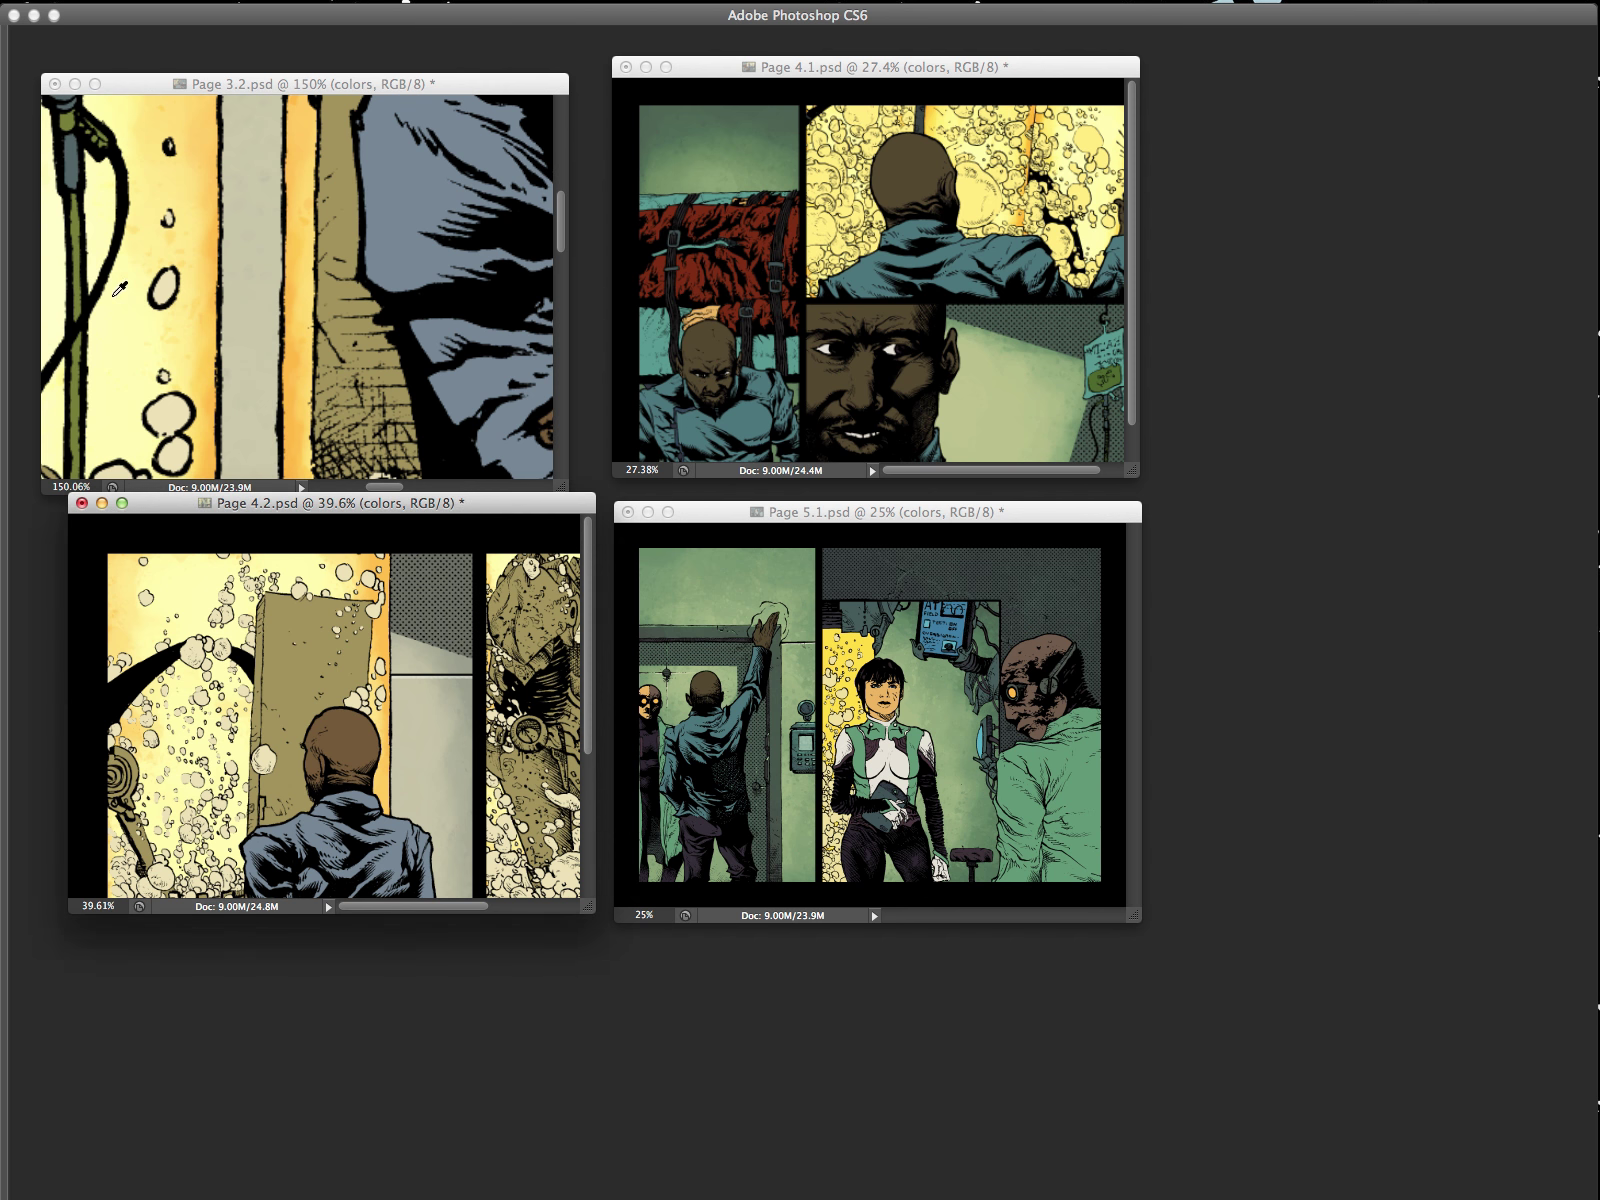
Step: Sample the pale yellow from the glowing tank background on page 3.2
left_click(120, 290)
scroll(140, 250, "left", 5)
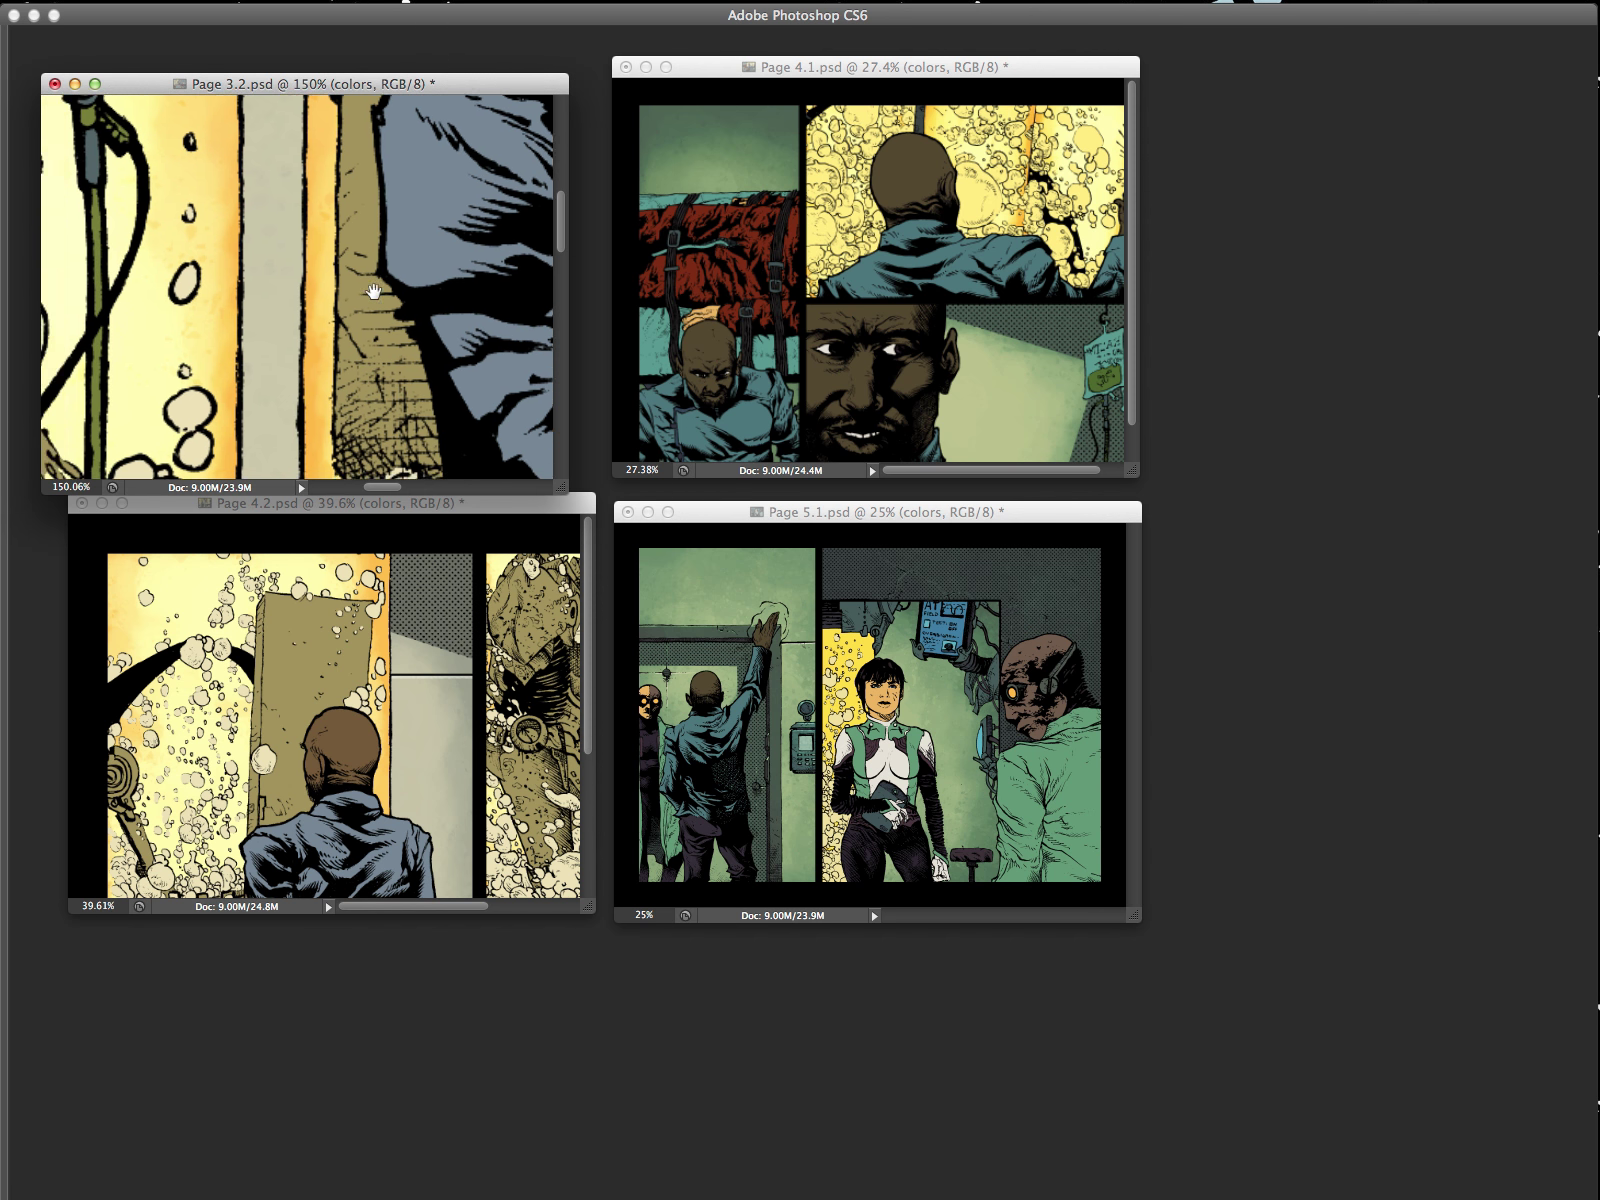
left_click(146, 224, "alt")
left_click(1022, 606)
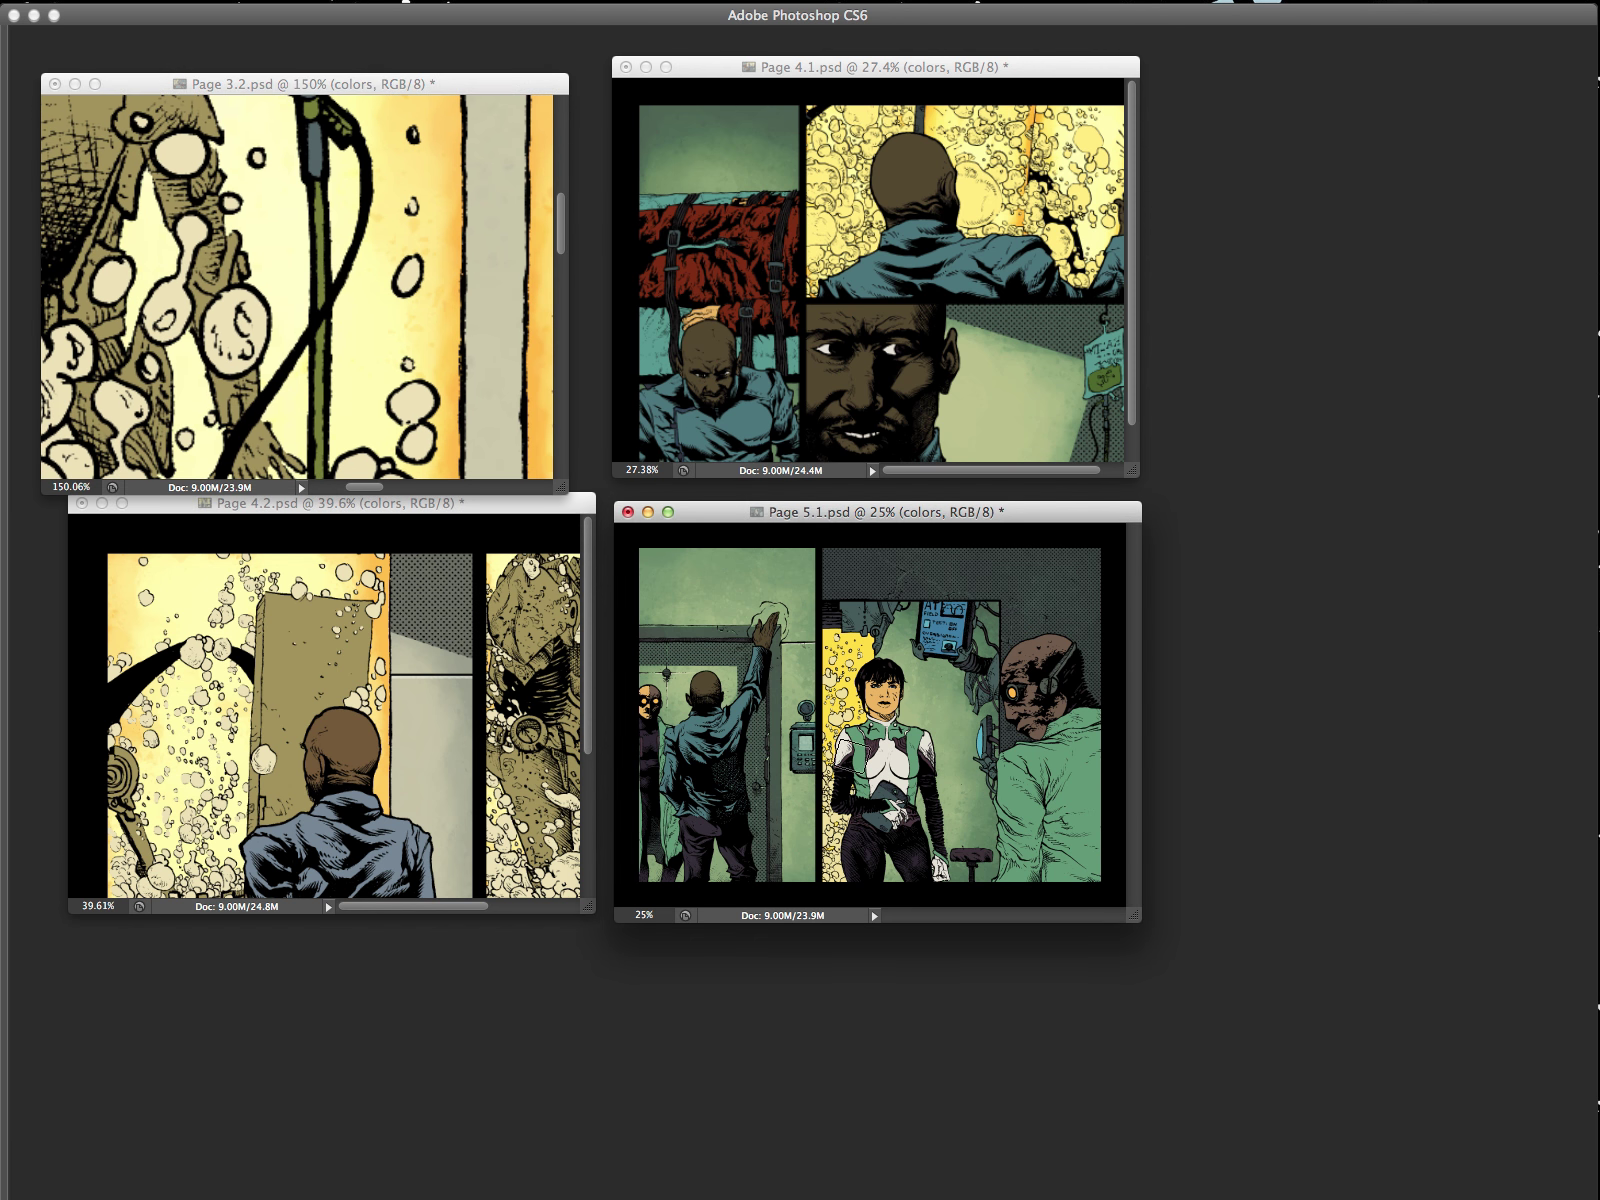
Step: Show the gradient map on page 4.2 to check the recolored tanks, and compare the page zoomed out beside the others
left_click(467, 534)
key("f")
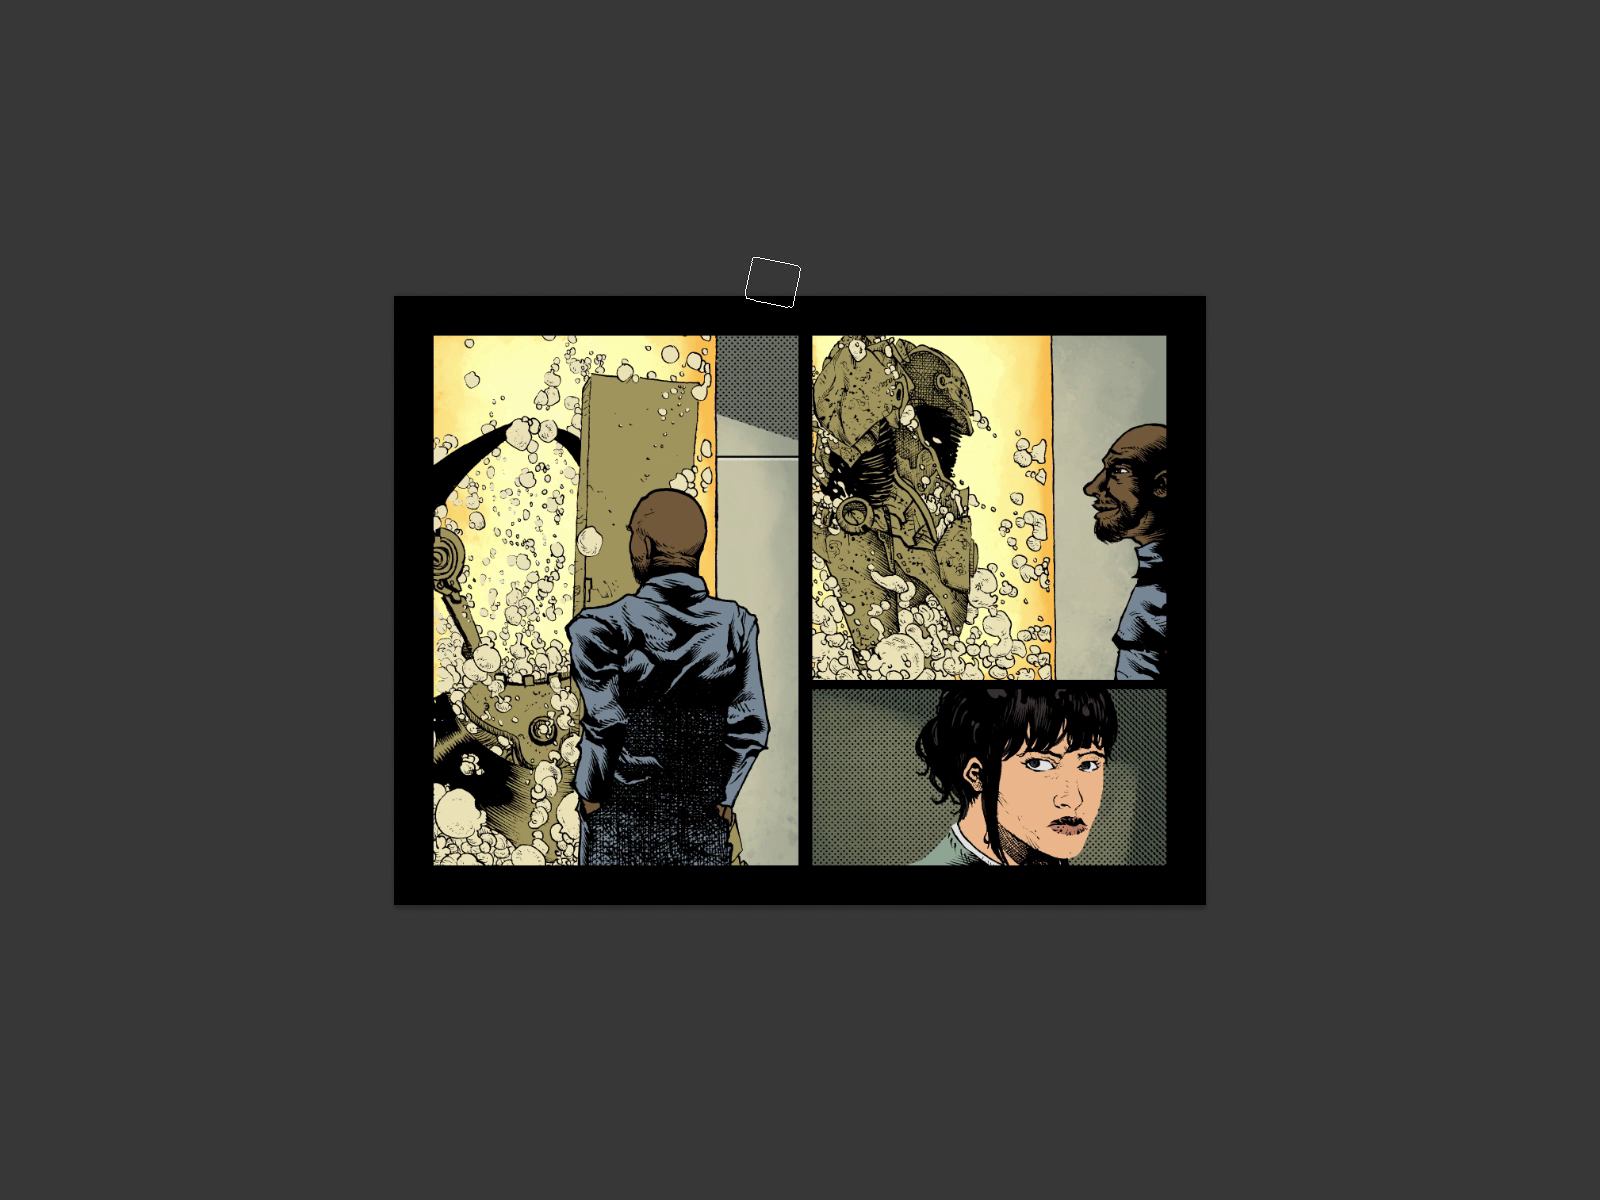
key("Tab")
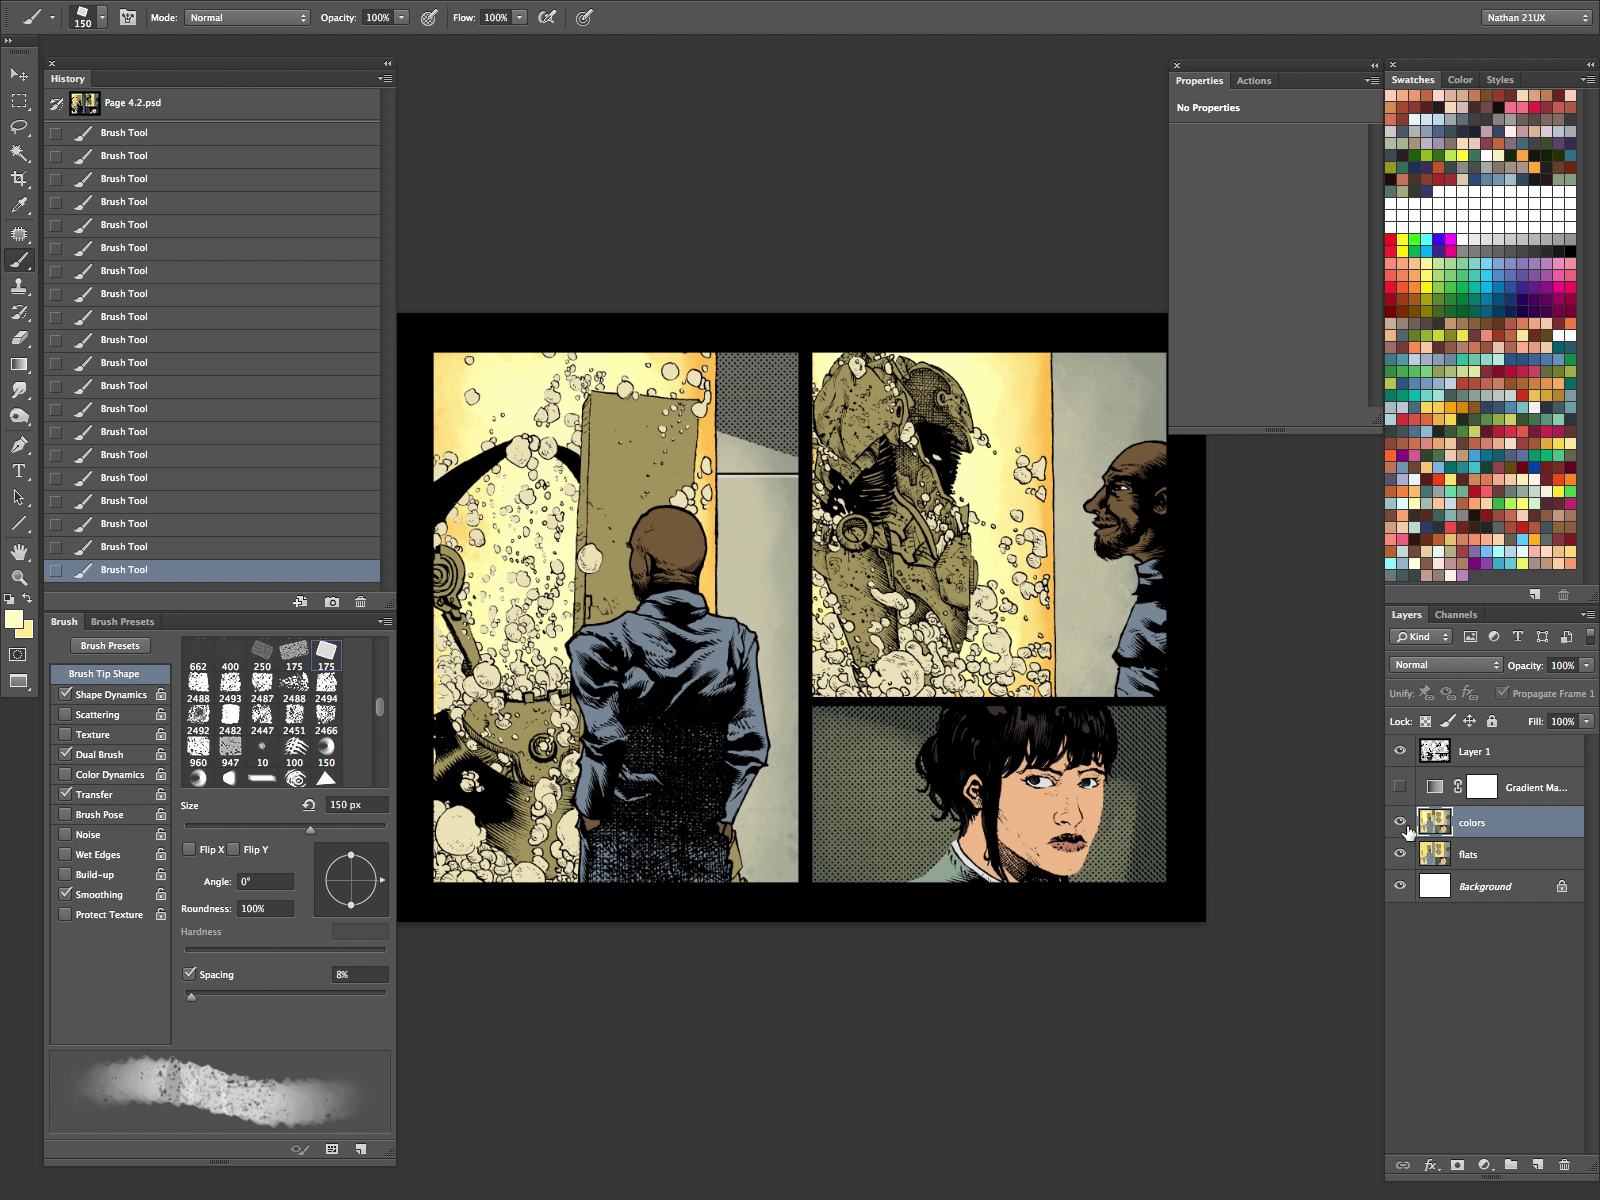
left_click(1400, 787)
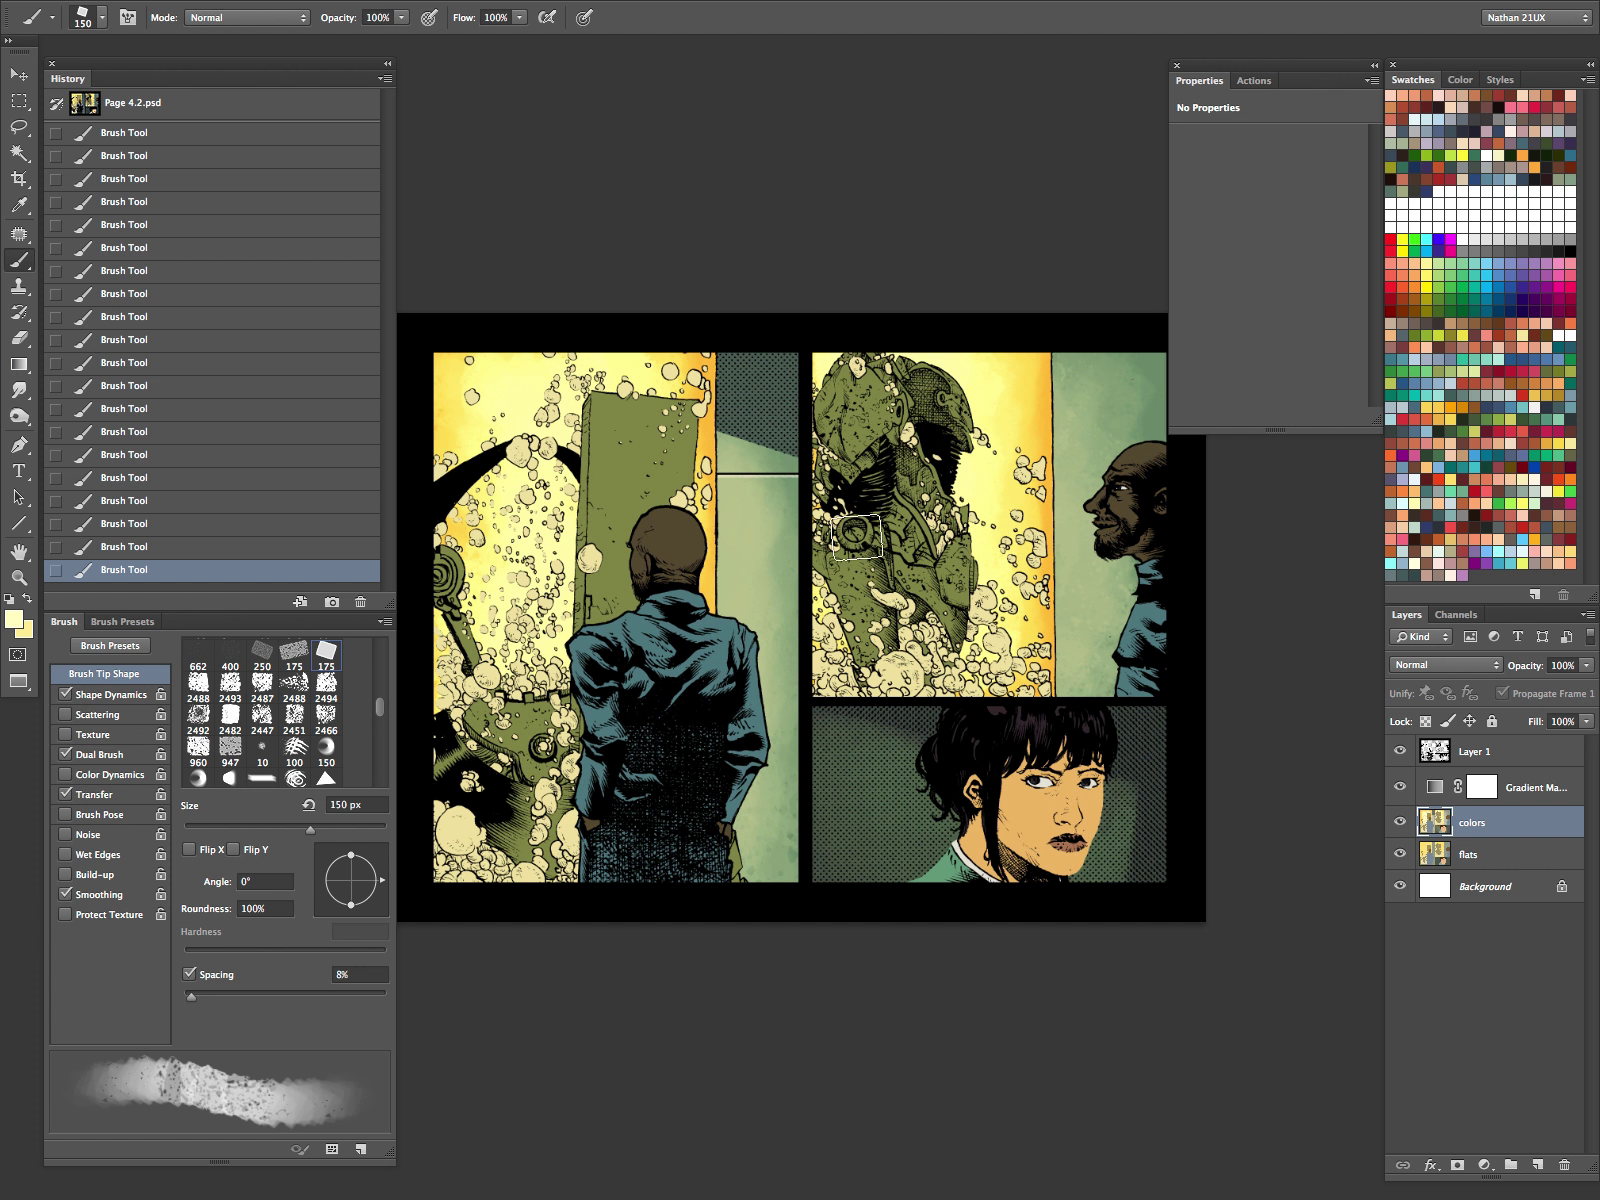
key("z")
left_click(829, 617, "alt")
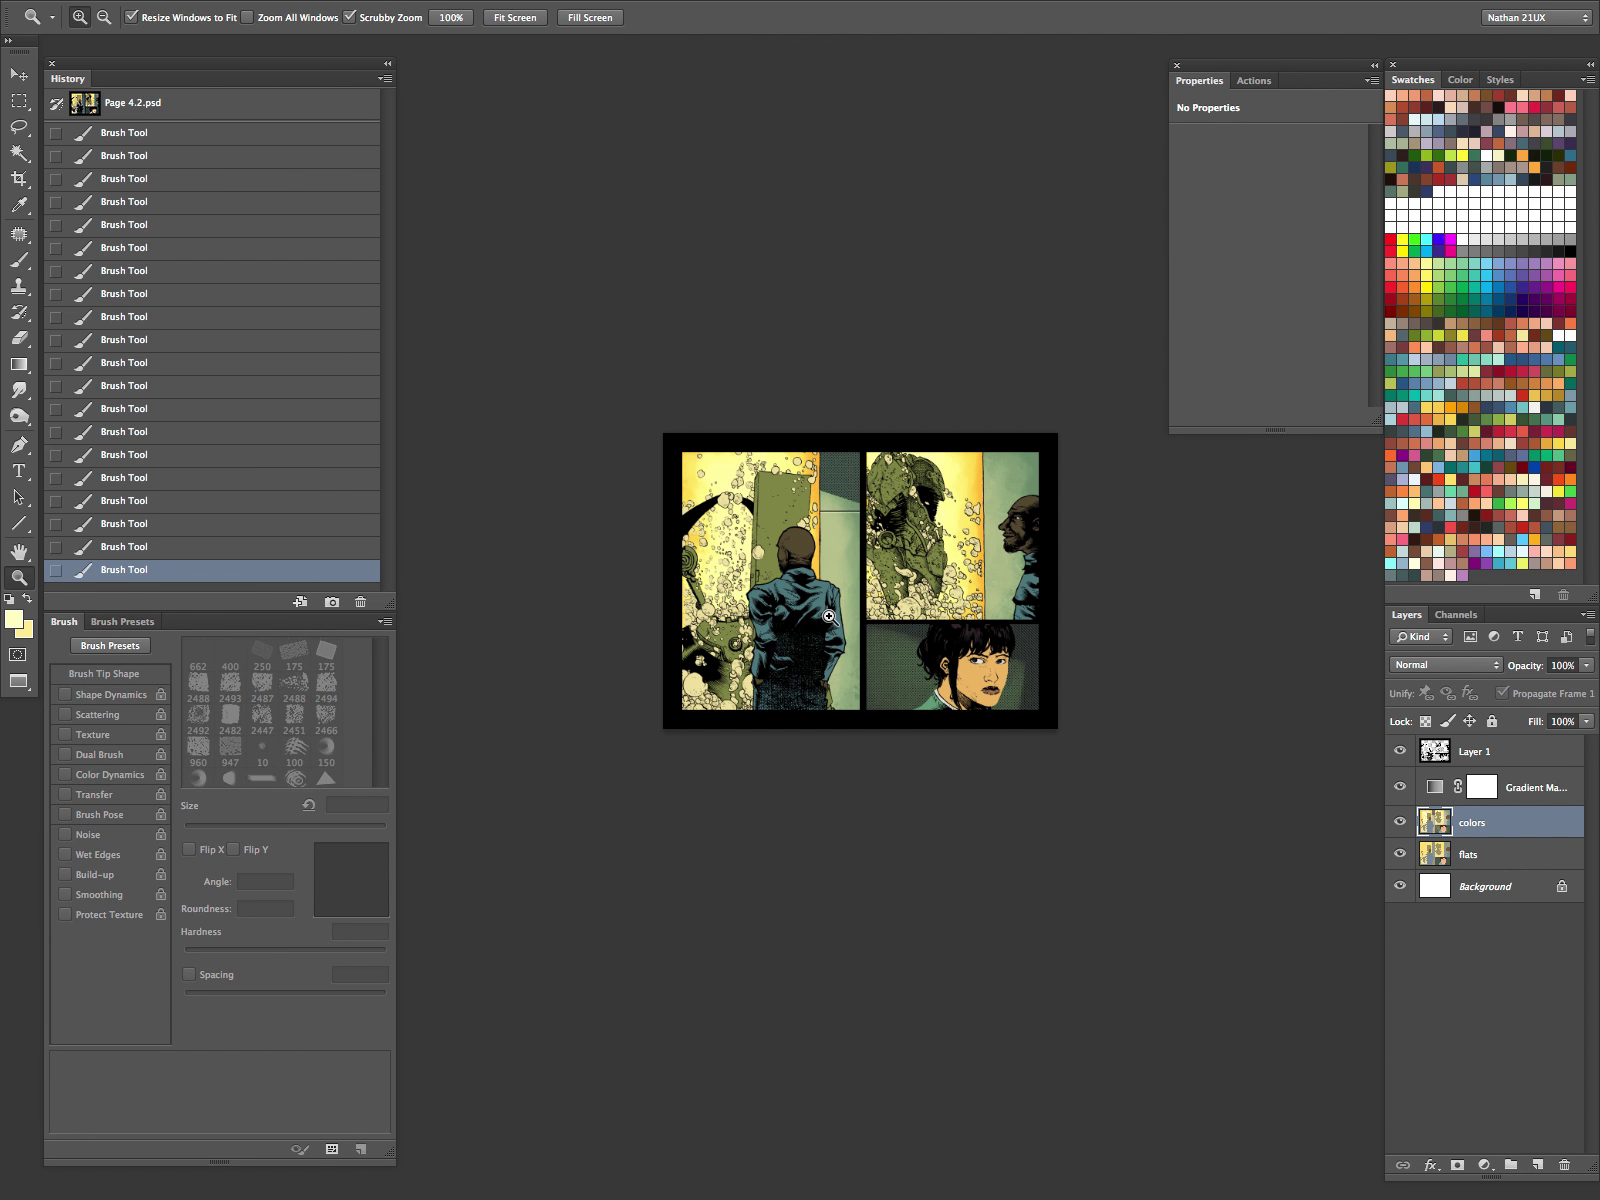
key("f")
key("f")
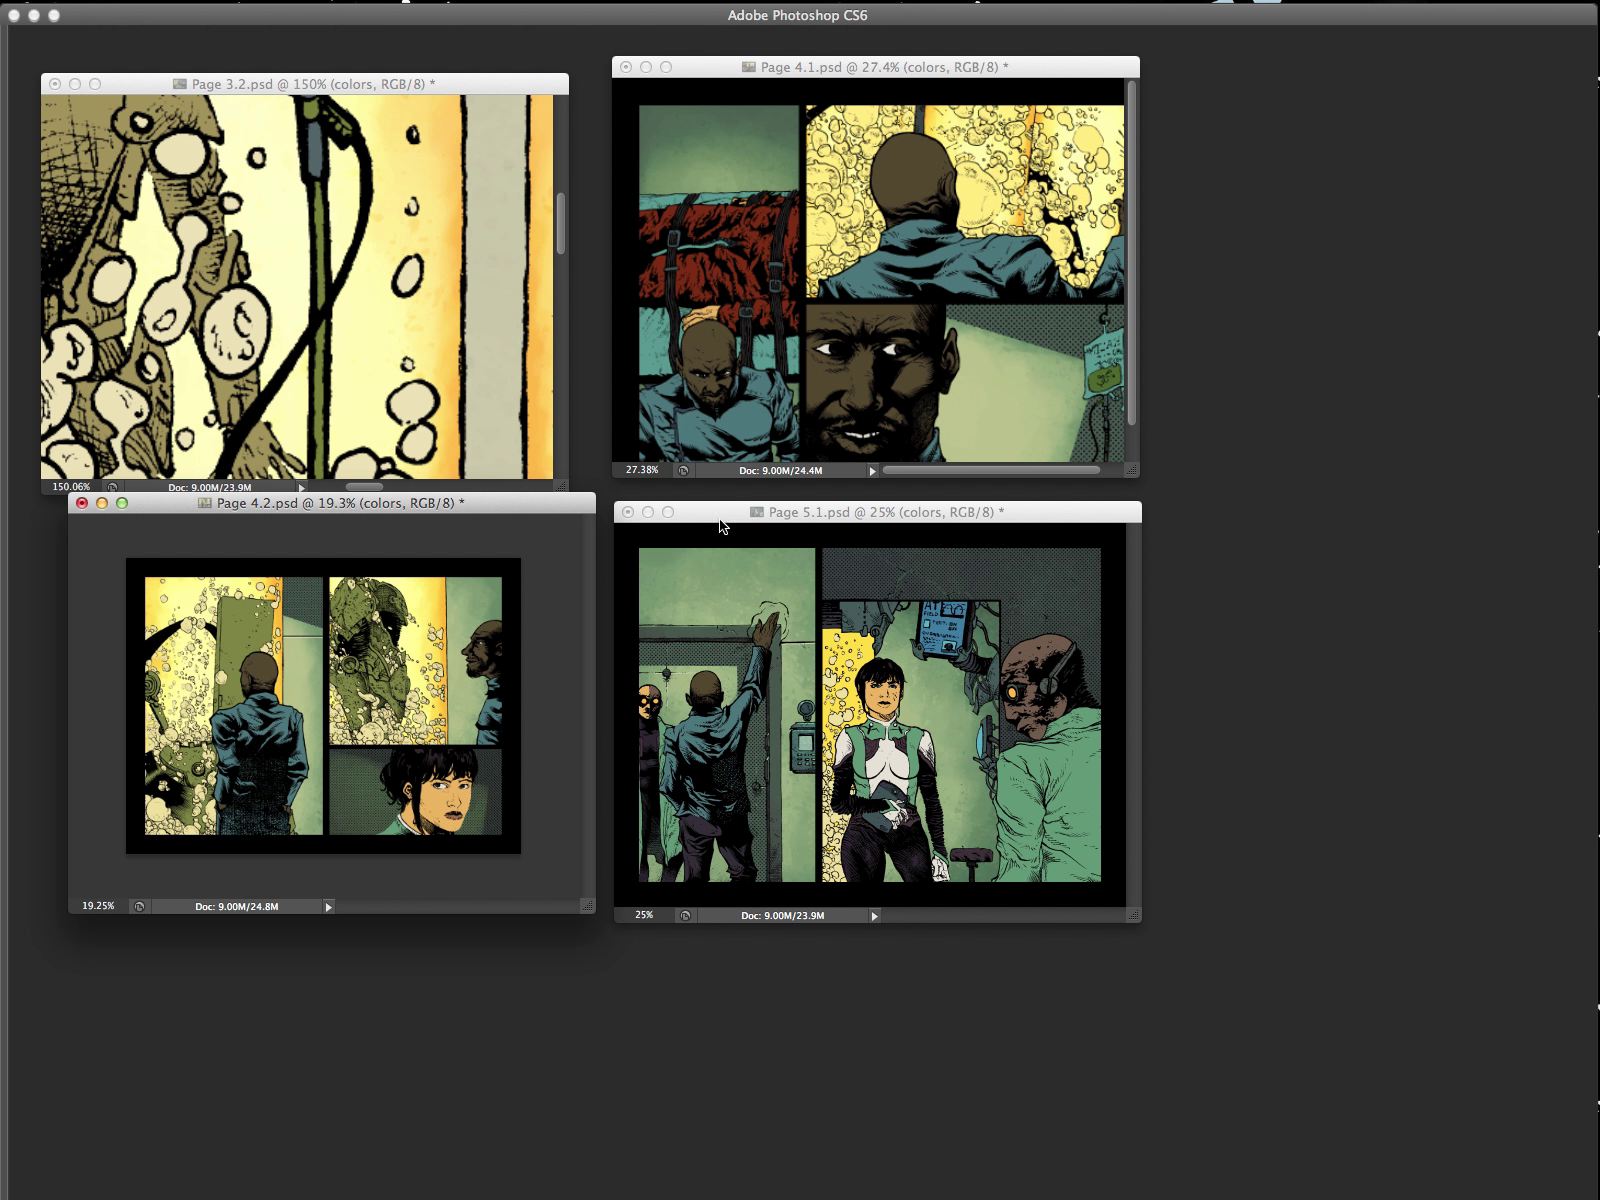
Step: Separate the page 4.2 and 5.1 windows, select page 5.1's yellow tank background, and hide that page's gradient map
left_click_drag(521, 511, 514, 535)
left_click_drag(814, 515, 813, 517)
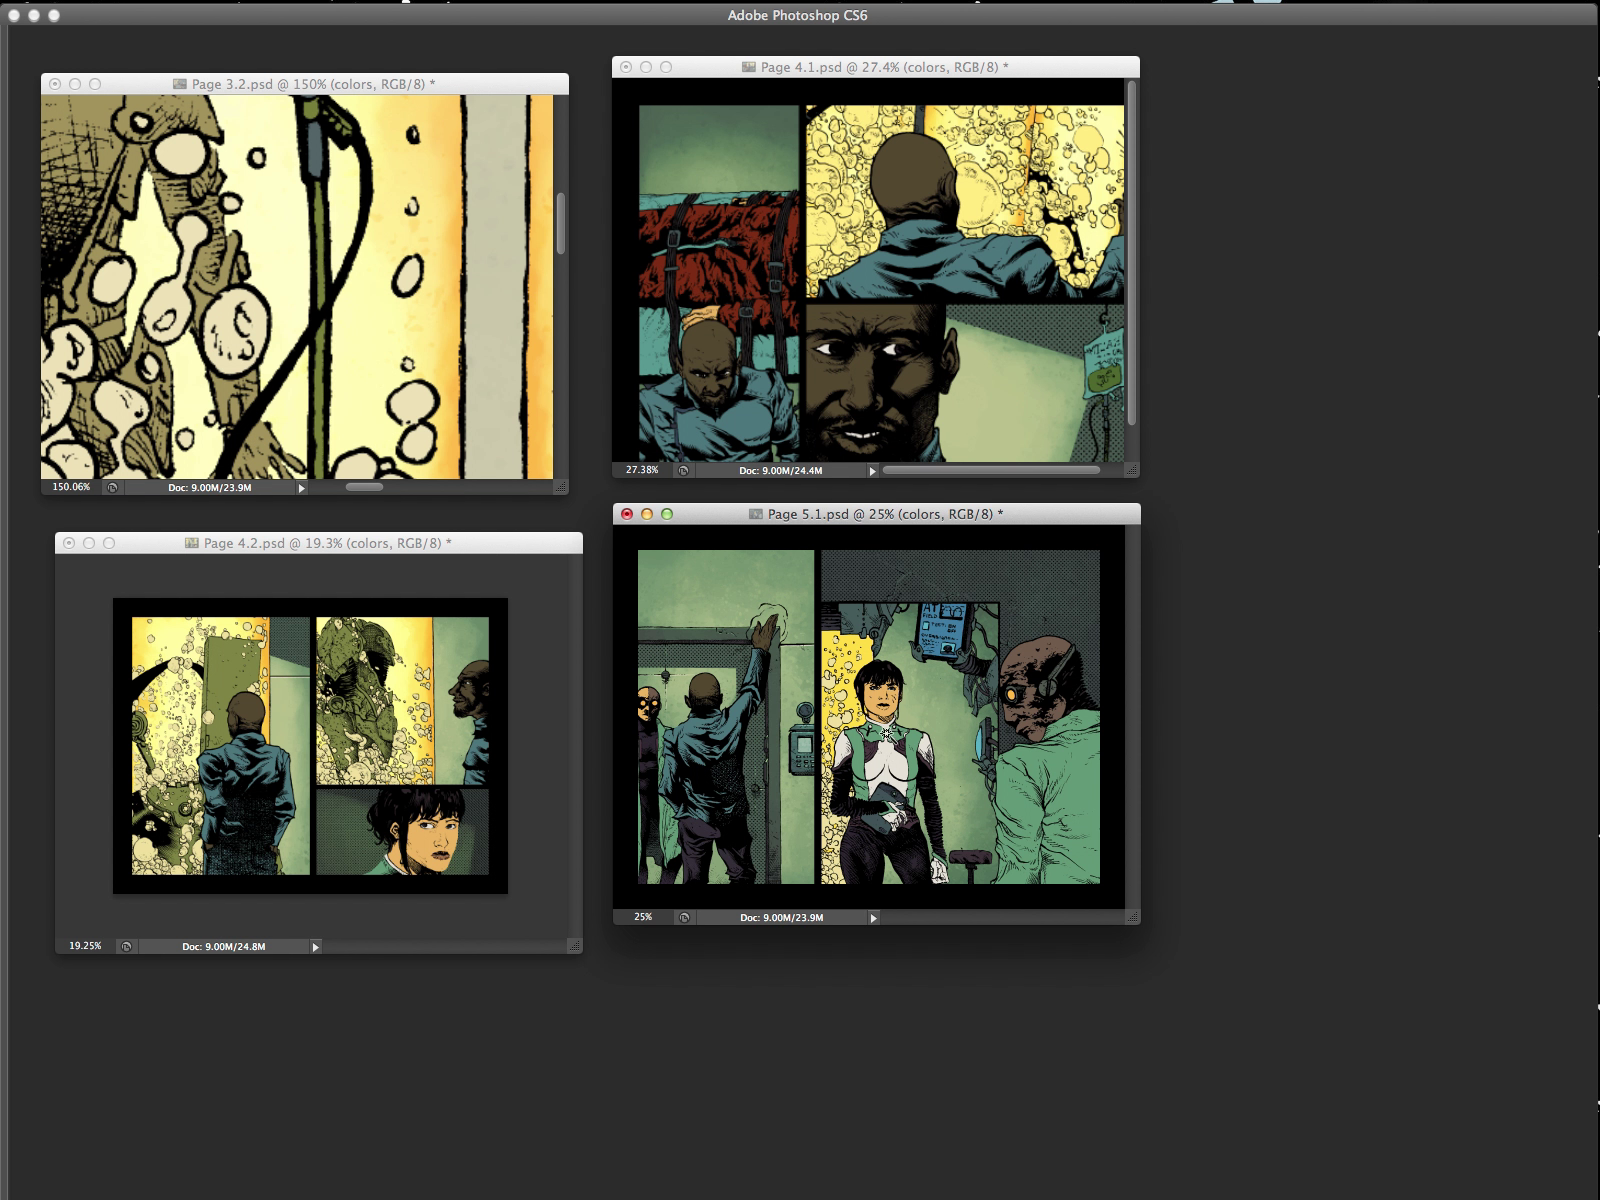
left_click(856, 648)
key("Tab")
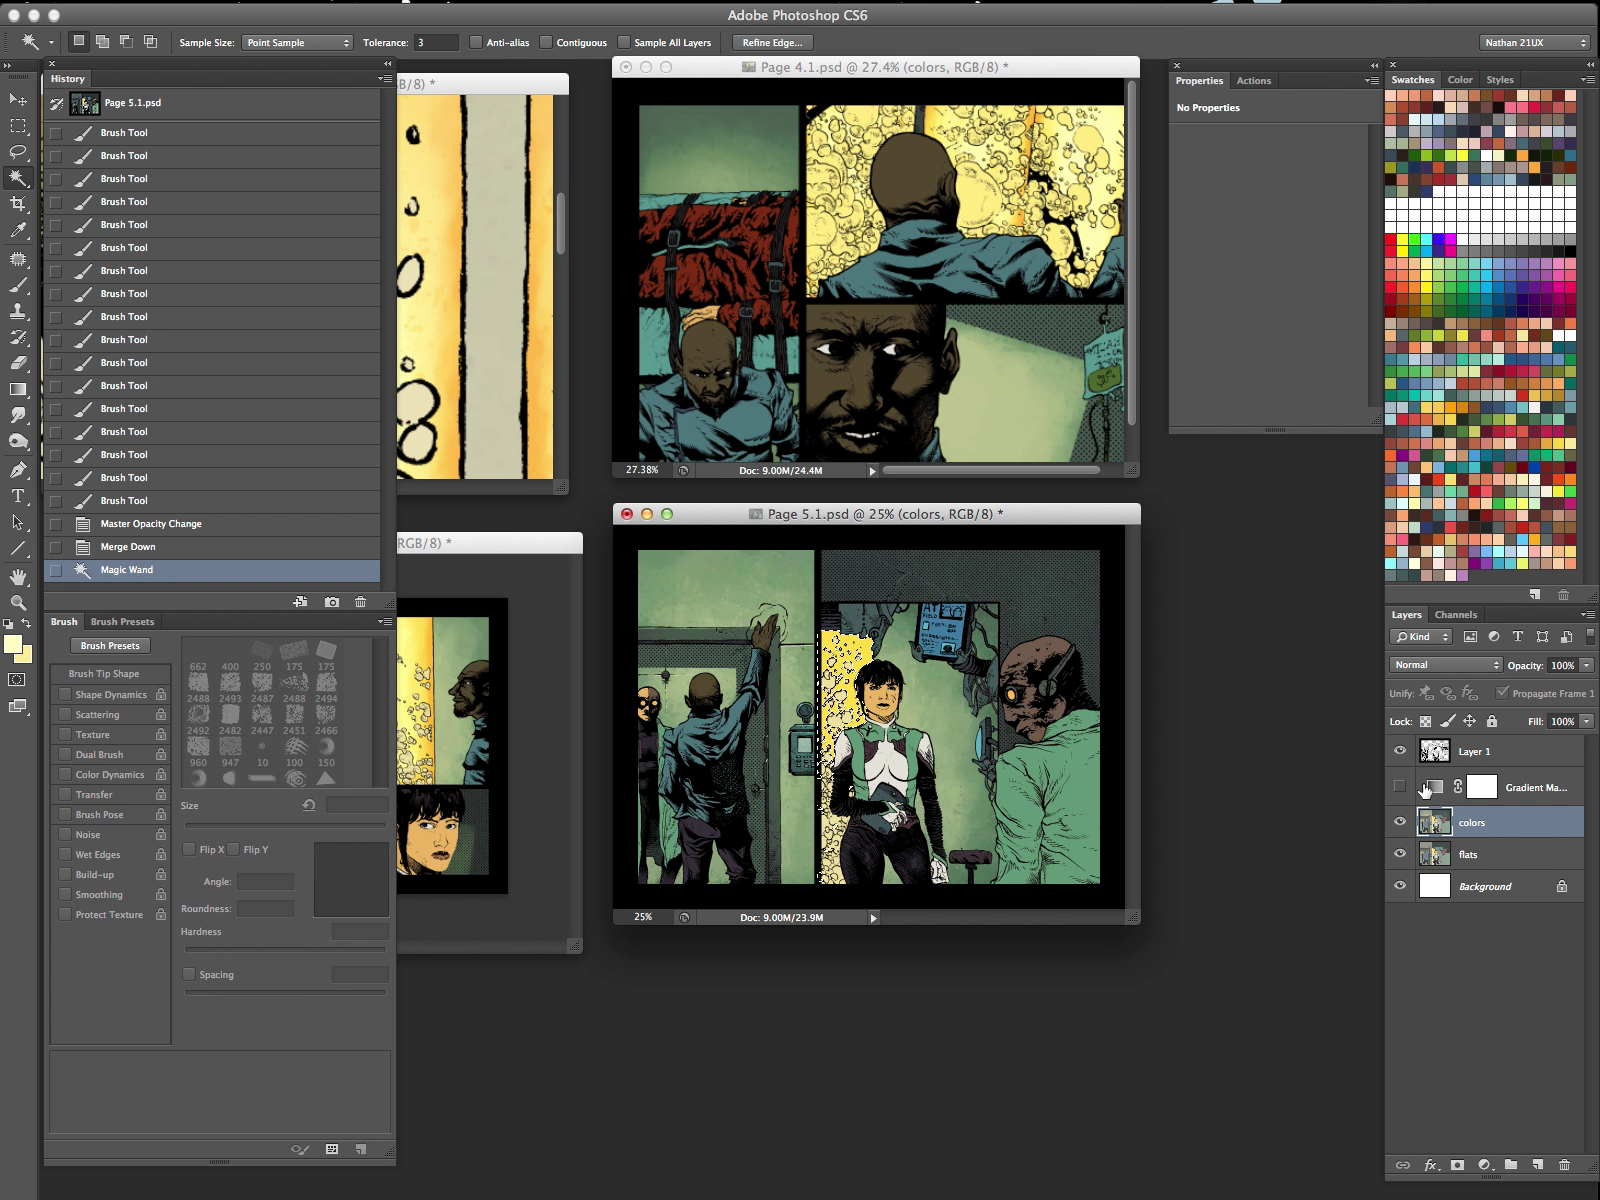
left_click(1400, 787)
key("Tab")
Step: Zoom in on the armored figure's tank on page 4.2 and hide that page's gradient map
left_click(490, 760)
key("z")
left_click_drag(507, 635, 561, 592)
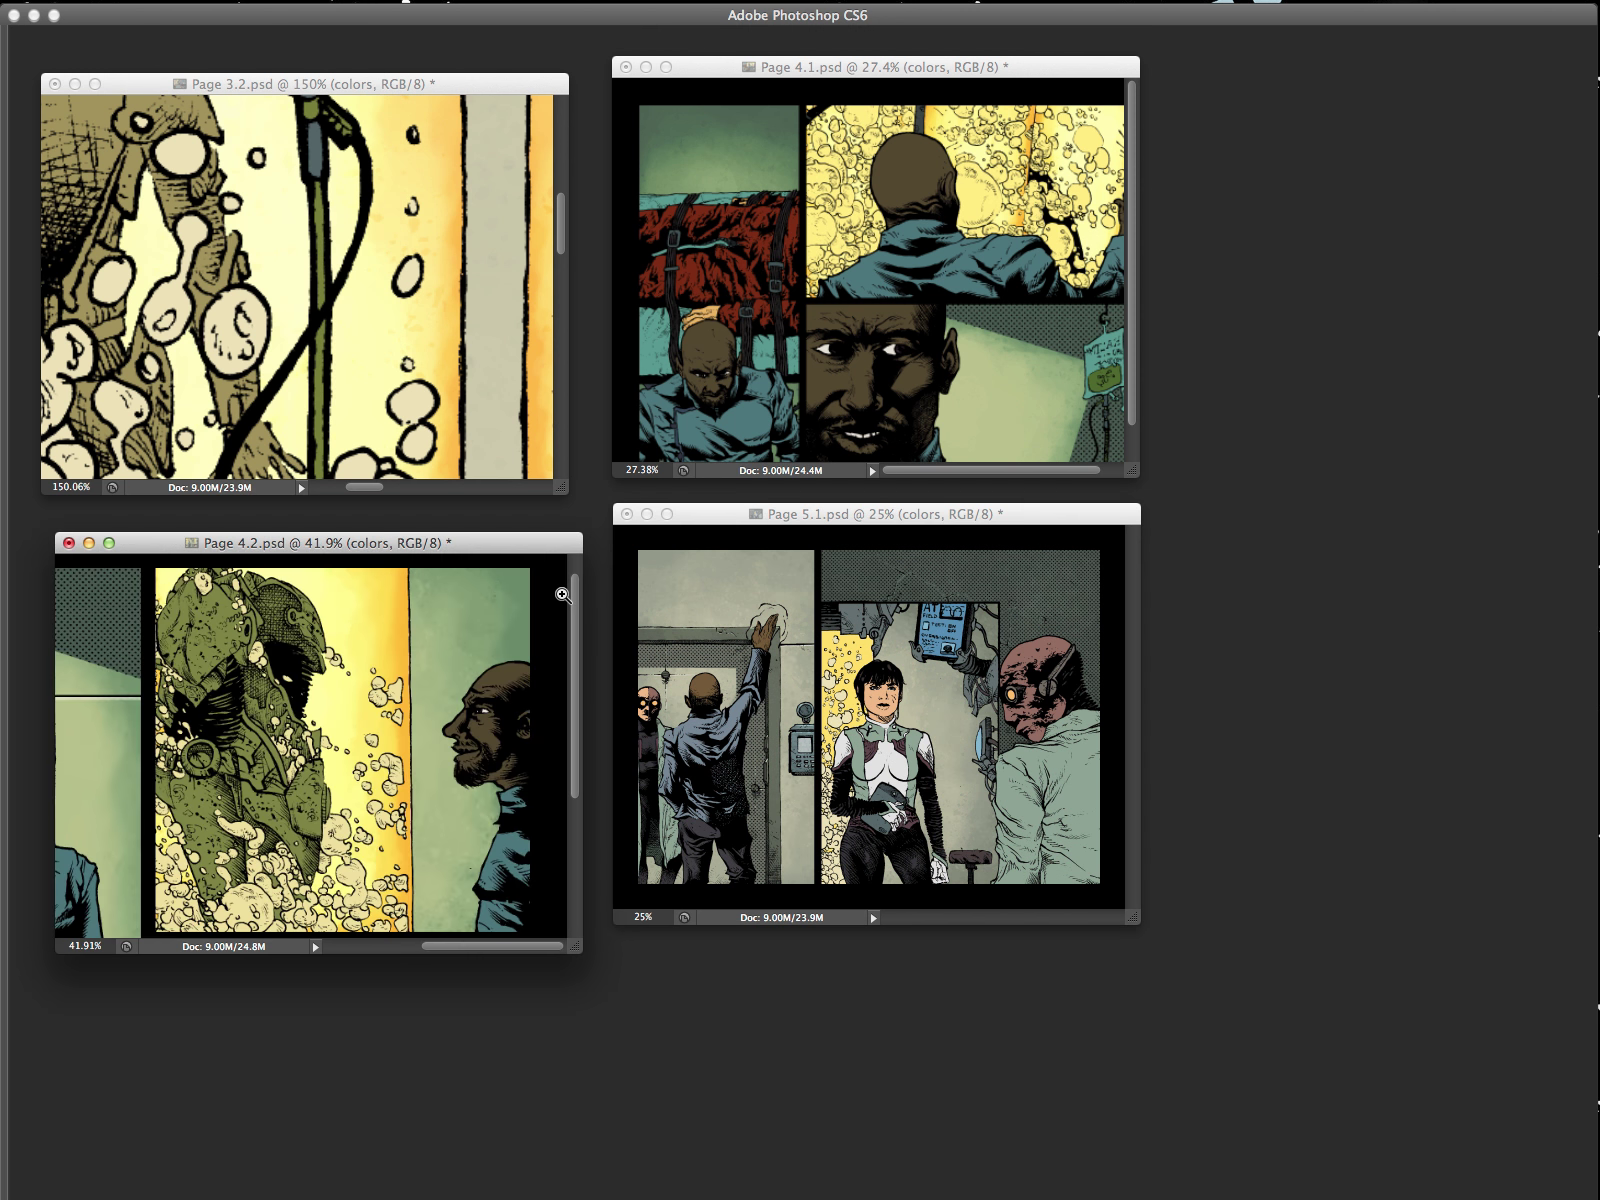
key("Tab")
key("Tab")
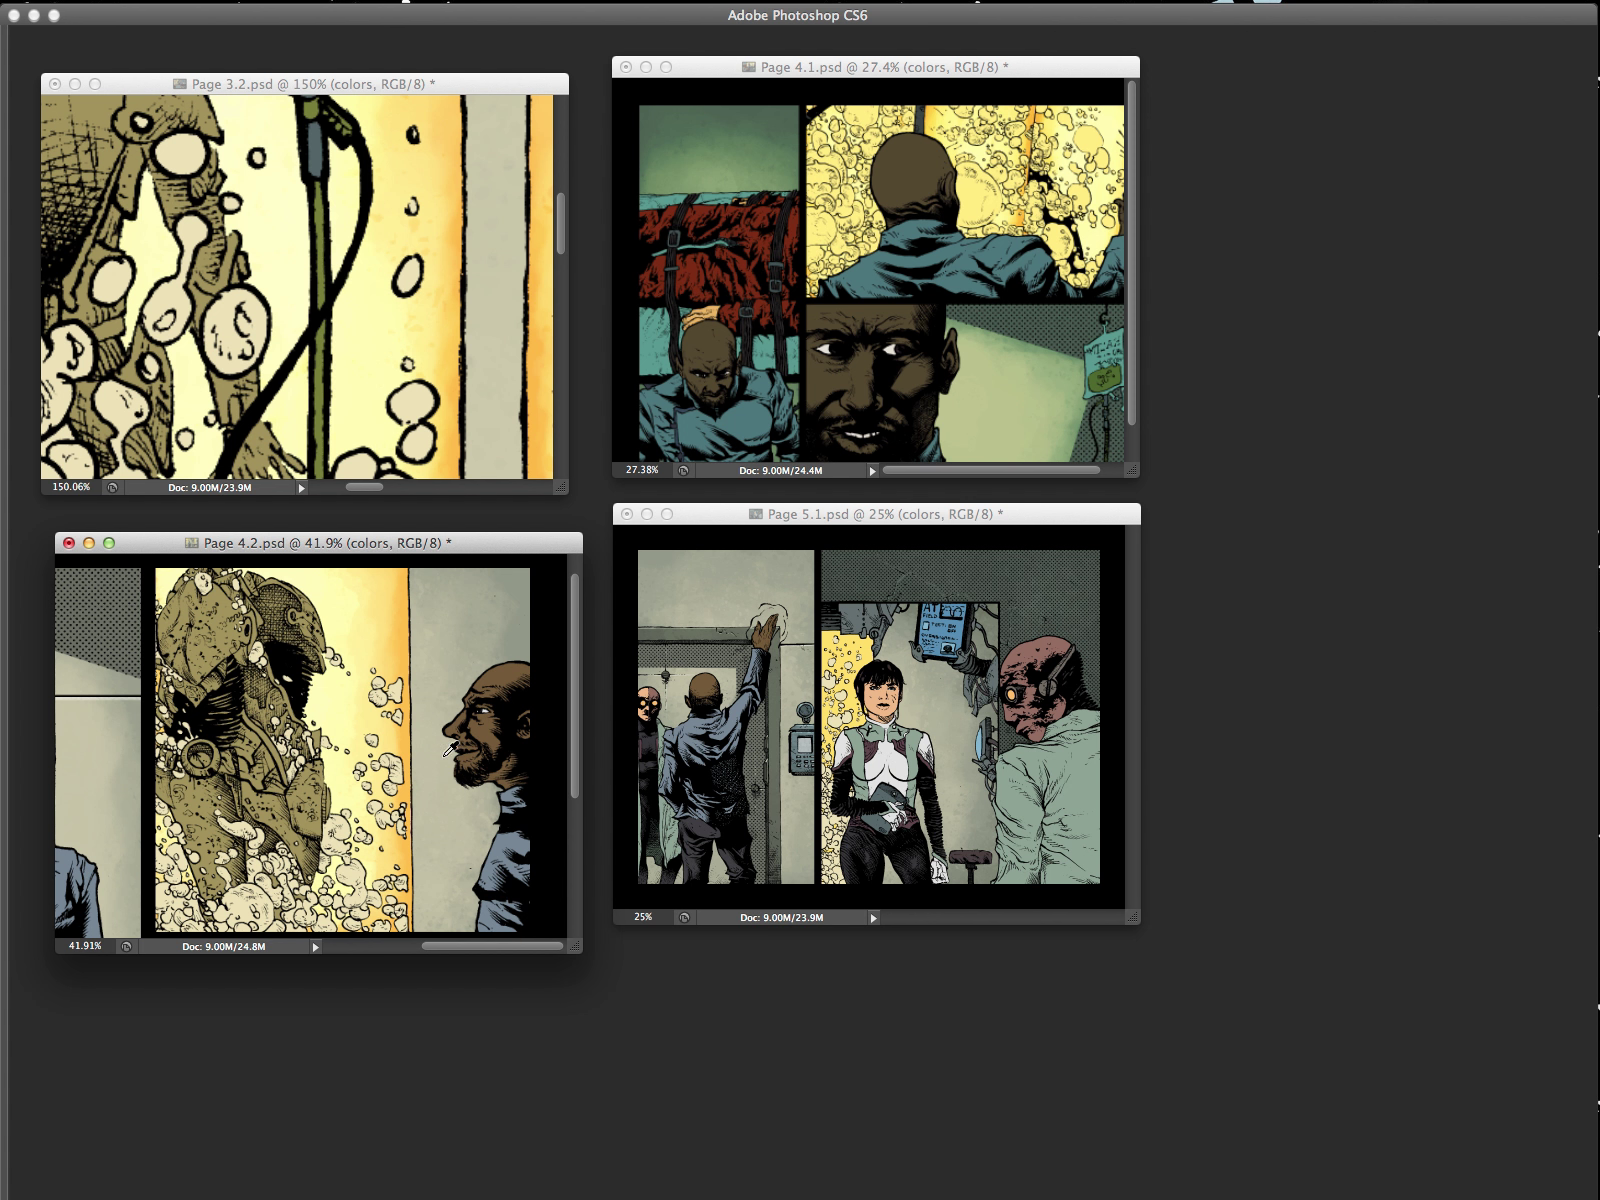
Step: Sample the orange at page 4.2's tank edge and fill page 5.1's selected tank background with it
left_click(412, 722)
left_click(400, 732)
left_click(807, 622)
key("alt+BackSpace")
key("f")
key("z")
left_click_drag(793, 605, 900, 600)
key("super+d")
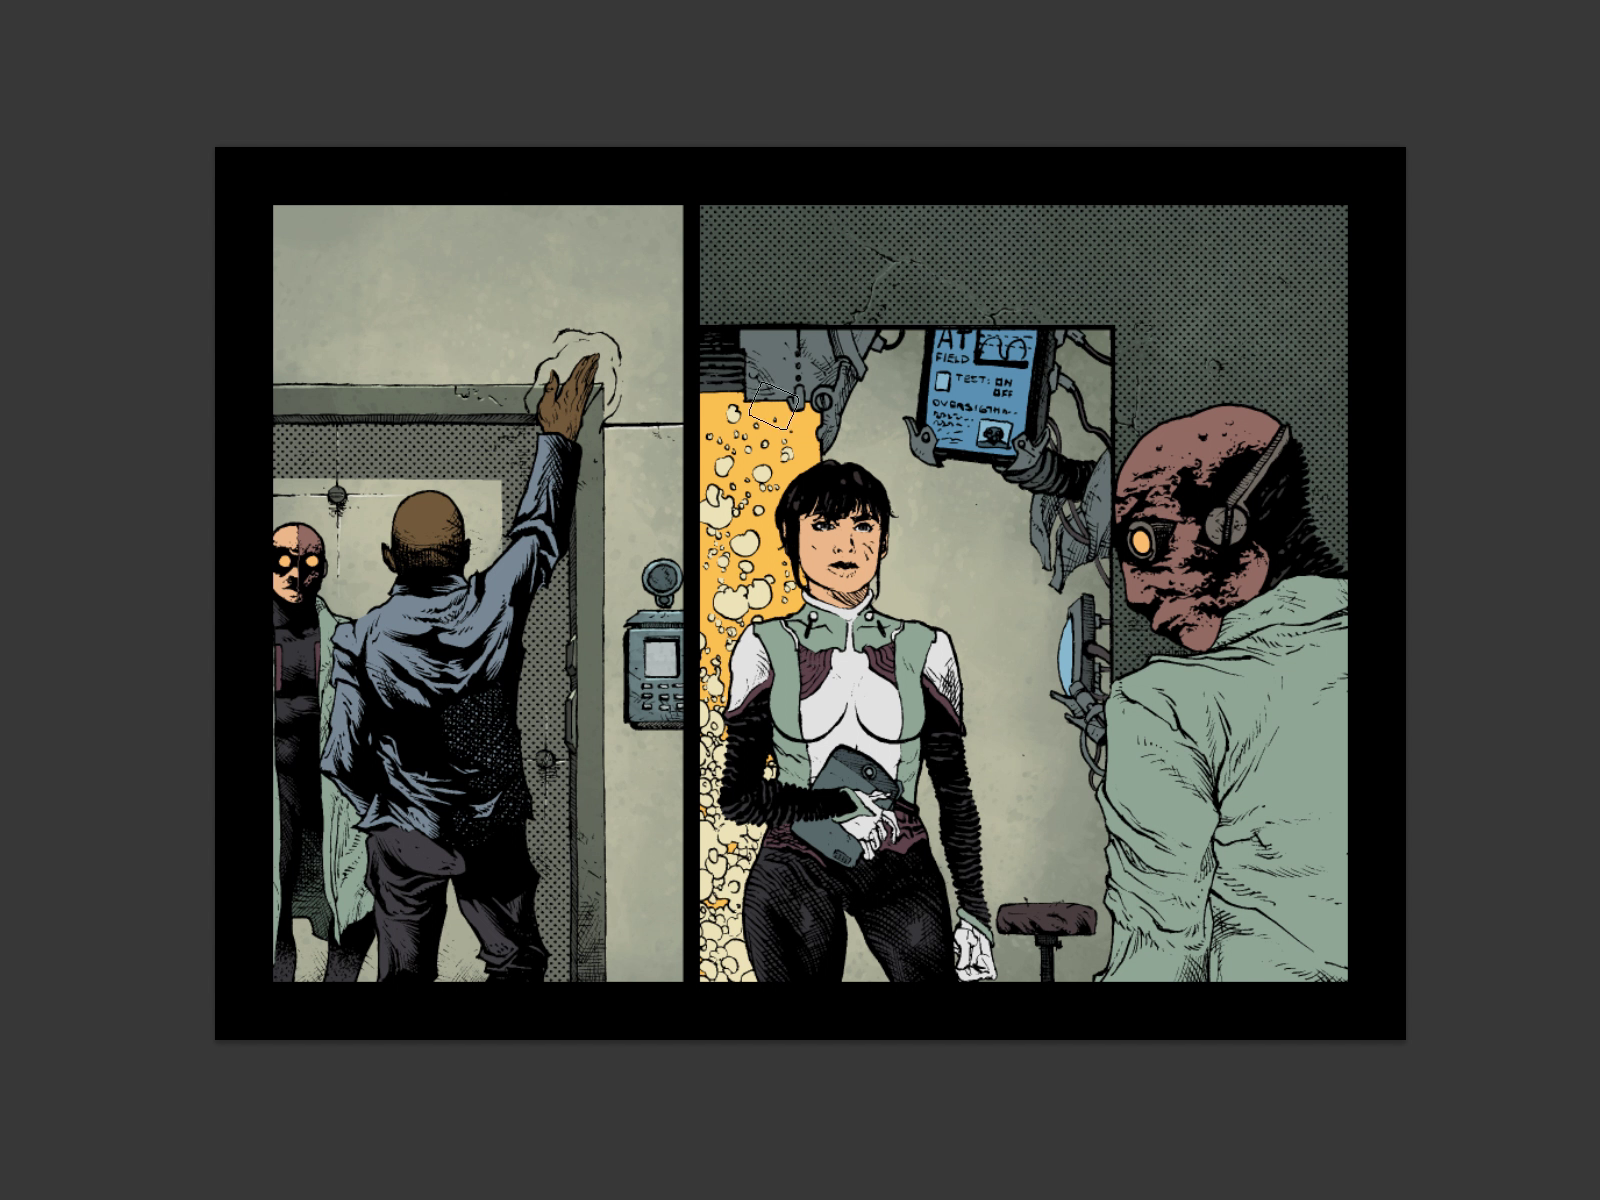
Step: Enlarge page 5.1's window and brush textured pale yellow over the tank behind the woman, keeping orange along its edge
key("Tab")
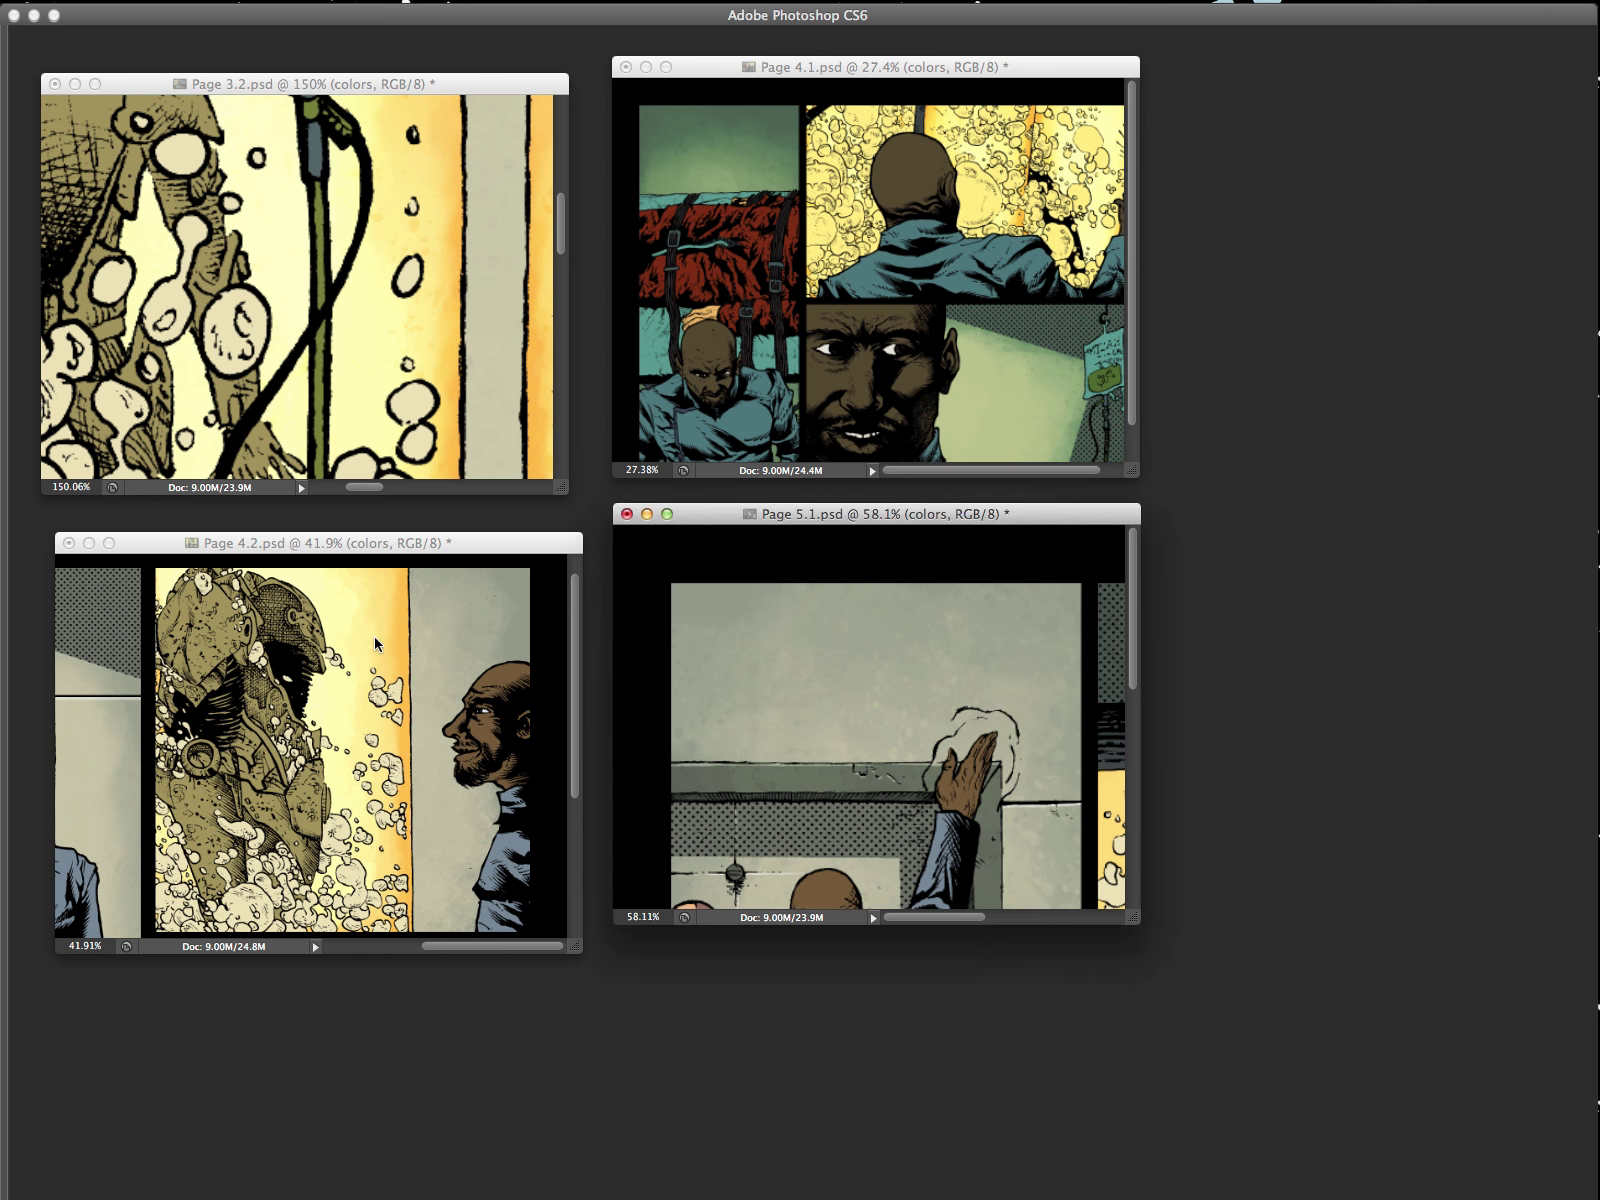
left_click_drag(1036, 727, 969, 720)
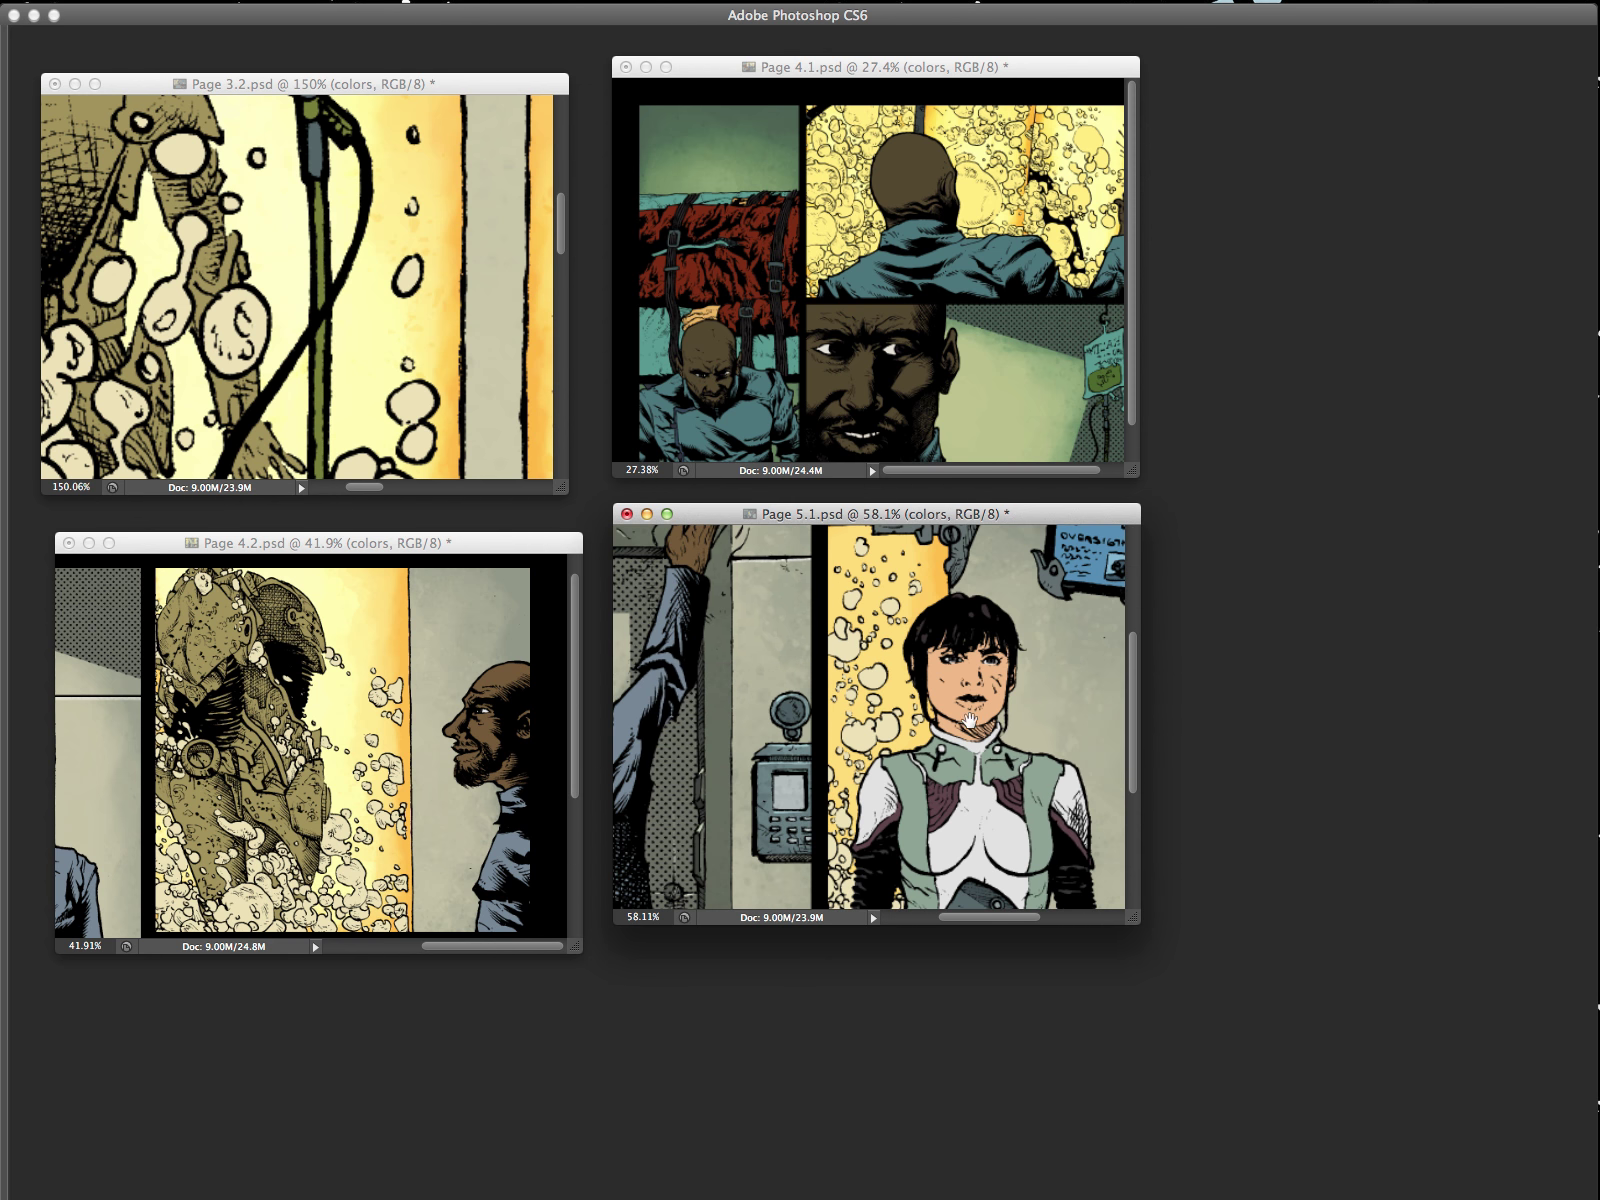
left_click_drag(1134, 925, 1338, 1175)
scroll(918, 740, "up", 5)
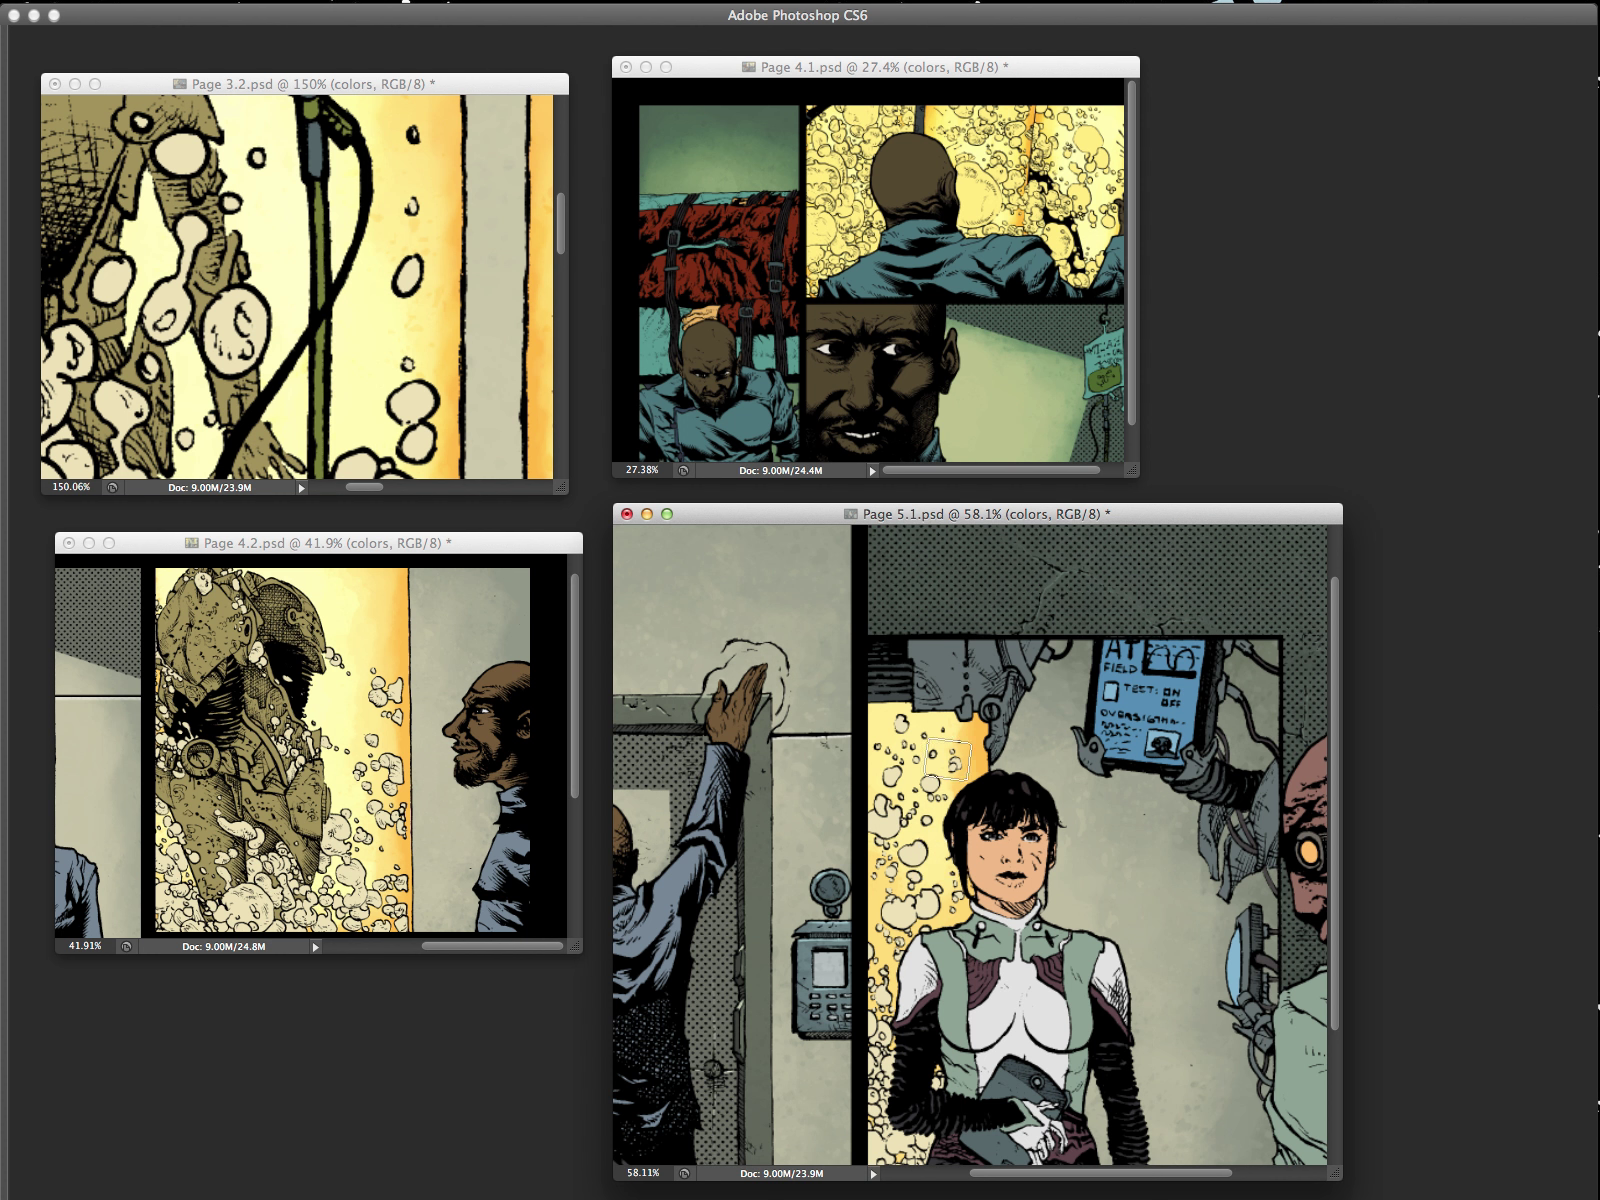
scroll(904, 870, "down", 4)
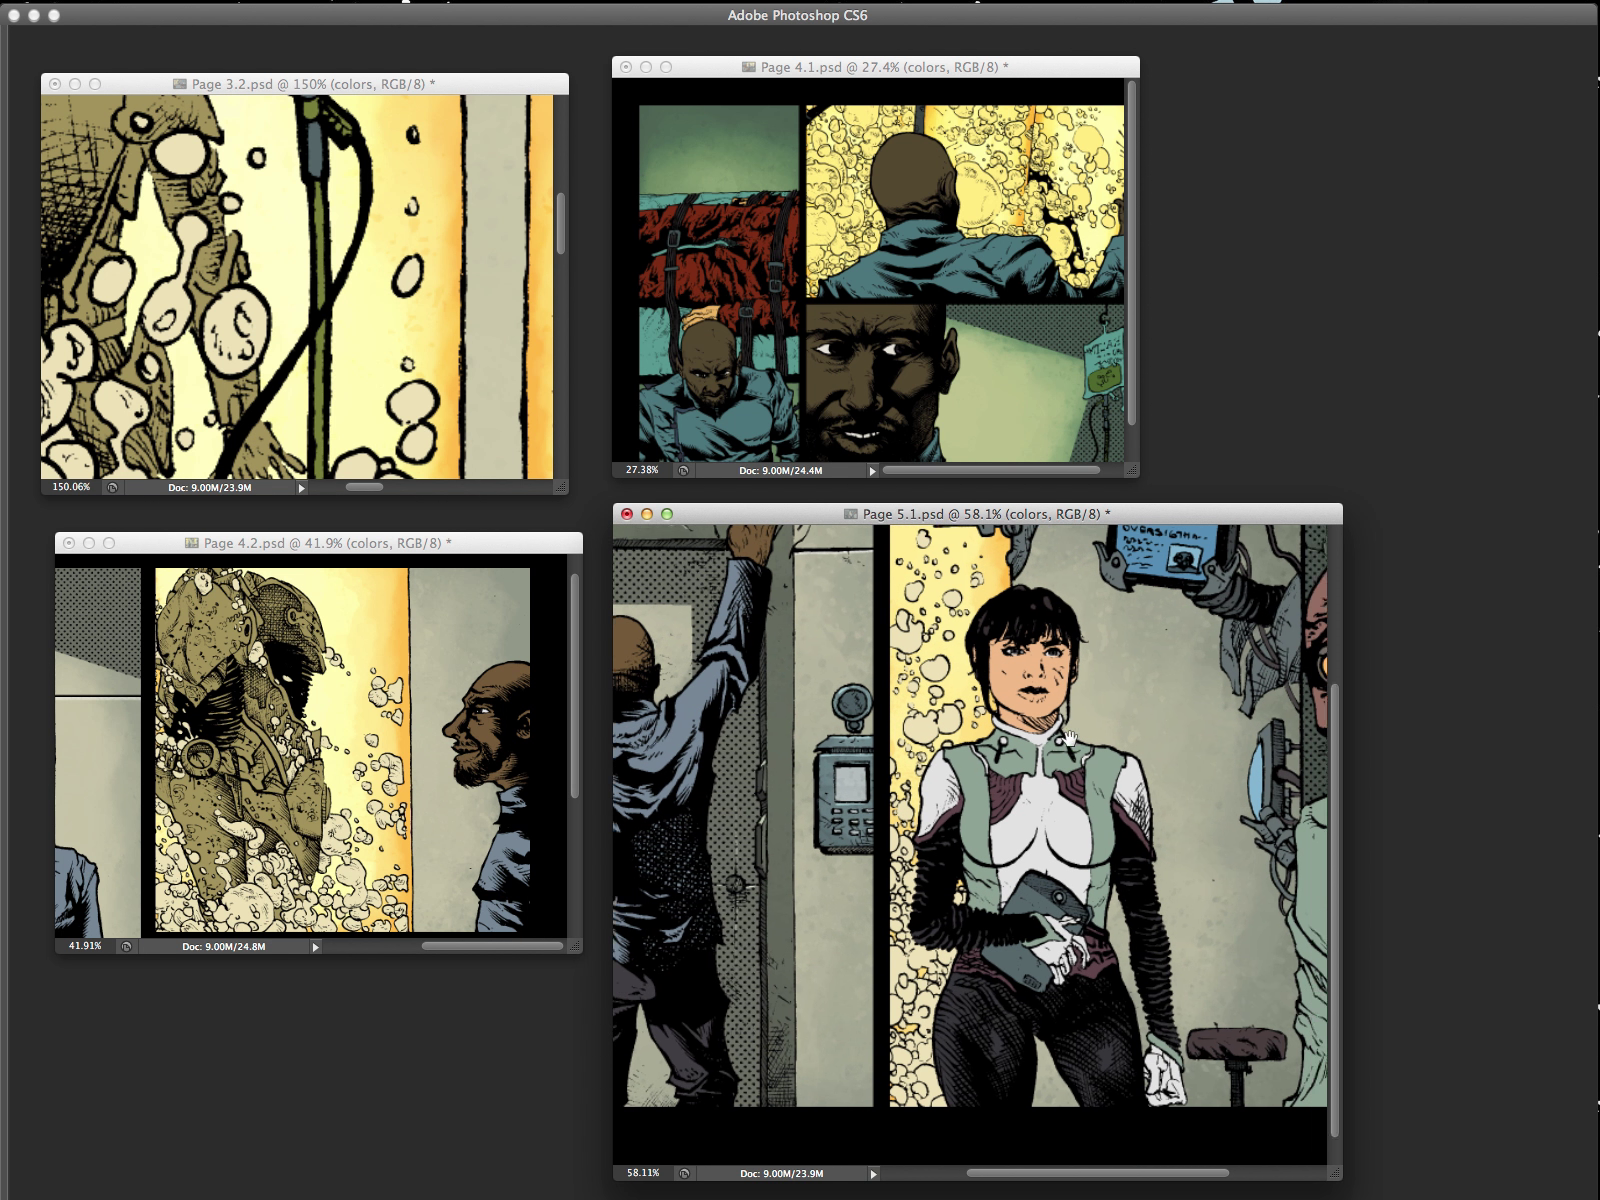
scroll(904, 880, "left", 1)
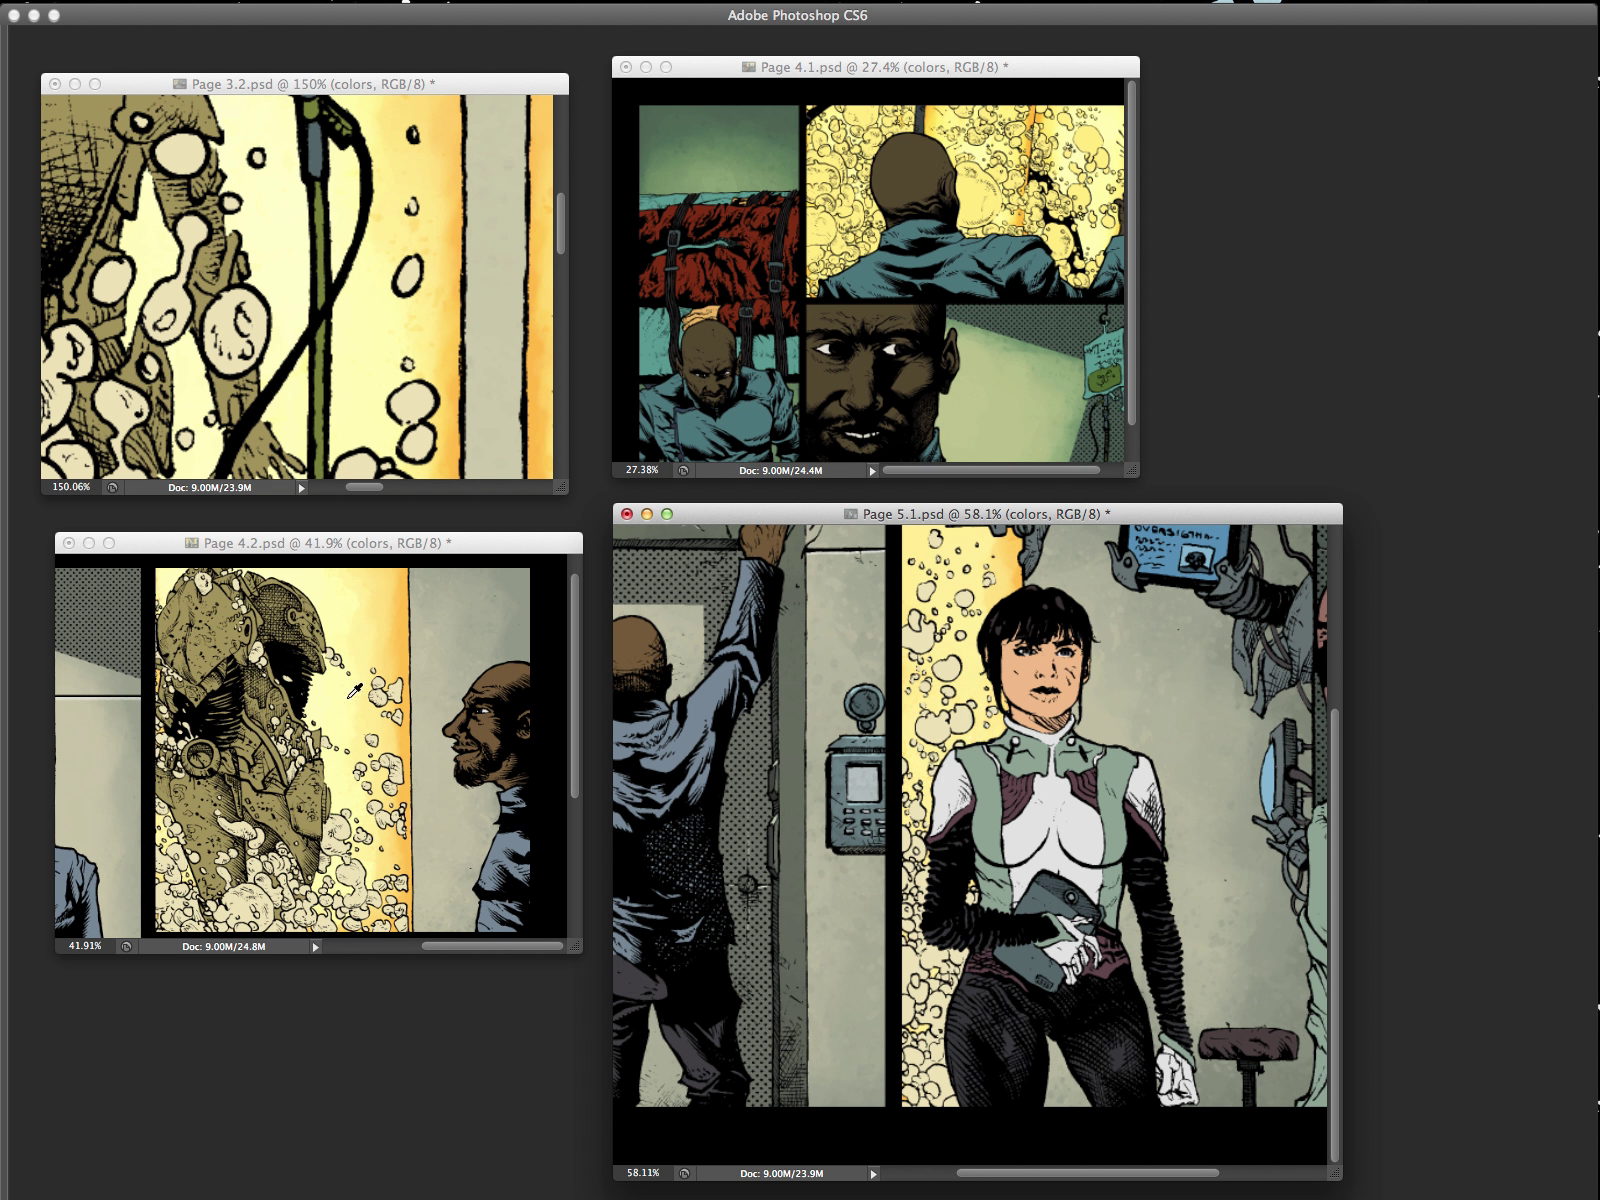
scroll(866, 632, "up", 2)
scroll(866, 632, "right", 1)
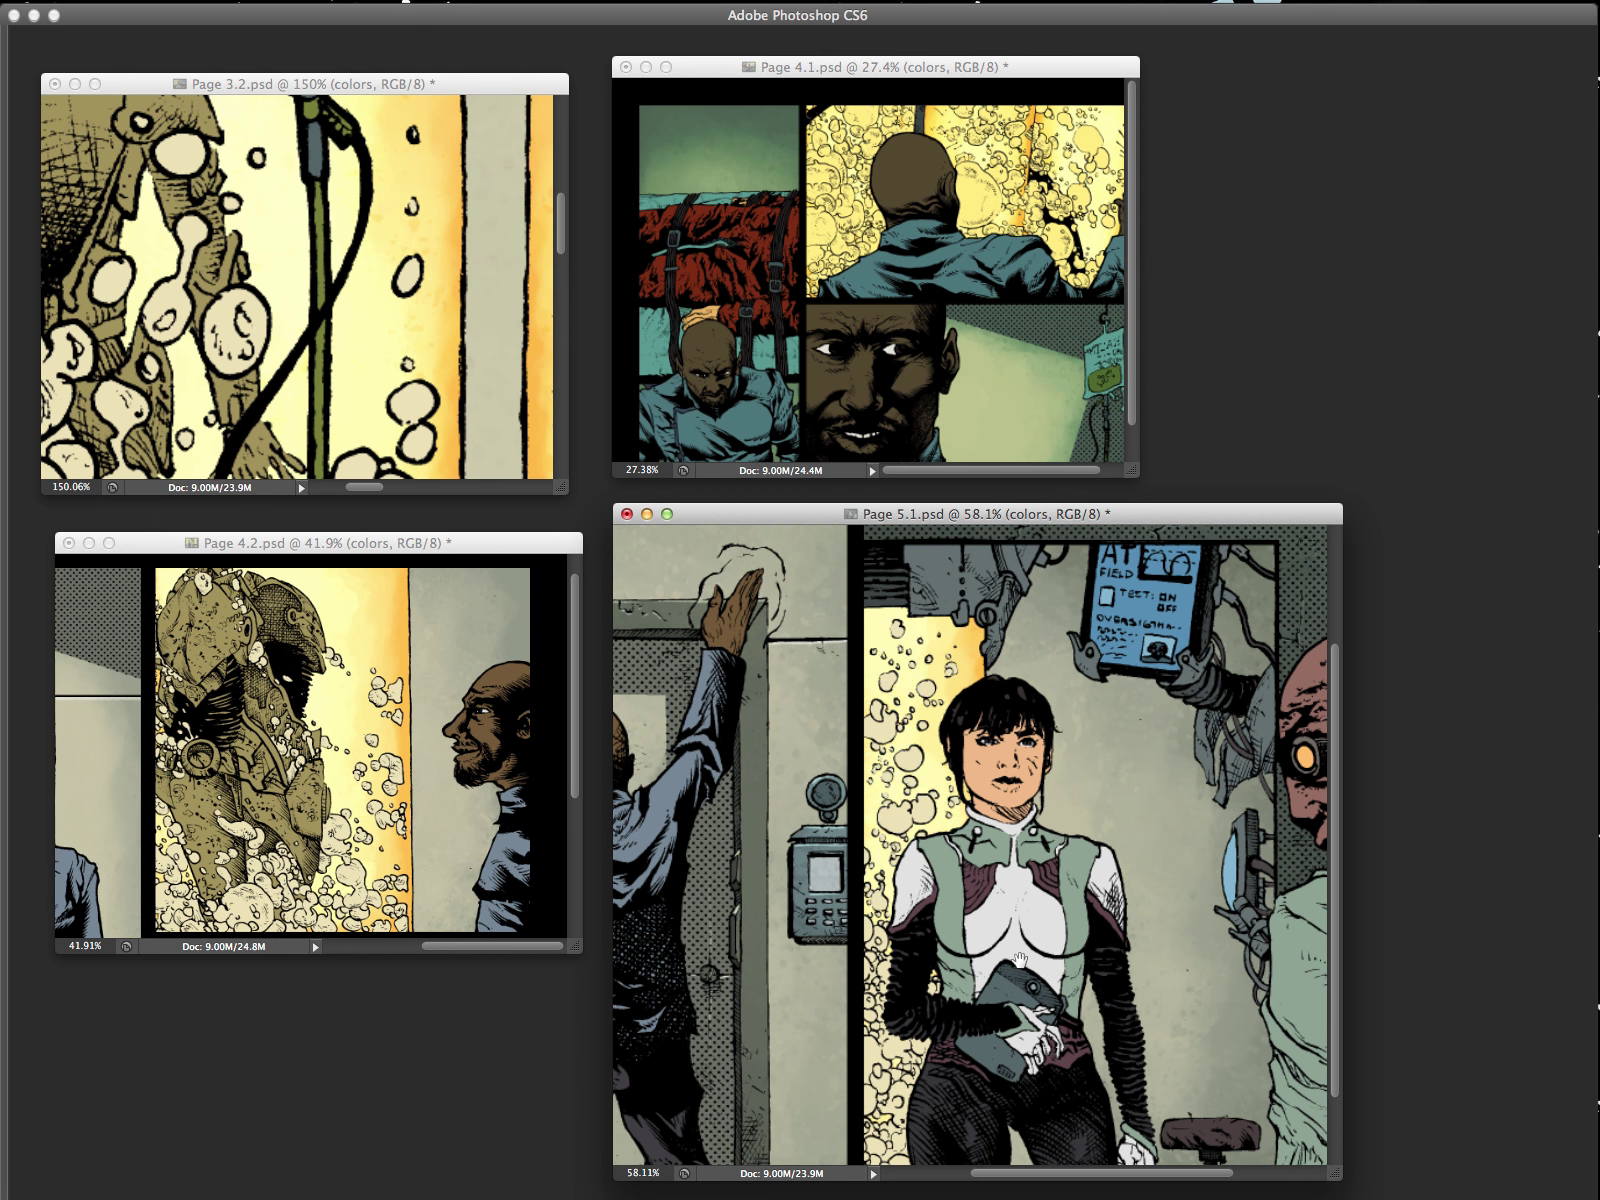
left_click_drag(1019, 960, 1016, 870)
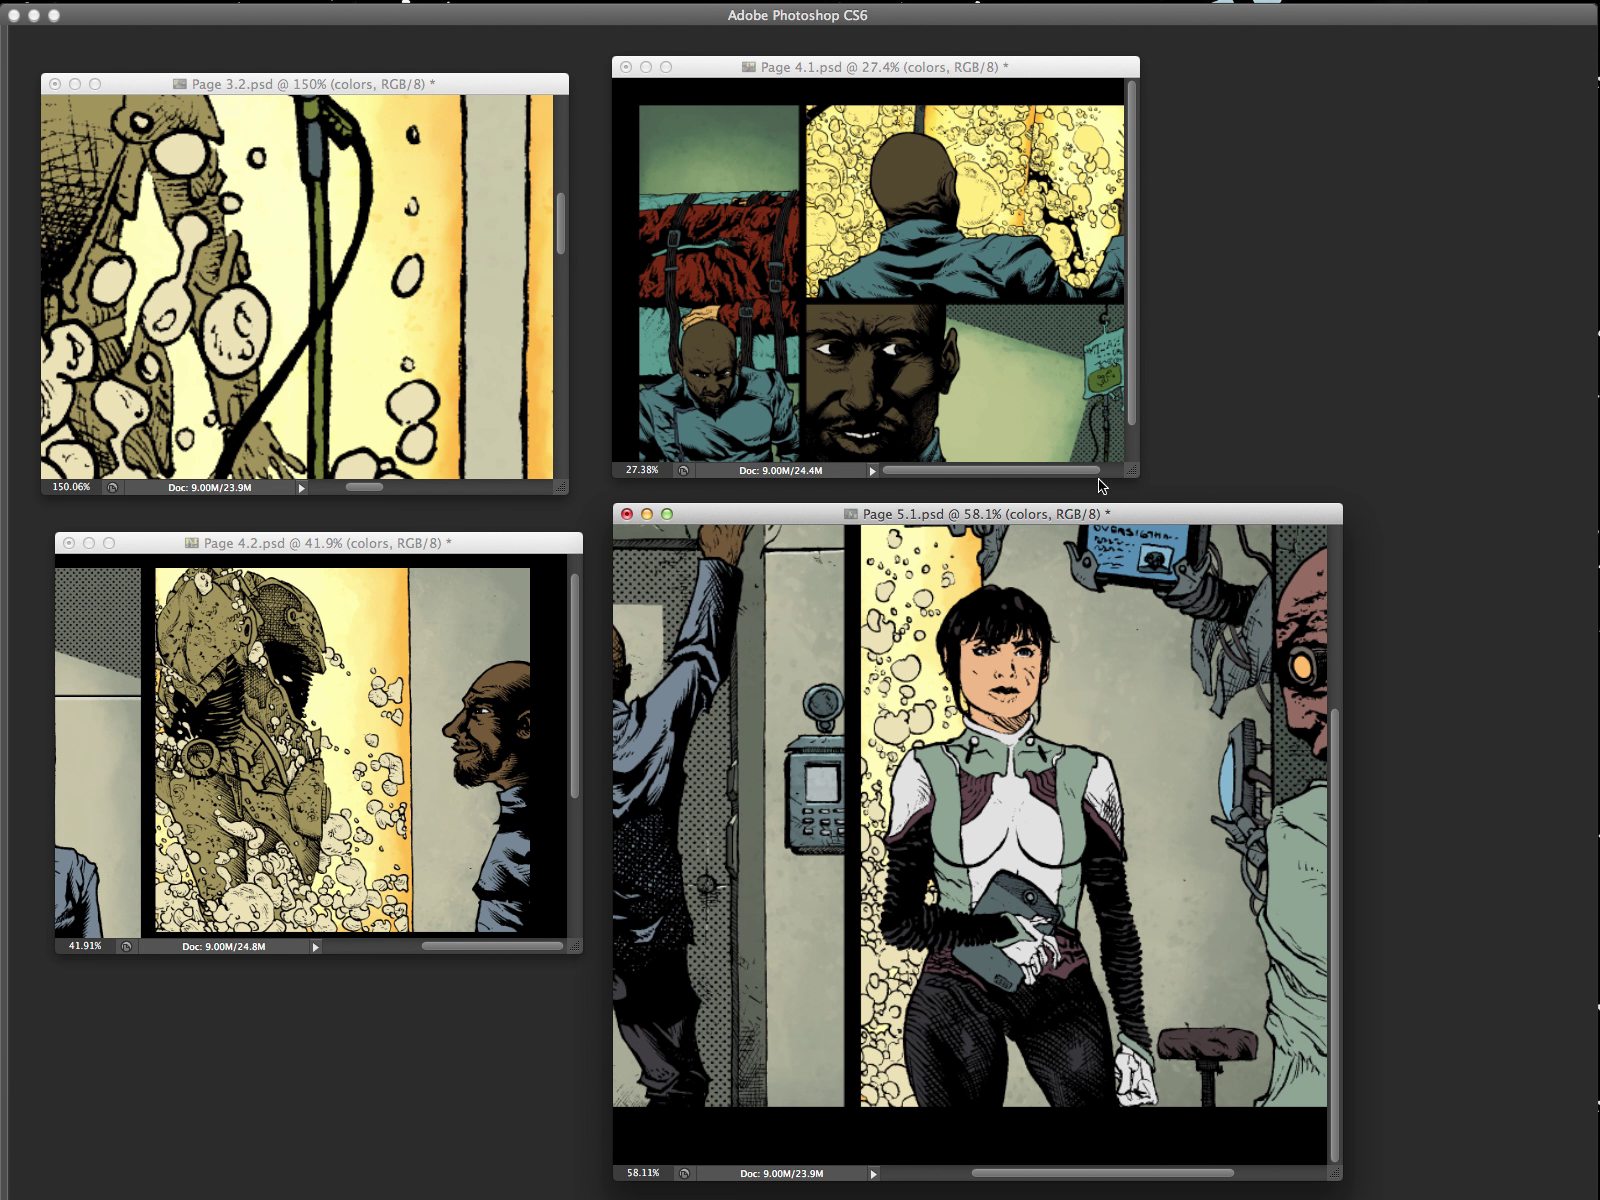
Step: Zoom page 5.1 out to 25% and move its window away from the other pages
key("super+minus")
key("super+minus")
key("super+minus")
left_click_drag(942, 404, 1108, 542)
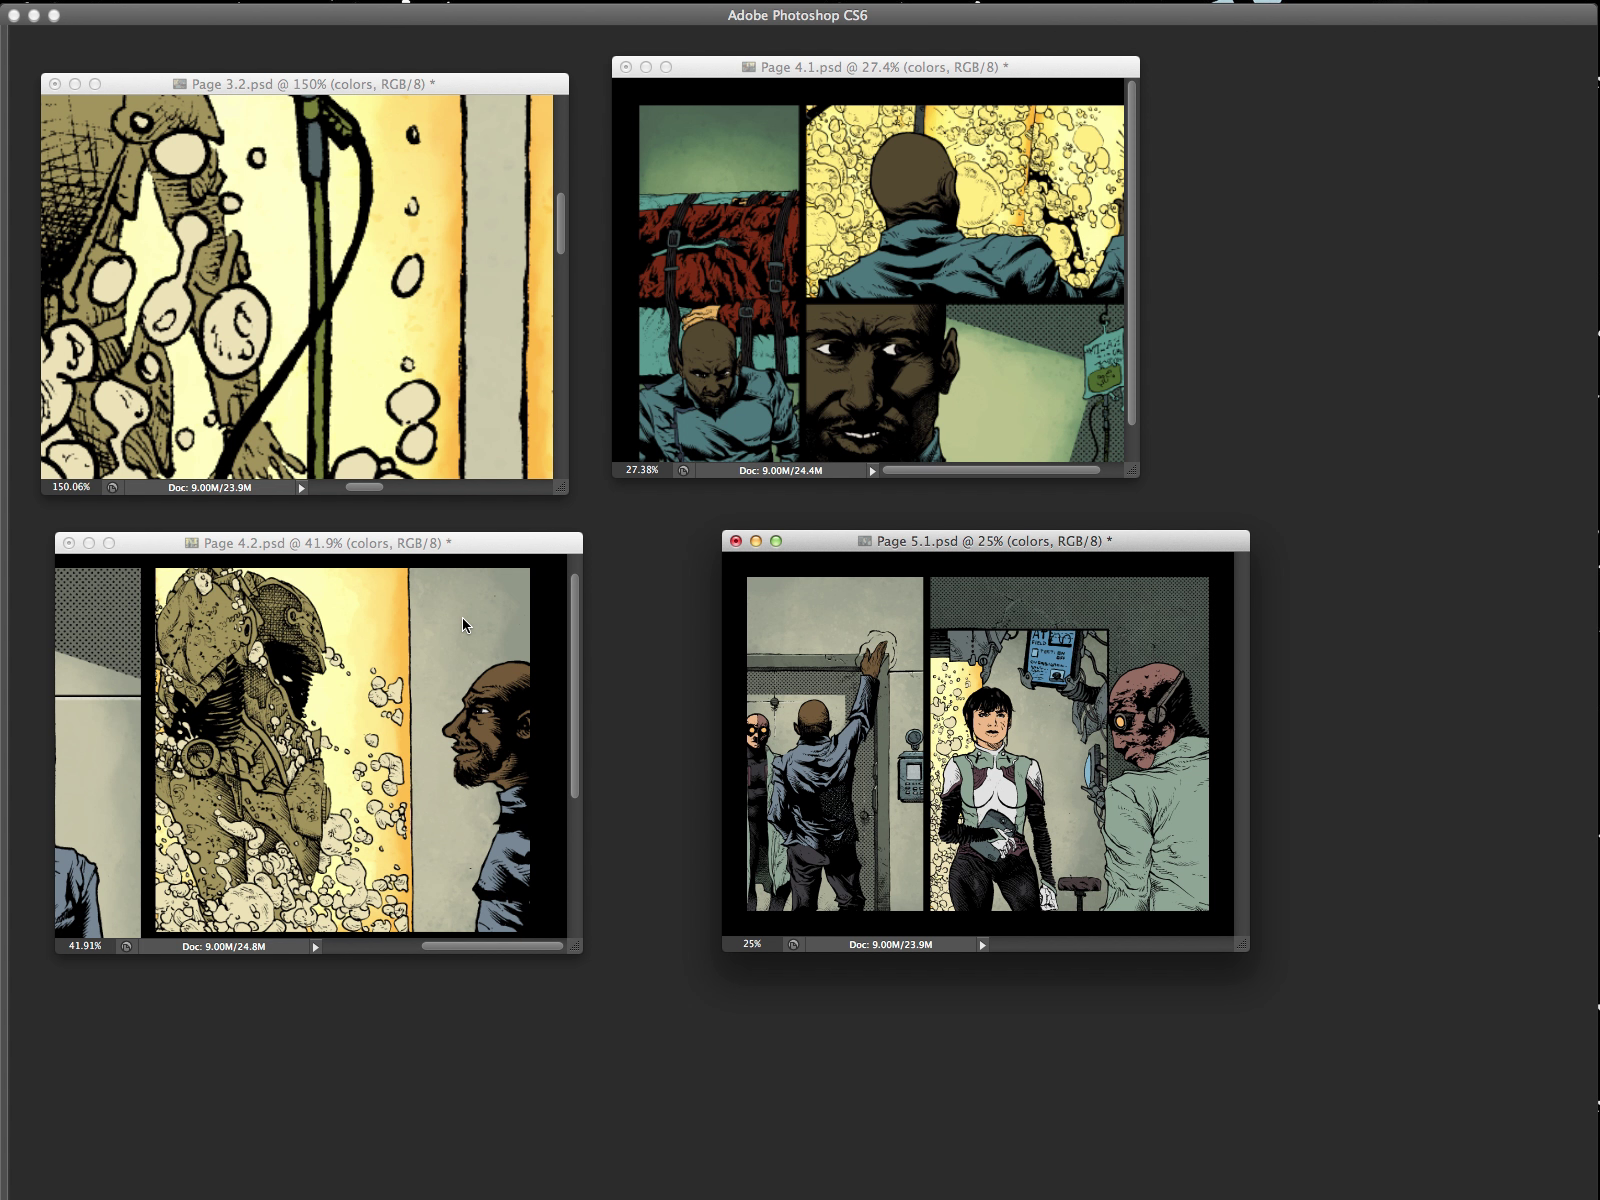
Step: Zoom page 4.2 out to 25% and bring page 5.1's window closer to compare their tank colors
left_click(517, 537)
key("super+minus")
key("super+minus")
key("super+minus")
key("super+plus")
key("super+plus")
key("super+minus")
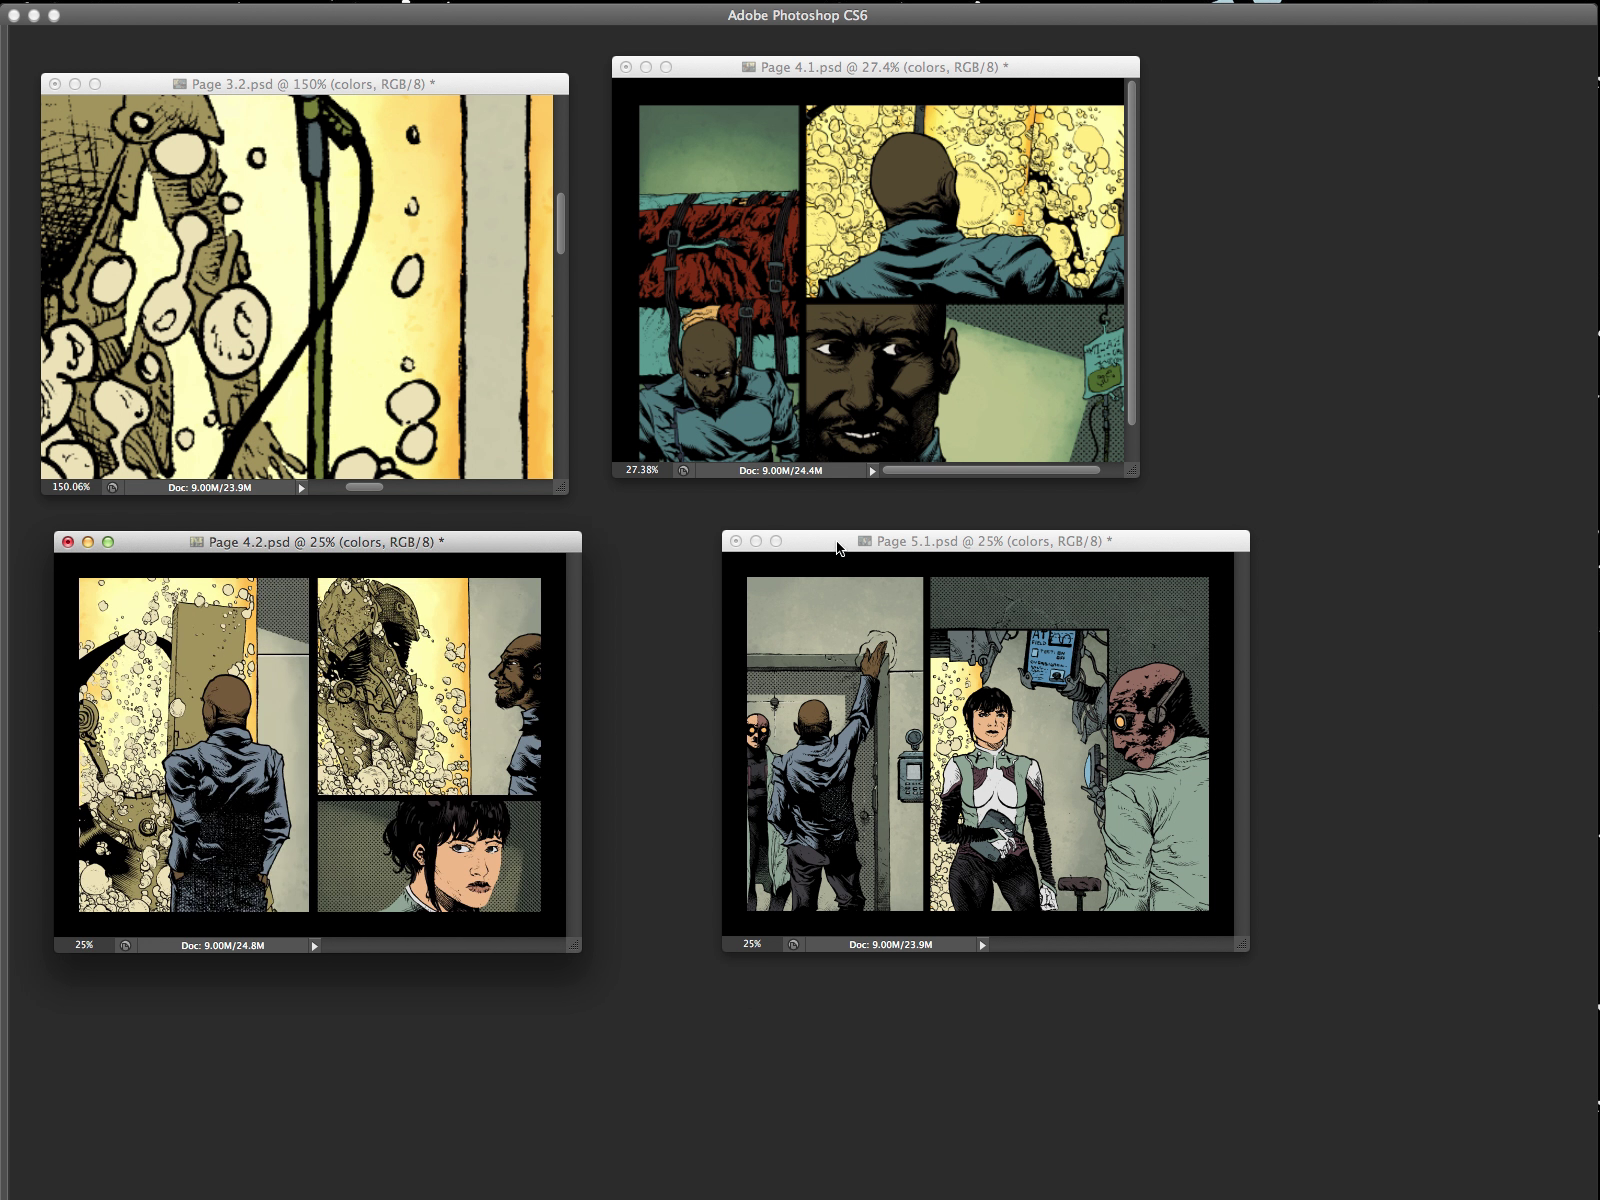
left_click_drag(848, 548, 810, 564)
Step: Set the zoom of pages 4.1 and 3.2 to 33.3% to compare their whole layouts
left_click(844, 66)
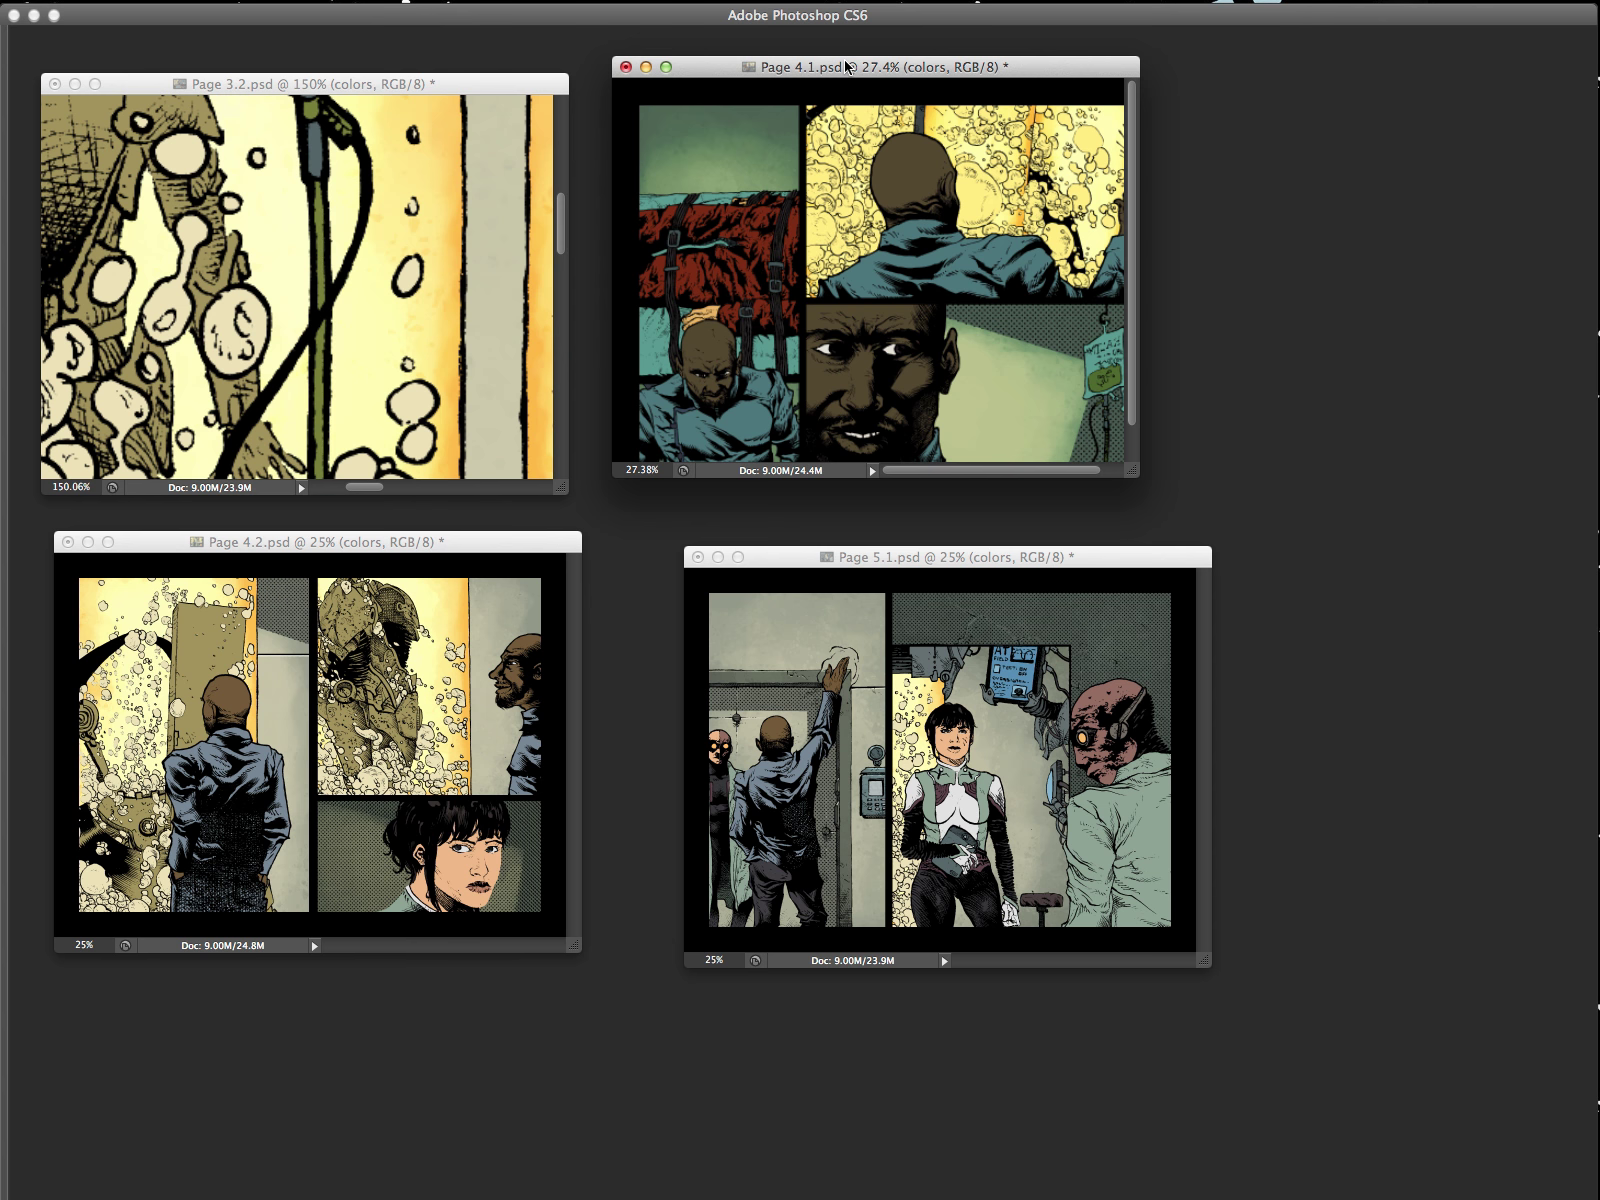
key("super+plus")
left_click(464, 82)
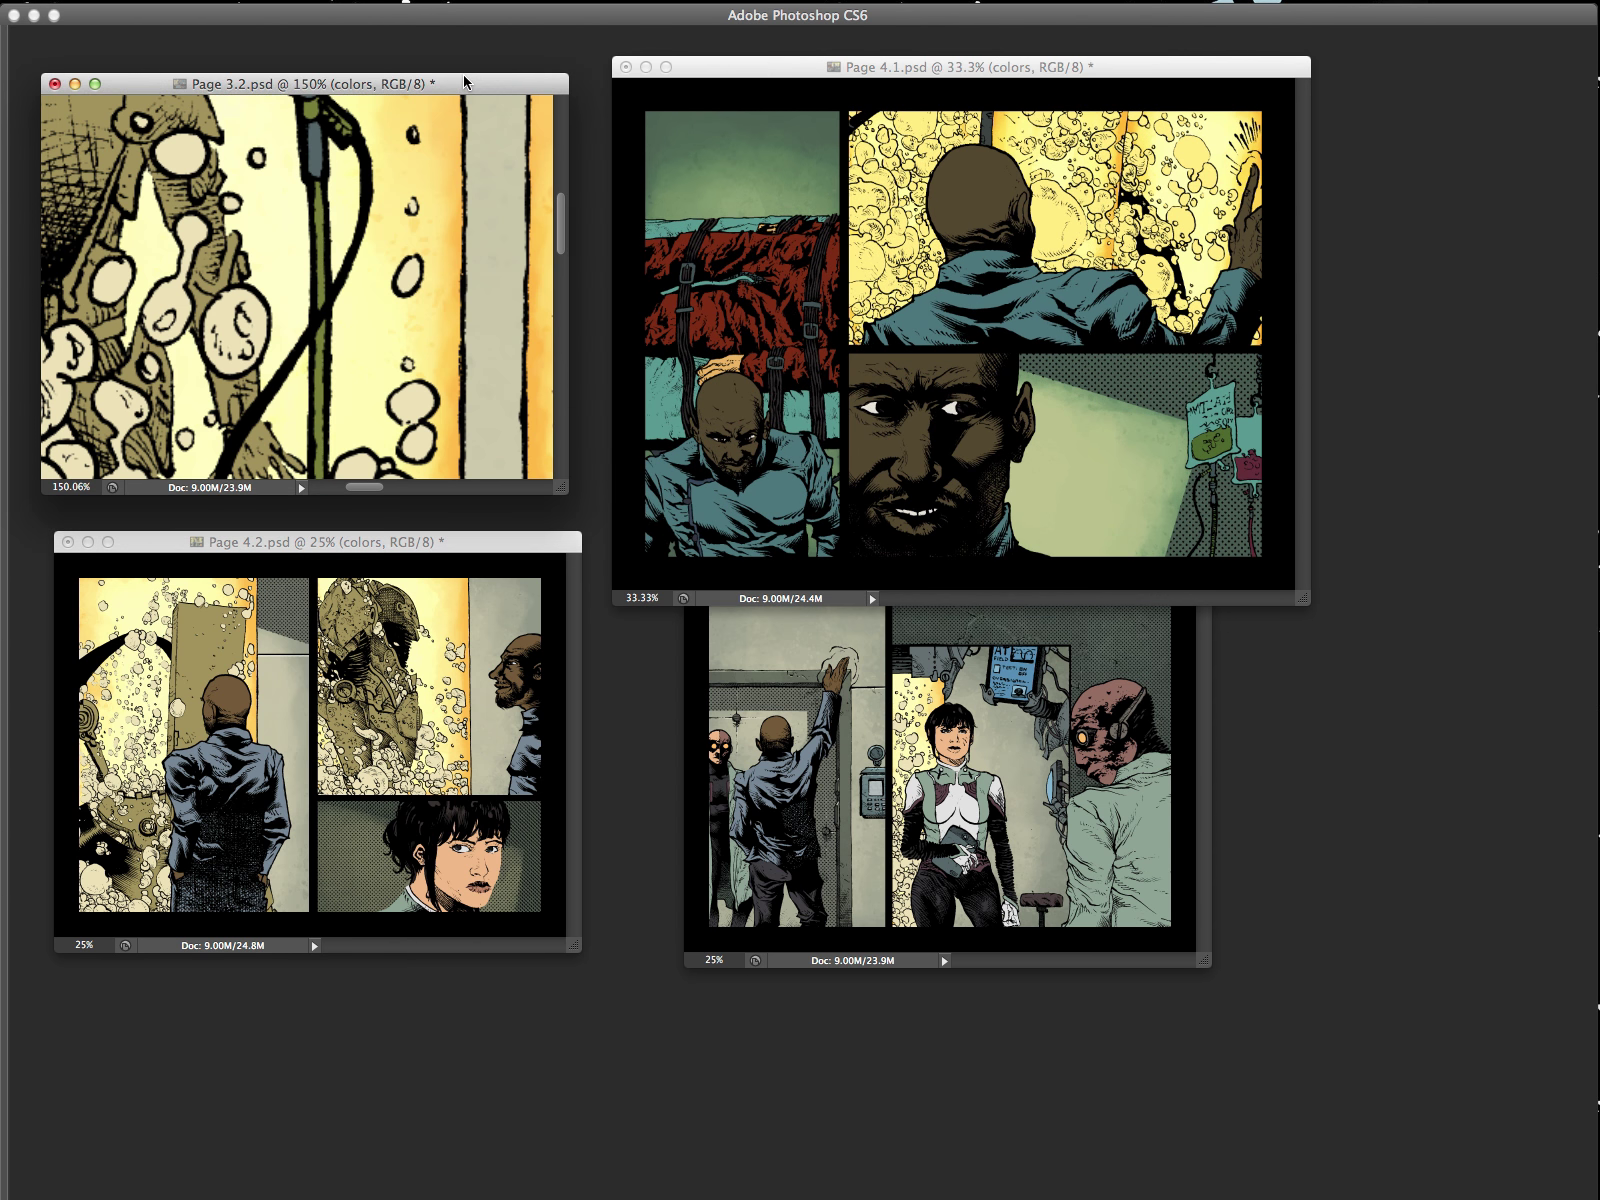
key("super+minus")
key("super+minus")
key("super+minus")
key("super+minus")
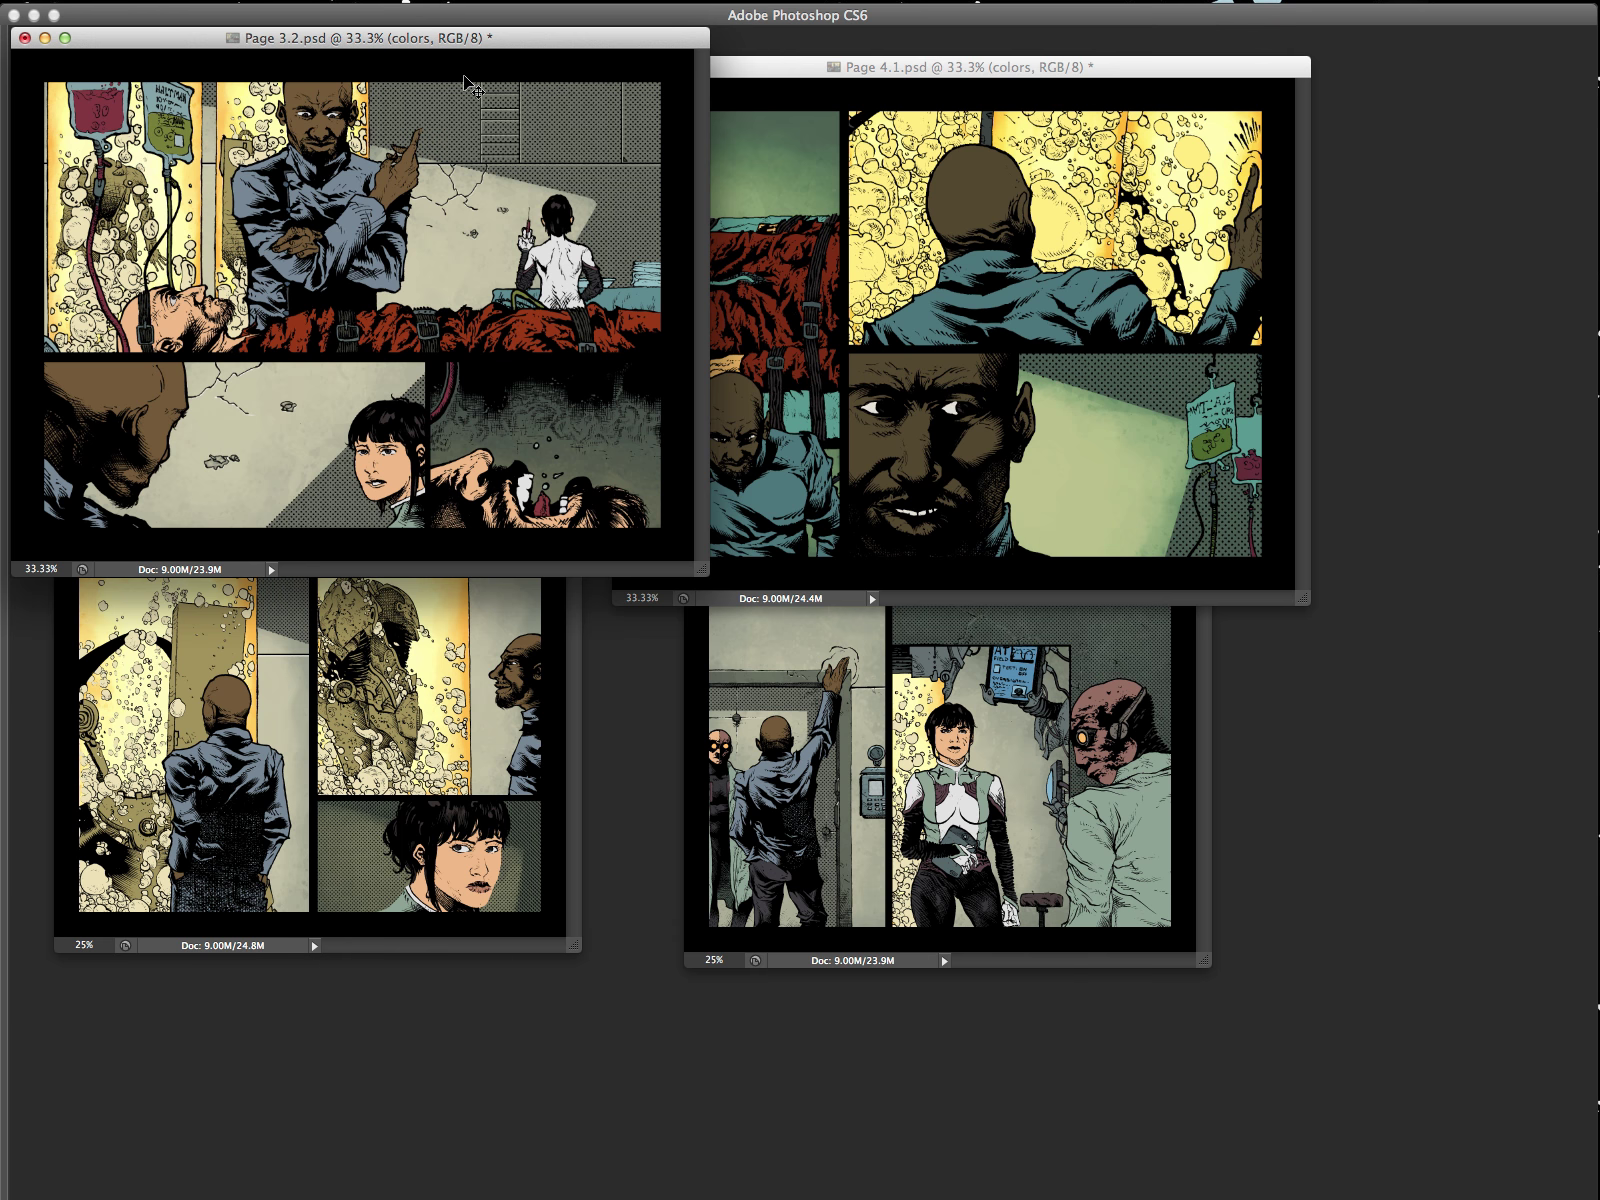
Step: Zoom pages 3.2 and 4.1 out to 25% and arrange their windows so all four pages are visible together
key("super+minus")
key("super+plus")
key("super+minus")
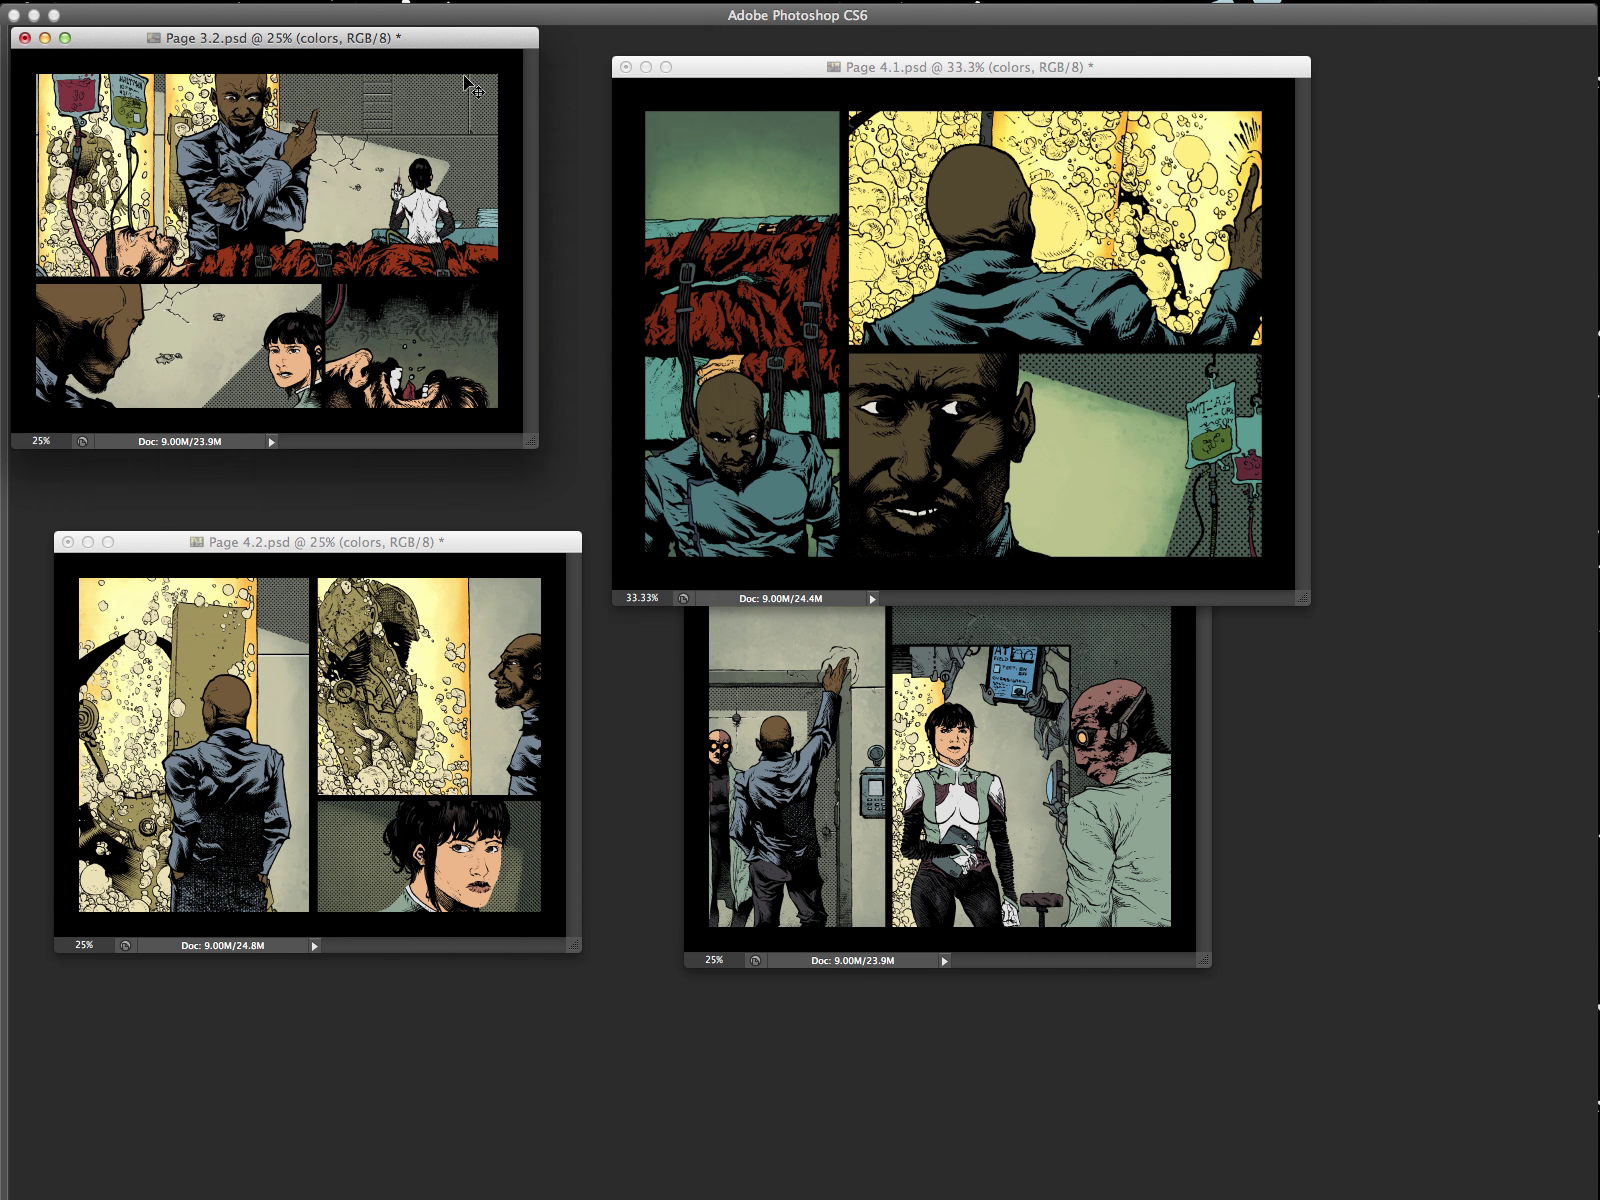
left_click_drag(734, 72, 827, 71)
left_click_drag(493, 44, 563, 123)
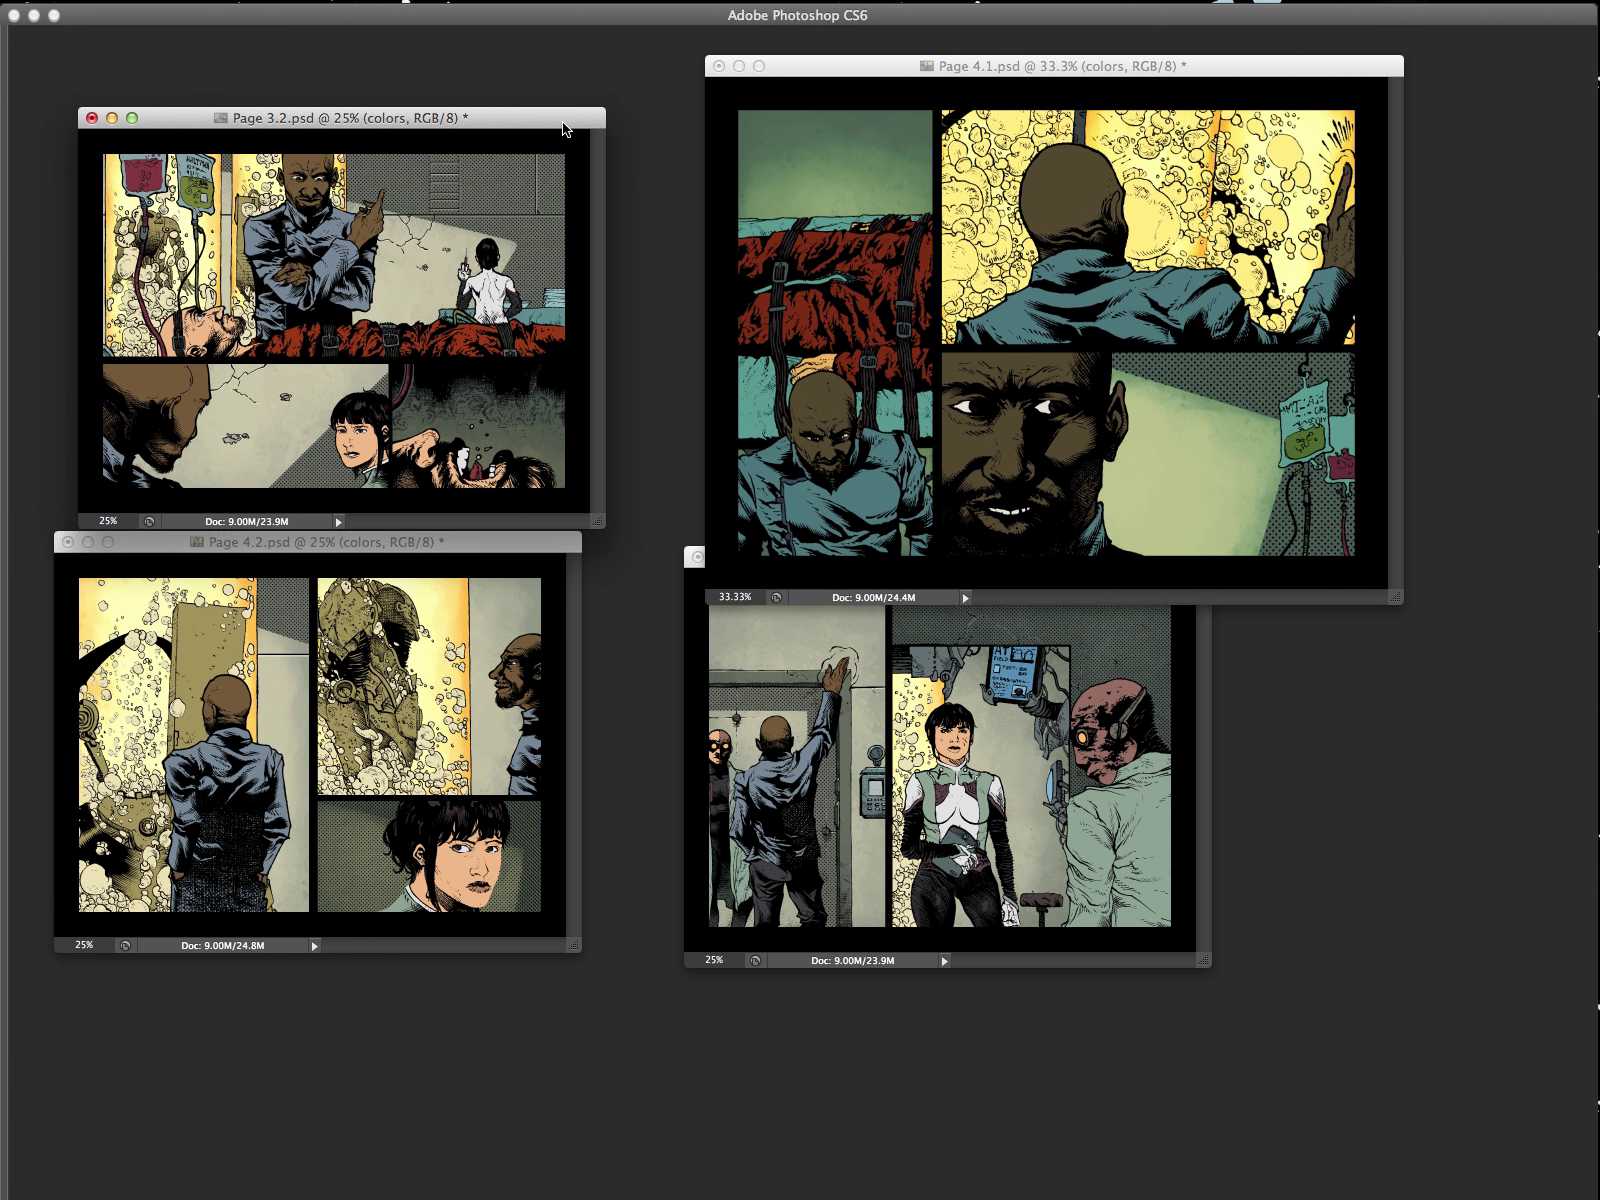
left_click_drag(1033, 80, 939, 86)
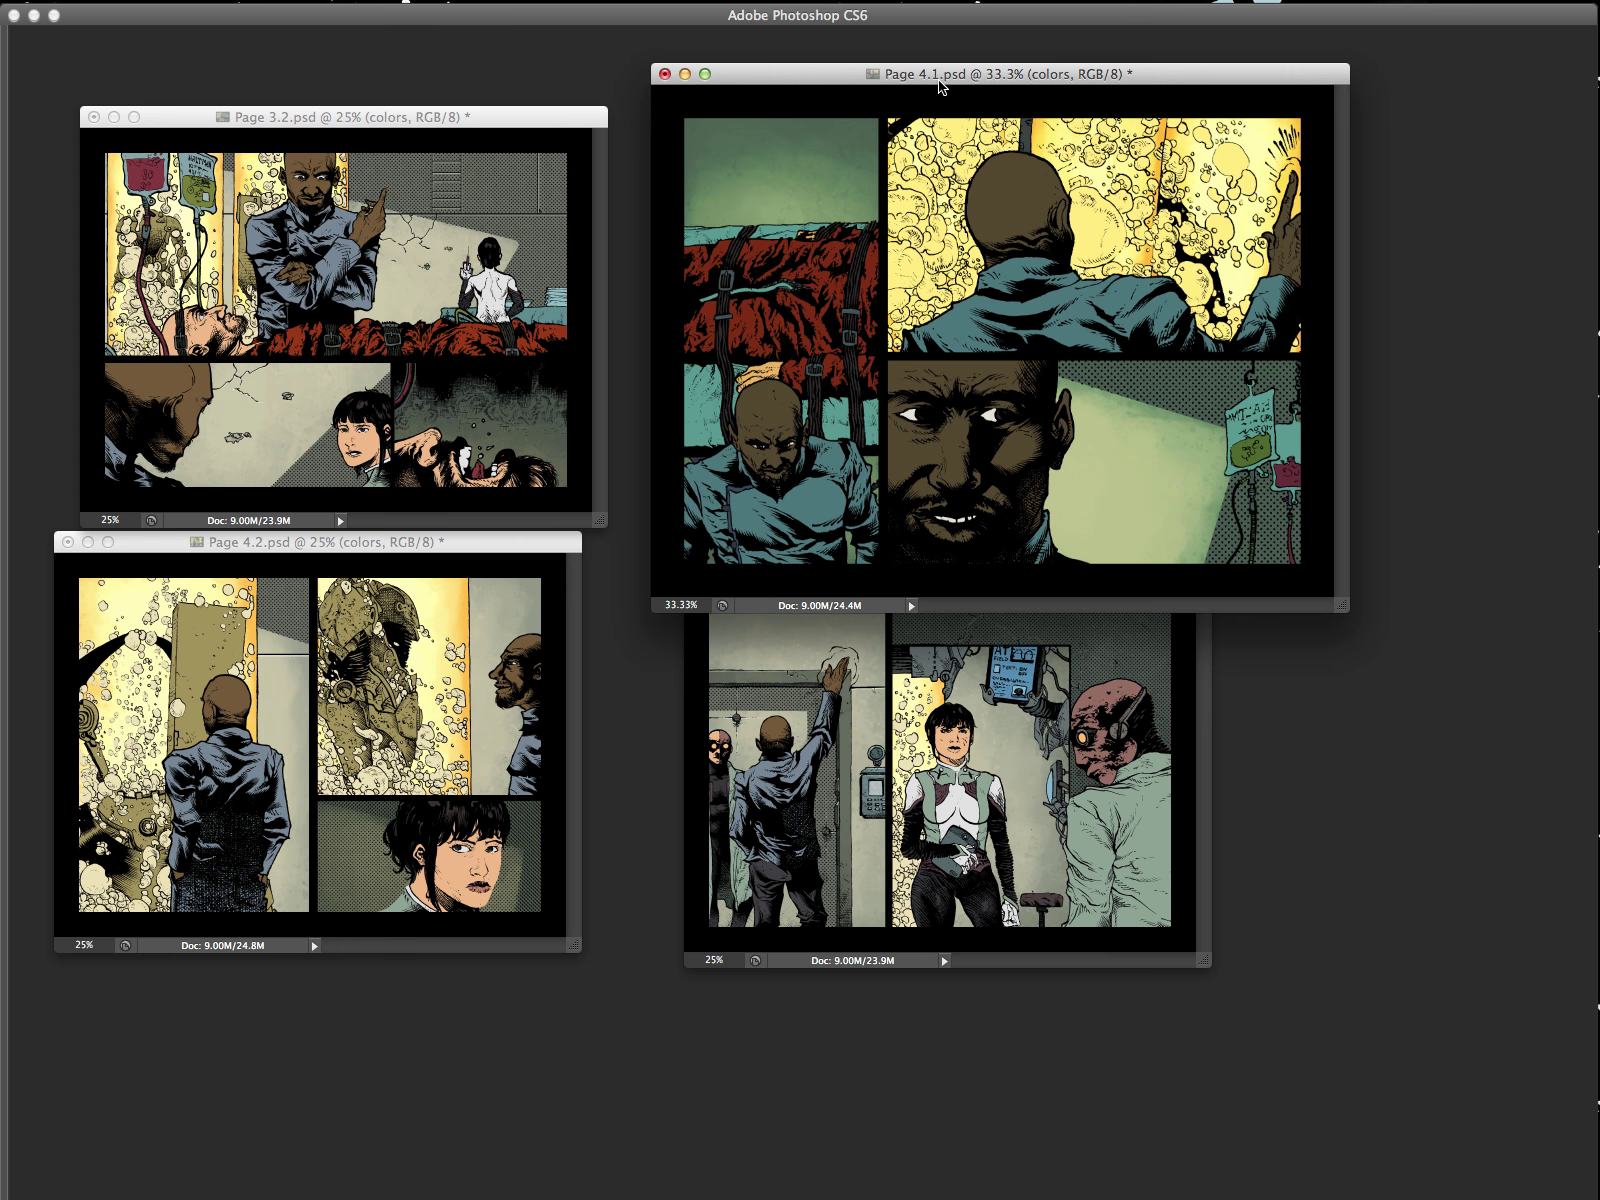
key("super+minus")
left_click_drag(1076, 80, 1052, 108)
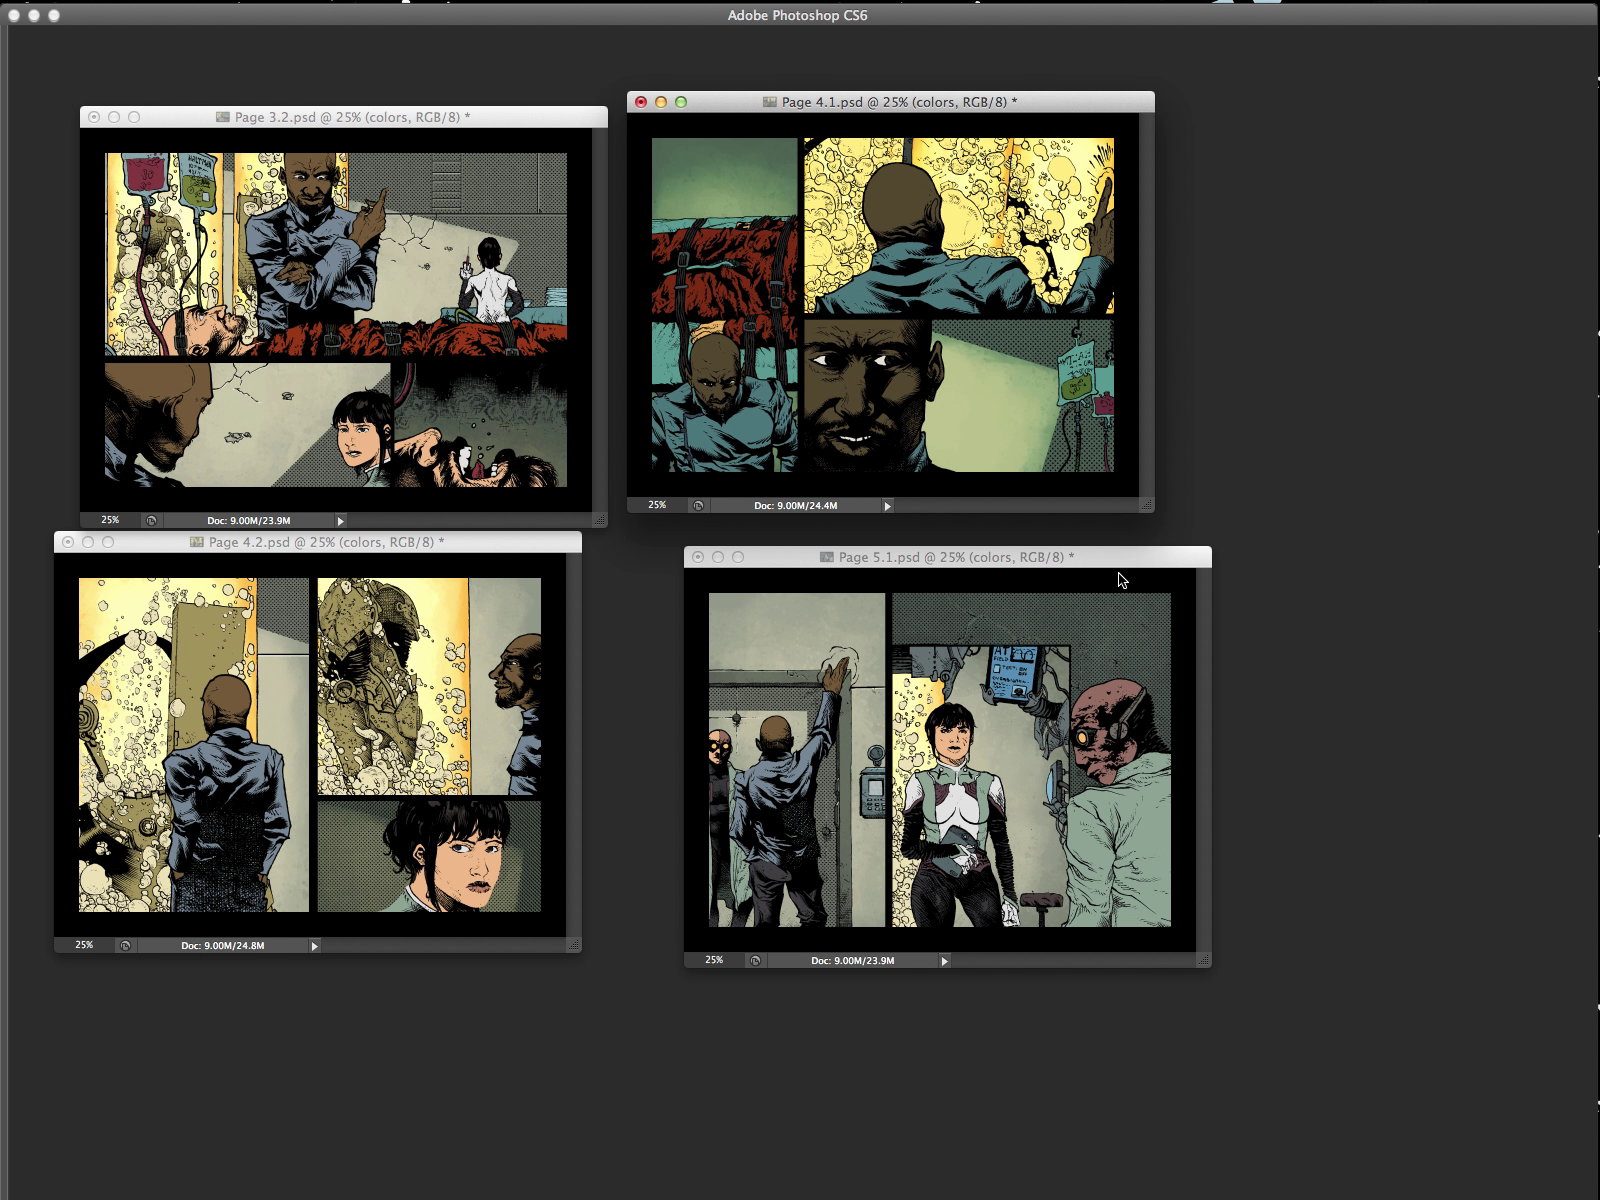
left_click_drag(1144, 562, 1138, 568)
Step: Clear page 5.1's selection and select the large bubbles on page 4.1's flats layer with the Magic Wand
key("Tab")
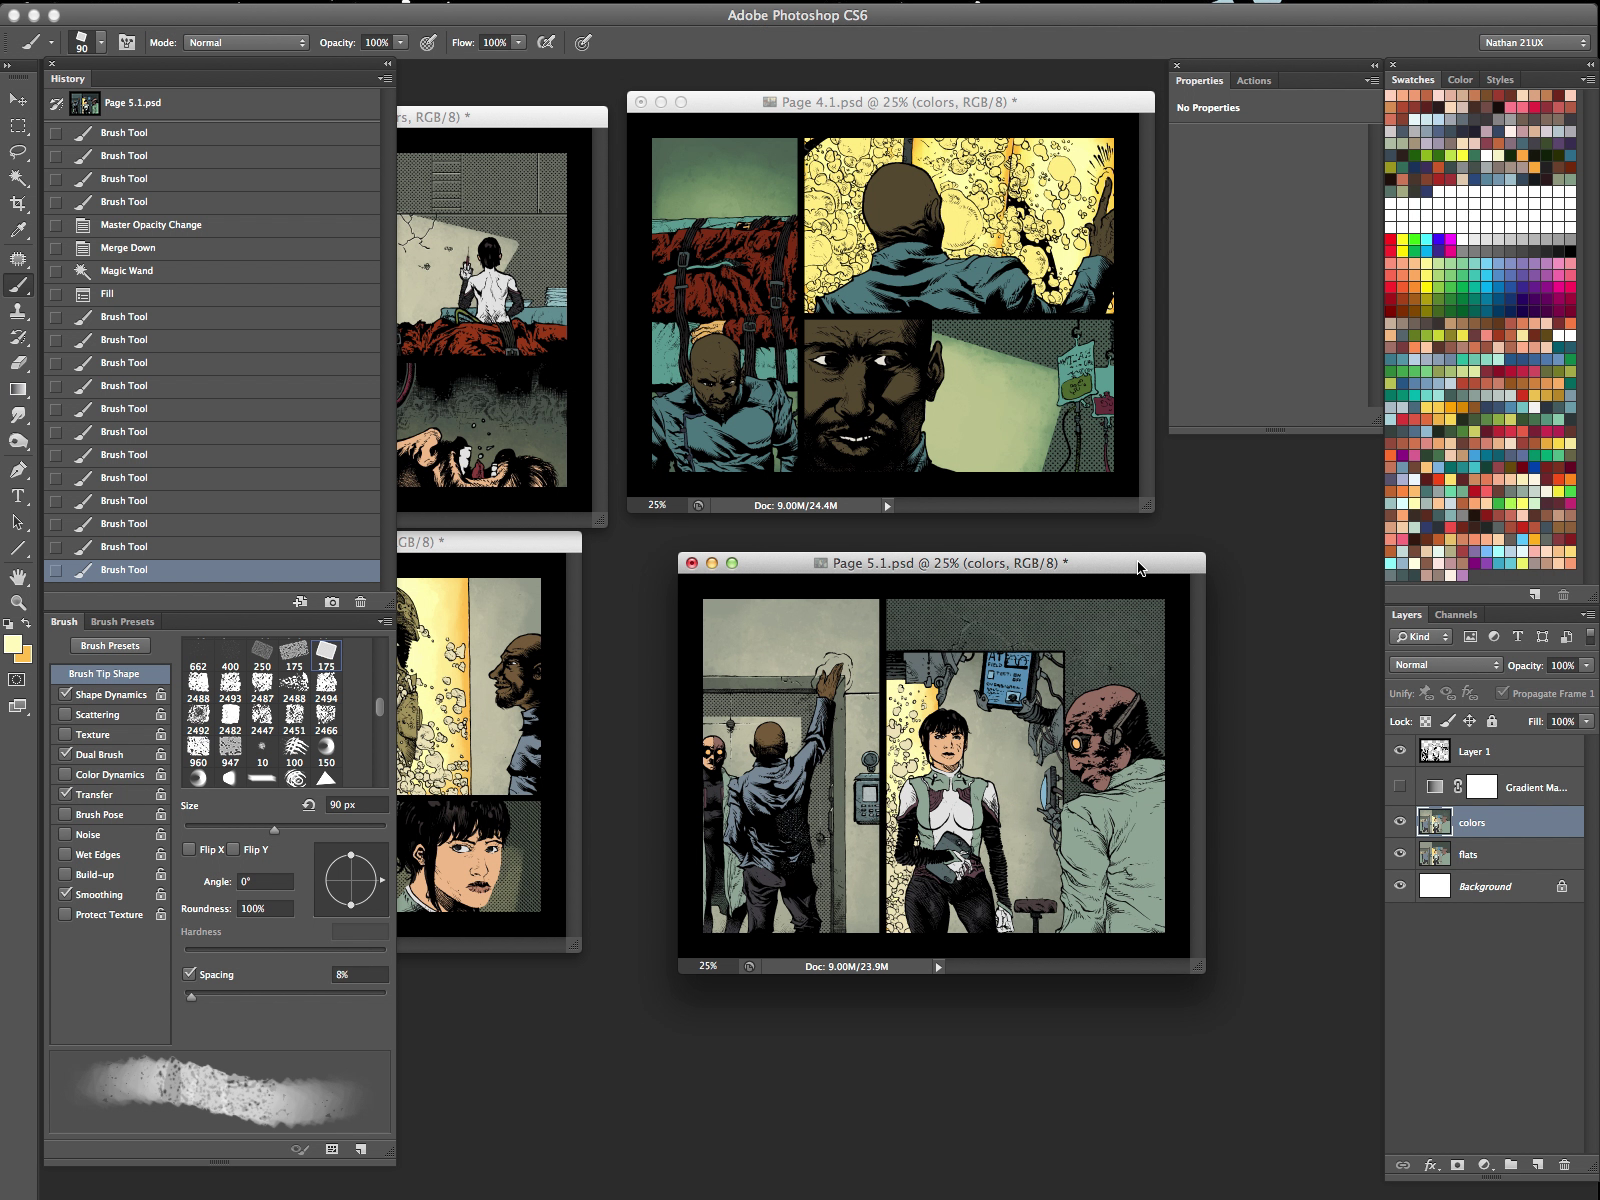
left_click(1472, 856)
key("super+d")
key("w")
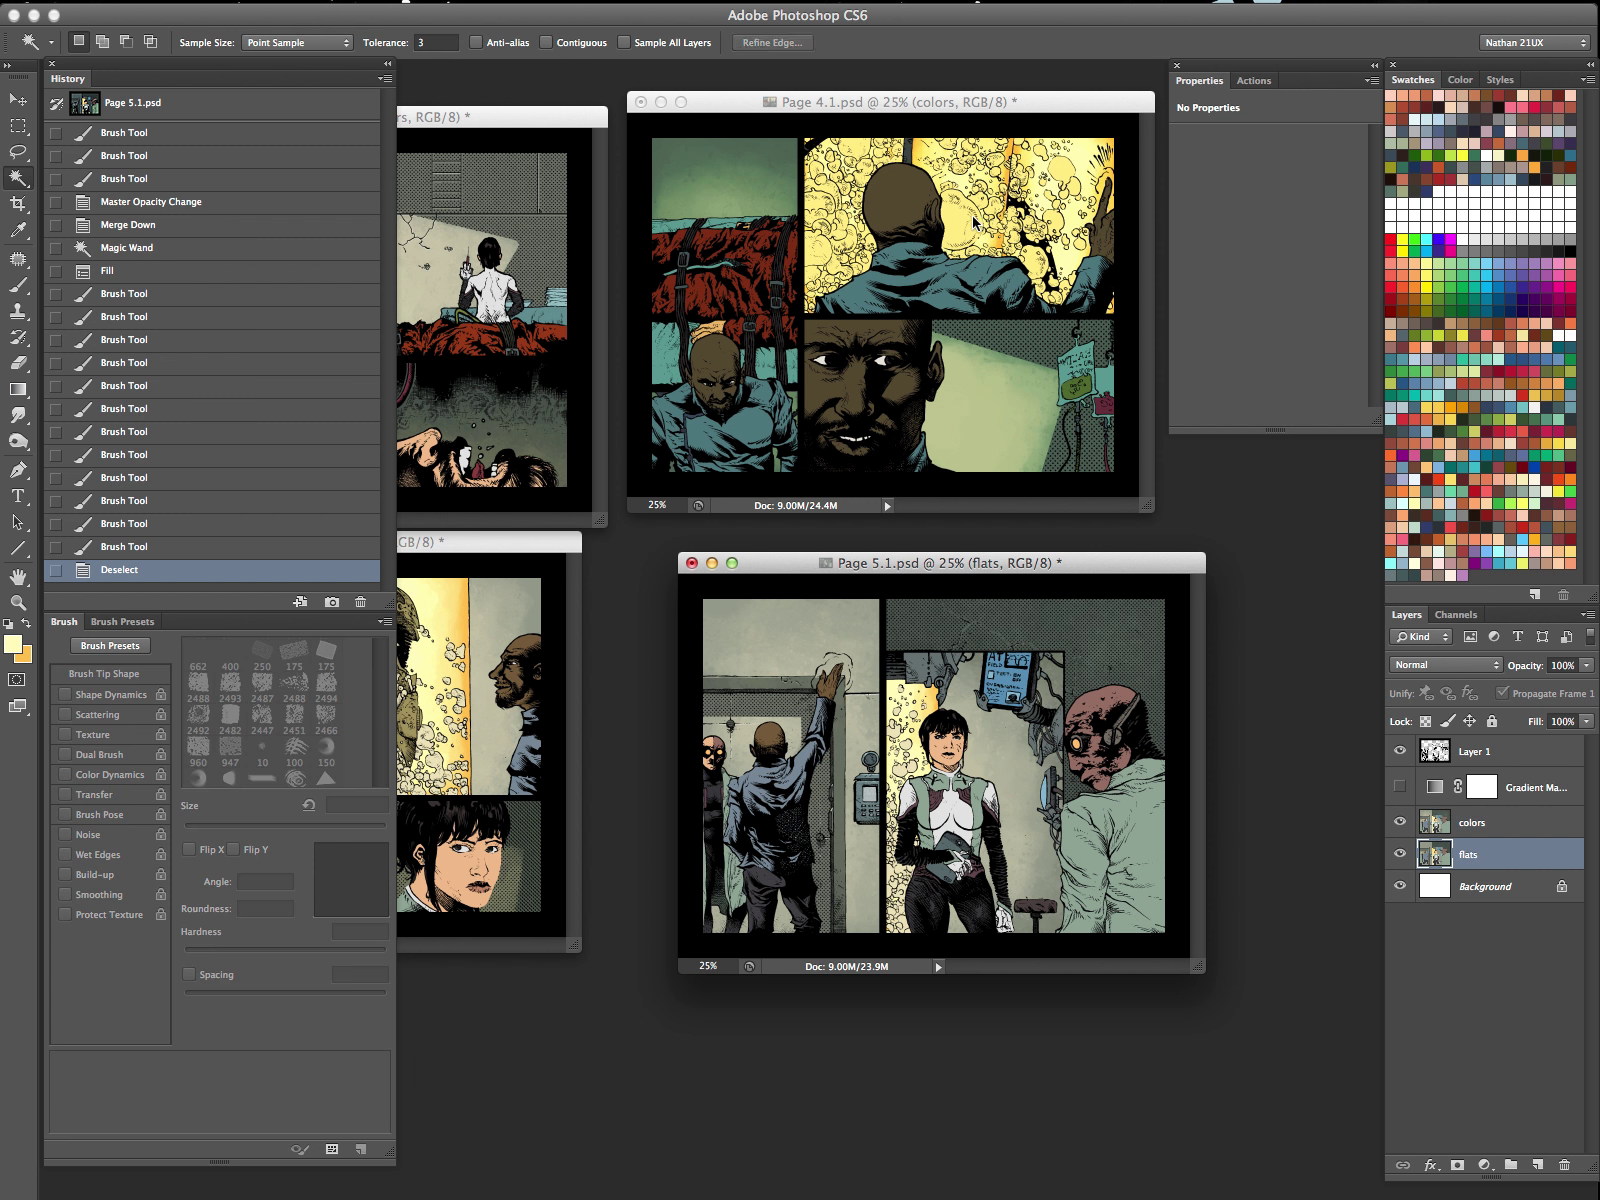
left_click(976, 258)
left_click(1470, 854)
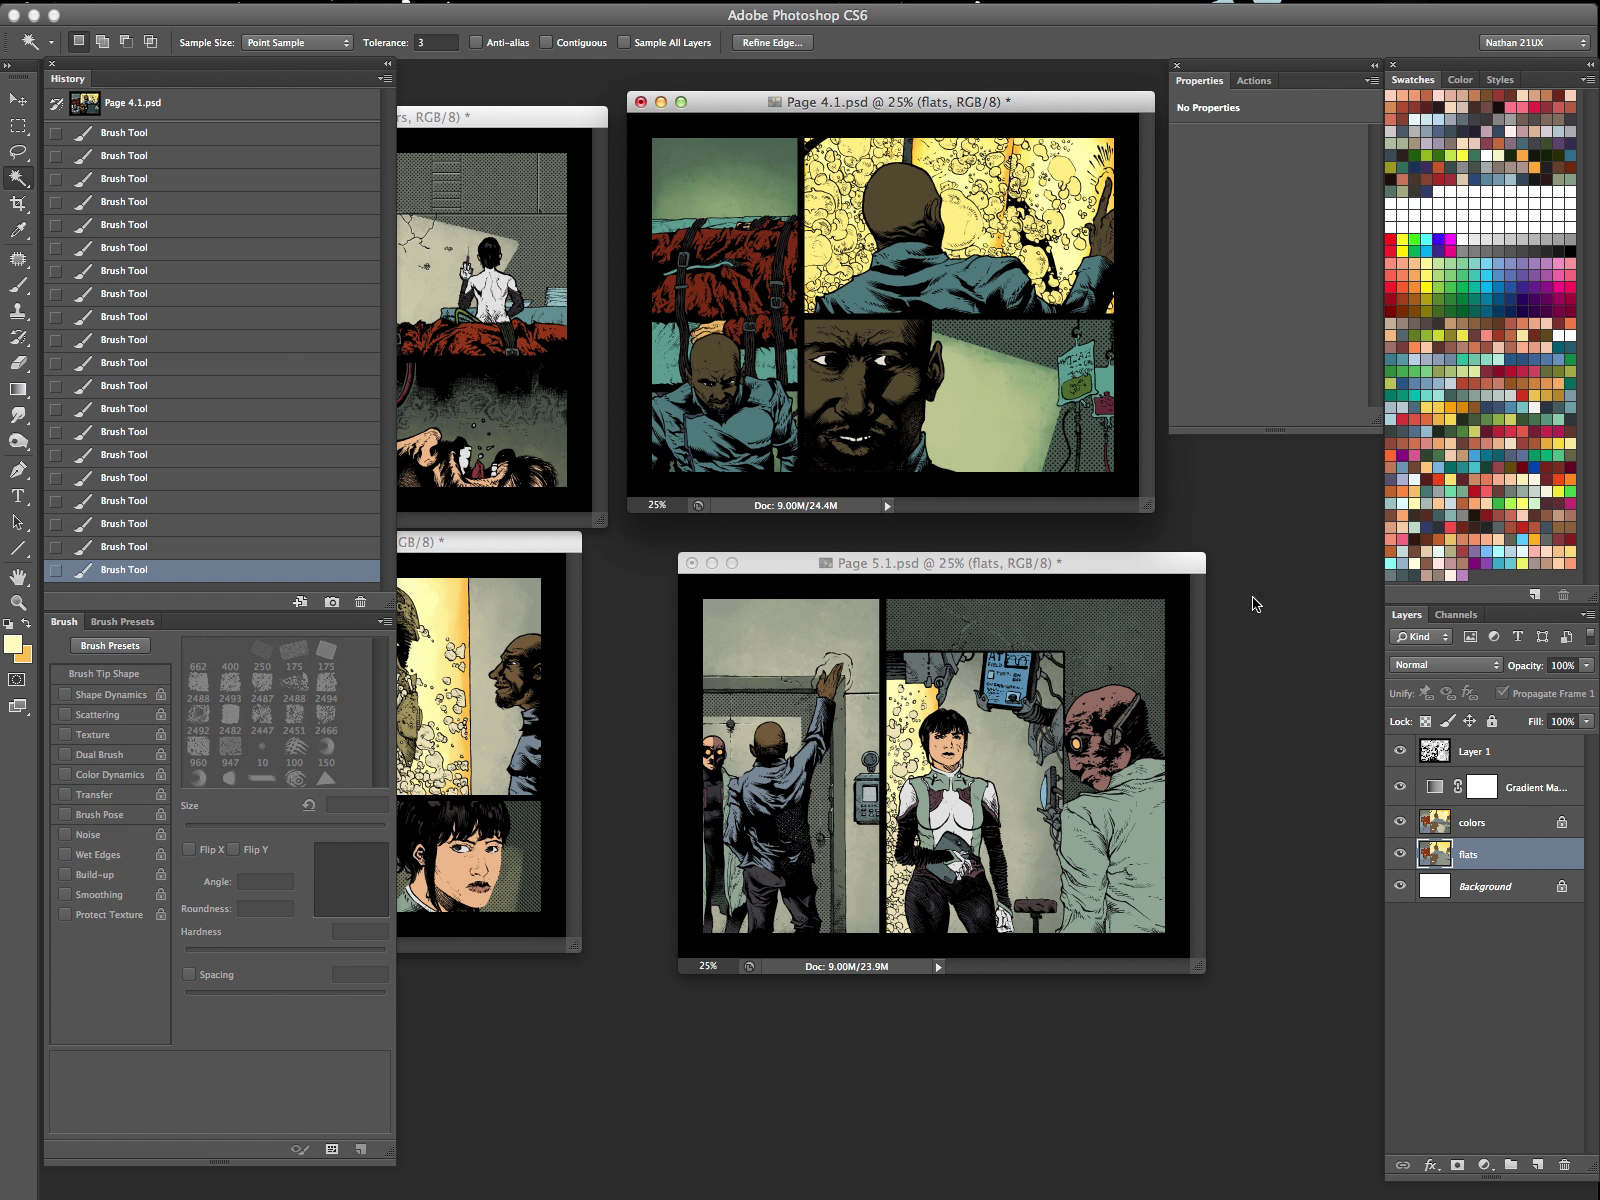
left_click(966, 248)
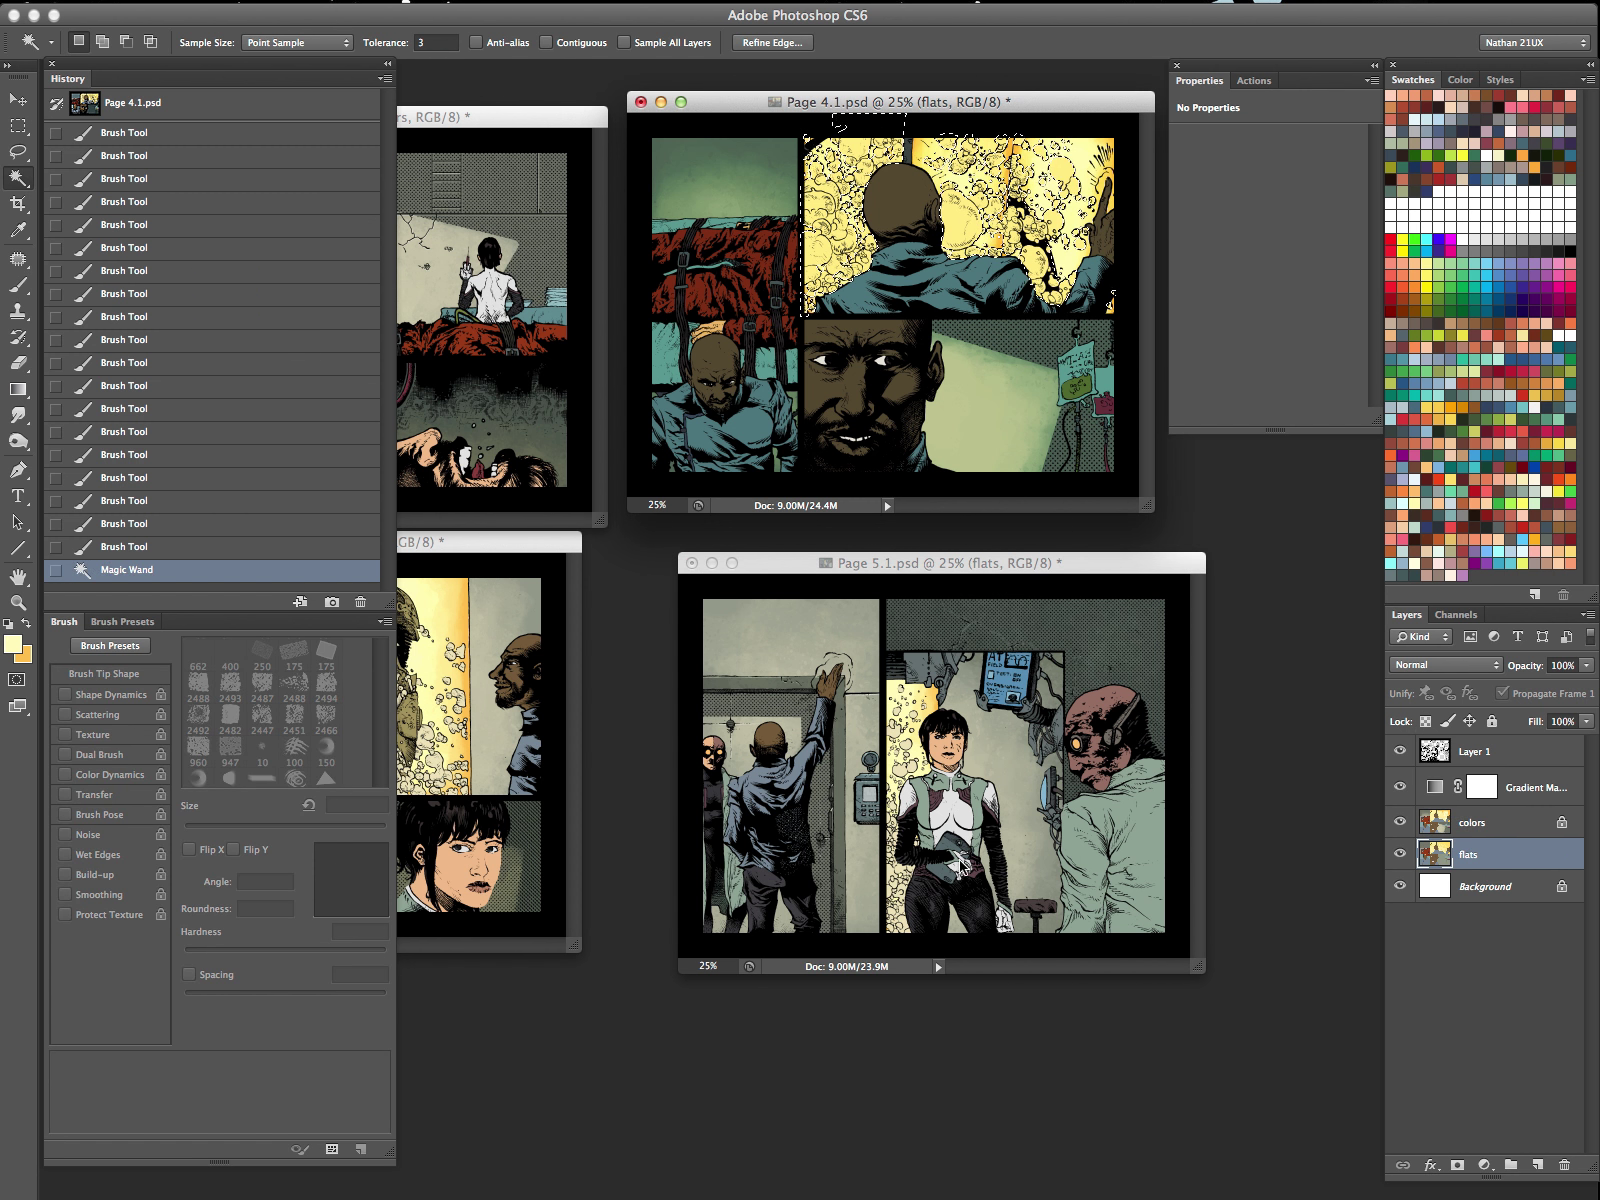
Step: Zoom in on the tank behind the woman on page 5.1 and sample the pale cream of its bubbles
key("z")
left_click(914, 788)
left_click_drag(907, 750, 928, 752)
key("i")
left_click(917, 768)
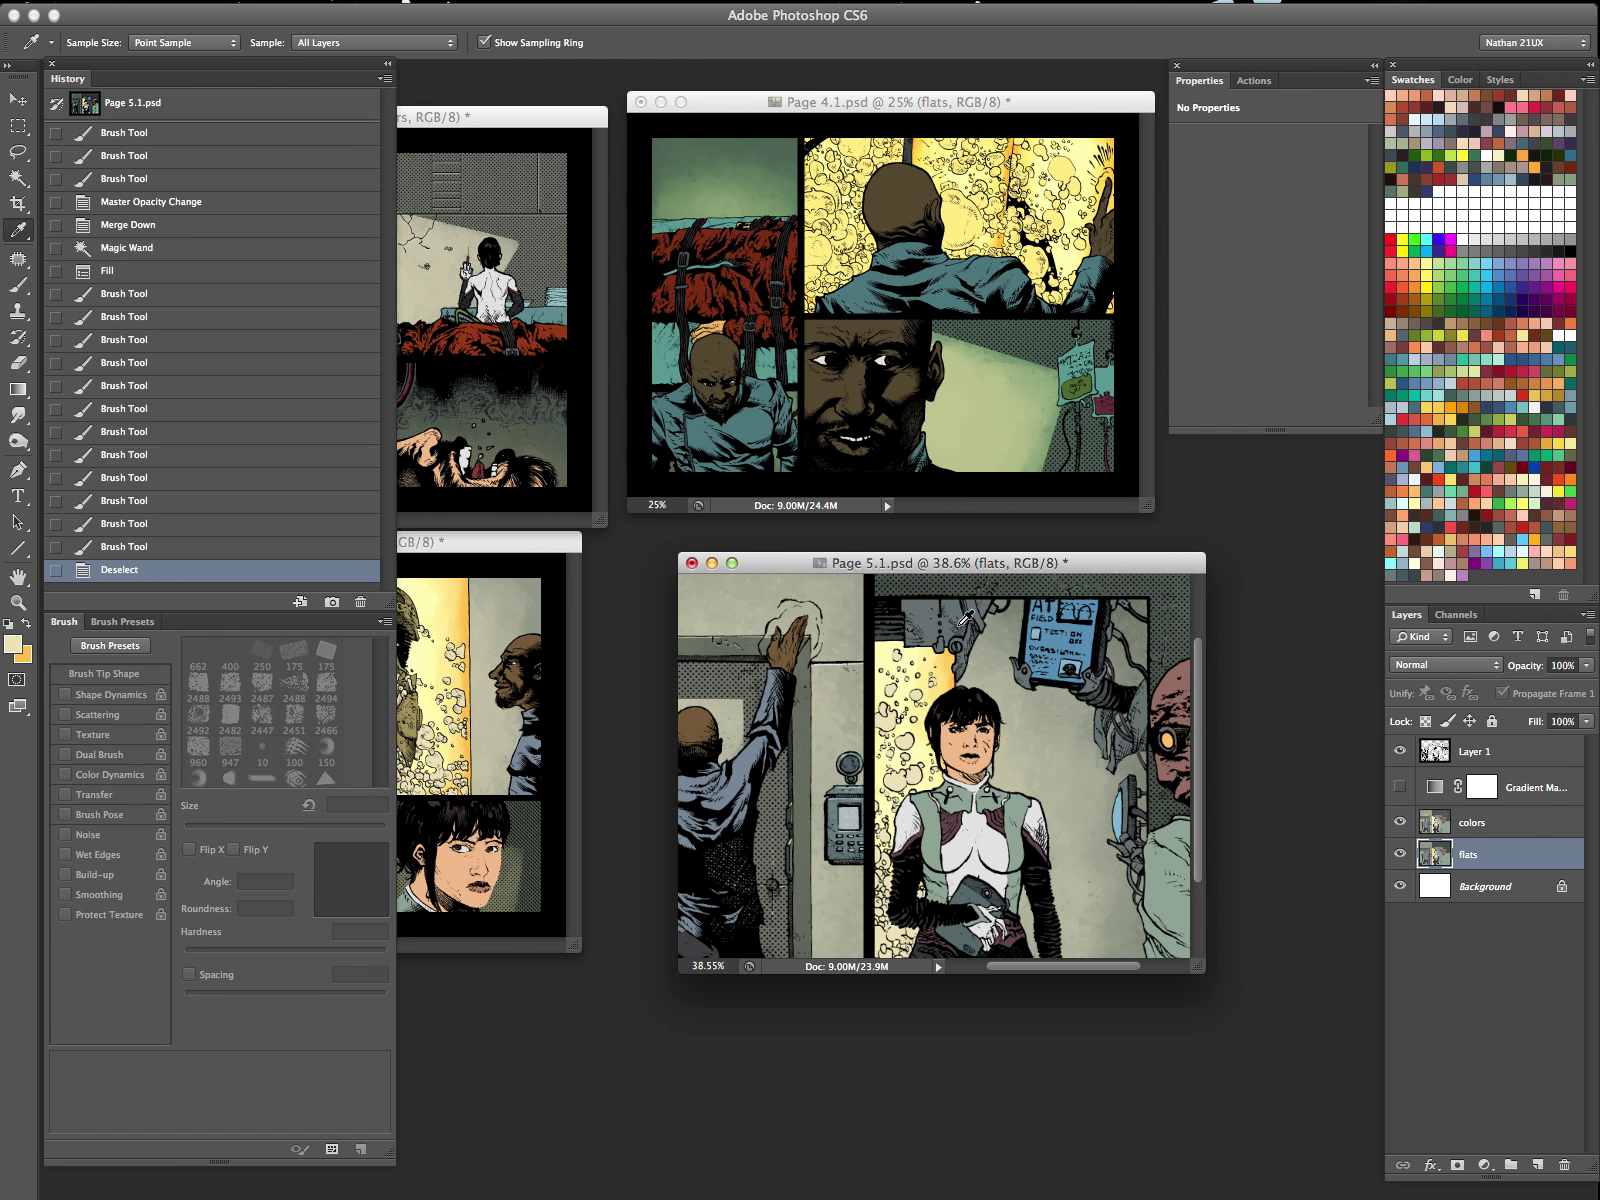
Step: Fill the selected bubbles on page 4.1's unlocked colors layer with the sampled cream, deselect, and save the page
key("ctrl+Tab")
key("alt+BackSpace")
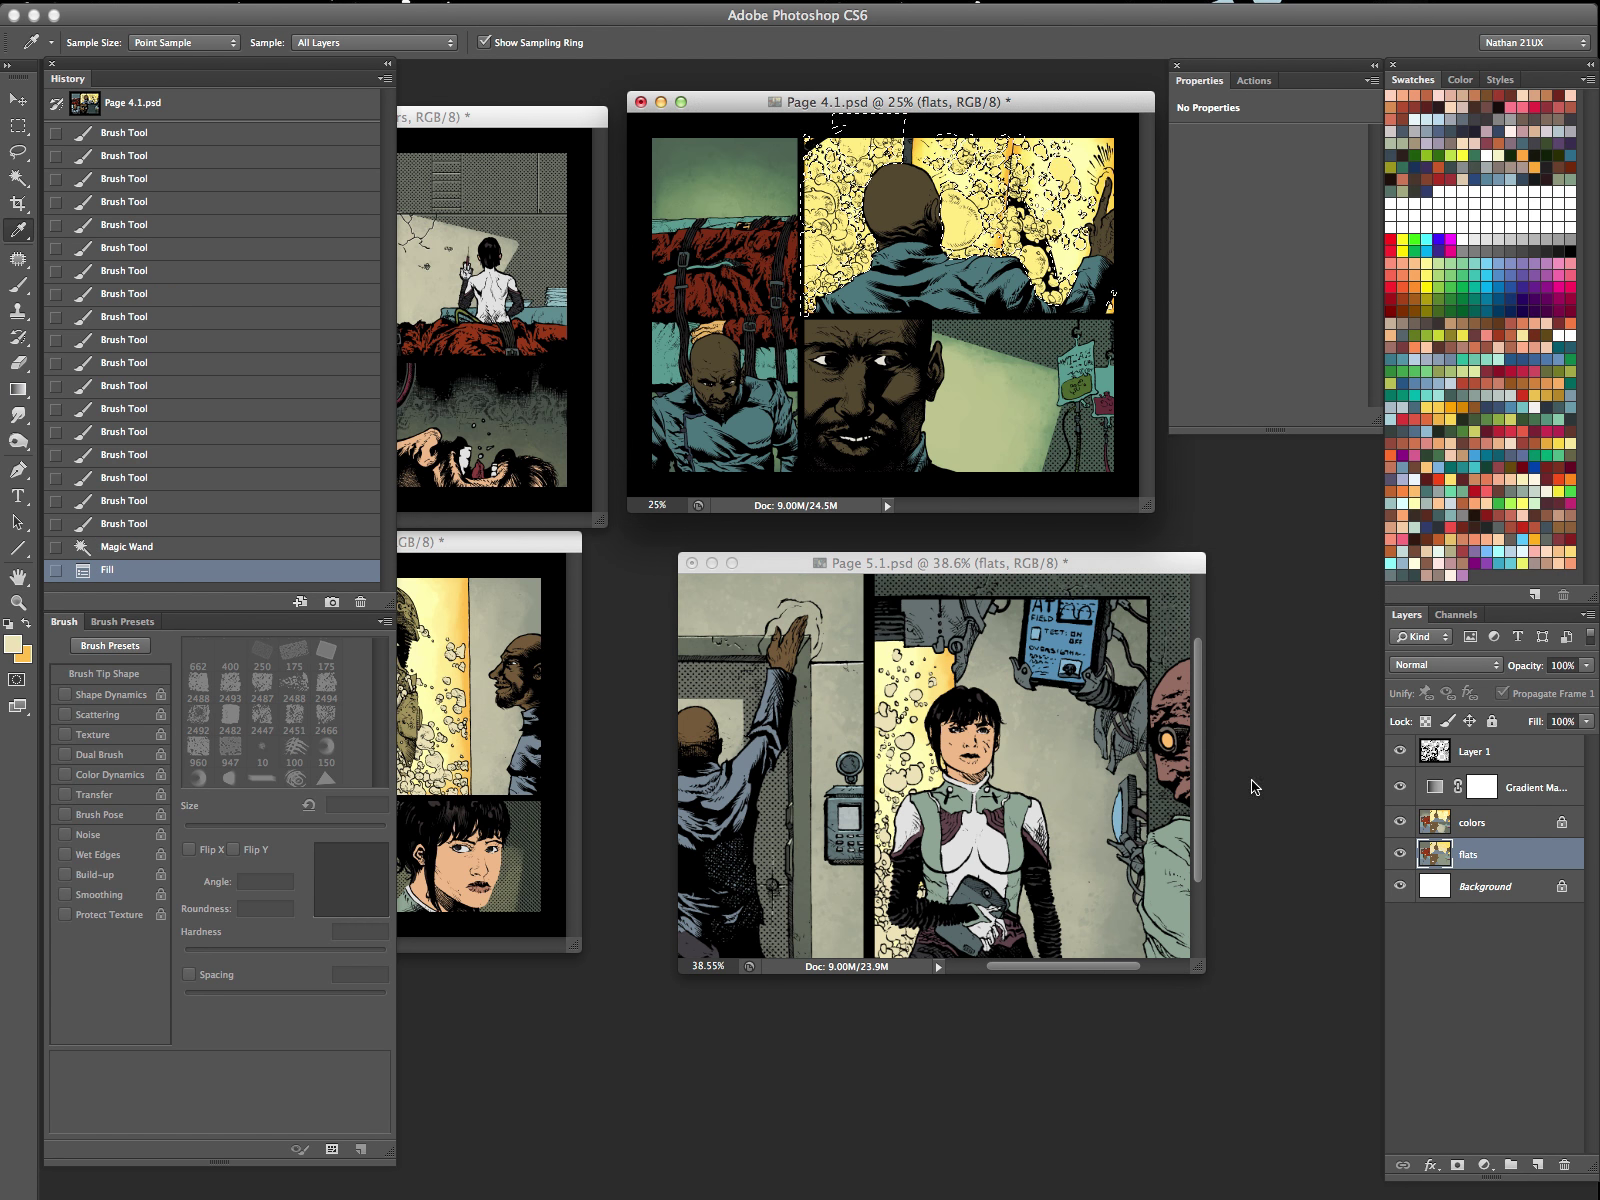
key("ctrl+z")
left_click(1440, 822)
left_click(1434, 786)
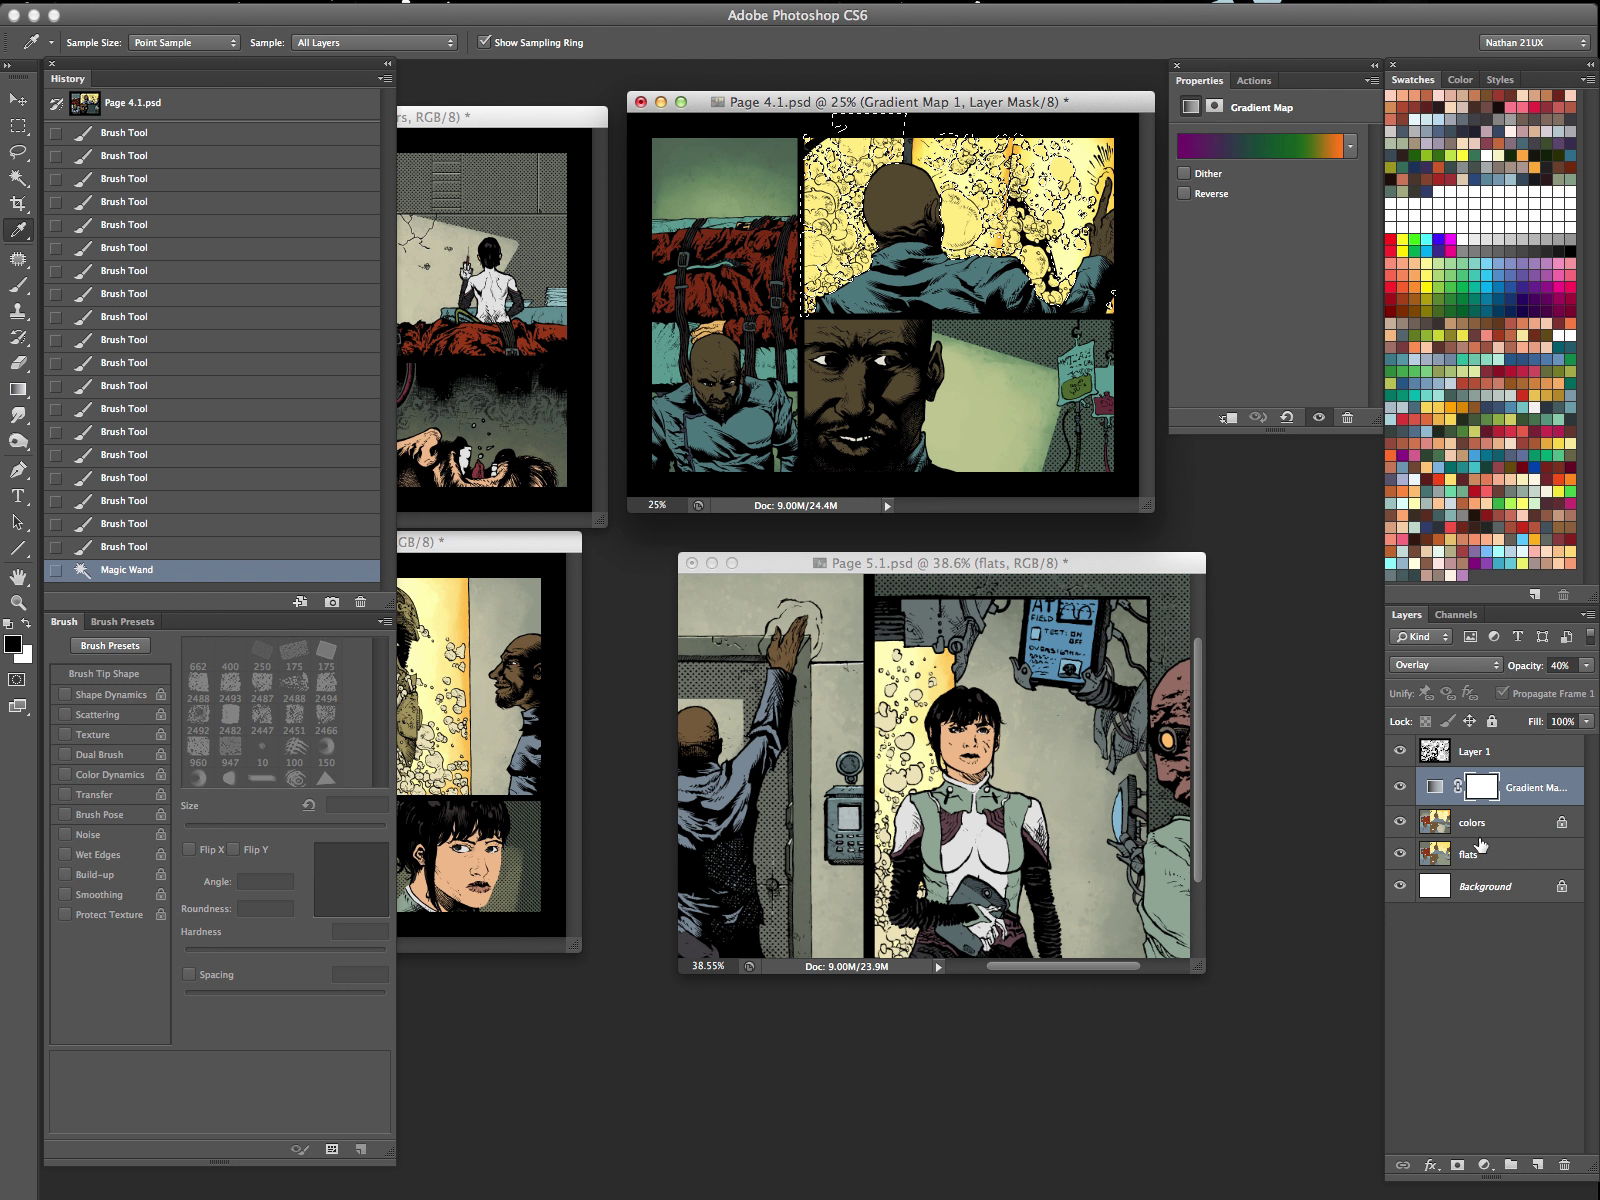
left_click(1436, 822)
left_click(1425, 721)
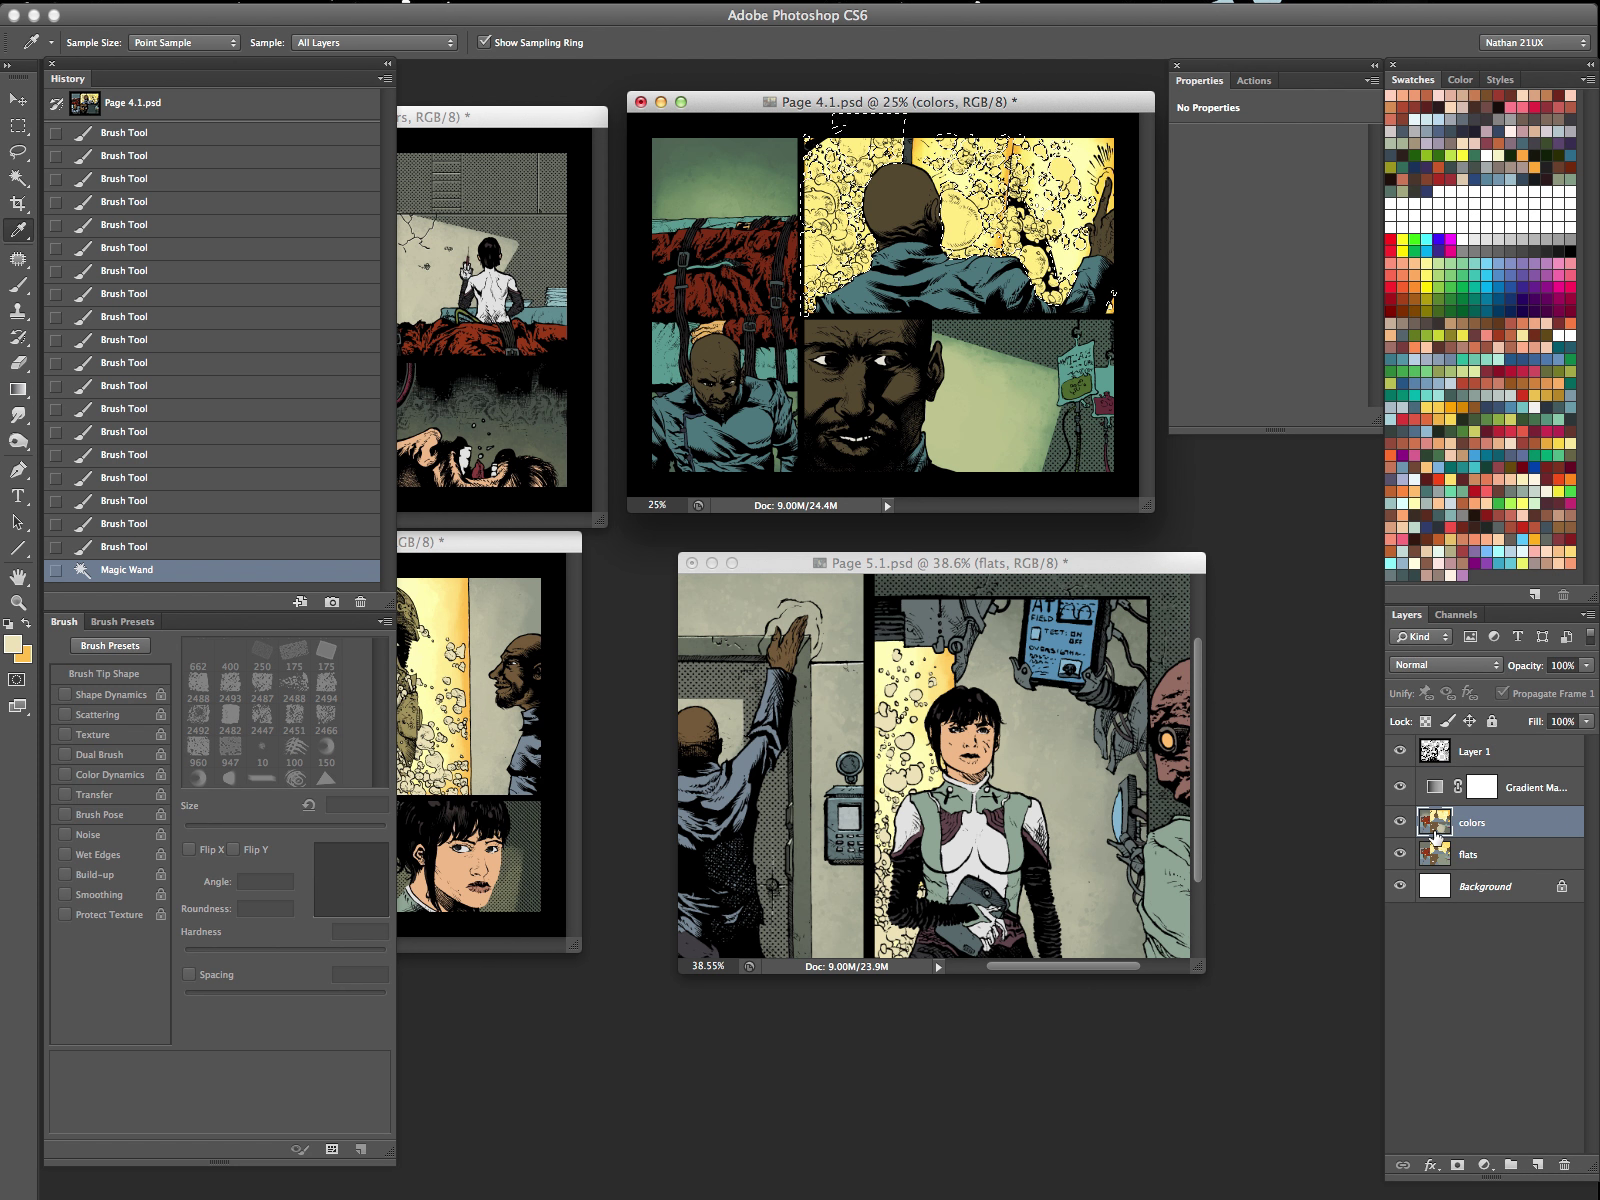
key("alt+BackSpace")
key("ctrl+d")
key("ctrl+s")
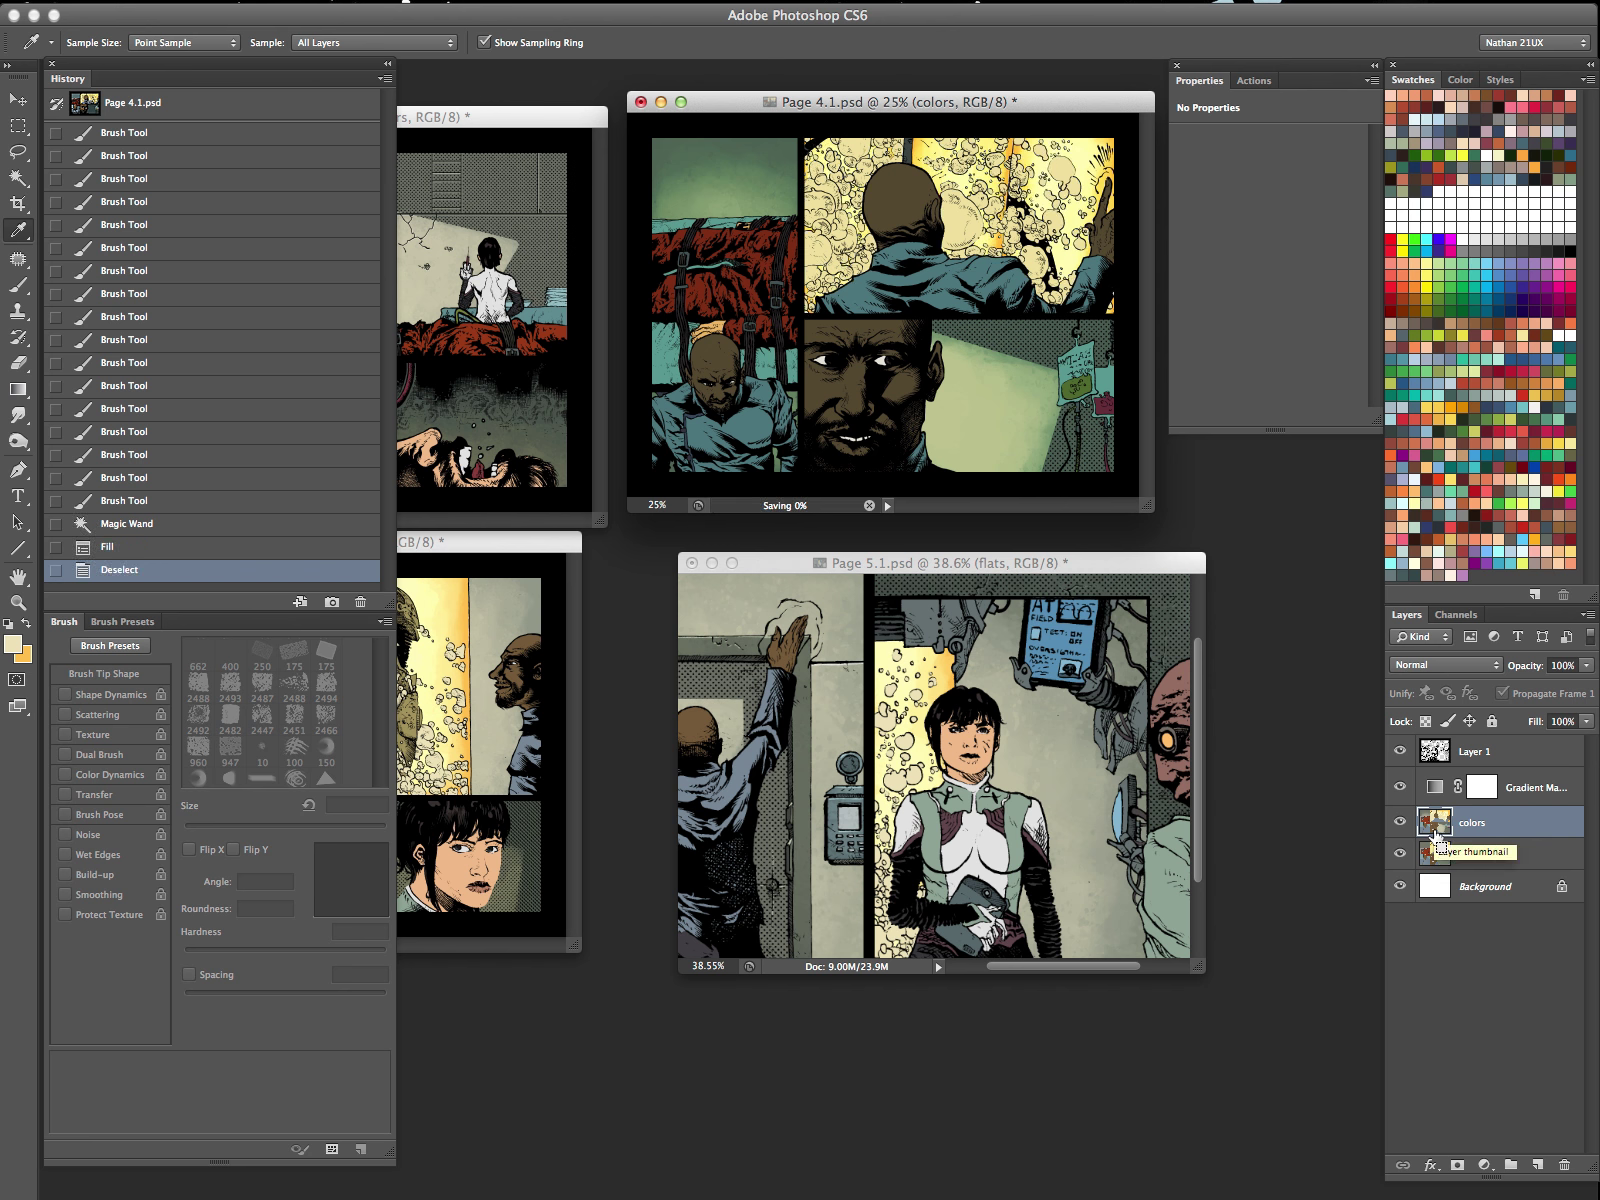
Step: Show the Gradient Map layer on pages 5.1, 4.2 and 3.2
key("Tab")
left_click(824, 566)
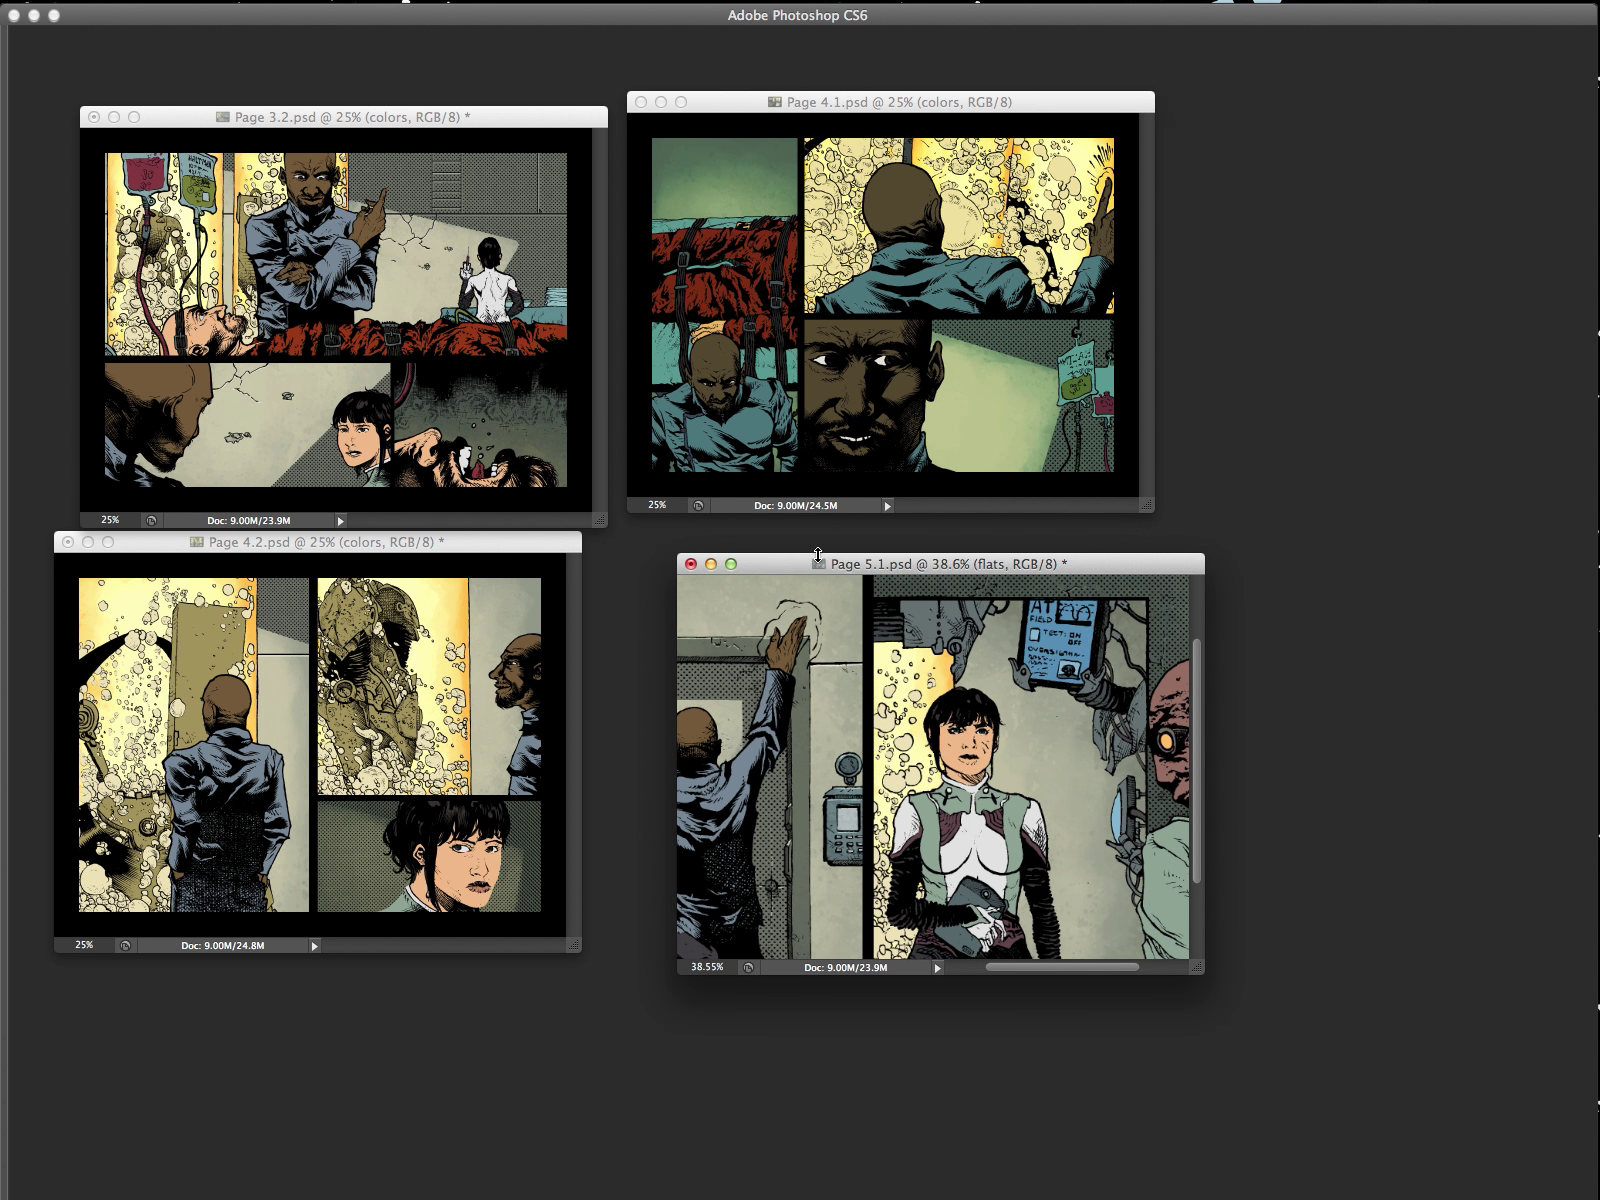
key("Tab")
left_click(1400, 786)
key("Tab")
left_click_drag(518, 550, 521, 550)
key("Tab")
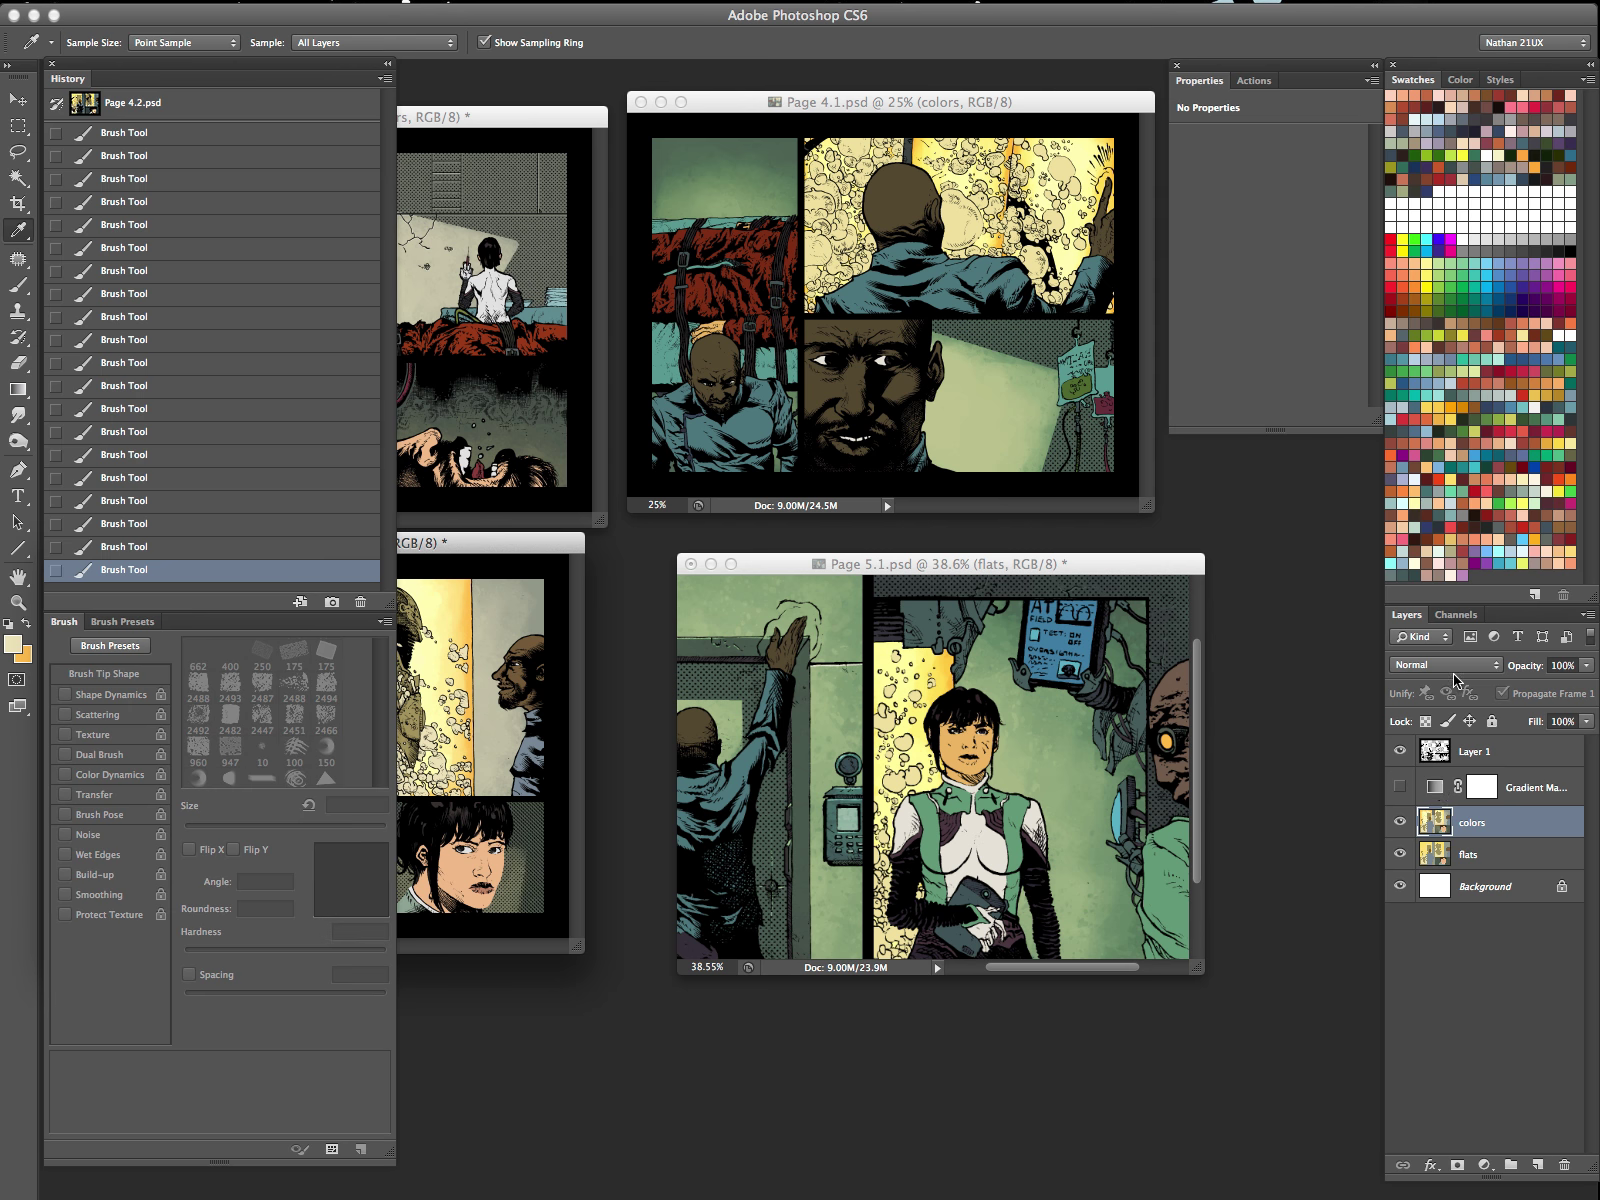
left_click(1410, 785)
key("Tab")
left_click(549, 120)
key("Tab")
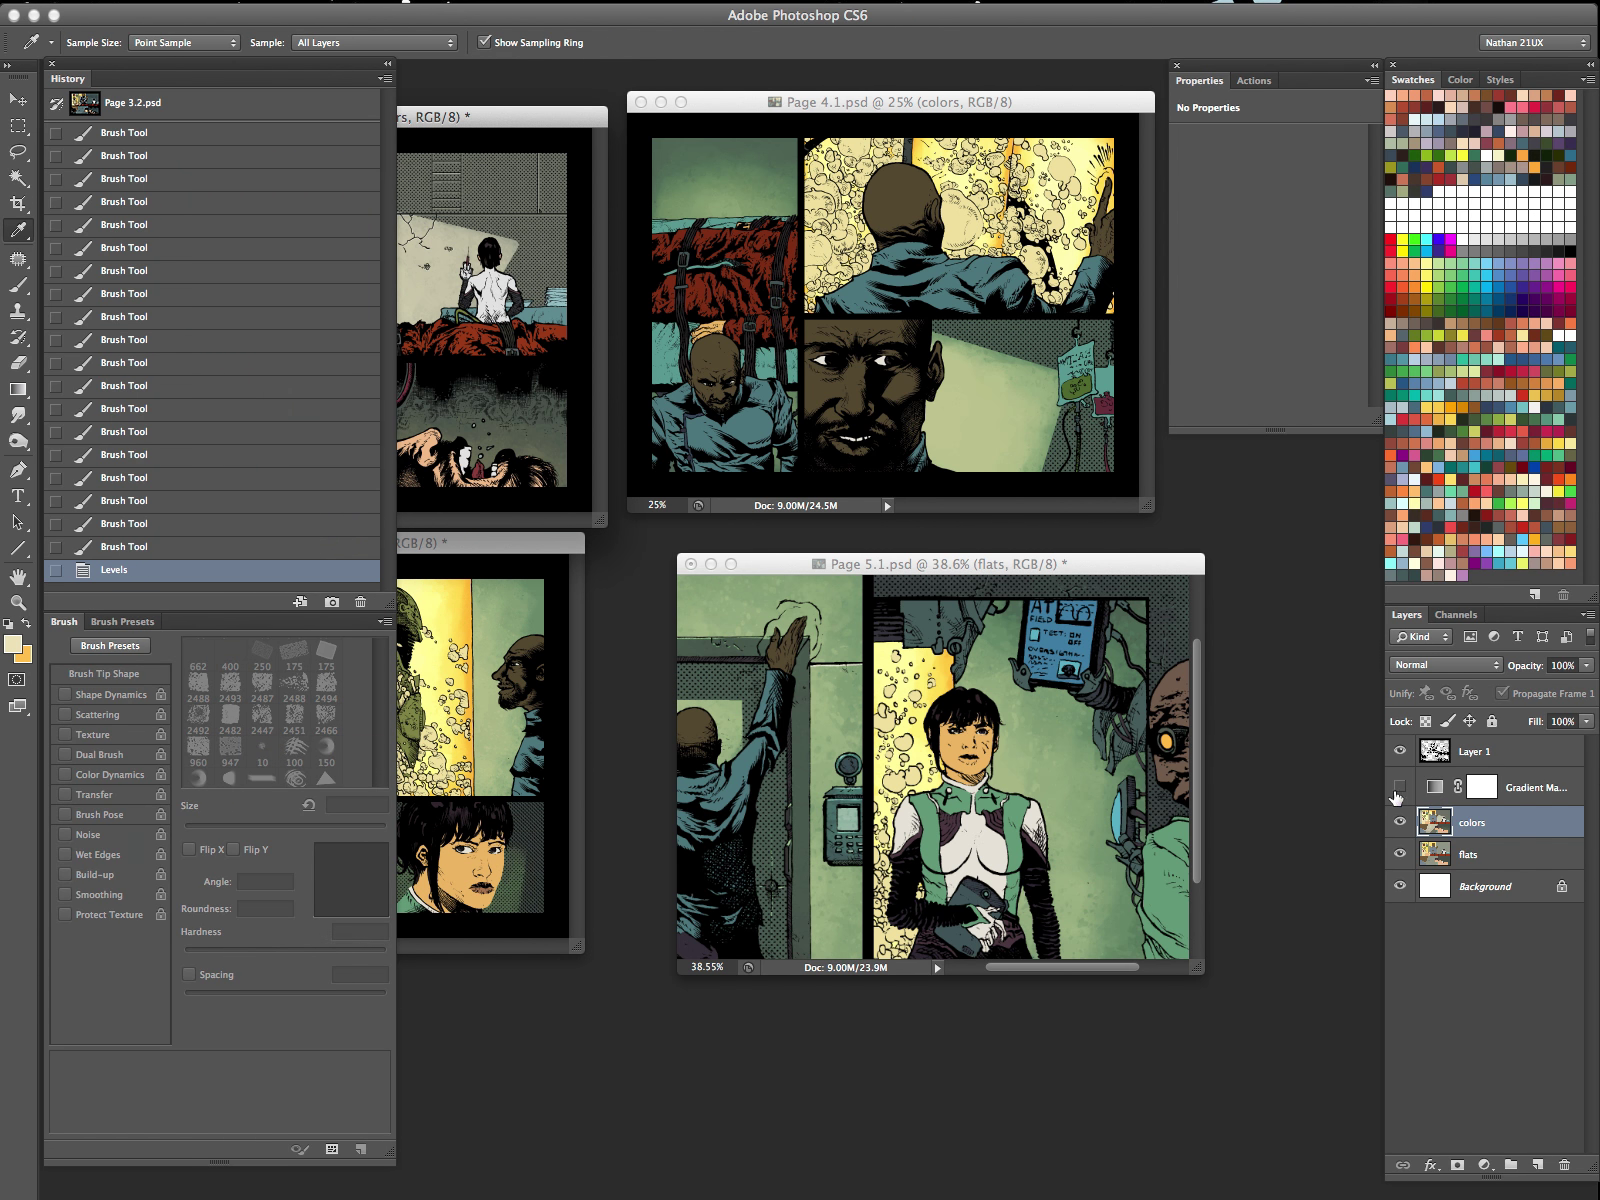
key("Tab")
Step: Zoom page 5.1 out to 25% and place its window beneath page 4.1 for comparison
left_click(728, 108)
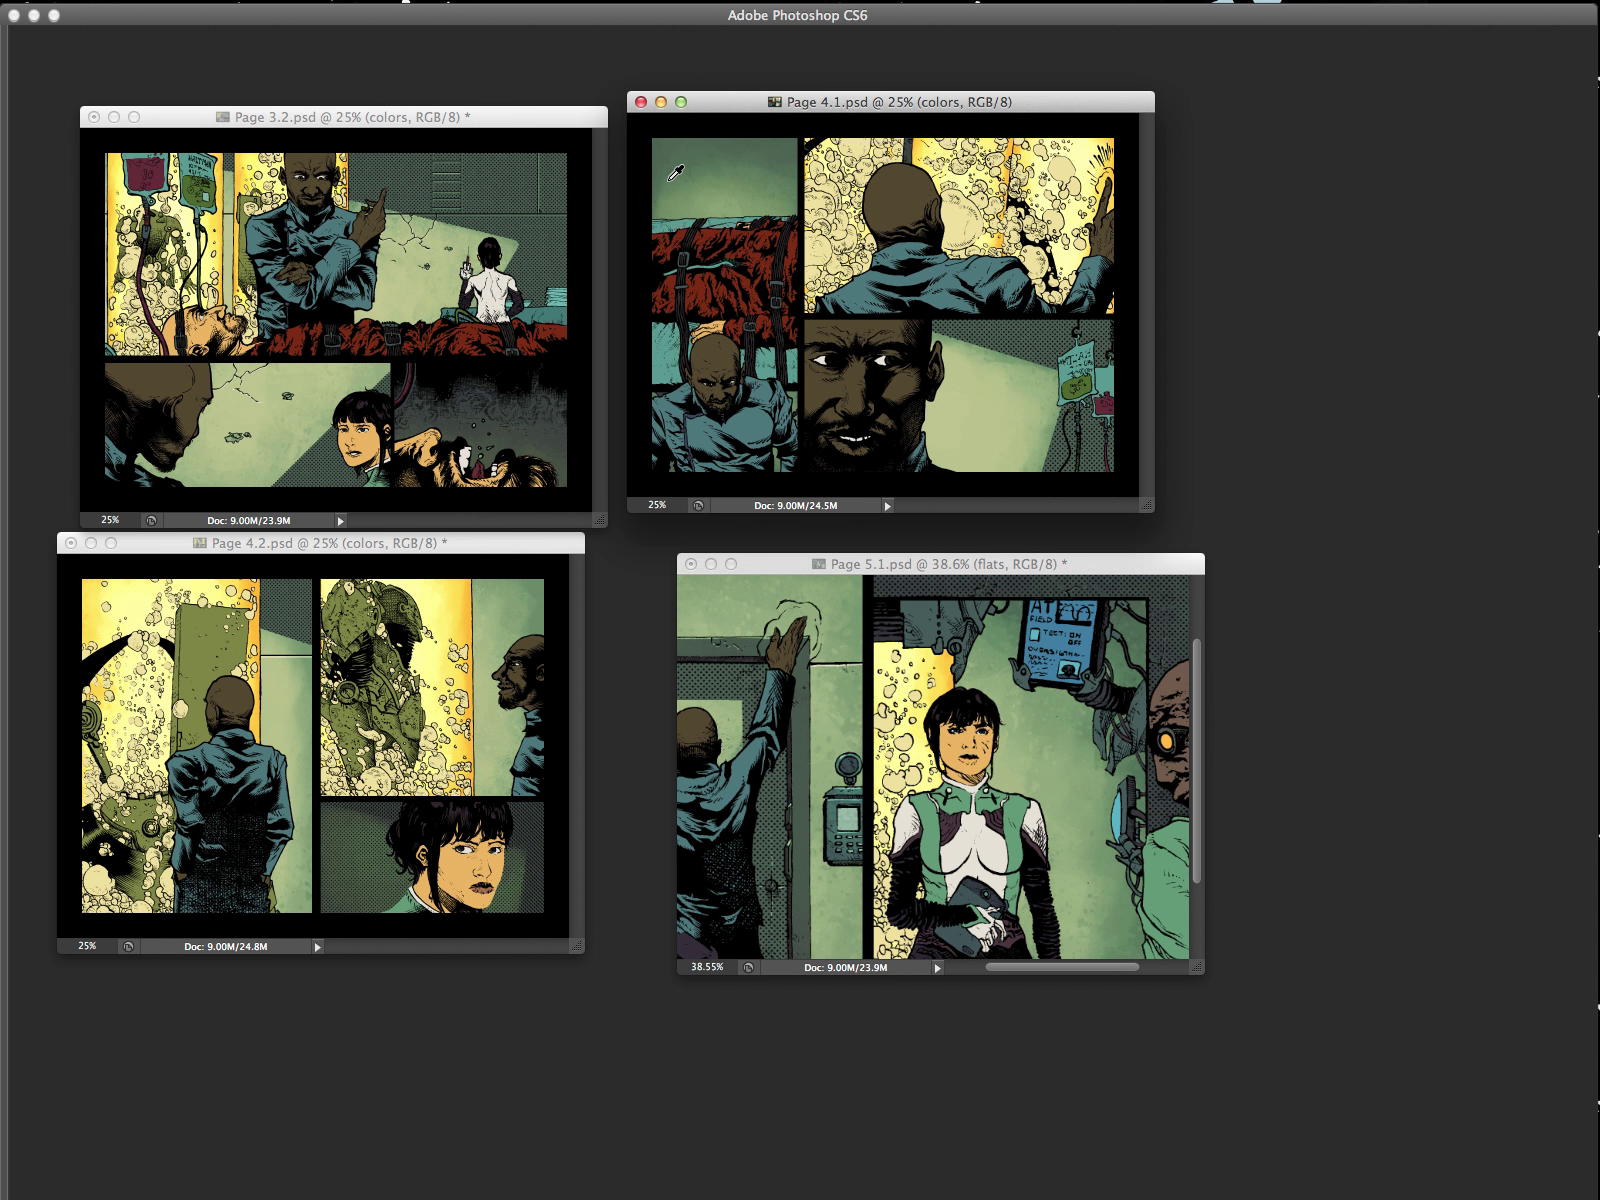
left_click(1090, 565)
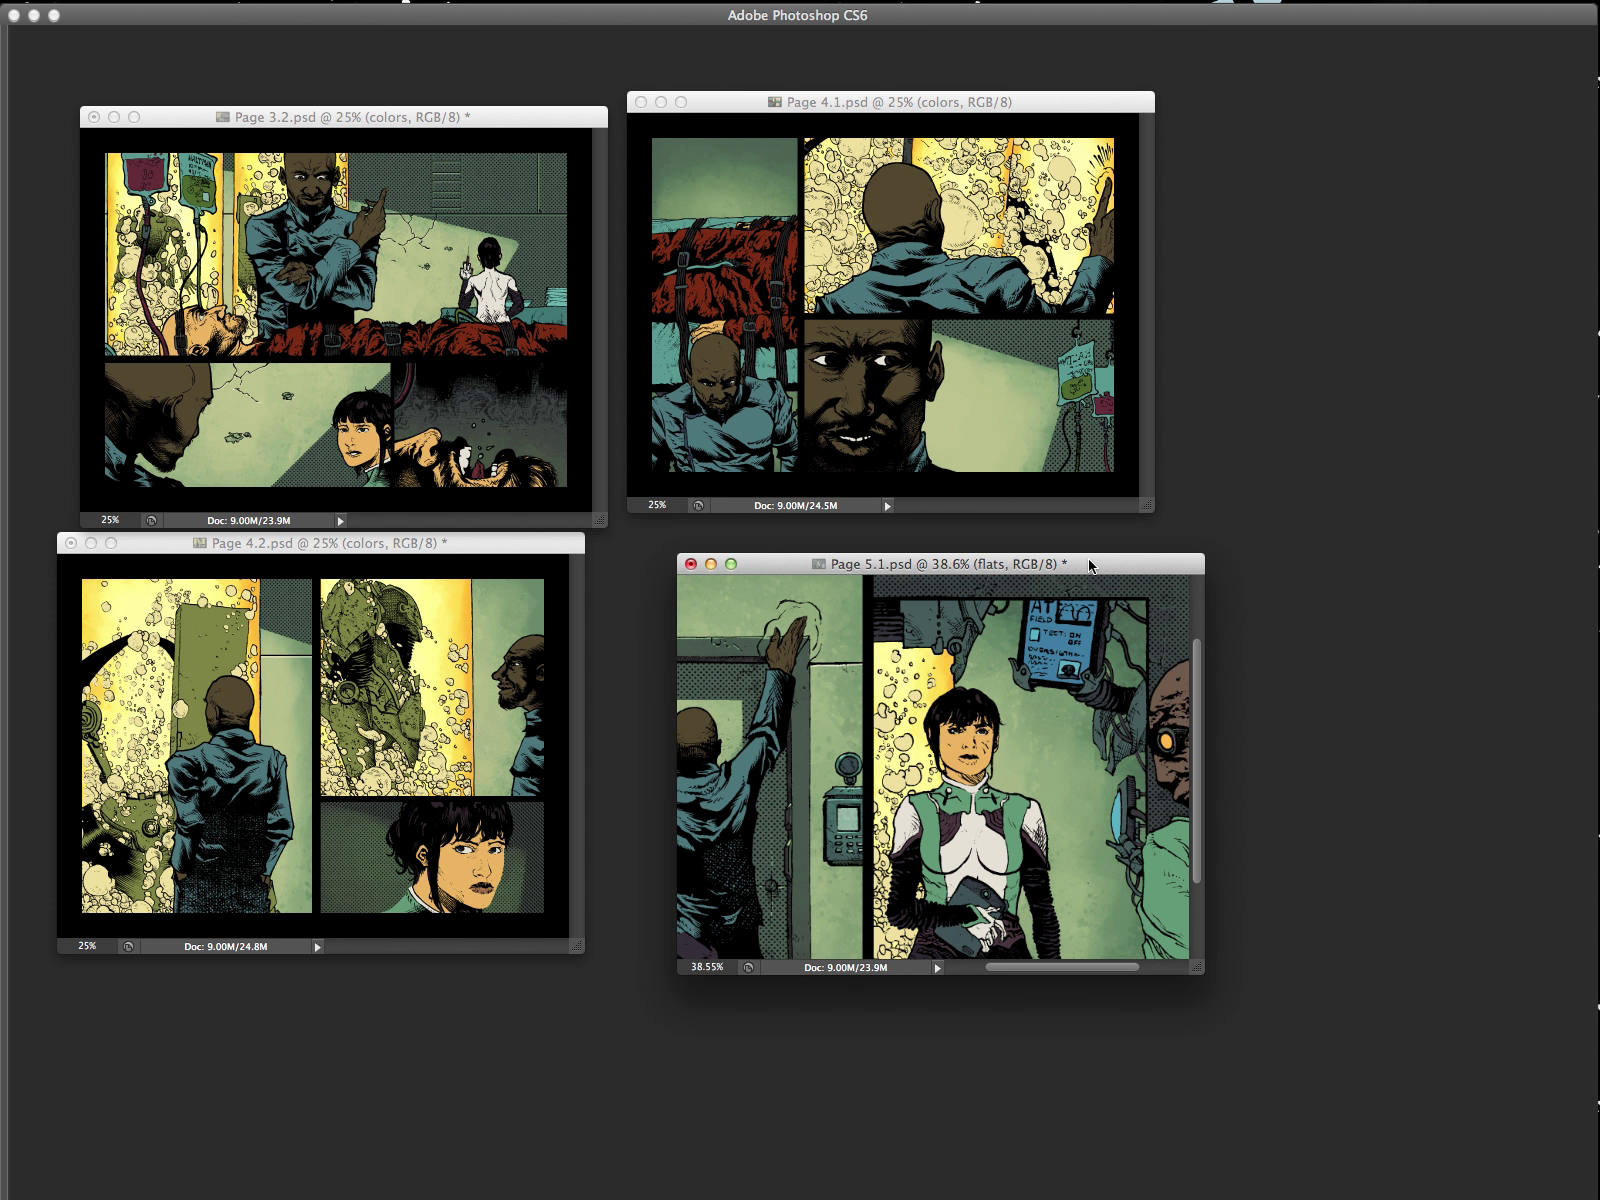
key("super+minus")
key("super+minus")
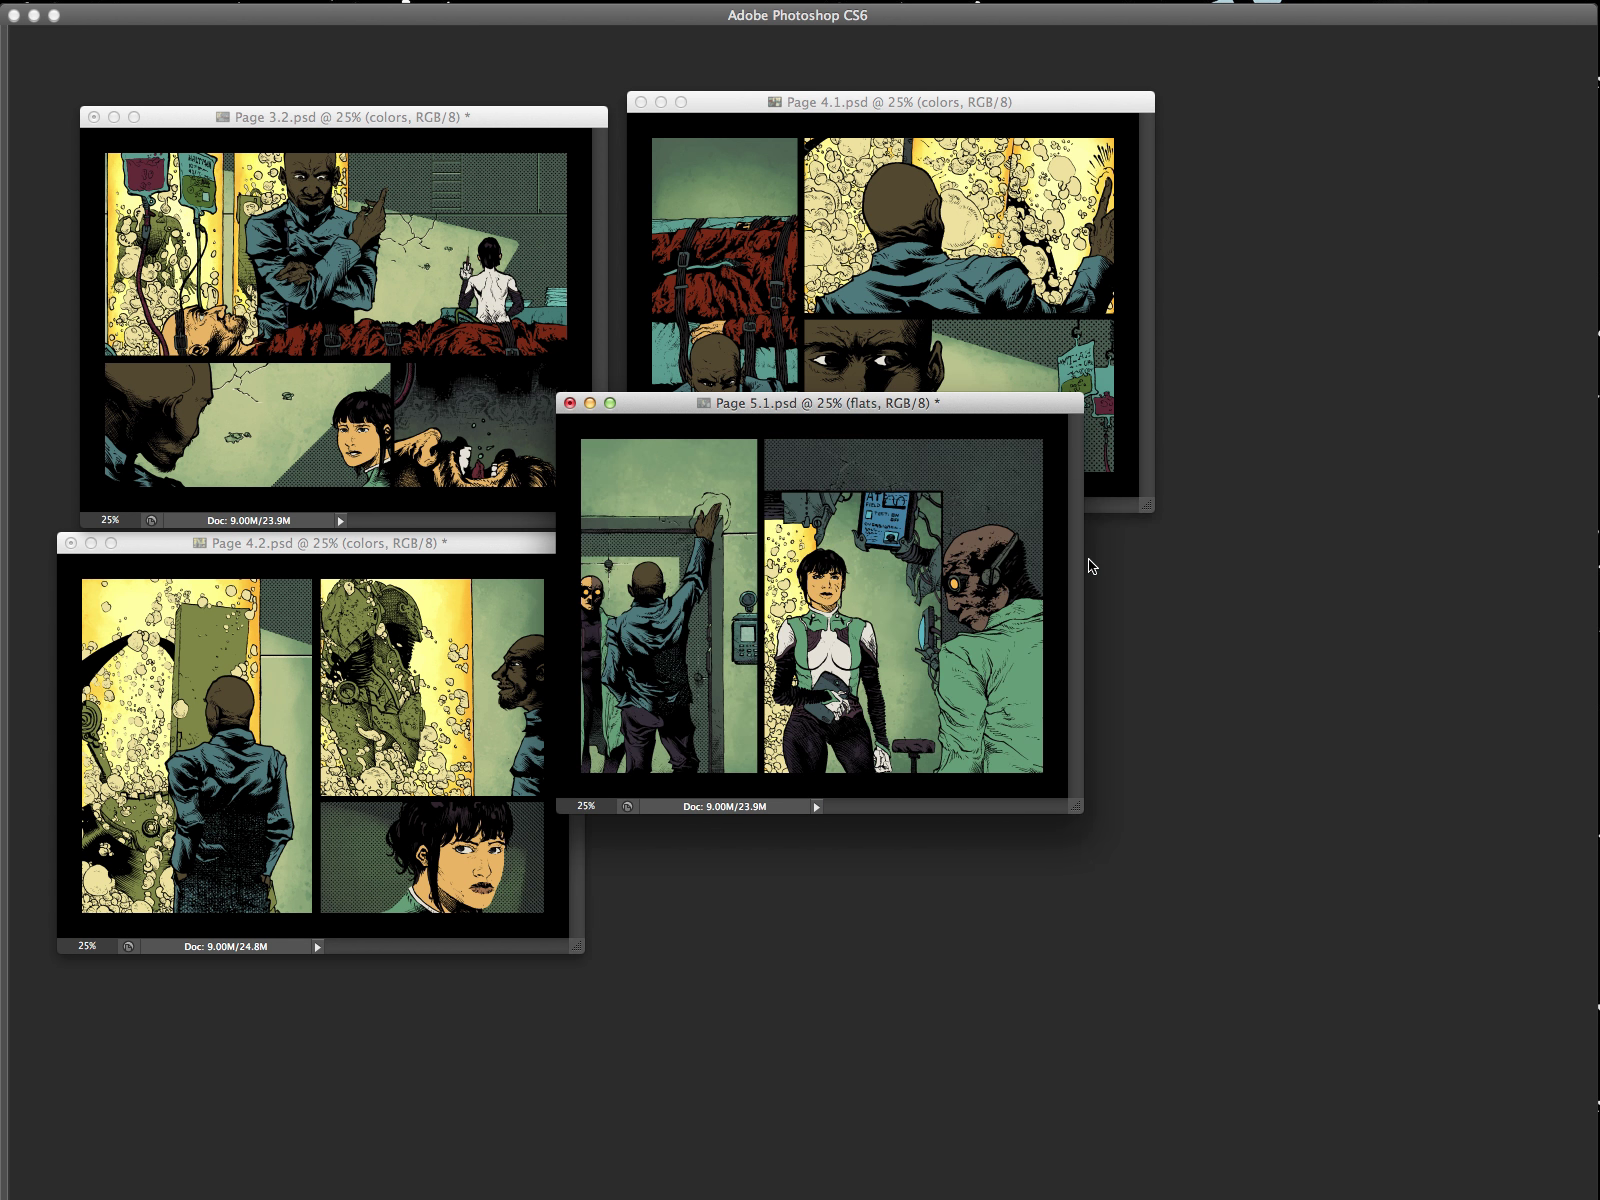
left_click_drag(979, 405, 1042, 548)
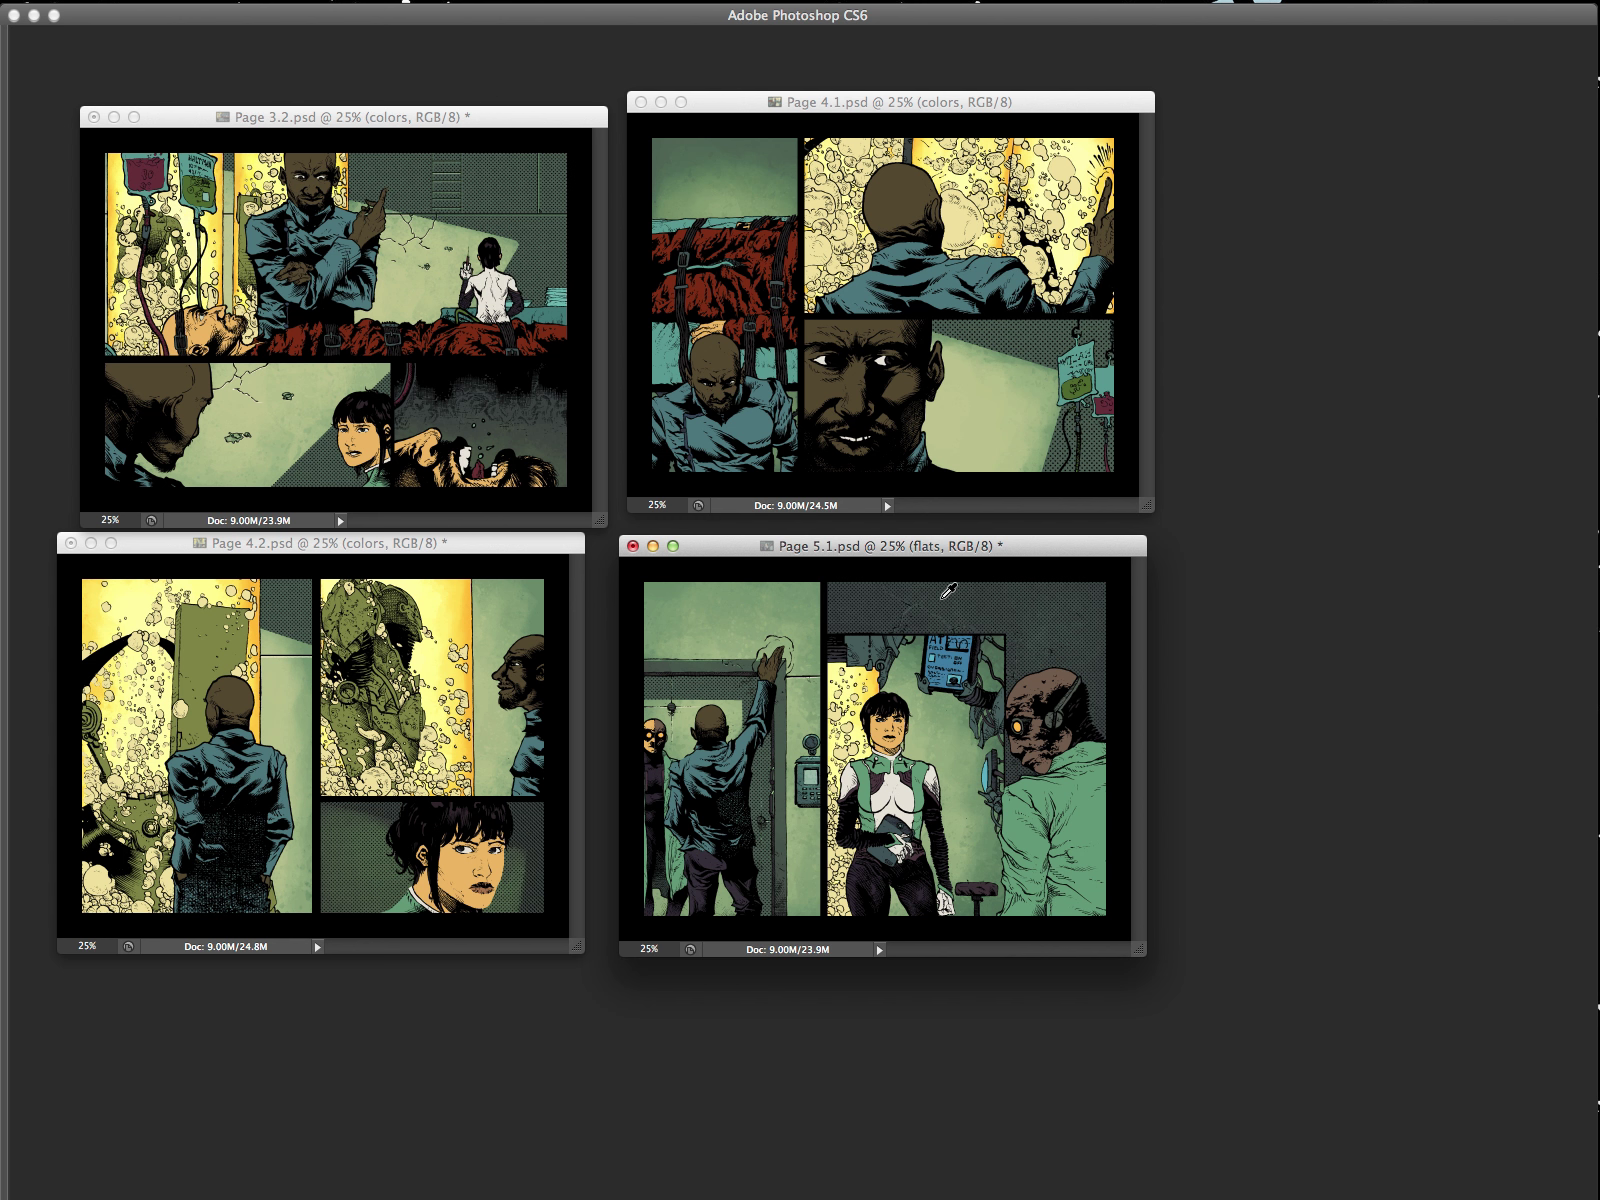
Step: Make the colors layer active on page 5.1
key("Tab")
left_click(1484, 828)
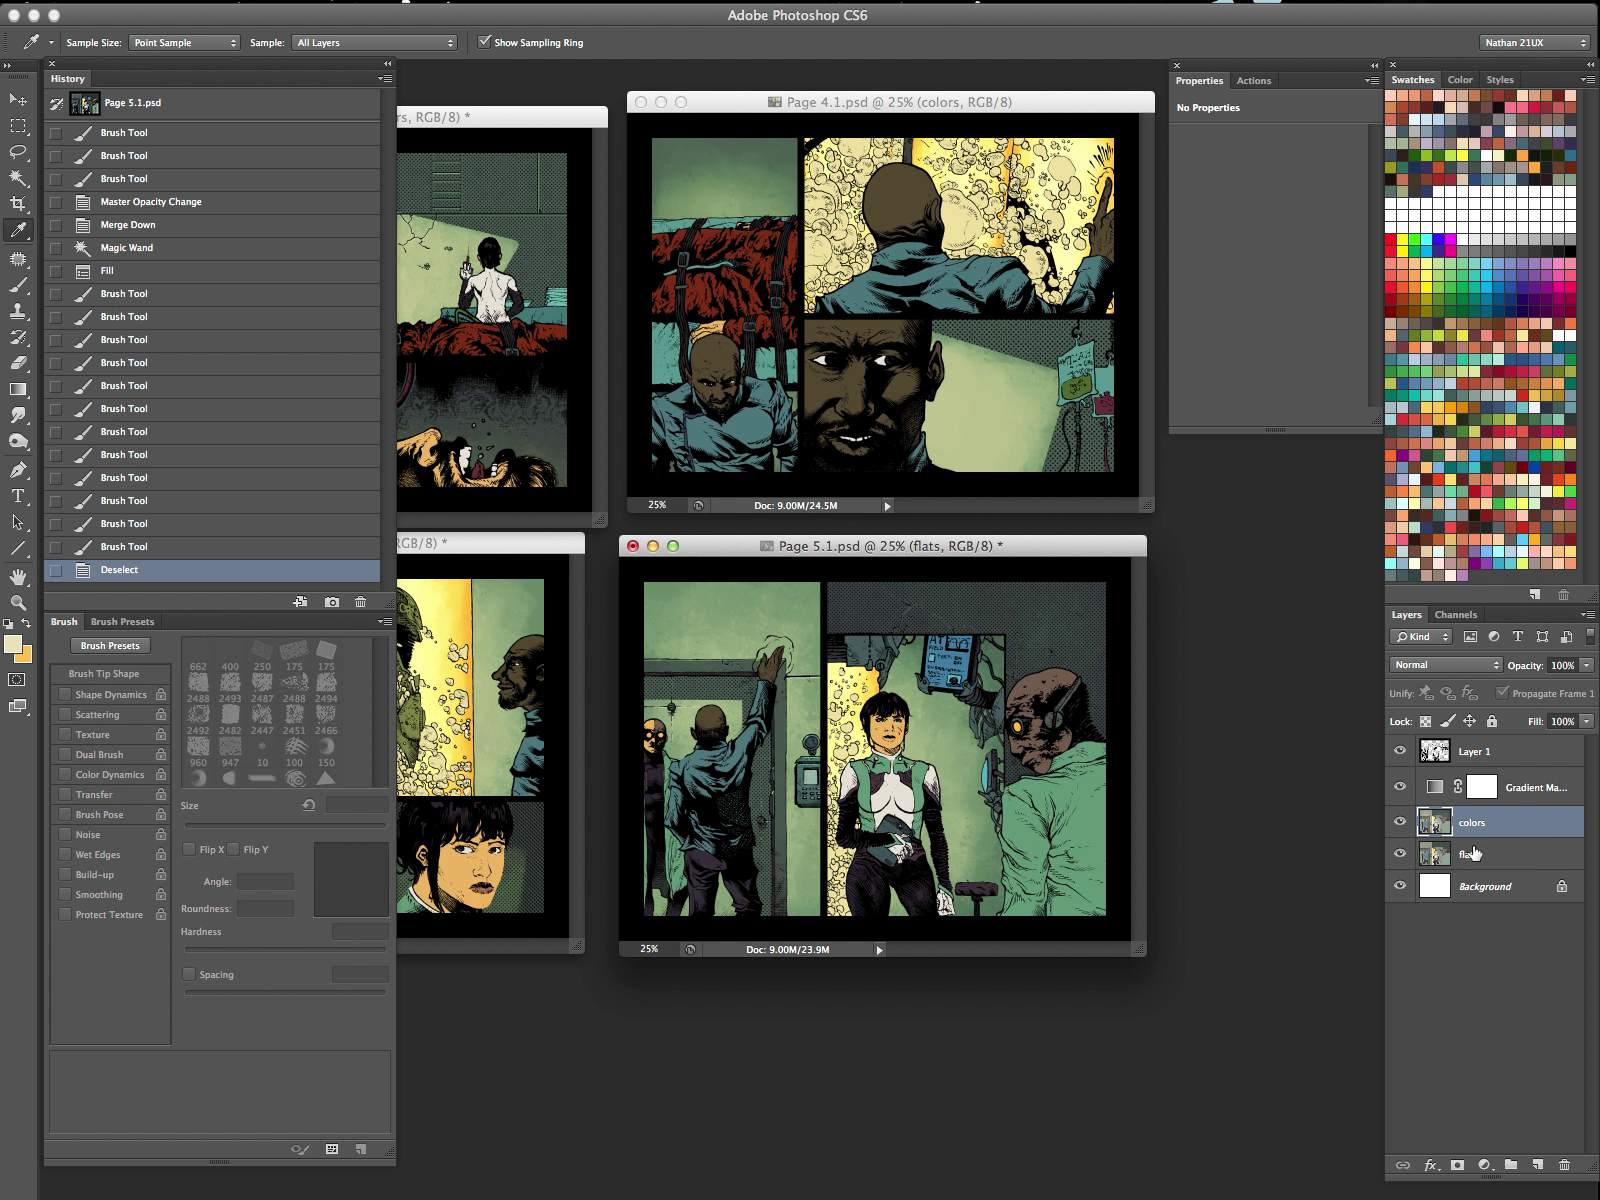
left_click(1400, 823)
Step: Try lowering the saturation to -24 and lightness to -4 for the figure in page 3.2's tank
left_click(540, 124)
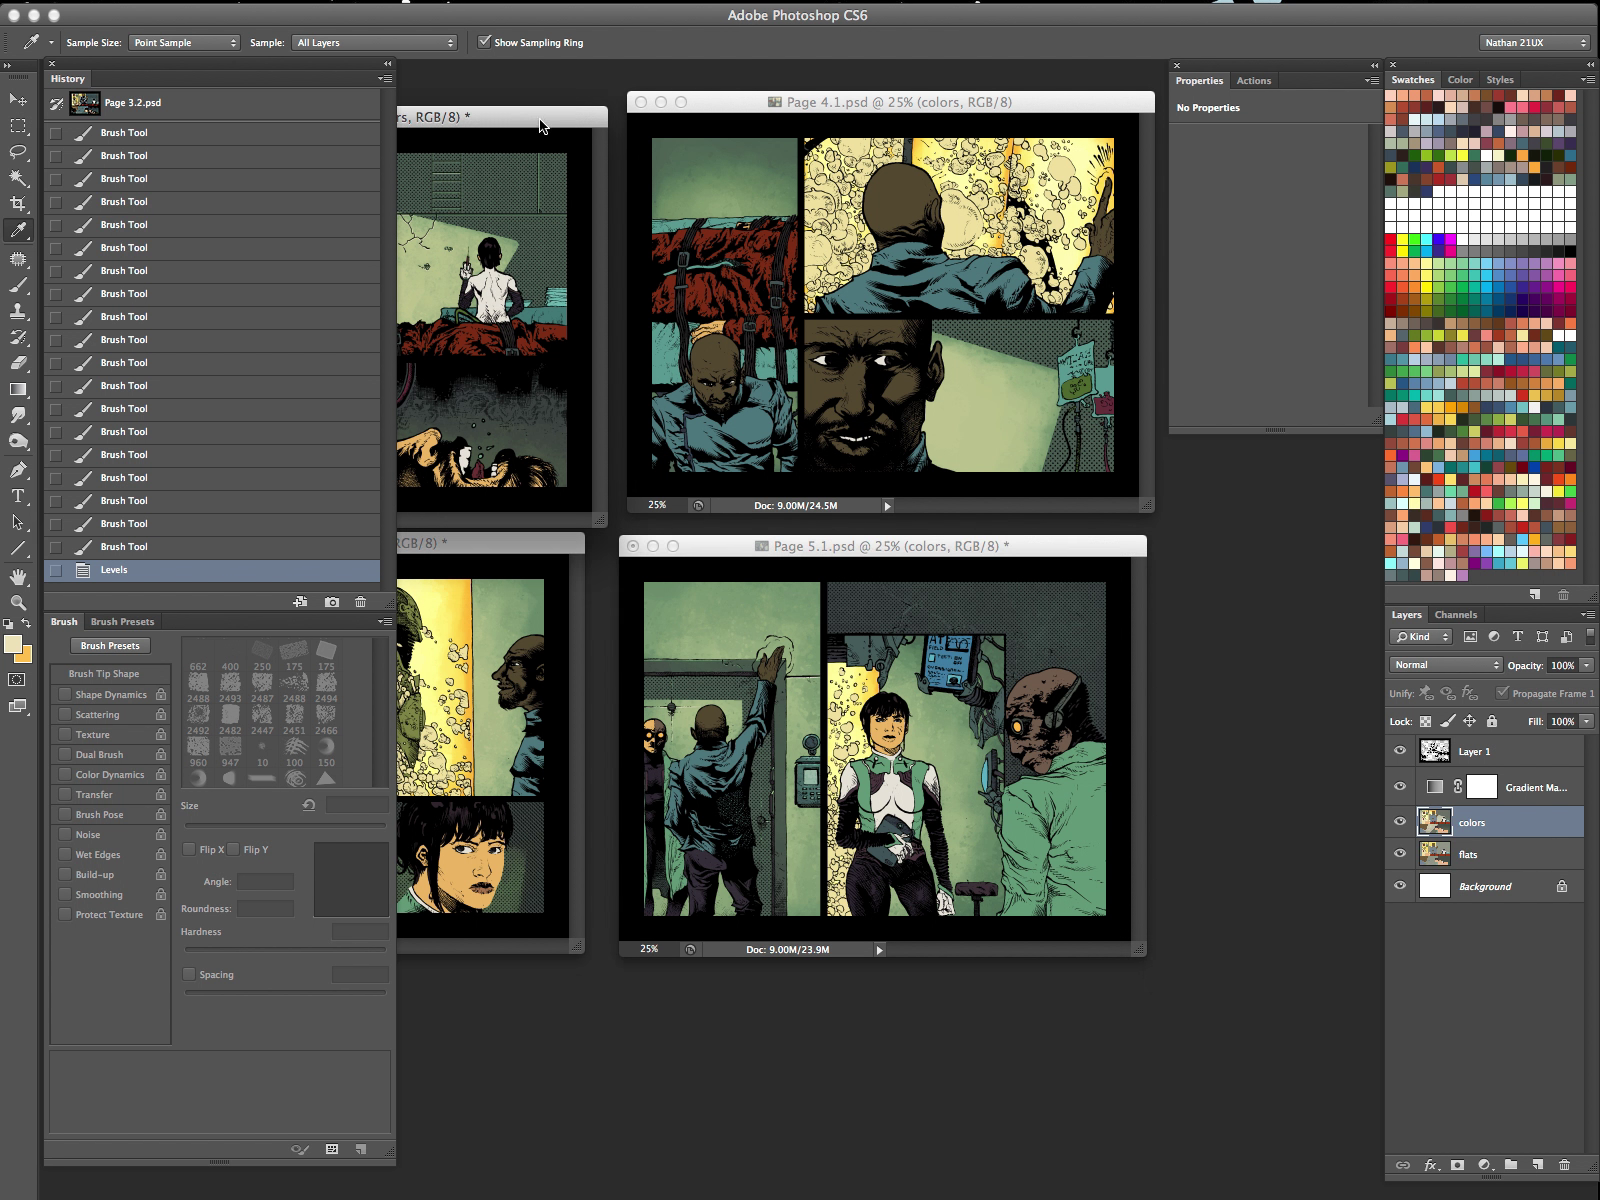
key("Tab")
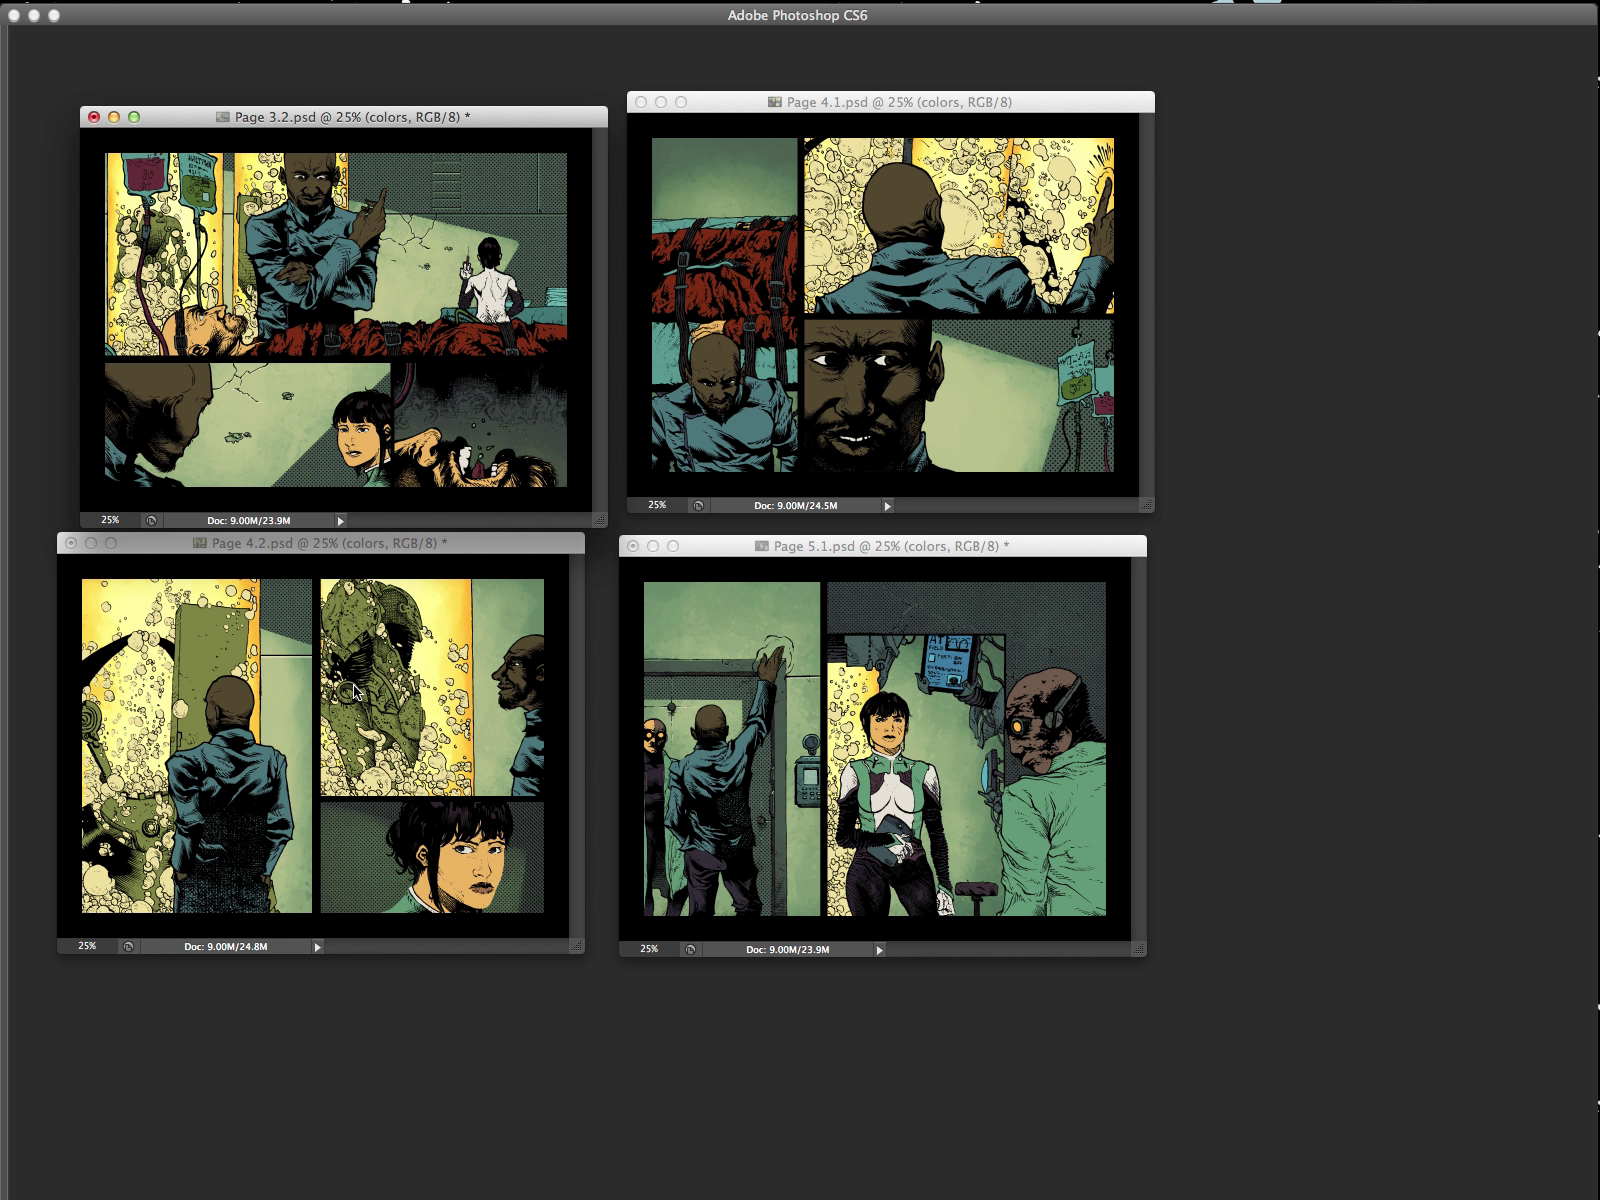
key("super+u")
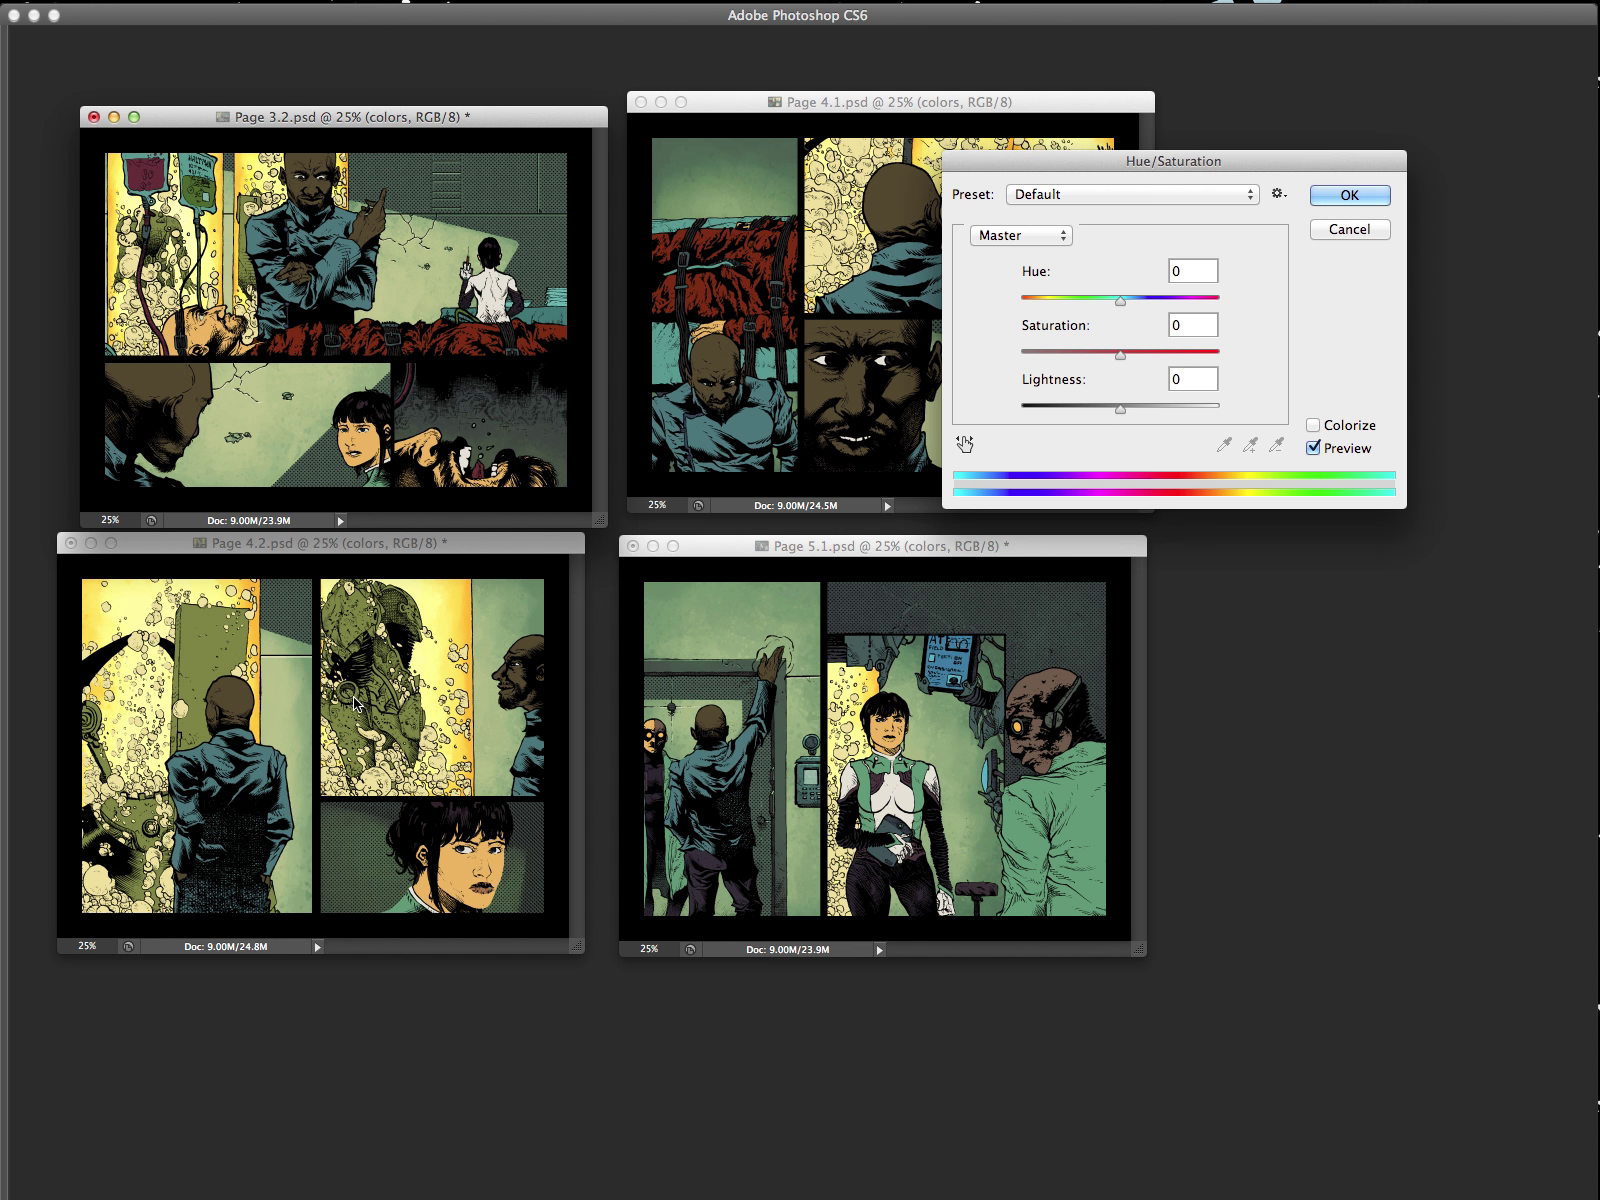
mouse_move(1111, 352)
left_mouse_down()
mouse_move(1060, 358)
mouse_move(1145, 358)
mouse_move(1113, 364)
mouse_move(1140, 405)
mouse_move(1116, 408)
mouse_move(1096, 354)
left_mouse_up()
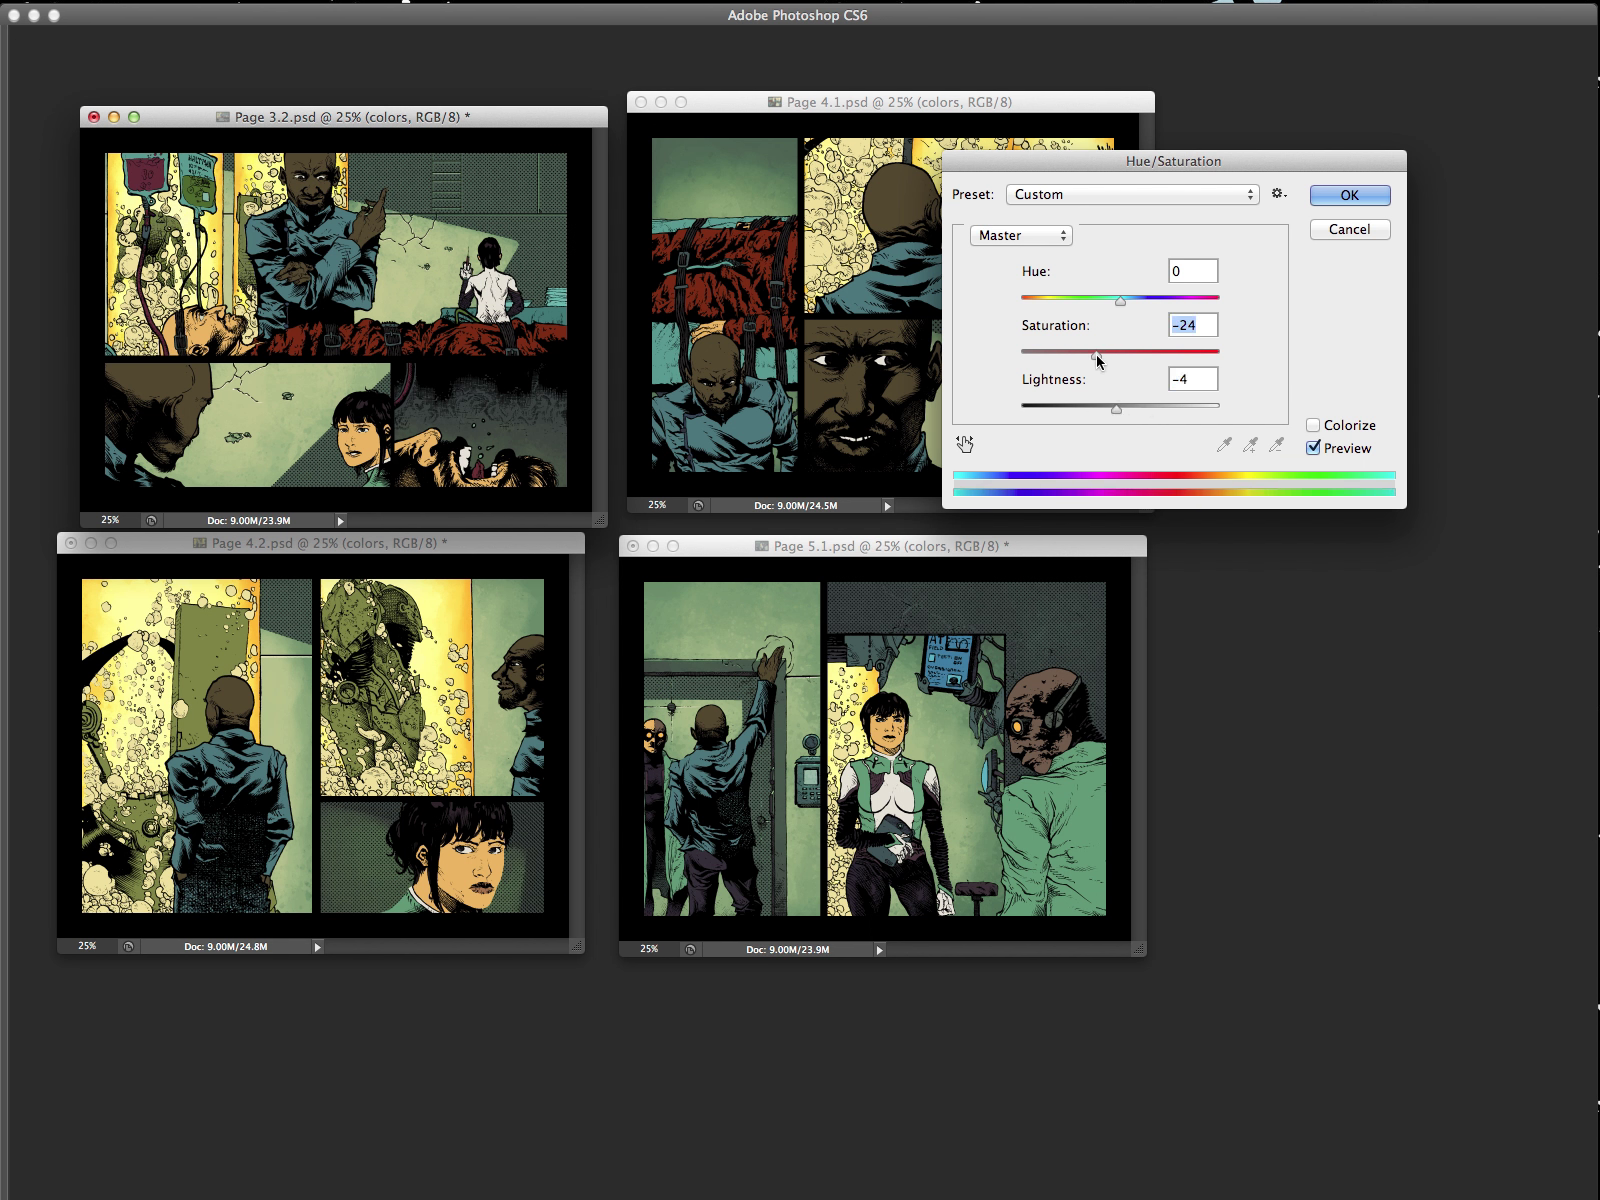
left_click(1355, 195)
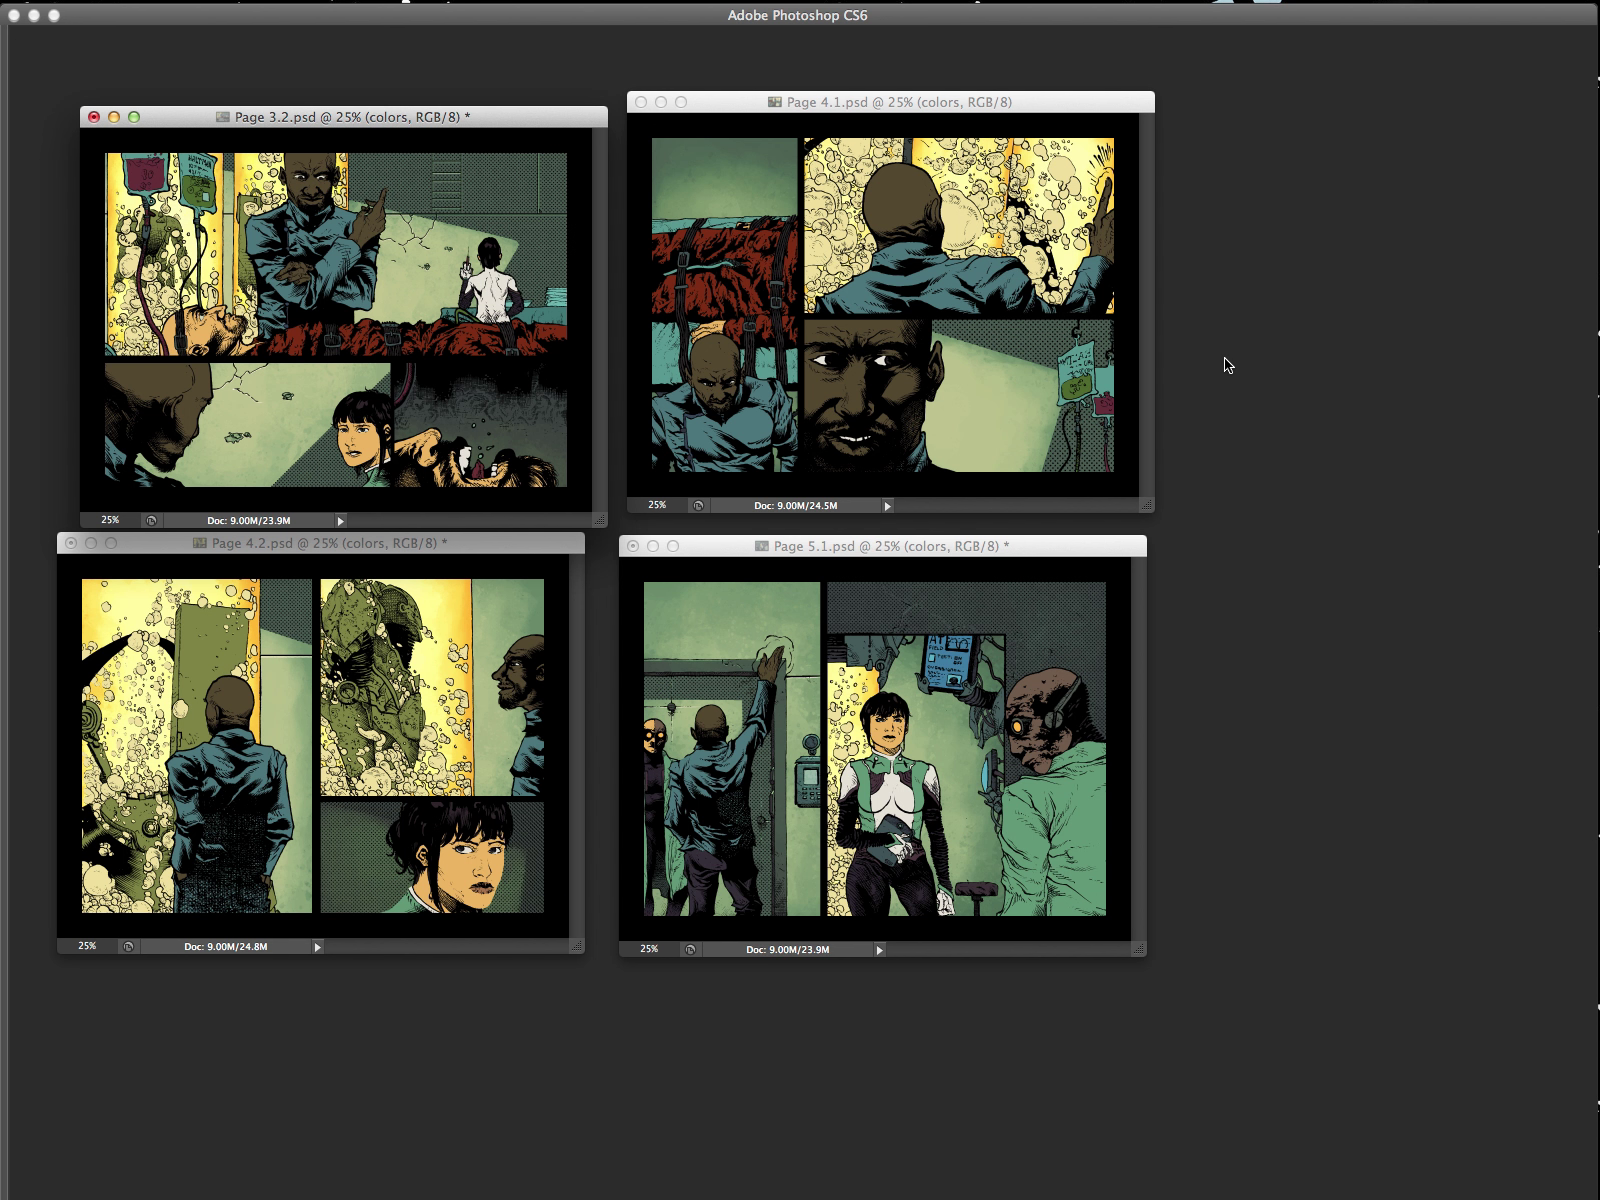
Step: Shift the midtones of the figure in page 3.2's tank to color levels -8, -16 and +51 with Color Balance
key("super+b")
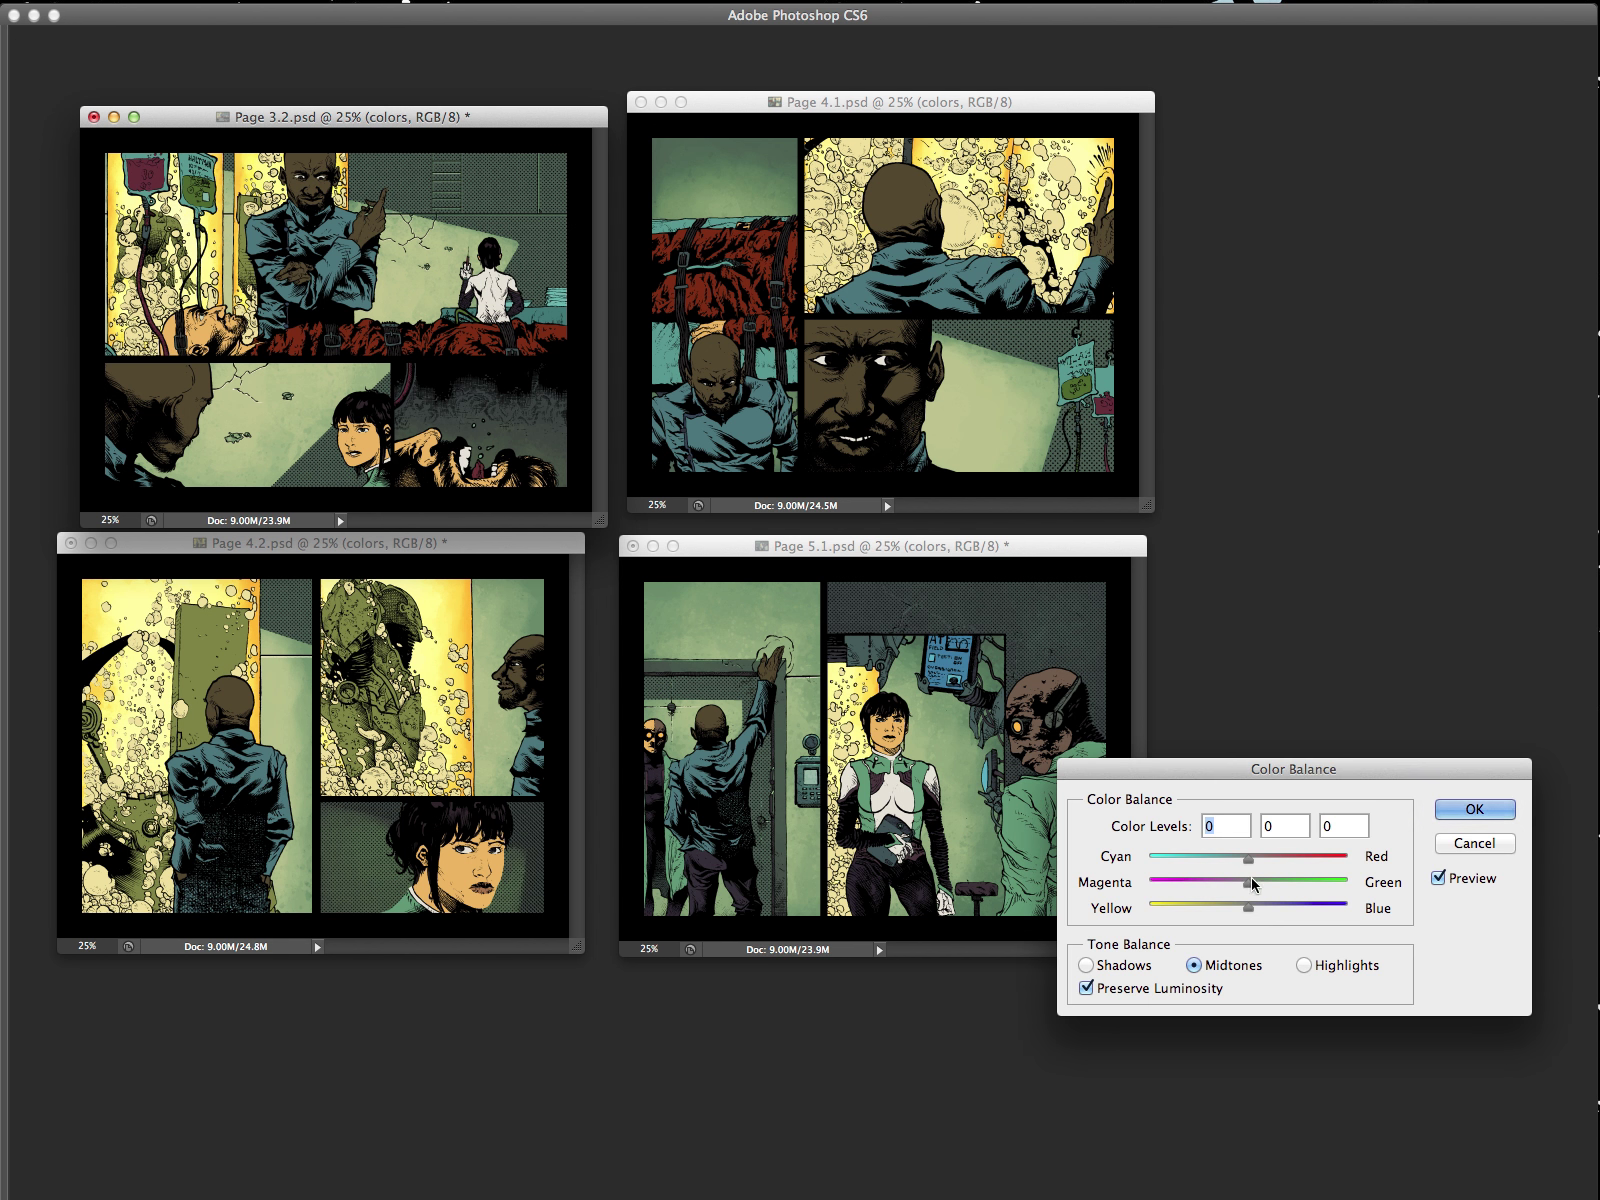
mouse_move(1249, 884)
left_mouse_down()
mouse_move(1271, 886)
mouse_move(1207, 894)
mouse_move(1236, 894)
left_mouse_up()
left_click_drag(1242, 864, 1240, 864)
left_click_drag(1283, 910, 1298, 907)
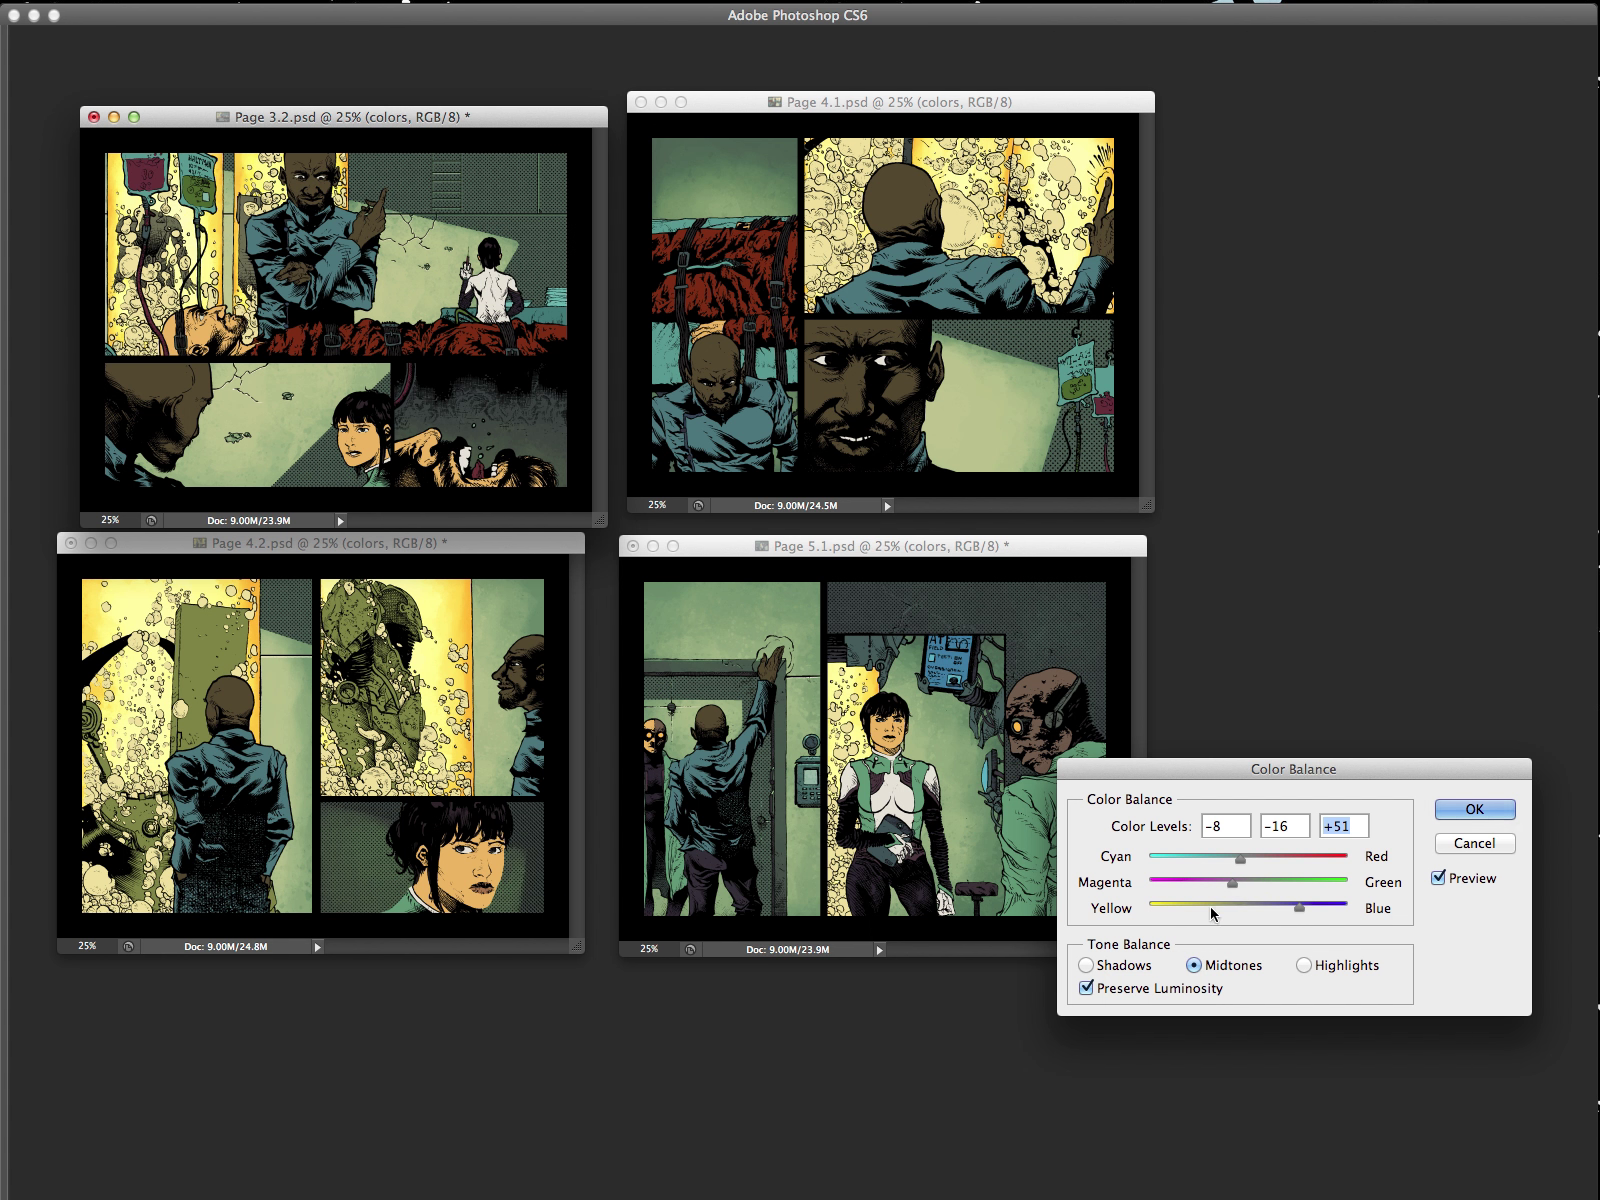
left_click(1472, 812)
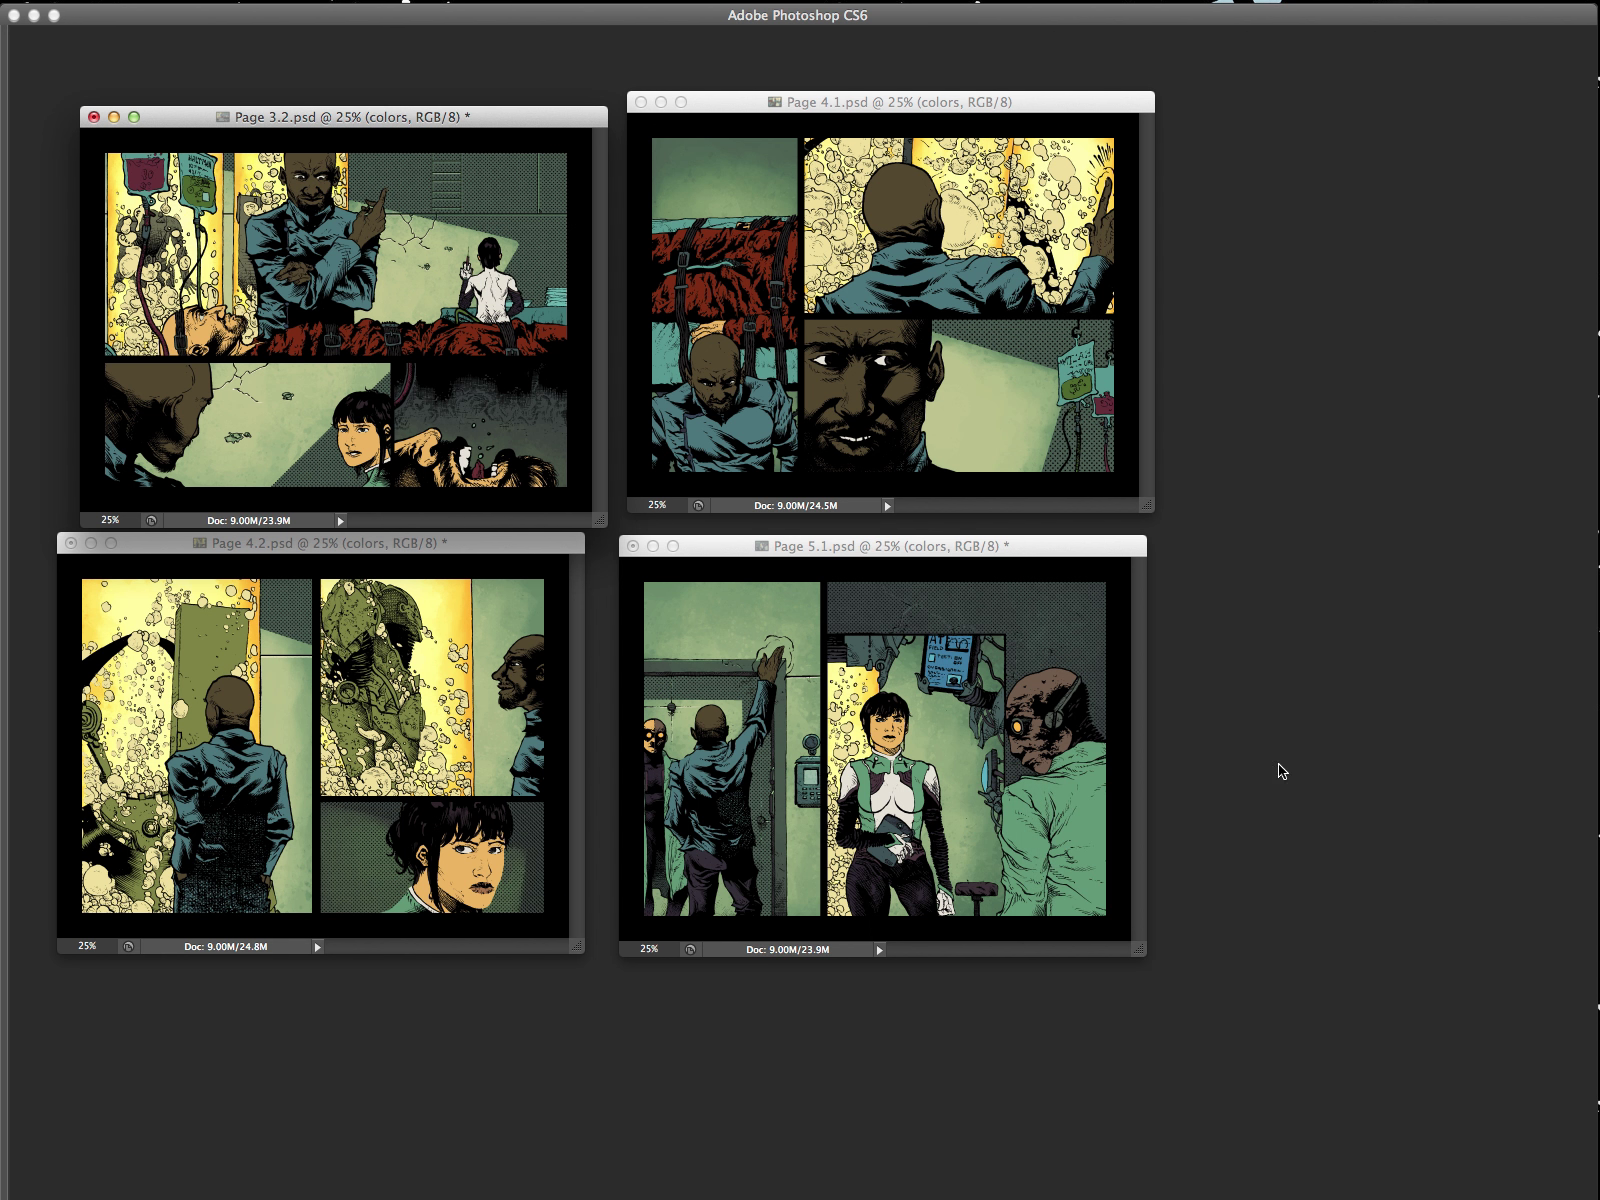
Step: Examine page 3.2 full screen up close and compare the tank figure before and after the color balance change
key("f")
scroll(708, 533, "up", 5)
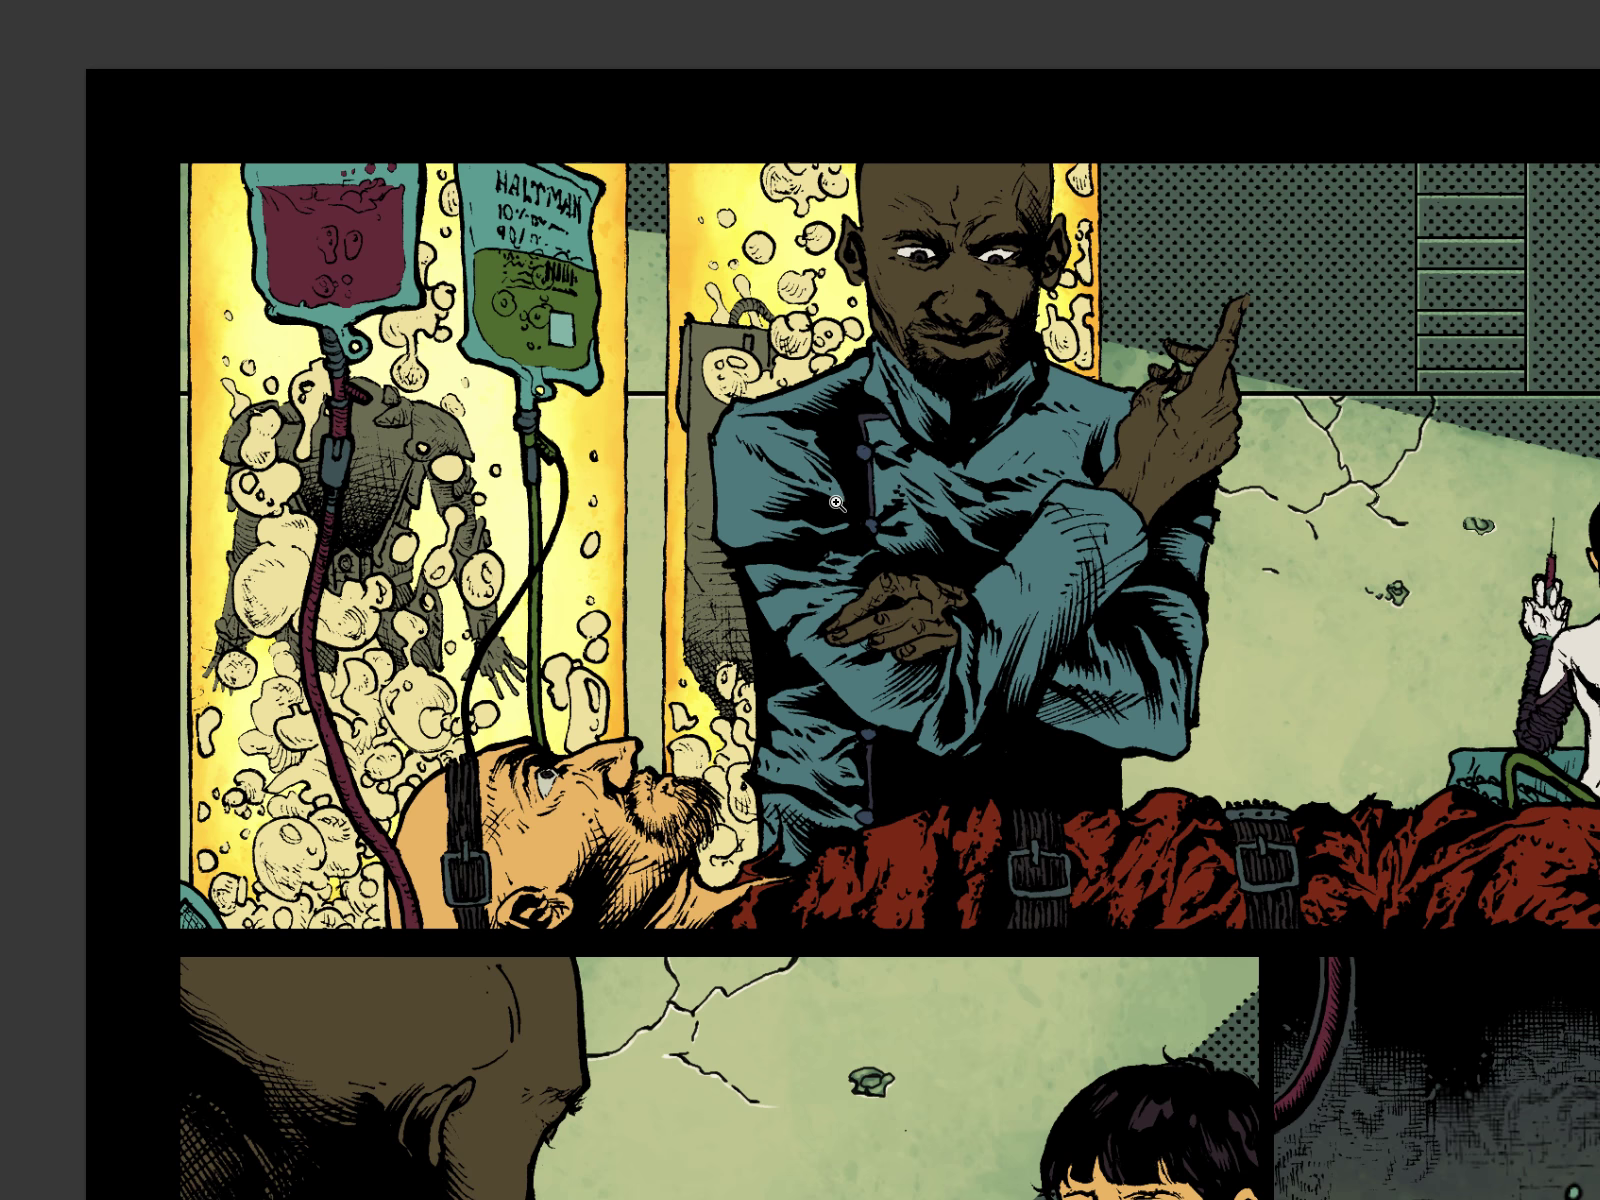
left_click(808, 620)
left_click(755, 676)
key("super+minus")
key("super+minus")
key("Tab")
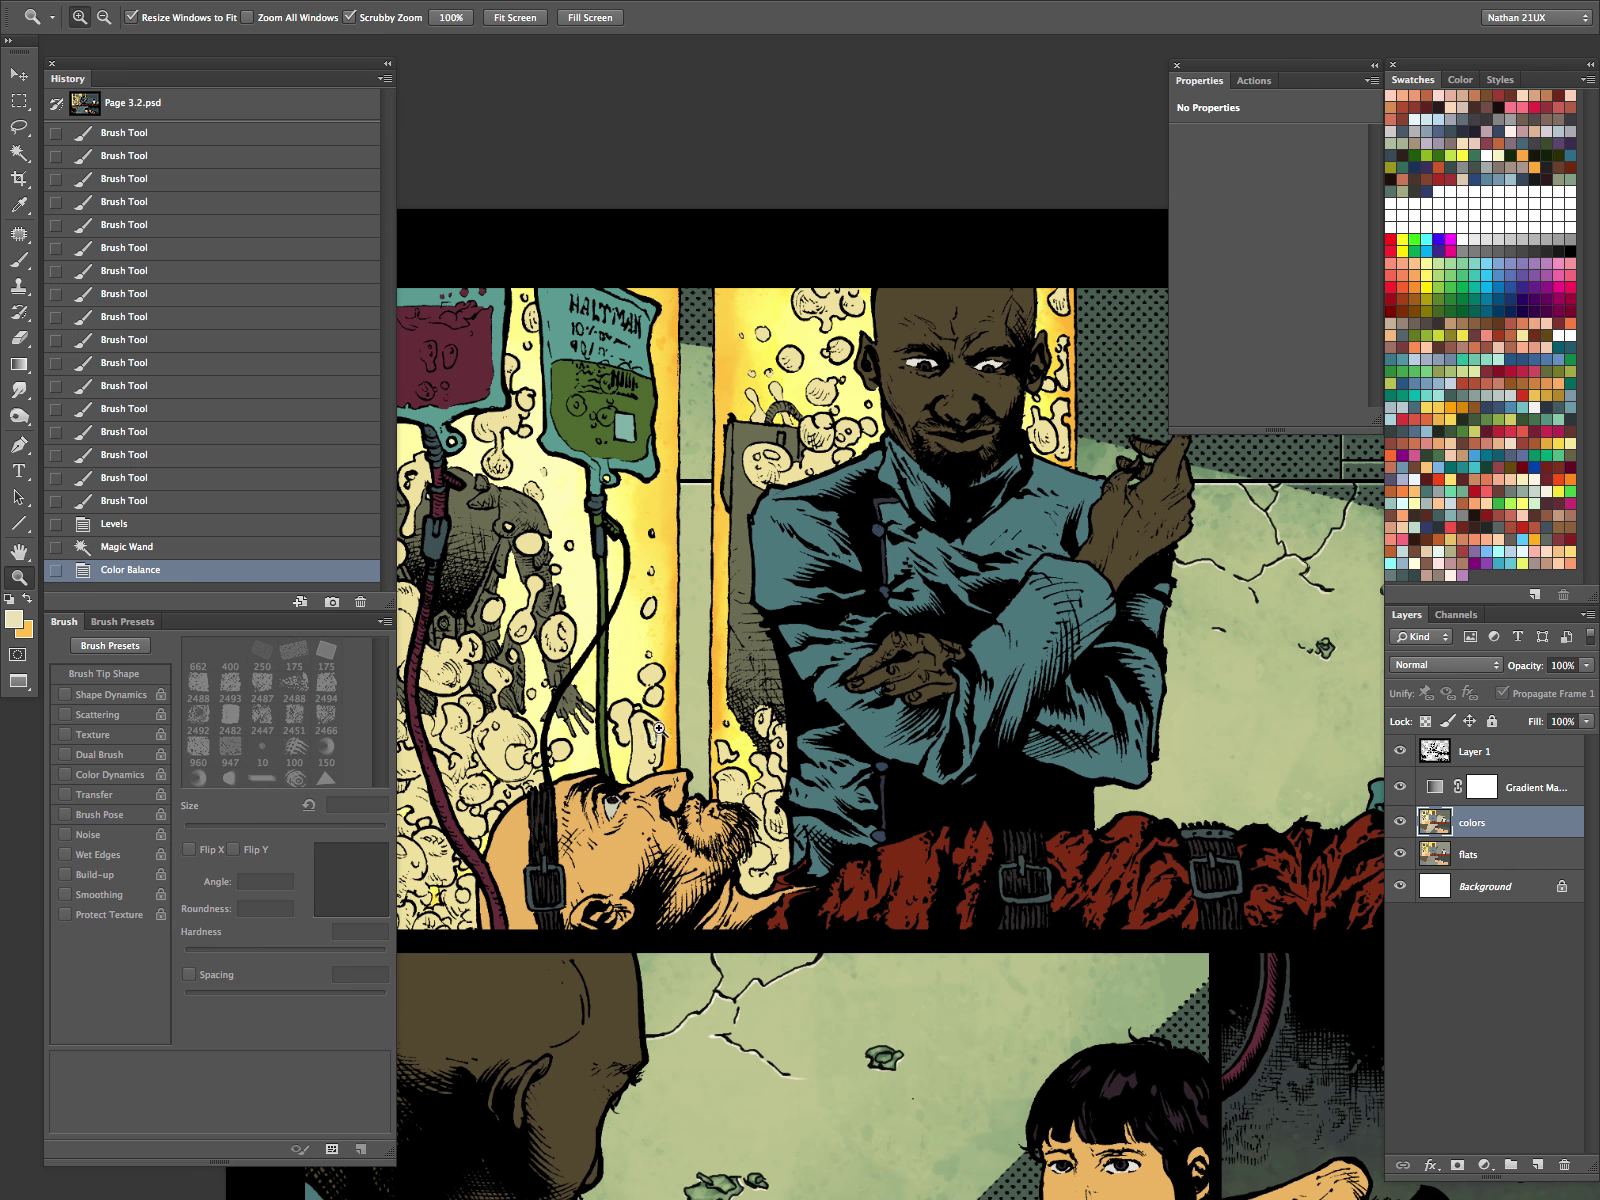
left_click(185, 553)
key("ctrl+z")
key("ctrl+z")
key("ctrl+z")
key("ctrl+z")
key("ctrl+z")
Step: Hide page 3.2's Gradient Map layer and sample the brown of the object in the tank behind the man
key("i")
left_click(745, 497)
left_click(1400, 787)
left_click(740, 498)
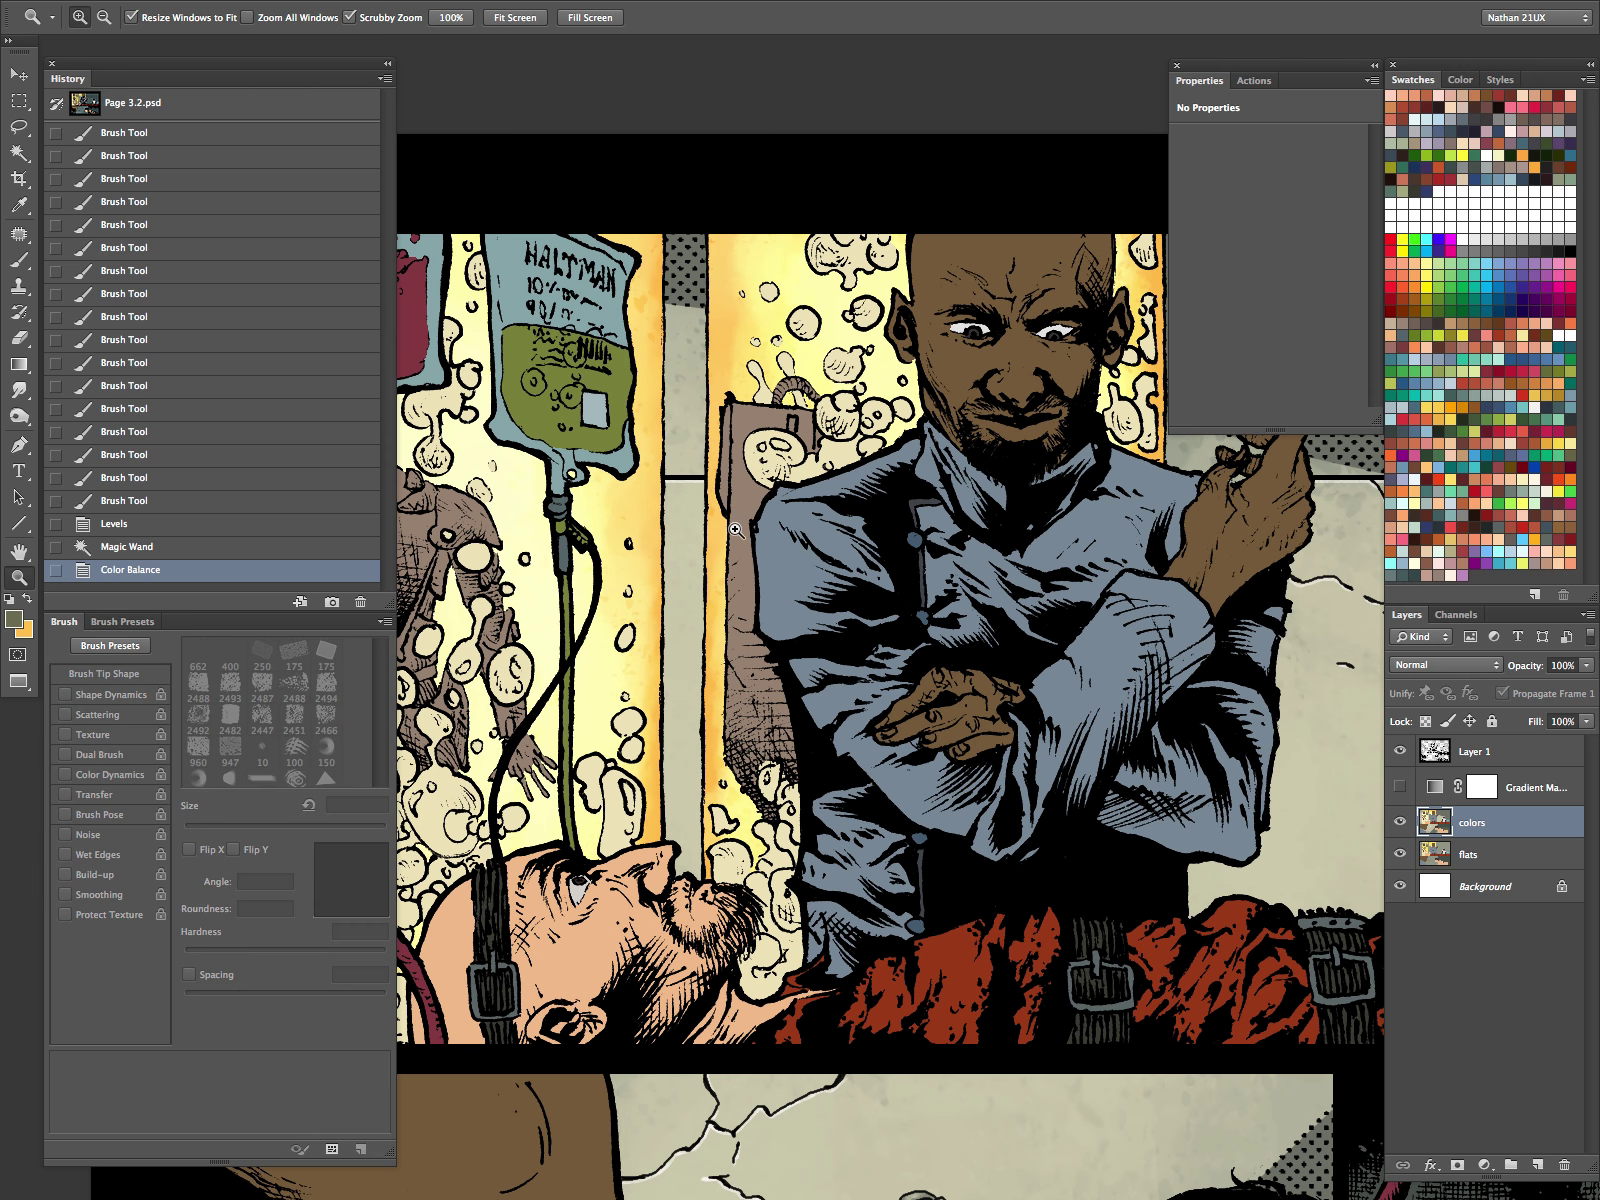
key("i")
left_click(743, 505)
Step: View page 3.2 zoomed out in full screen, and return to the four page windows with page 4.1 active
key("z")
left_click_drag(842, 502, 746, 861)
key("f")
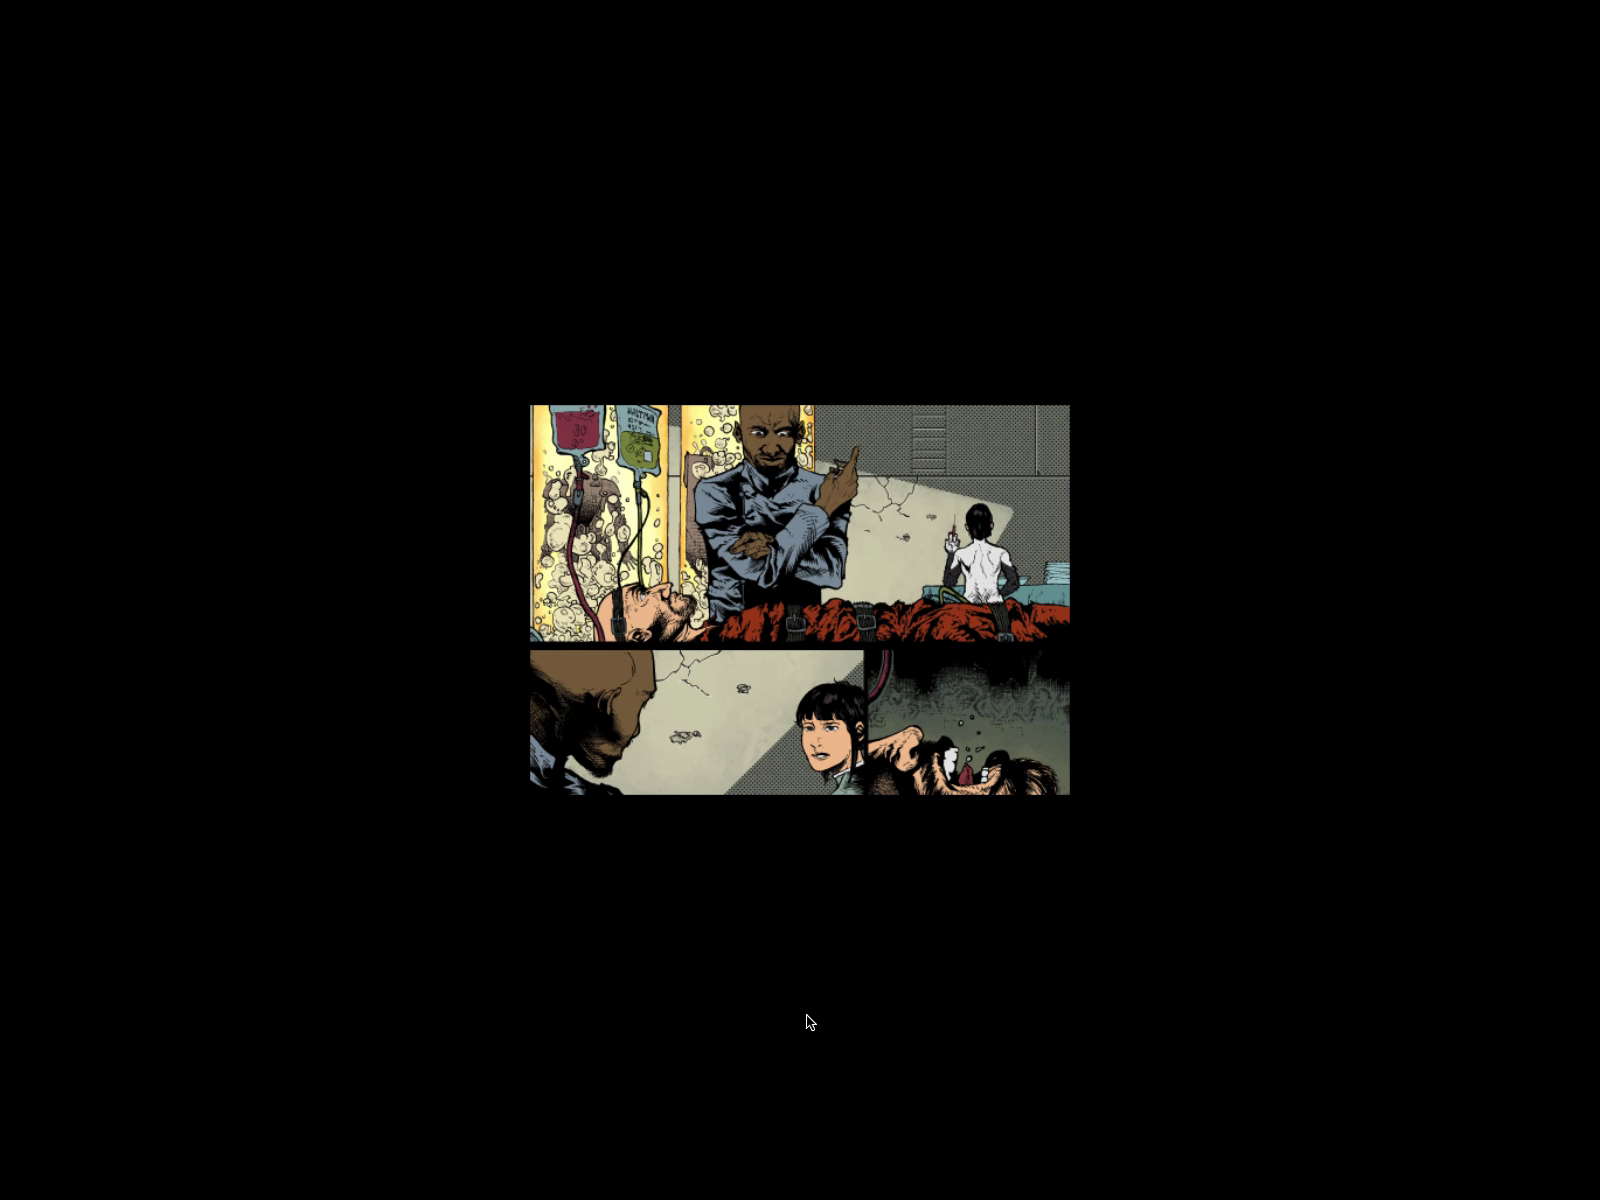
key("f")
key("Tab")
key("Tab")
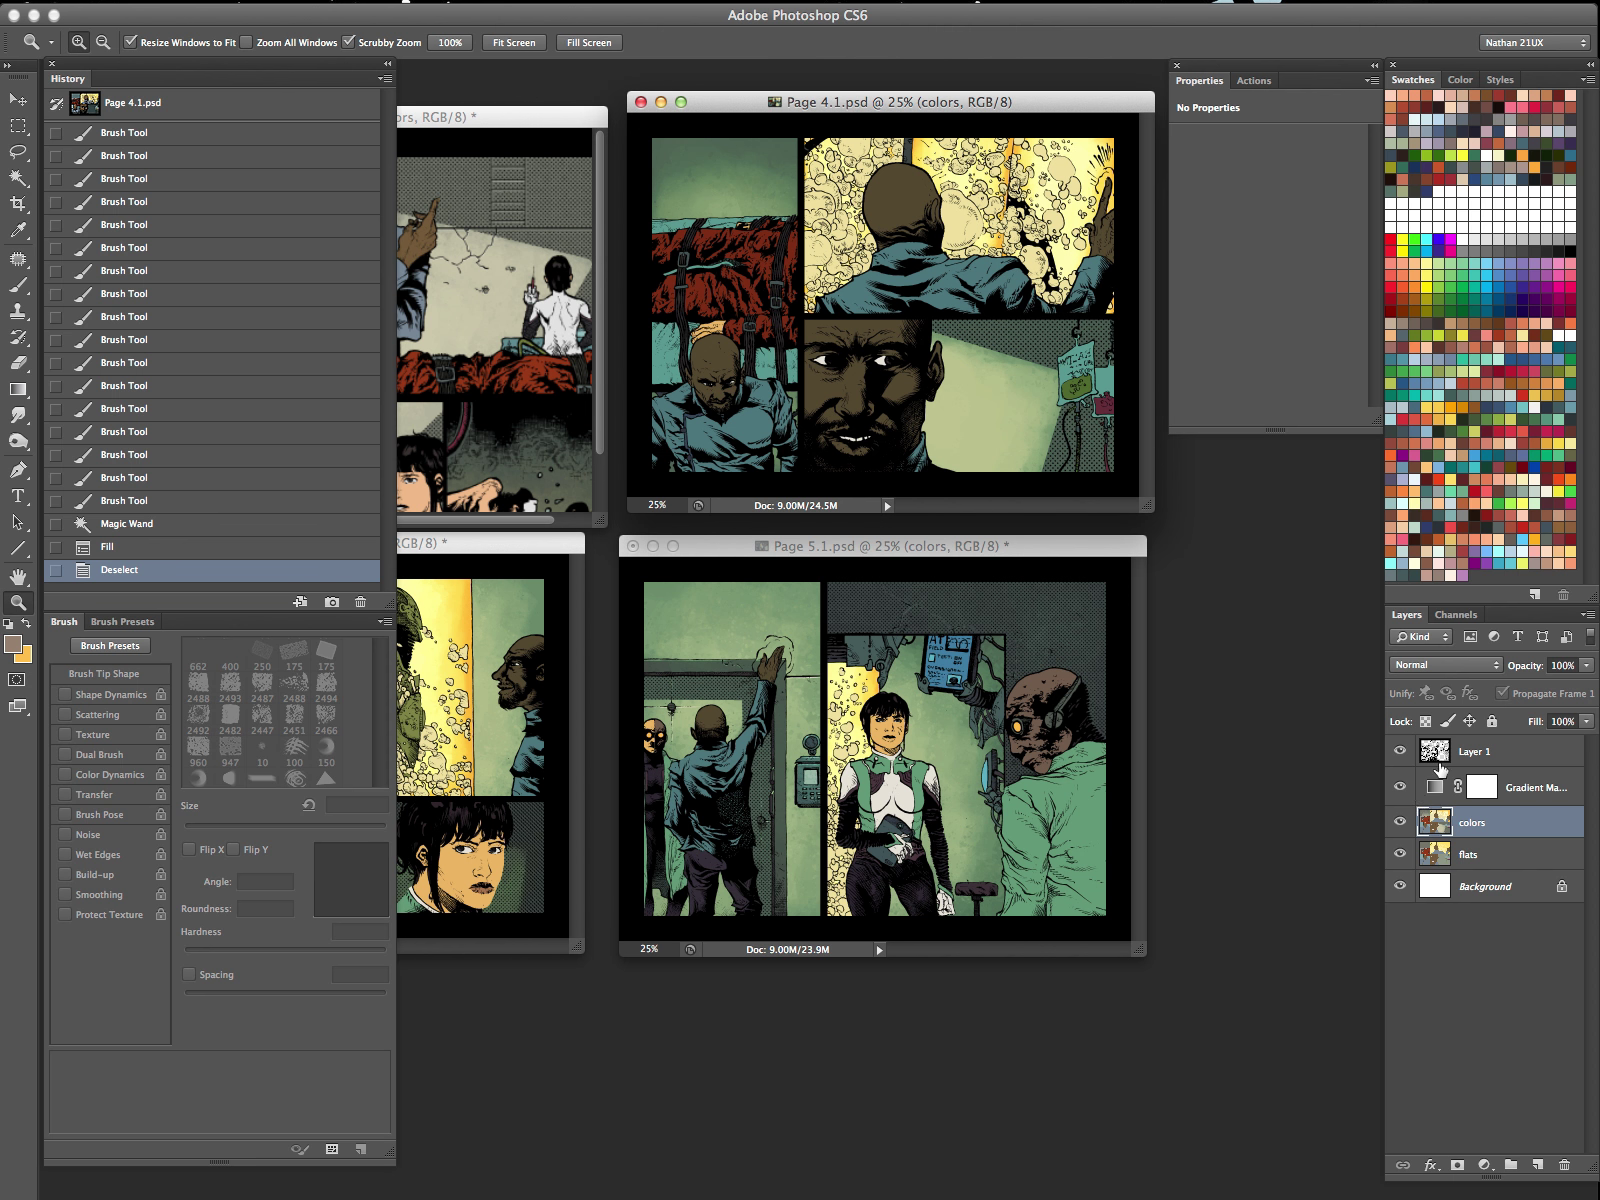
key("Tab")
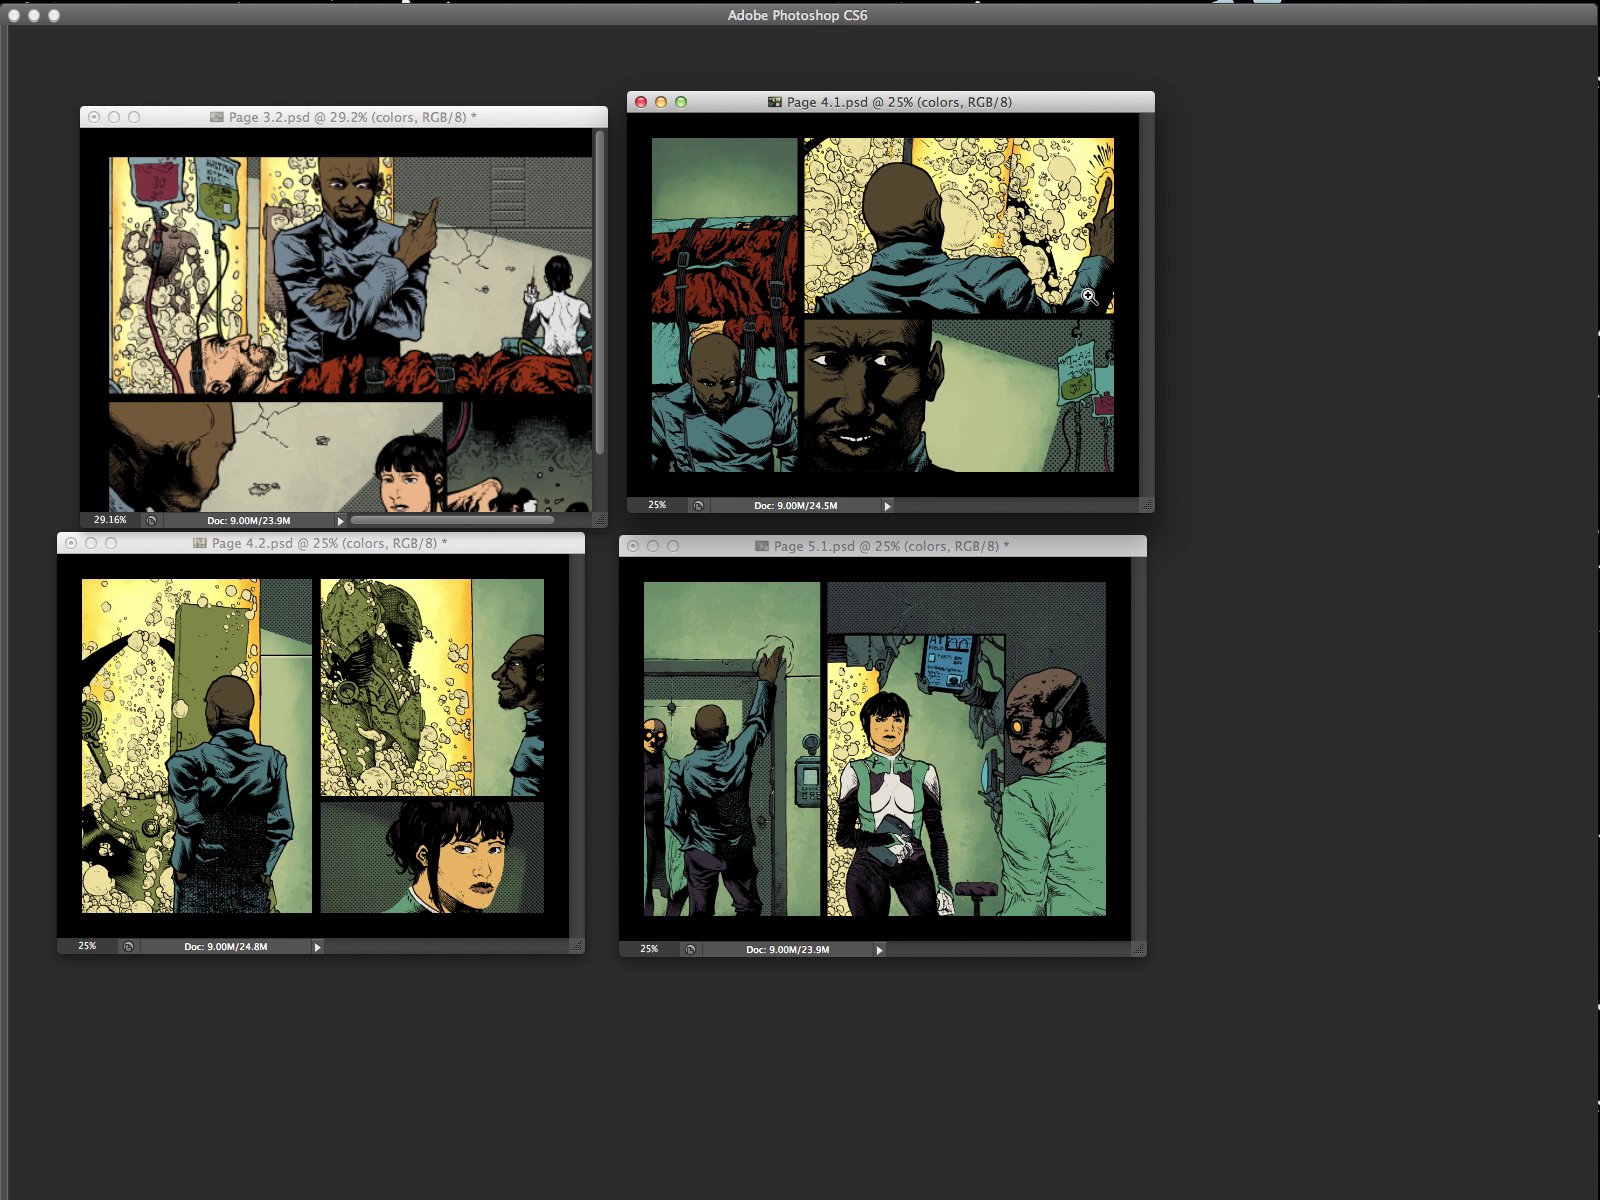
Step: Fill the selected submerged figures on page 4.2 with the sampled brown and clear the selection
left_click(430, 543)
key("Tab")
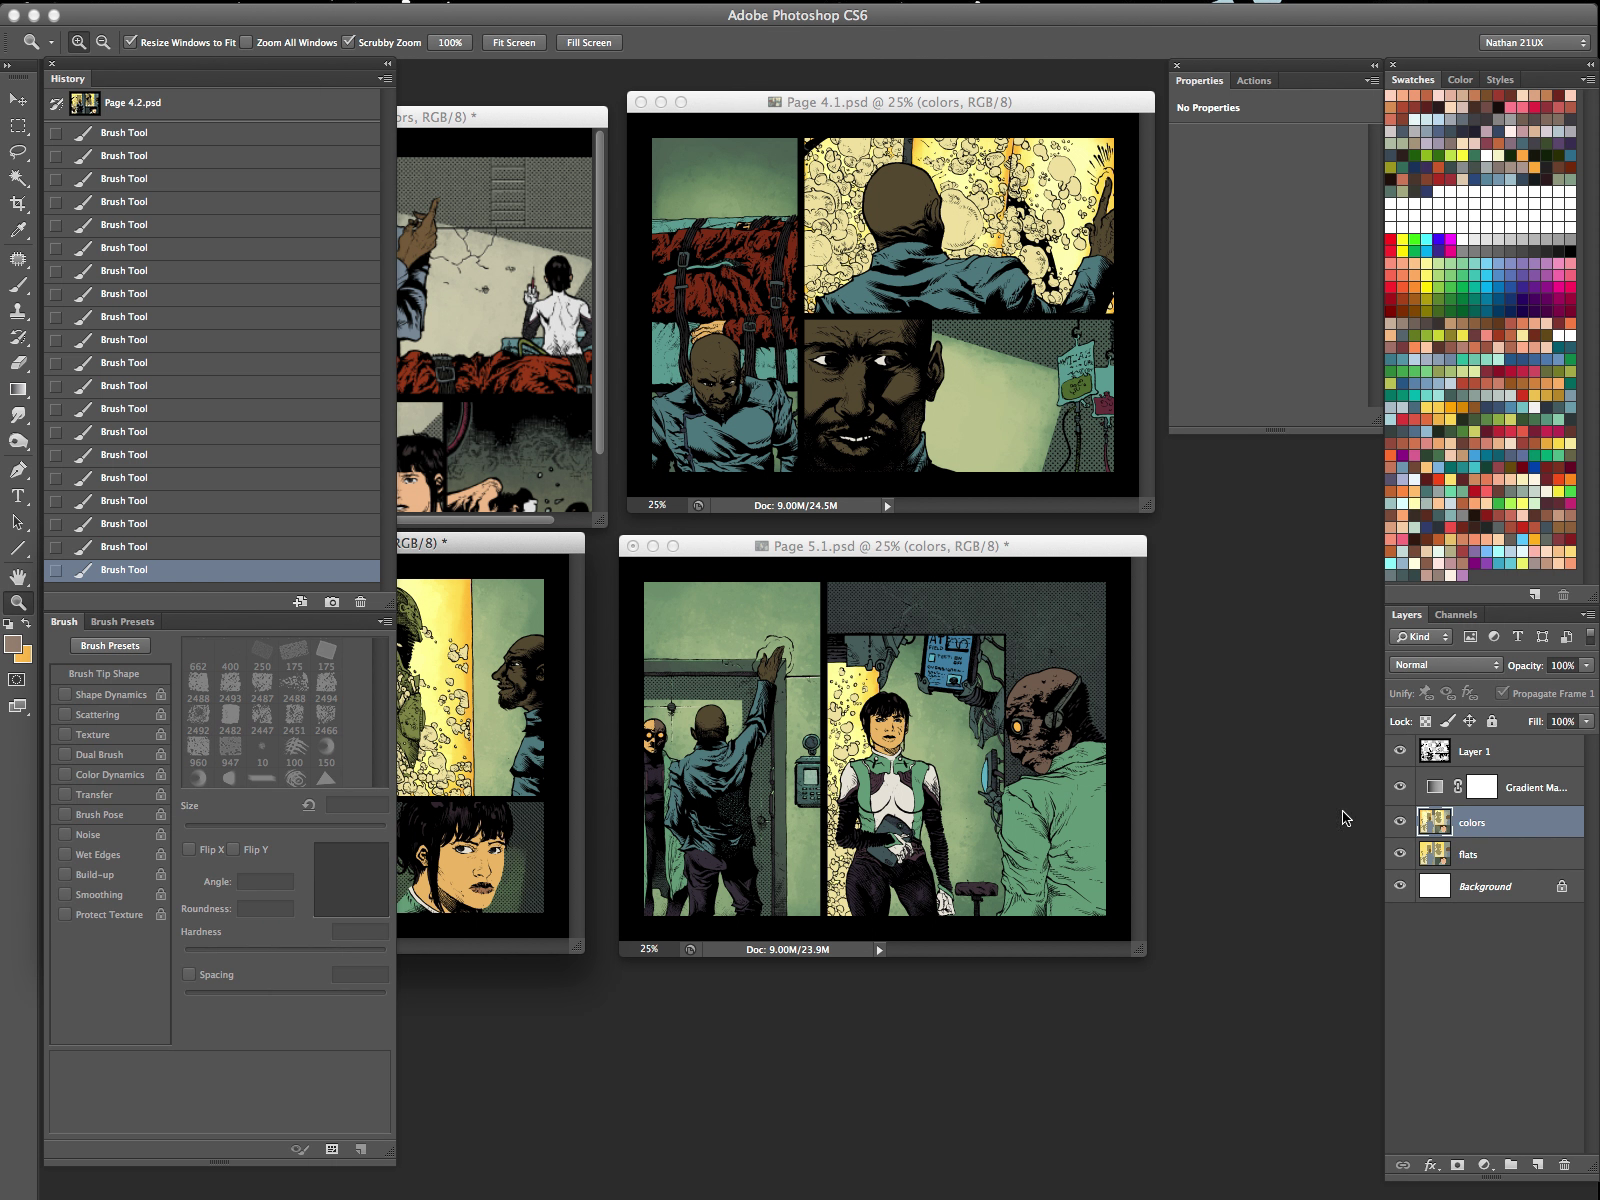
key("Tab")
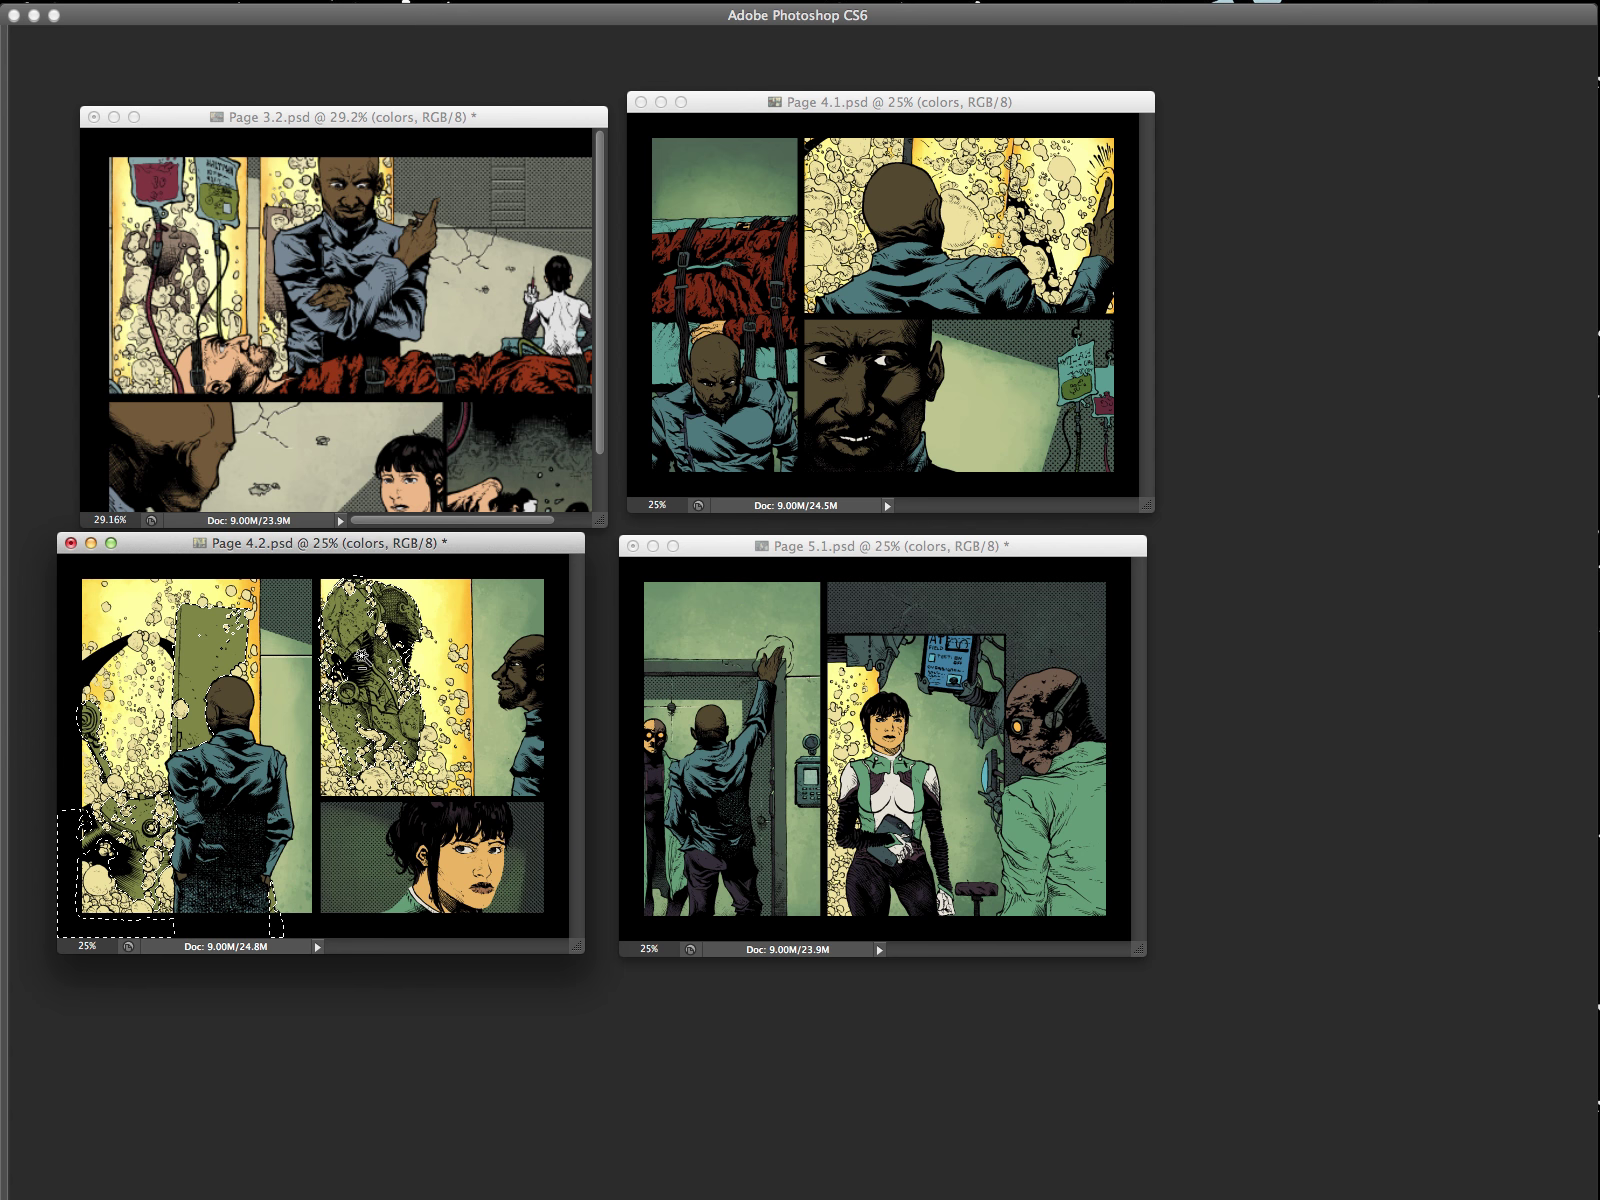
key("super+d")
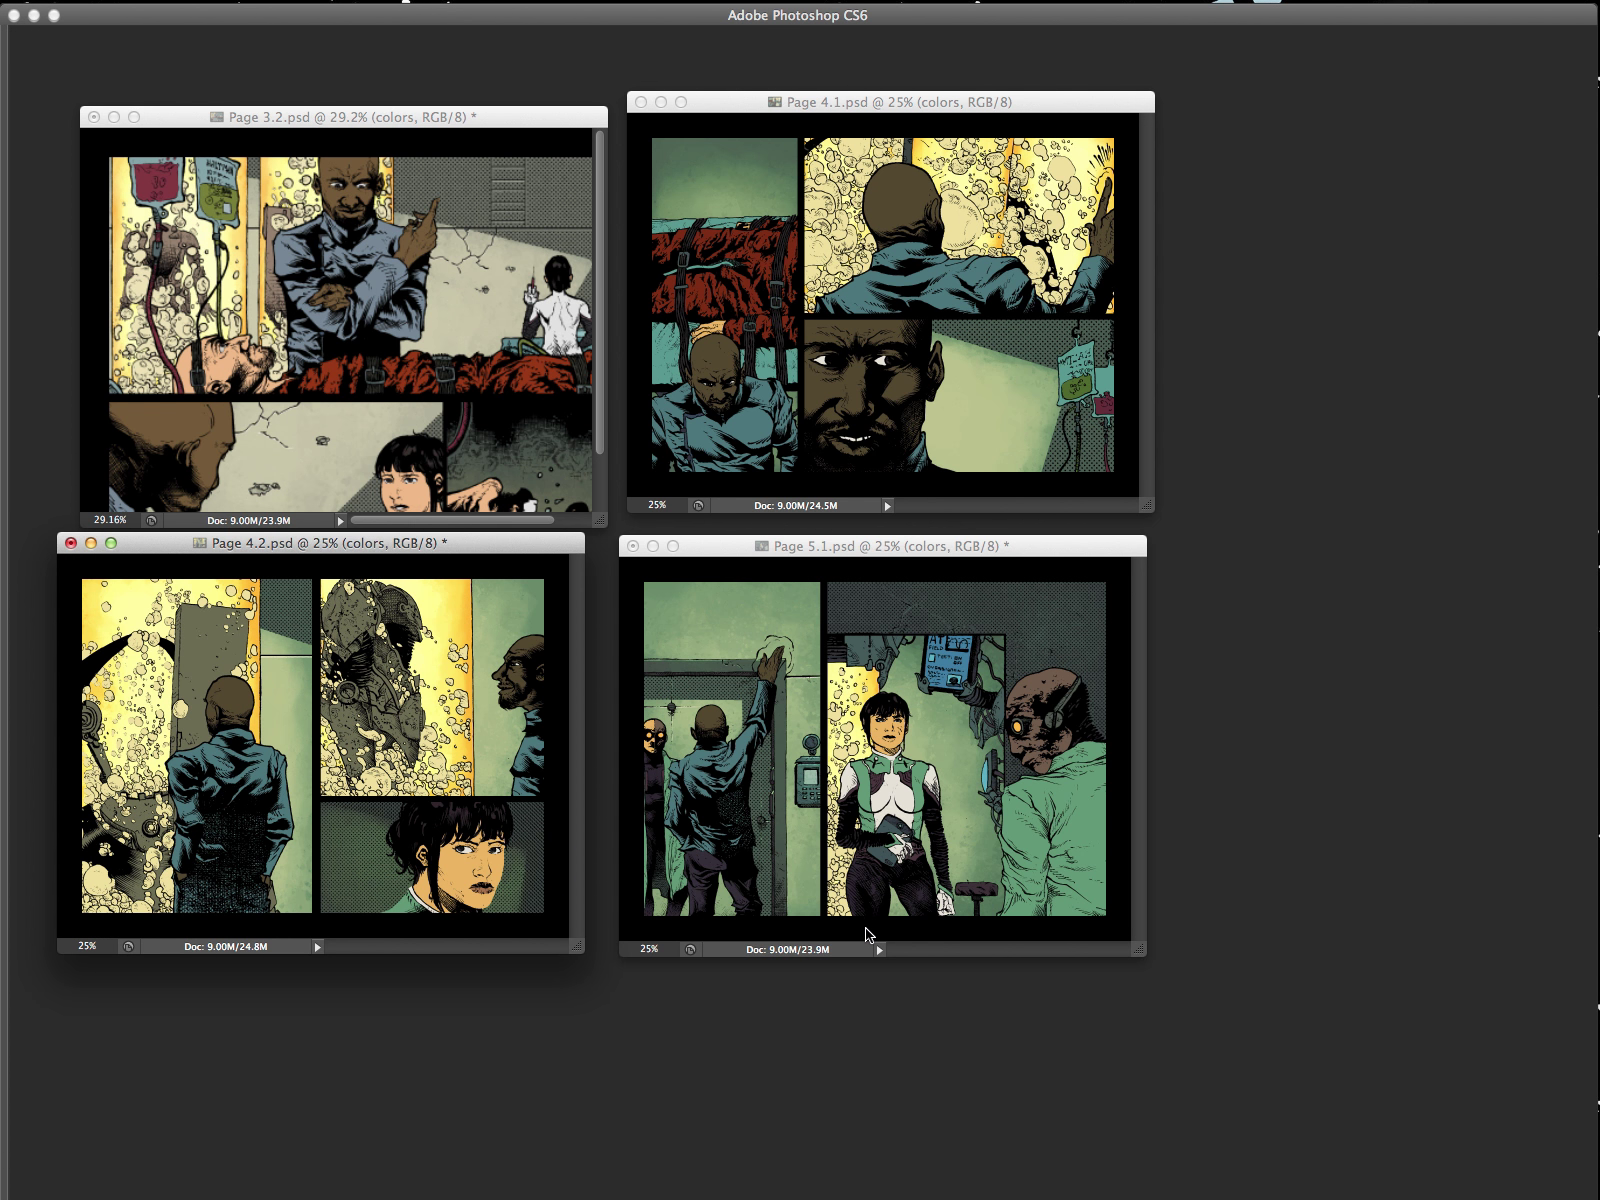
Step: Show page 3.2's Gradient Map layer and choose a slightly lighter shade of the sampled brown as the foreground color
left_click(503, 123)
key("Tab")
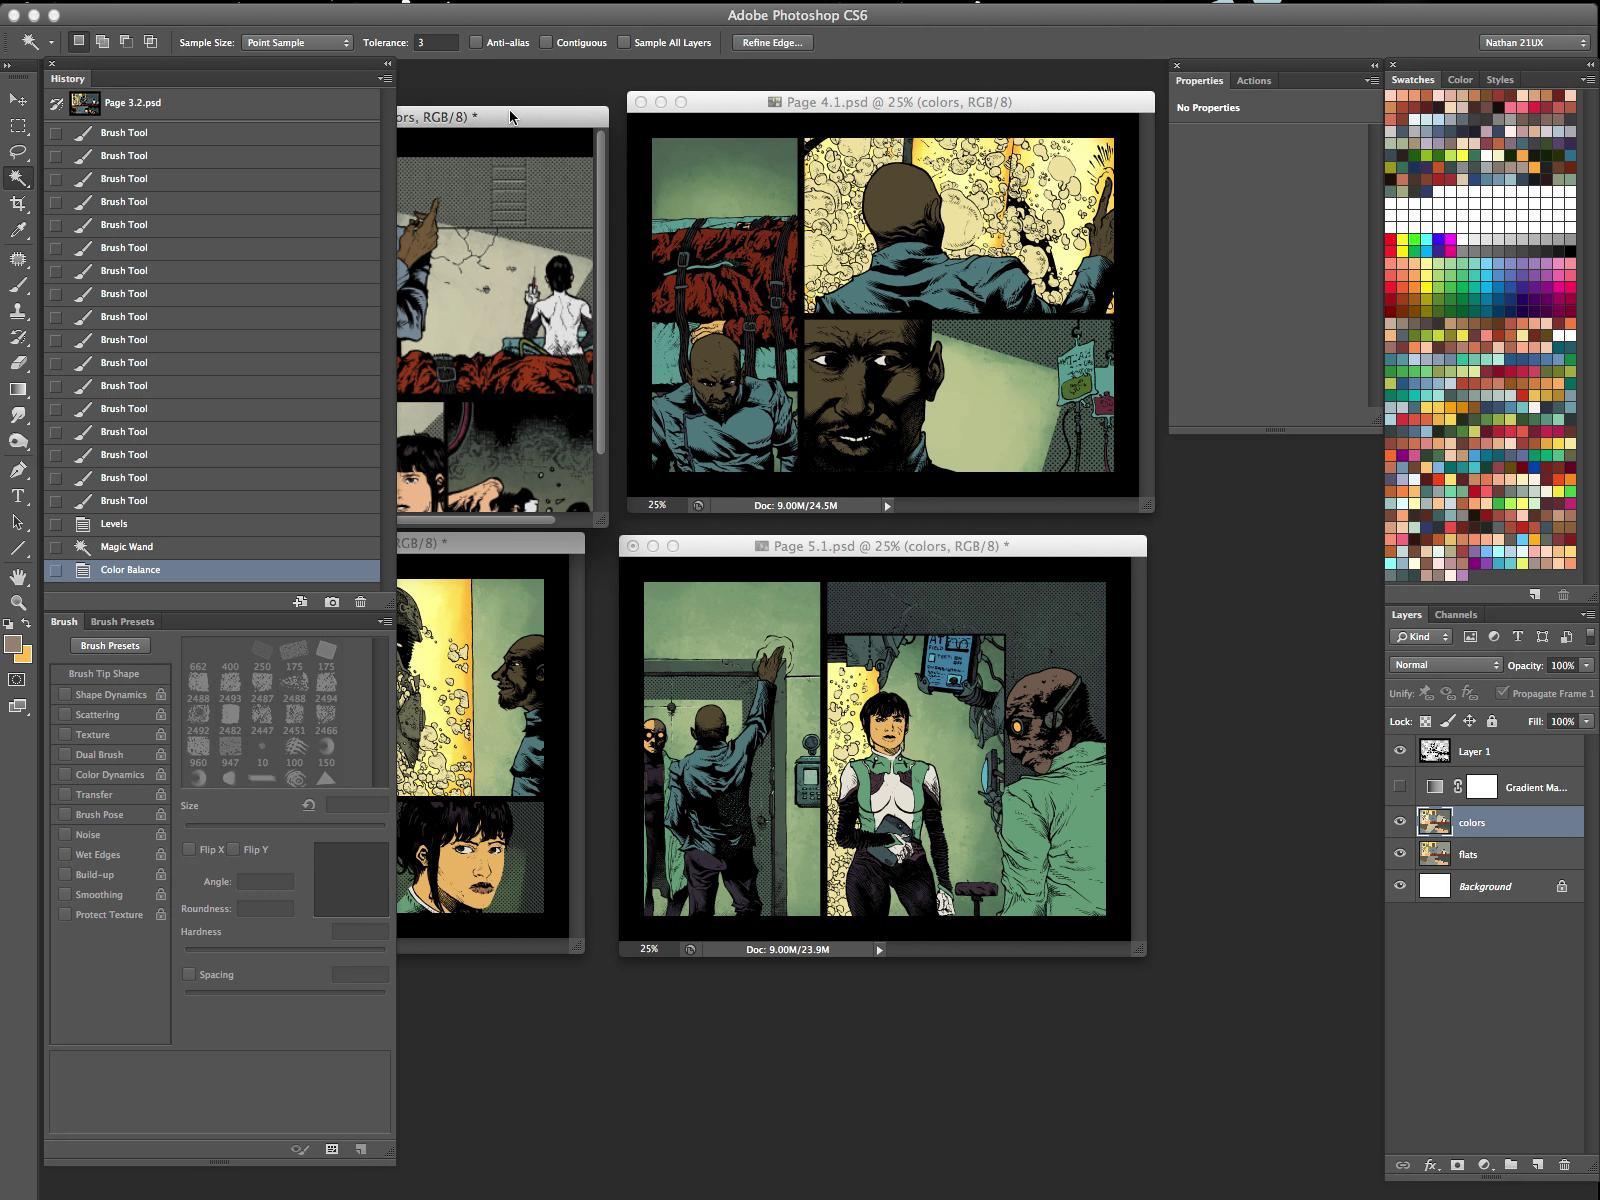
key("Tab")
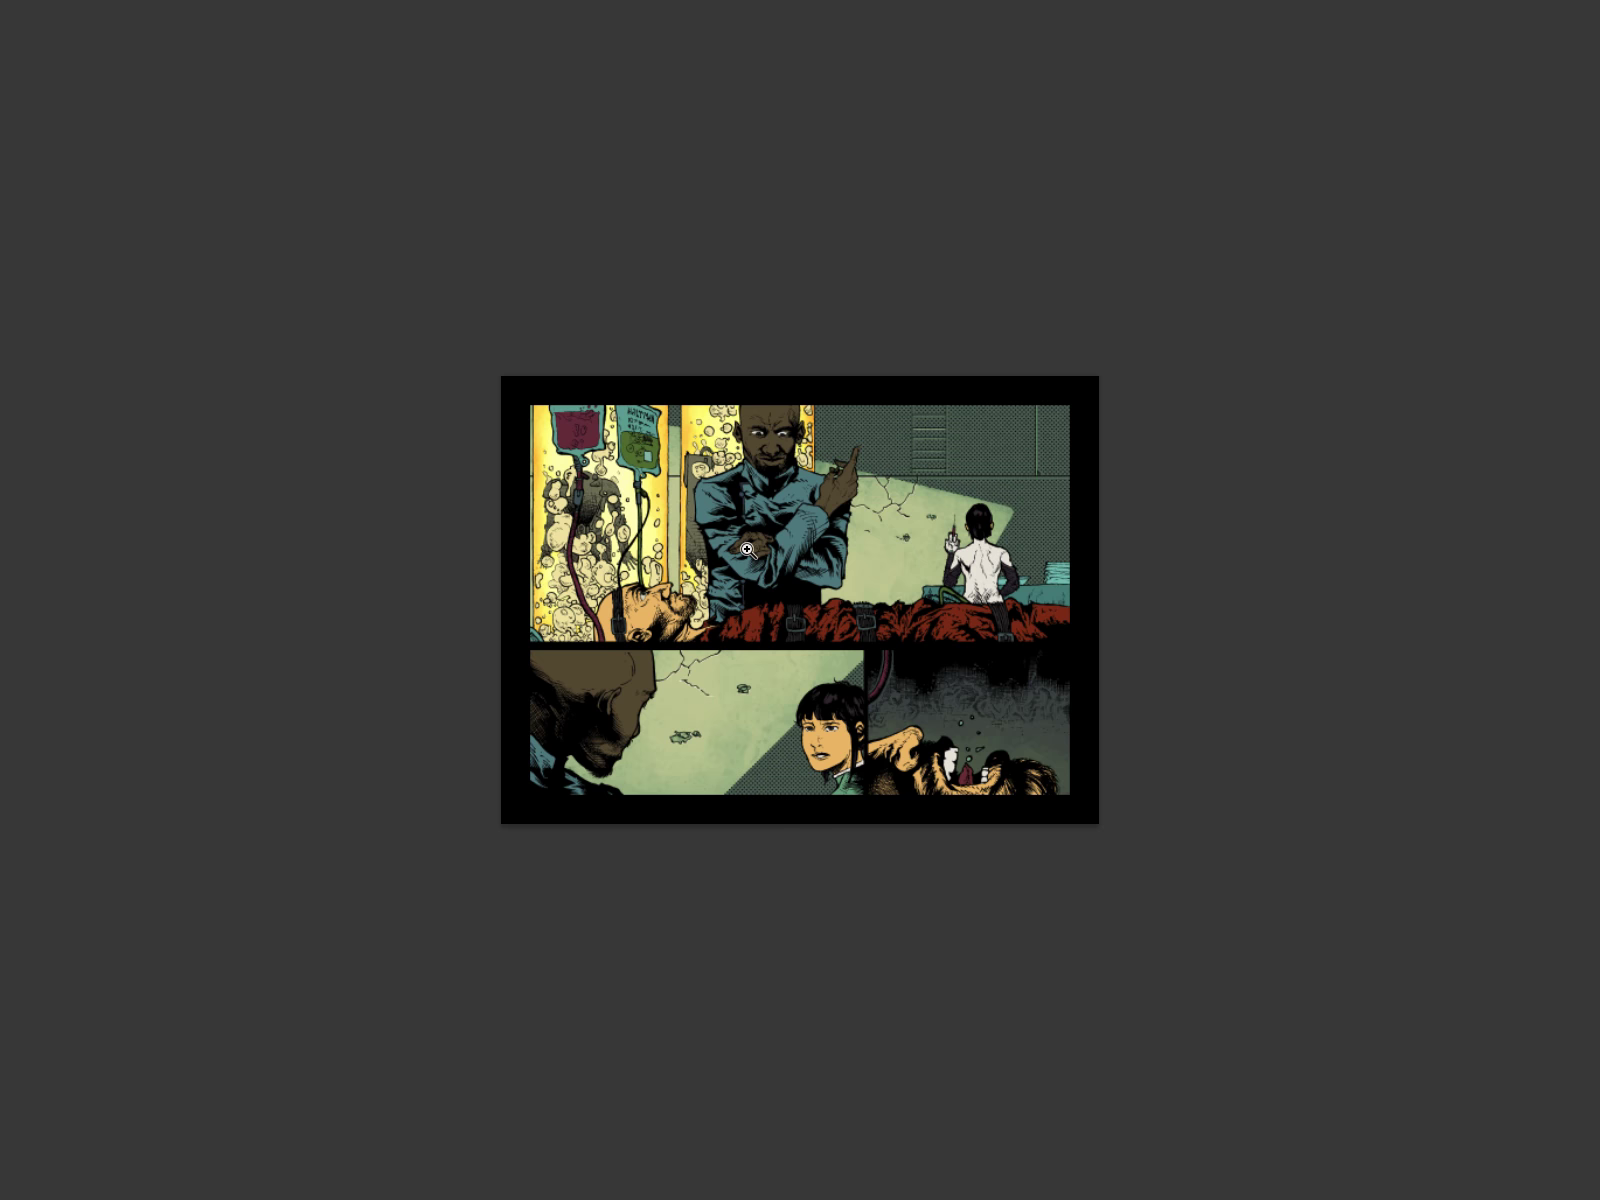
key("Tab")
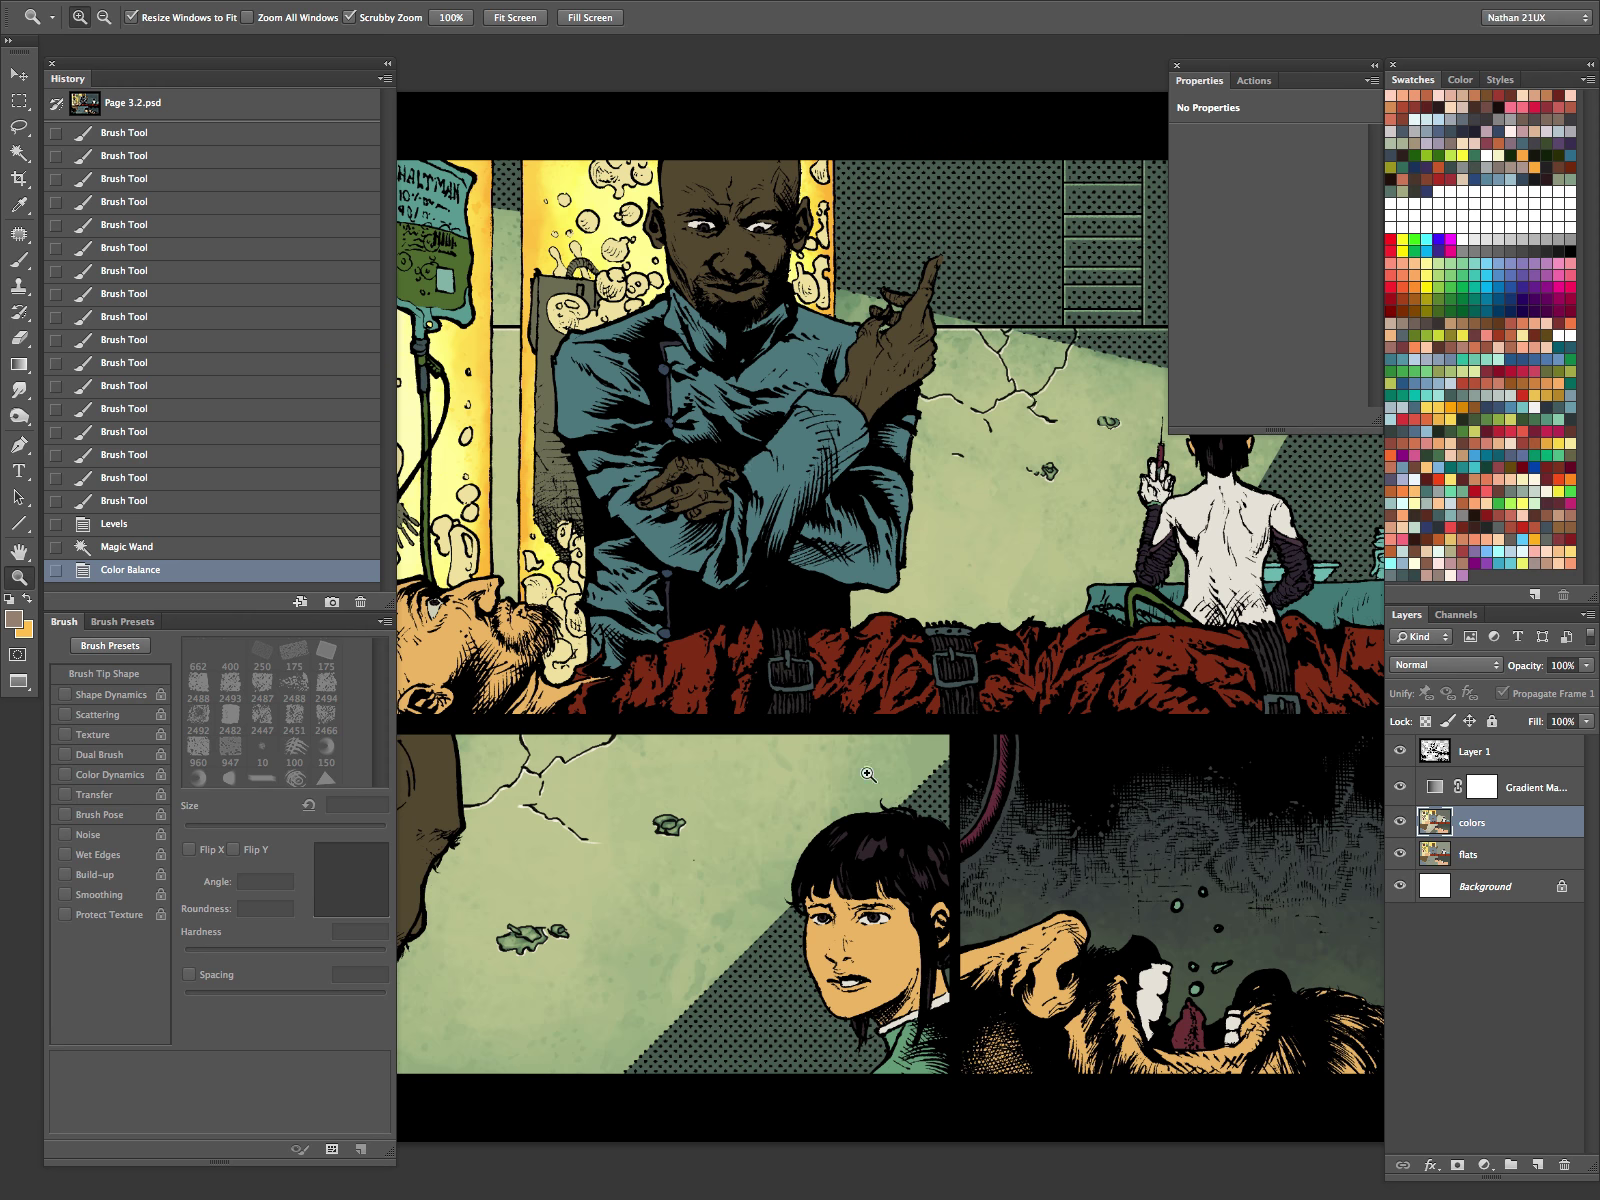
left_click(14, 619)
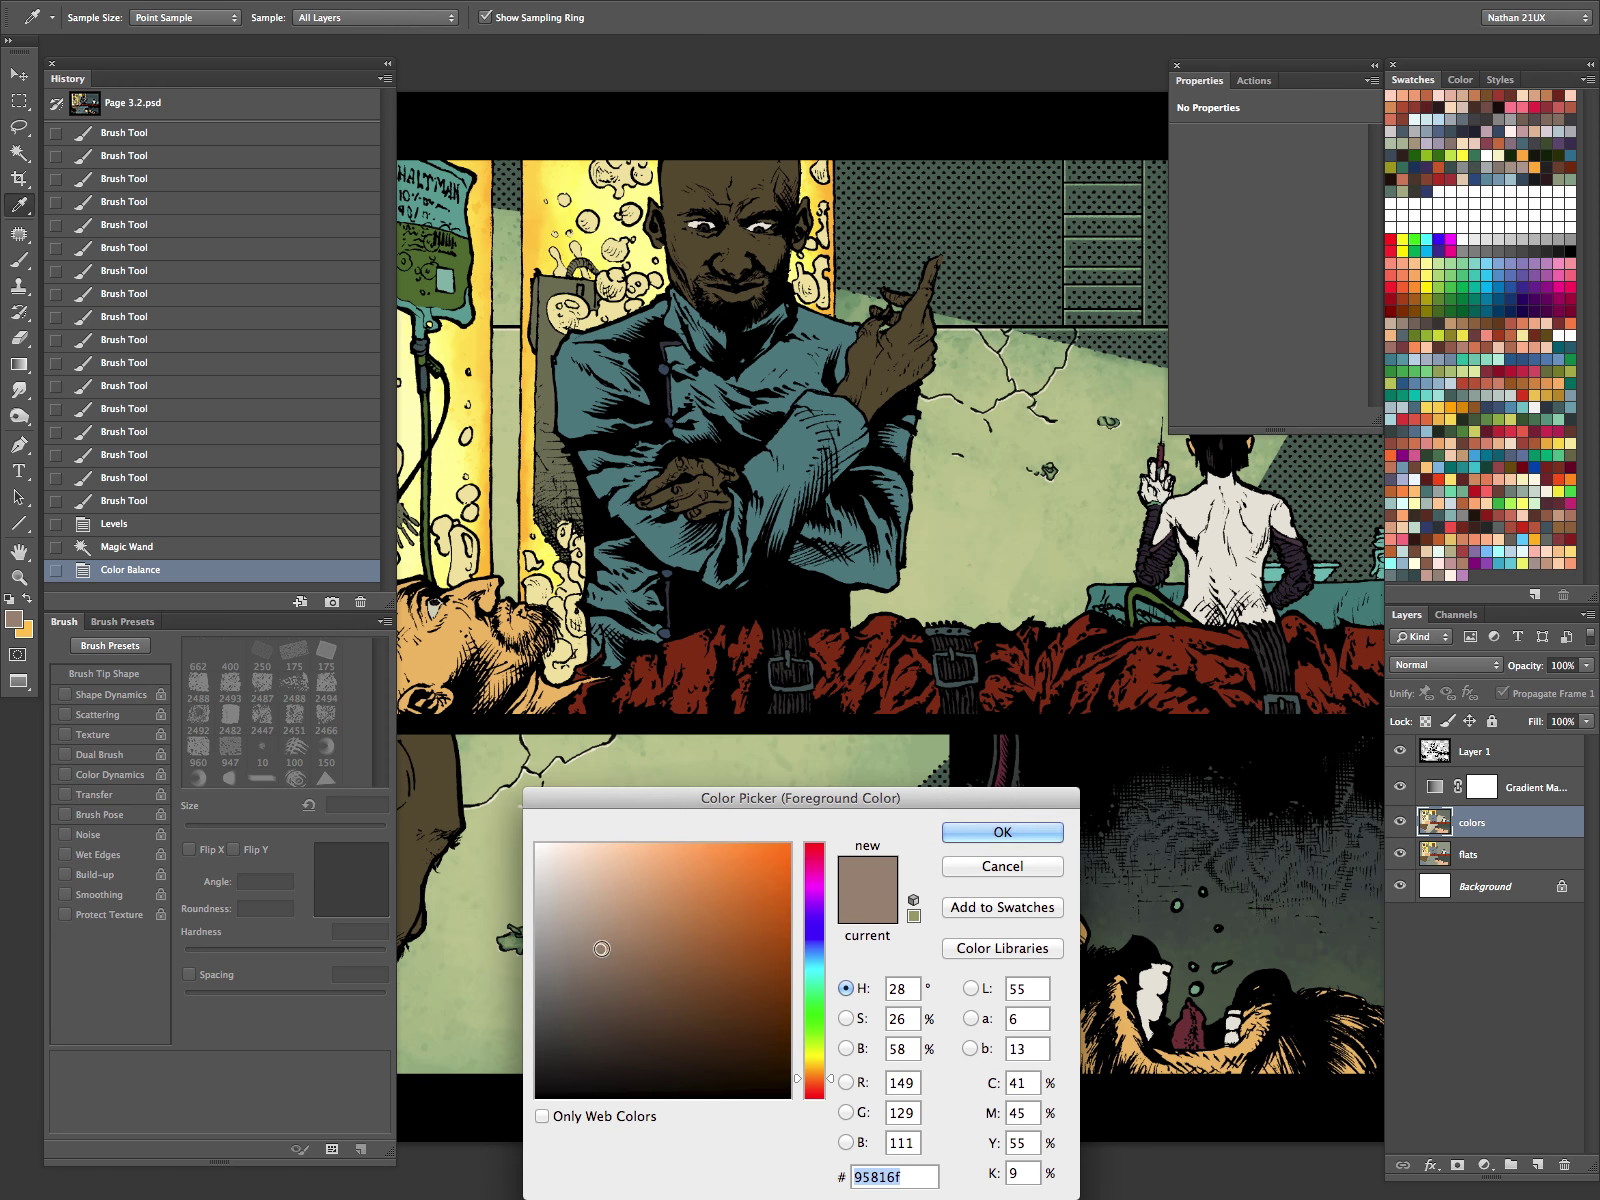
left_click_drag(602, 937, 602, 929)
left_click(1002, 832)
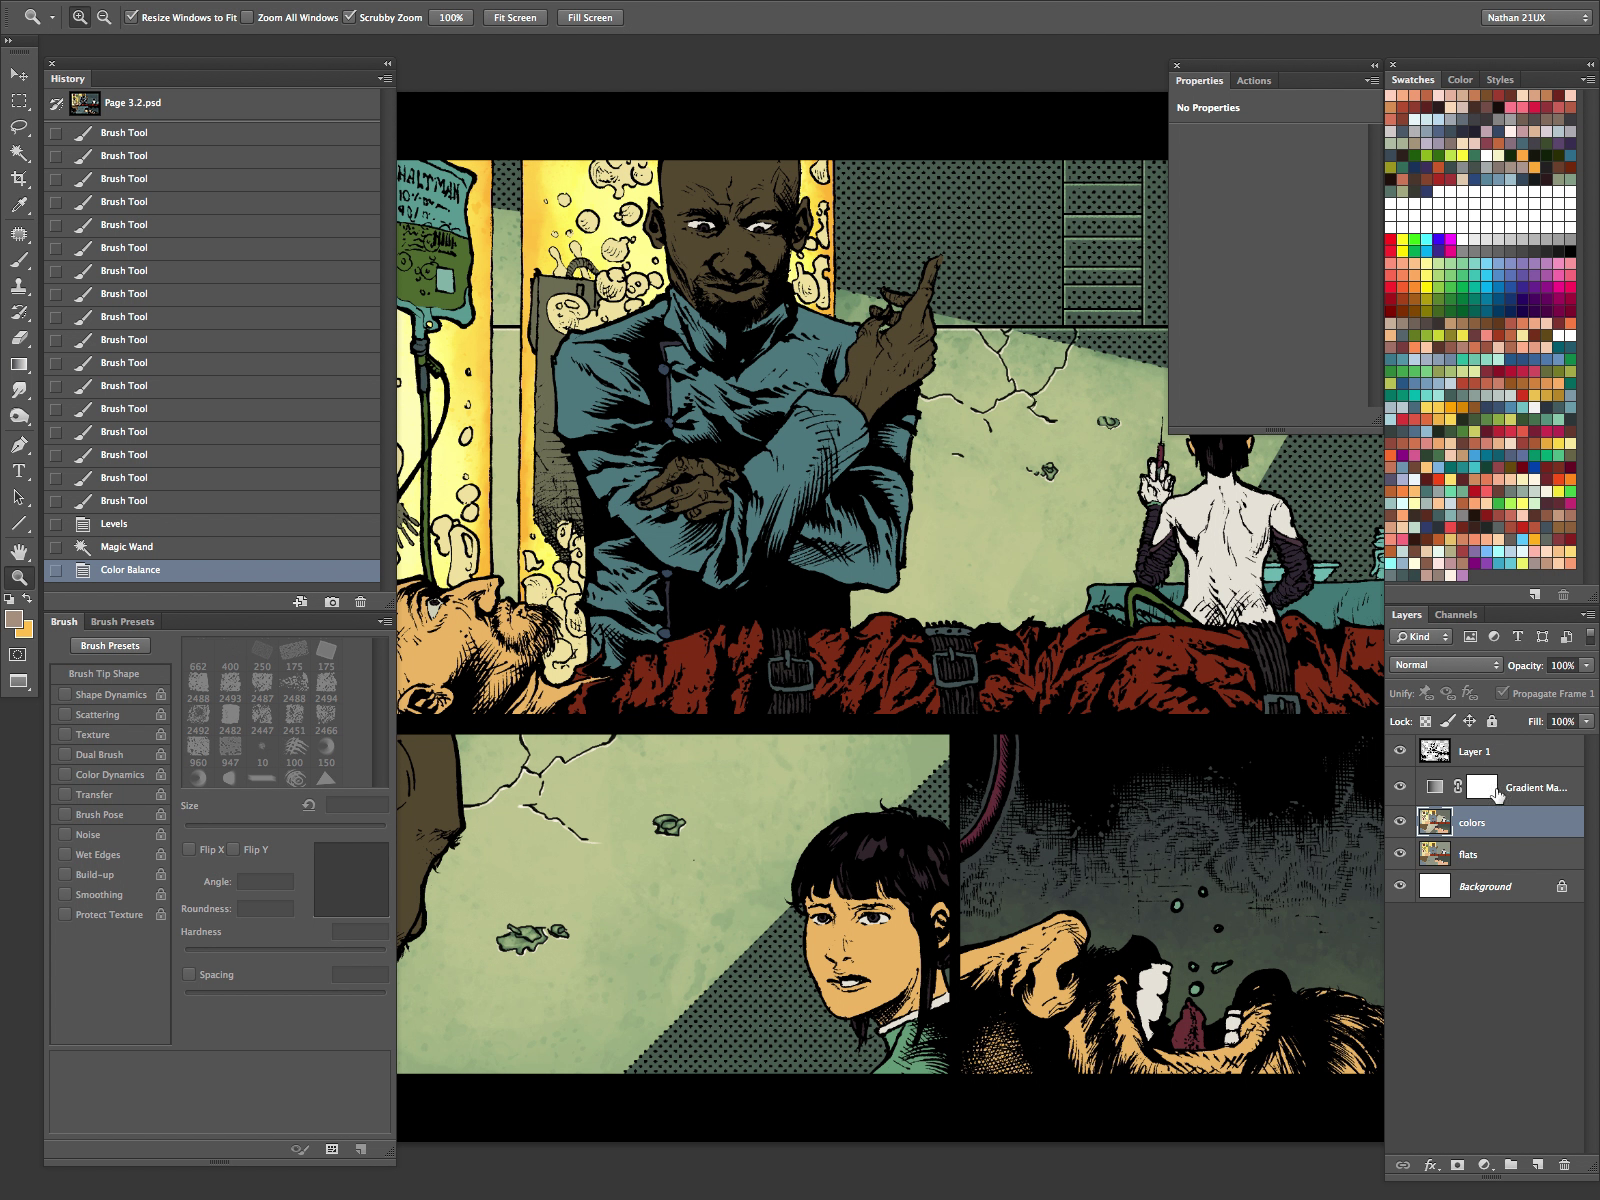
Step: Examine page 3.2's tank figures and lower panels full screen, and return to the four page windows
key("b")
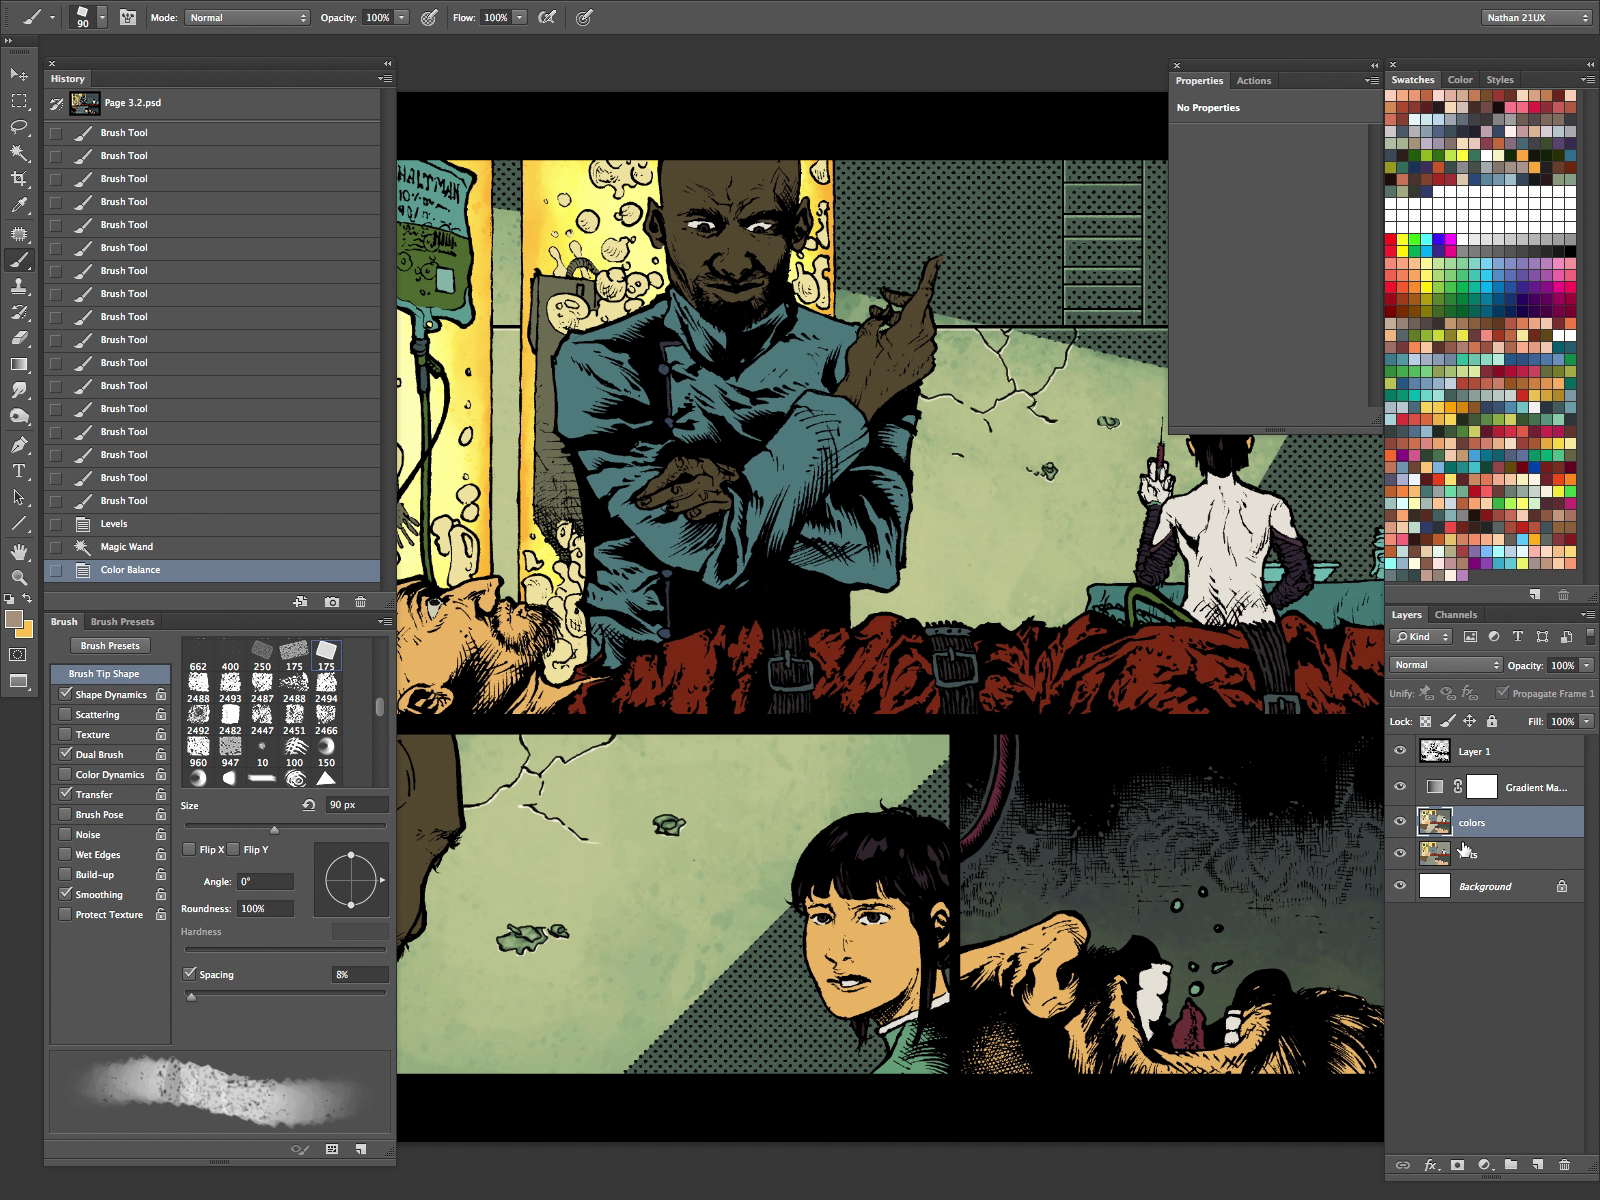
key("Tab")
left_click_drag(558, 338, 768, 489)
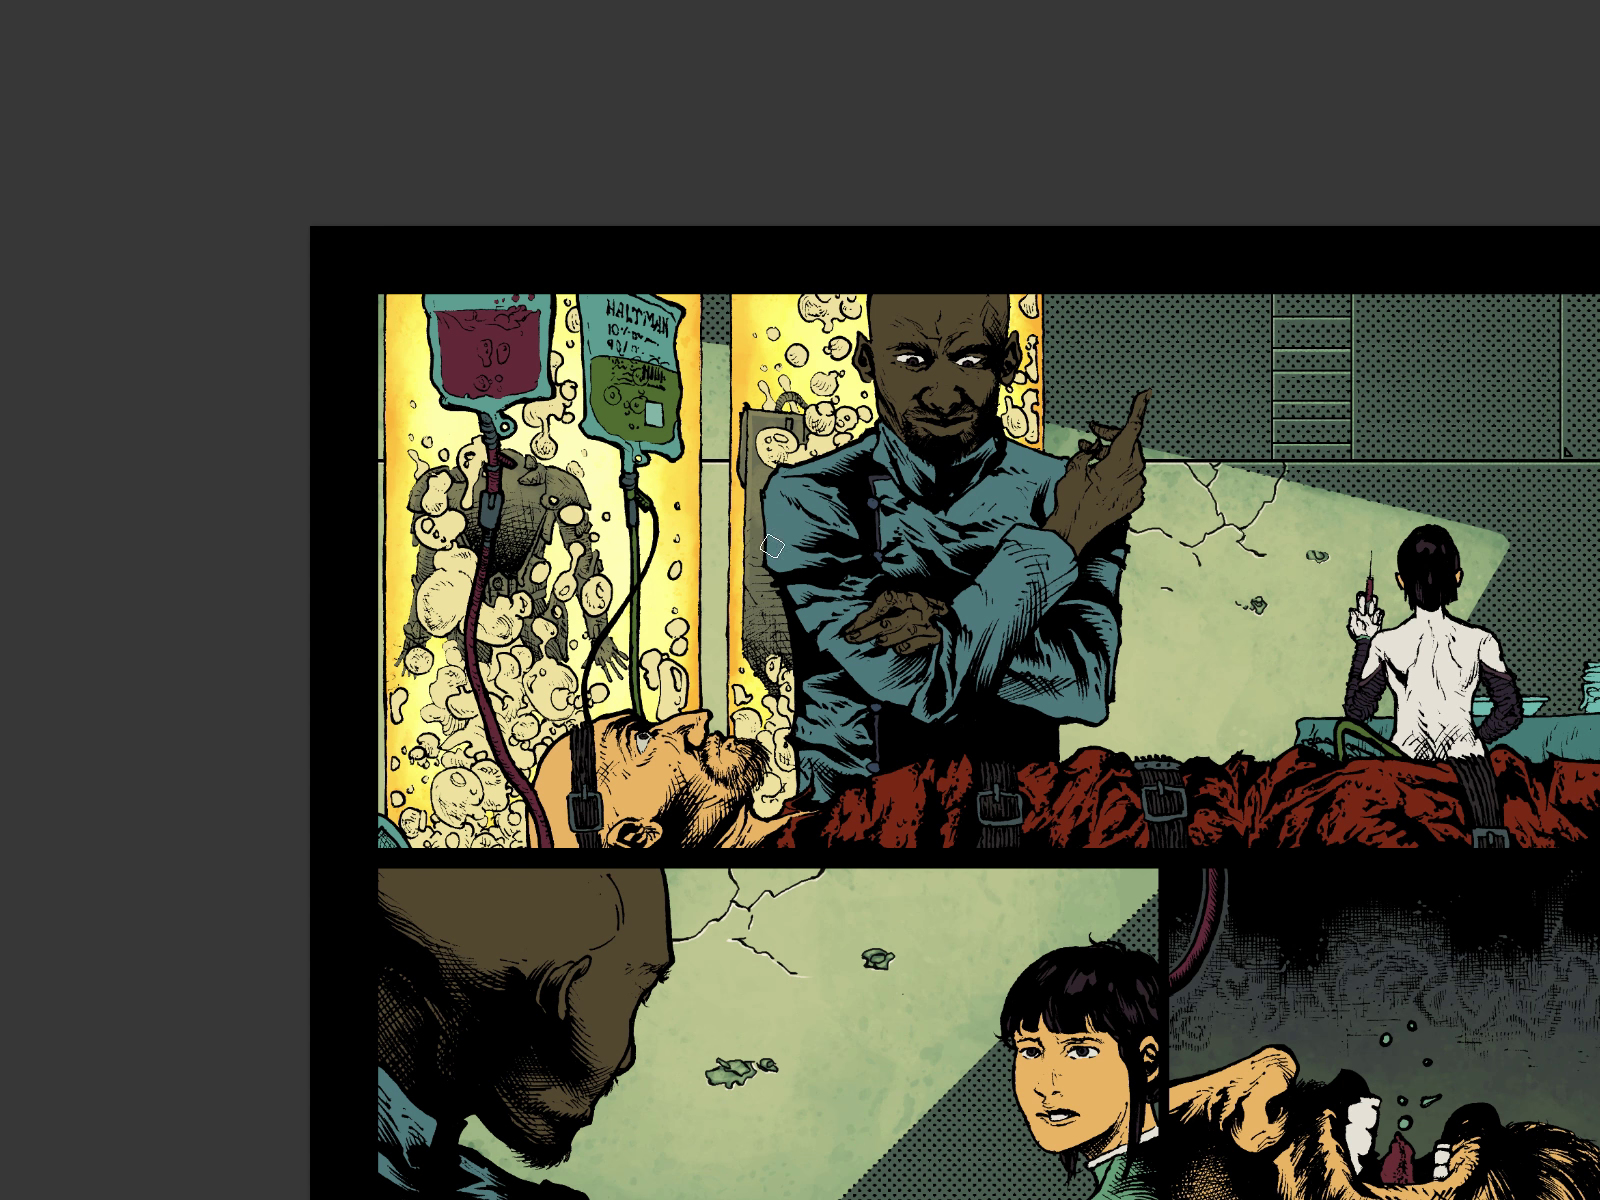
left_click_drag(975, 880, 871, 586)
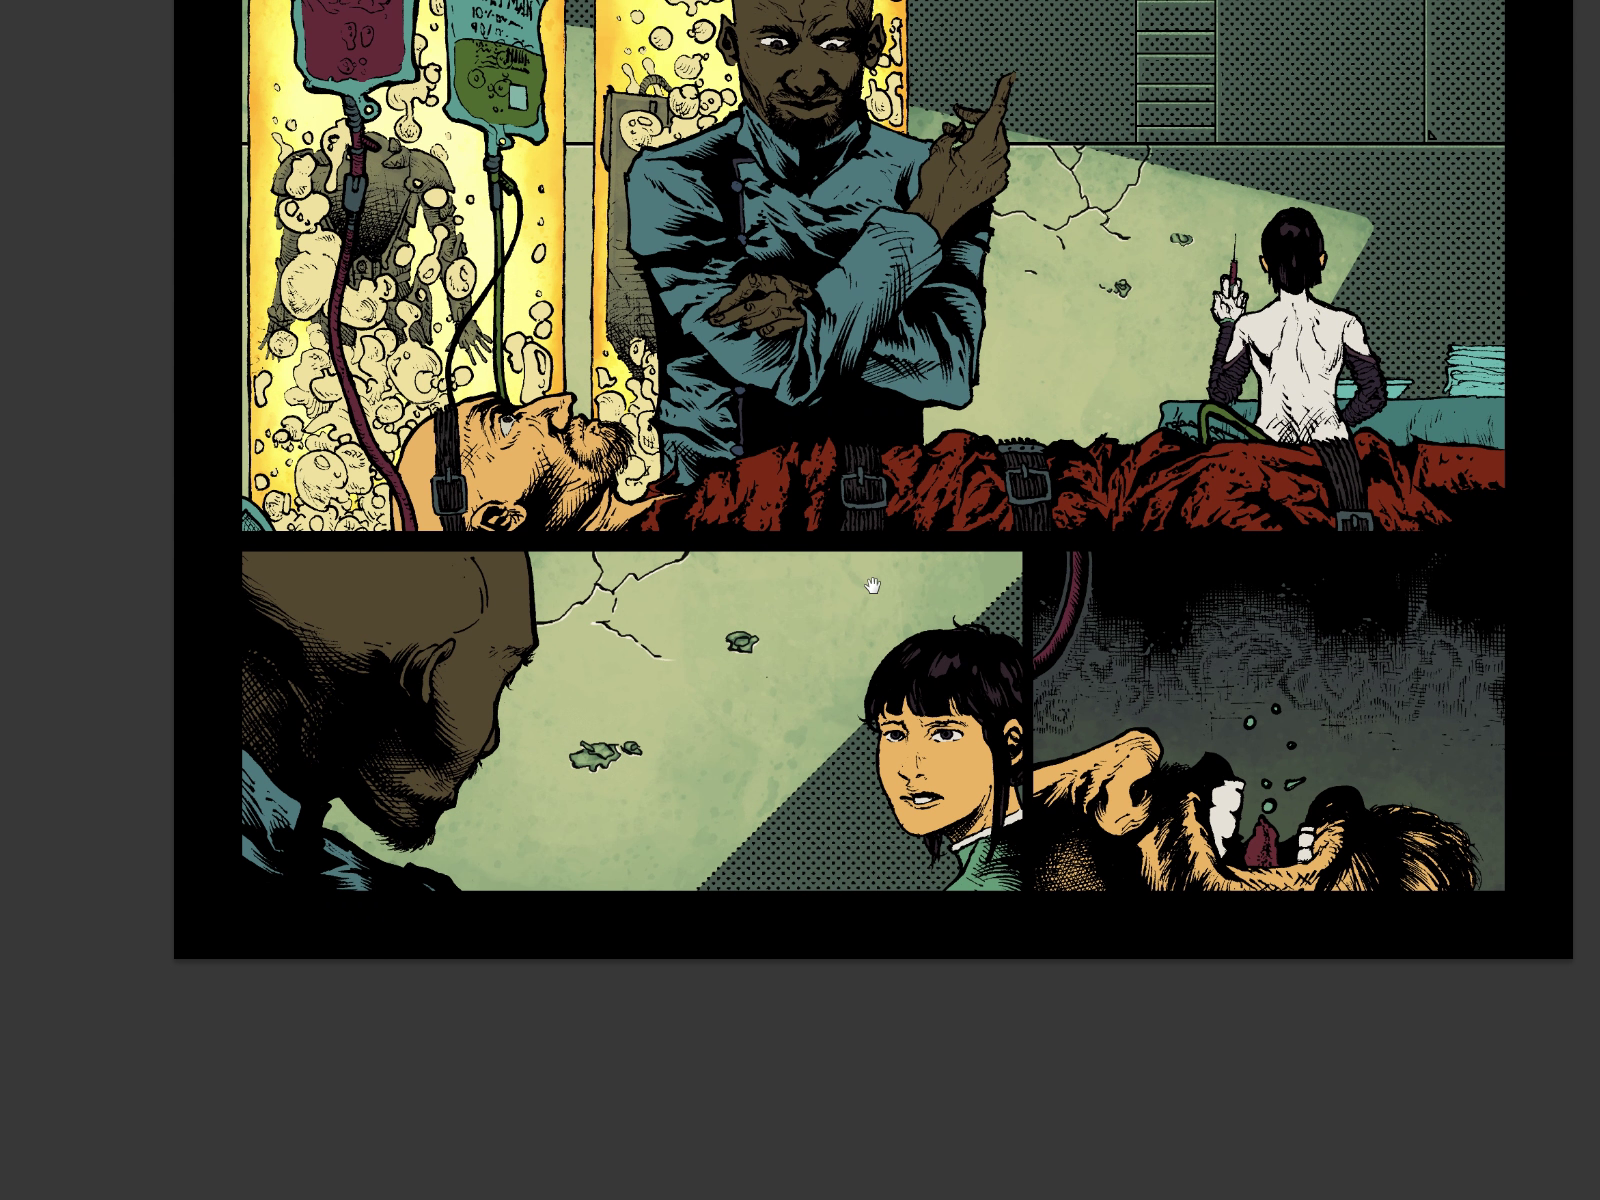
key("f")
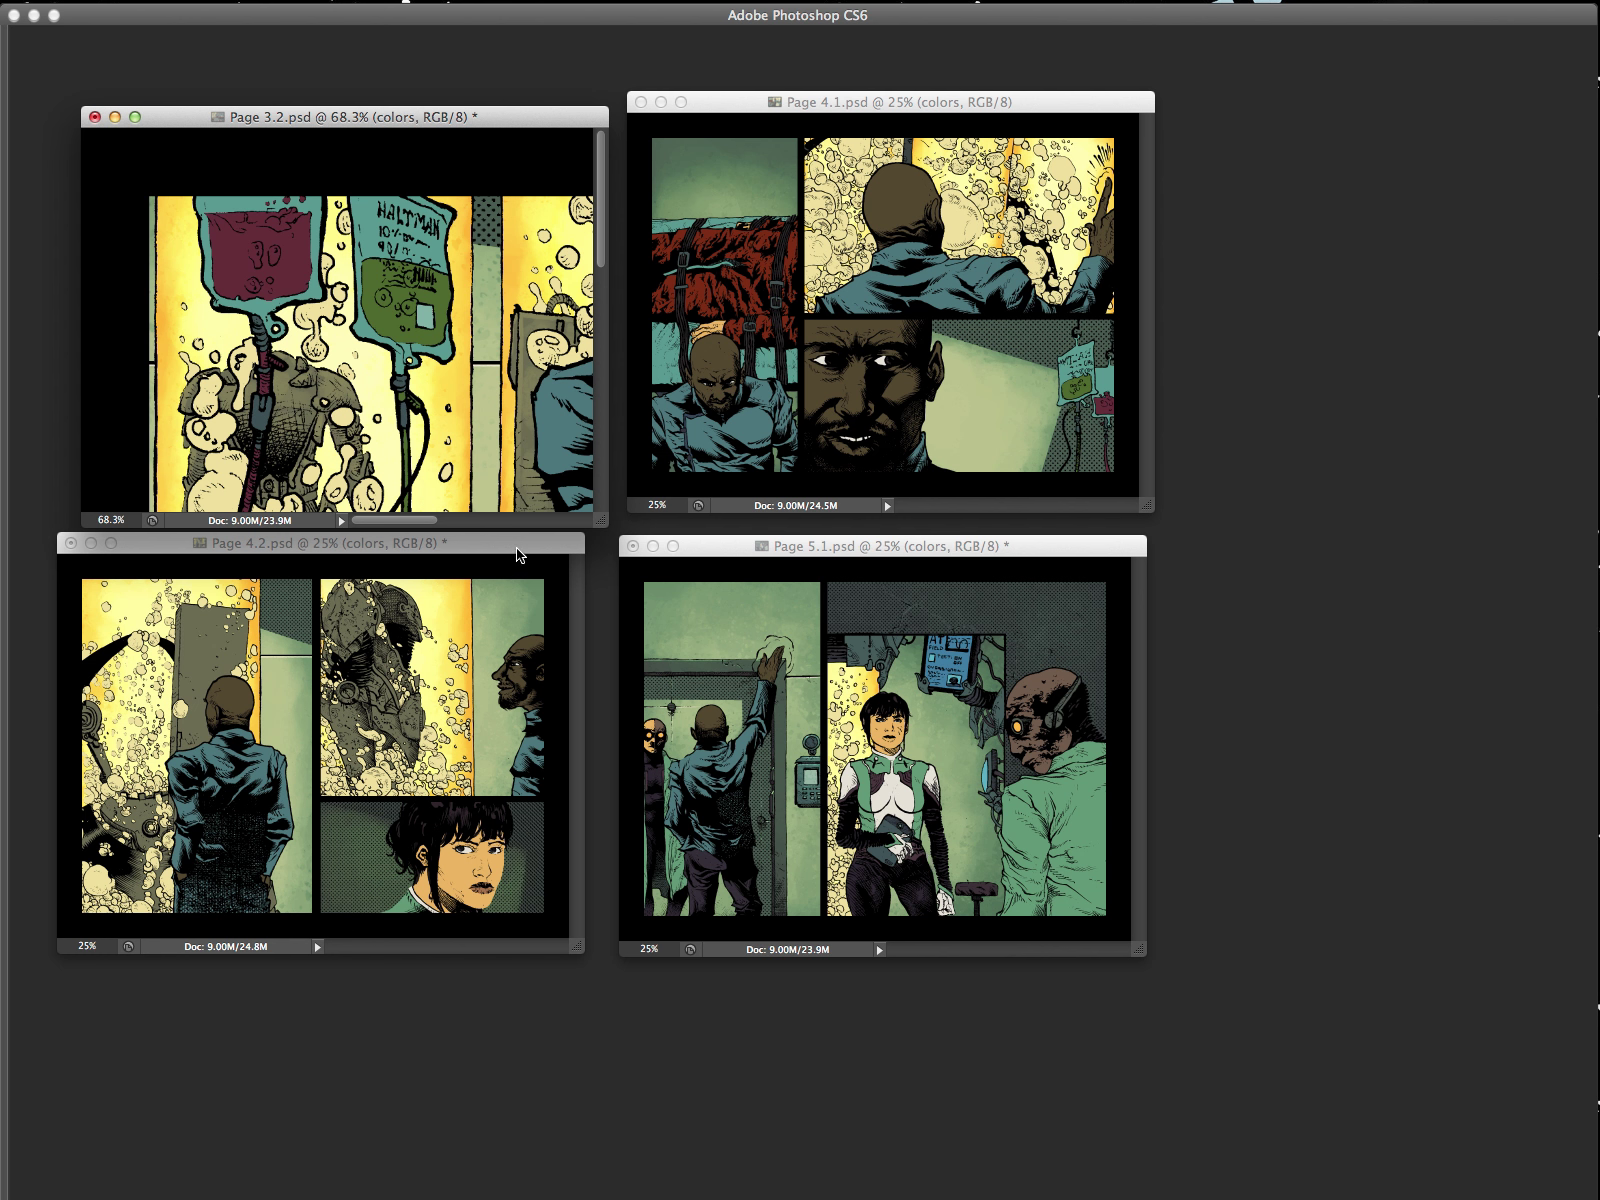
Step: Bring page 4.2 up full screen, zoomed in on the tank in its first panel, with nothing selected
left_click(517, 548)
key("f")
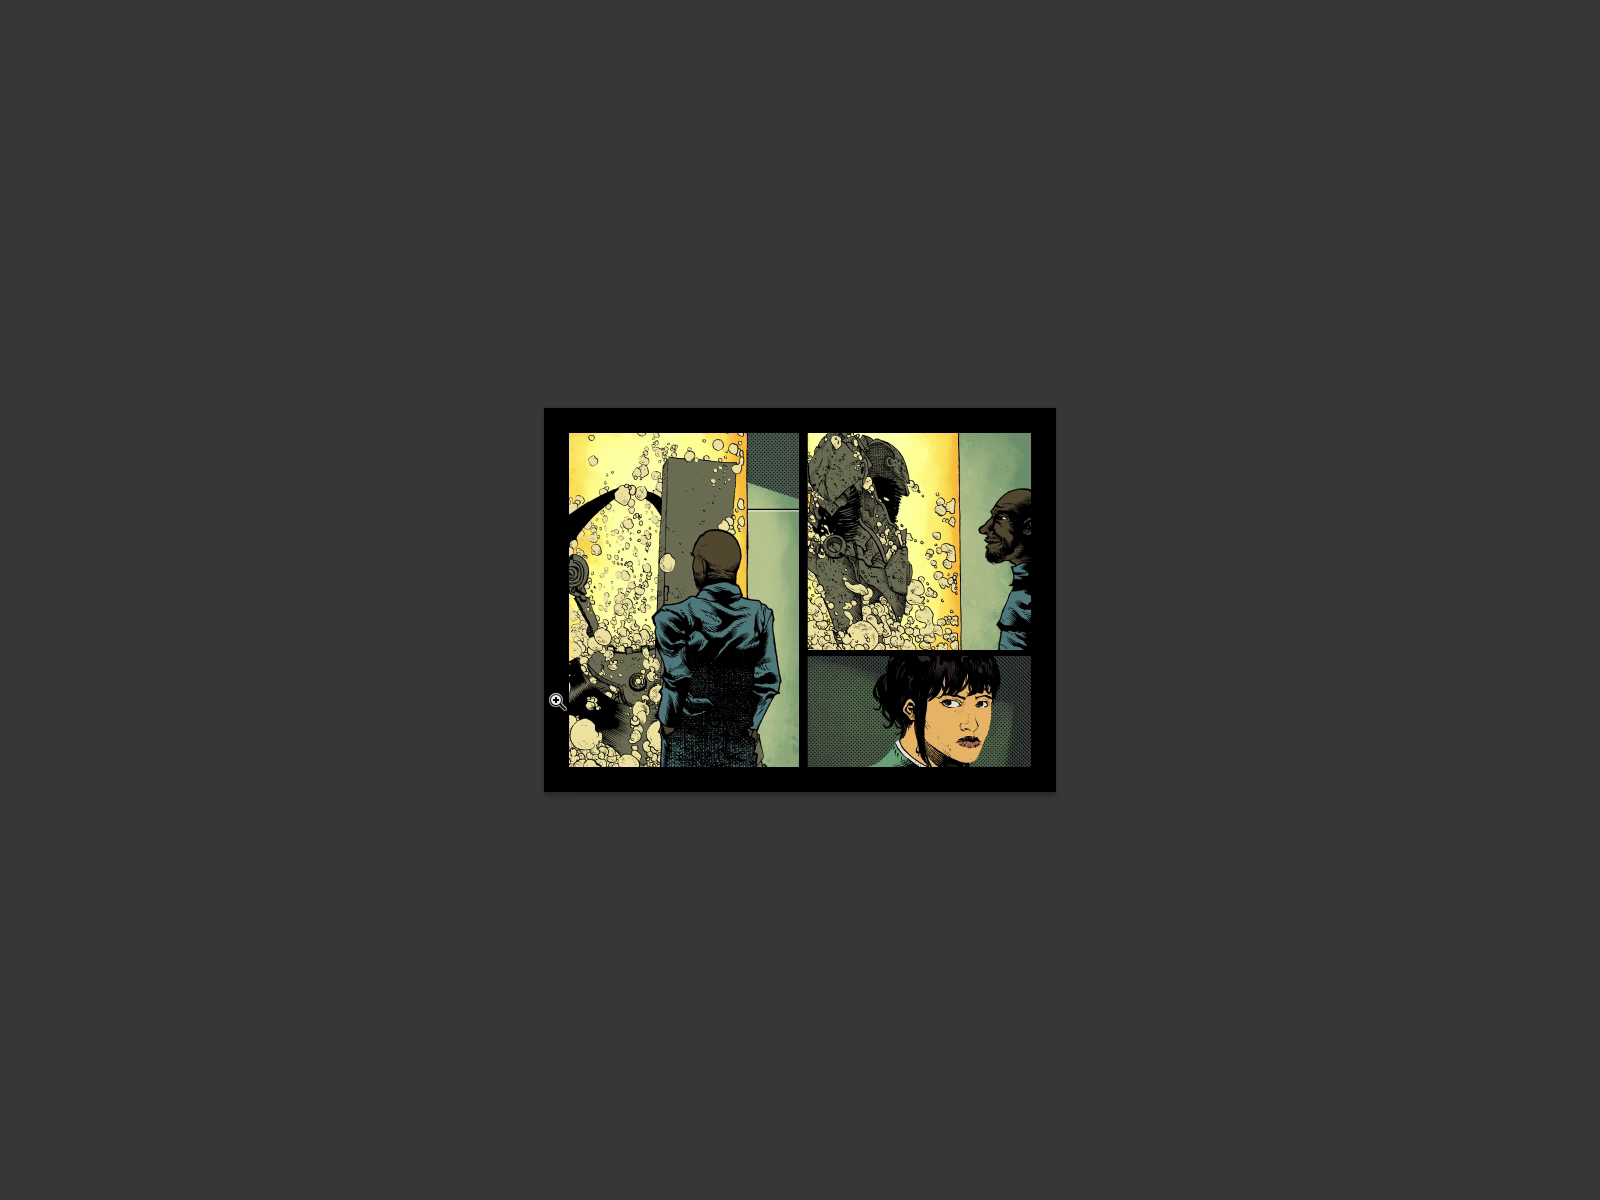
left_click(652, 540)
left_click_drag(740, 729, 886, 657)
left_click(714, 617)
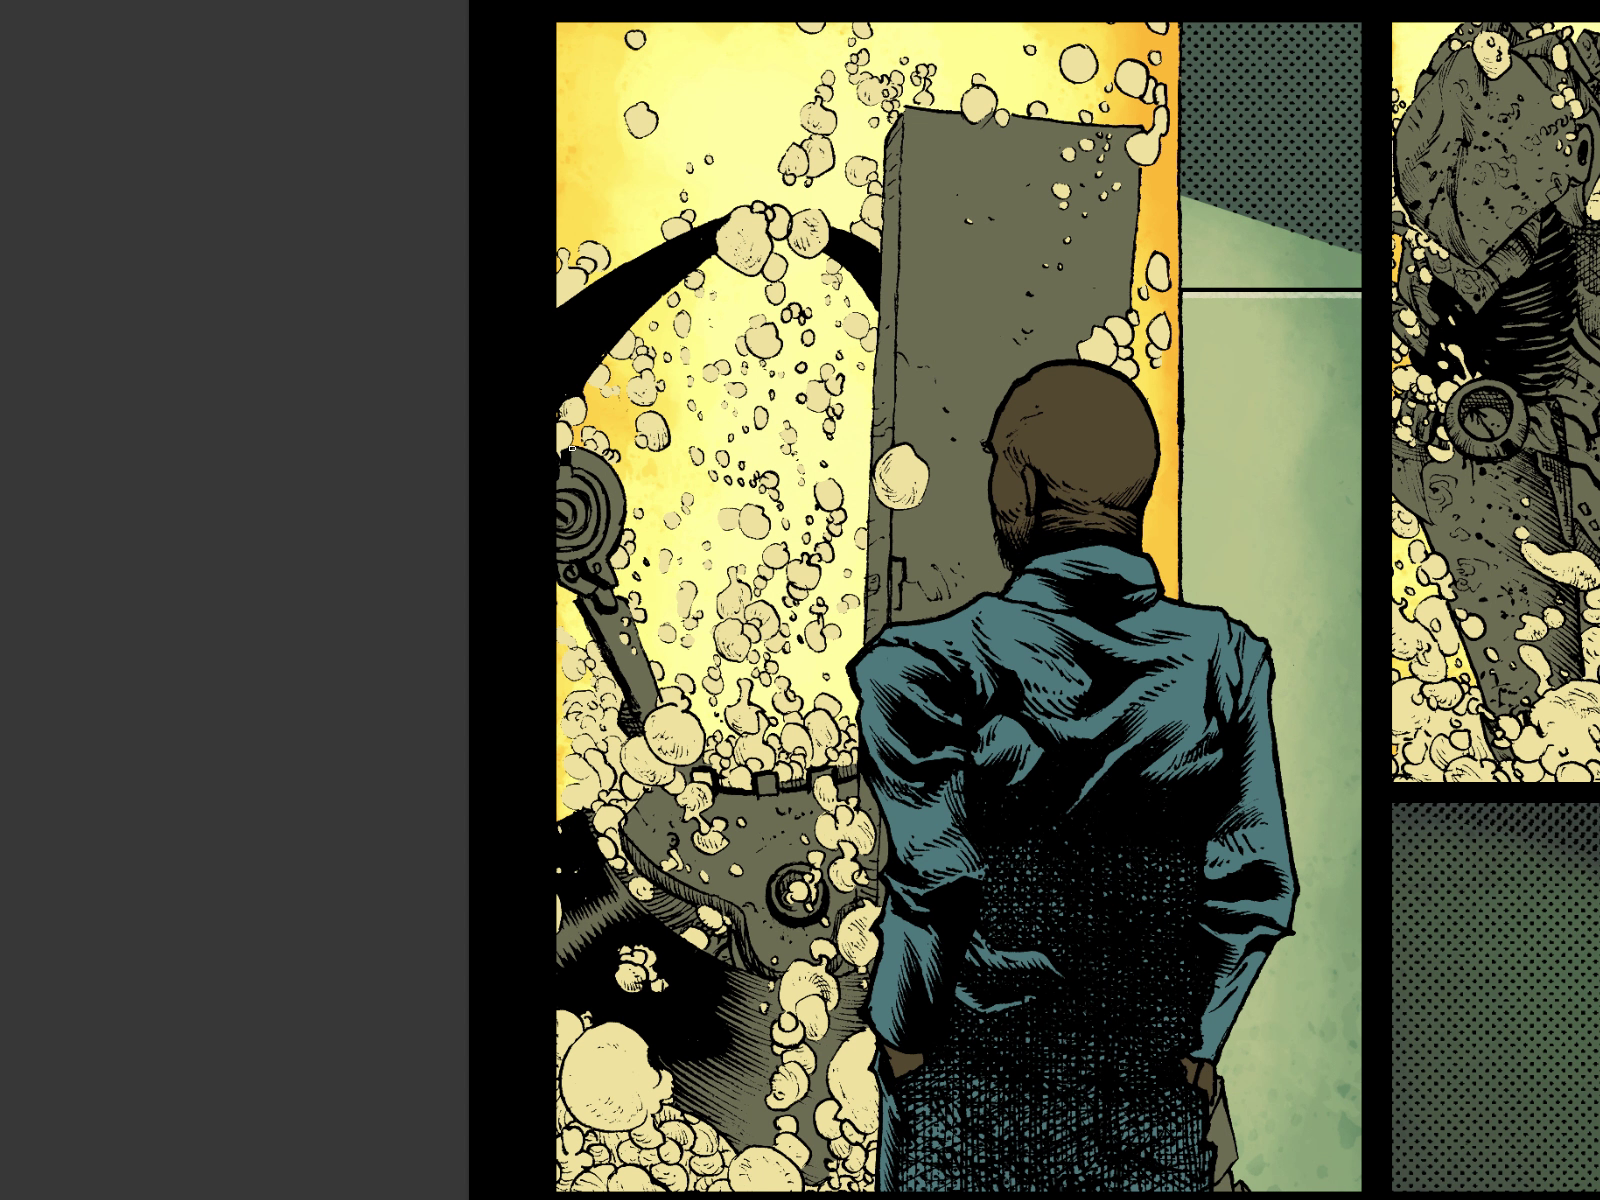
key("Tab")
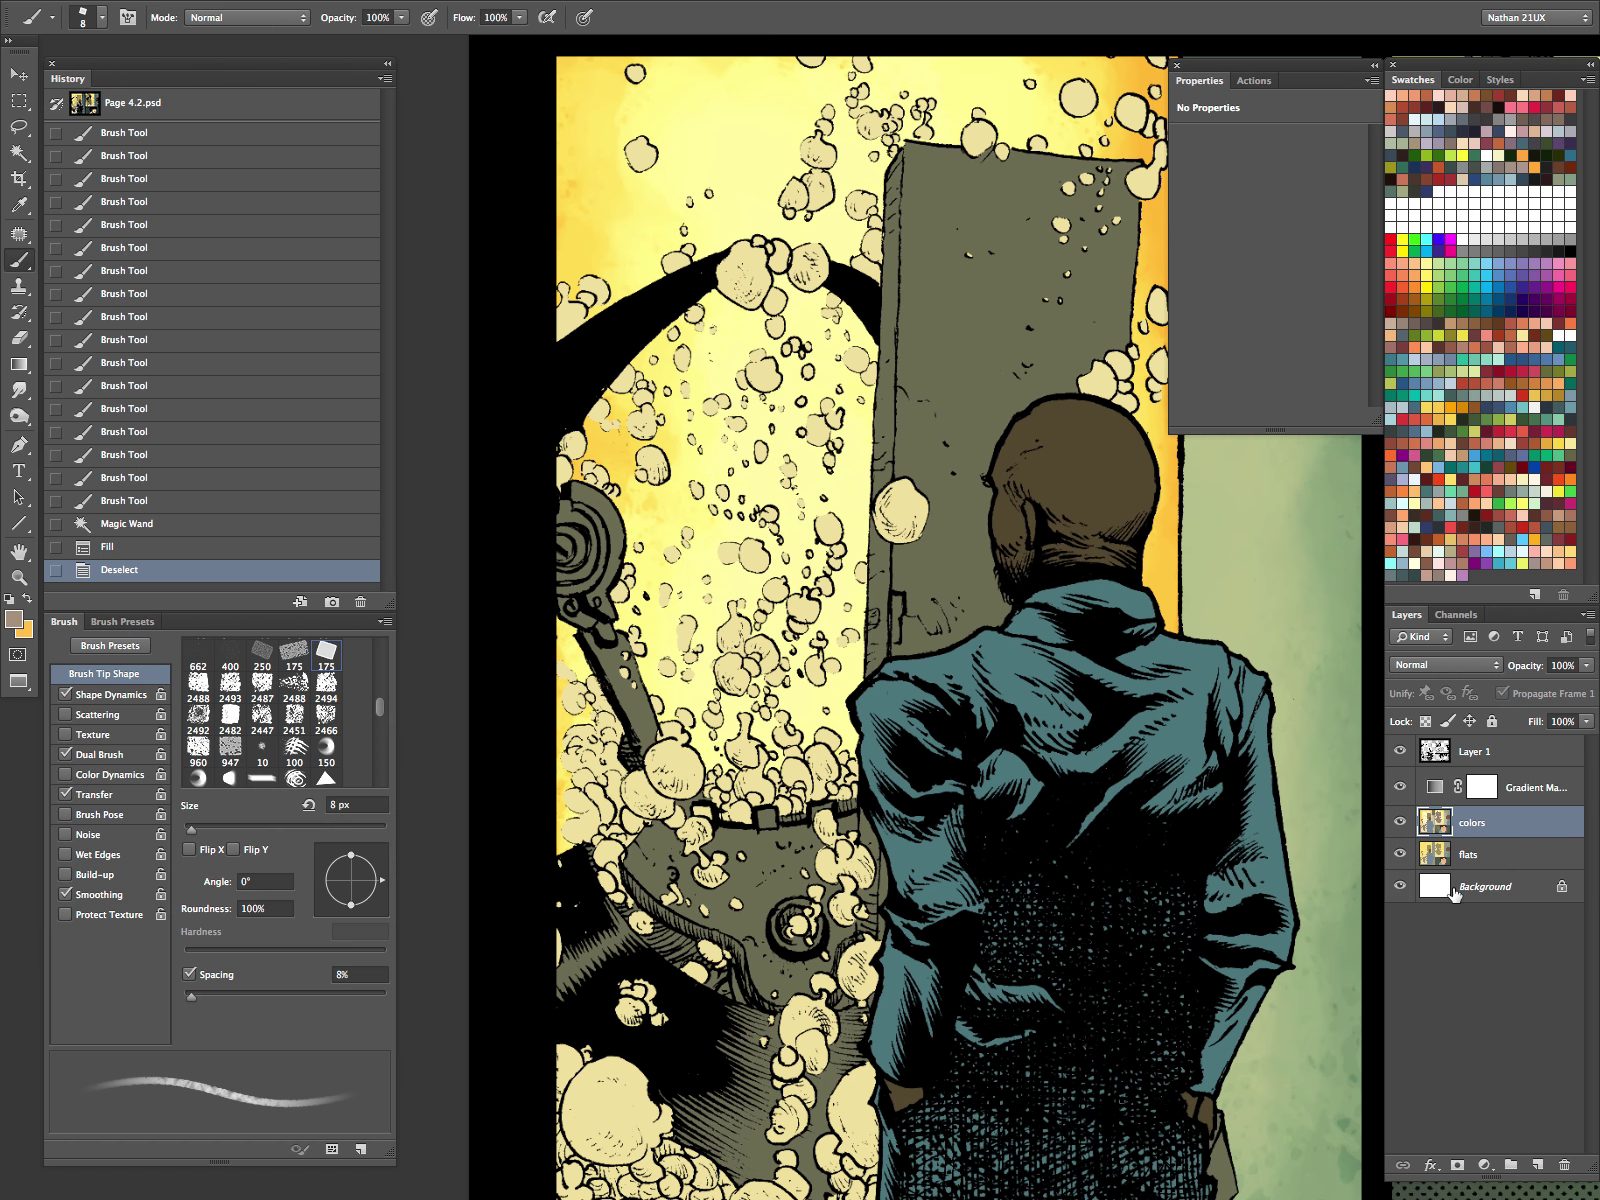
key("ctrl+z")
key("Tab")
key("ctrl+d")
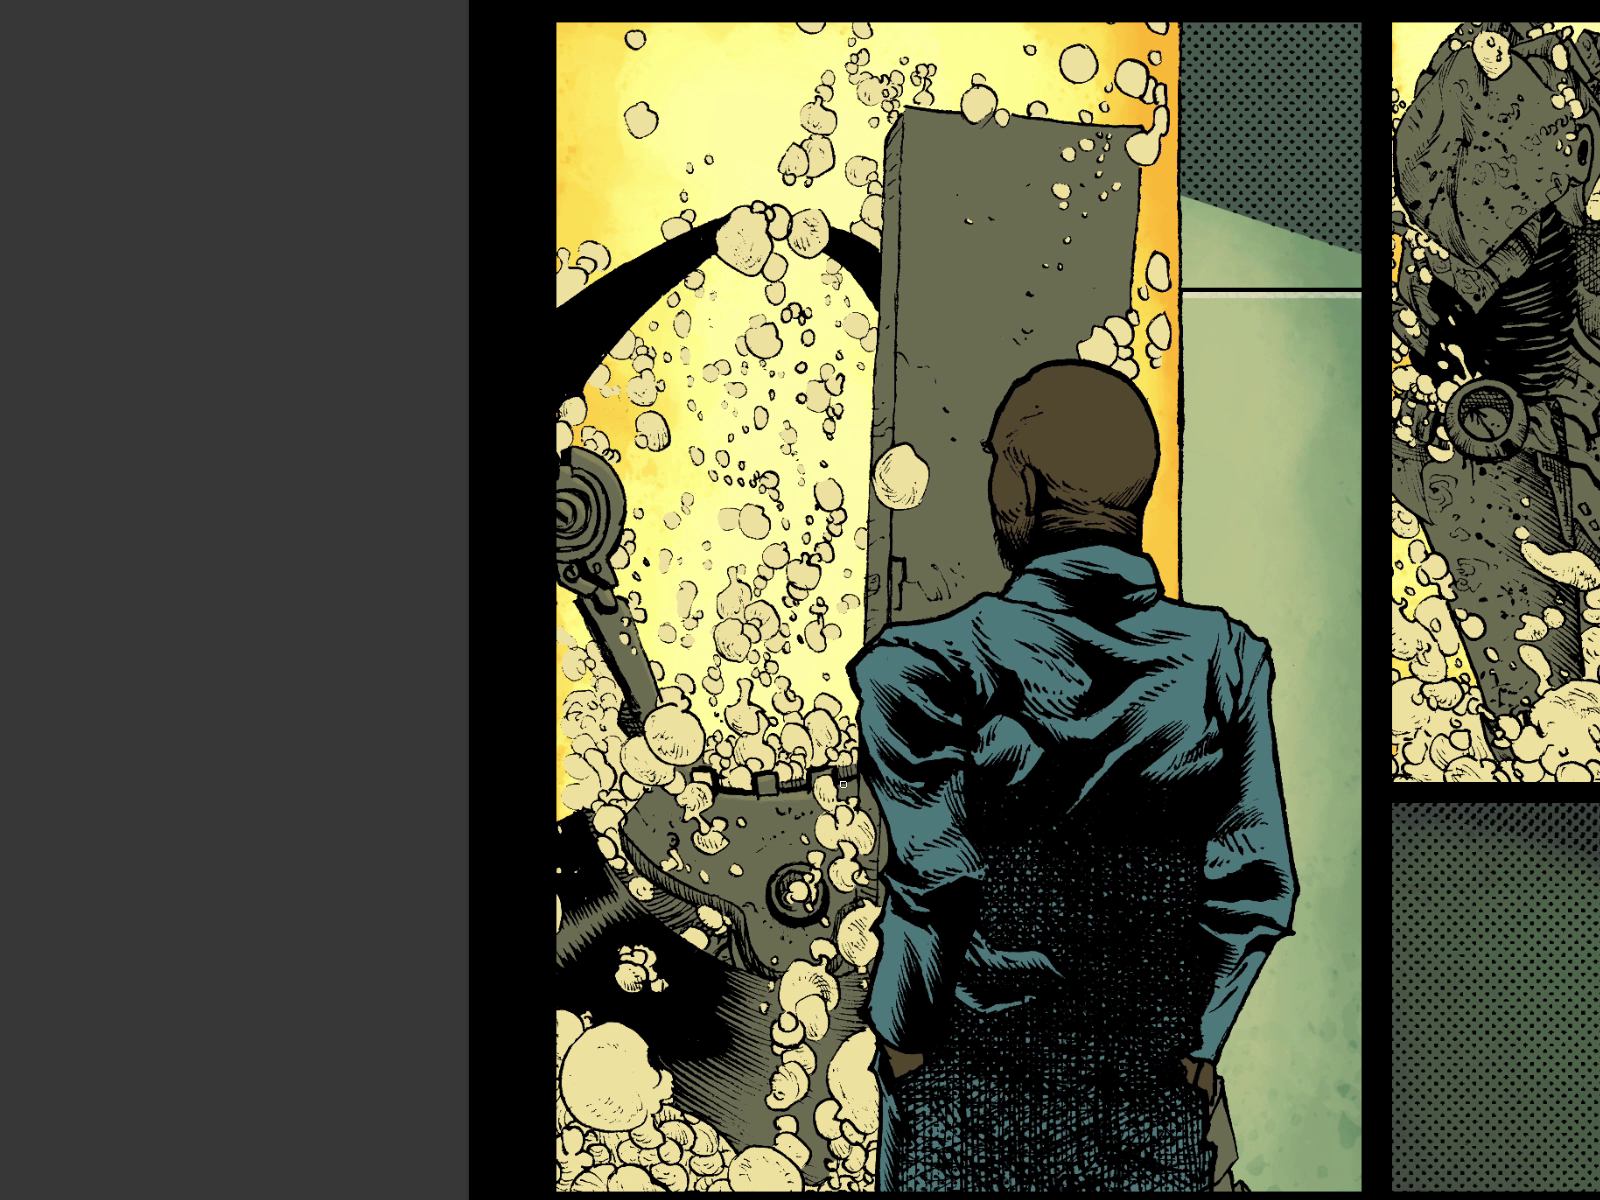
Step: On page 4.2's flats layer, lasso the cream notch on the submerged machine's rim and fill it with the machine's sampled flat color
key("Tab")
key("z")
left_click_drag(731, 816, 755, 882)
key("v")
key("ctrl+d")
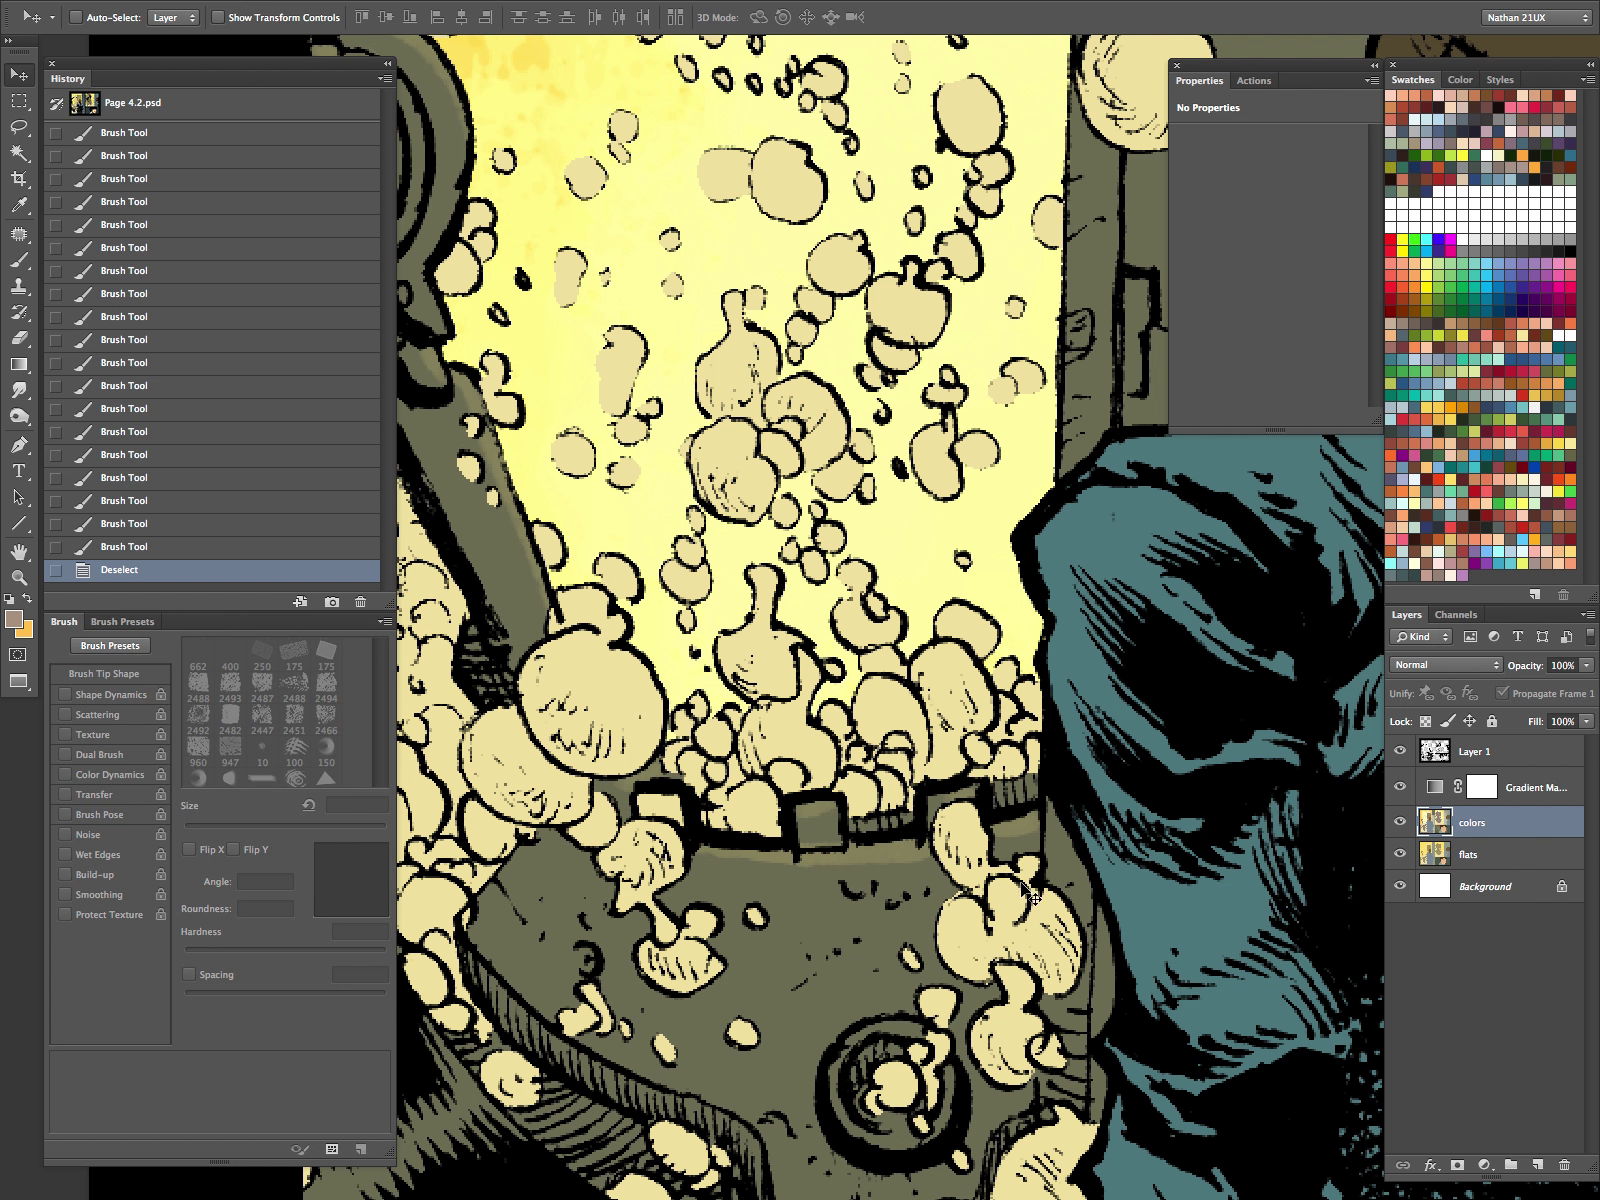
key("l")
left_click(1480, 858)
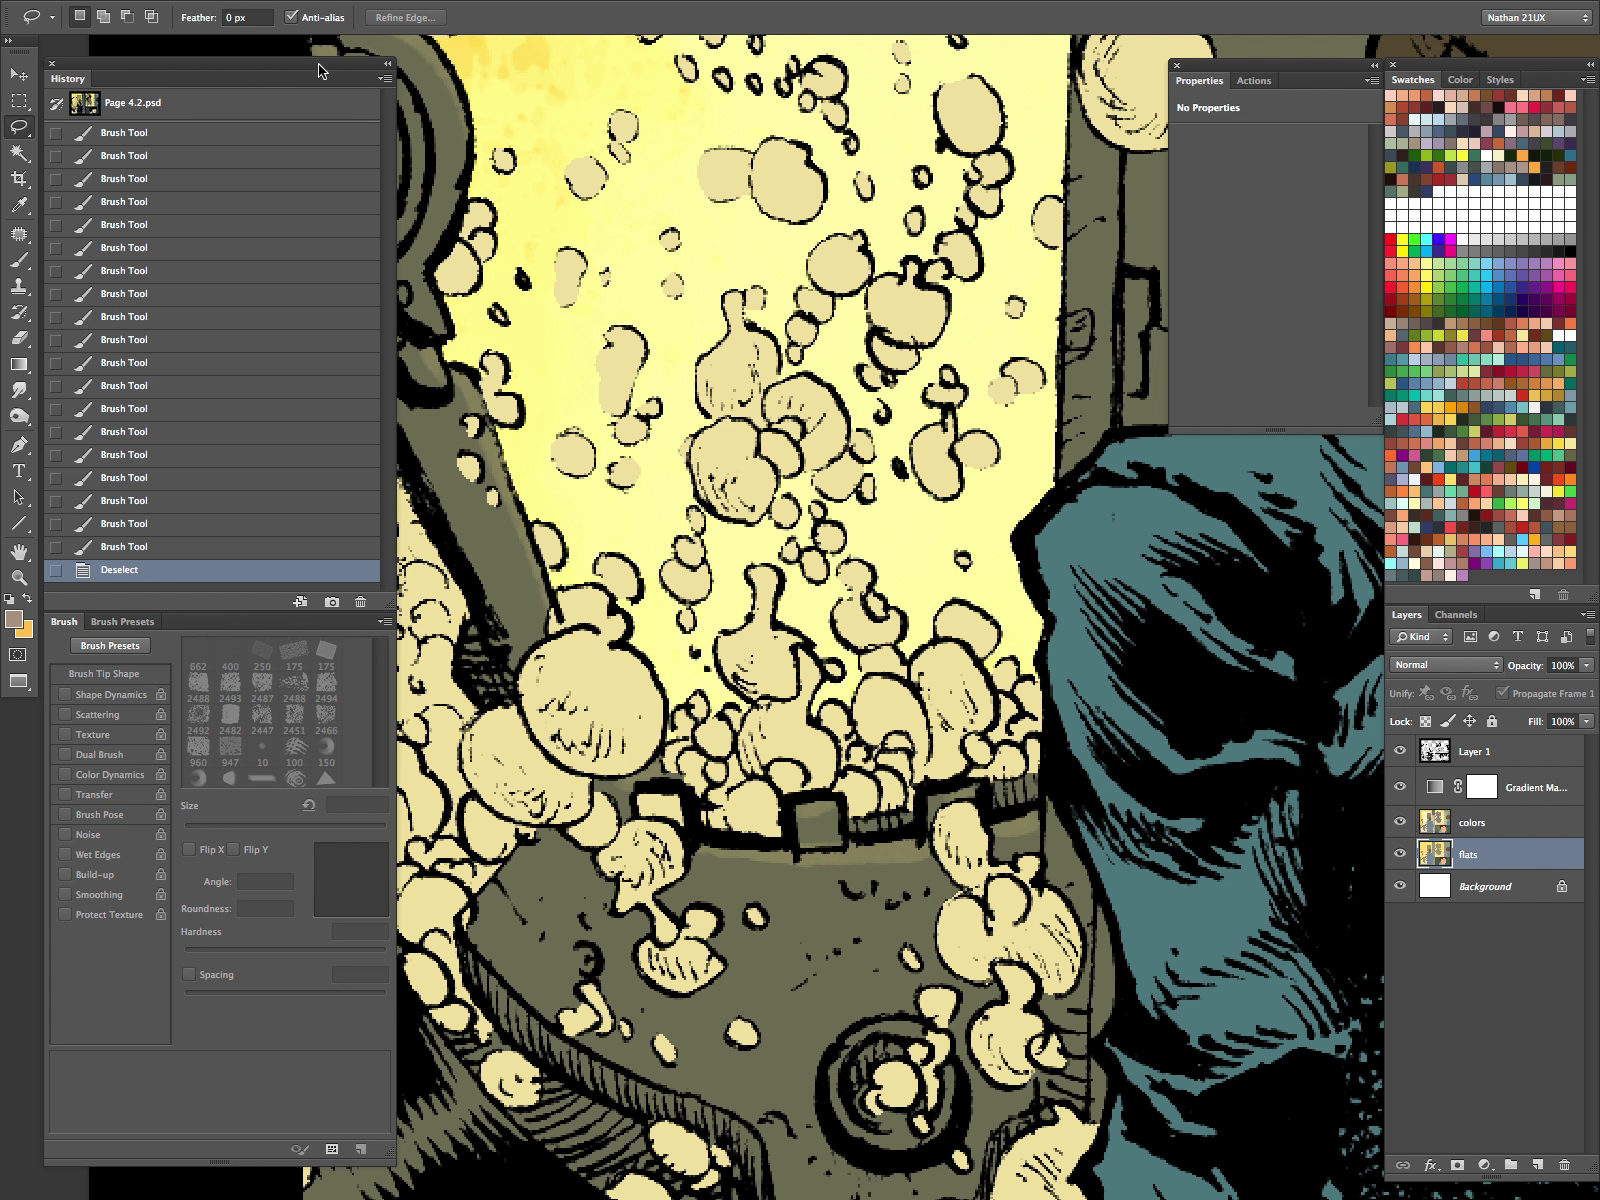
left_click(1400, 822)
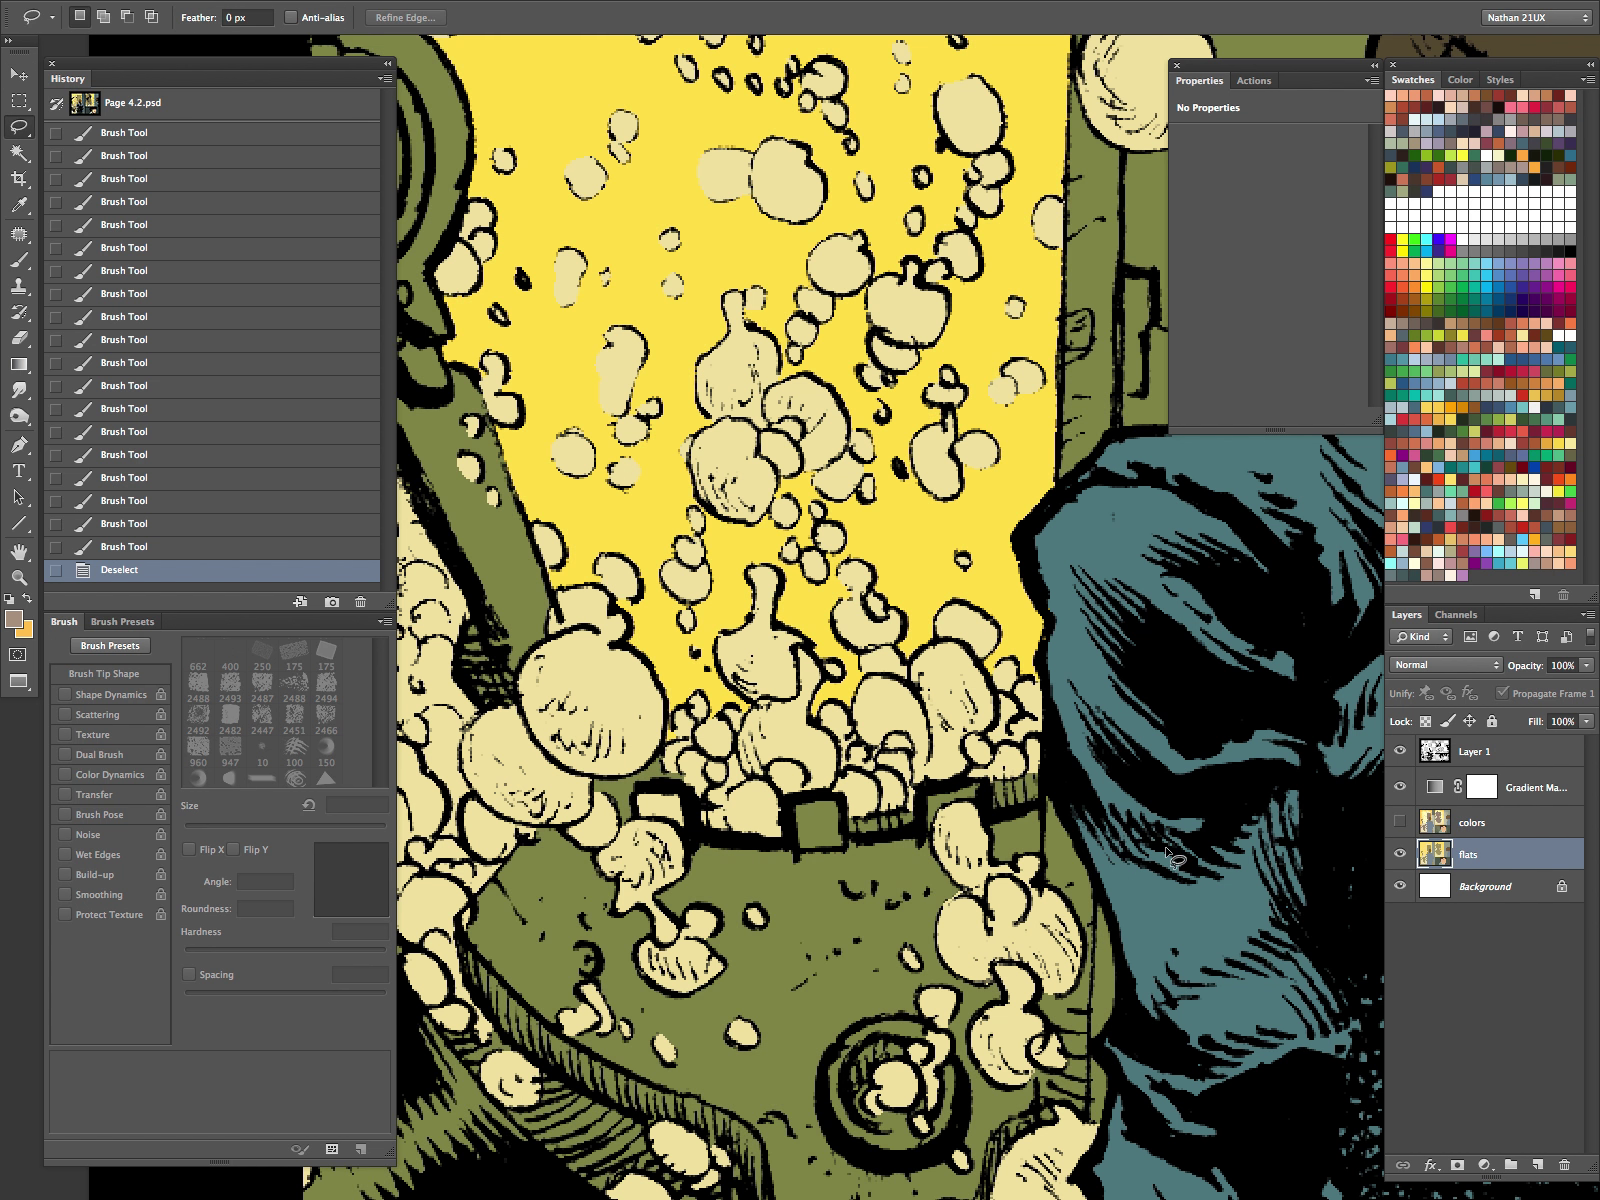
left_click(1400, 788)
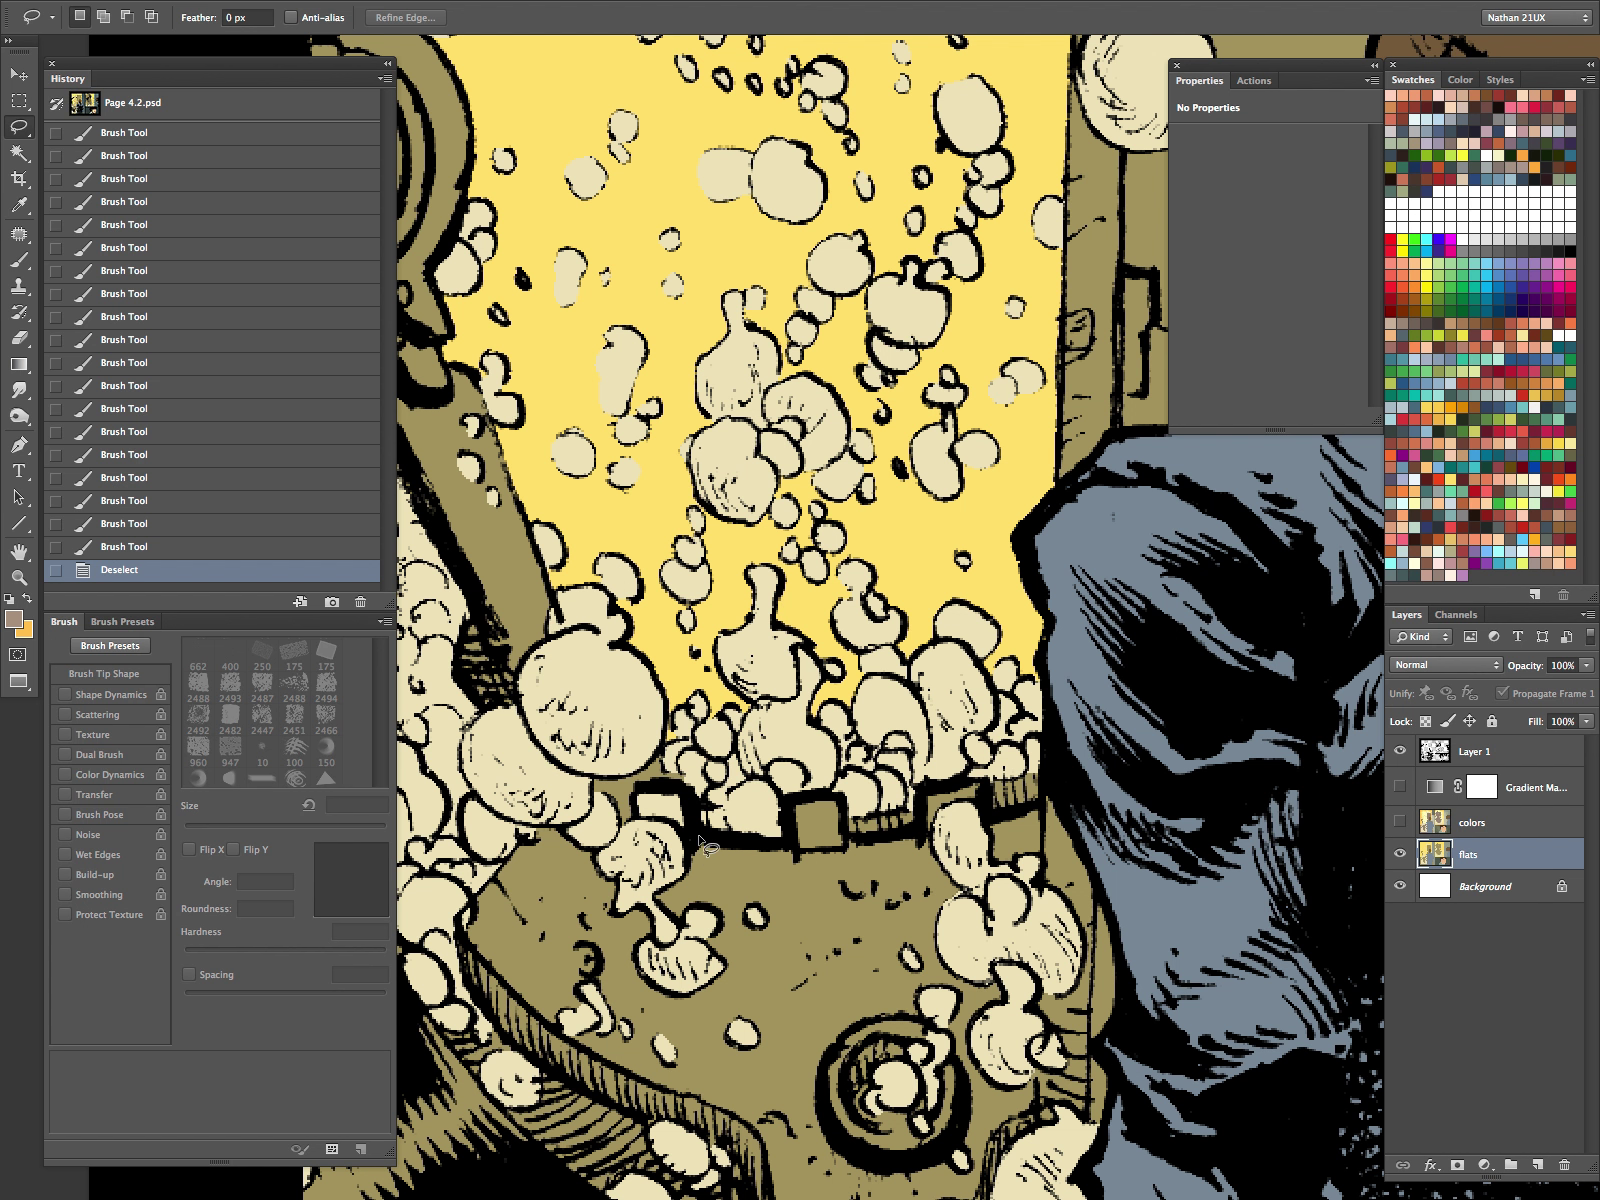
mouse_move(706, 868)
left_mouse_down()
mouse_move(685, 792)
mouse_move(653, 779)
mouse_move(630, 811)
mouse_move(685, 839)
mouse_move(770, 806)
mouse_move(706, 872)
left_mouse_up()
key("i")
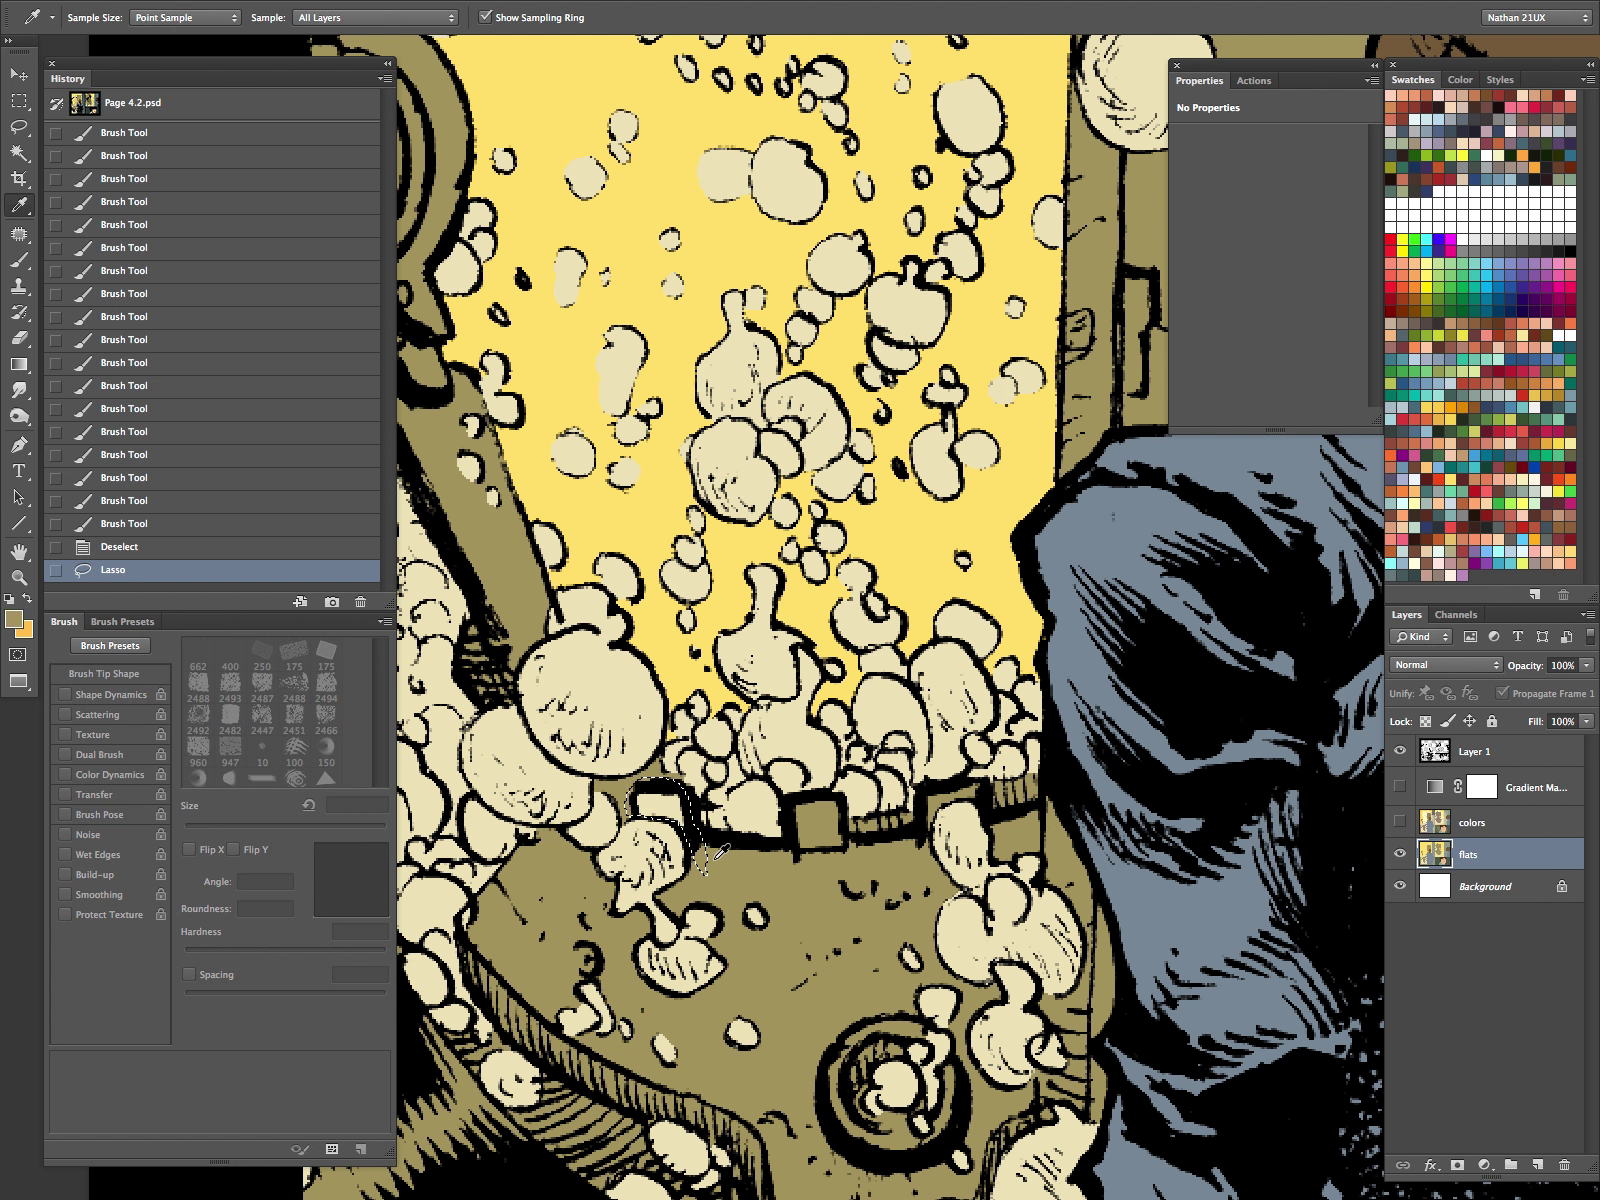
key("alt+BackSpace")
left_click(1400, 822)
Step: Fill the same notch on the colors layer with the machine's sampled brown, deselect, and show the Gradient Map layer
left_click(1427, 820)
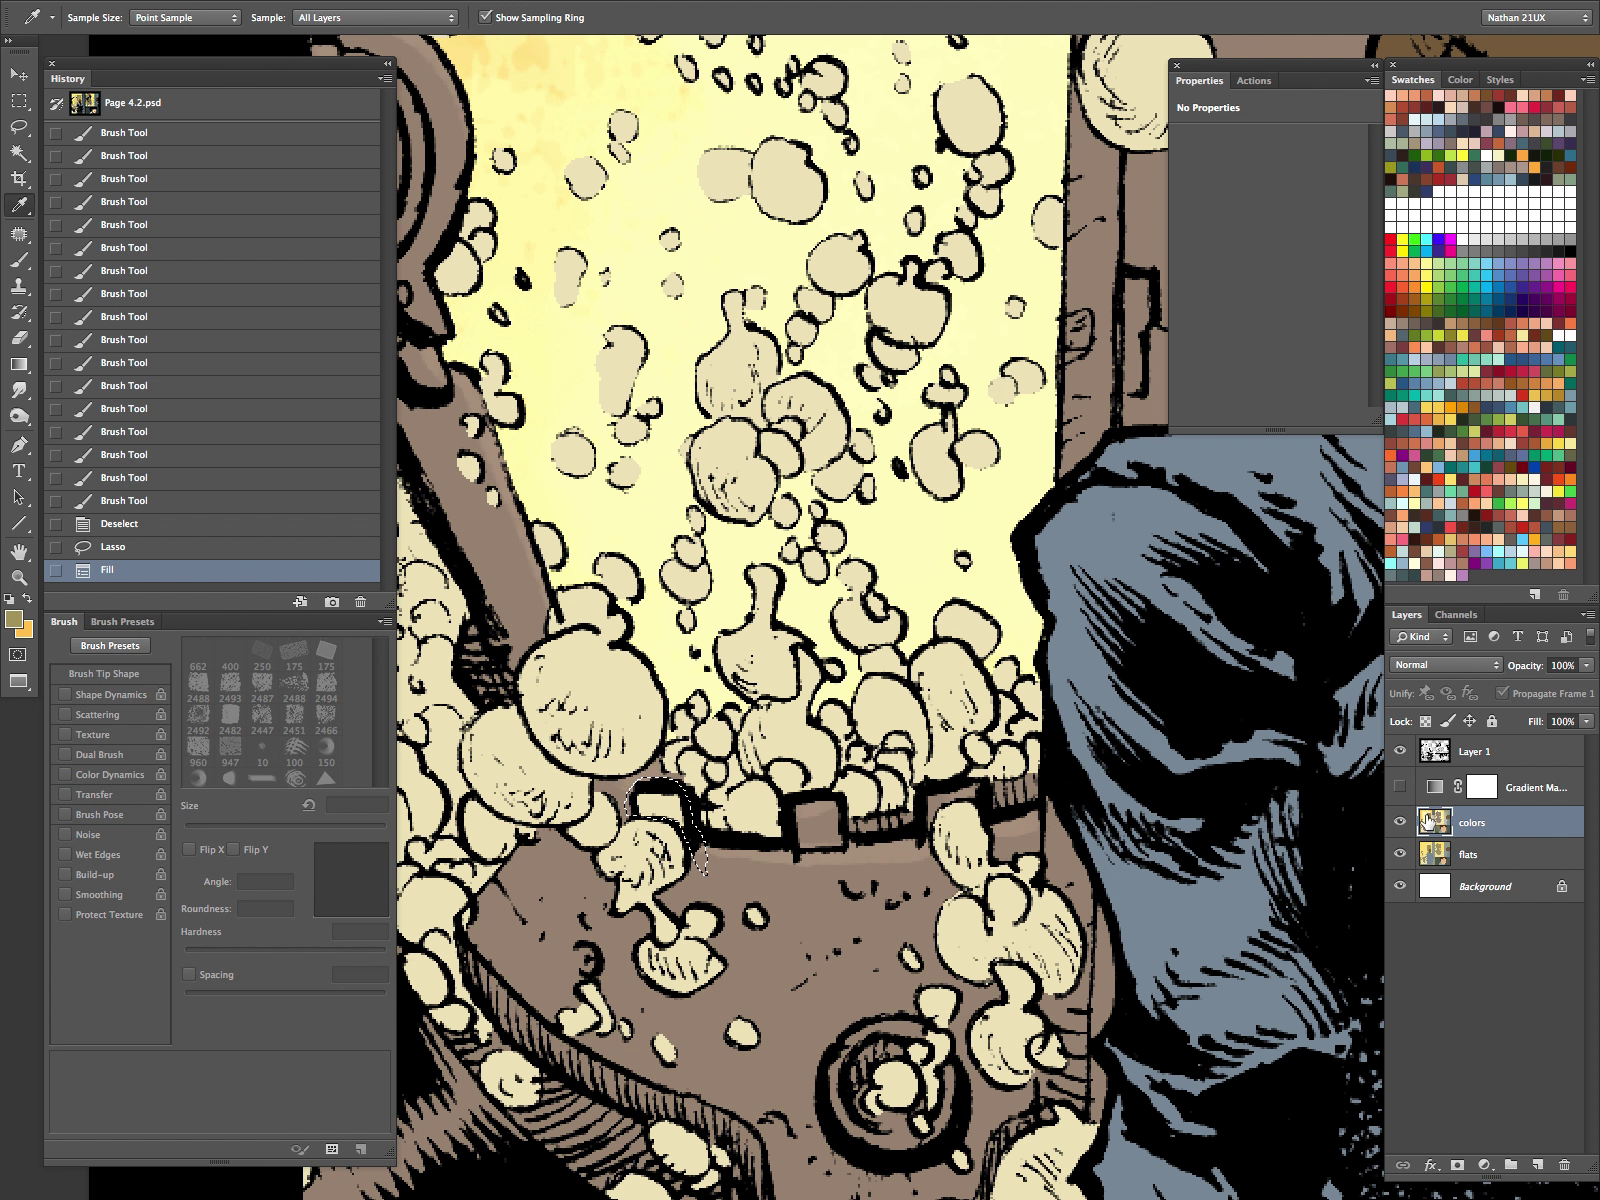
left_click(745, 886)
key("alt+BackSpace")
key("ctrl+d")
key("b")
left_click(1399, 787)
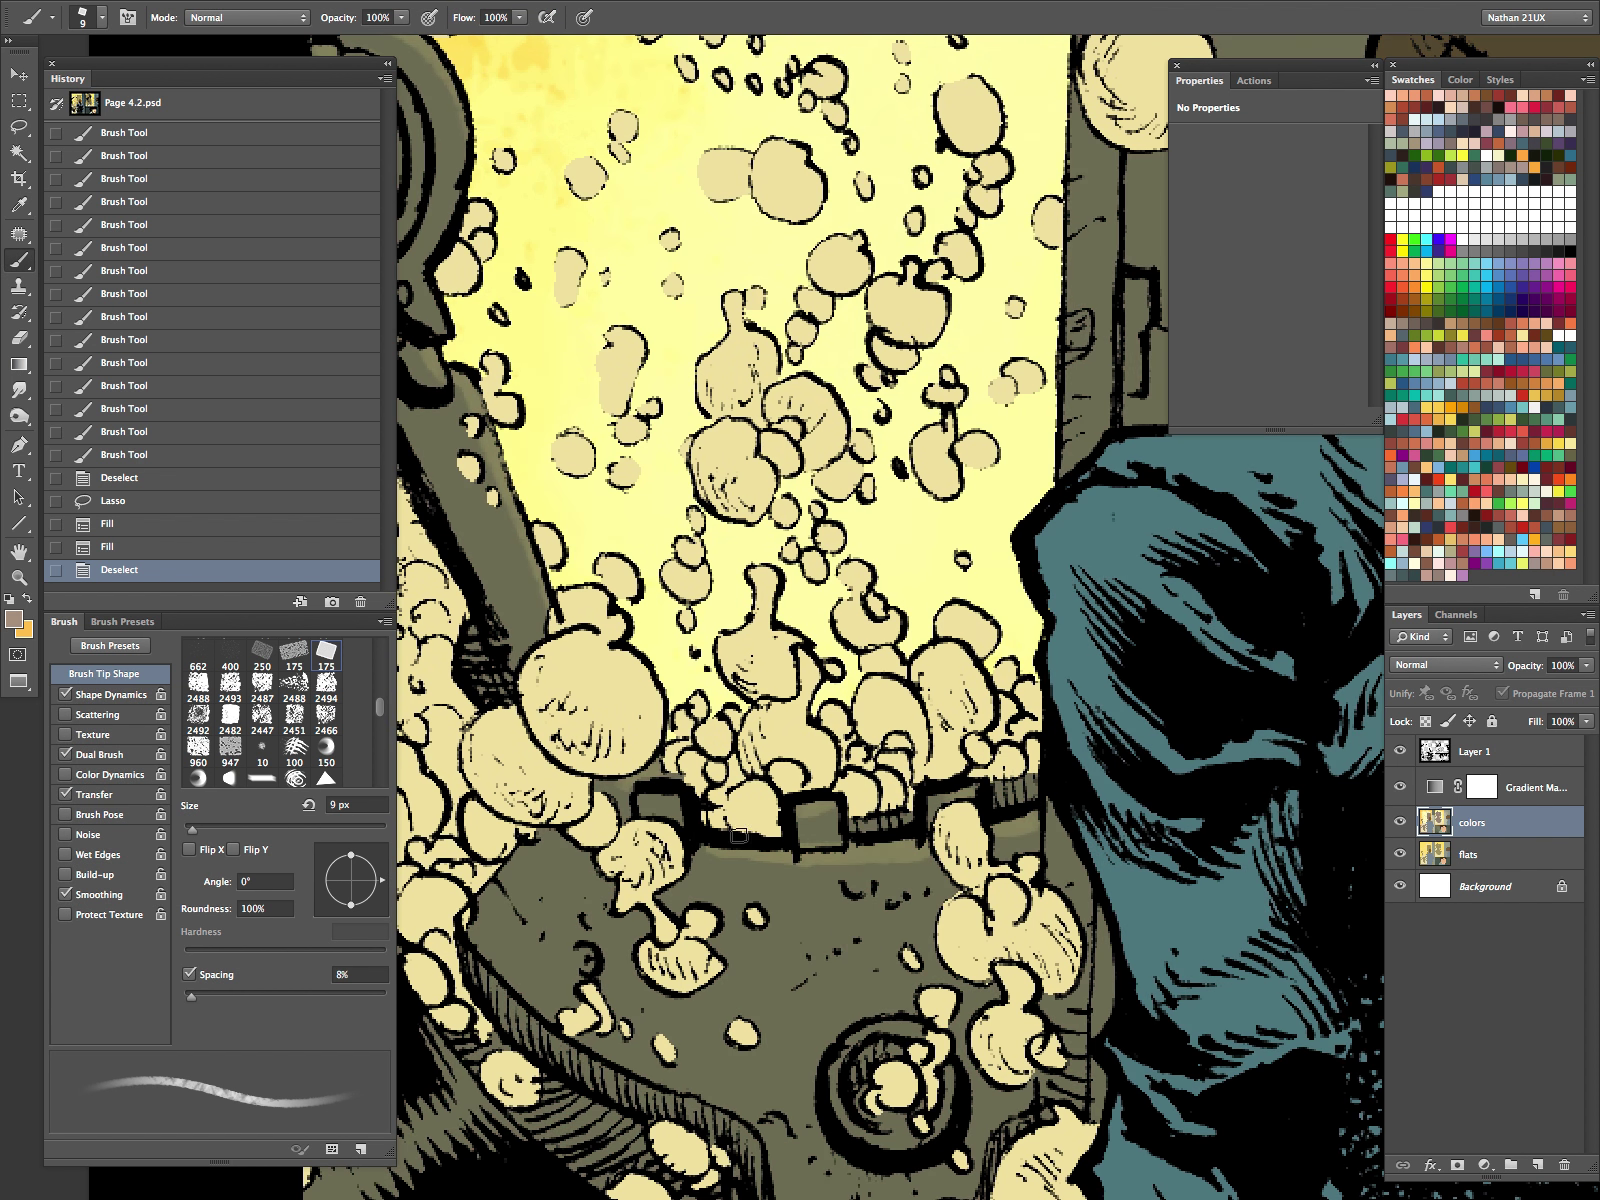
Step: Touch up the notches on the machine's rim with a 7 px brush and sample the brown beneath the rim with the Gradient Map hidden
key("bracketleft")
key("bracketleft")
left_click_drag(662, 800, 688, 788)
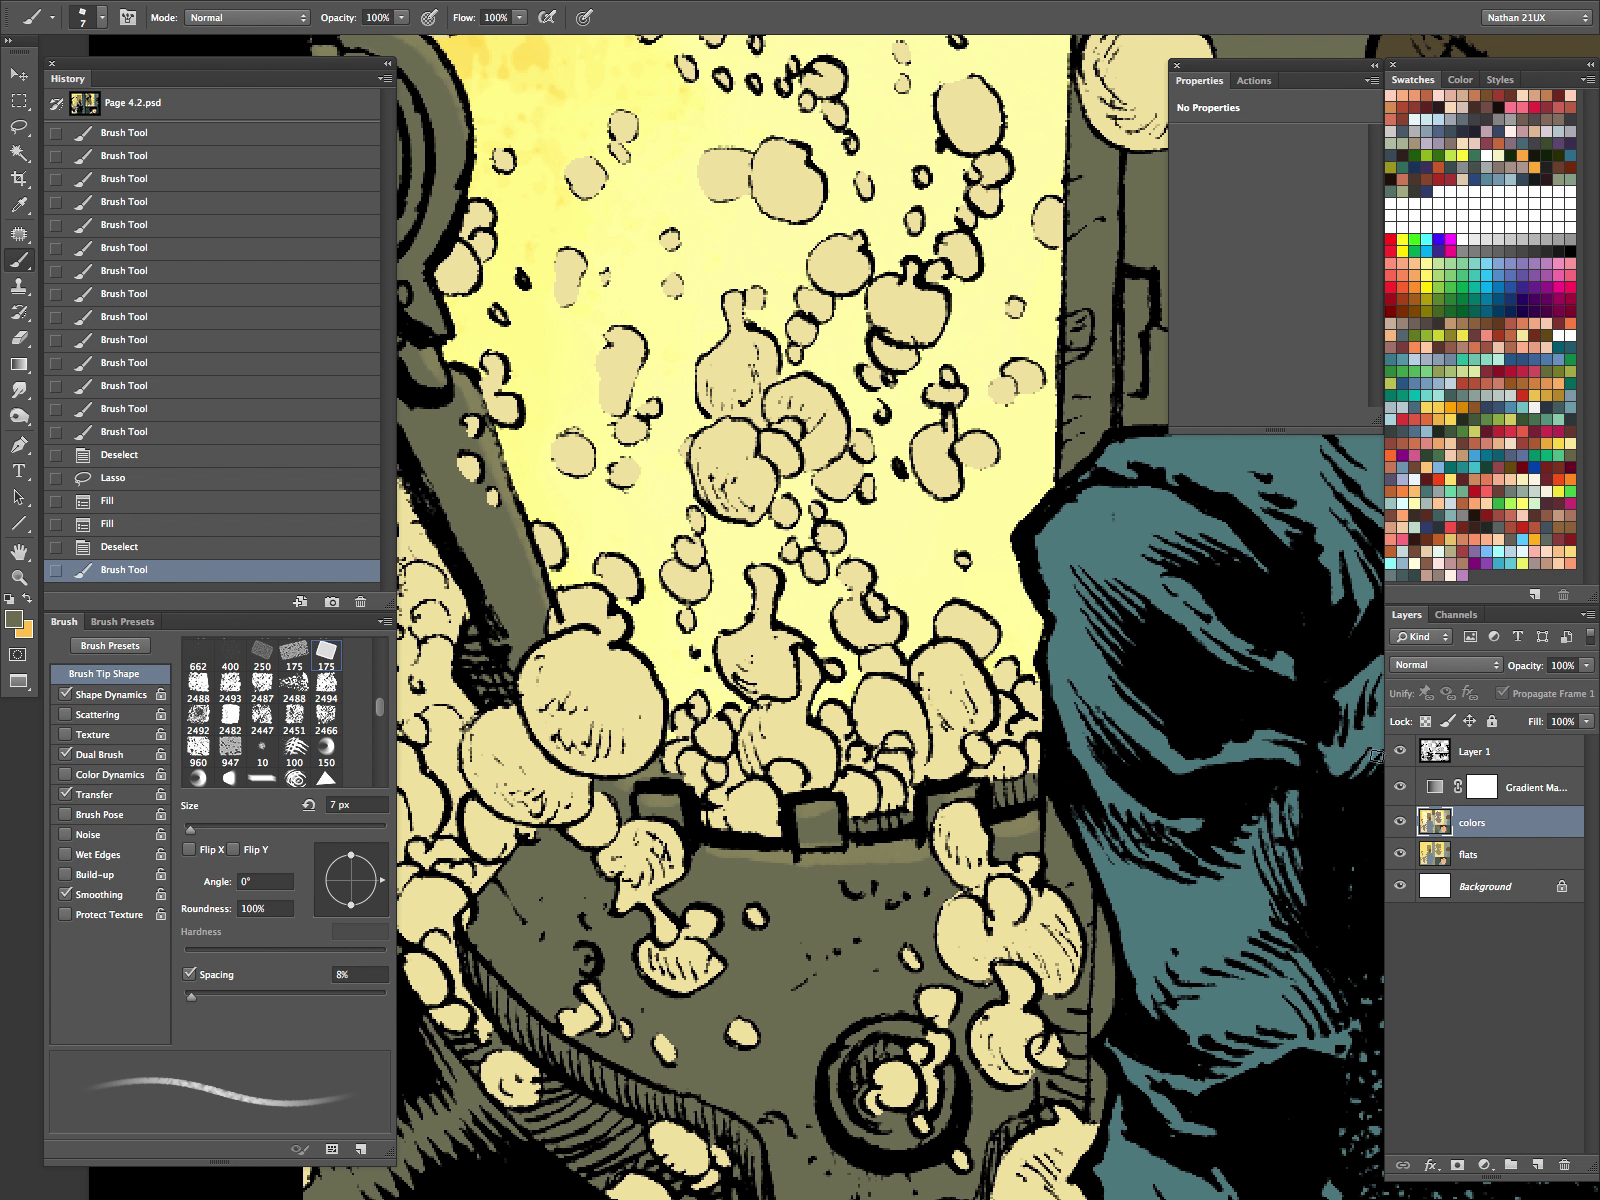
left_click(1399, 787)
left_click_drag(826, 848, 842, 846)
left_click(893, 857, "alt")
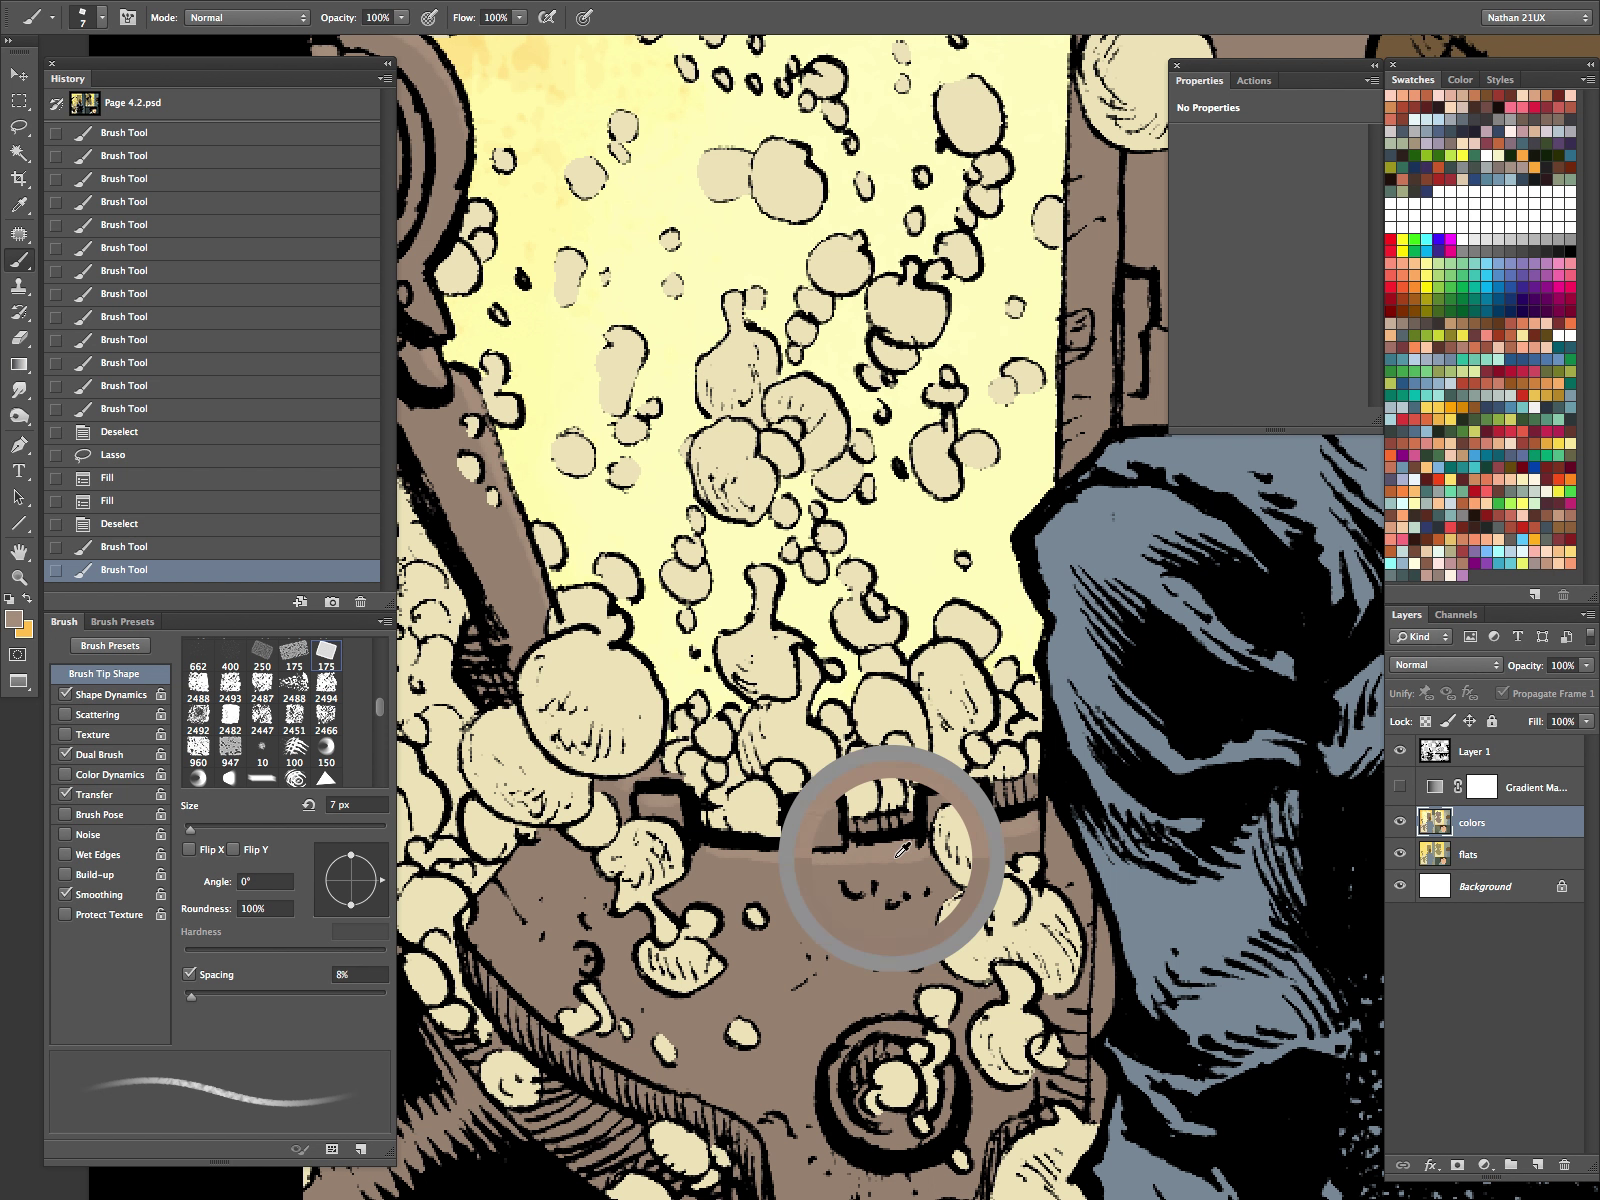
left_click(883, 851, "alt")
left_click(1399, 787)
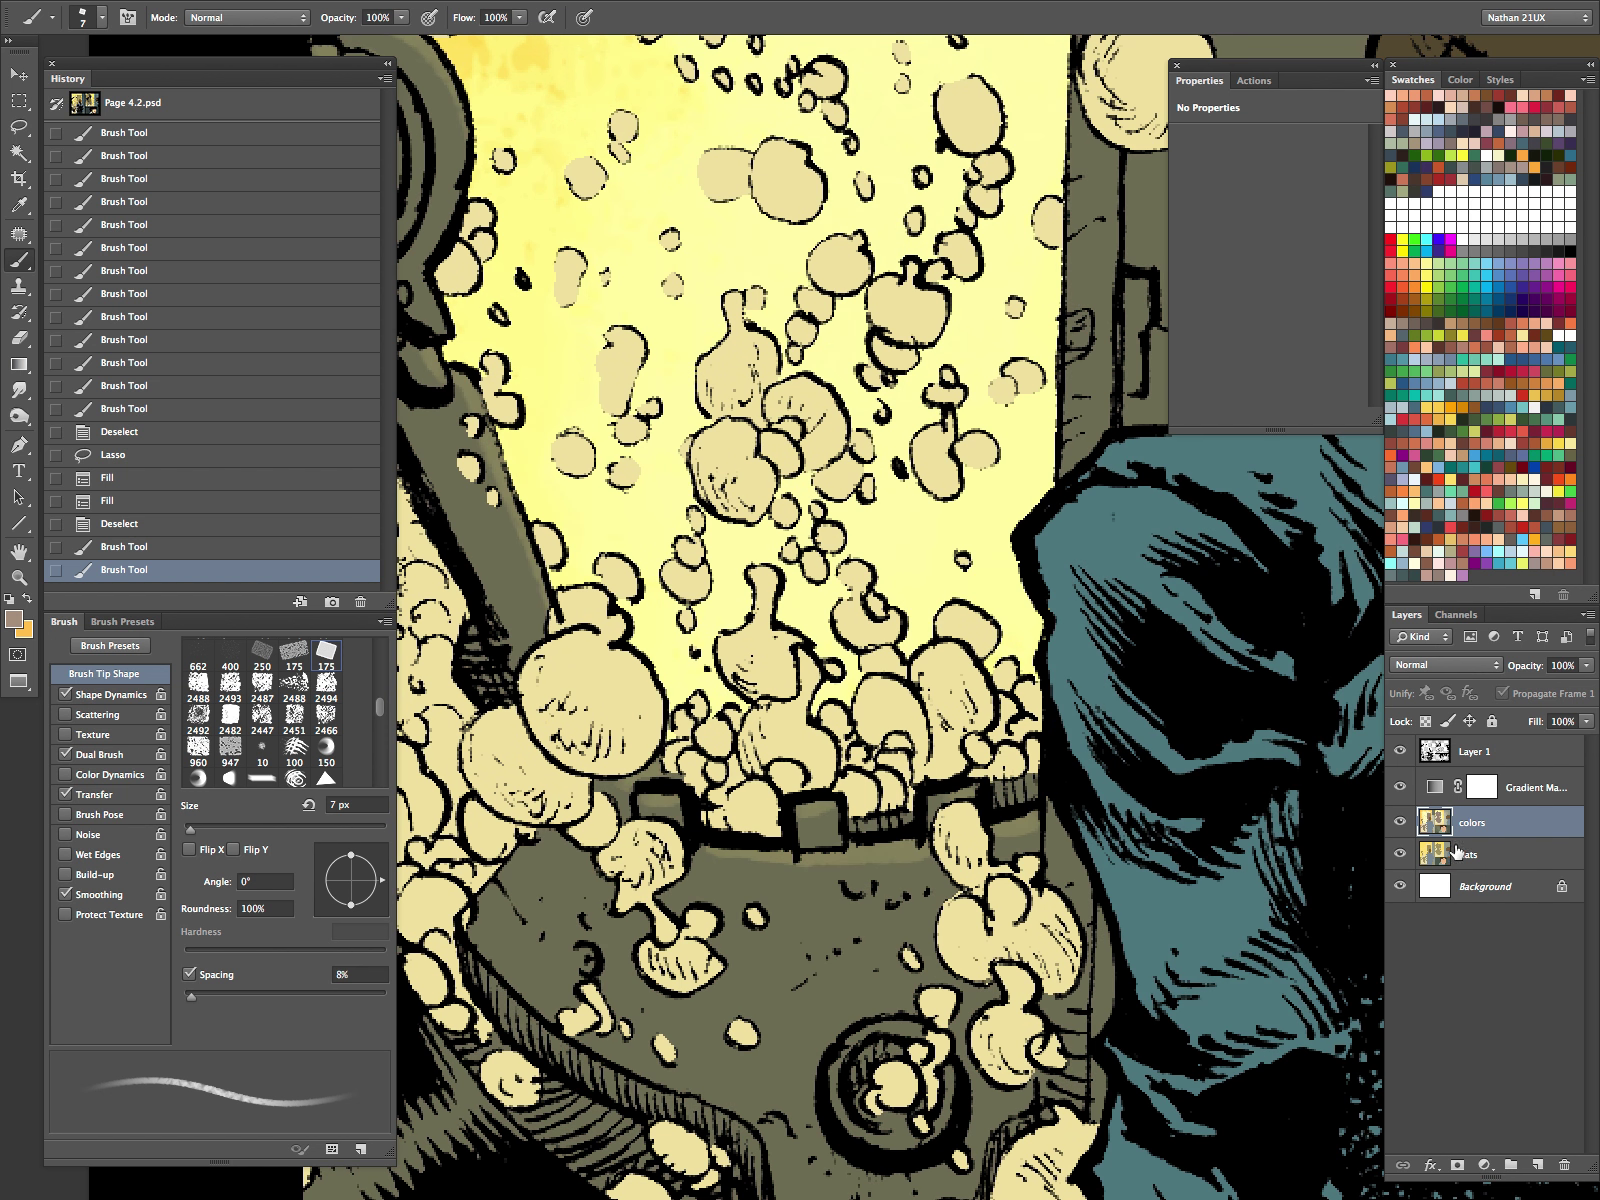
Step: Select the submerged machine's base brown with the Magic Wand and hide the selection edges
key("w")
left_click(1105, 995)
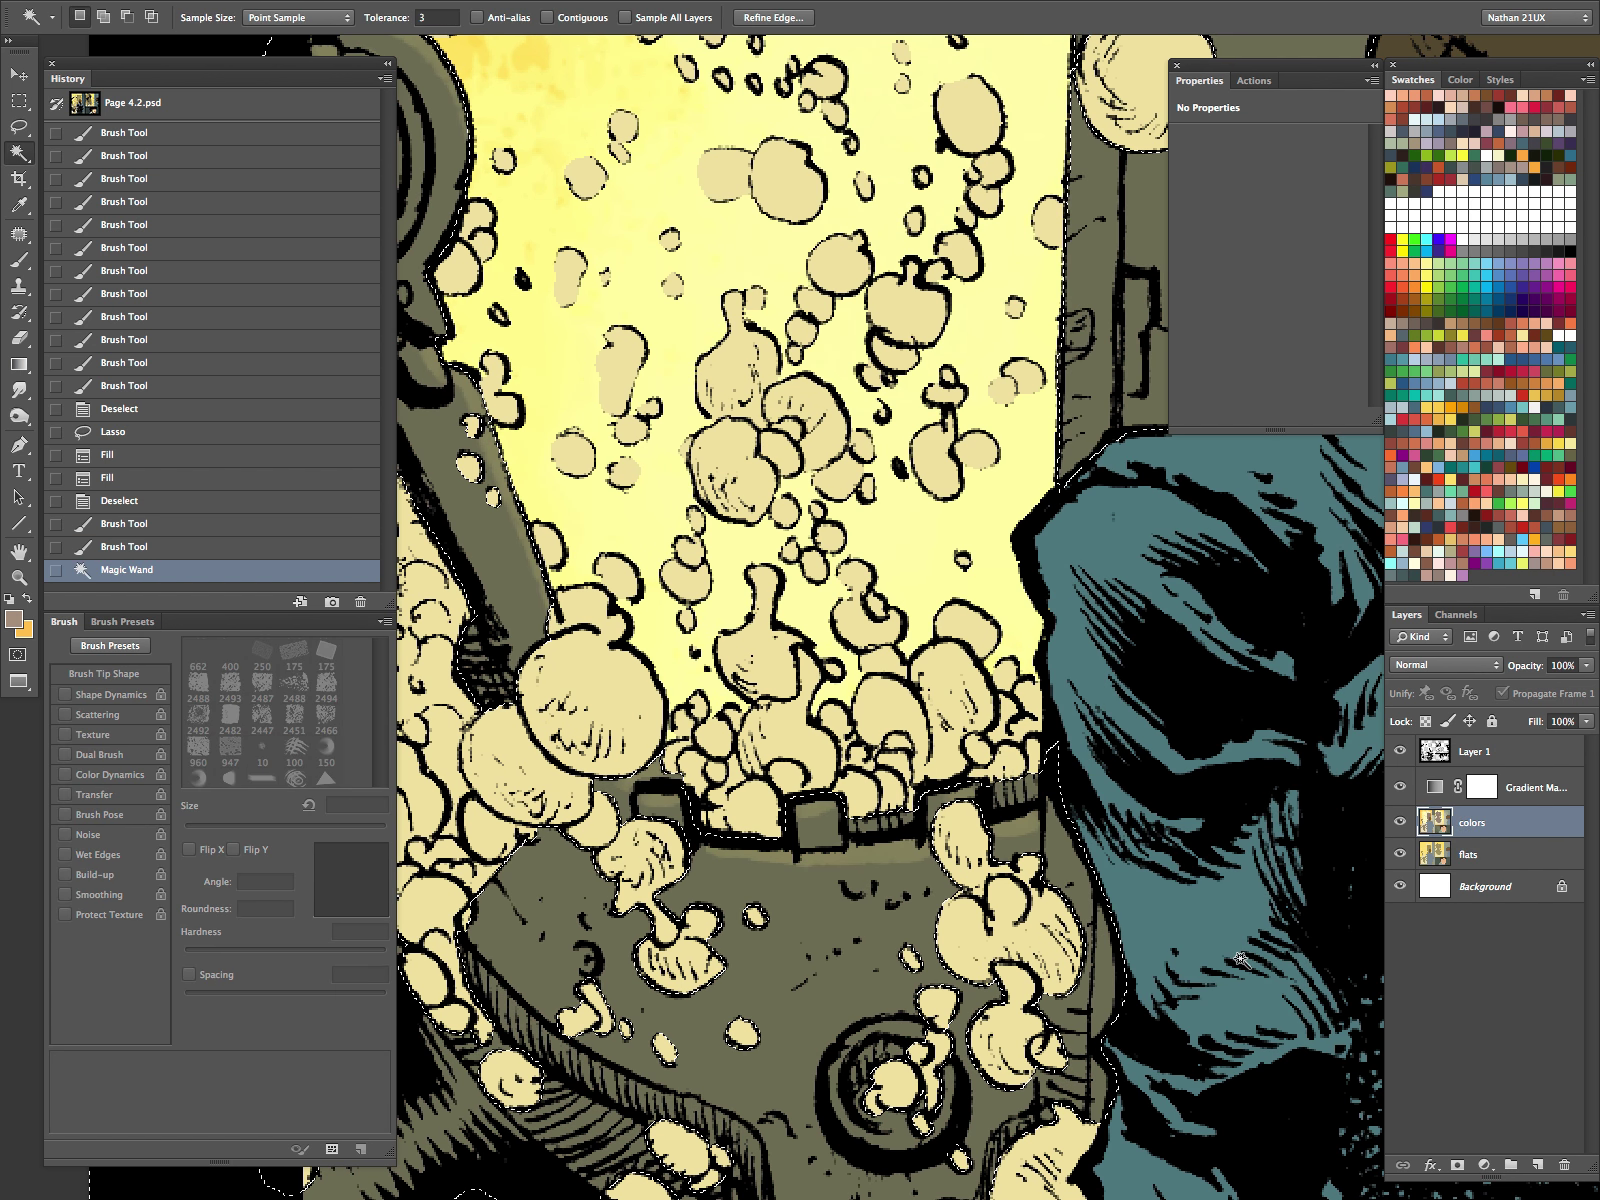
key("super+h")
Step: Paint fine lighter brown highlights around the machine's round port and nearby bubbles with a 4 to 5 px brush
key("z")
left_click_drag(1027, 703, 926, 637)
key("b")
left_click_drag(840, 786, 740, 539)
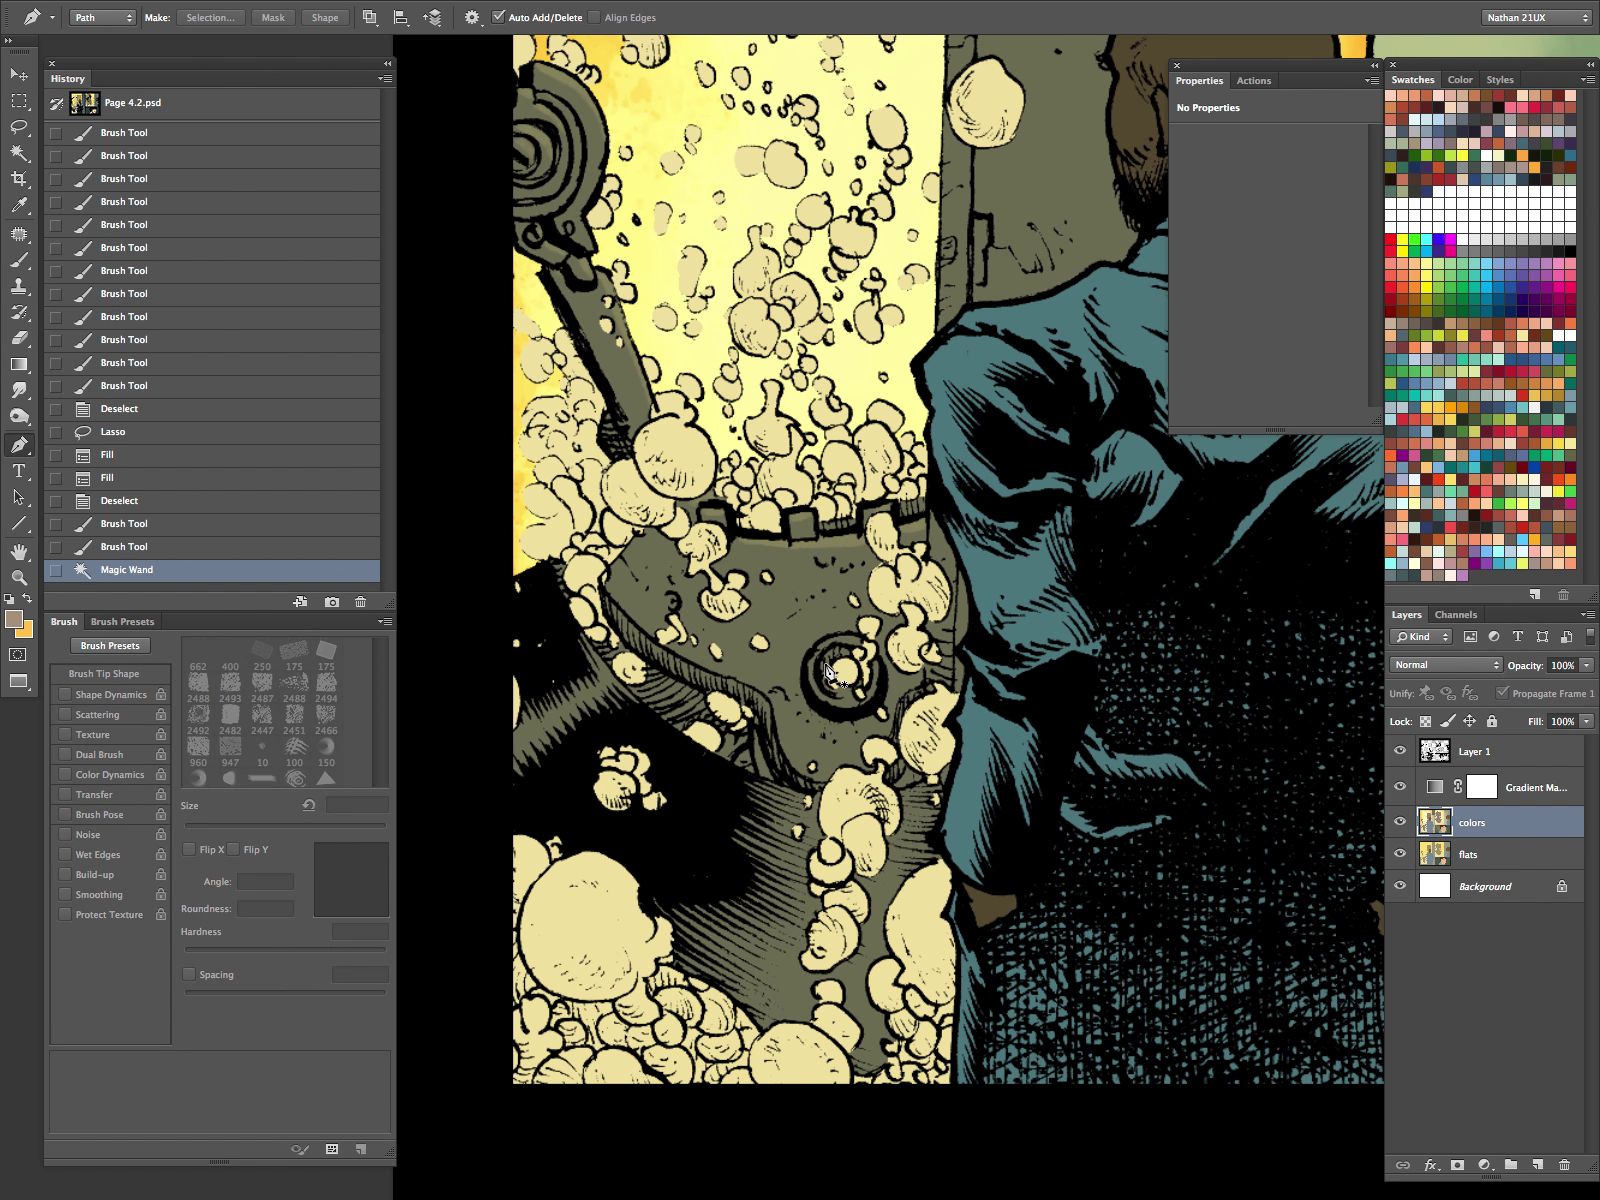
key("bracketleft")
key("bracketleft")
key("bracketleft")
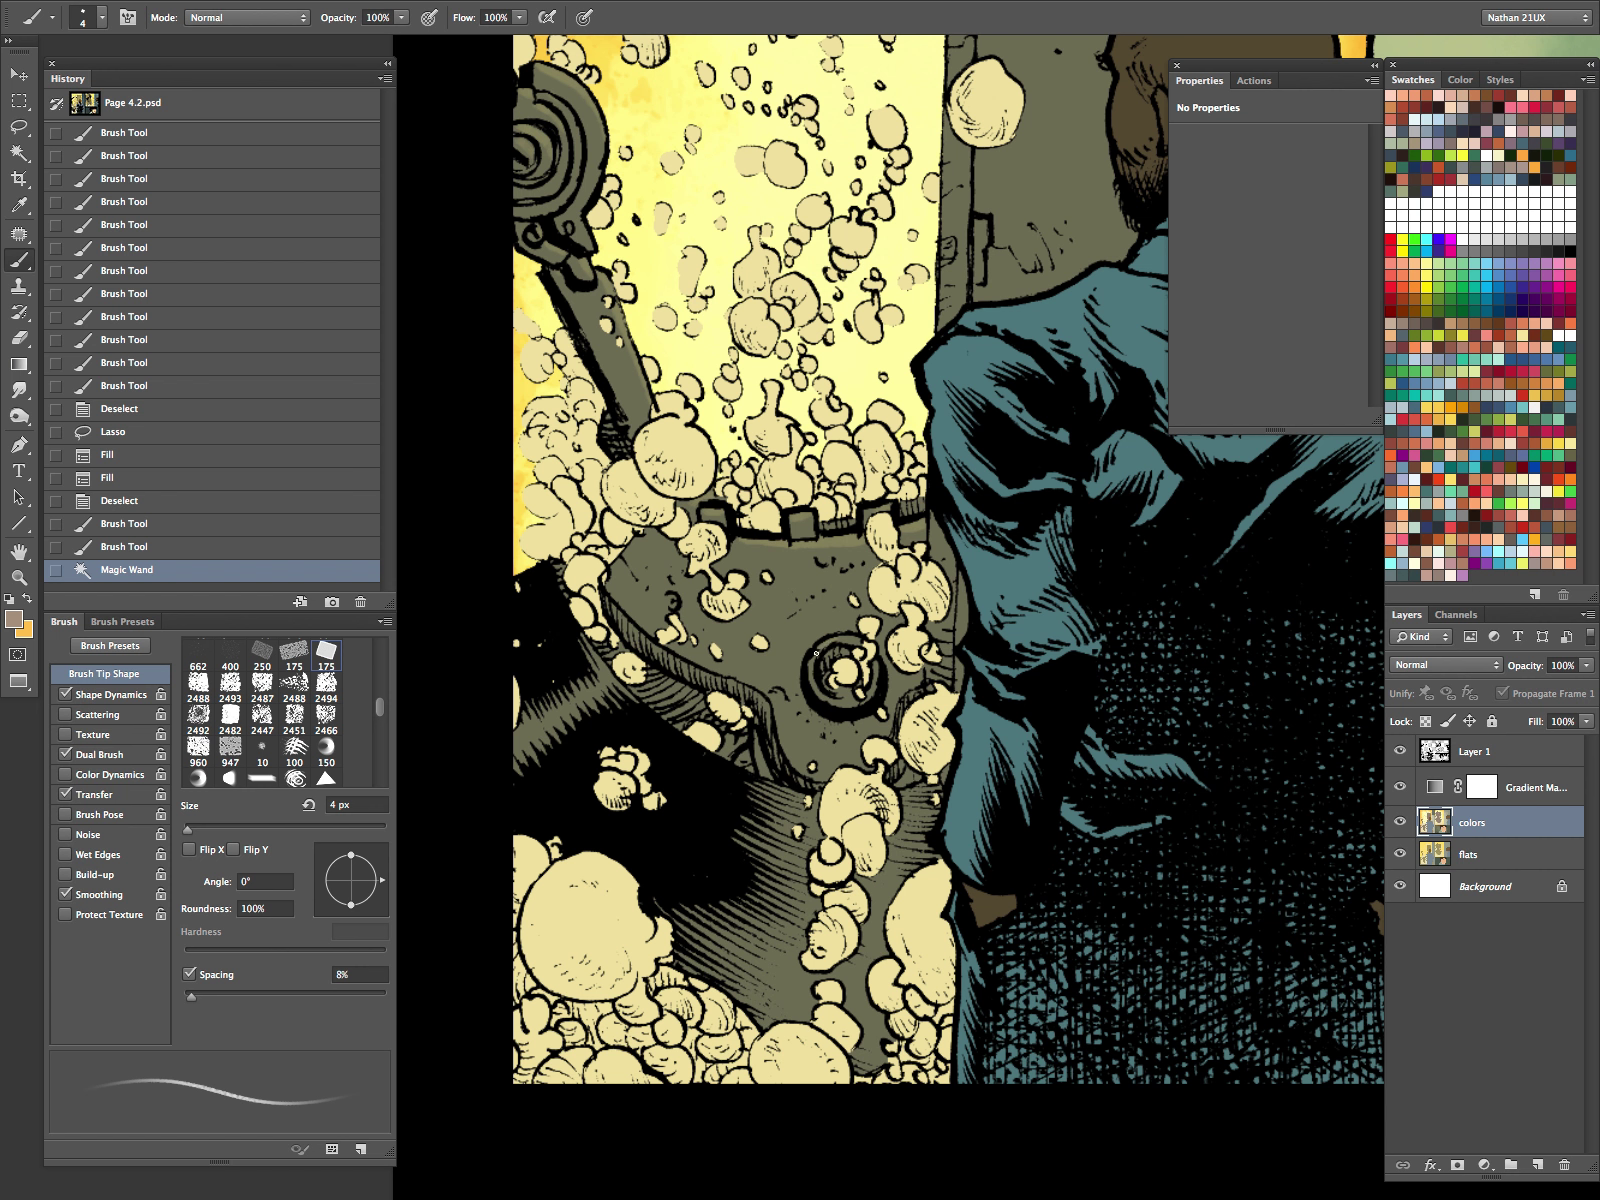
left_click_drag(849, 640, 938, 533)
key("bracketright")
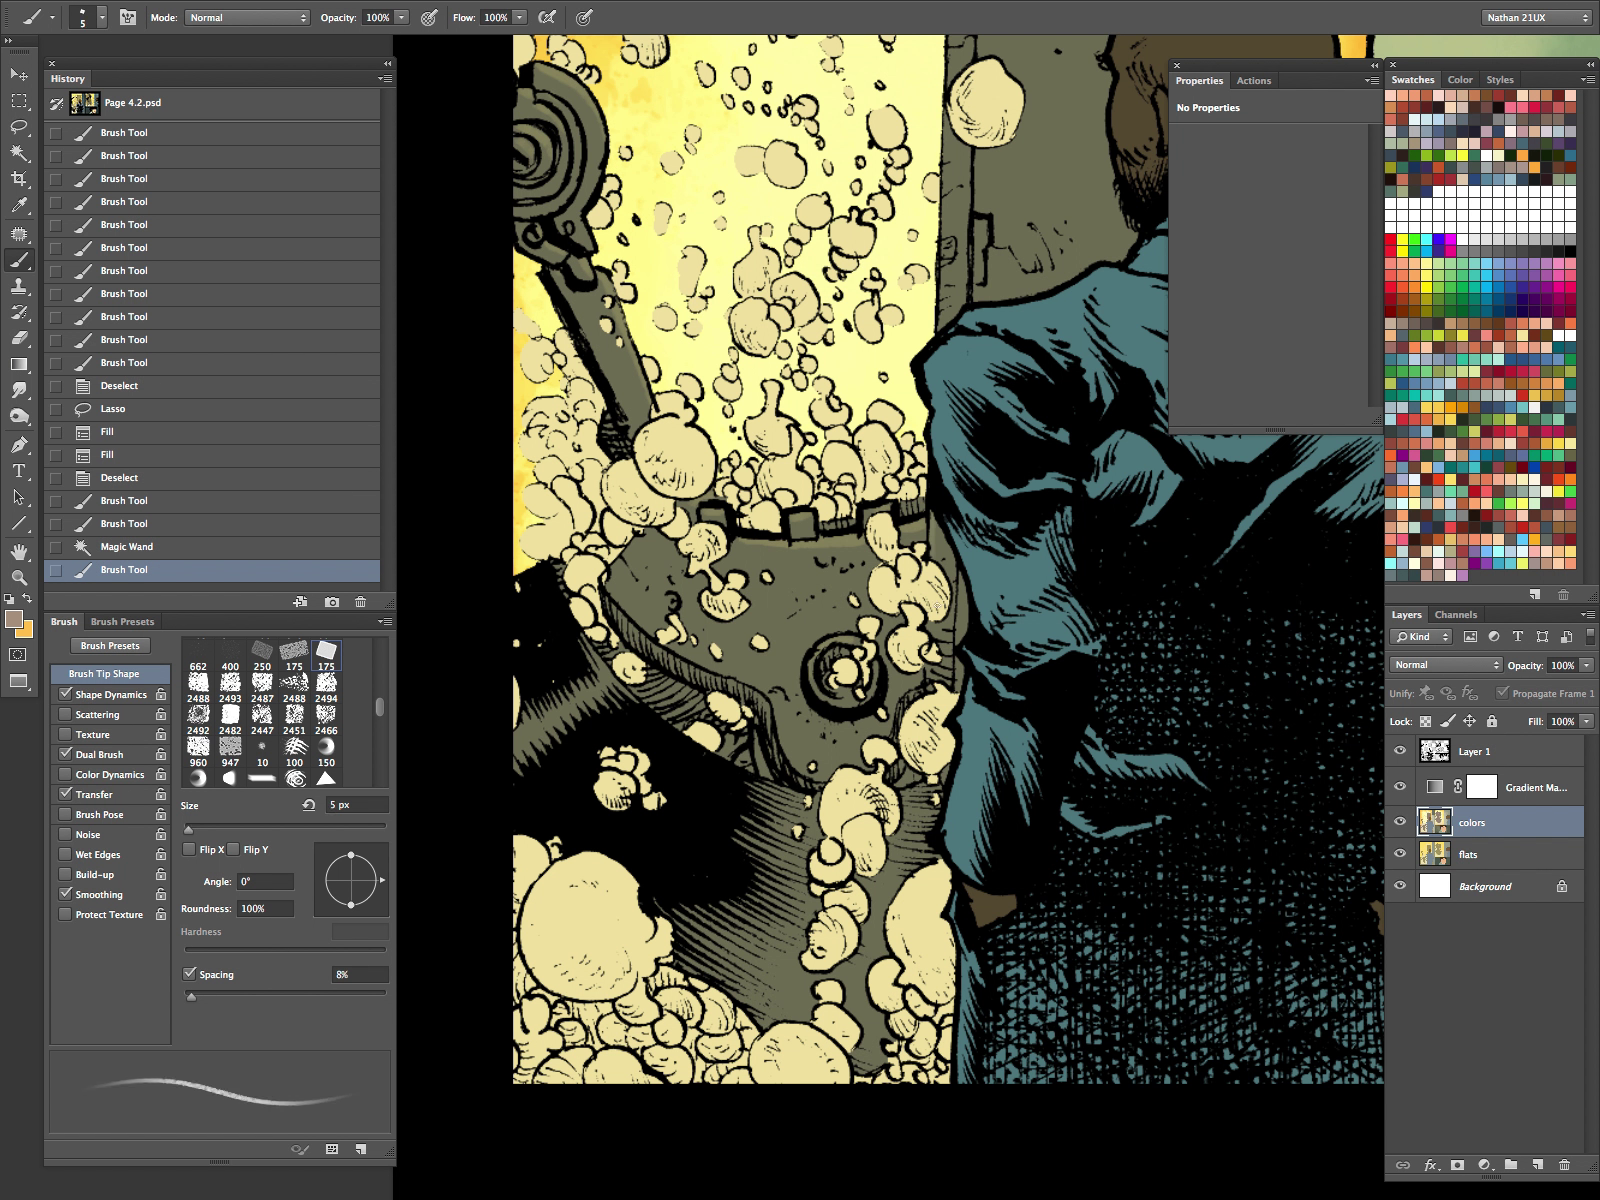
left_click_drag(938, 606, 922, 630)
left_click_drag(912, 655, 897, 685)
left_click(842, 700)
Step: Enlarge the brush to 20 px and paint lighter brown over the hatched strip beside the machine's dark shadow
key("bracketright")
key("bracketright")
key("bracketright")
key("bracketright")
key("bracketright")
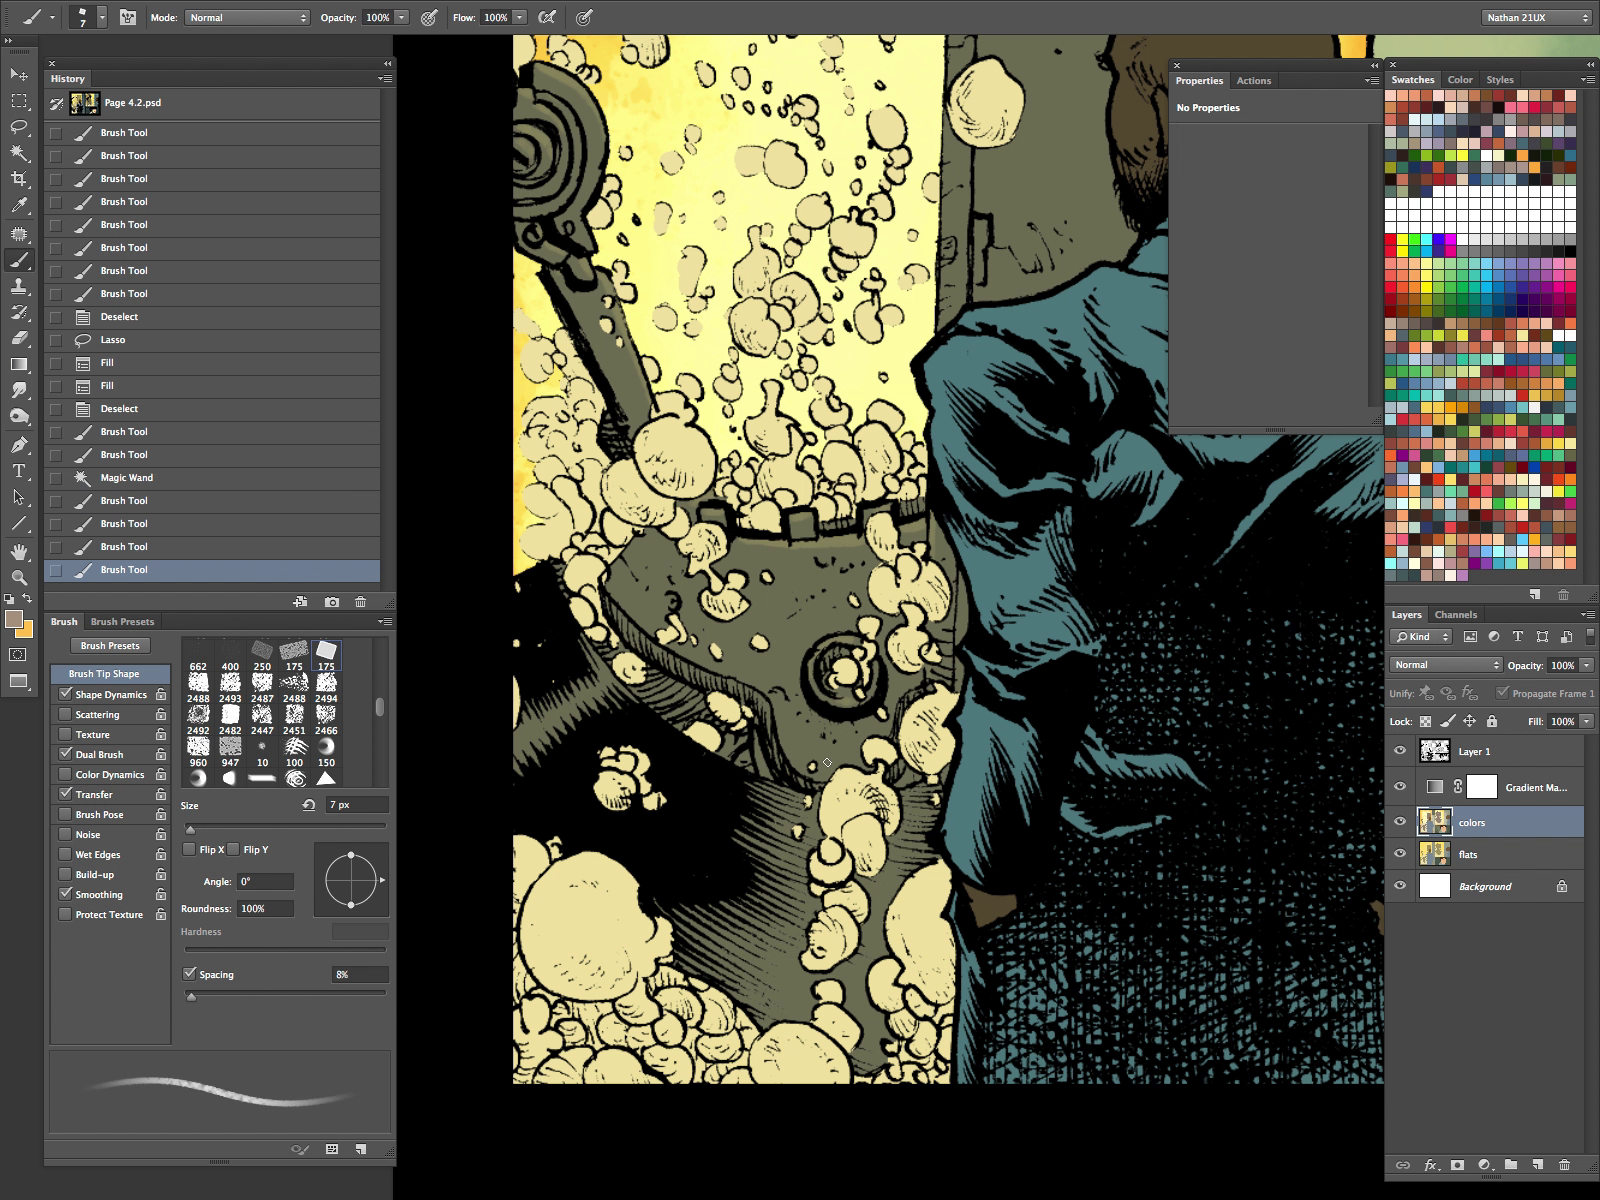
left_click(563, 713)
key("bracketright")
key("bracketright")
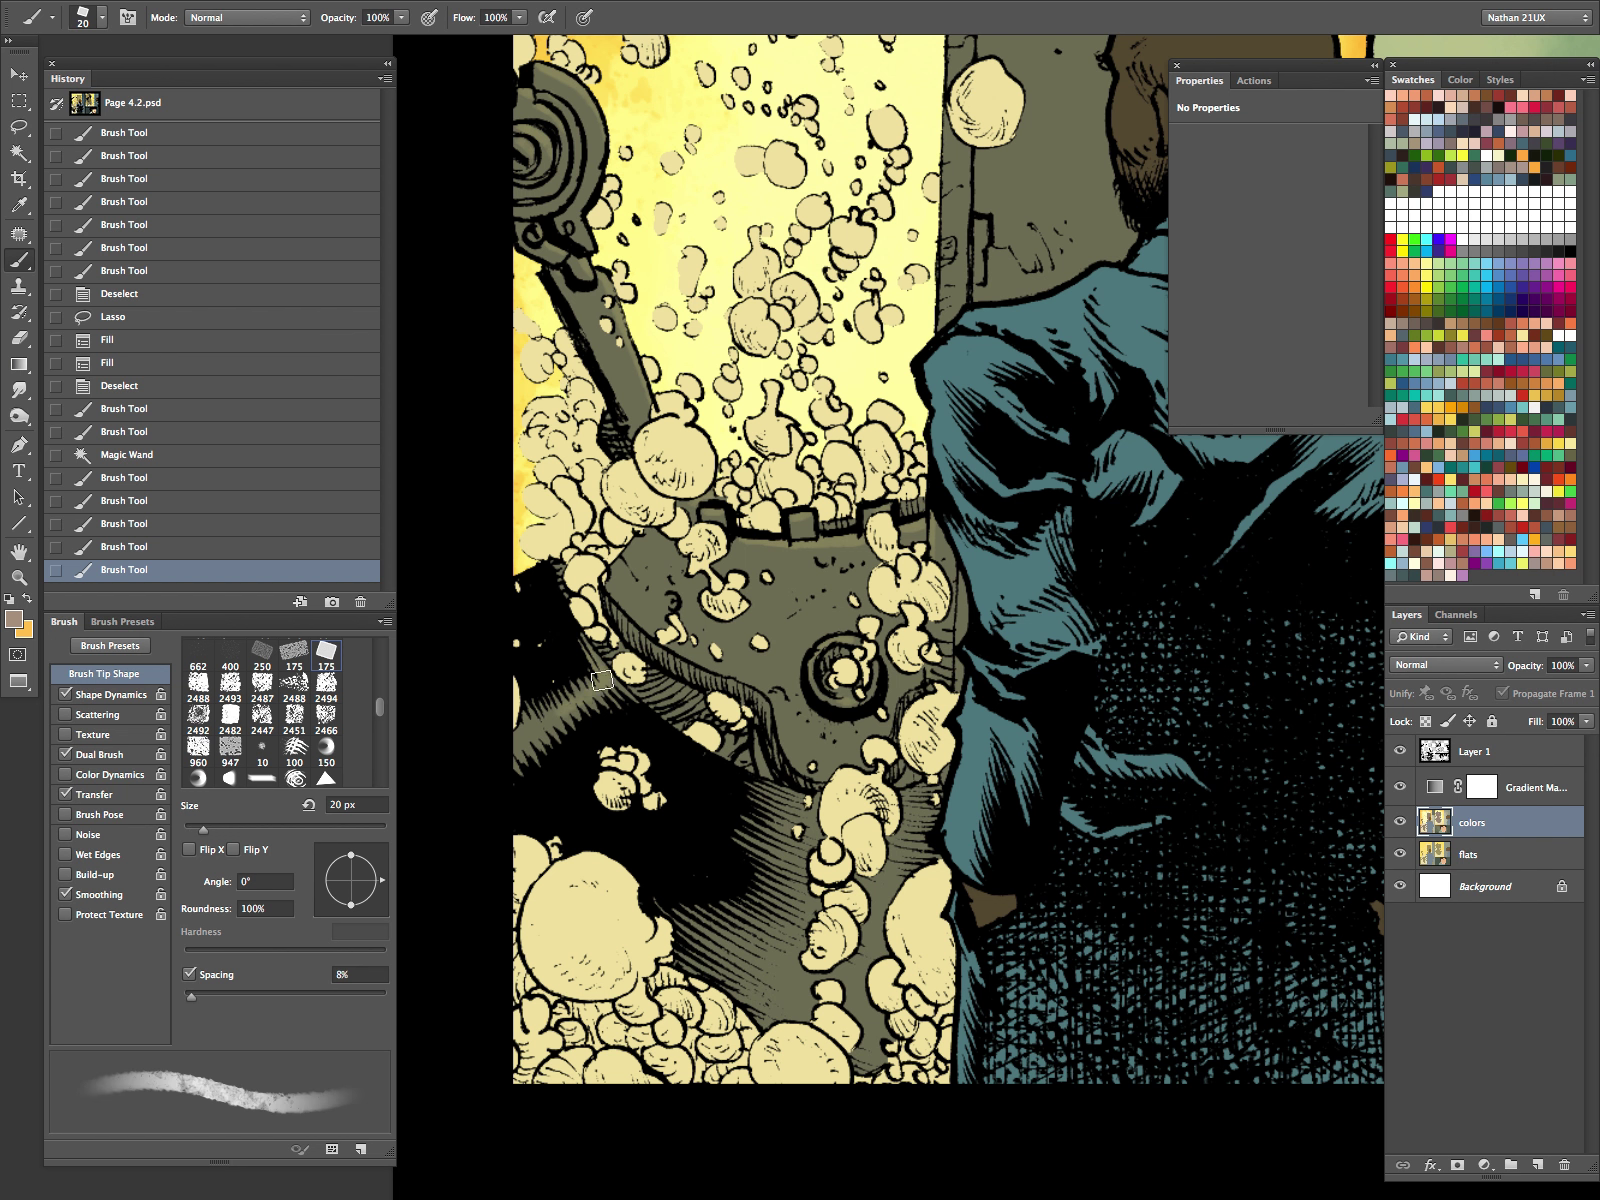
left_click_drag(606, 673, 509, 754)
Step: Enlarge the brush to 30 px and paint lighter brown over the machine's hatched lower section among the bubbles
key("bracketleft")
key("bracketright")
key("bracketright")
key("bracketright")
key("bracketright")
key("bracketright")
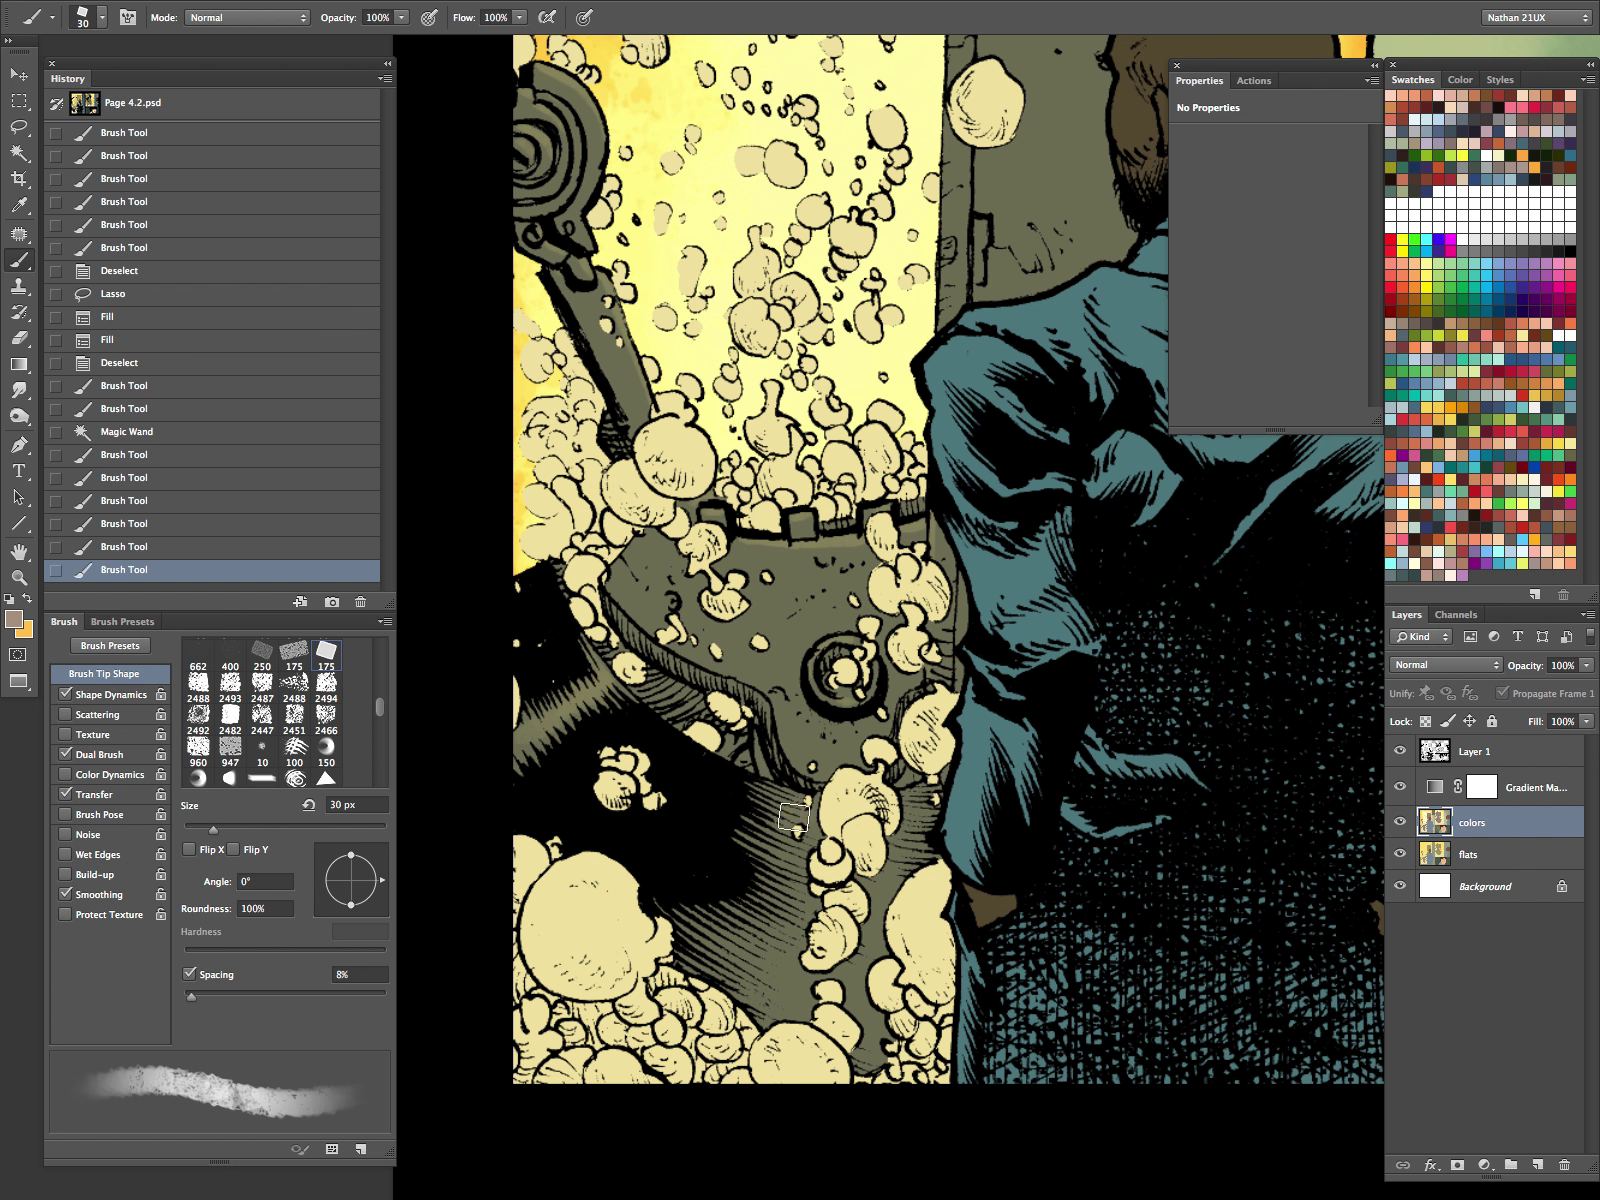
left_click_drag(850, 865, 868, 898)
left_click_drag(787, 943, 836, 1022)
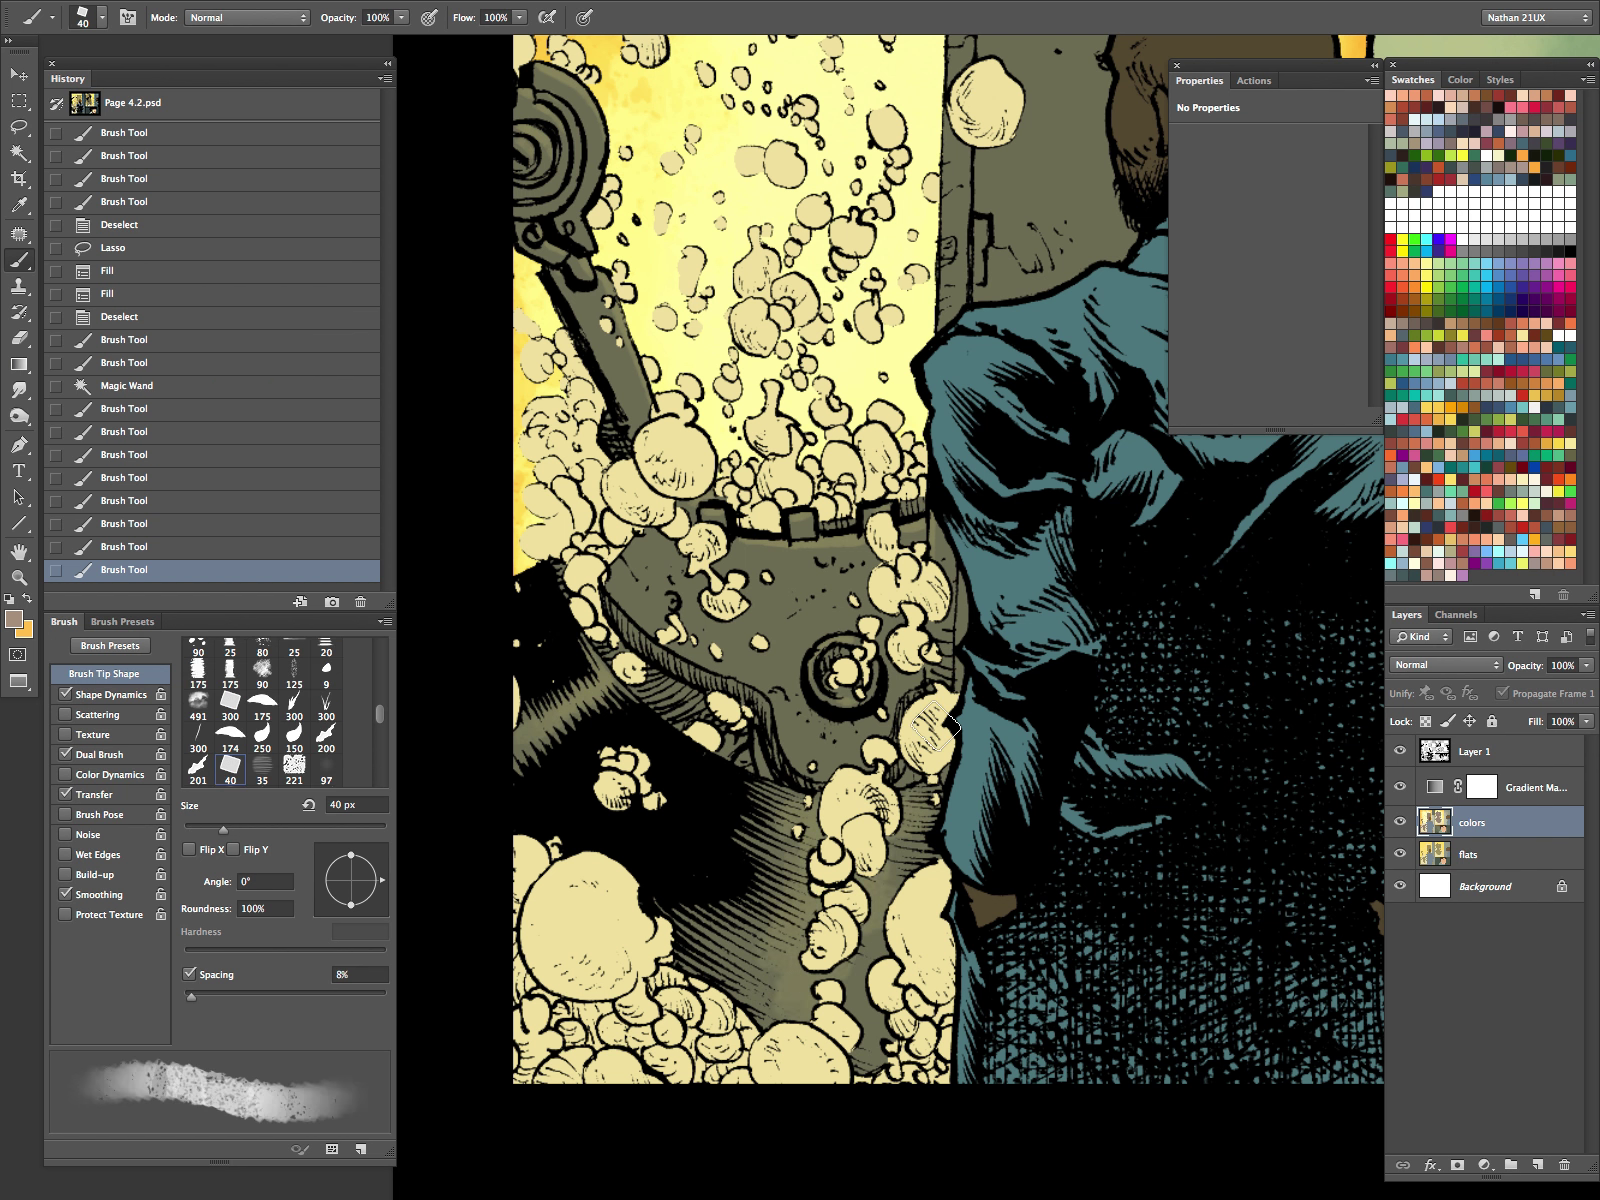
Step: Paint soft lighter brown patches across the machine's main body around the round port with a 40 px brush
left_click_drag(640, 566, 669, 630)
left_click_drag(780, 577, 832, 599)
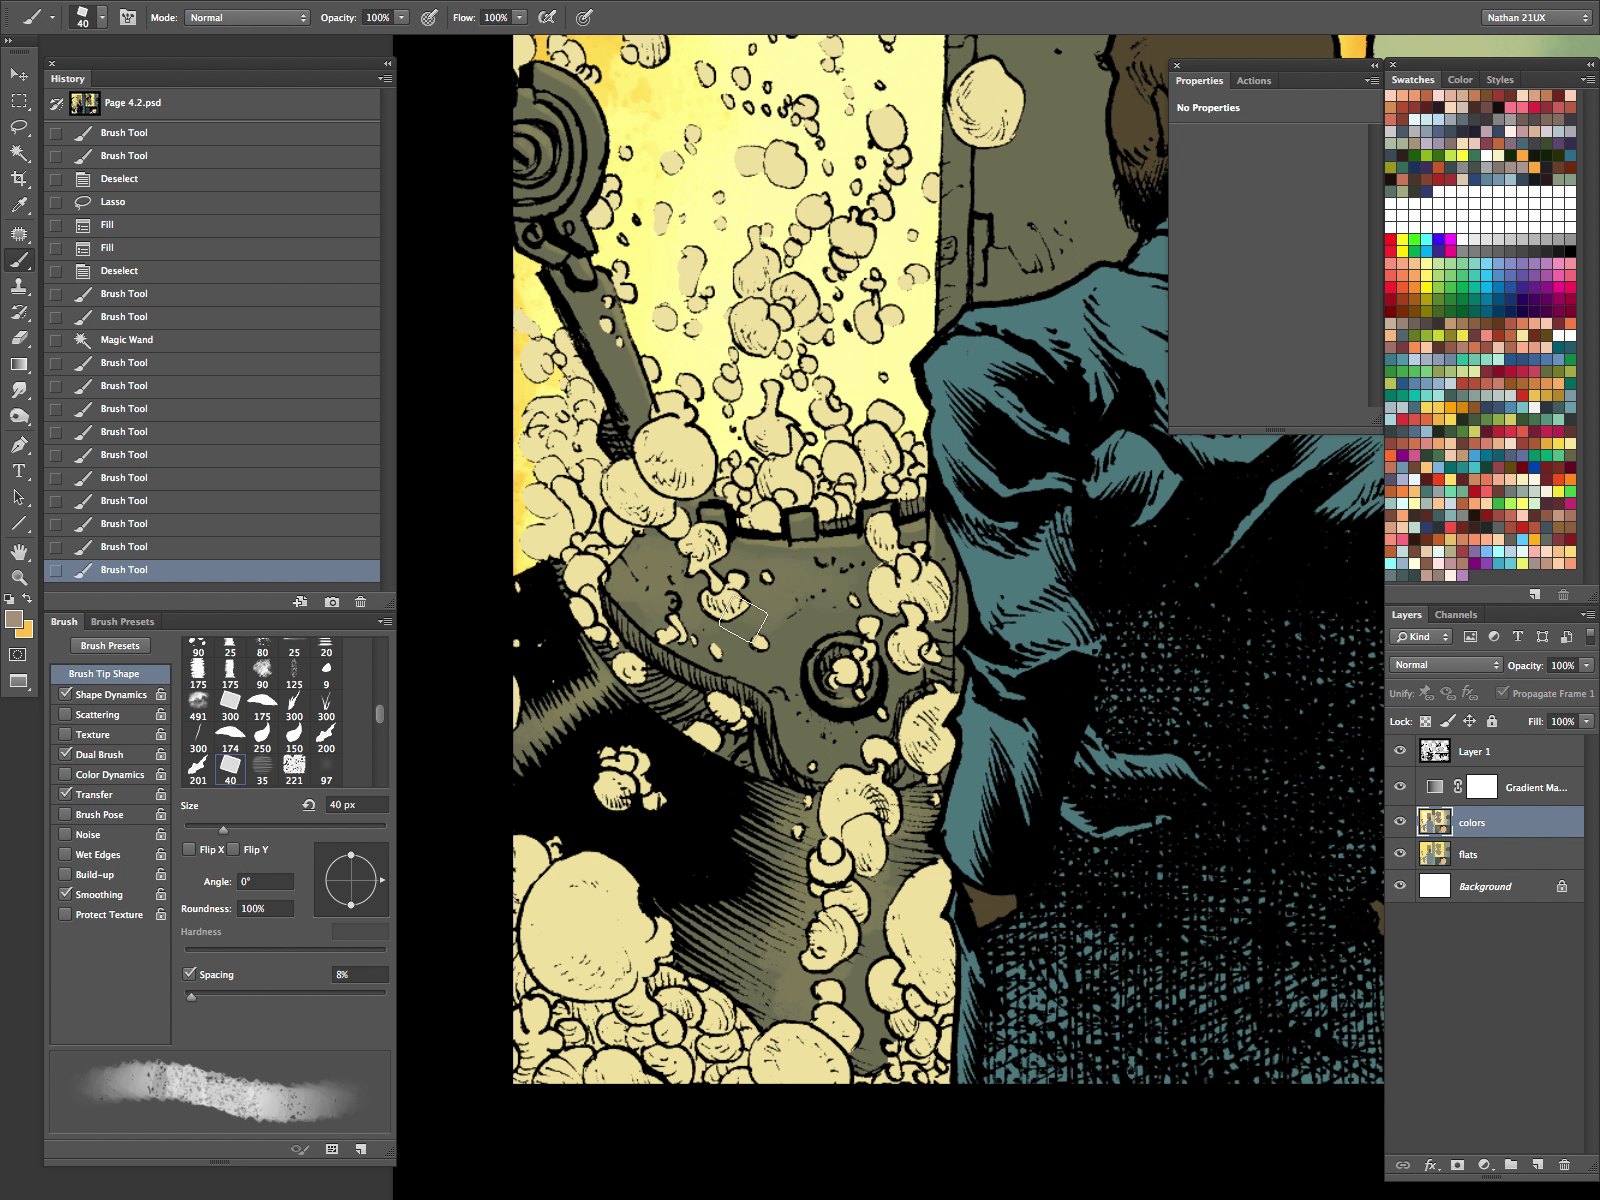
mouse_move(754, 650)
left_mouse_down()
mouse_move(824, 739)
mouse_move(857, 737)
left_mouse_up()
left_click_drag(890, 611, 875, 598)
left_click_drag(880, 612, 928, 602)
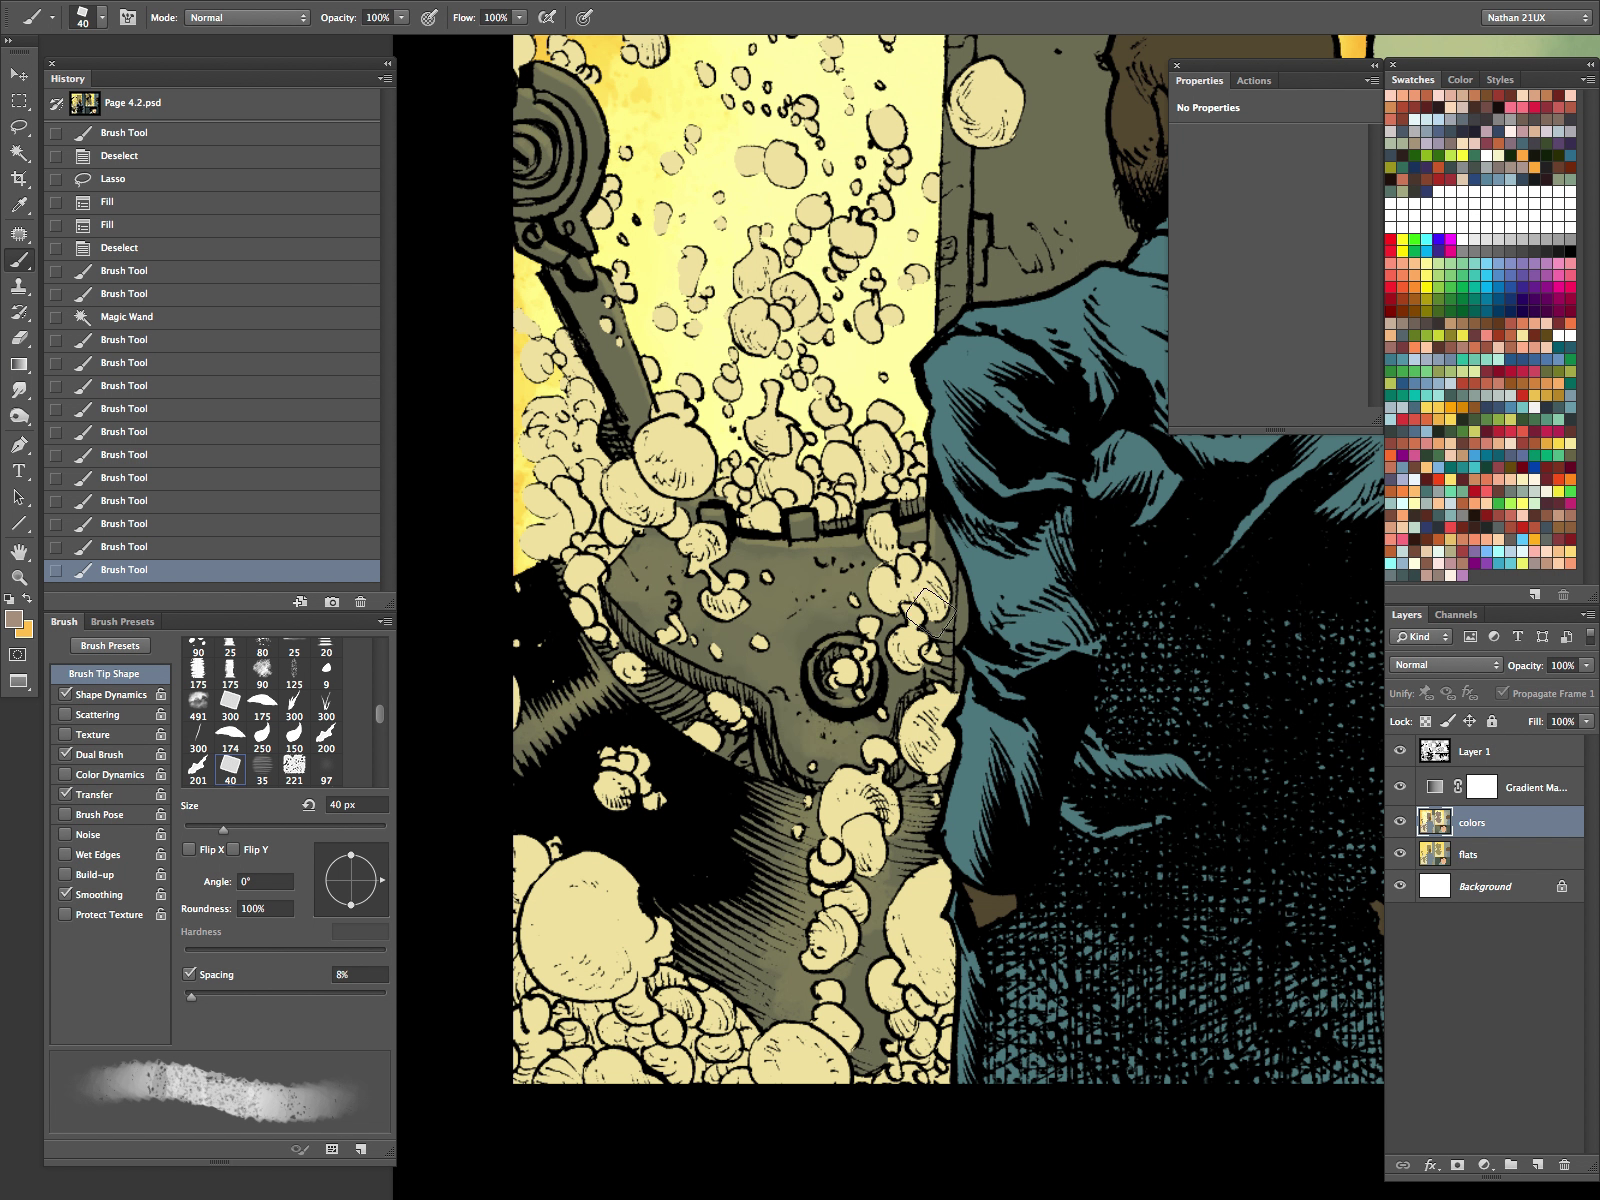
Step: Reduce the brush to 10 px and paint lighter brown highlights on the machine's spiral joint
left_click_drag(1081, 399, 1007, 651)
key("bracketleft")
key("bracketleft")
key("bracketleft")
key("bracketleft")
key("bracketleft")
key("bracketleft")
key("bracketleft")
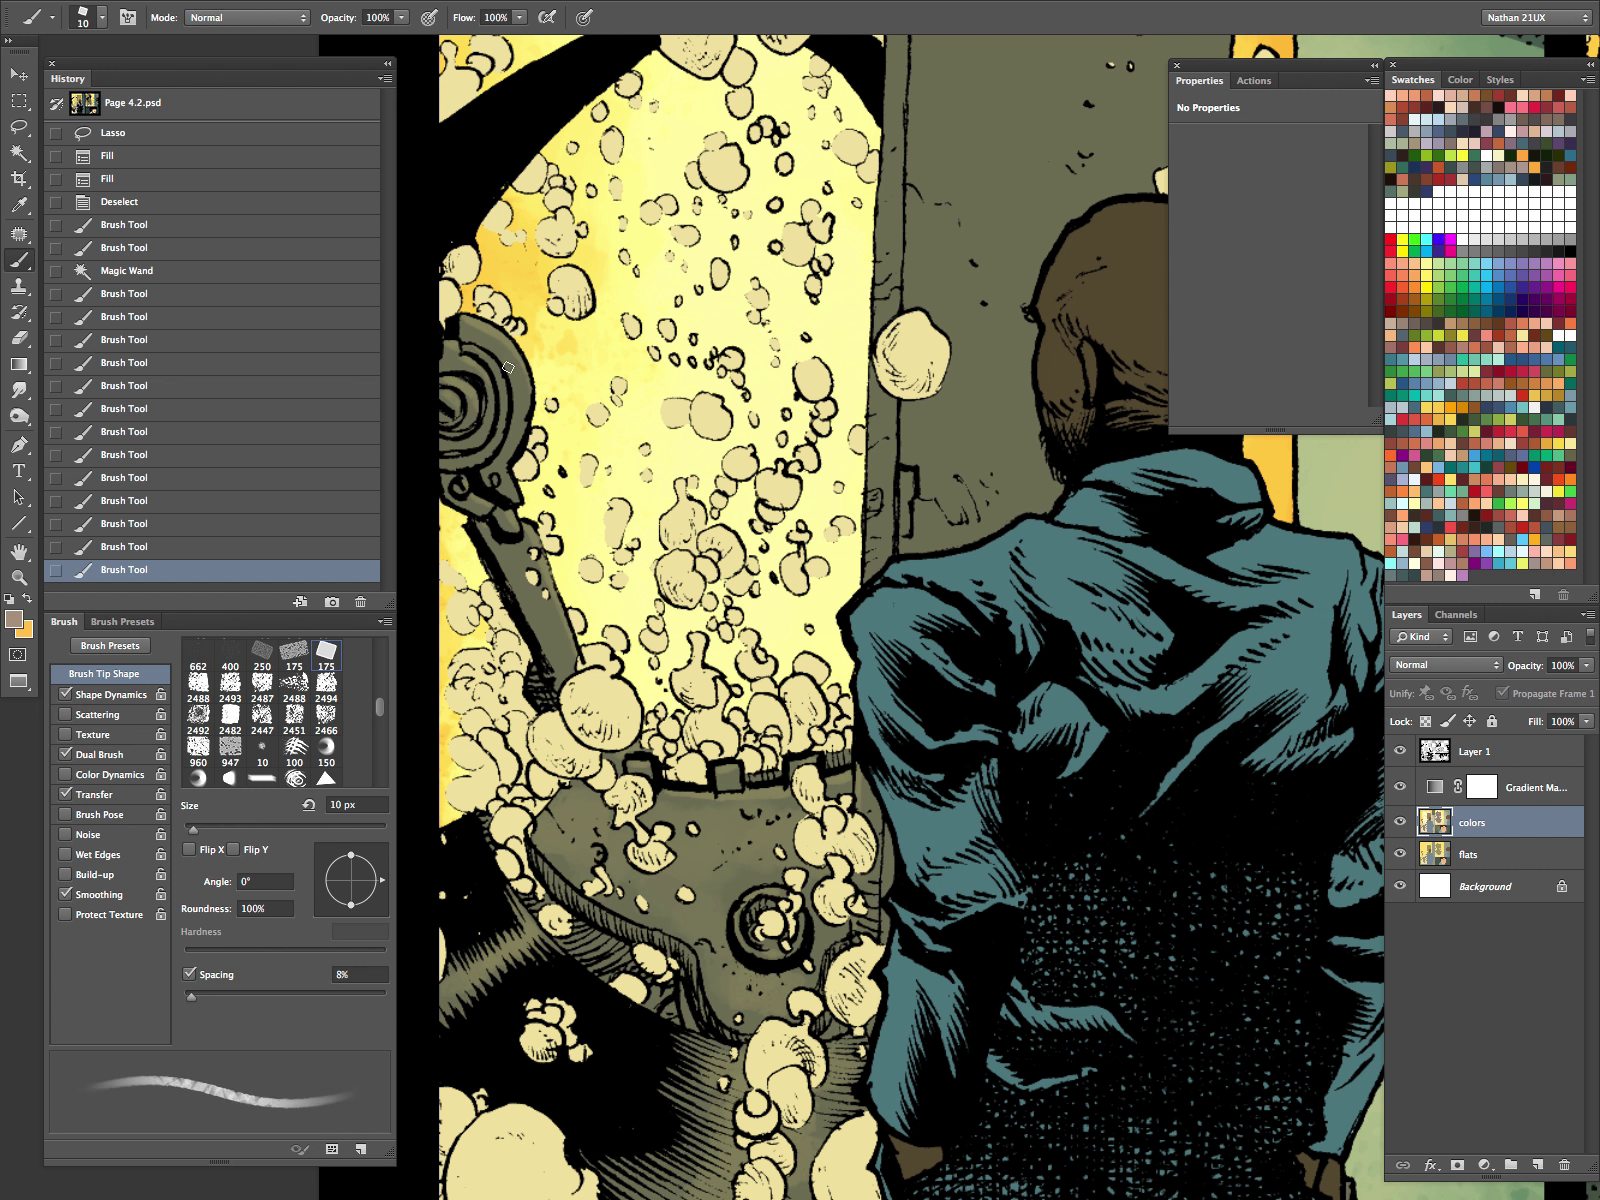
left_click(479, 421)
left_click_drag(460, 452, 486, 462)
left_click(482, 470)
left_click(474, 500)
Step: Enlarge the brush in small steps and paint lighter brown down the arm below the spiral joint
key("bracketright")
left_click(504, 524)
left_click(512, 550)
key("bracketright")
key("bracketright")
left_click_drag(494, 537, 552, 648)
Step: Paint fine lighter brown highlights along the edges of the tall slab behind the man with a 7 to 5 px brush
mouse_move(1048, 375)
left_mouse_down()
mouse_move(968, 603)
mouse_move(808, 718)
left_mouse_up()
key("bracketleft")
key("bracketleft")
key("bracketleft")
key("bracketleft")
key("bracketleft")
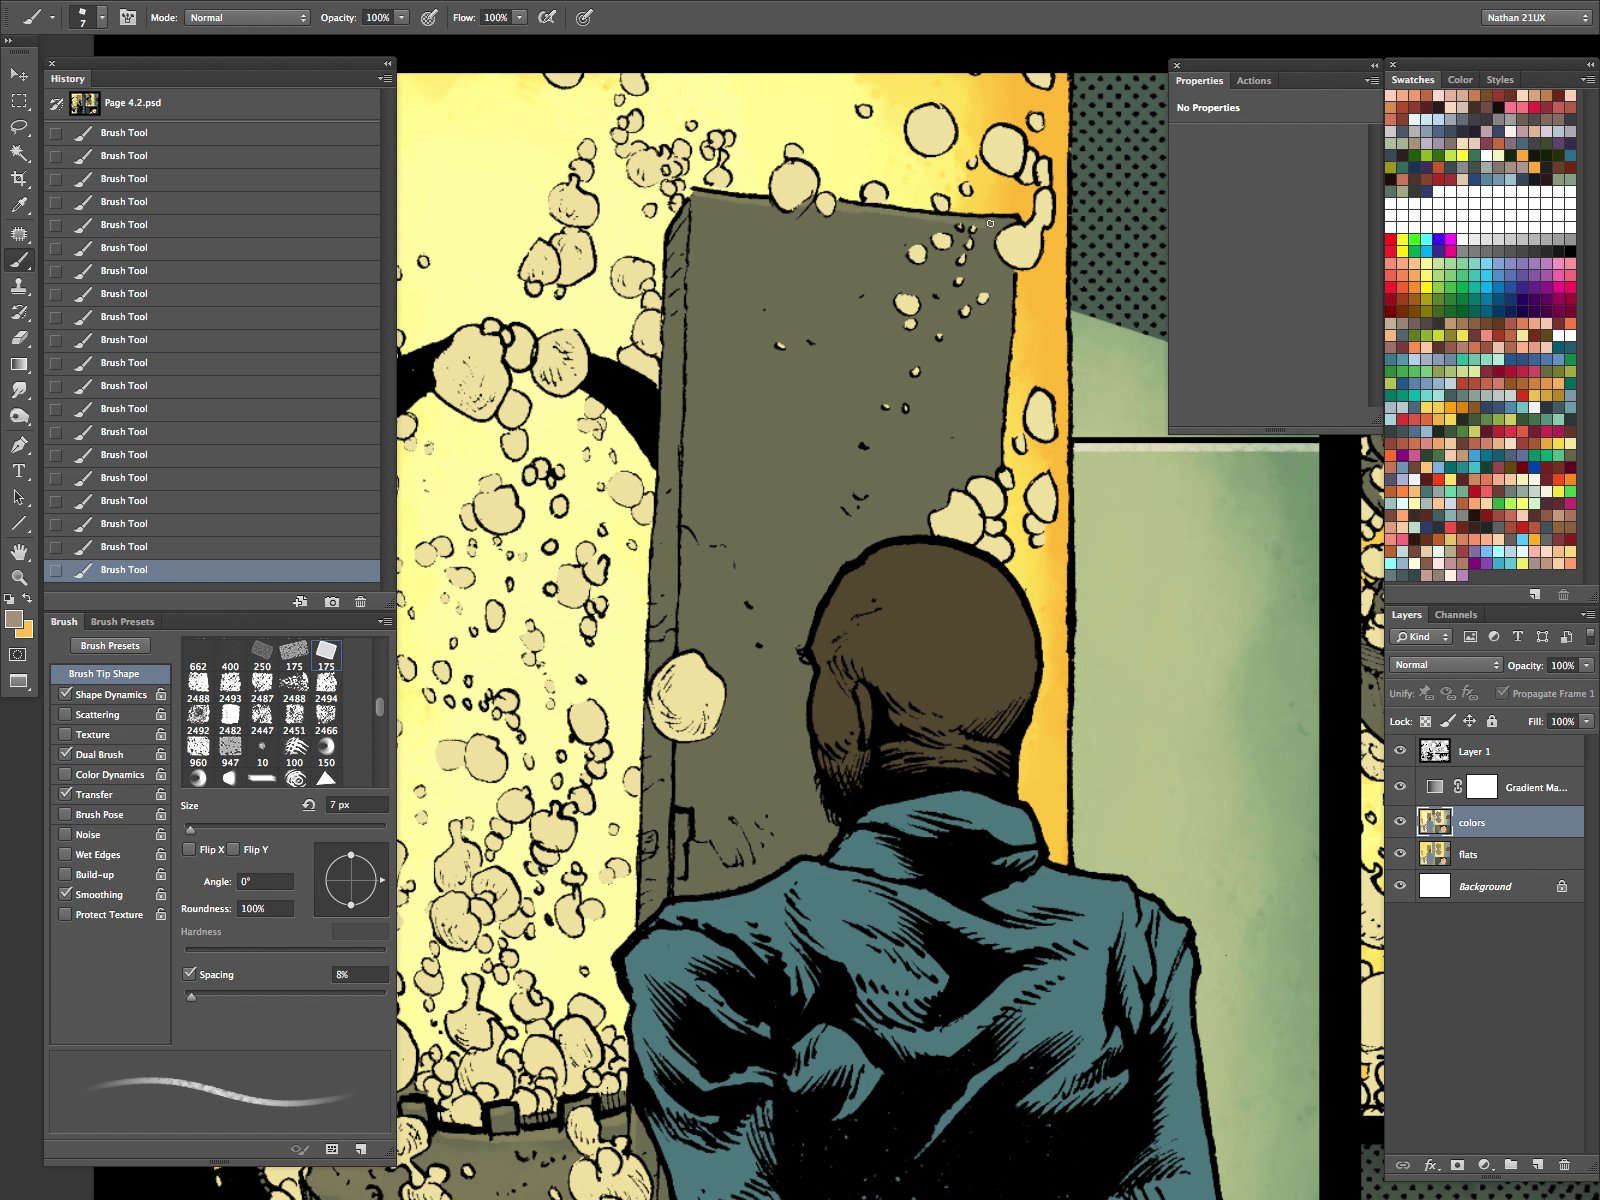
key("bracketleft")
key("bracketleft")
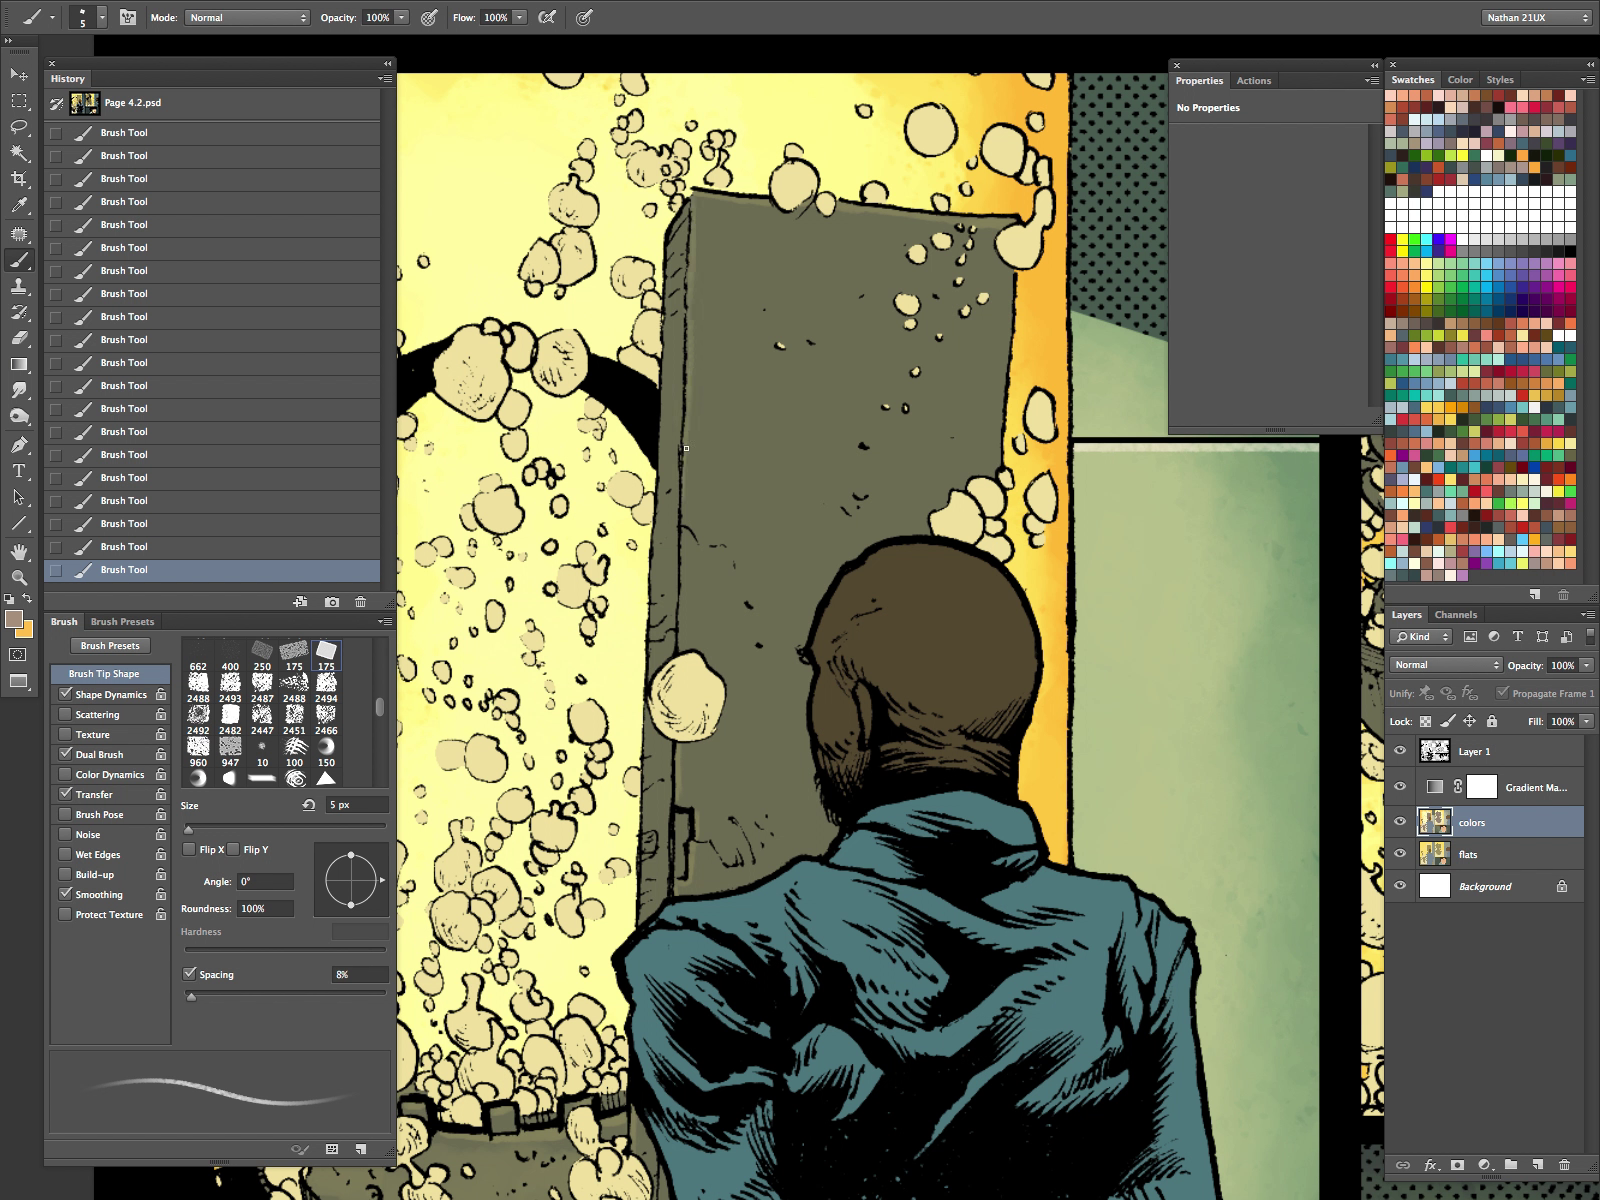
left_click_drag(683, 595, 681, 649)
Step: Enlarge the brush to 150 px and paint broad lighter brown texture over the face of the tall slab
key("bracketright")
key("bracketright")
key("bracketright")
key("bracketright")
key("bracketright")
key("bracketright")
key("bracketright")
key("bracketright")
key("bracketright")
key("bracketright")
key("bracketright")
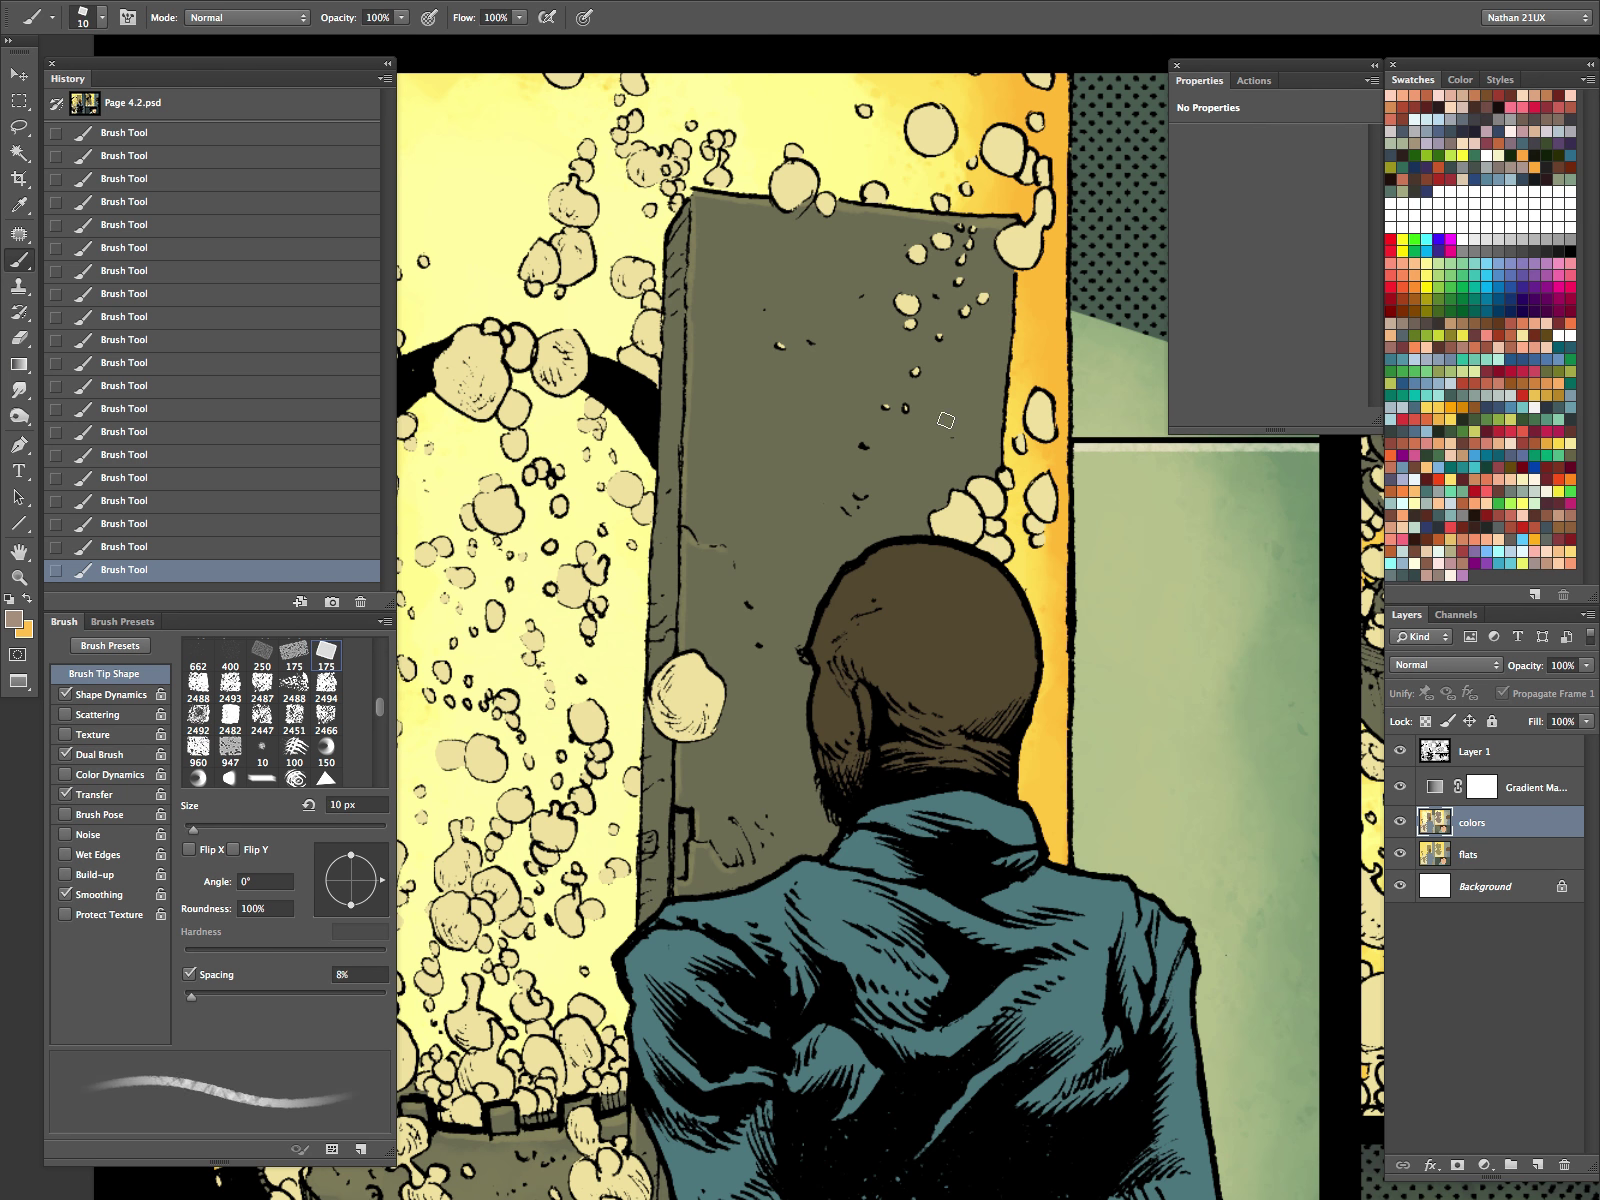
key("bracketright")
key("bracketright")
key("bracketright")
key("bracketright")
key("bracketright")
key("bracketright")
key("bracketright")
key("bracketright")
key("bracketright")
mouse_move(785, 525)
left_mouse_down()
mouse_move(928, 478)
mouse_move(921, 410)
mouse_move(788, 406)
mouse_move(795, 301)
mouse_move(978, 328)
left_mouse_up()
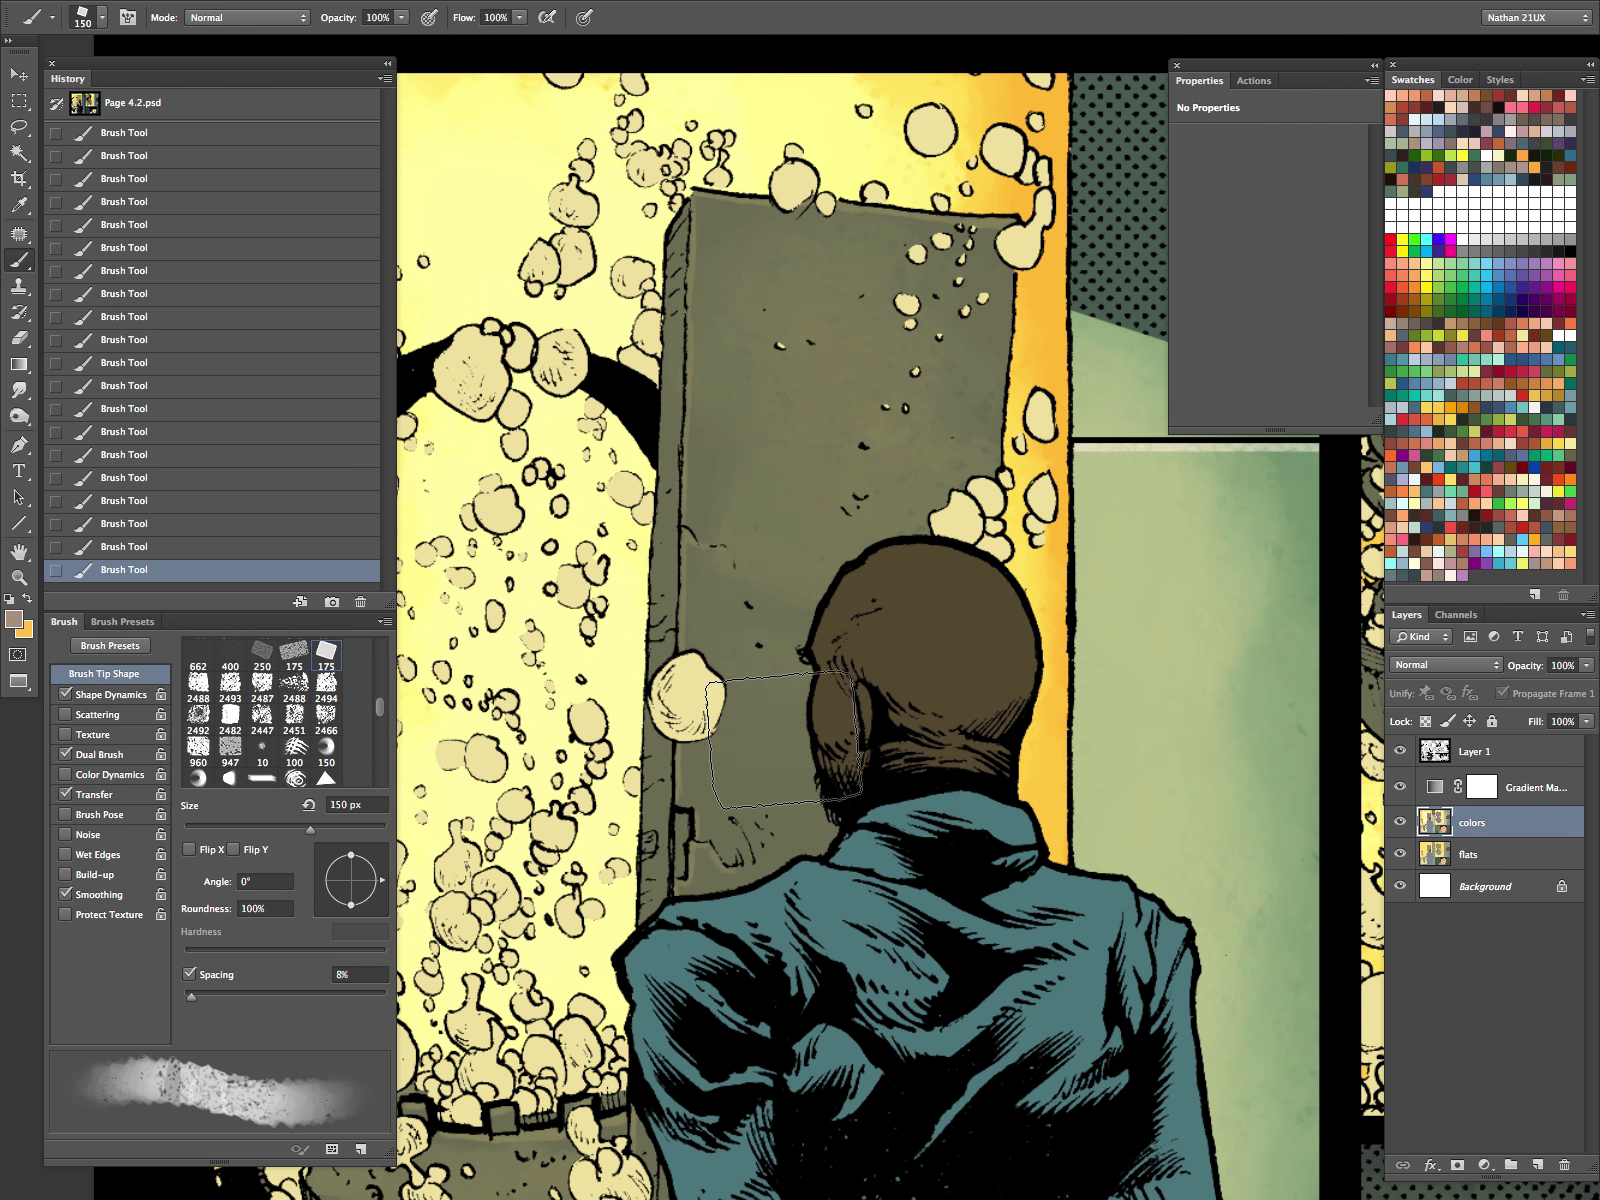
Step: Sample the lighter brown from the notch on the machine's rim with the Gradient Map hidden, and show the Gradient Map again
left_click(1399, 790)
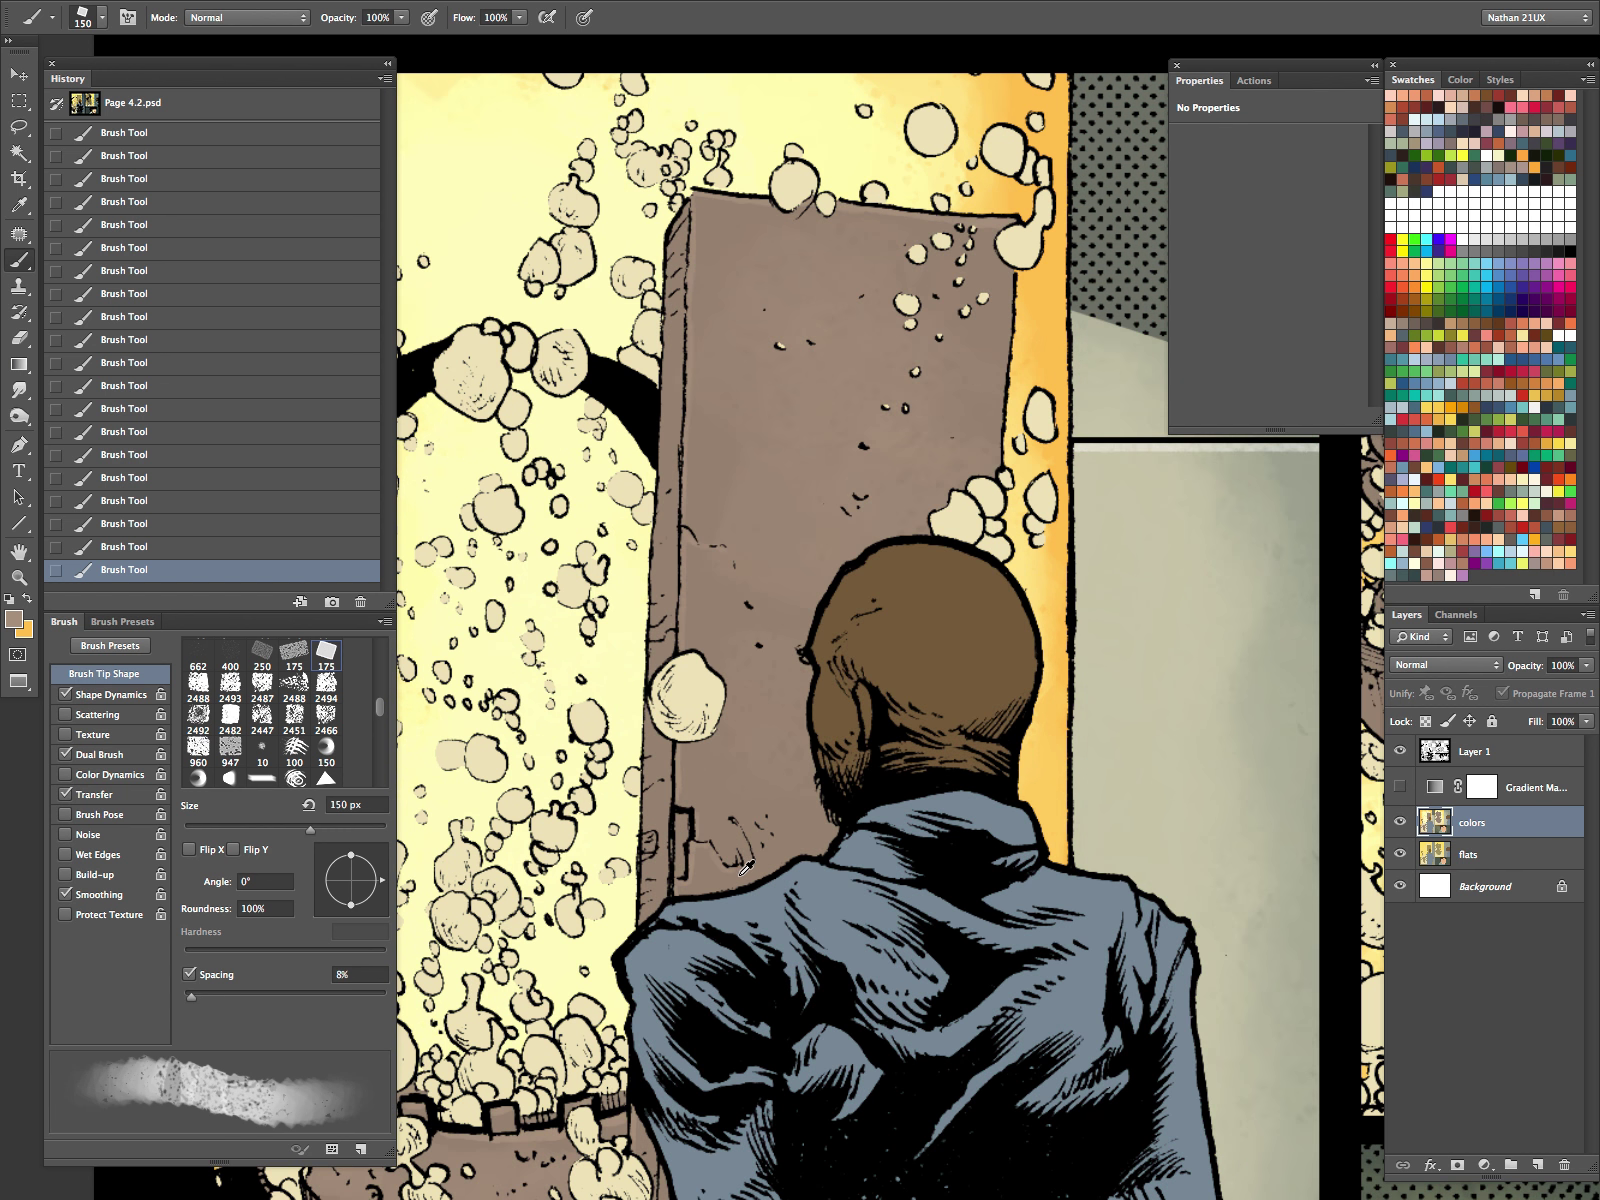
left_click(1399, 788)
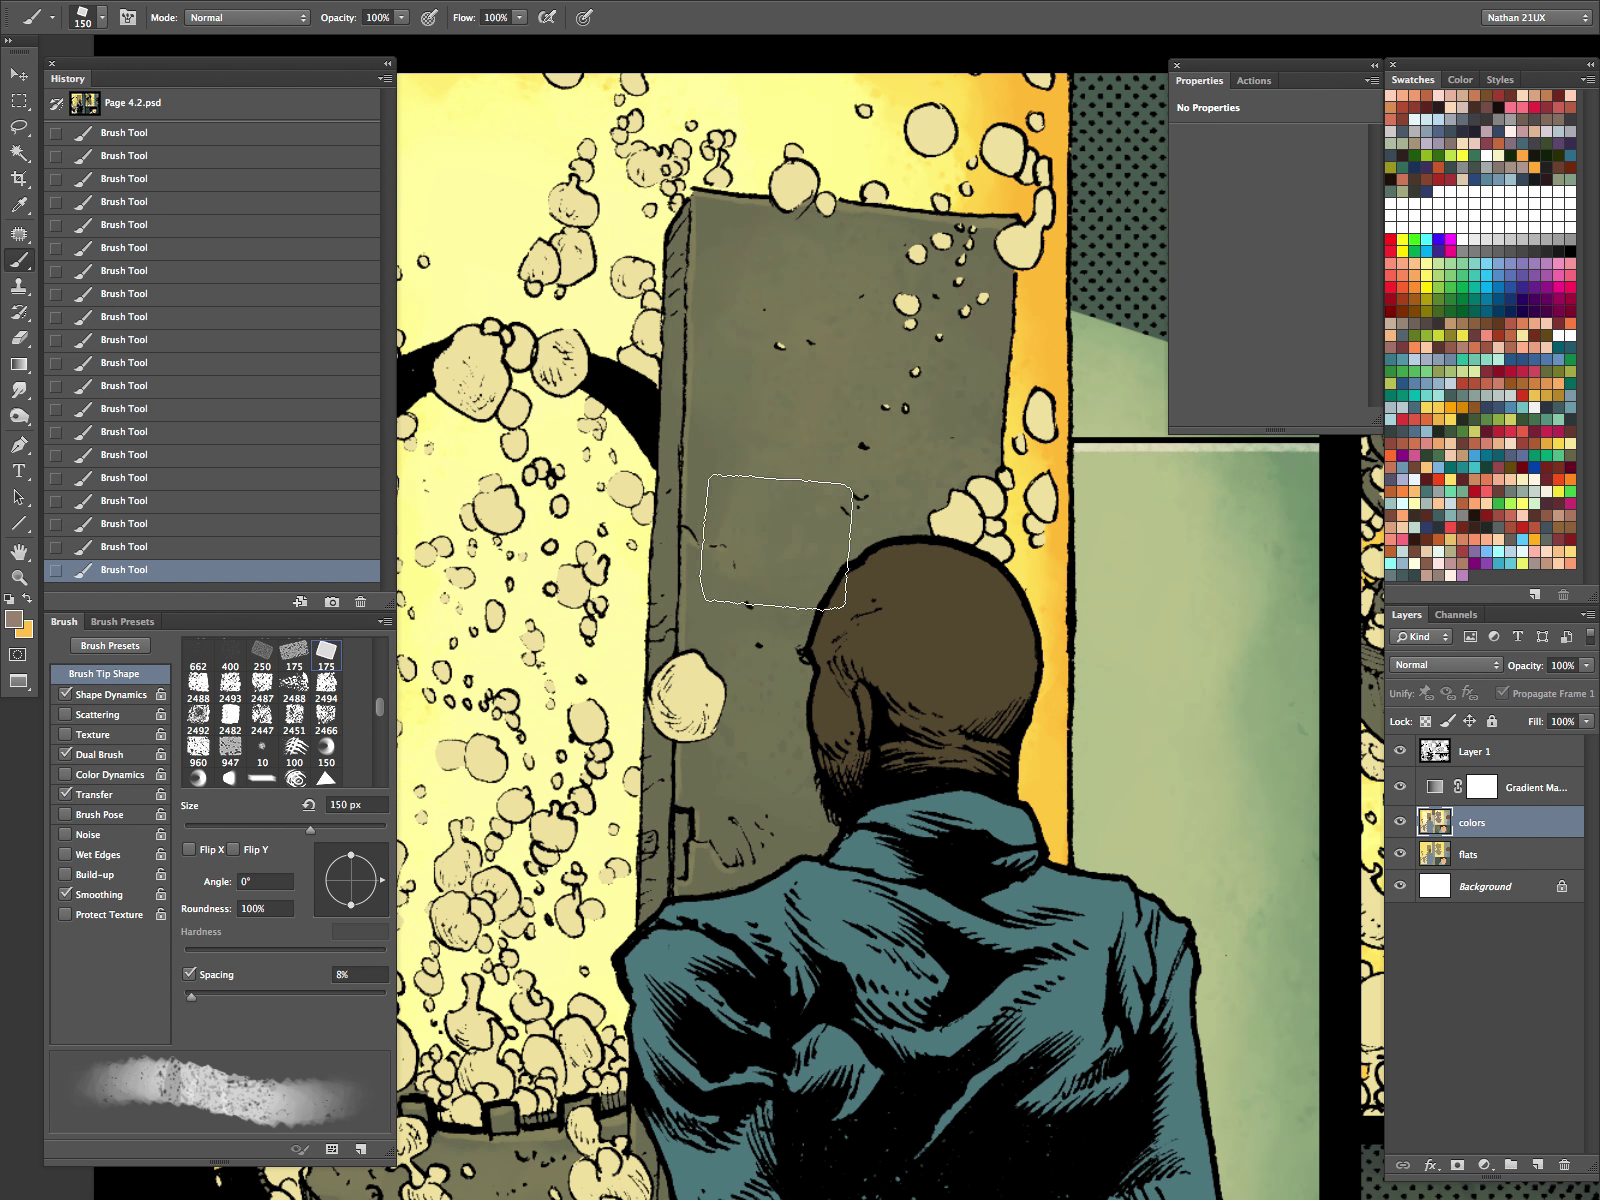
key("z")
mouse_move(950, 755)
left_mouse_down()
mouse_move(925, 770)
mouse_move(996, 636)
mouse_move(893, 789)
left_mouse_up()
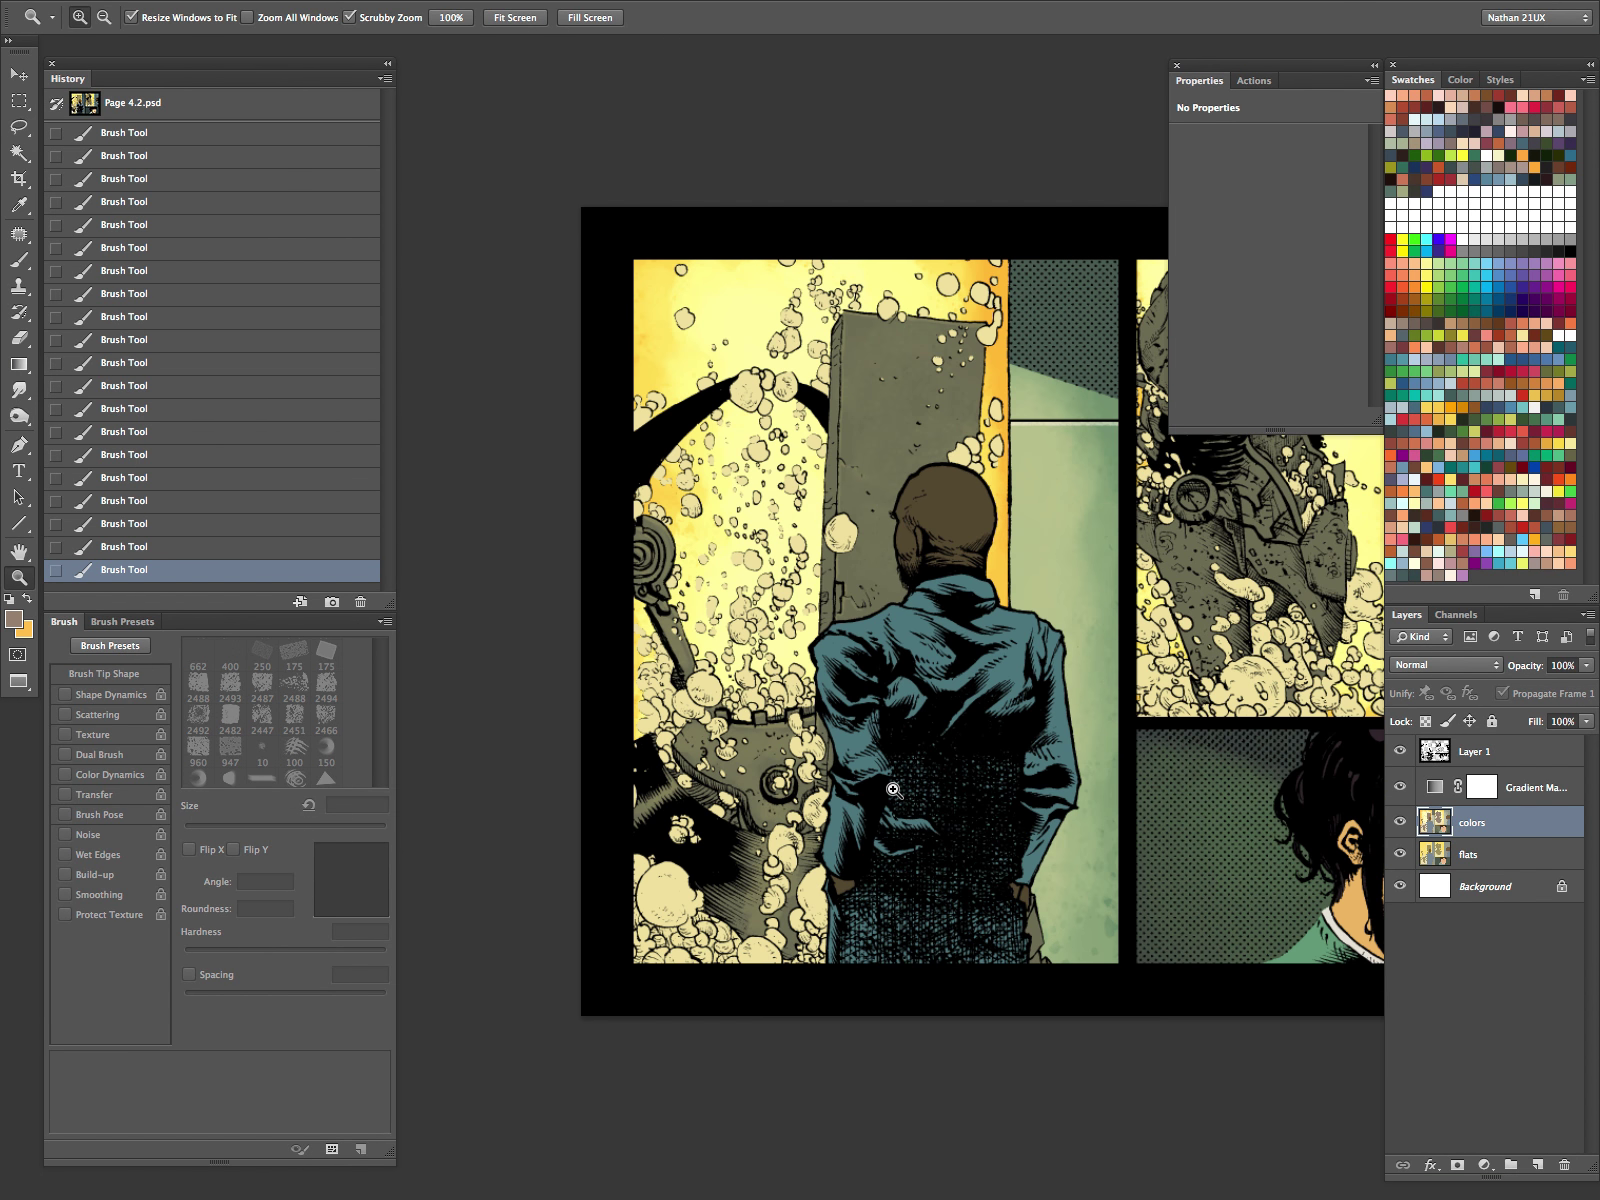
left_click(1400, 787)
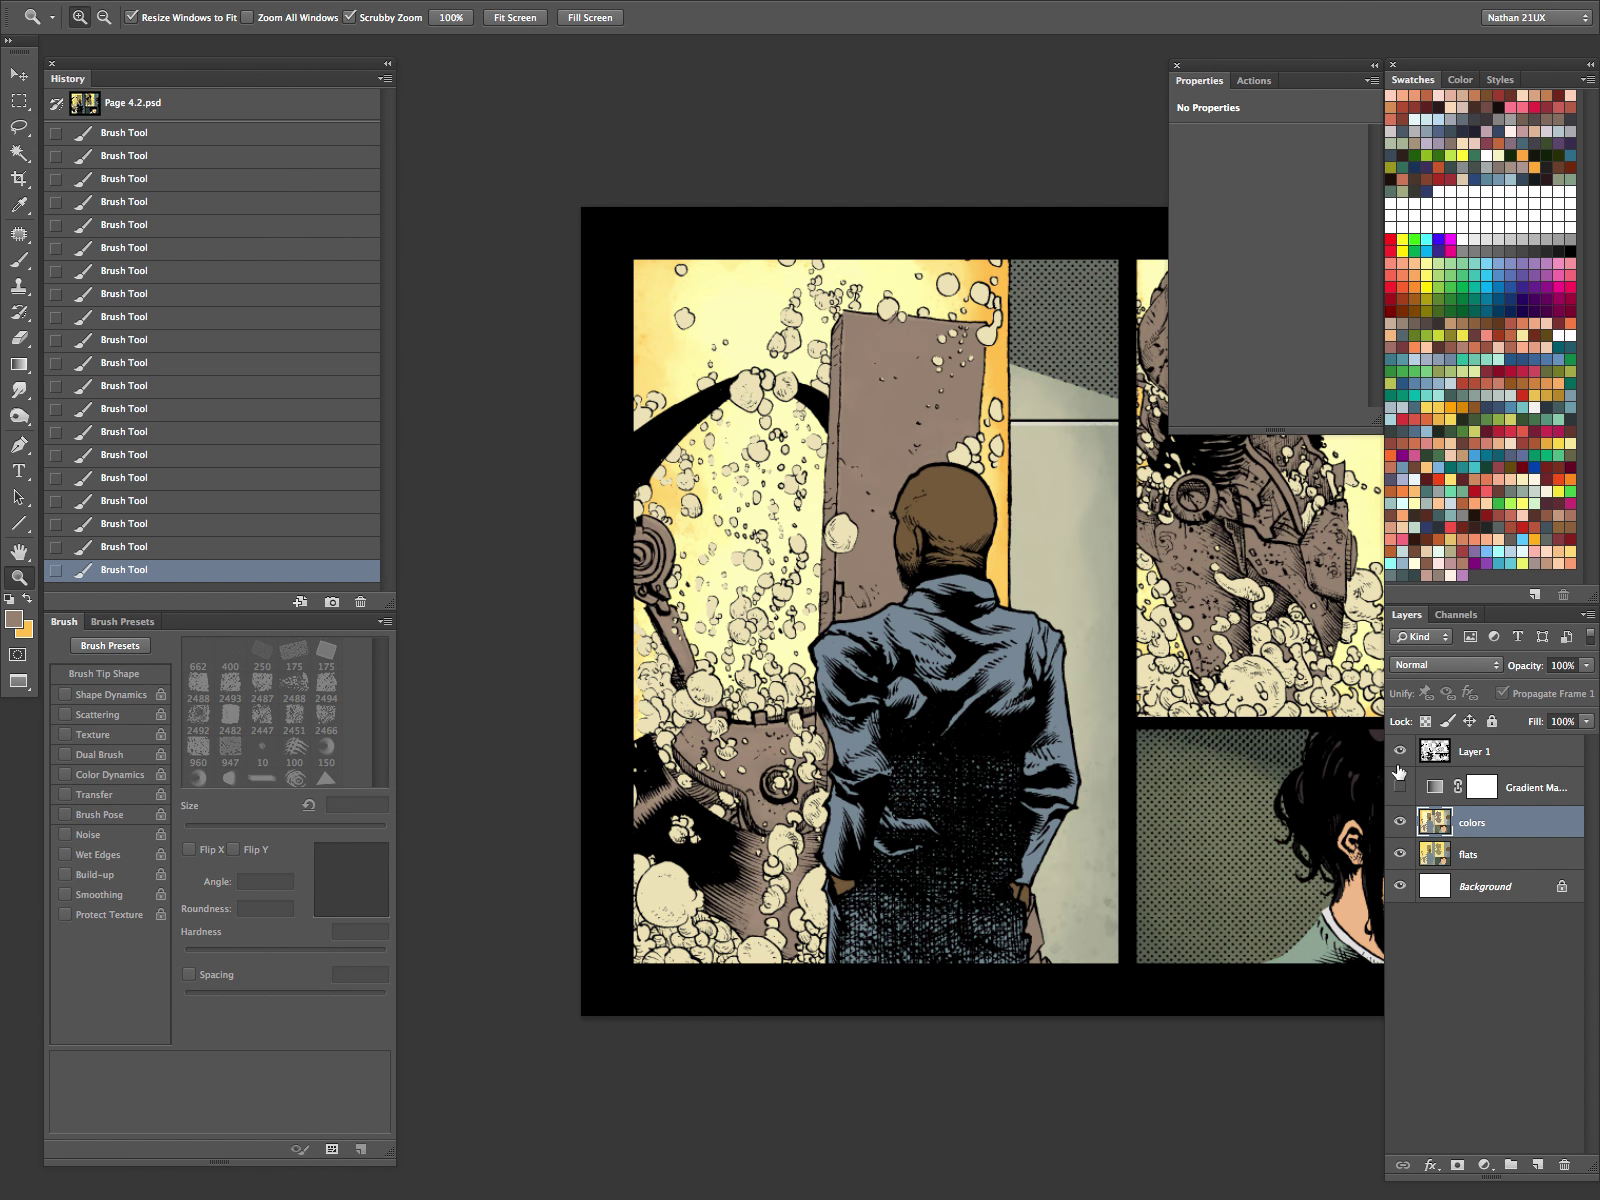
left_click_drag(795, 776, 940, 800)
key("i")
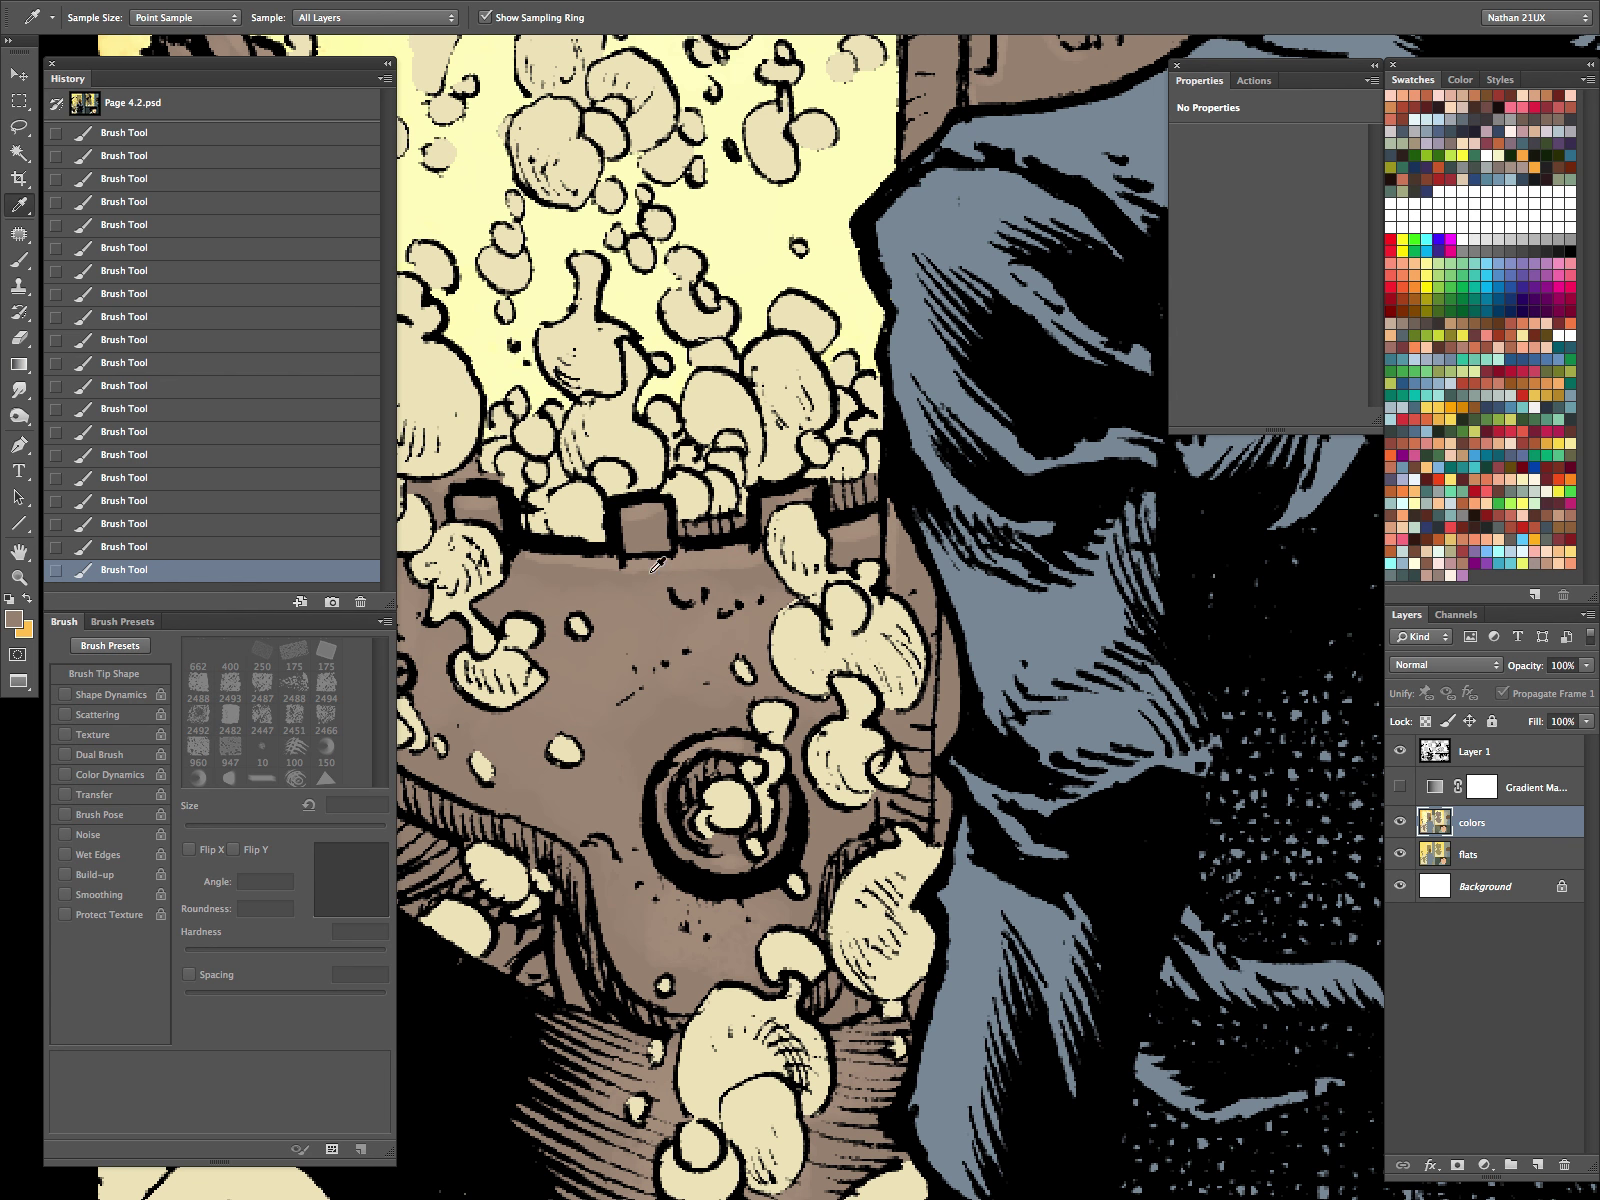
left_click(637, 502)
key("z")
left_click_drag(938, 529, 830, 560)
left_click(1401, 787)
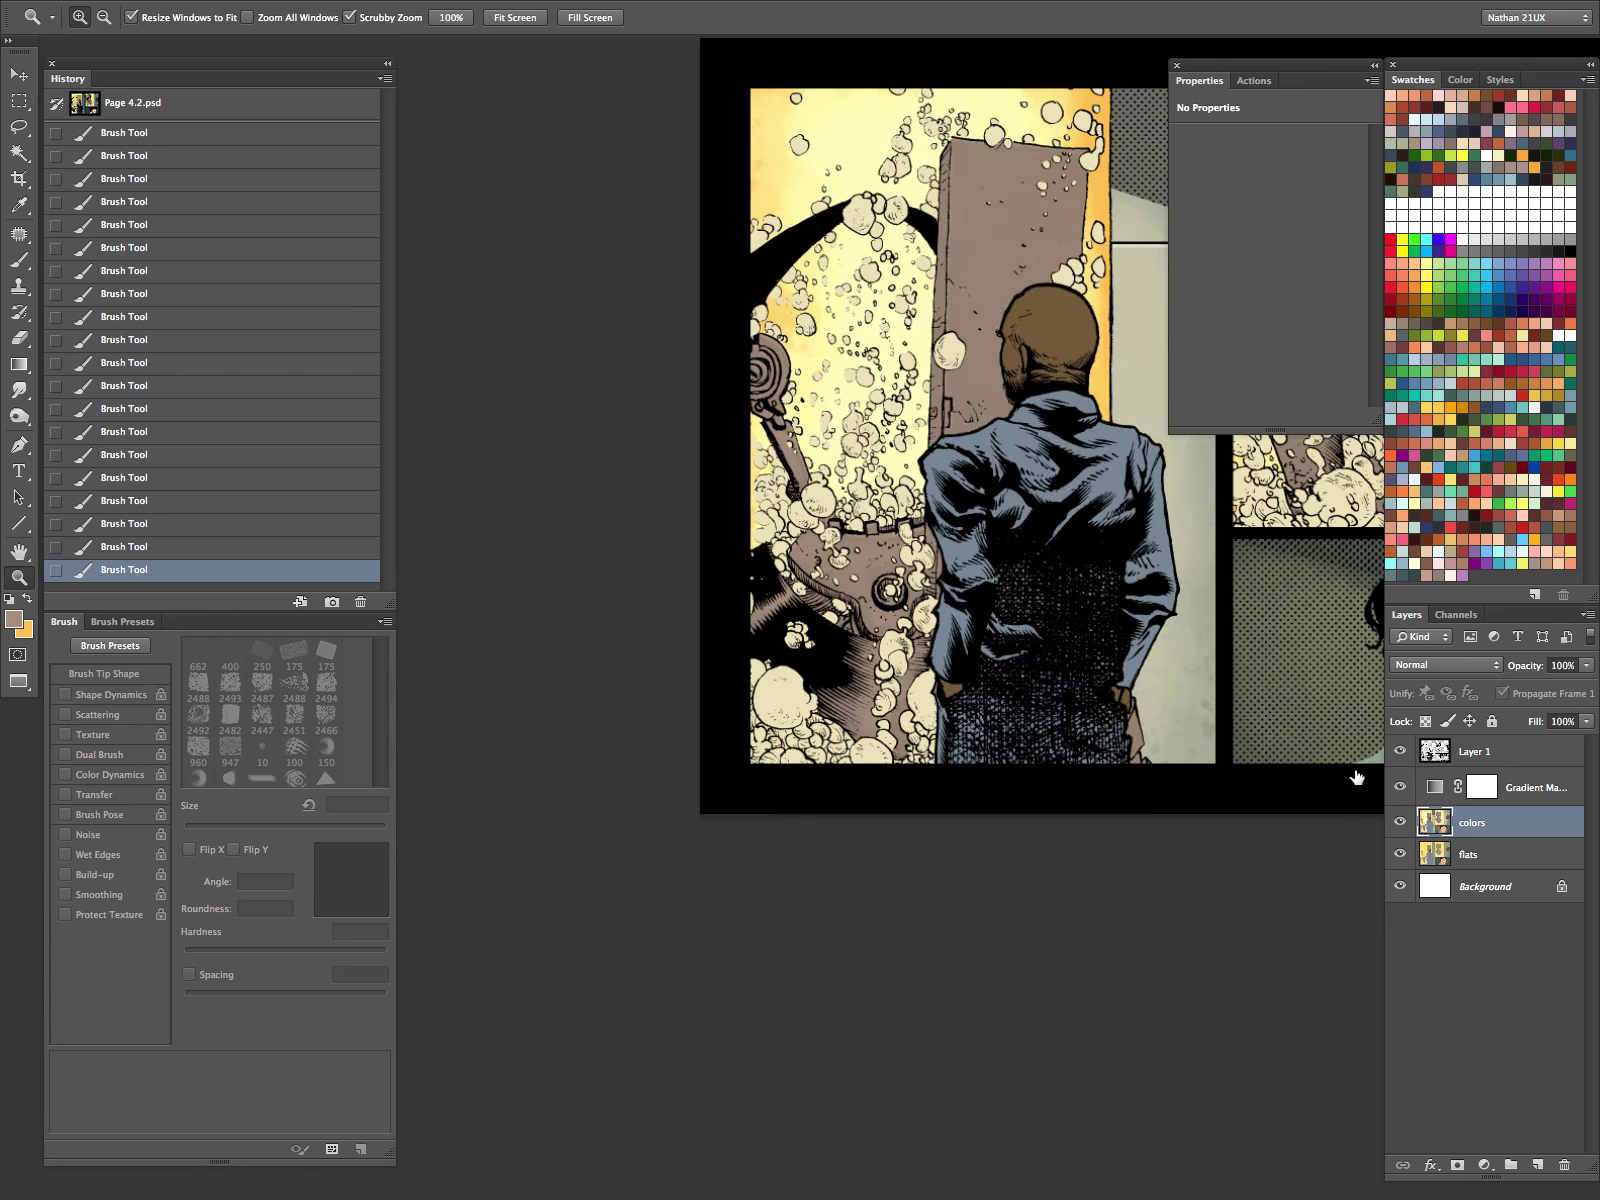
Step: Paint fine lighter brown highlights along the shoulder plates of the armoured suit in the second panel with a 9 to 10 px brush
left_click_drag(1219, 630, 743, 840)
left_click_drag(931, 466, 985, 466)
left_click_drag(933, 576, 873, 677)
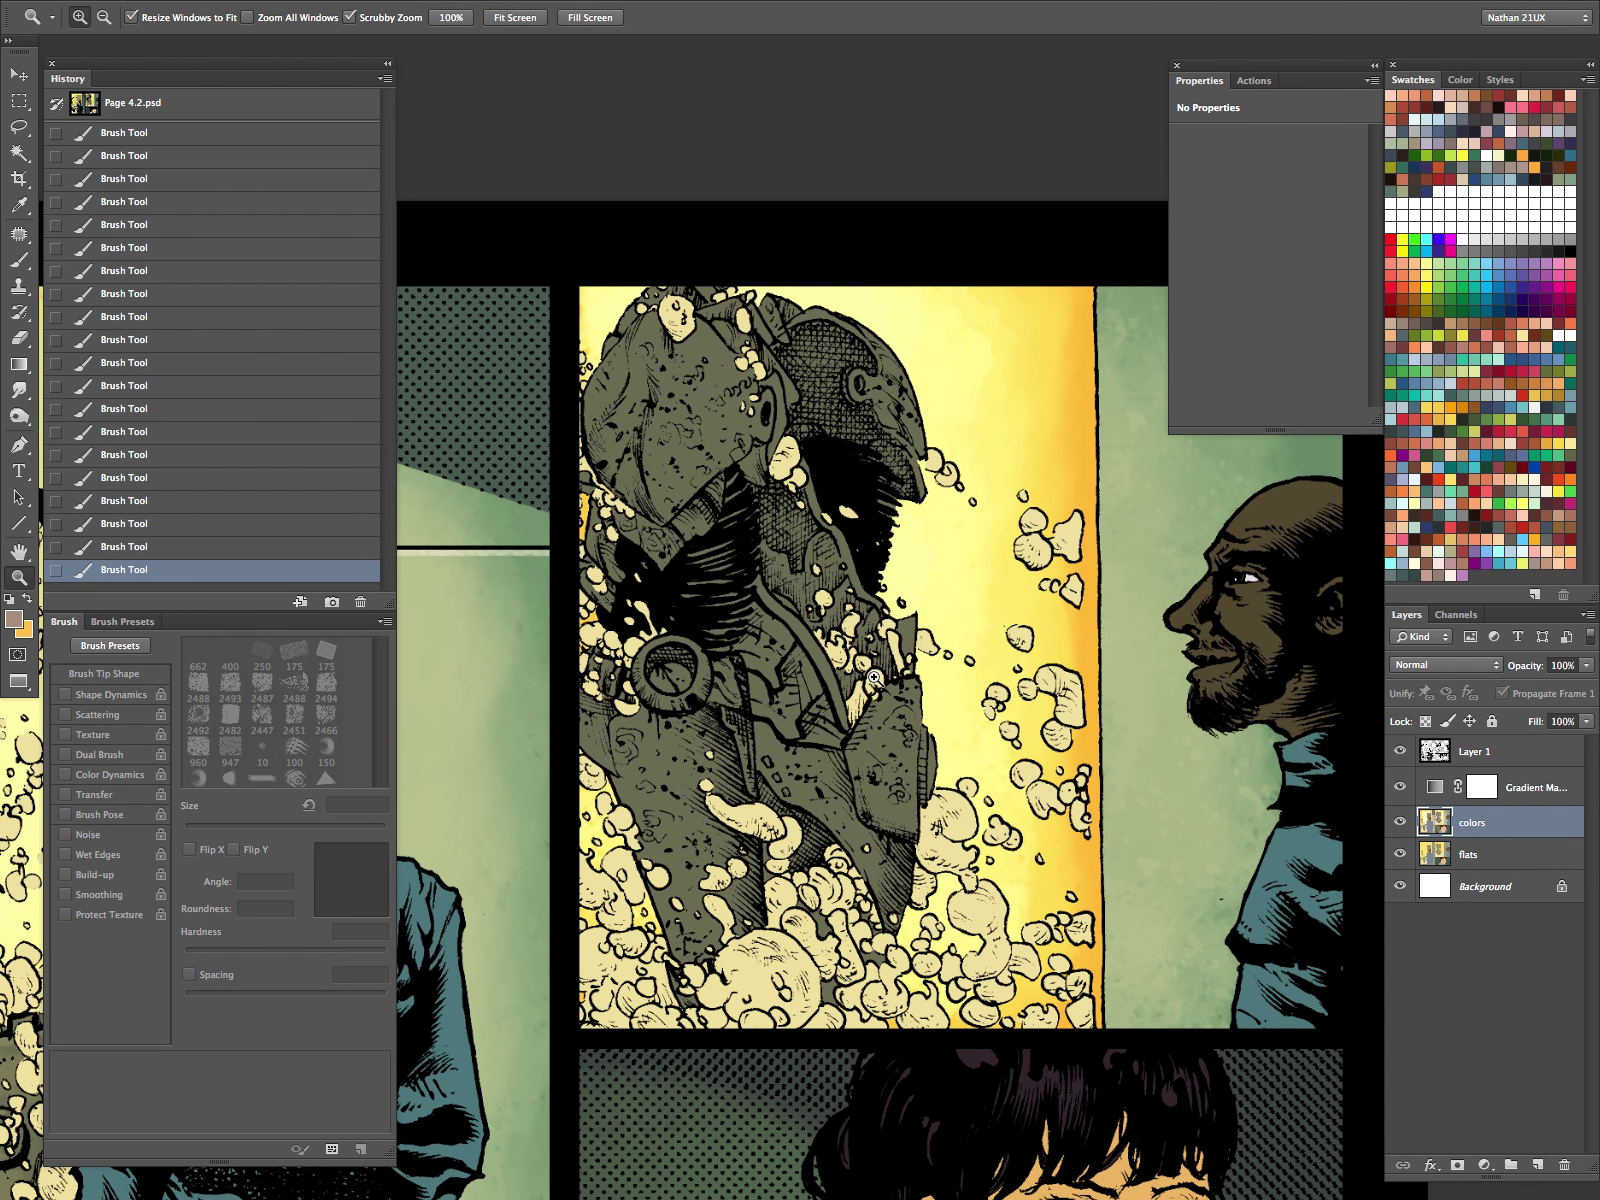
key("b")
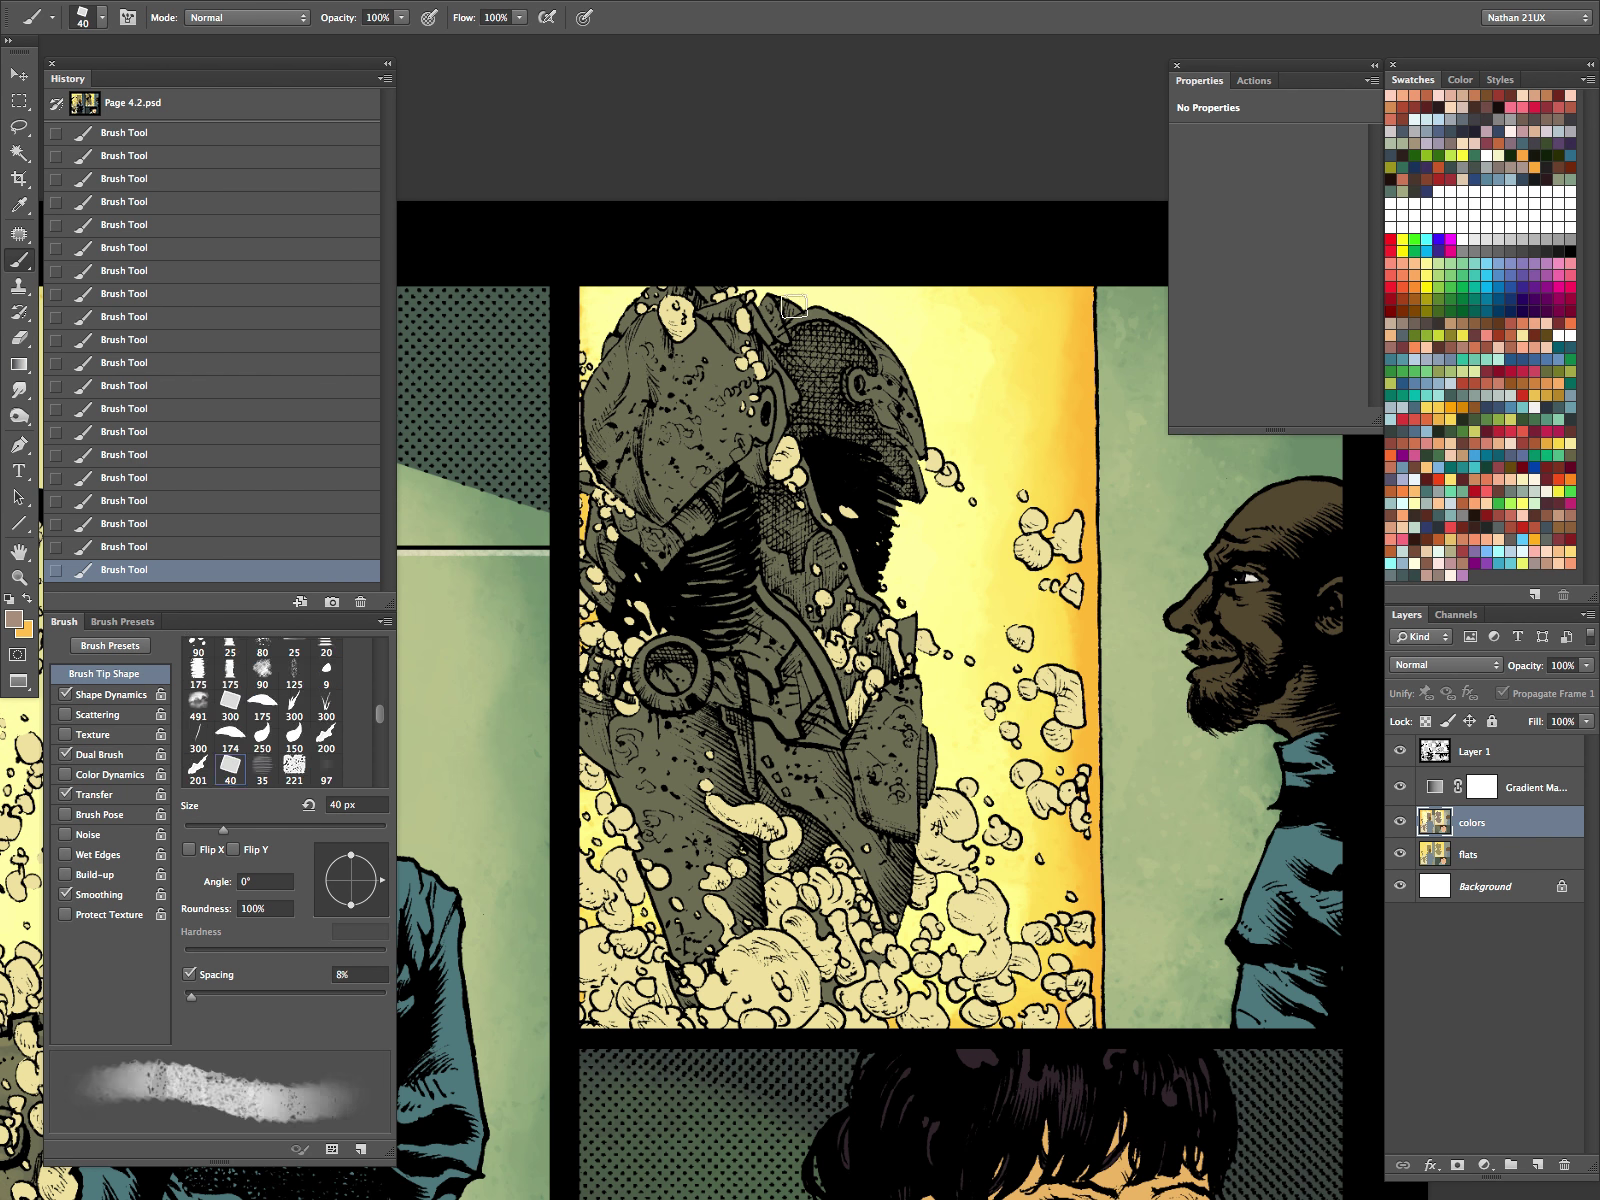
key("bracketleft")
key("bracketleft")
key("bracketleft")
key("bracketleft")
key("bracketleft")
key("bracketleft")
key("bracketleft")
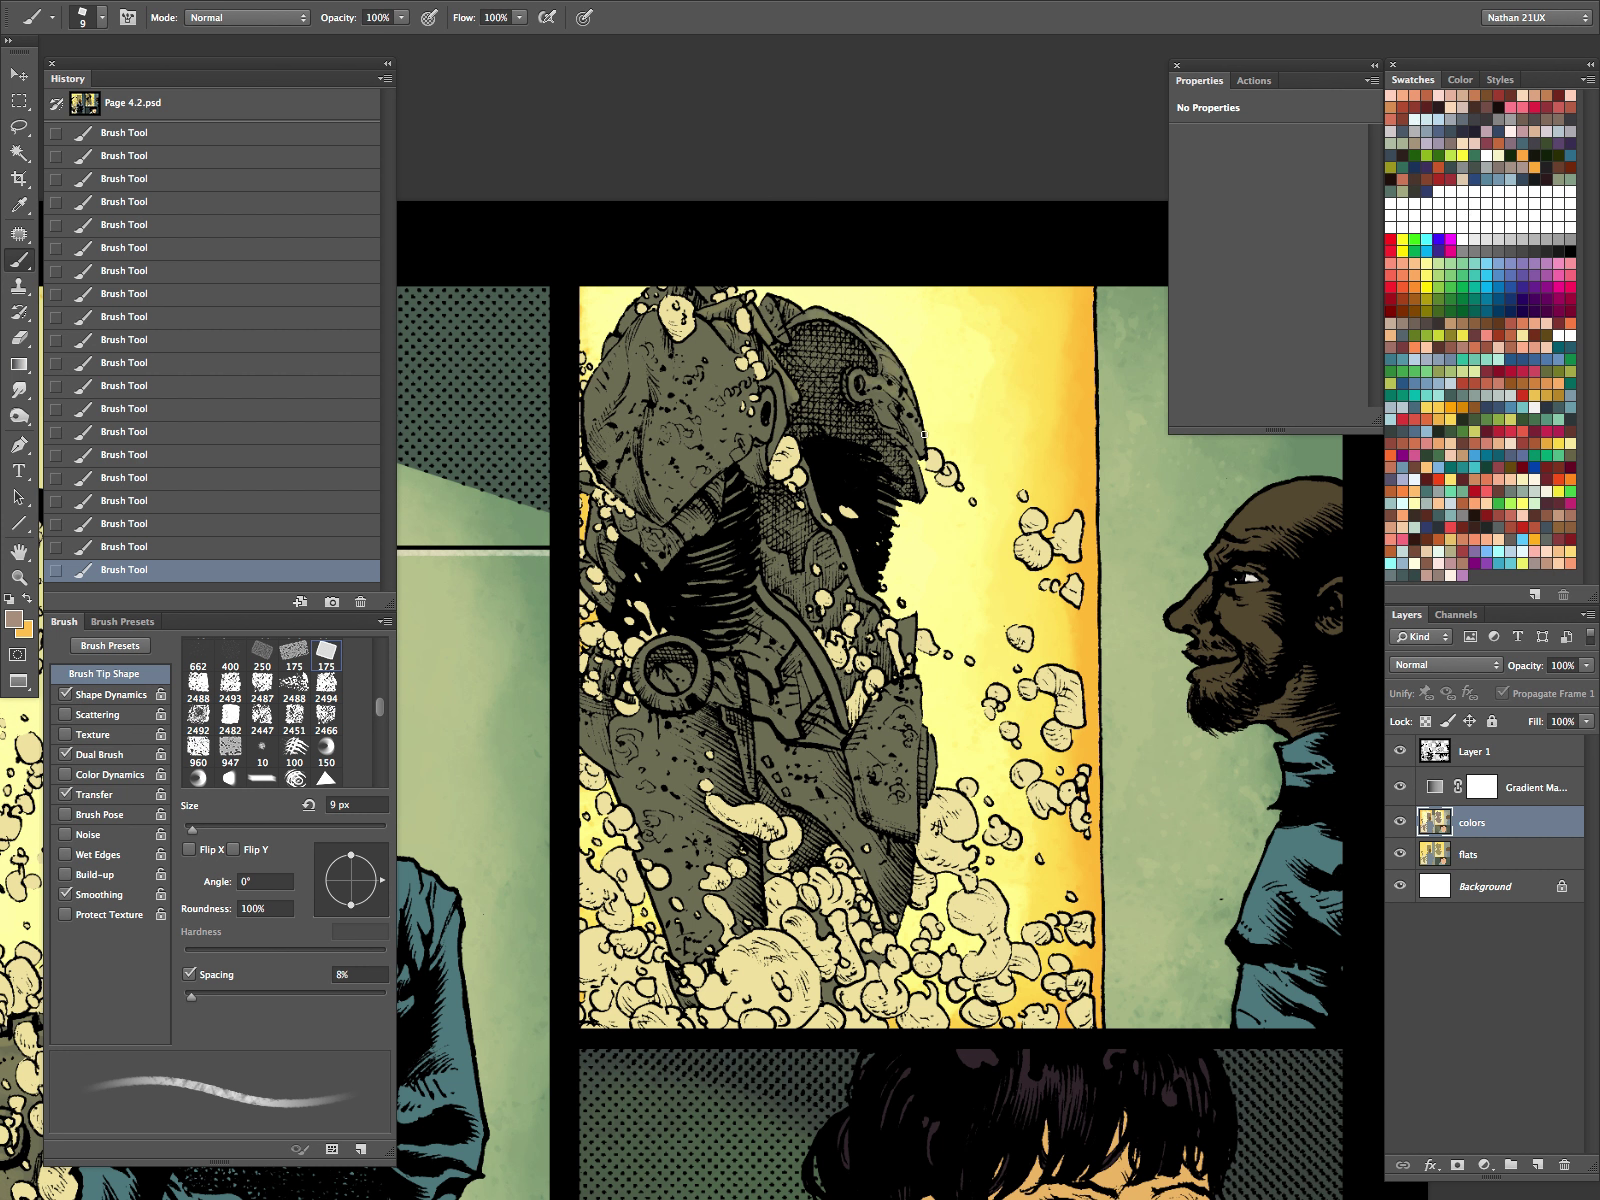
key("bracketright")
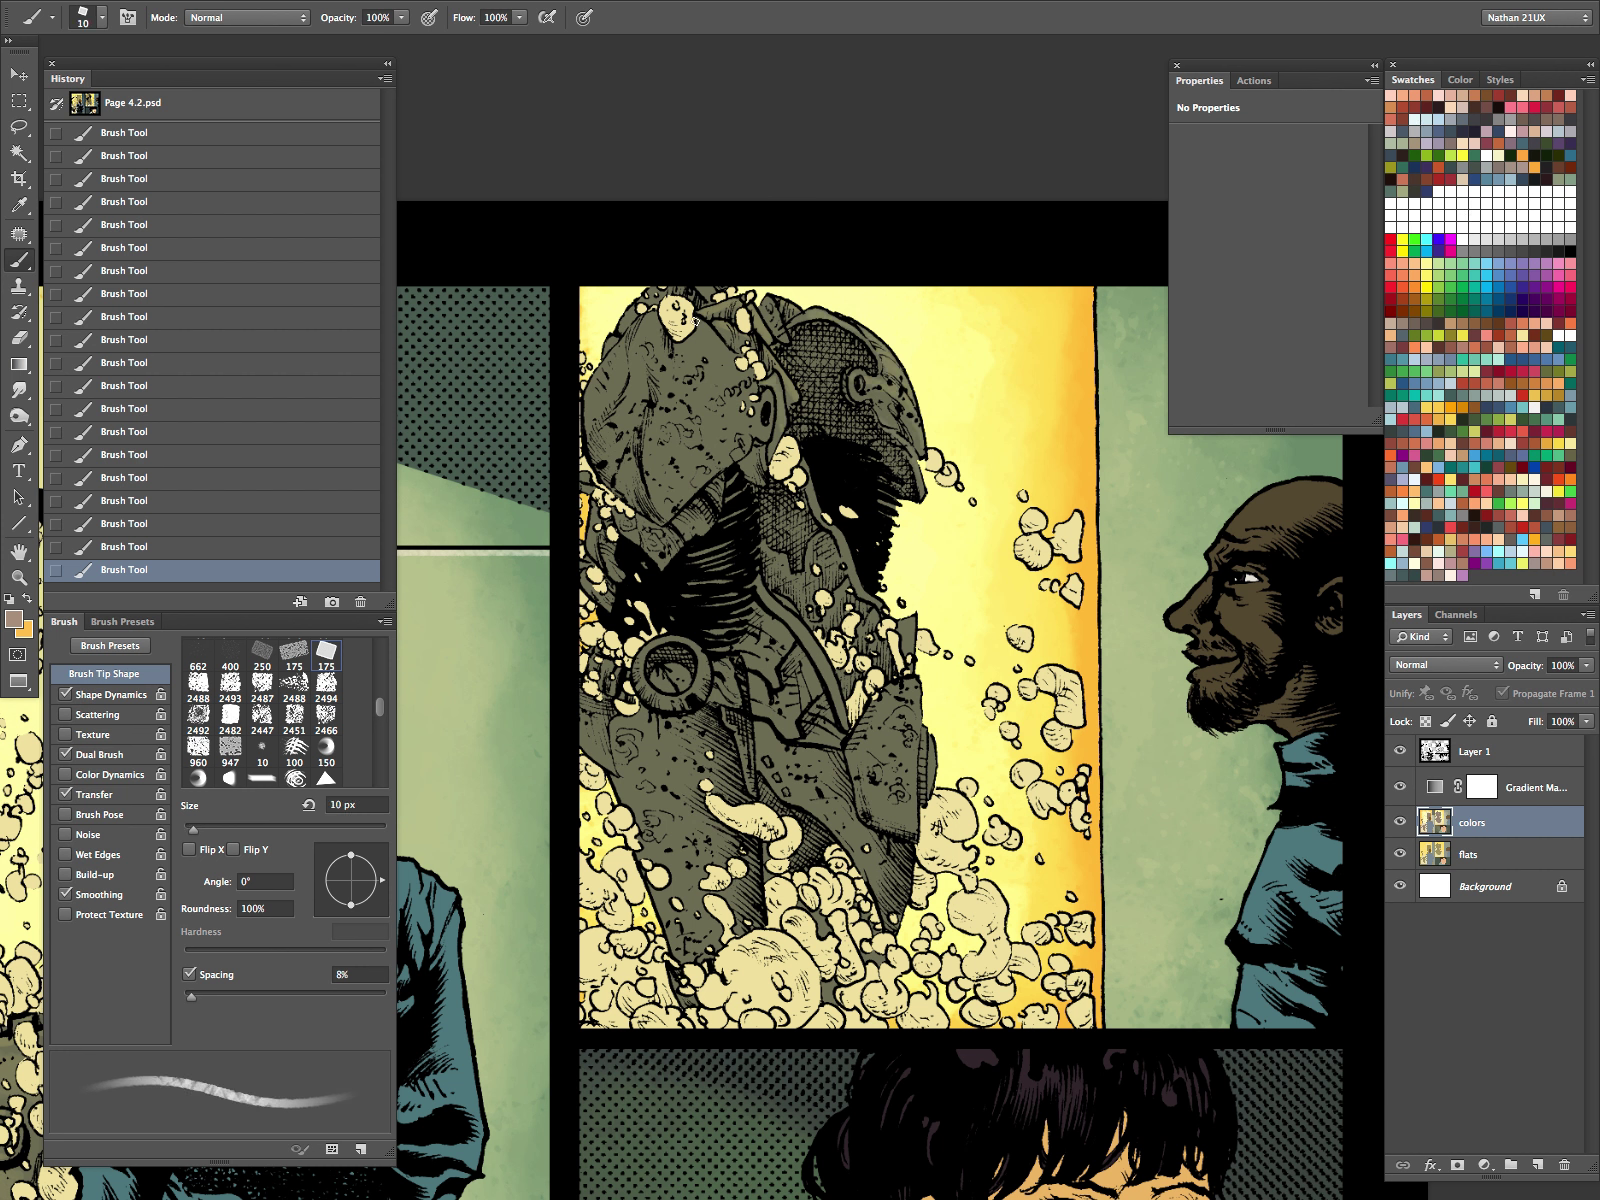
Step: Enlarge the brush to 25 and 35 px and paint lighter brown over the suit's large rounded shoulder plate
key("bracketright")
key("bracketright")
key("bracketright")
key("bracketright")
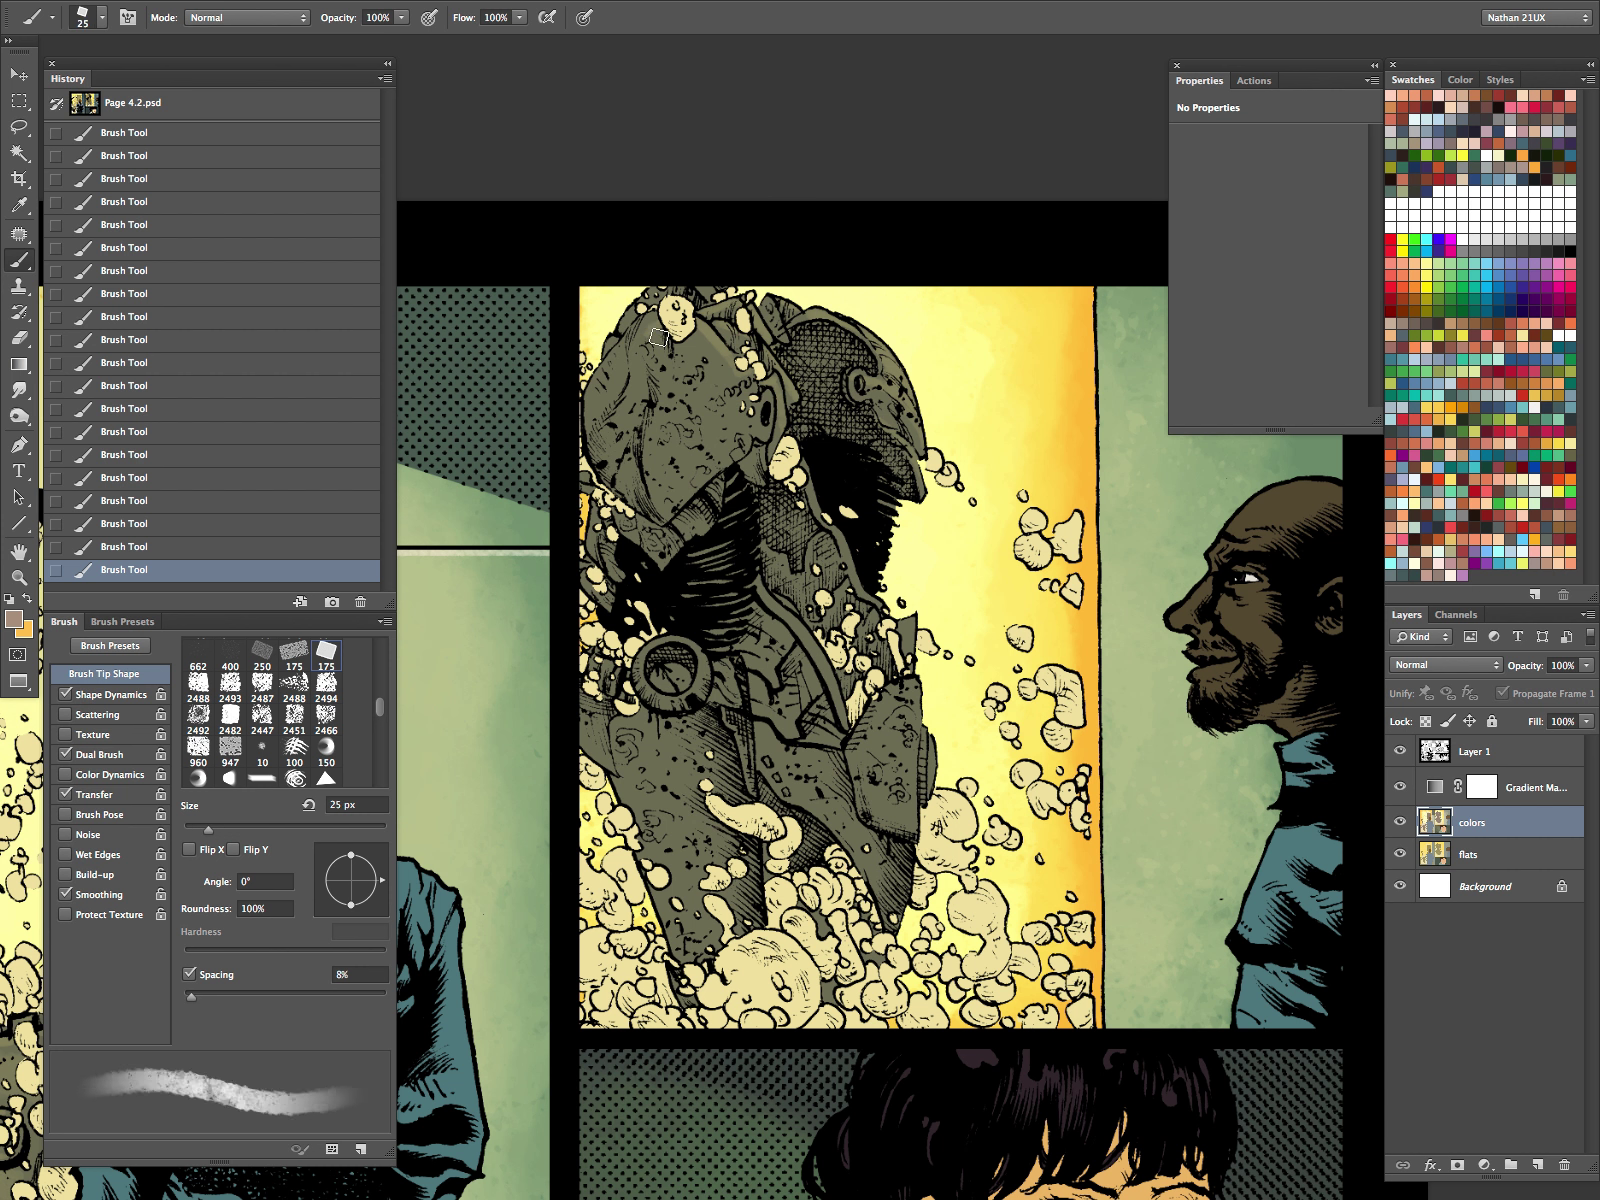
key("bracketright")
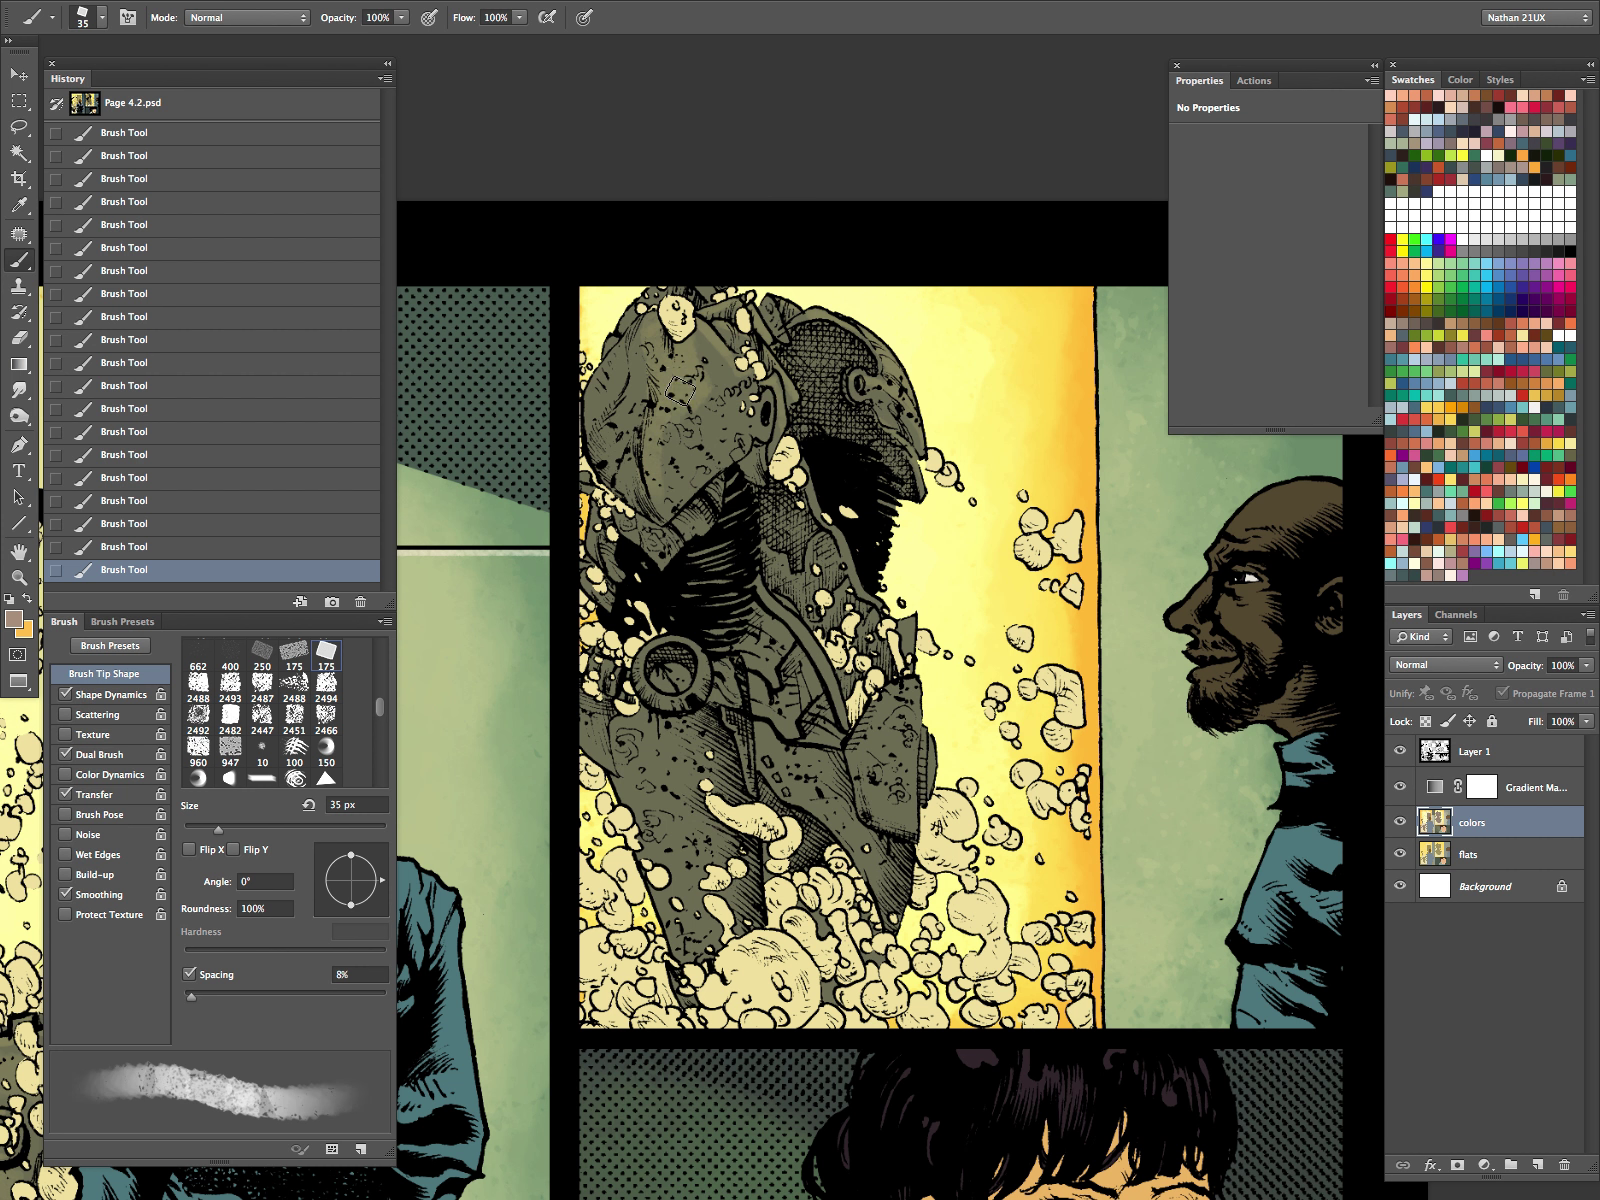
Step: Reduce the brush to 15 to 20 px and paint lighter brown on the suit's smaller upper parts and waist
key("bracketleft")
key("bracketleft")
key("bracketleft")
key("bracketleft")
key("bracketleft")
key("bracketleft")
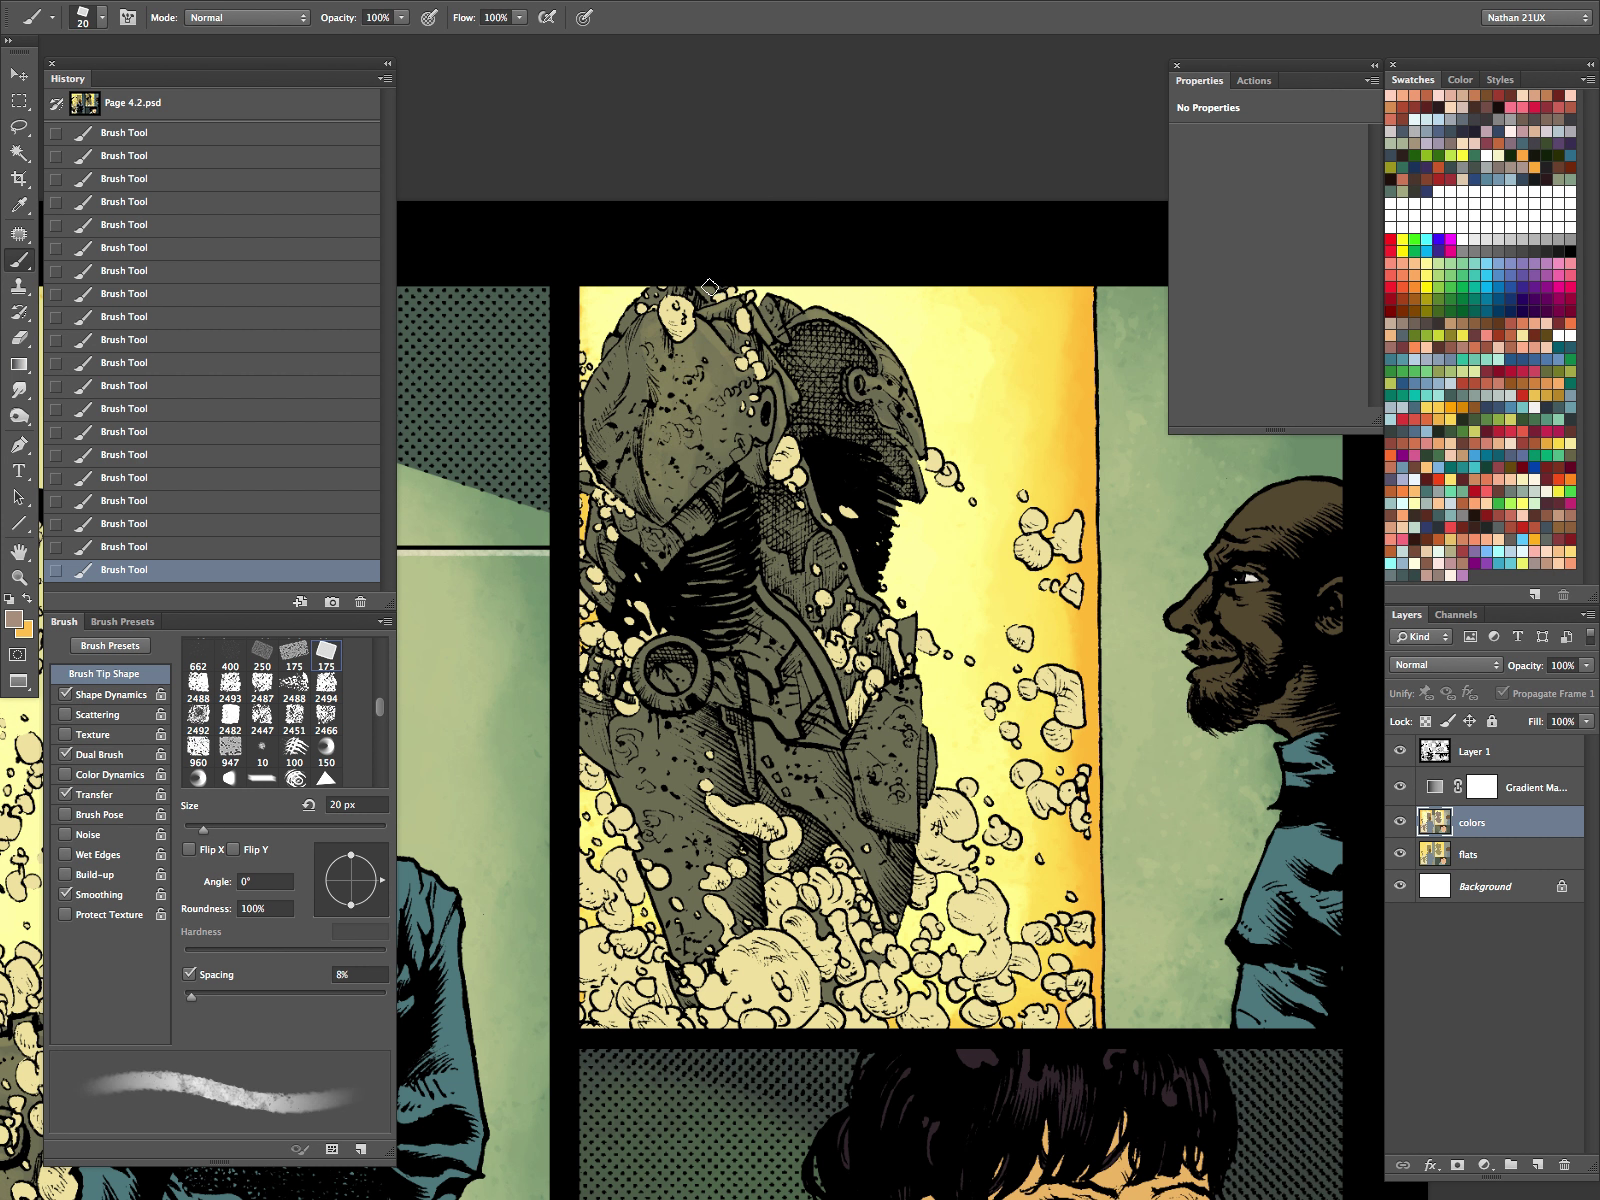
key("bracketright")
key("bracketright")
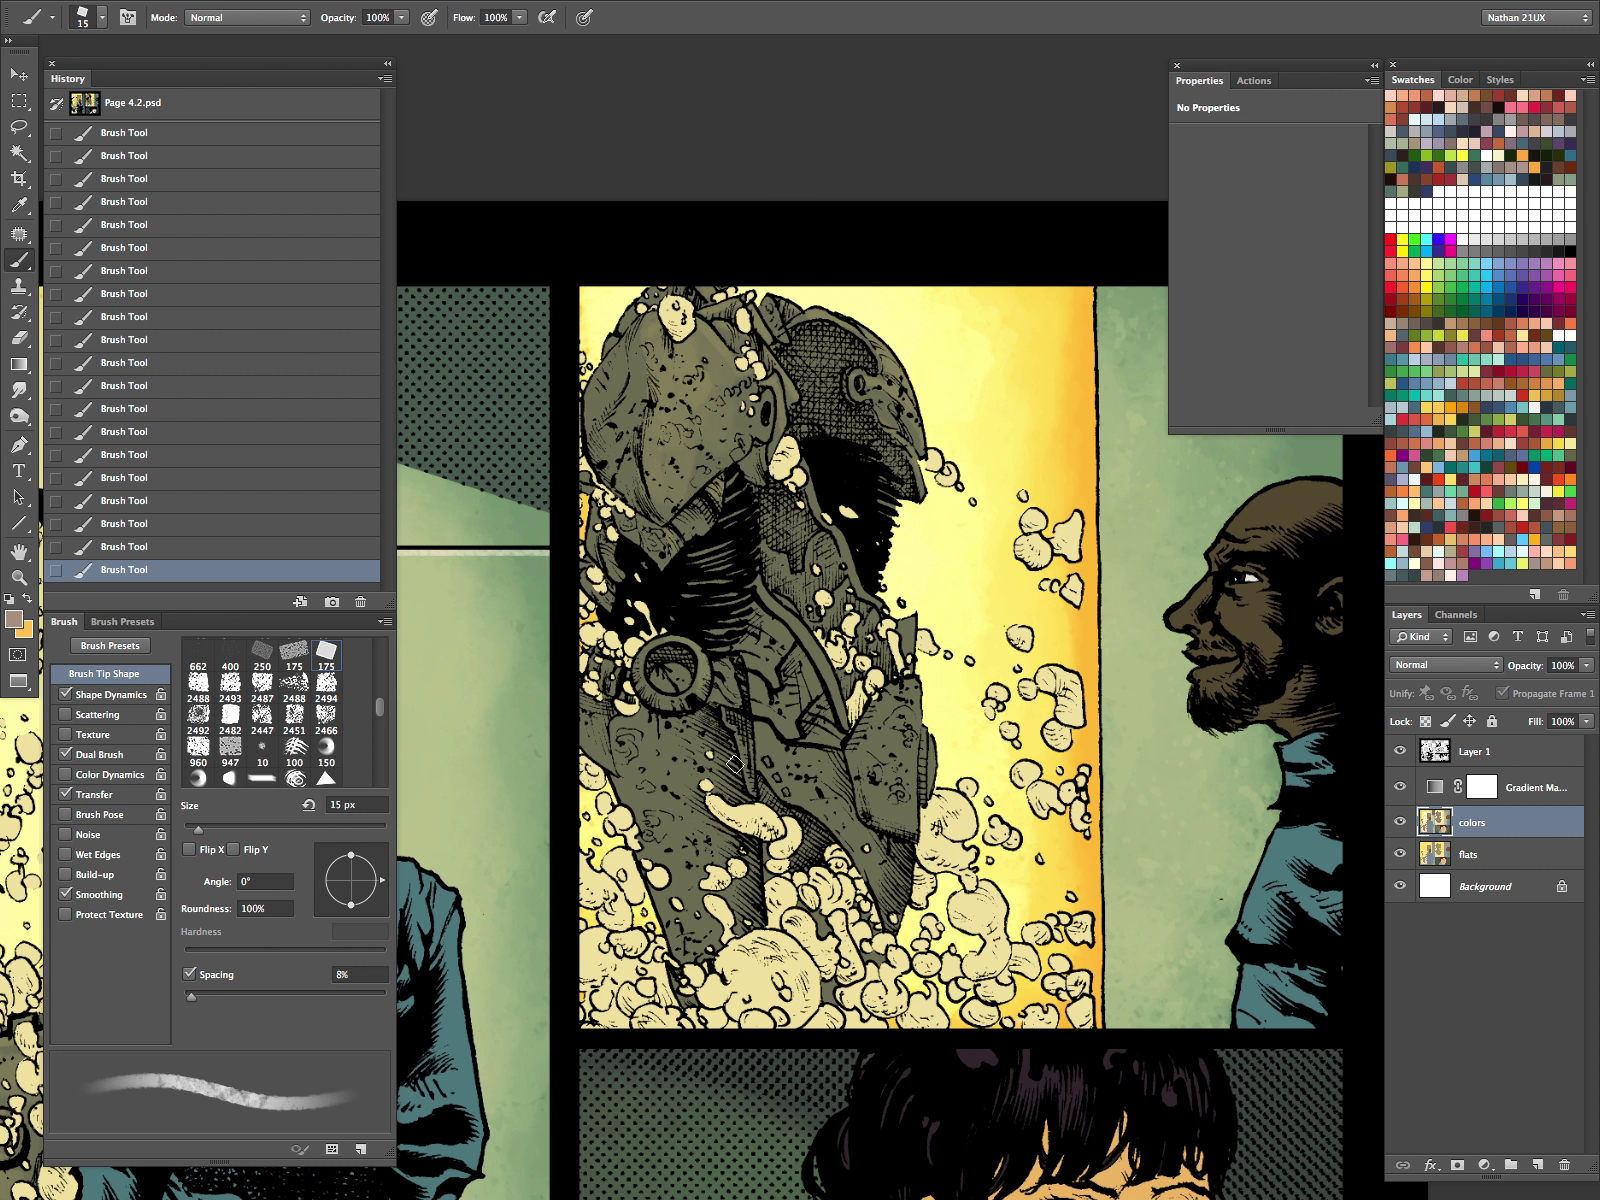
Step: Enlarge the brush beyond 40 px and paint lighter brown down the suit's thigh below the round joint
key("bracketright")
key("bracketright")
key("bracketright")
key("bracketright")
key("bracketright")
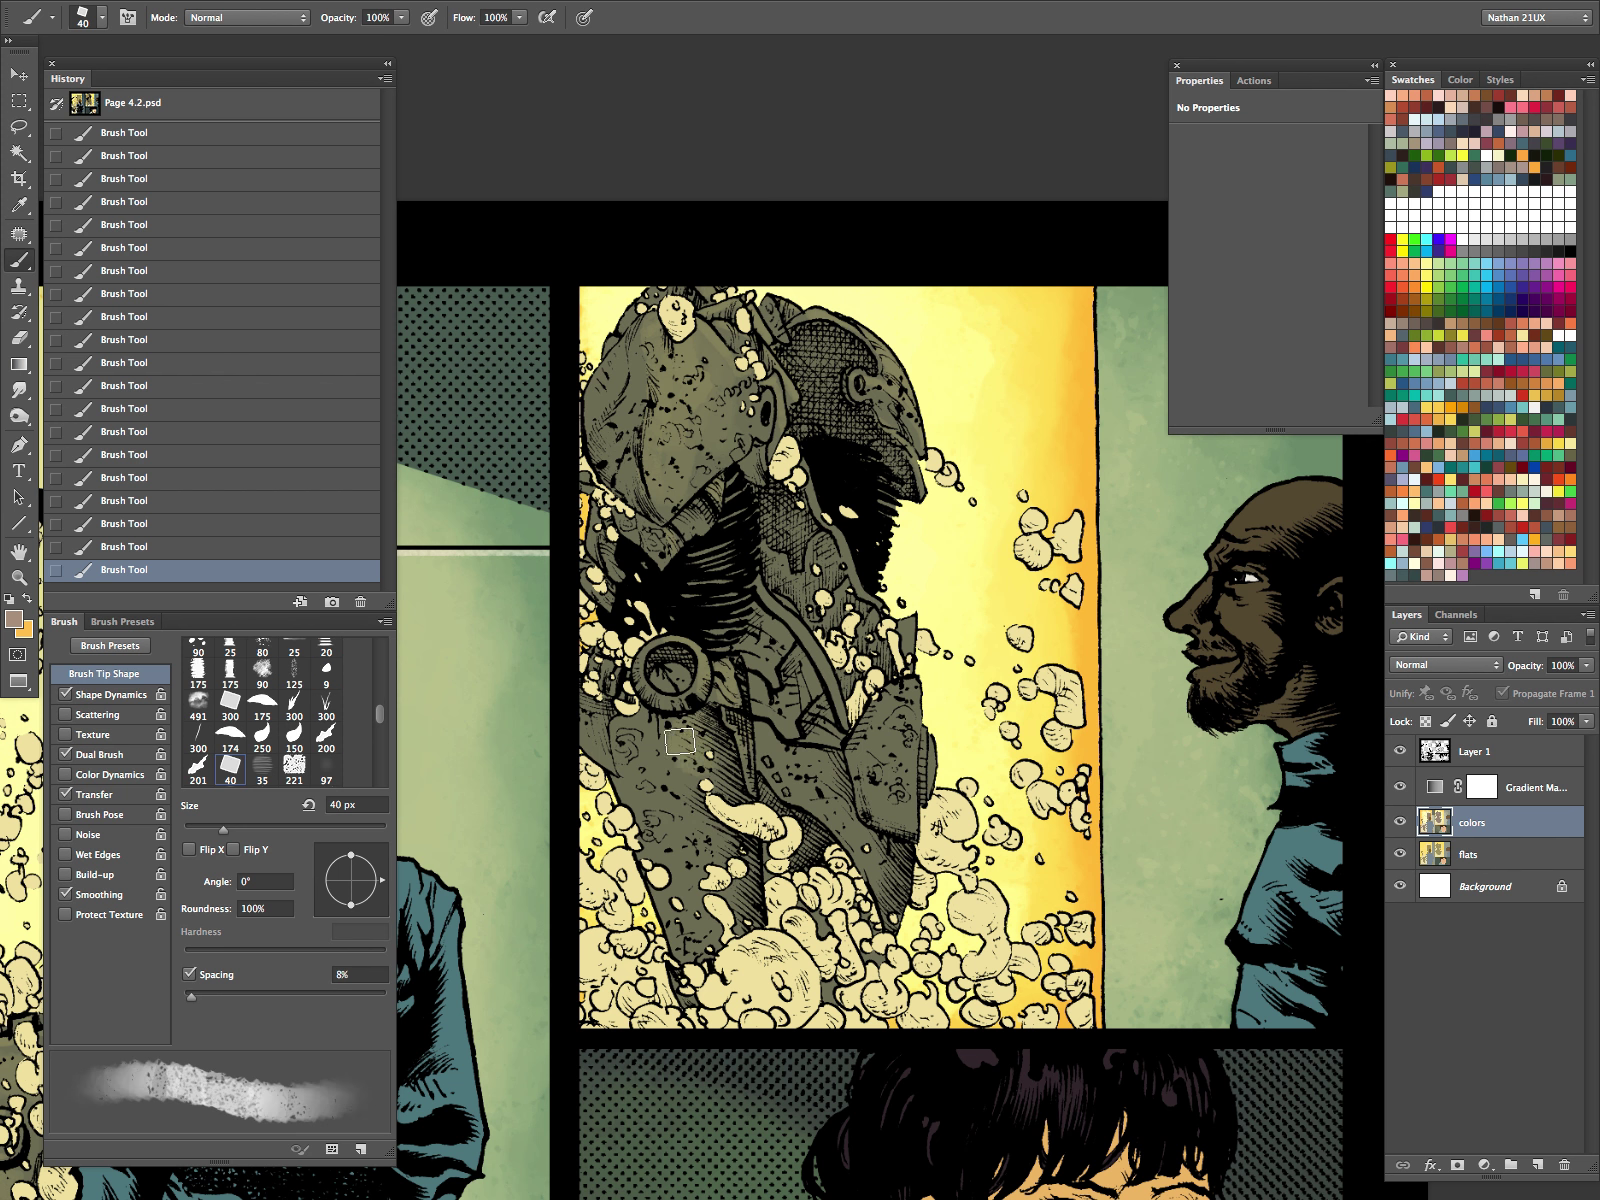
key("bracketright")
key("bracketright")
mouse_move(656, 752)
left_mouse_down()
mouse_move(696, 795)
mouse_move(686, 850)
left_mouse_up()
Step: Paint fine lighter brown highlights on the suit's waist strap and outer hip edge with a 7 to 10 px brush
key("bracketleft")
key("bracketleft")
key("bracketleft")
key("bracketleft")
key("bracketleft")
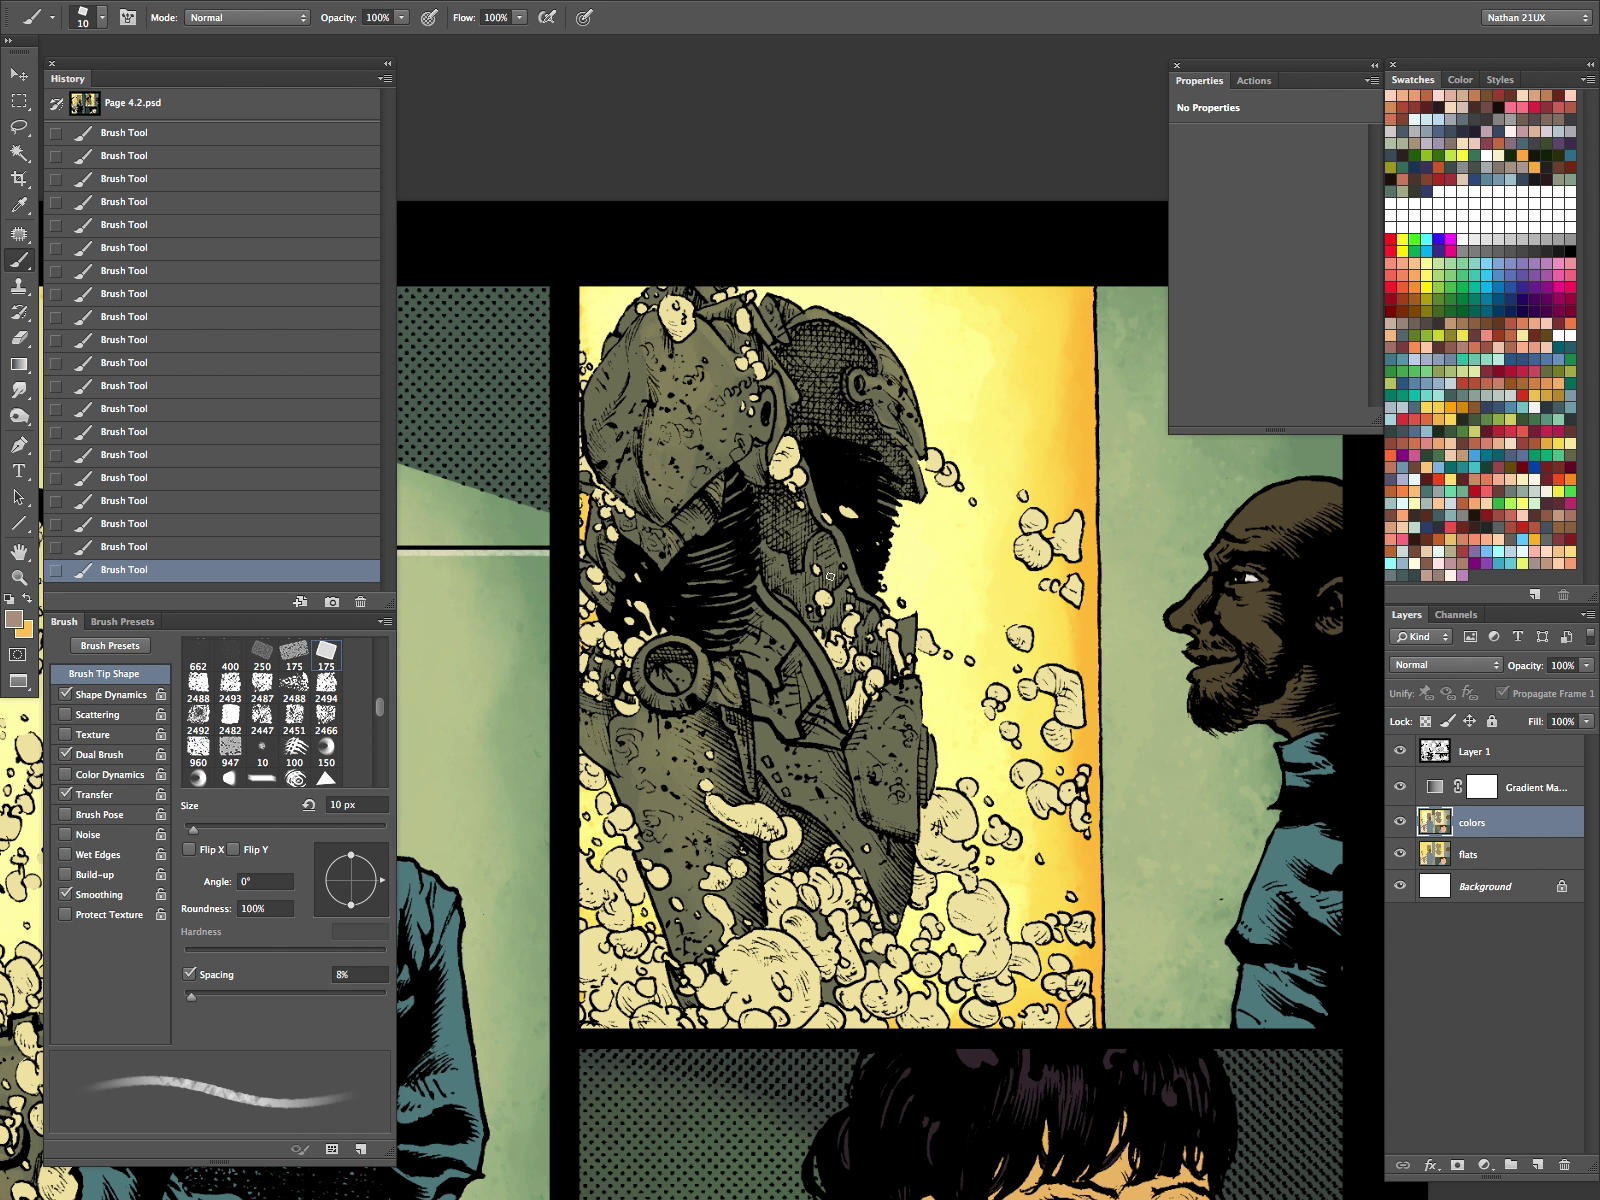
key("bracketleft")
key("bracketleft")
key("bracketleft")
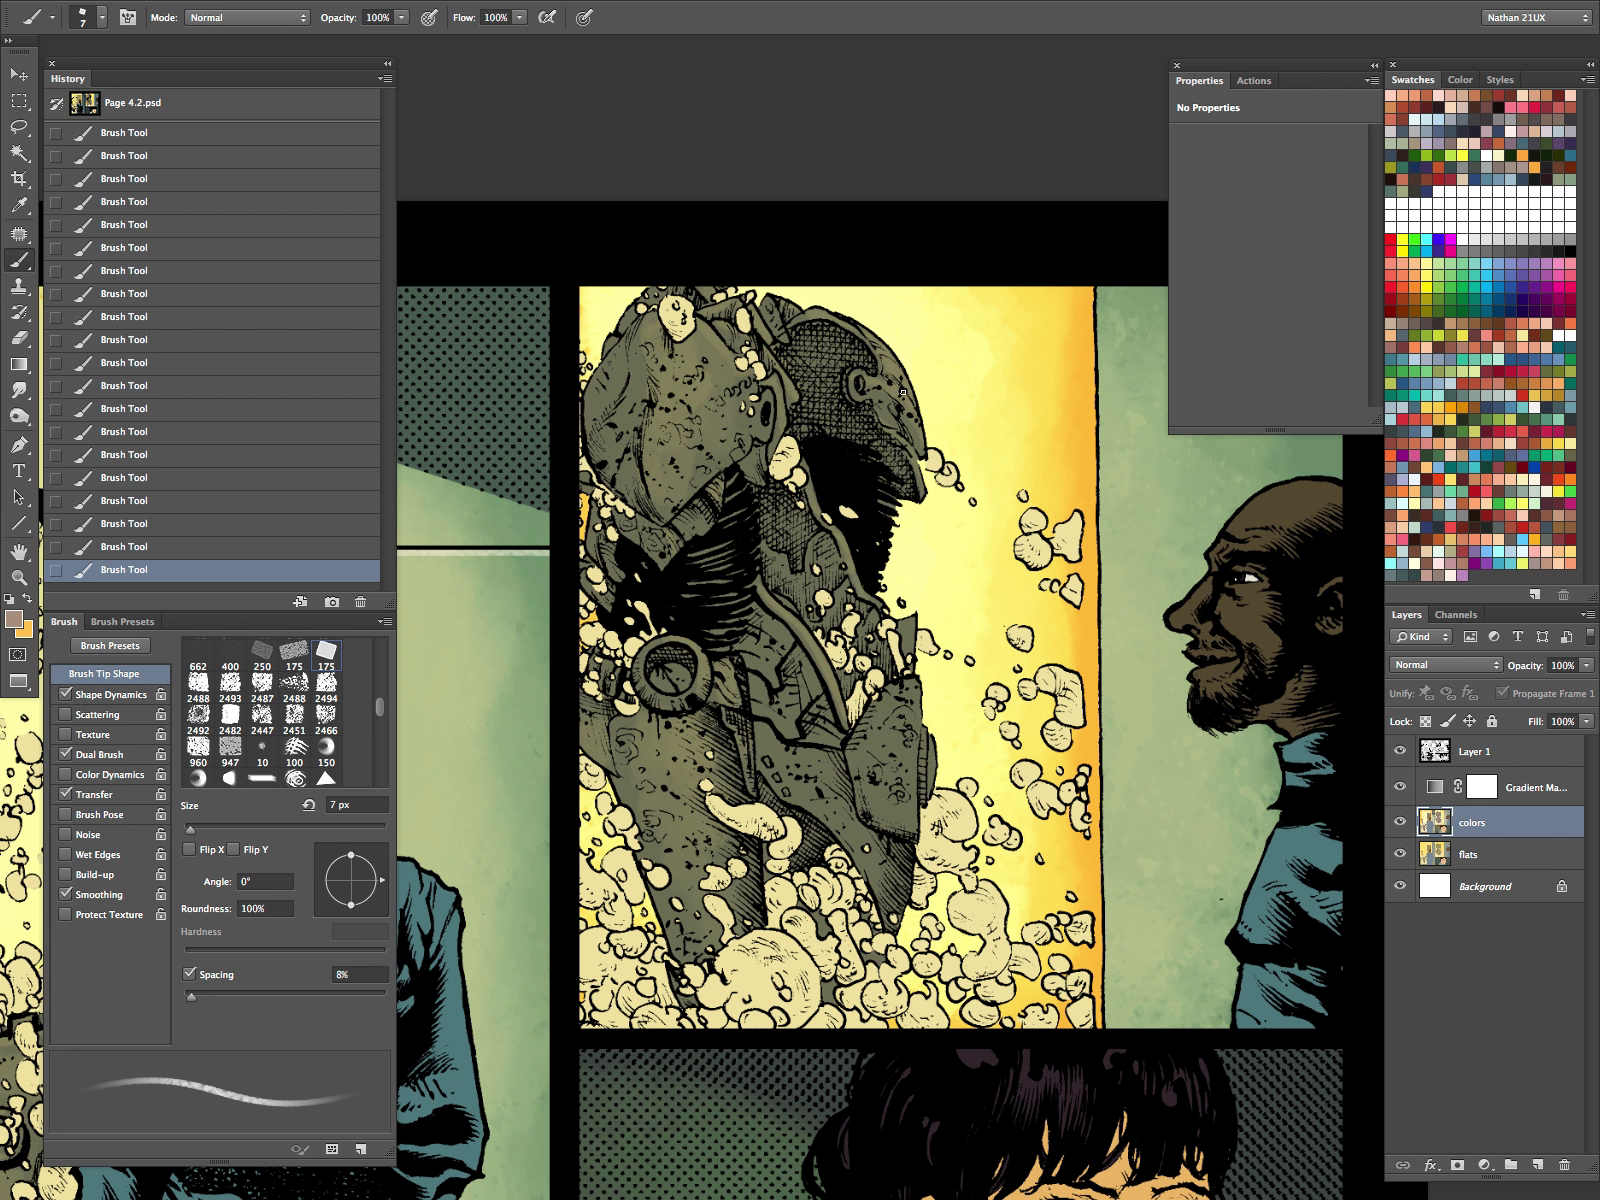
key("bracketright")
left_click_drag(914, 617, 913, 661)
Step: Paint lighter brown over the suit's hip plate with a 30 px brush and refine it at 15 px
key("bracketright")
key("bracketright")
key("bracketright")
key("bracketright")
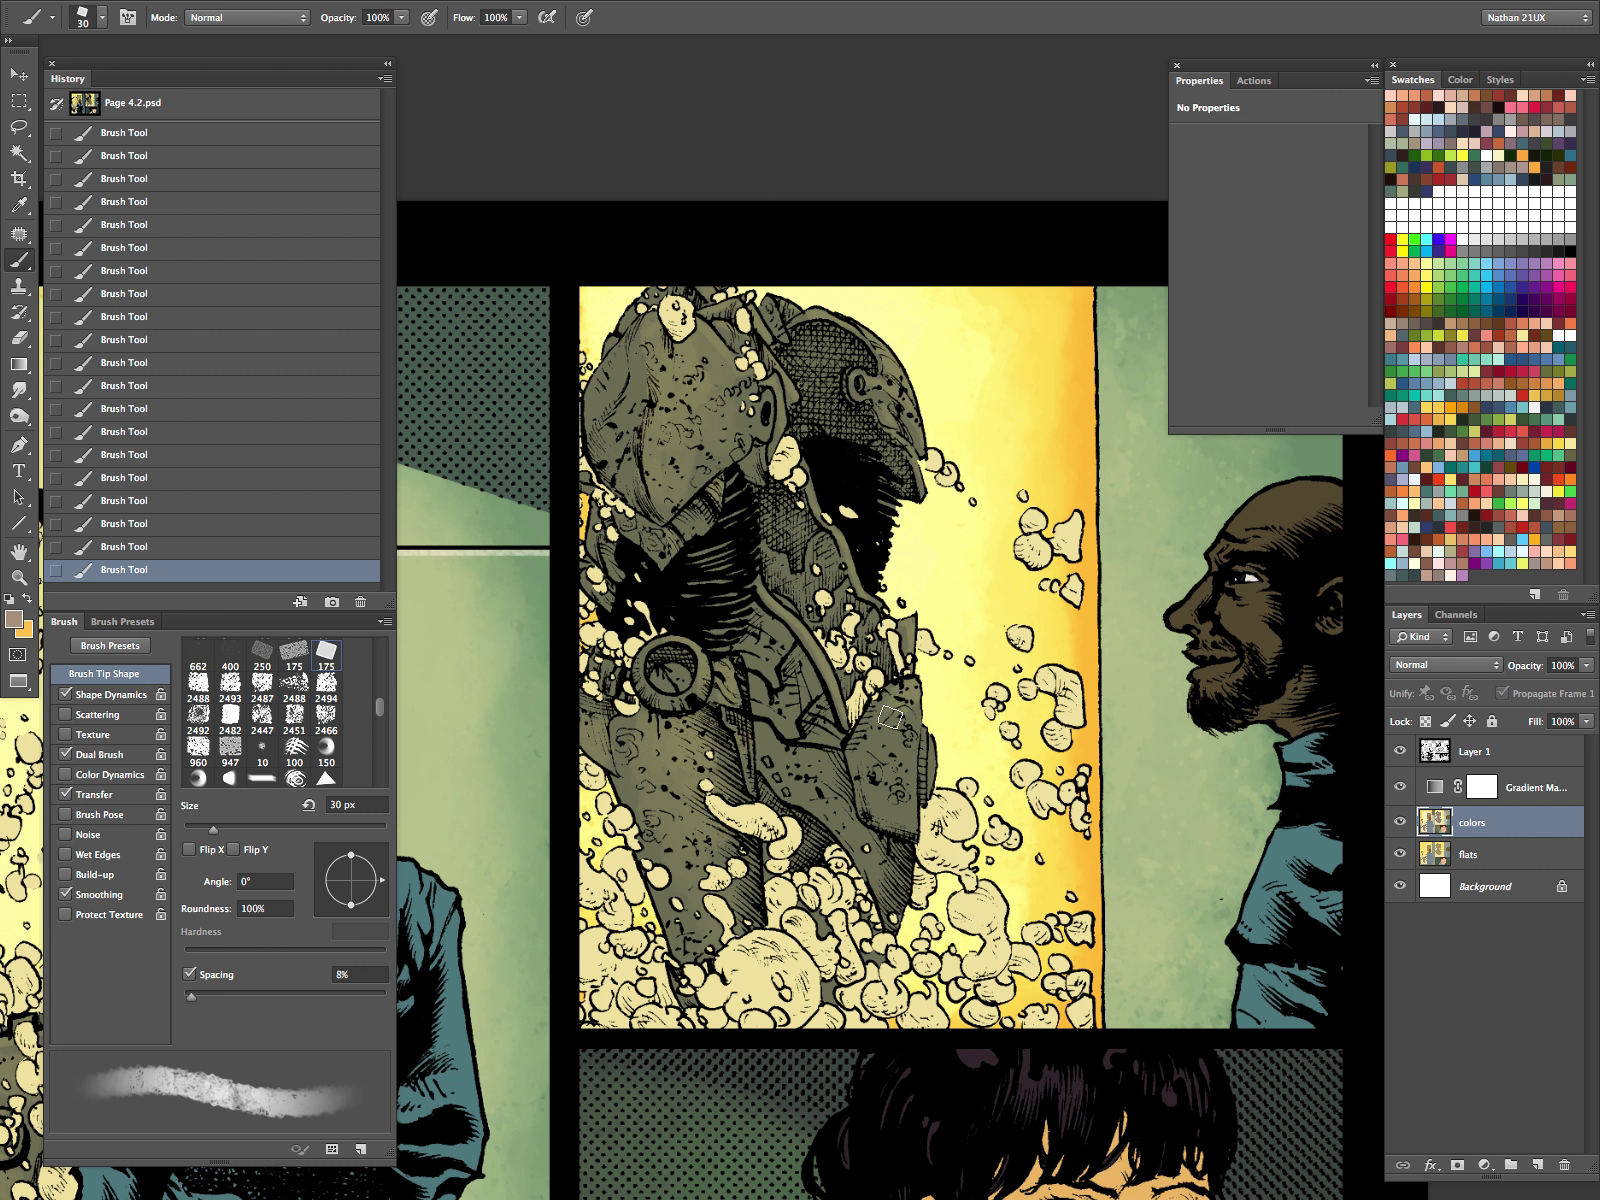
key("bracketleft")
key("bracketleft")
key("bracketleft")
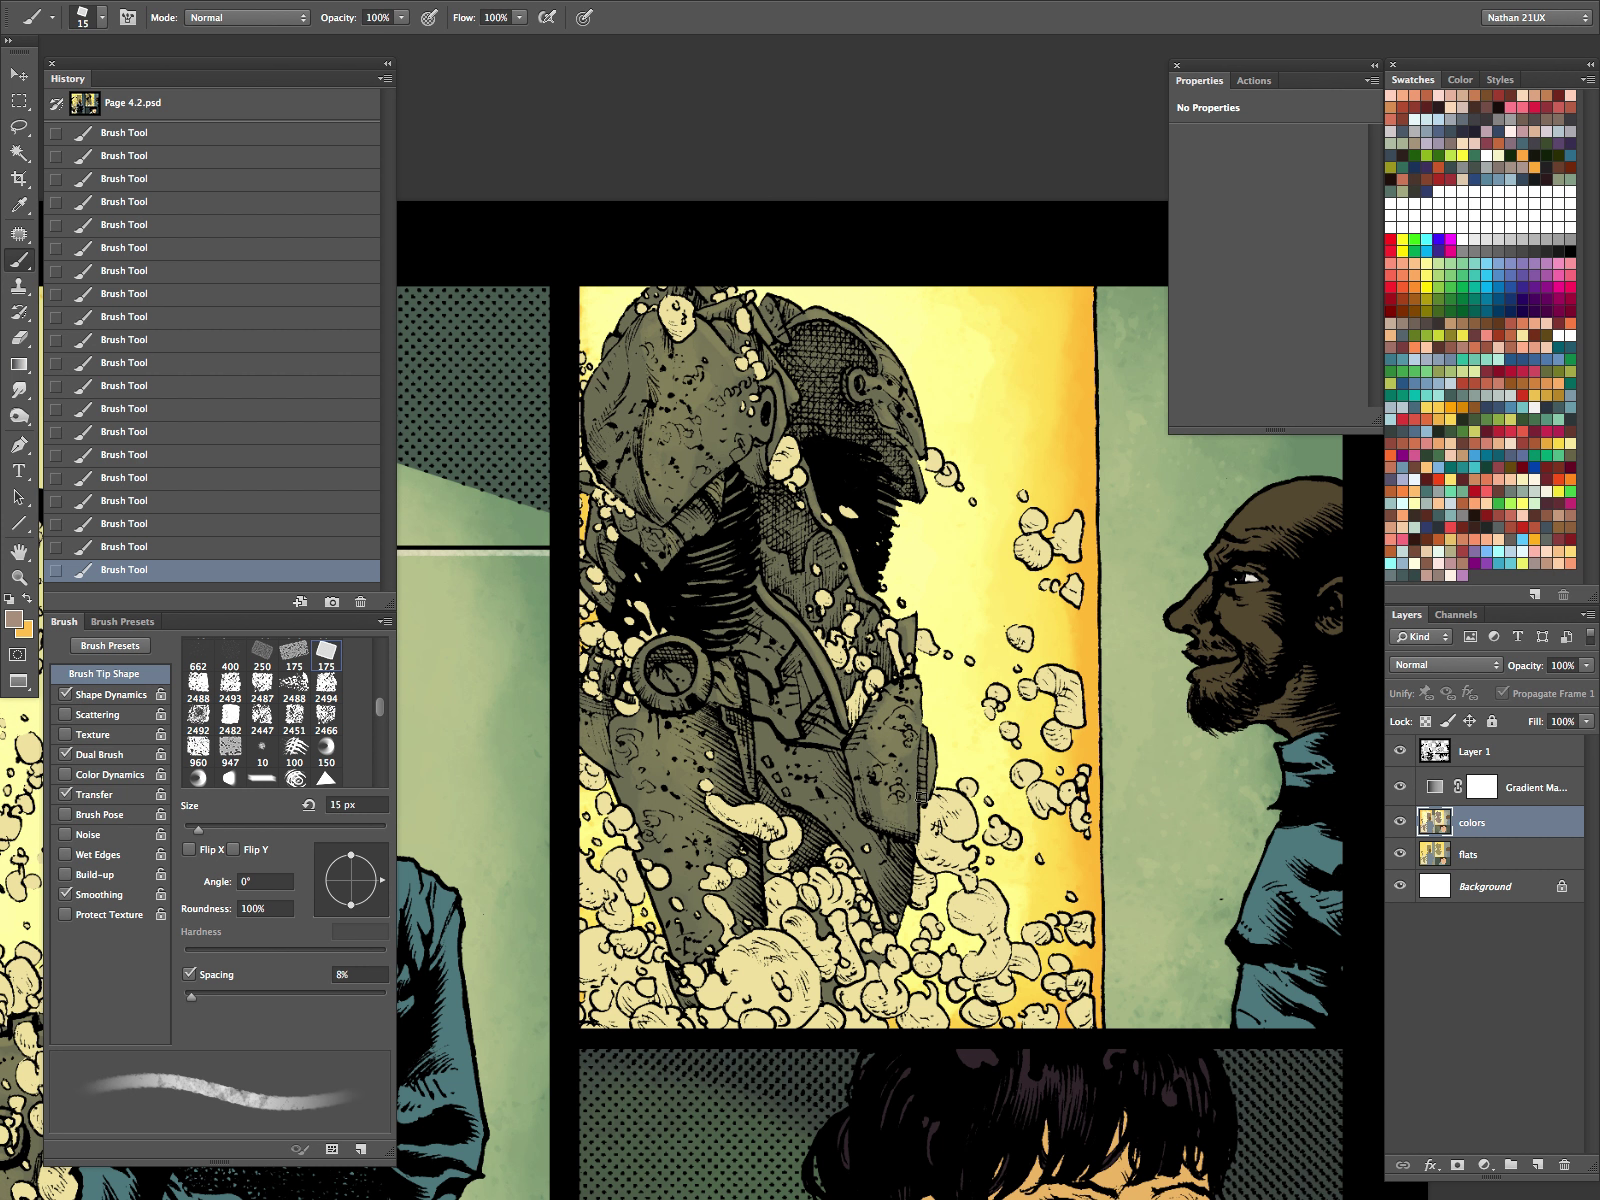
Step: Add 9 px highlights along the suit's leg edges and paint its lower leg lighter brown with a 25 px brush
key("bracketleft")
key("bracketleft")
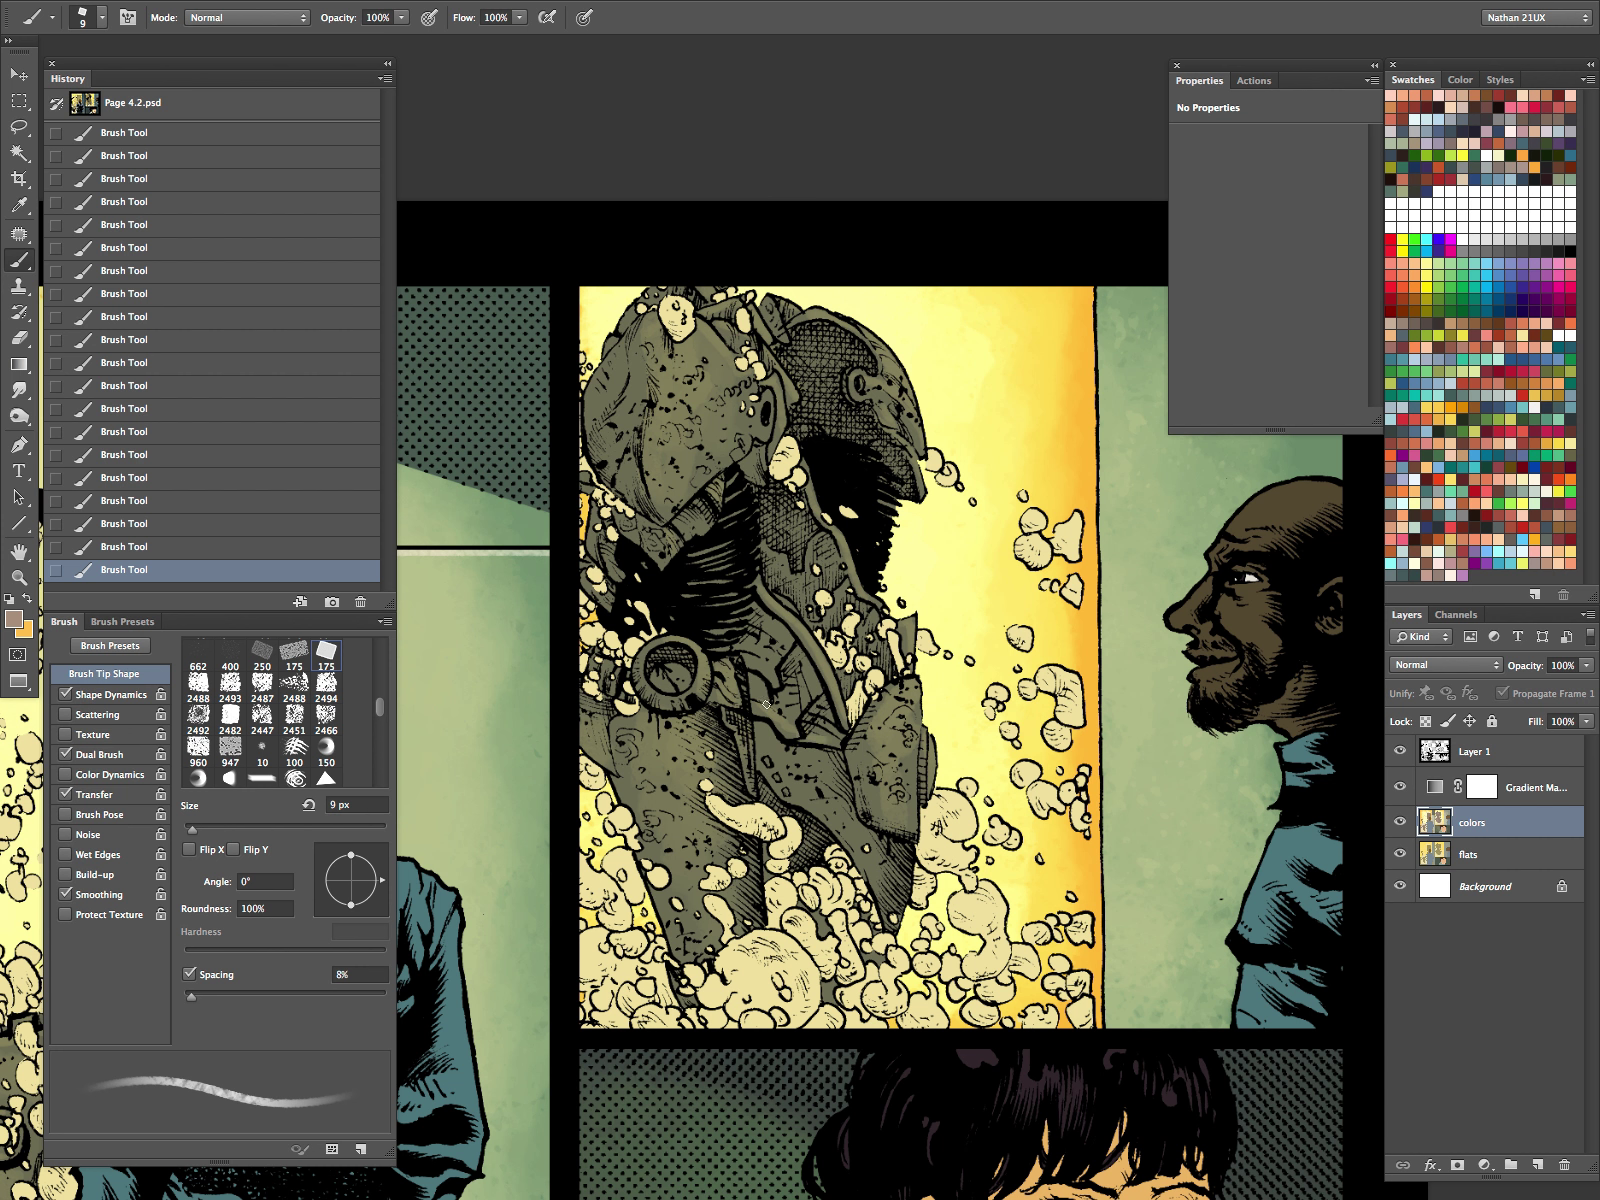
key("bracketright")
key("bracketright")
key("bracketright")
key("bracketright")
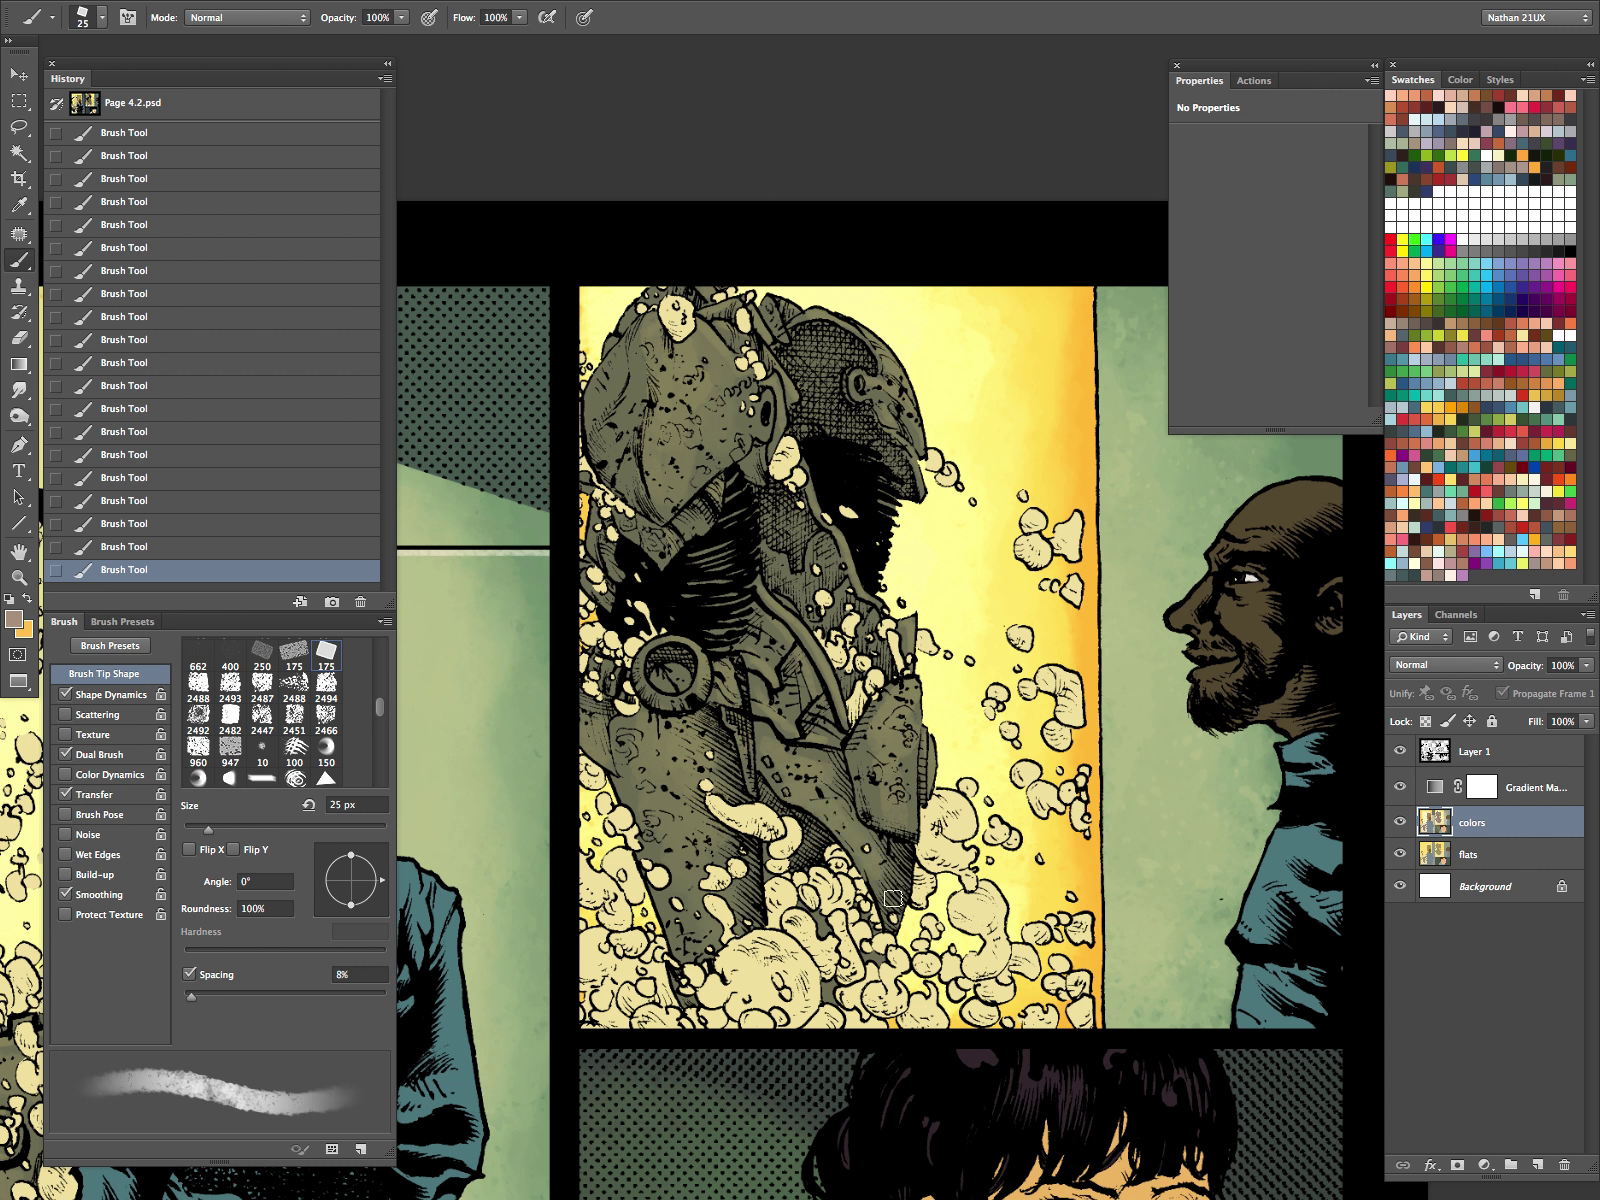
key("bracketright")
key("bracketleft")
key("bracketleft")
key("bracketleft")
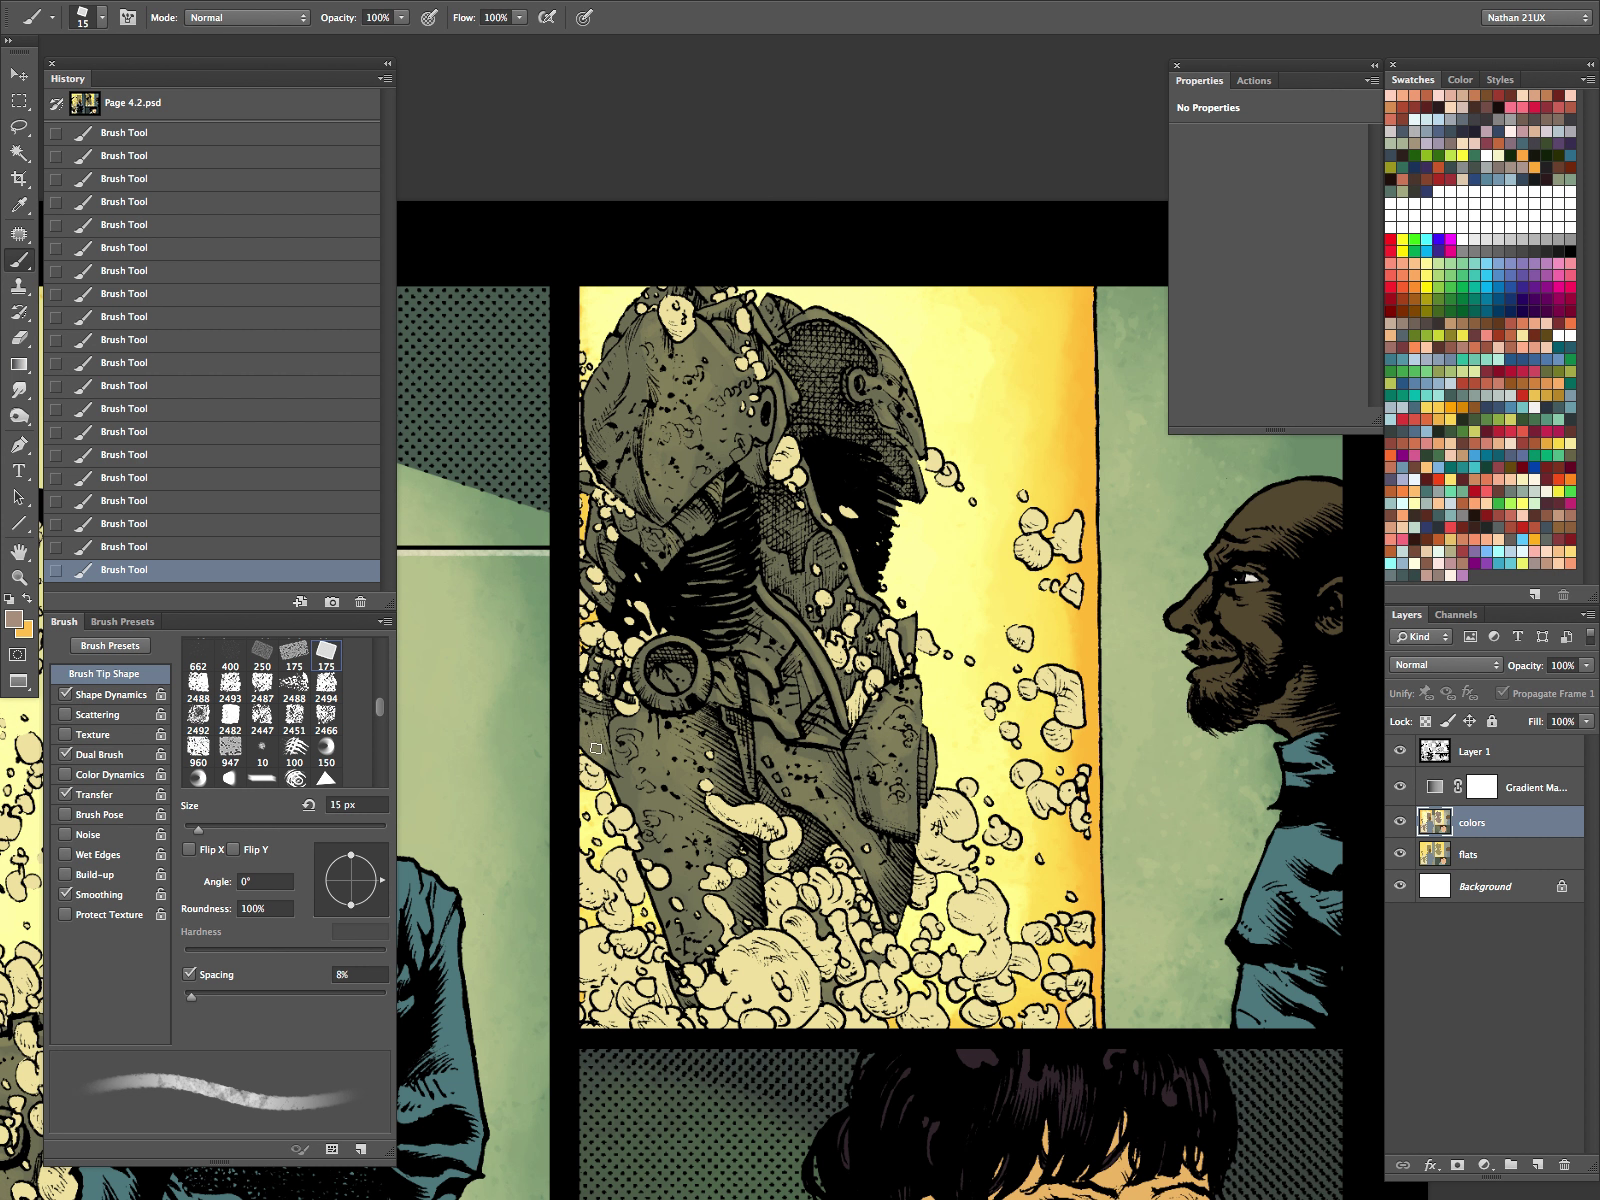
Step: Touch up the small plates beside the suit's waist and at its top with a 9 to 15 px brush
key("bracketleft")
key("bracketleft")
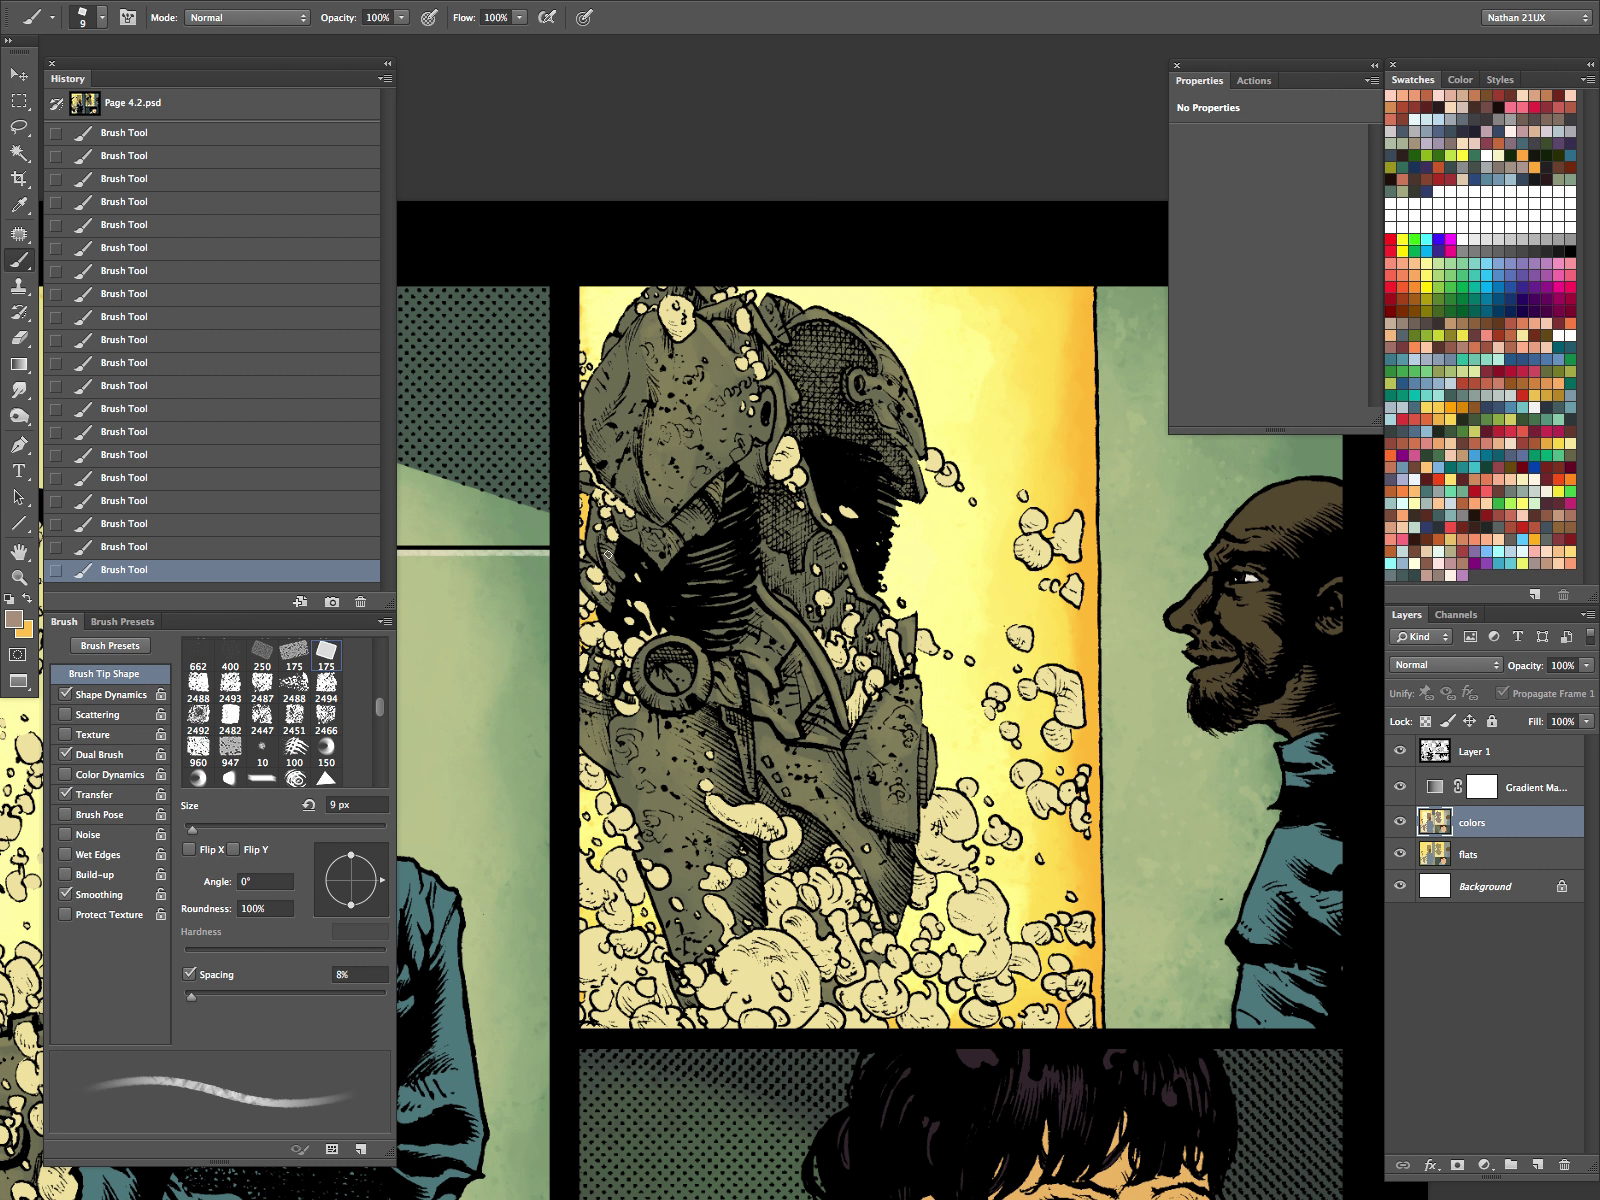
left_click_drag(627, 531, 658, 560)
key("bracketright")
key("bracketright")
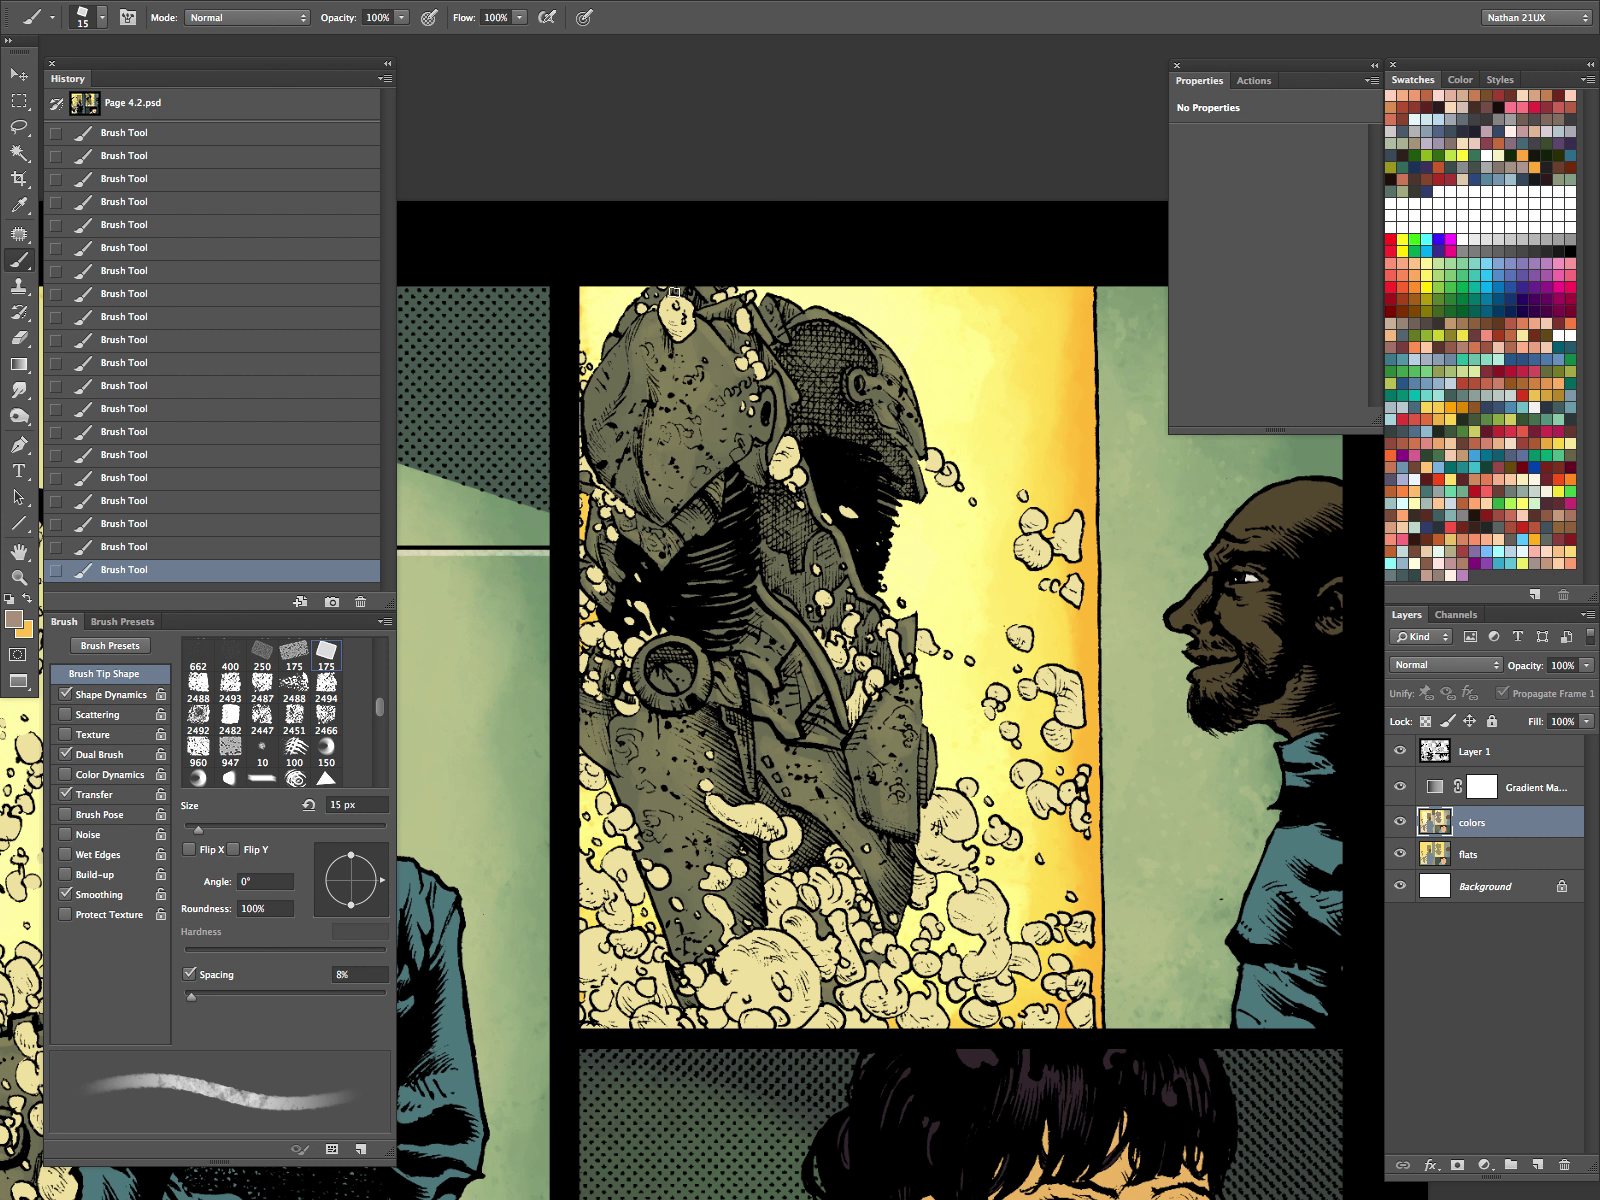
Step: Clear the selection on page 4.2, make the flats layer active, and return to the windowed view of all four pages
key("z")
left_click_drag(1055, 795, 1008, 890)
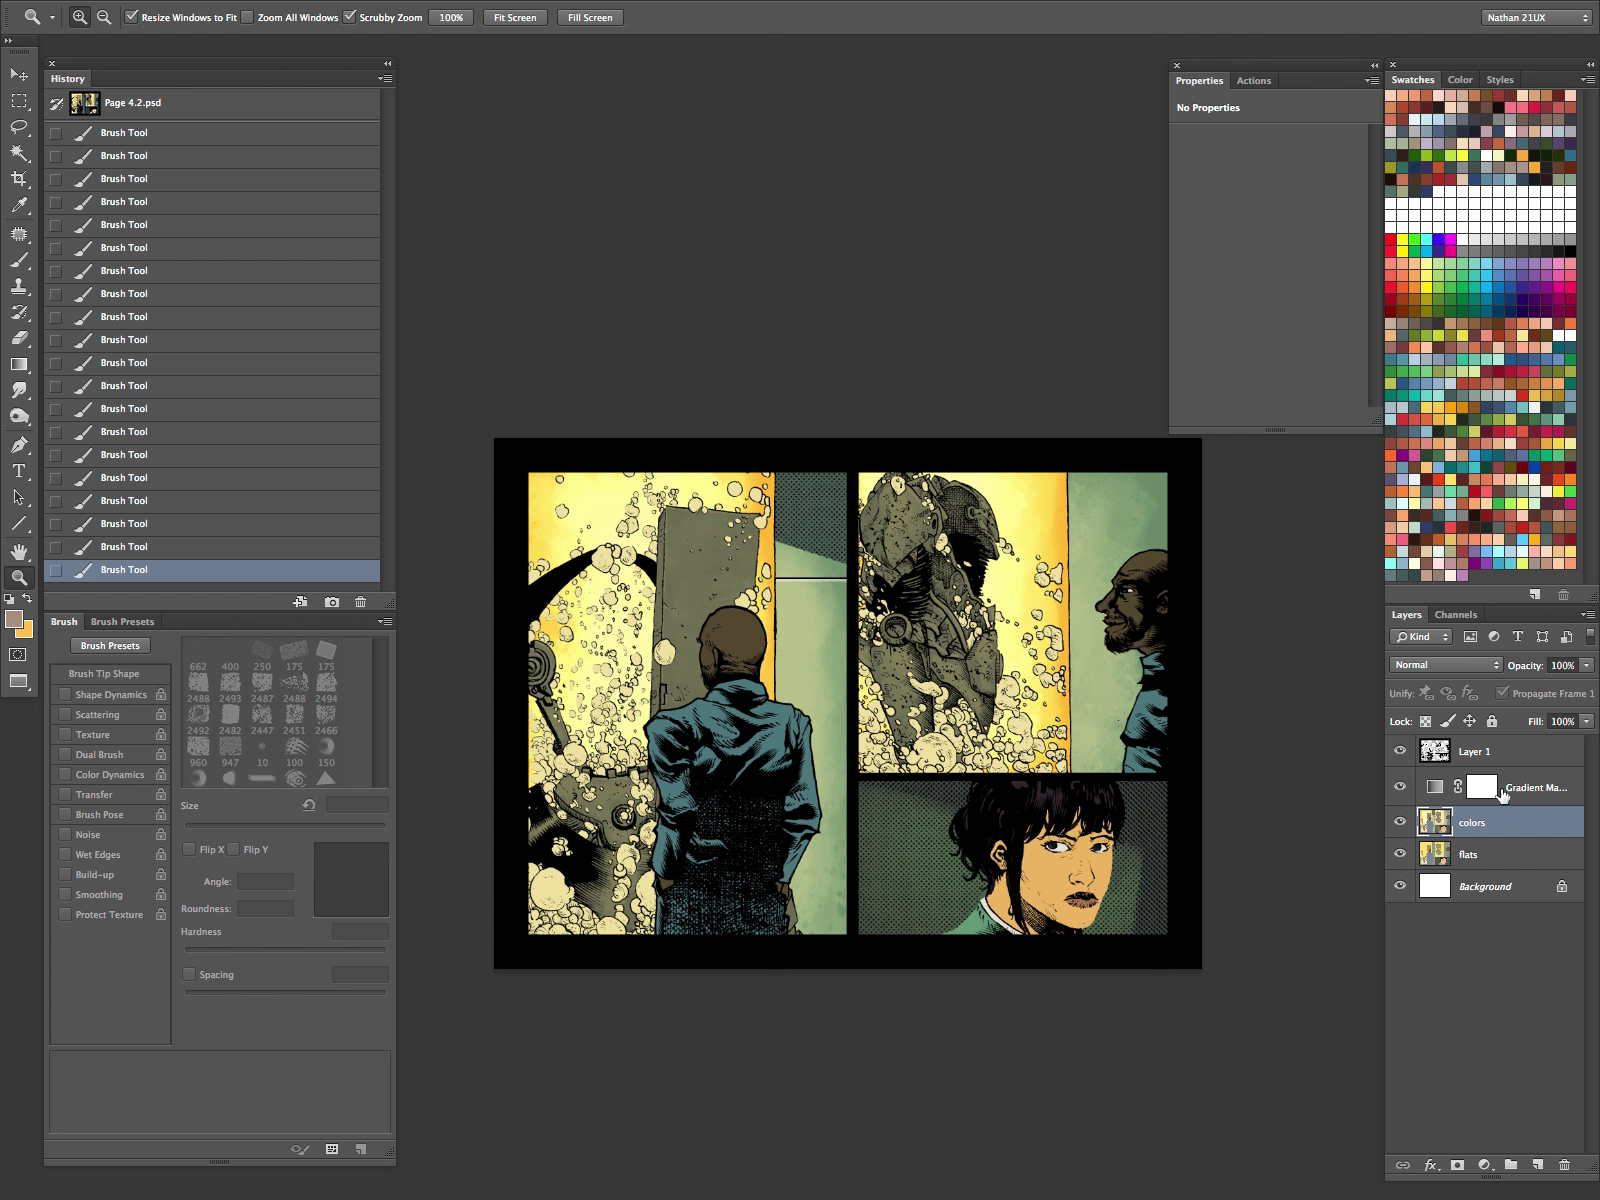
key("ctrl+d")
left_click(1467, 862)
key("f")
key("f")
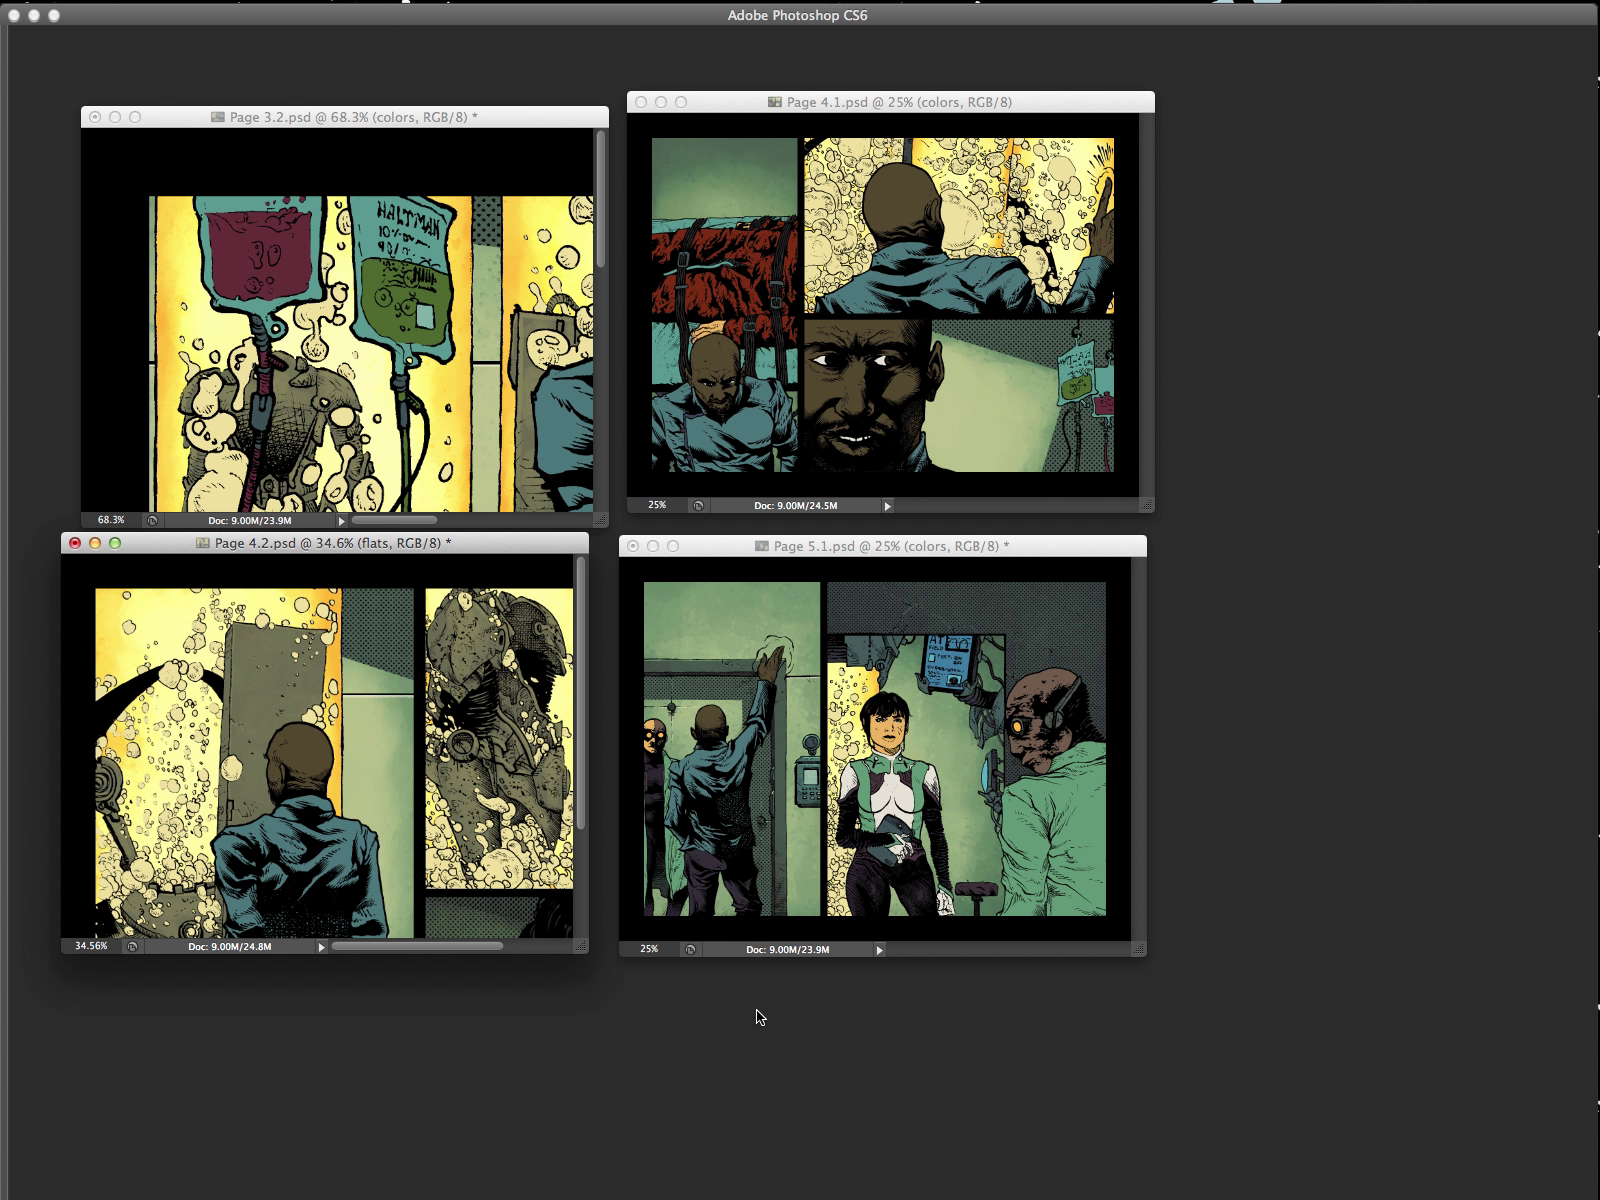
Step: Bring up page 3.2 in full screen, make its flats layer active, and select the tank bubbles with the Magic Wand at tolerance 3
left_click(520, 118)
key("f")
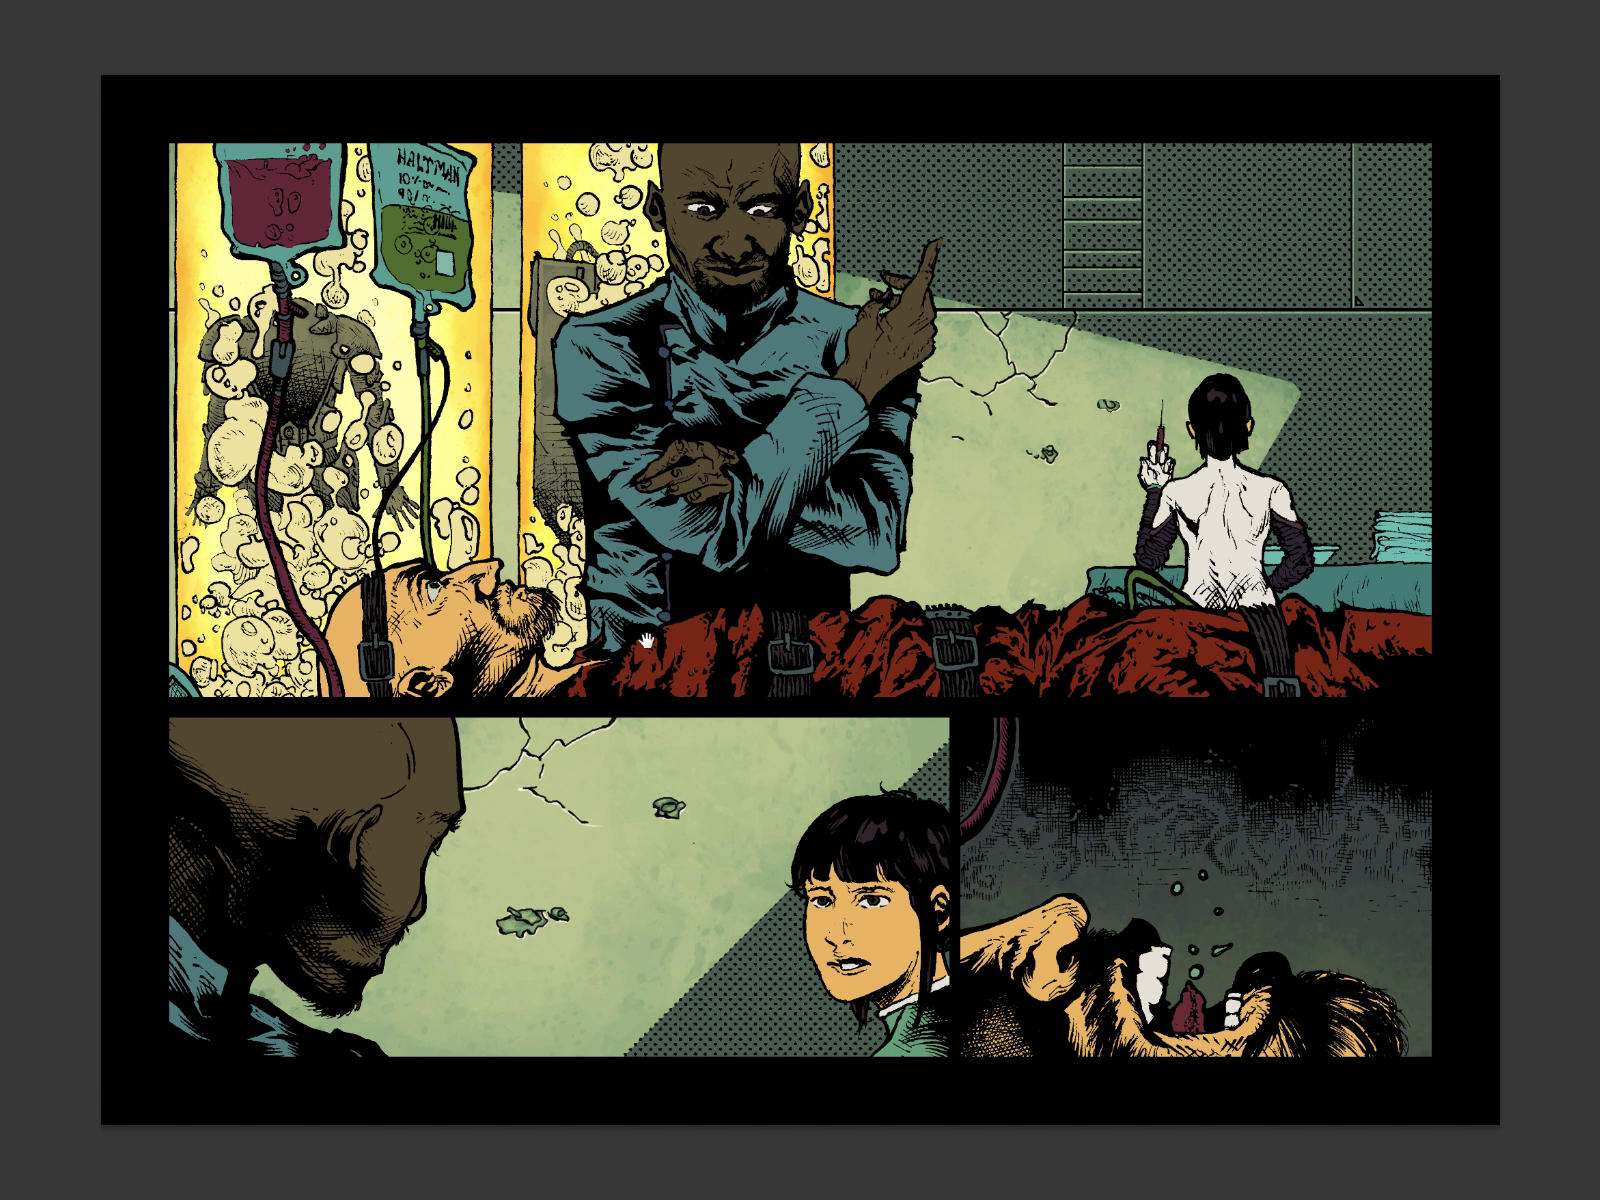
left_click_drag(675, 657, 1030, 828)
key("f")
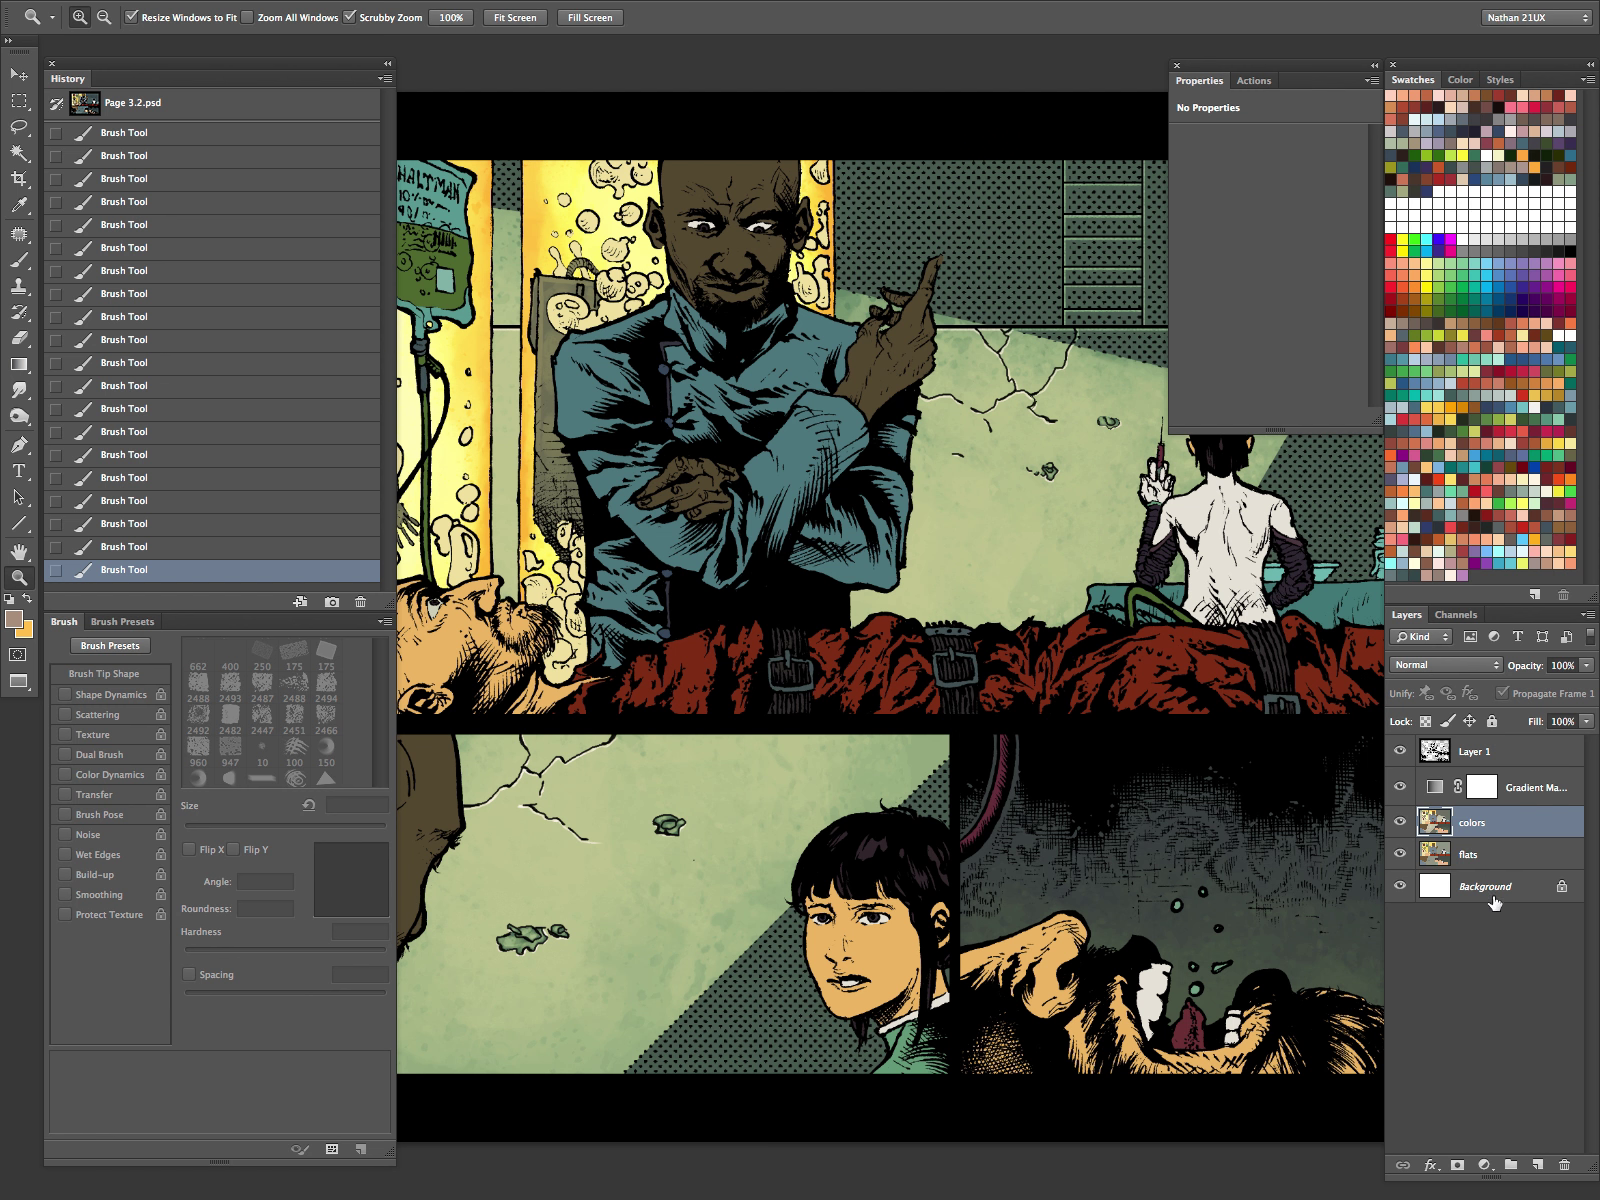
left_click(1497, 853)
key("w")
left_click(615, 292)
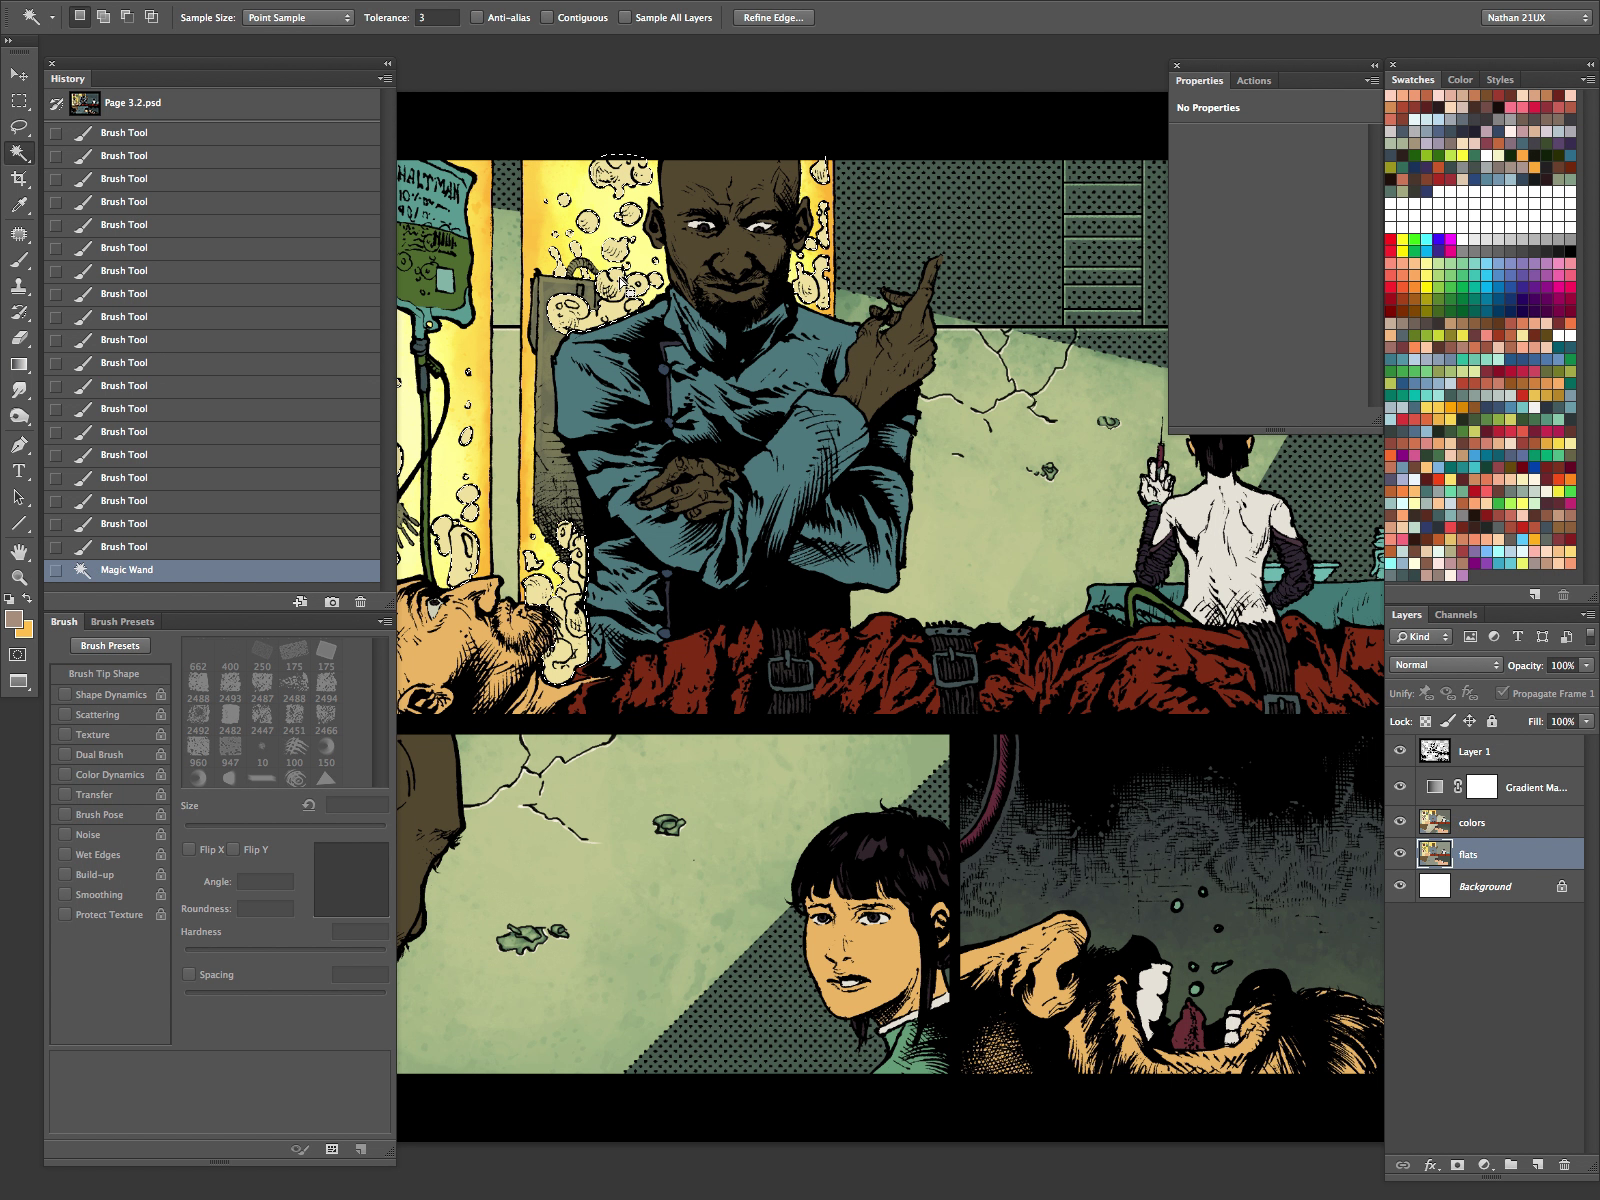
Step: Undo the trial brush strokes on page 3.2's colors layer, back to the Magic Wand bubble selection
key("Tab")
left_click_drag(659, 212, 848, 508)
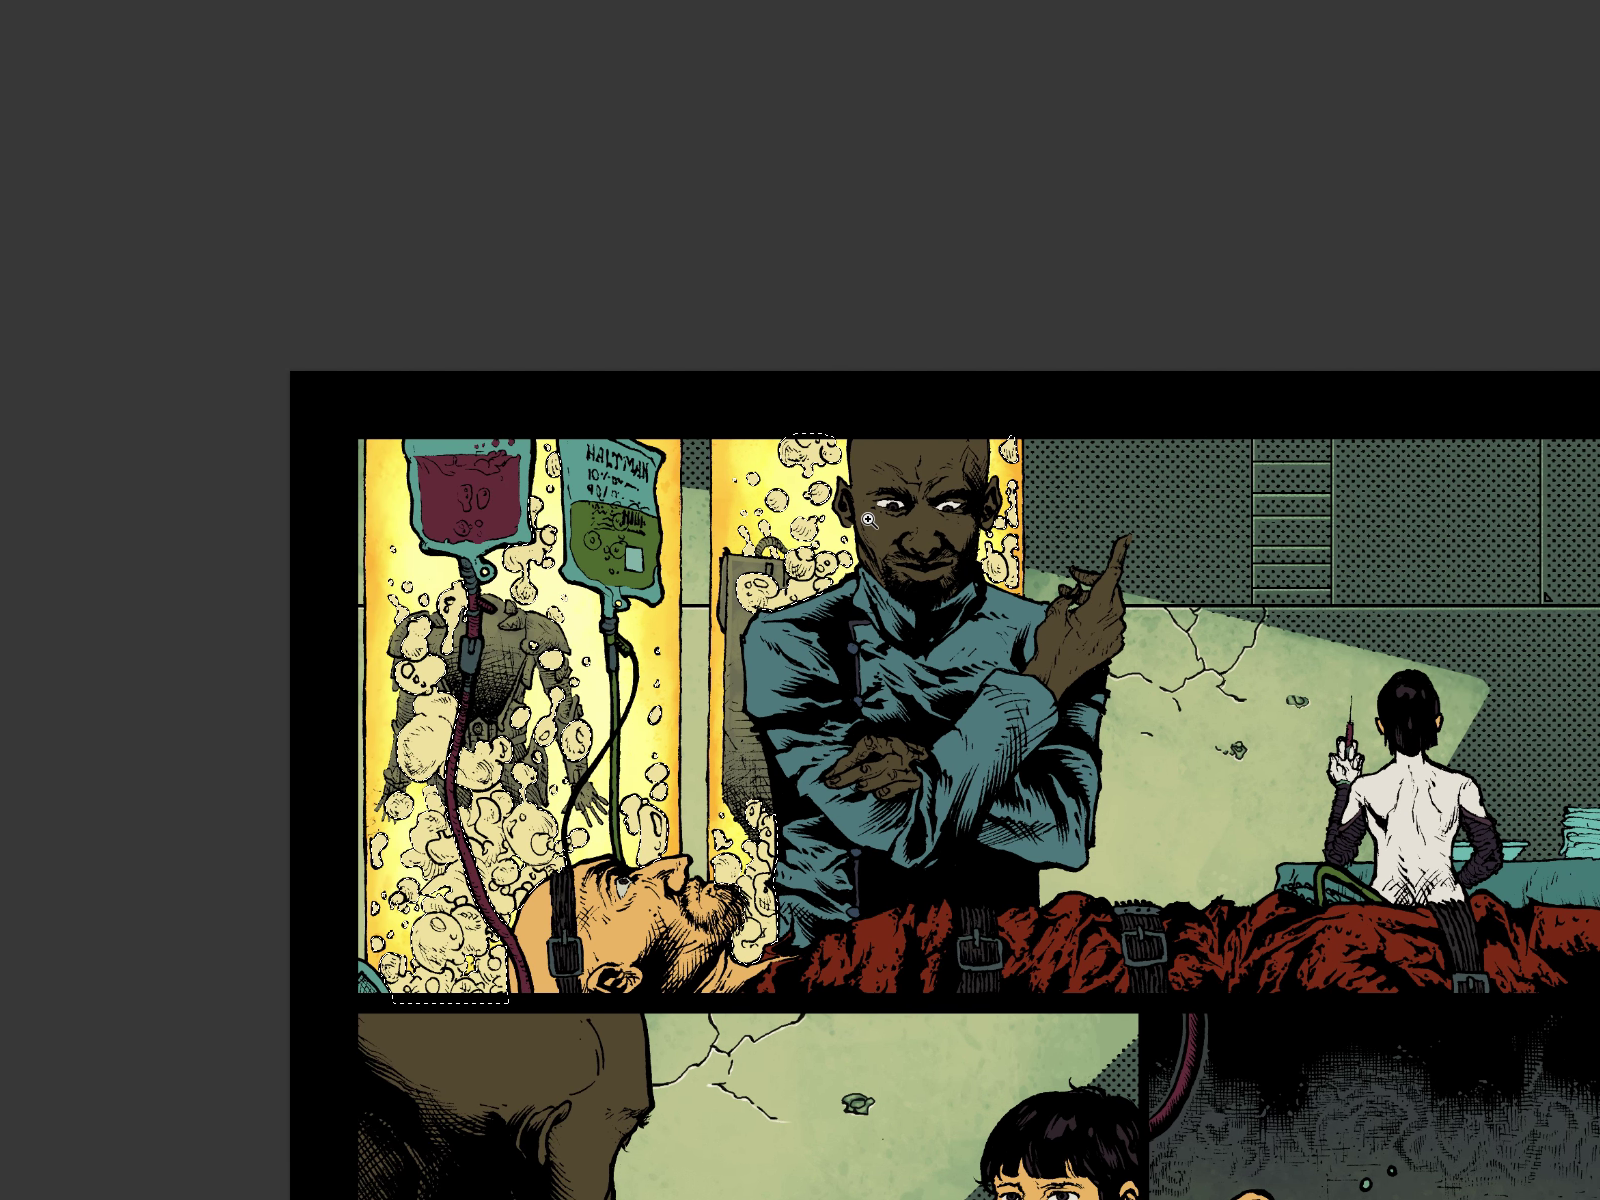
key("z")
double_click(848, 508)
key("ctrl+d")
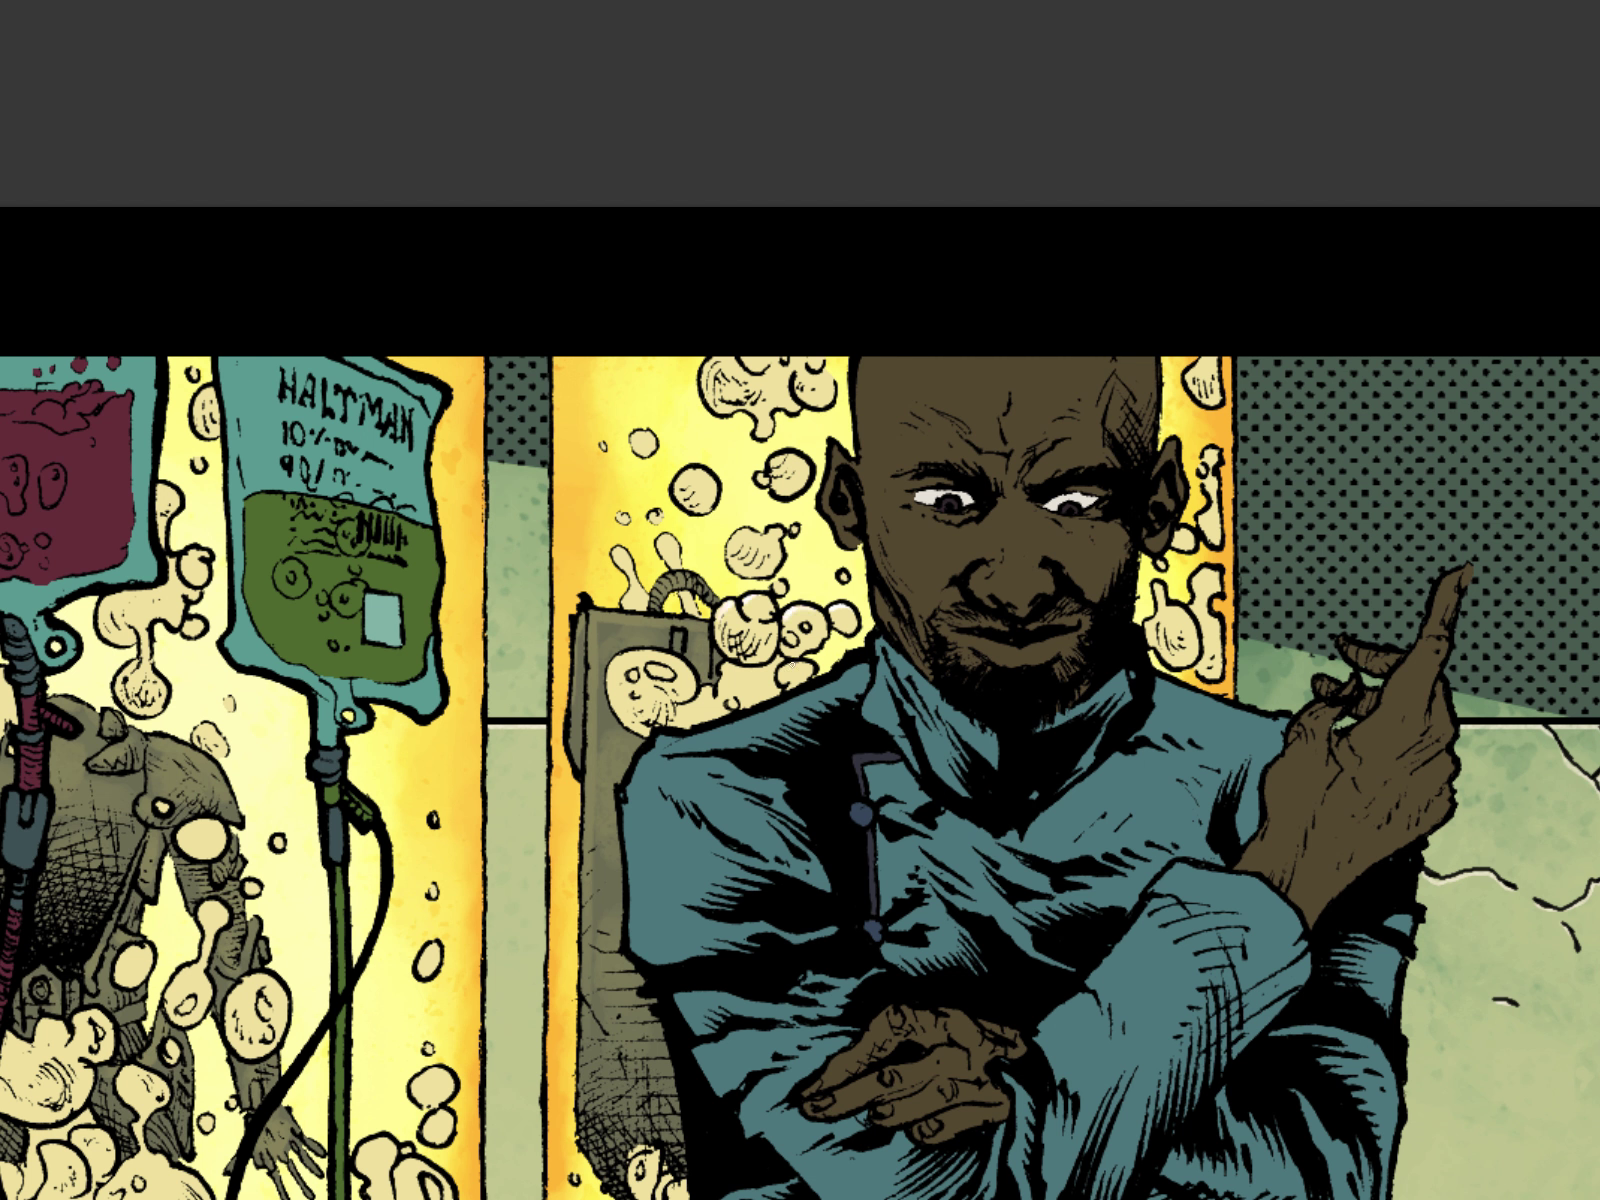
left_click_drag(909, 791, 780, 1000)
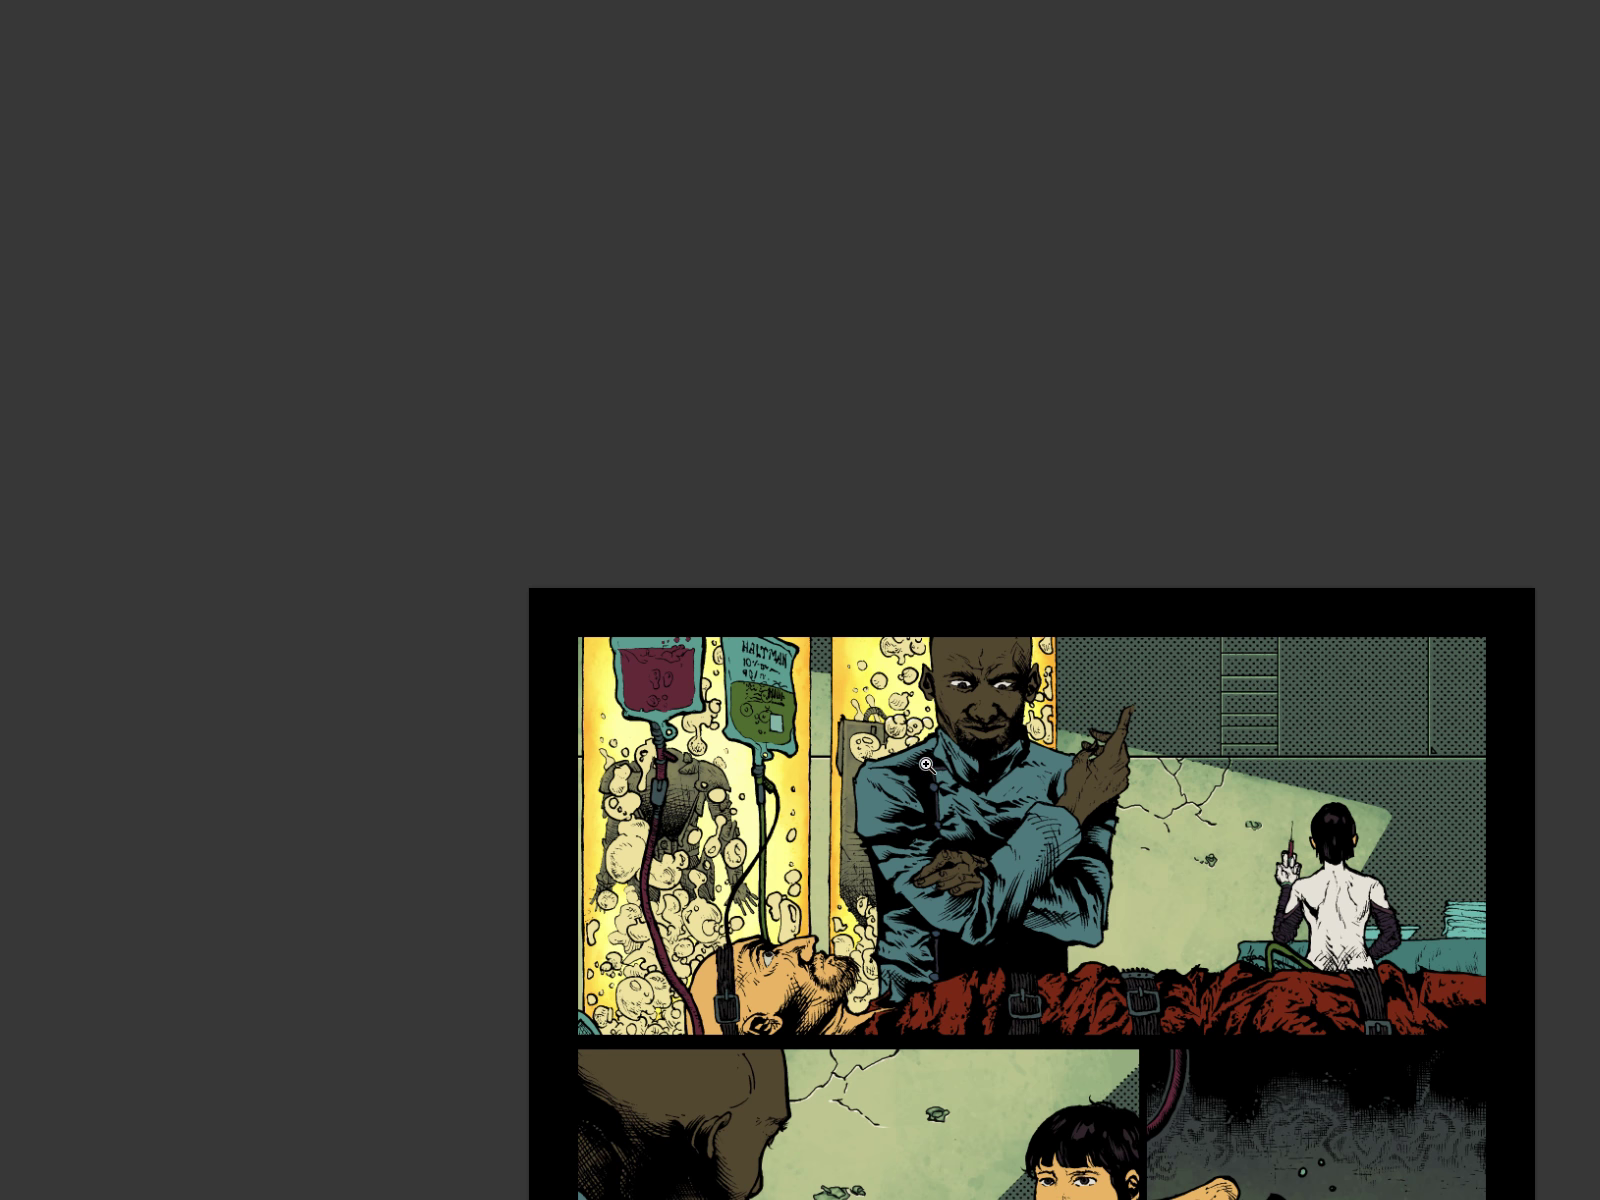
left_click_drag(932, 765, 1002, 738)
key("Tab")
key("ctrl+alt+z")
key("ctrl+alt+z")
key("ctrl+alt+z")
key("ctrl+alt+z")
key("ctrl+alt+z")
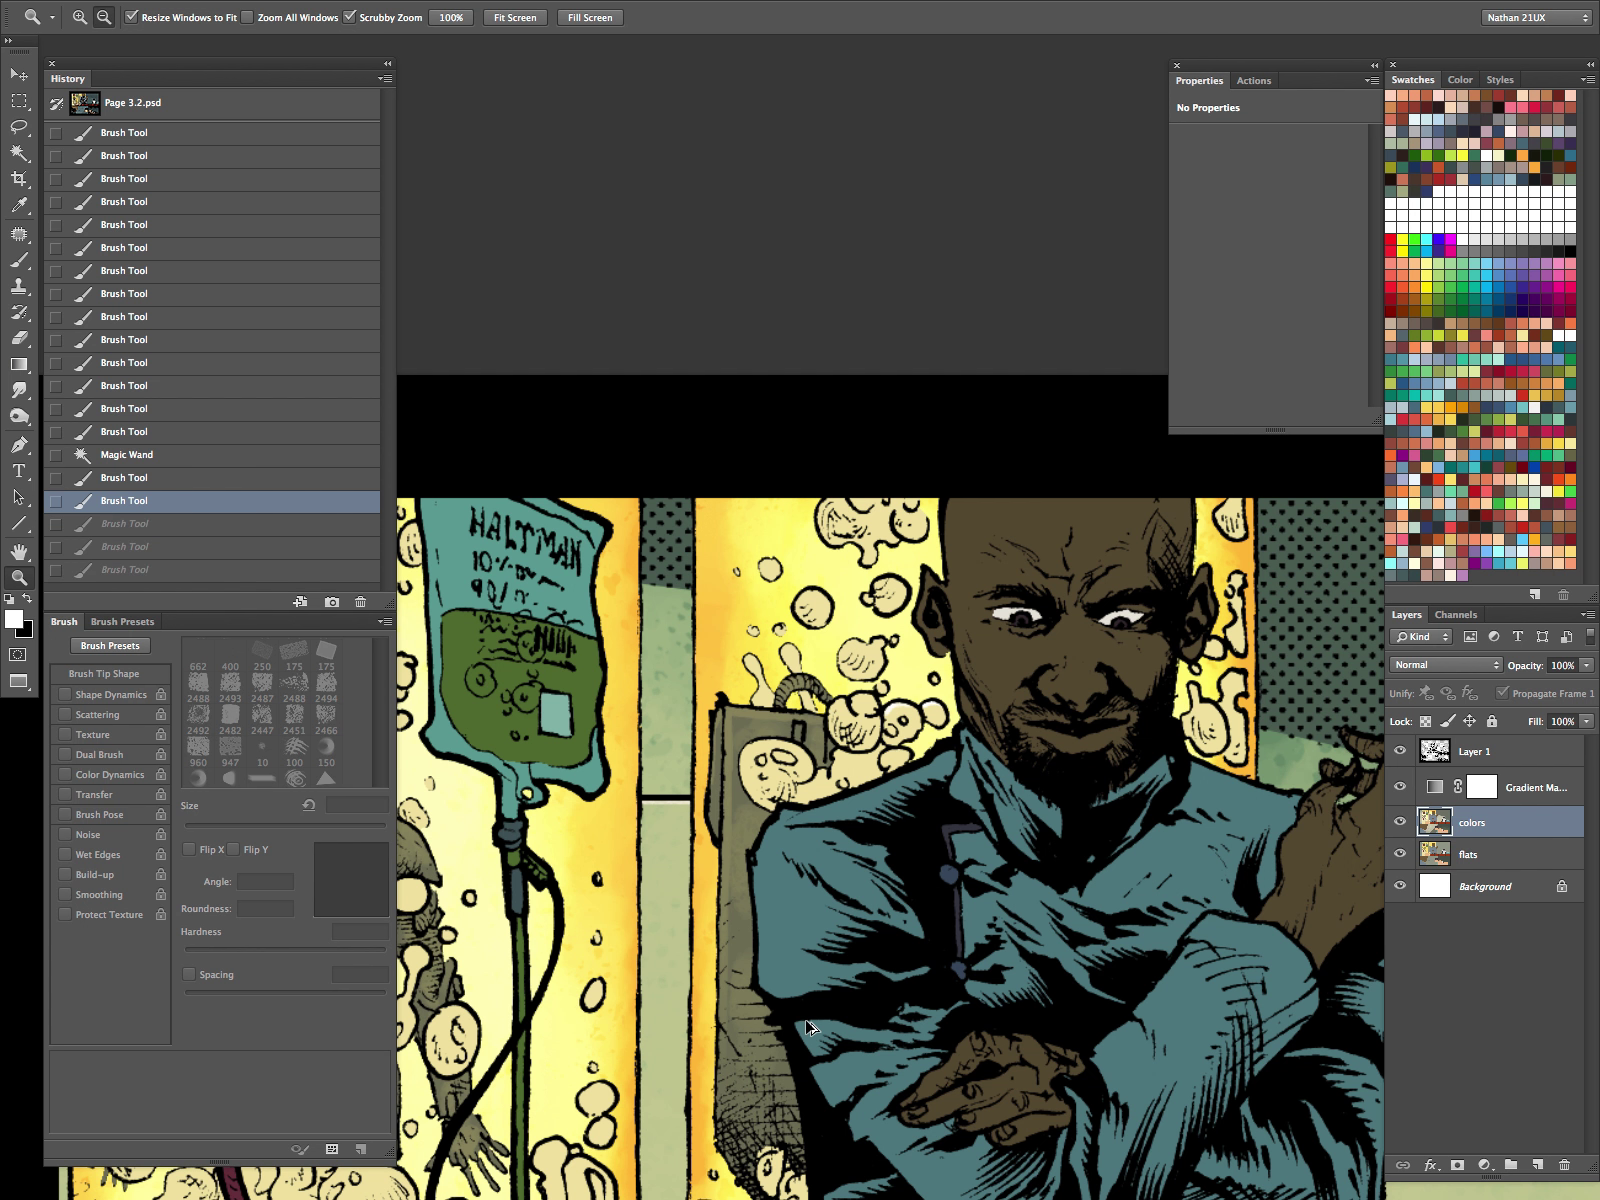
key("alt+bracketright")
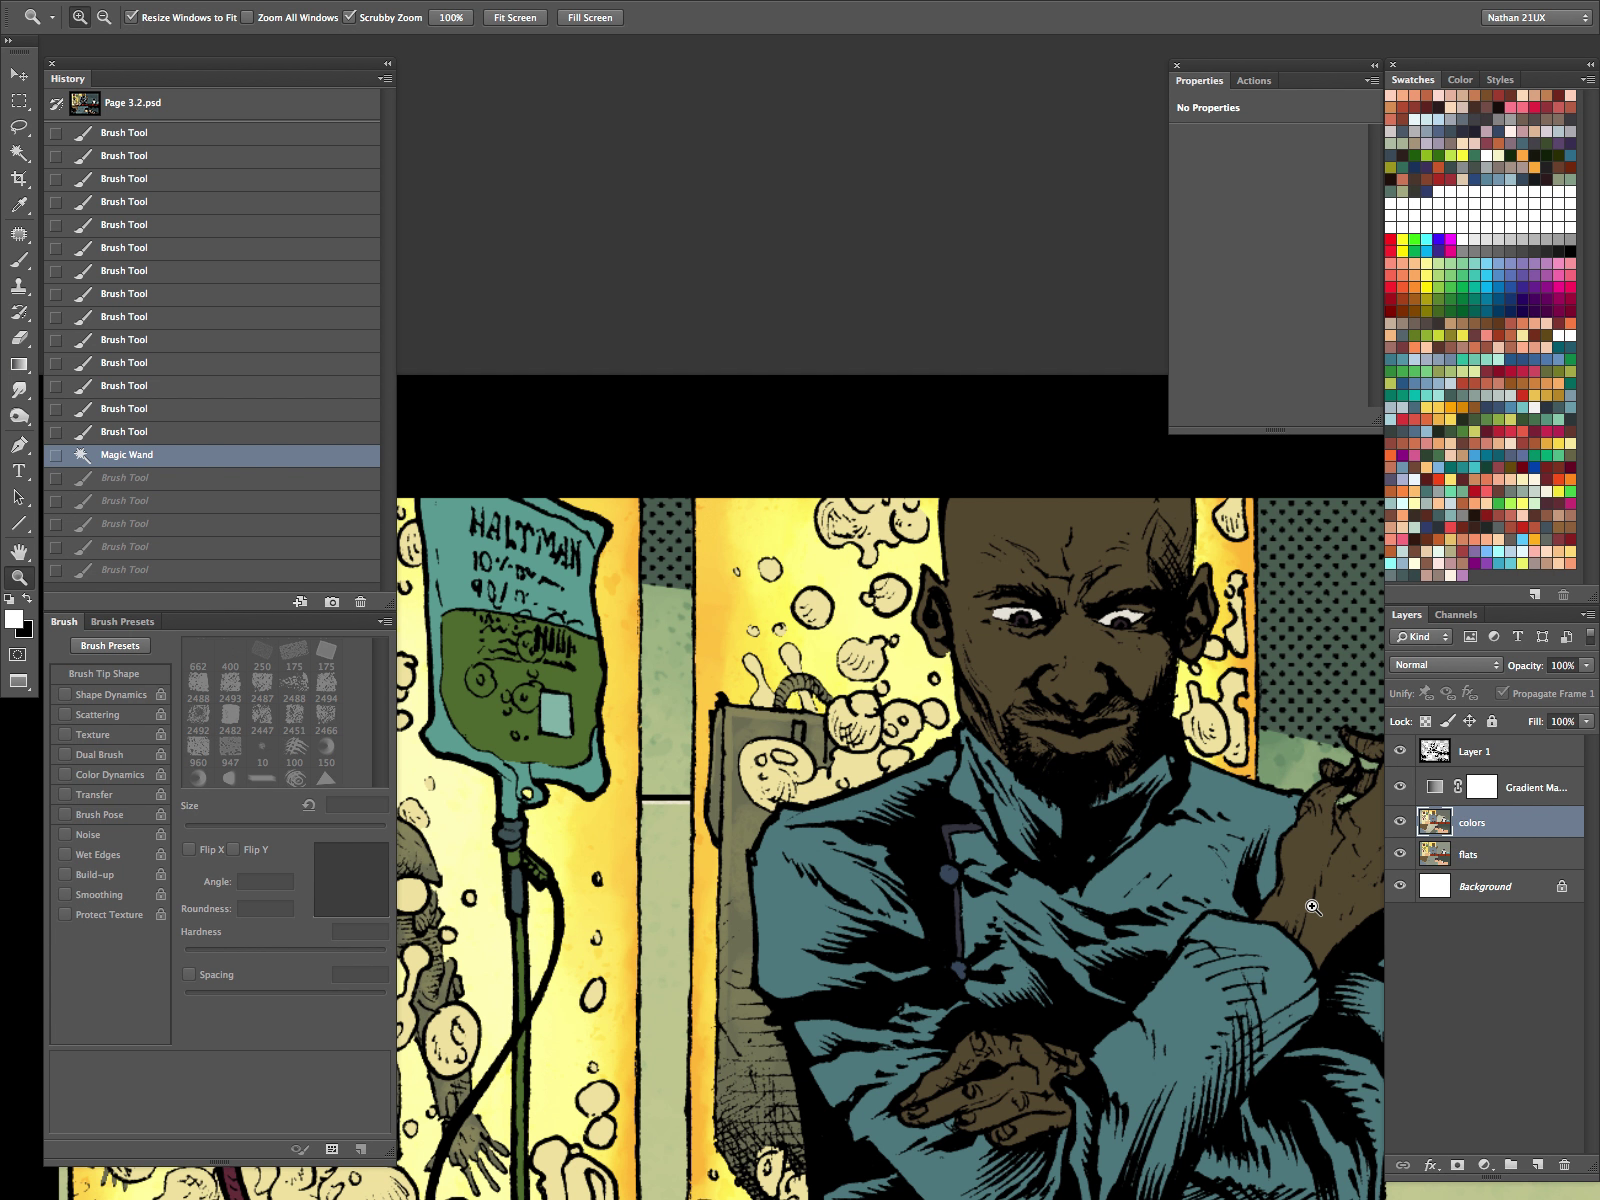
Step: Create a new layer named Layer 2 in Overlay mode directly above the colors layer
key("ctrl+shift+n")
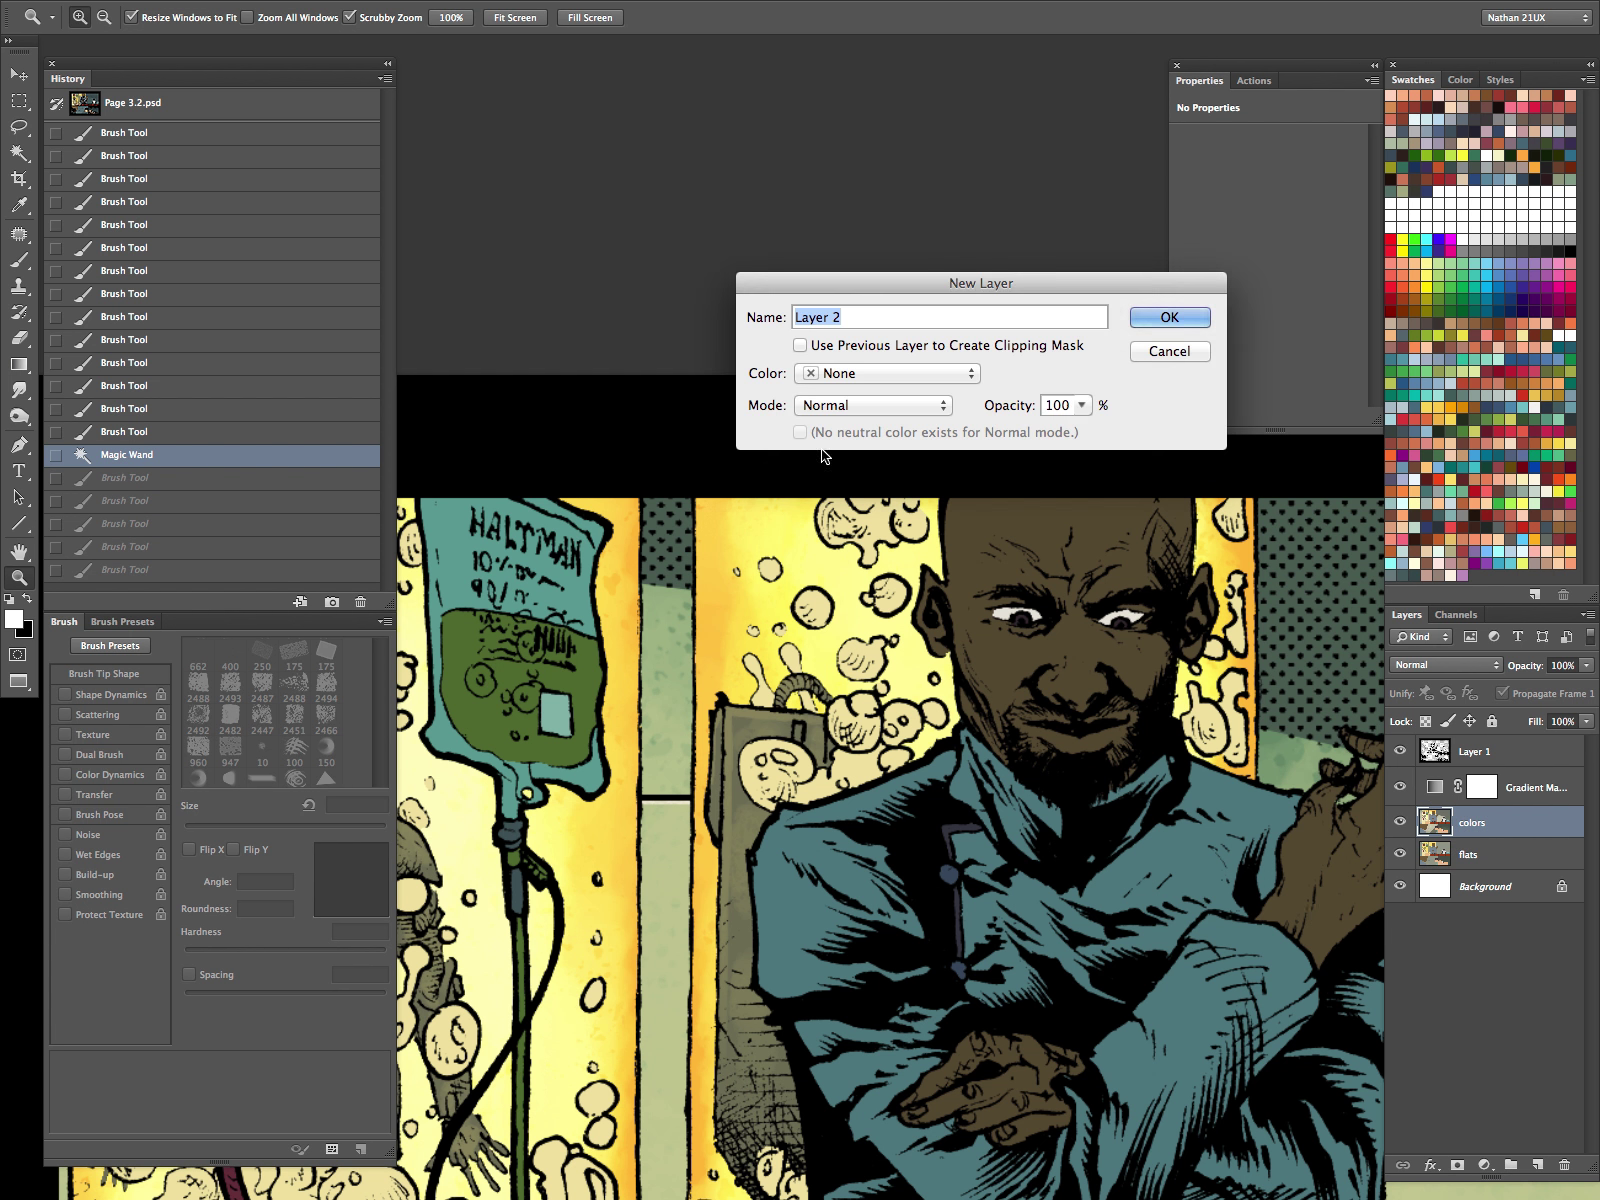
left_click(932, 406)
left_click(828, 657)
left_click(1170, 317)
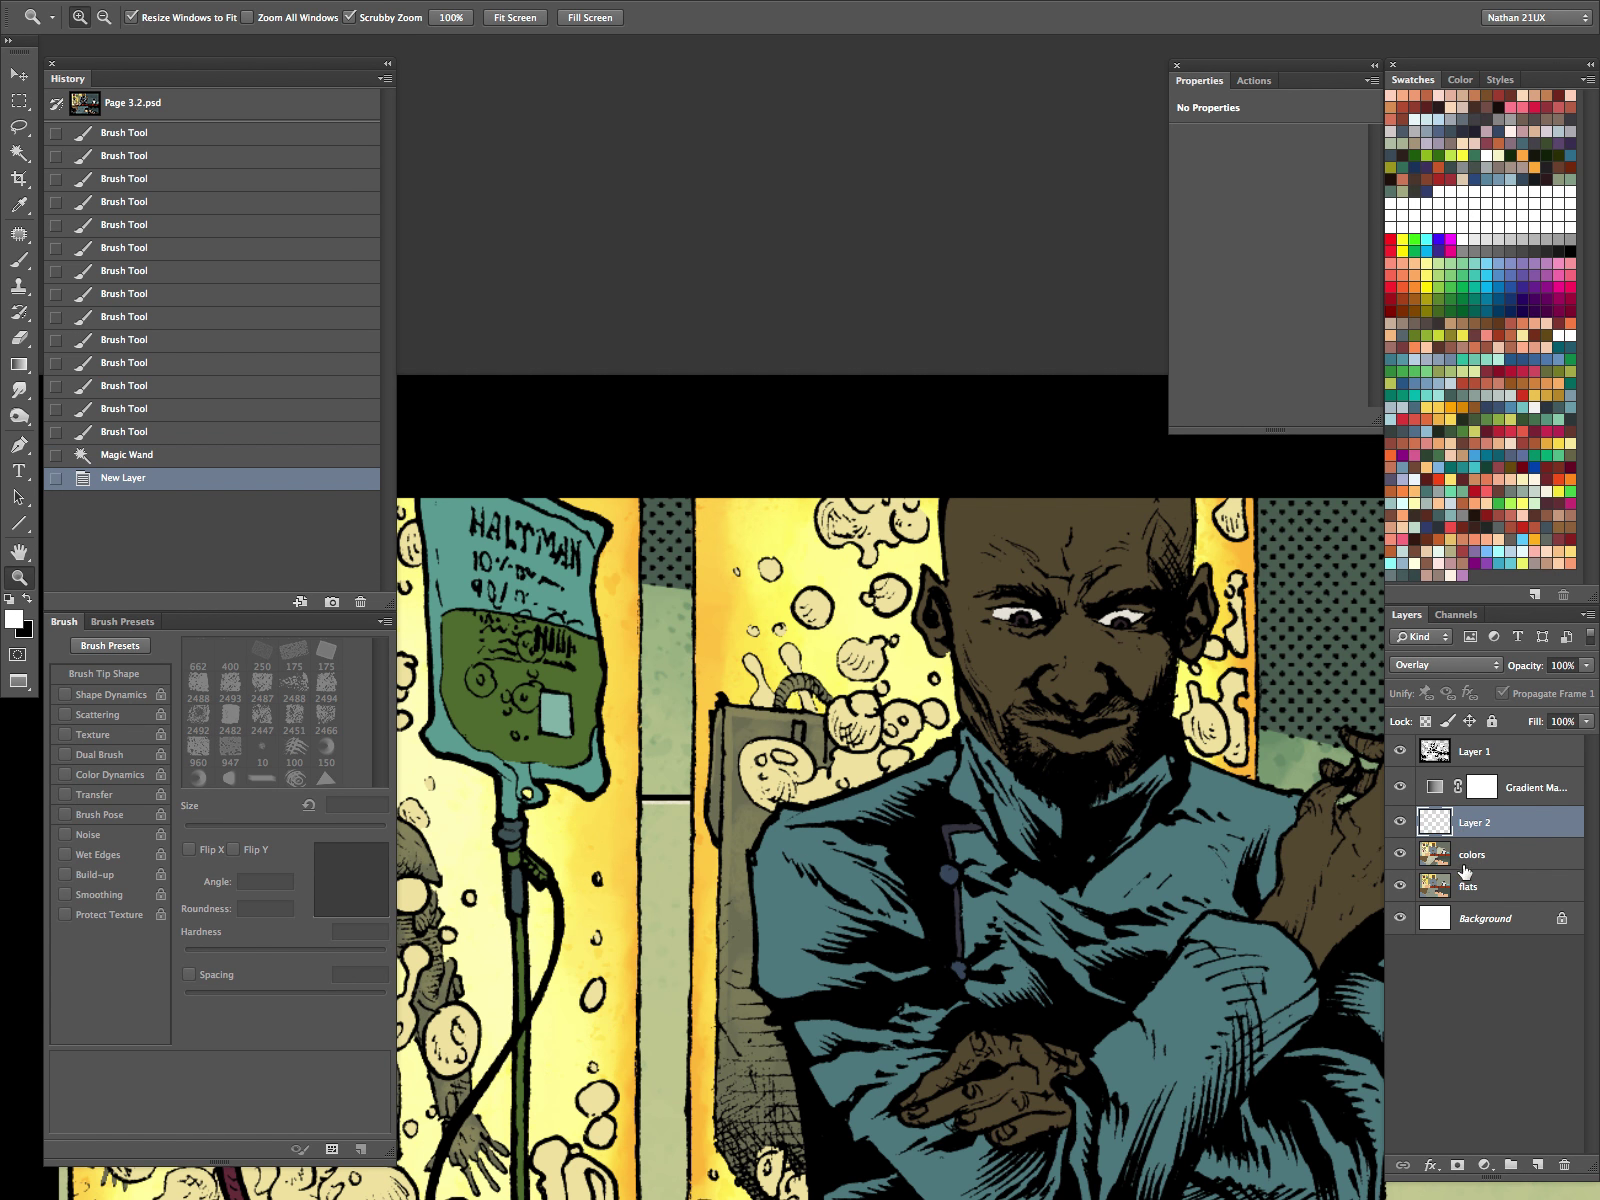
Step: Paint white highlights on the bubbles around the box in the tank behind the man with a 5 px brush
key("b")
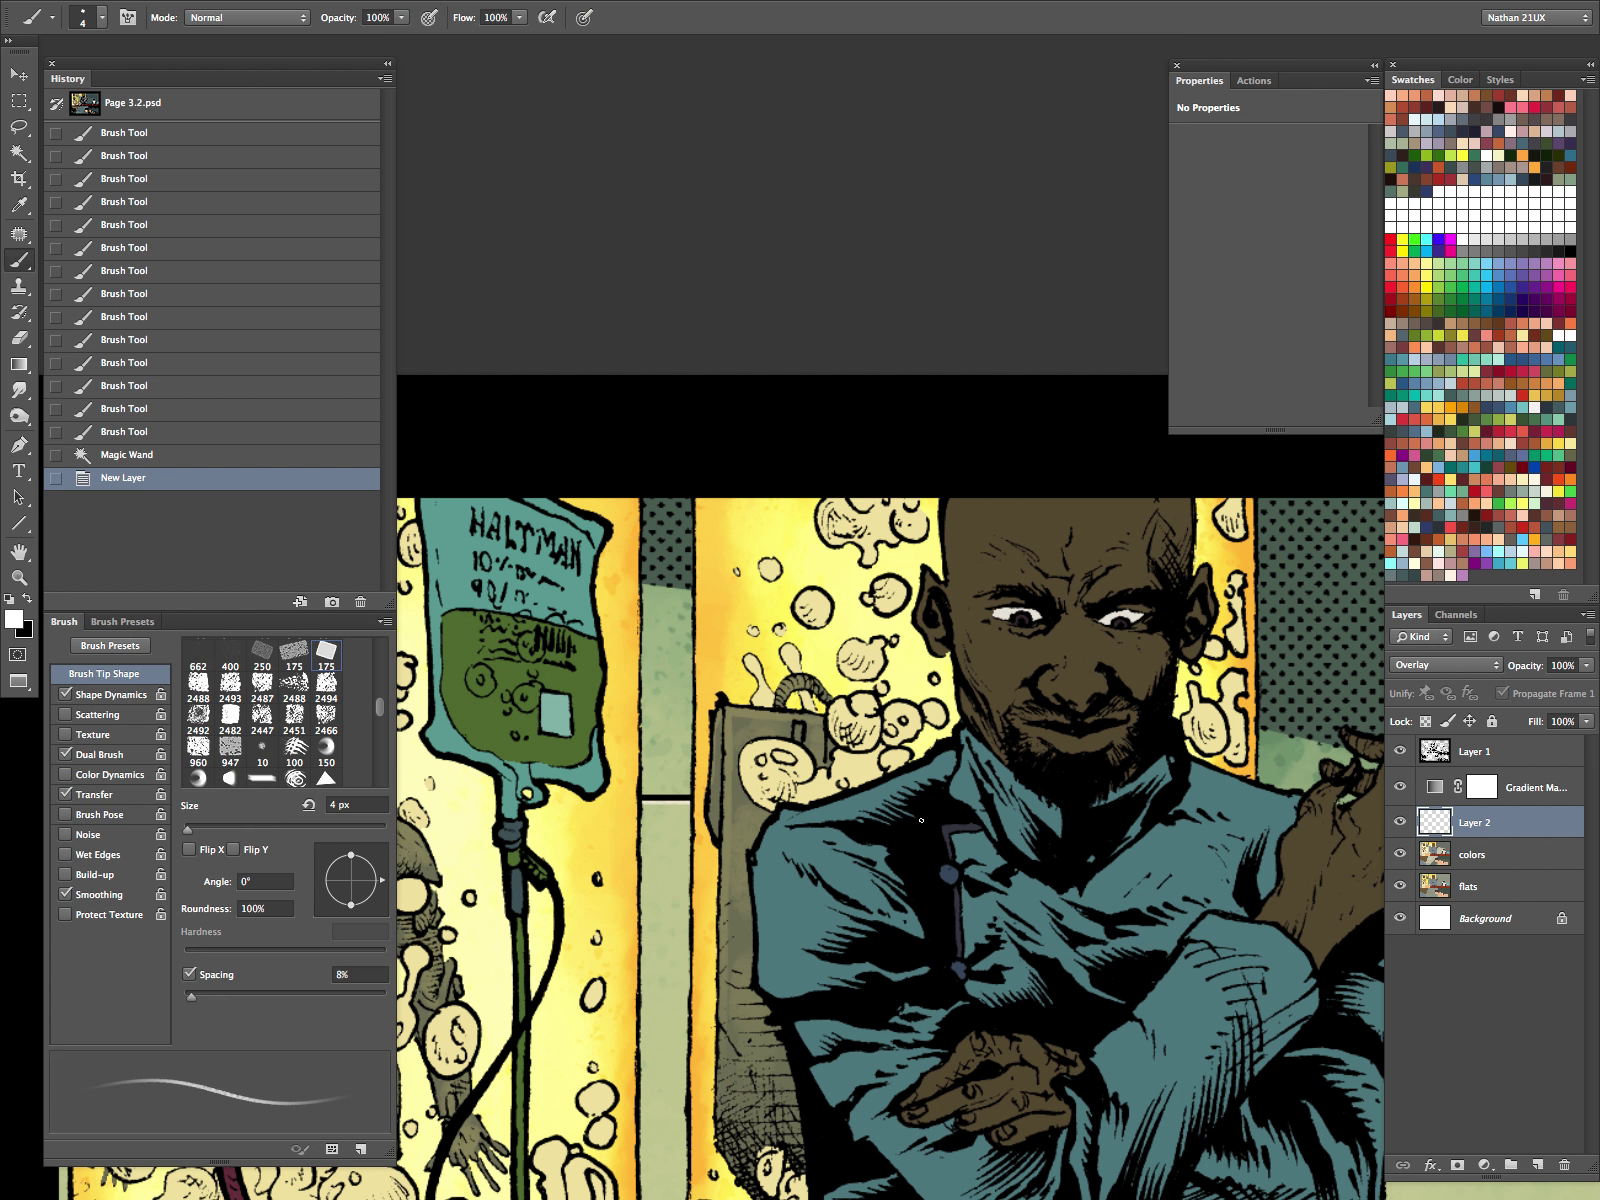
key("bracketright")
mouse_move(742, 752)
left_mouse_down()
mouse_move(790, 726)
mouse_move(774, 757)
mouse_move(787, 758)
mouse_move(743, 763)
mouse_move(876, 721)
mouse_move(848, 706)
mouse_move(882, 687)
mouse_move(900, 687)
mouse_move(885, 715)
mouse_move(925, 721)
mouse_move(899, 729)
mouse_move(936, 704)
left_mouse_up()
left_click(786, 758)
left_click(795, 752)
key("bracketright")
left_click(876, 699)
mouse_move(936, 705)
left_mouse_down()
mouse_move(895, 753)
mouse_move(828, 771)
left_mouse_up()
mouse_move(824, 774)
left_mouse_down()
mouse_move(786, 781)
mouse_move(842, 792)
left_mouse_up()
left_click_drag(840, 655, 881, 646)
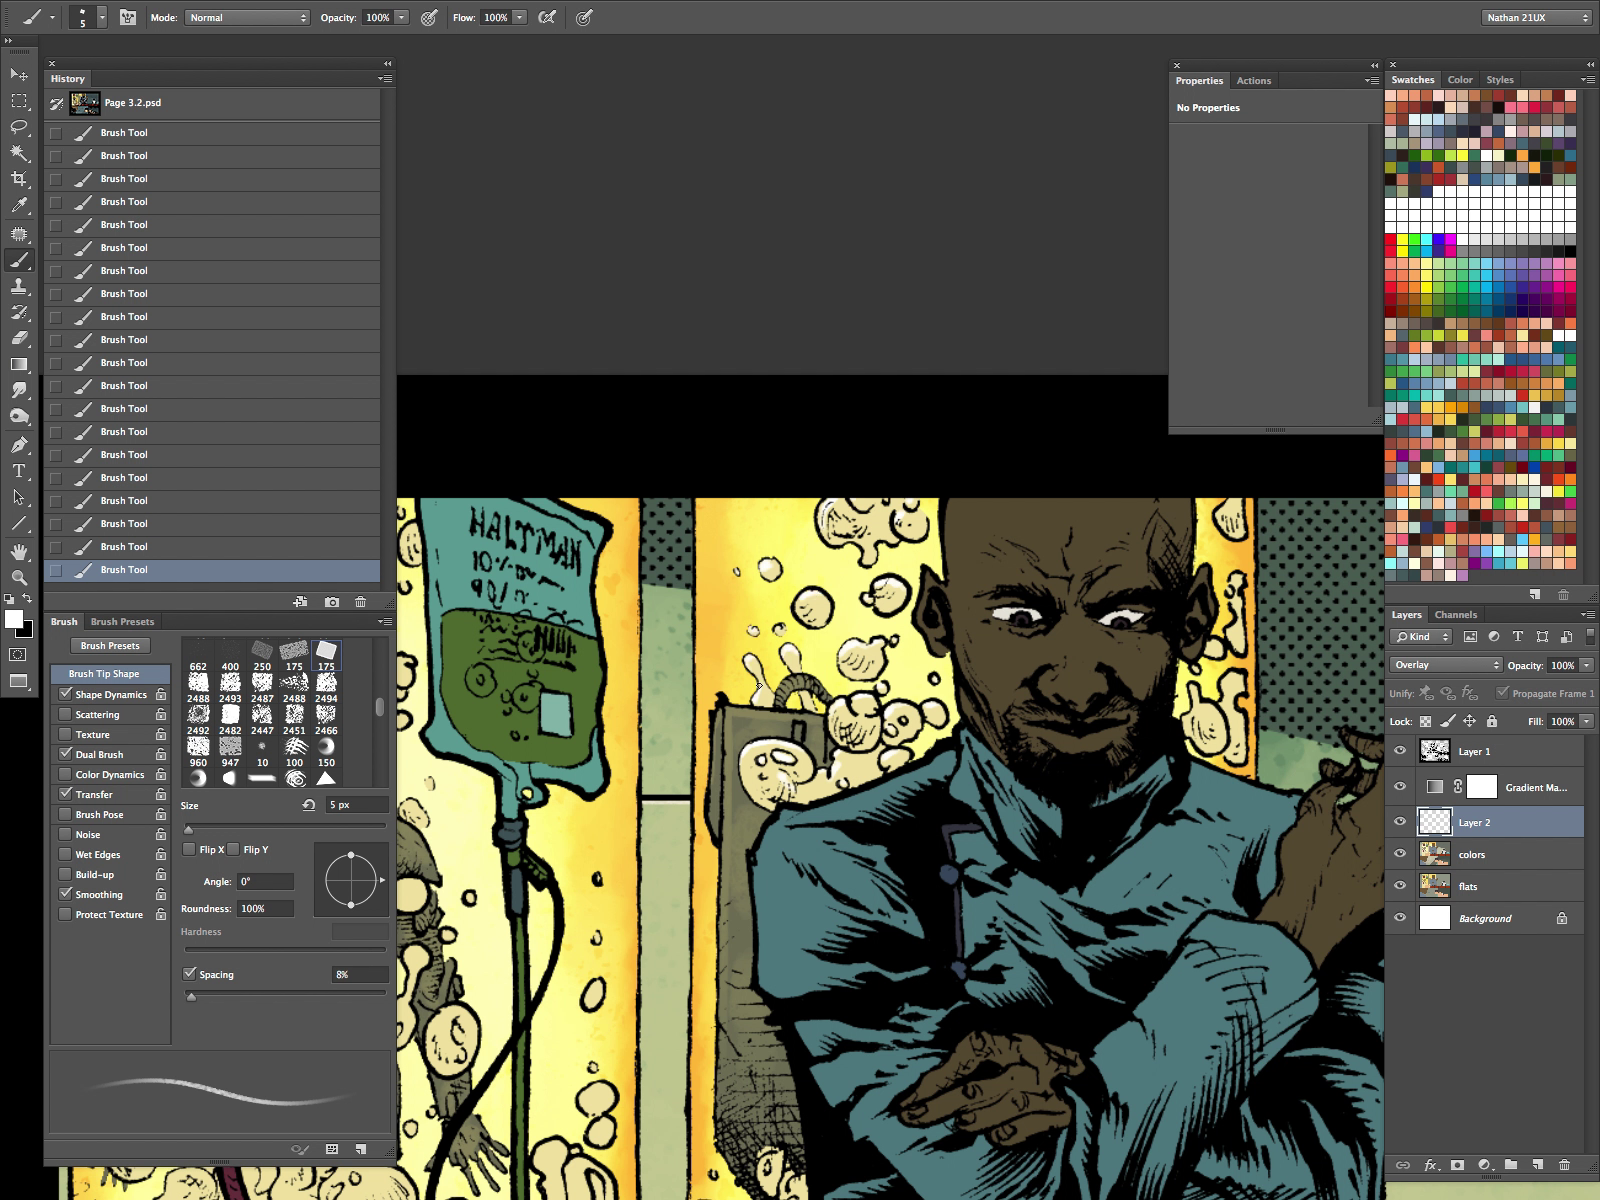
Step: Extend the white highlights to the bubbles on both sides of the man's head with a 6 to 7 px brush
key("bracketright")
key("bracketright")
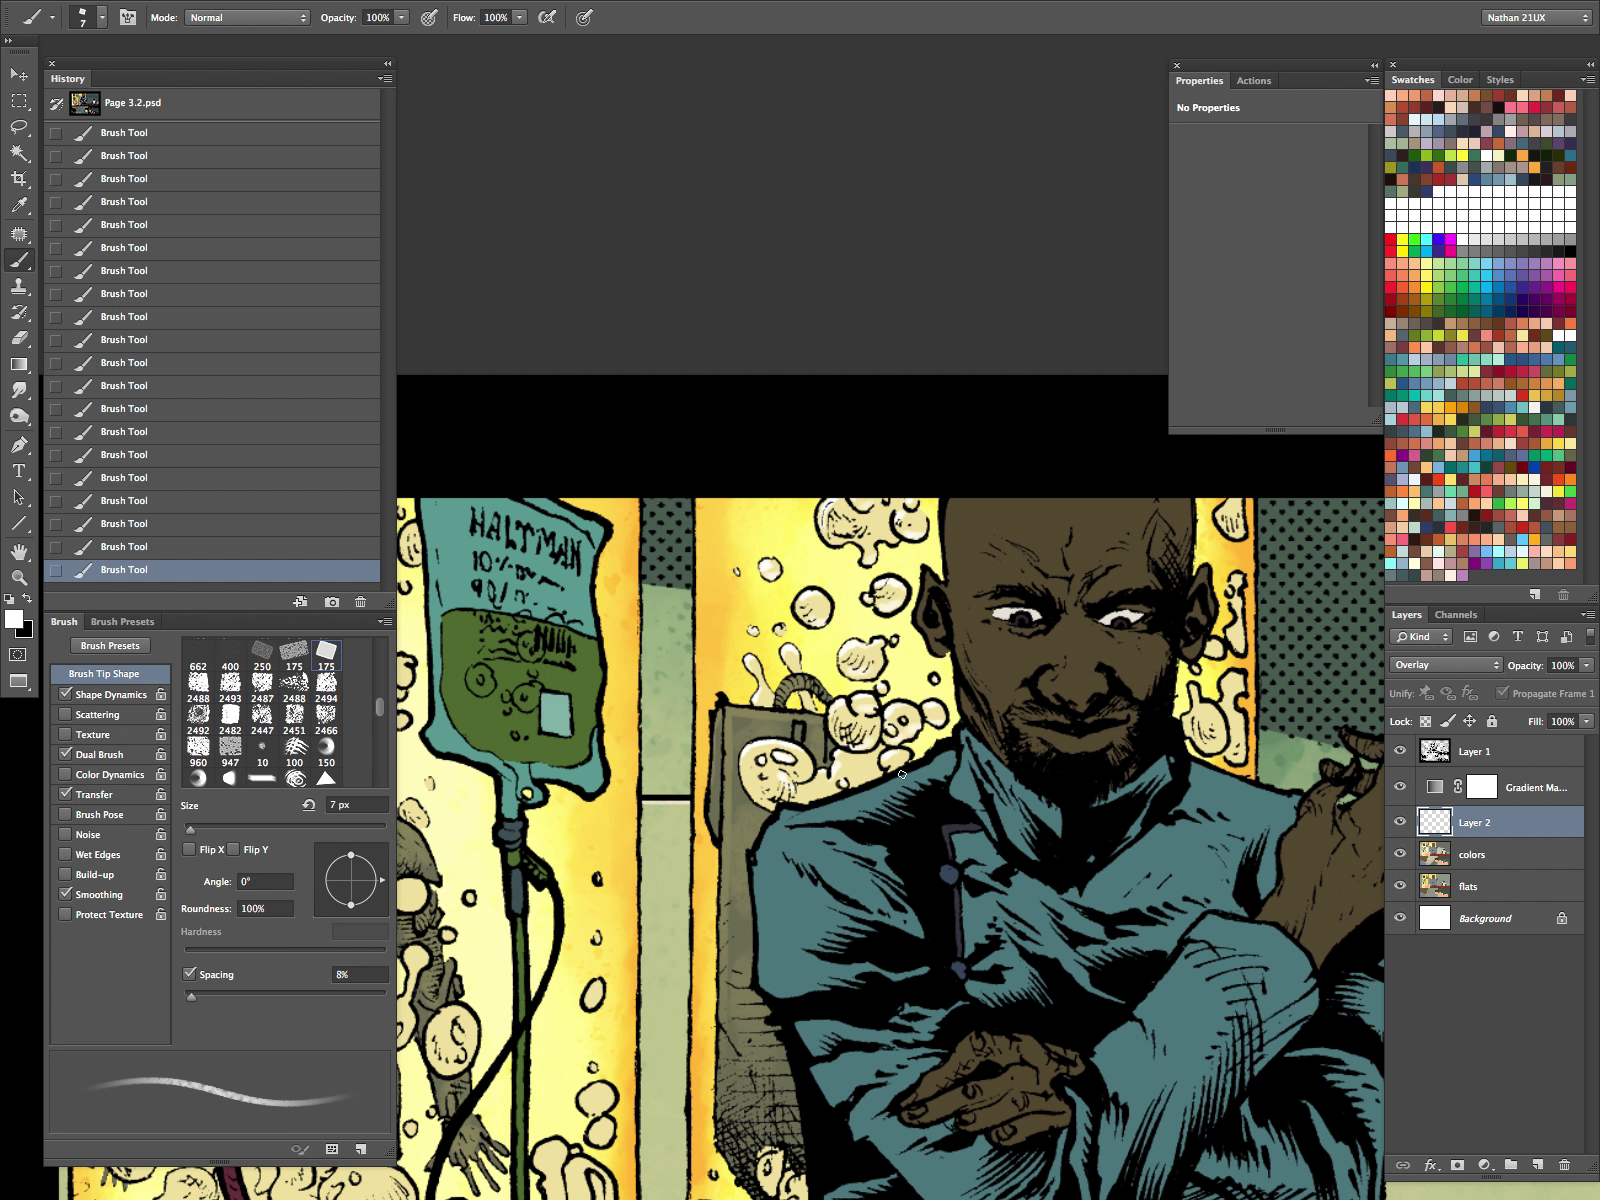
left_click_drag(1026, 824, 787, 837)
key("bracketleft")
key("bracketleft")
key("bracketright")
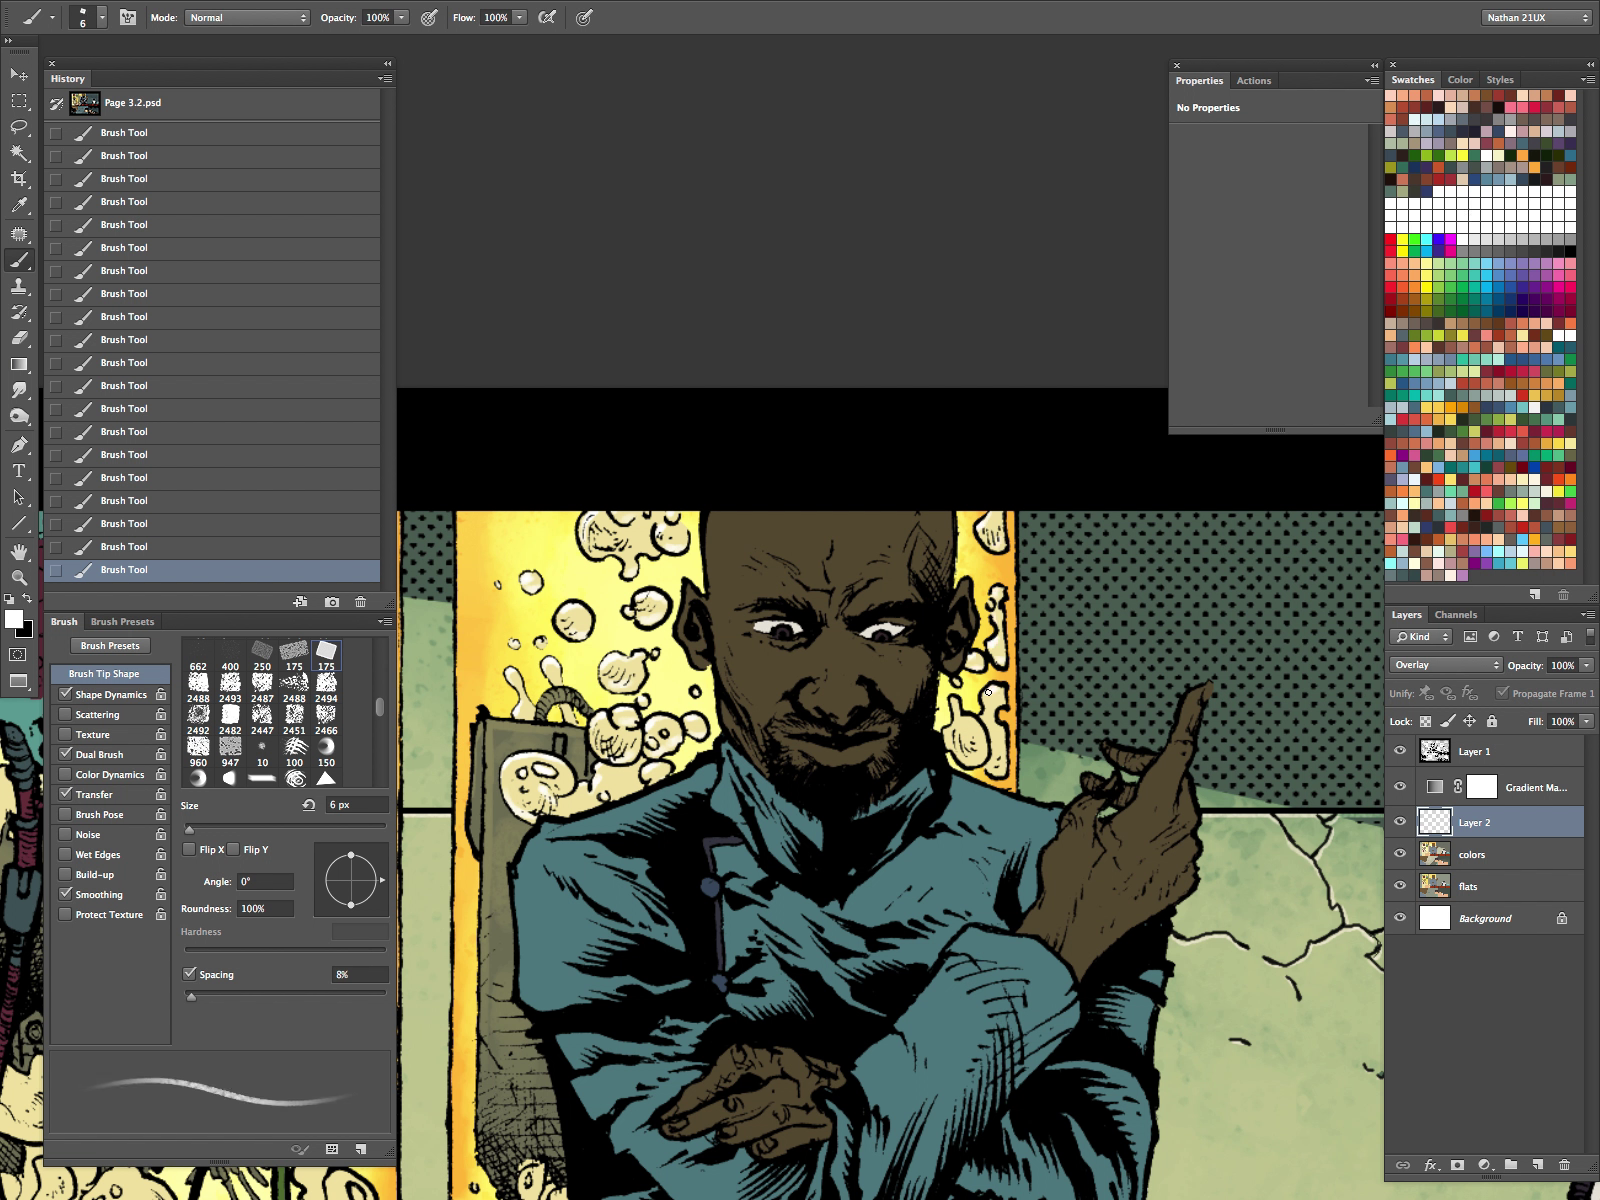
key("bracketright")
key("Tab")
left_click_drag(792, 1004, 933, 537)
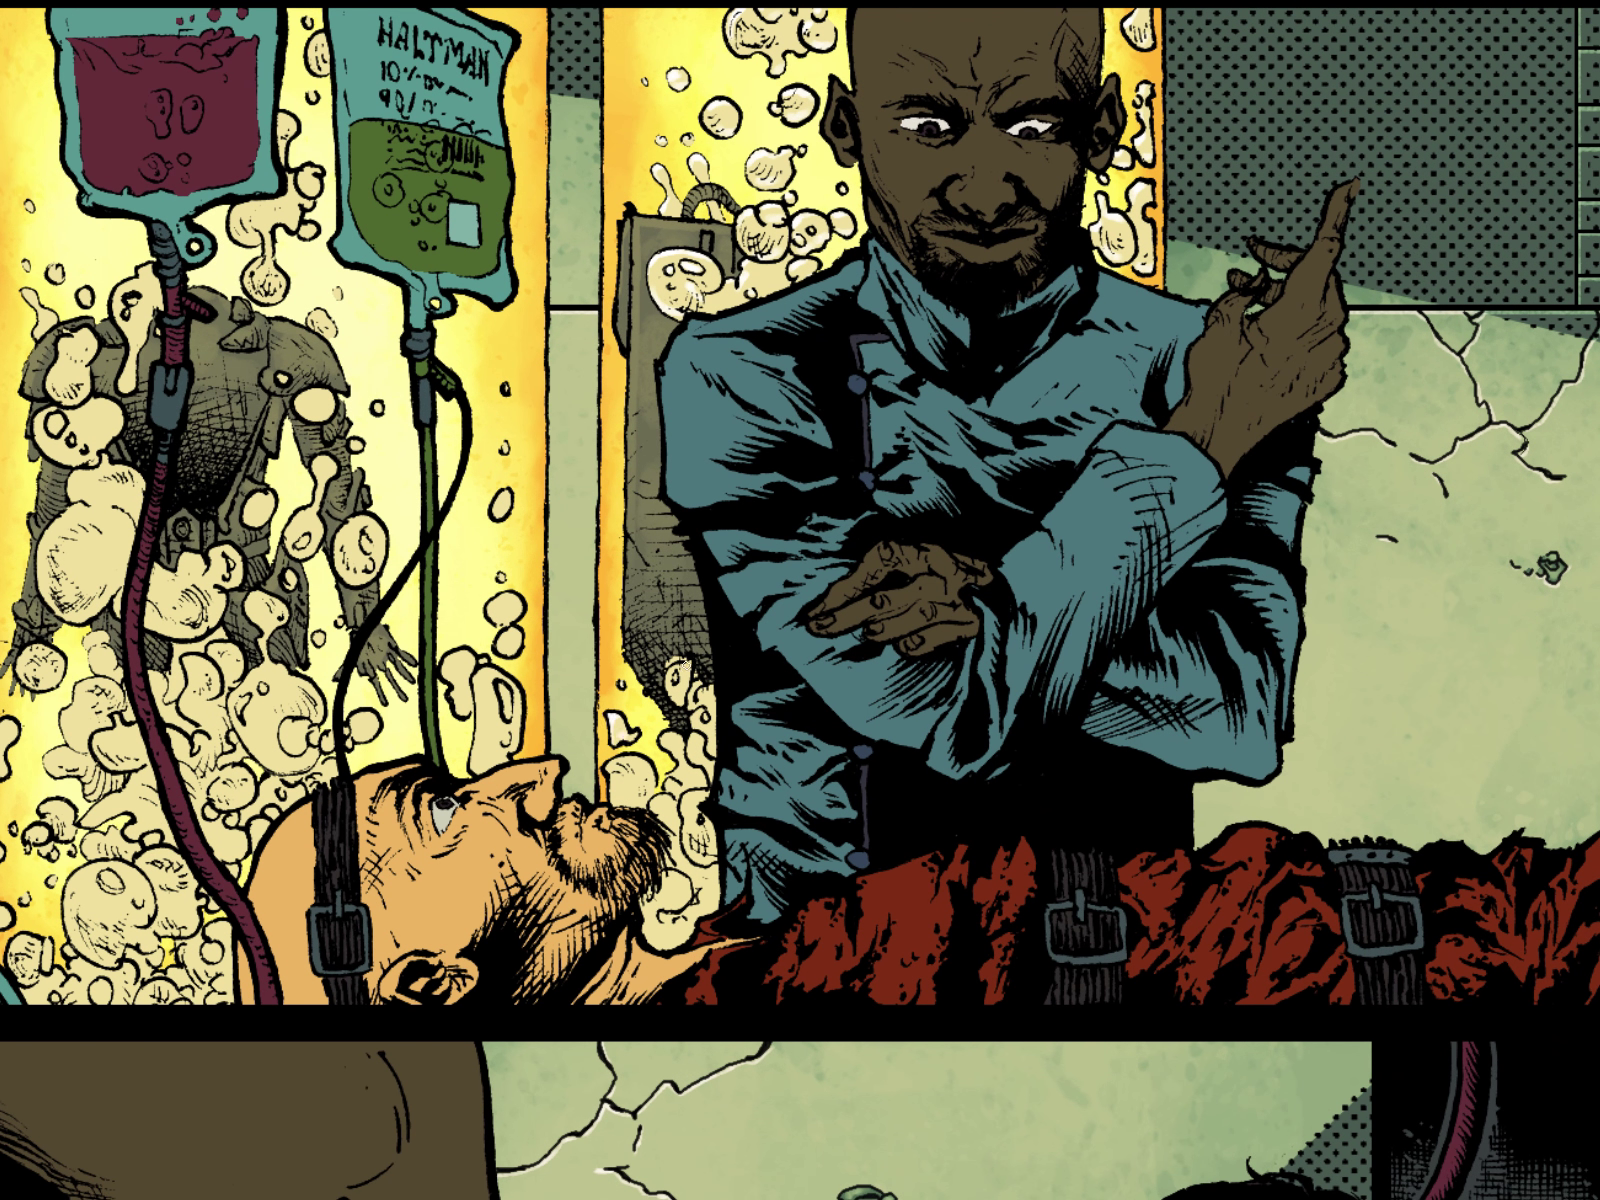
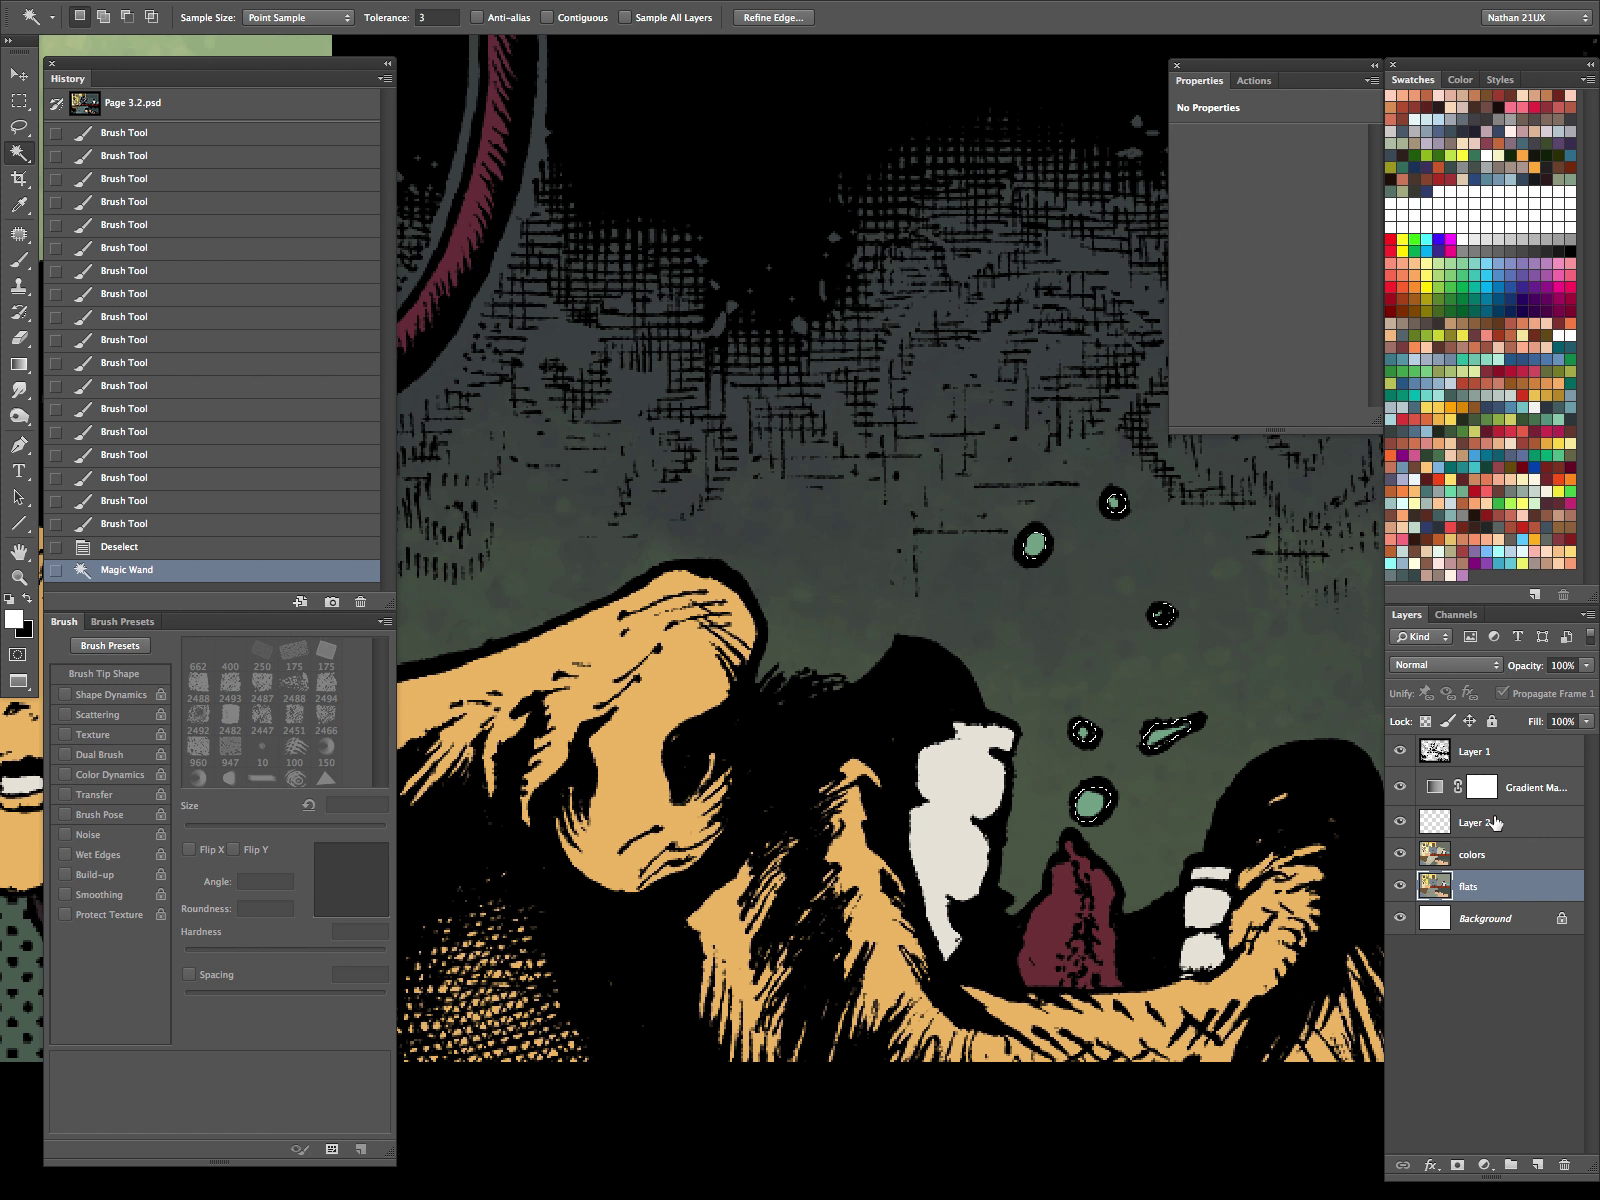
Step: Paint white highlights on the droplets above the open mouth on Layer 2 with a 5 px brush
left_click(1470, 822)
key("b")
key("[")
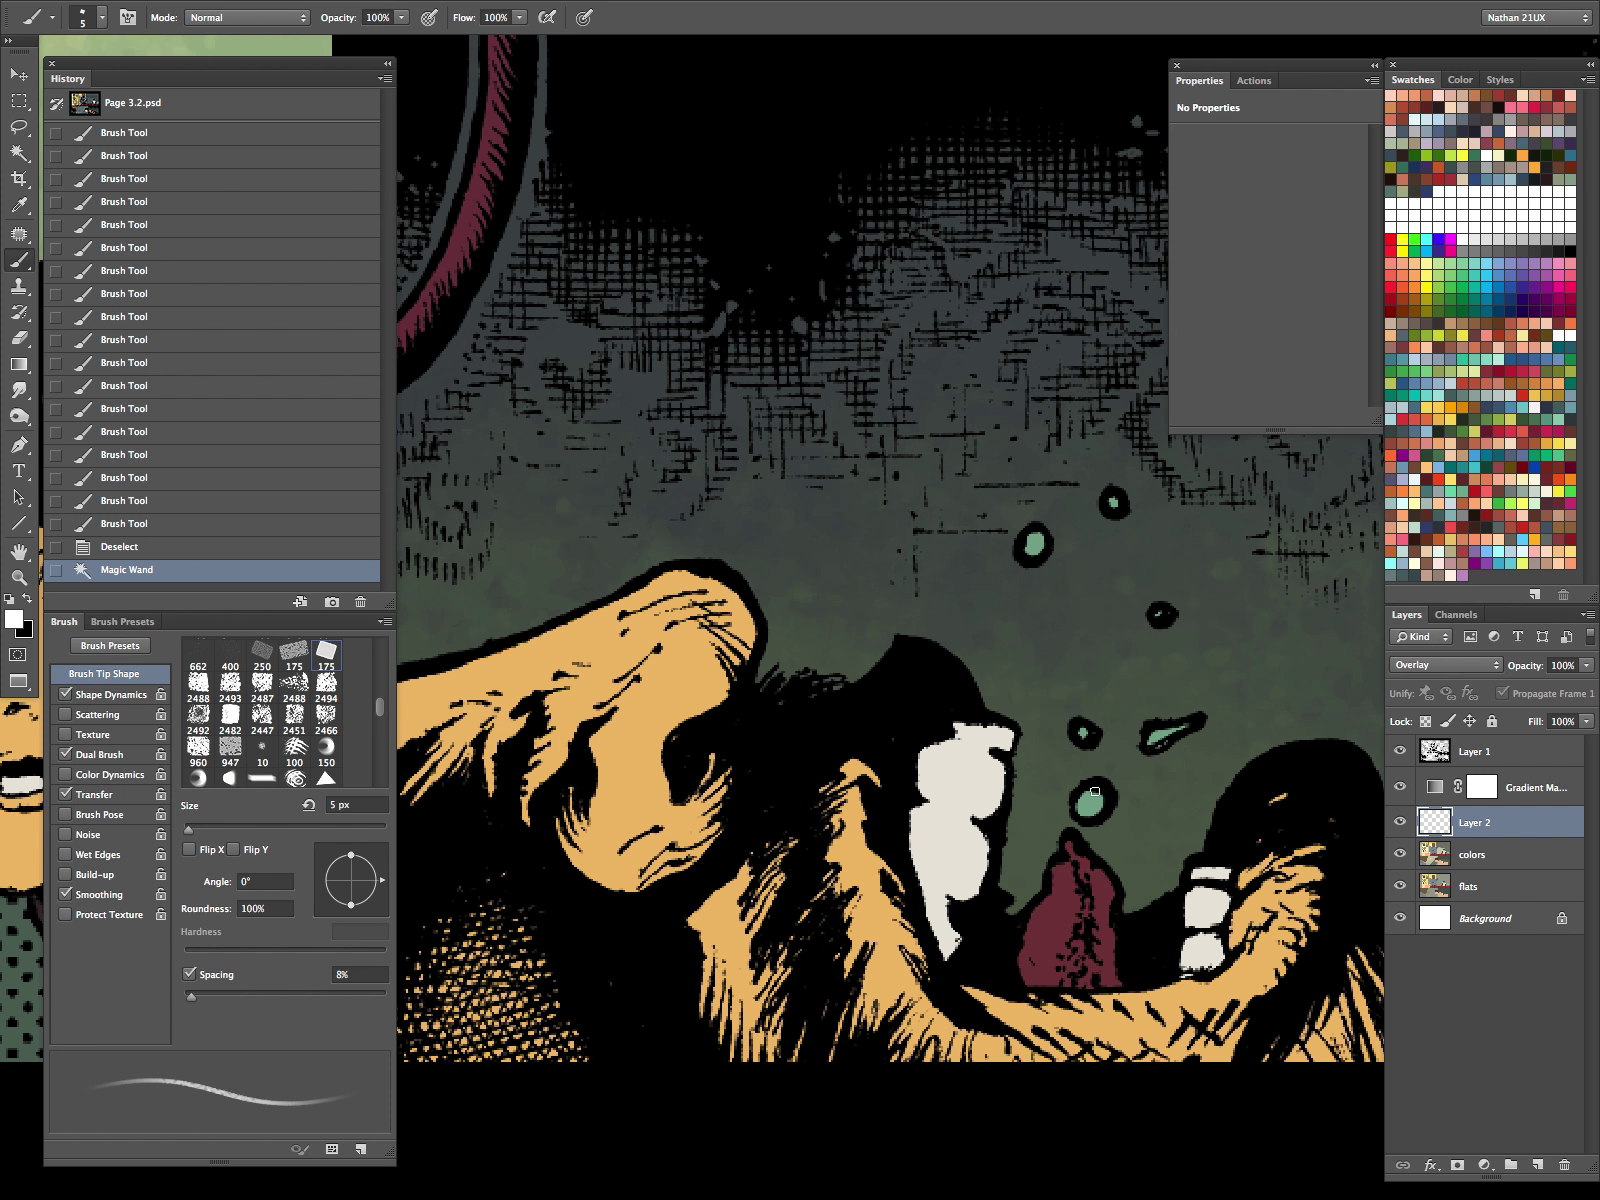
left_click_drag(1095, 791, 1093, 813)
left_click_drag(1166, 726, 1154, 740)
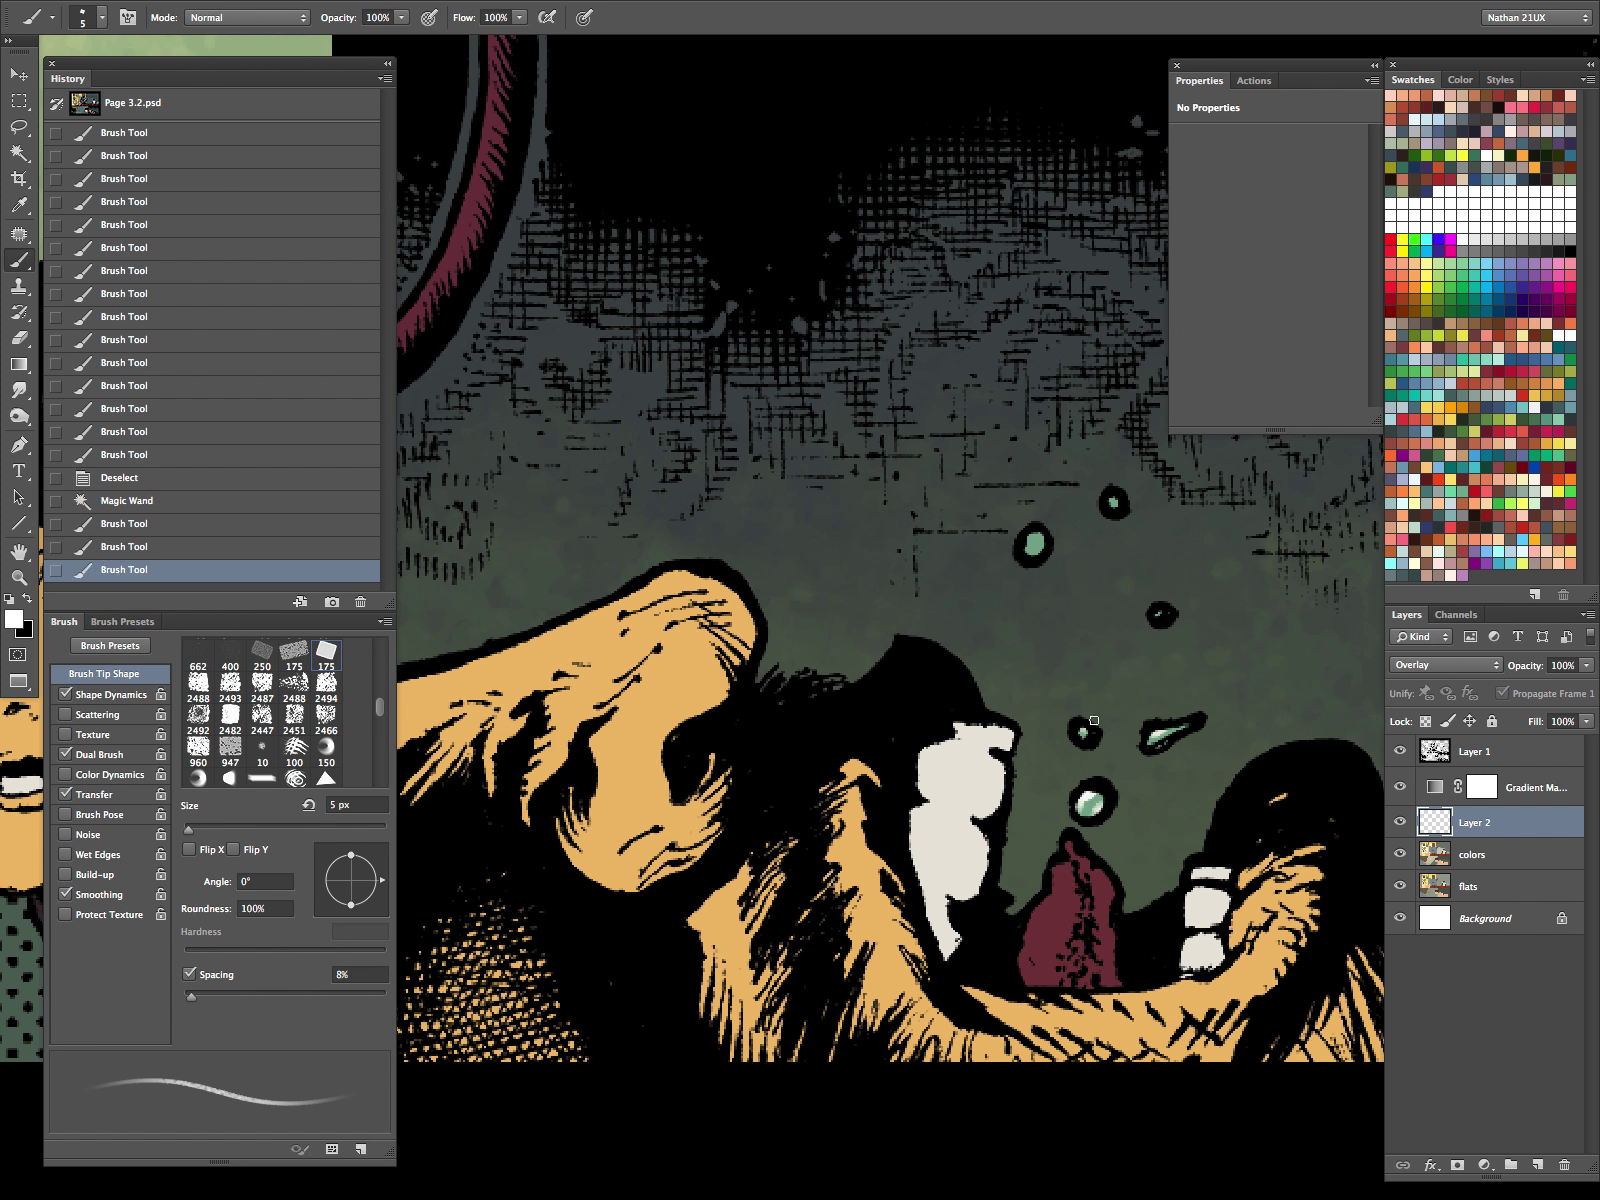
left_click(1083, 732)
left_click_drag(1039, 535, 1030, 550)
left_click(1114, 502)
left_click(1161, 614)
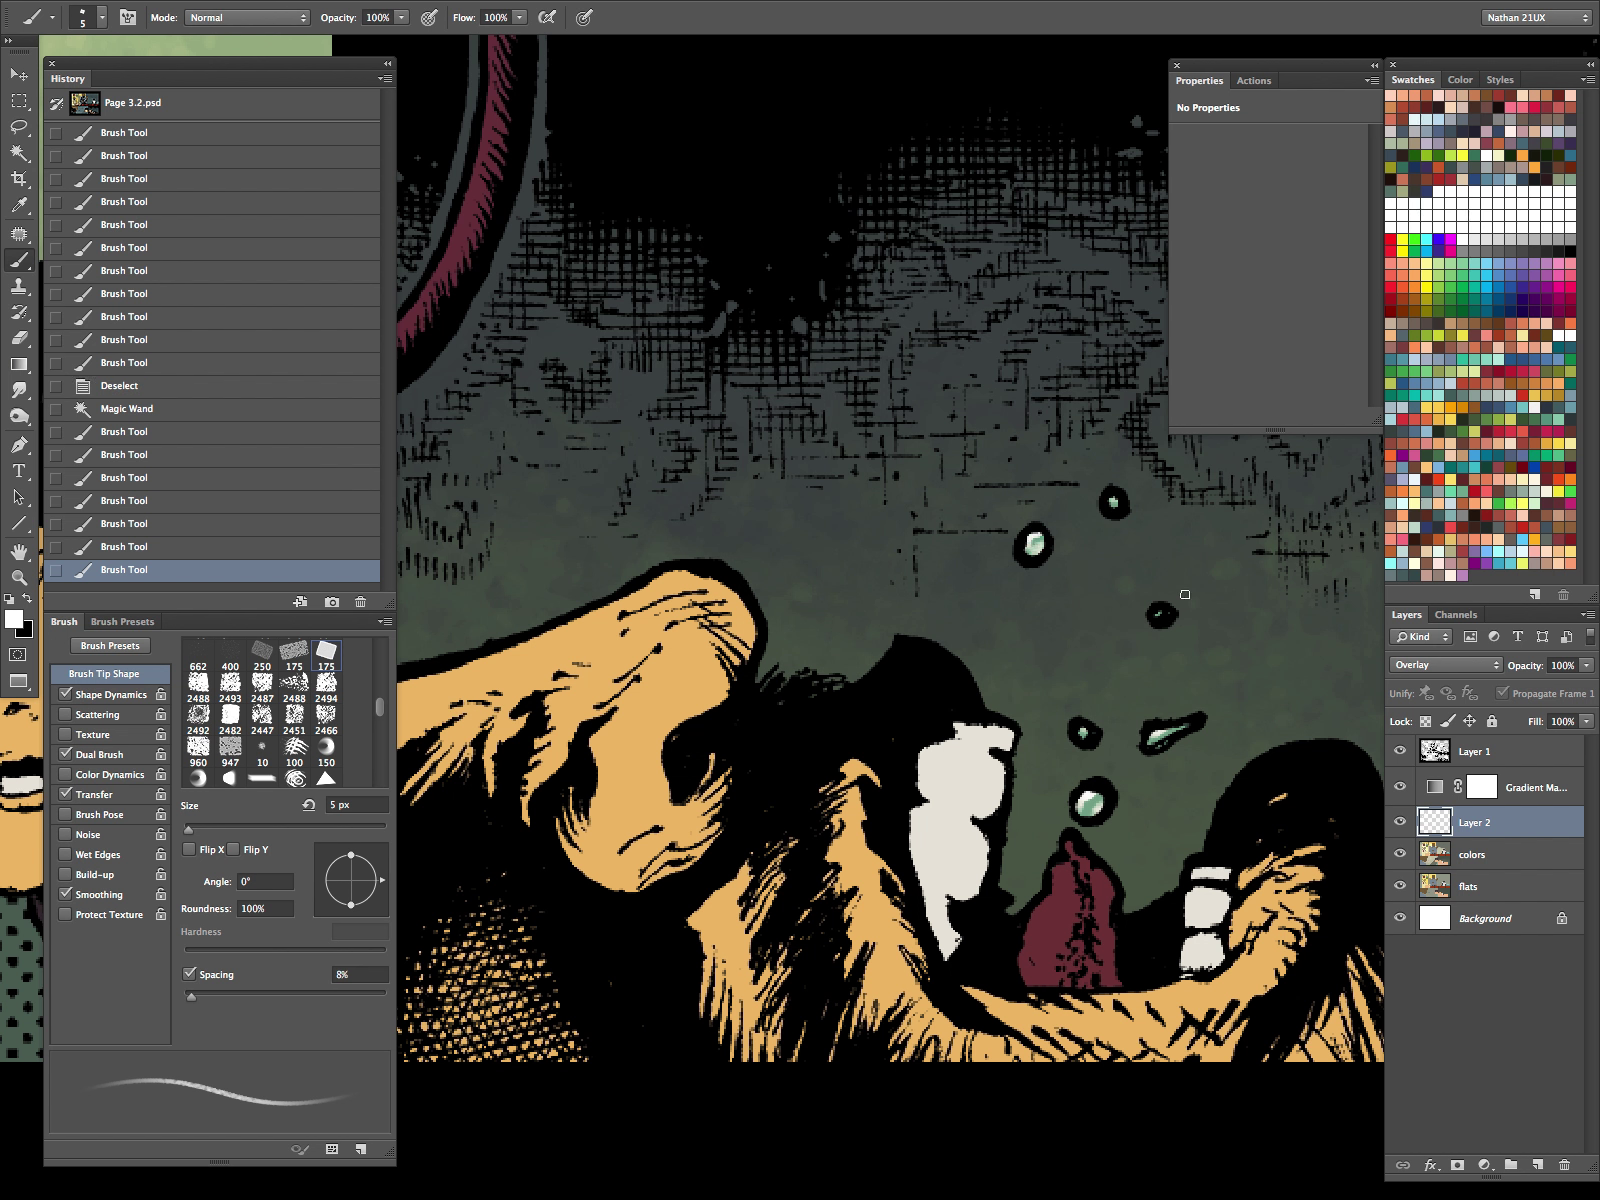
left_click(1162, 613)
left_click(1165, 611)
Step: Review page 3.2 as a whole, clear the droplet selection, and return to a close view of the tanks
key("z")
left_click_drag(1214, 664, 1150, 680)
left_click_drag(1165, 785, 849, 1051)
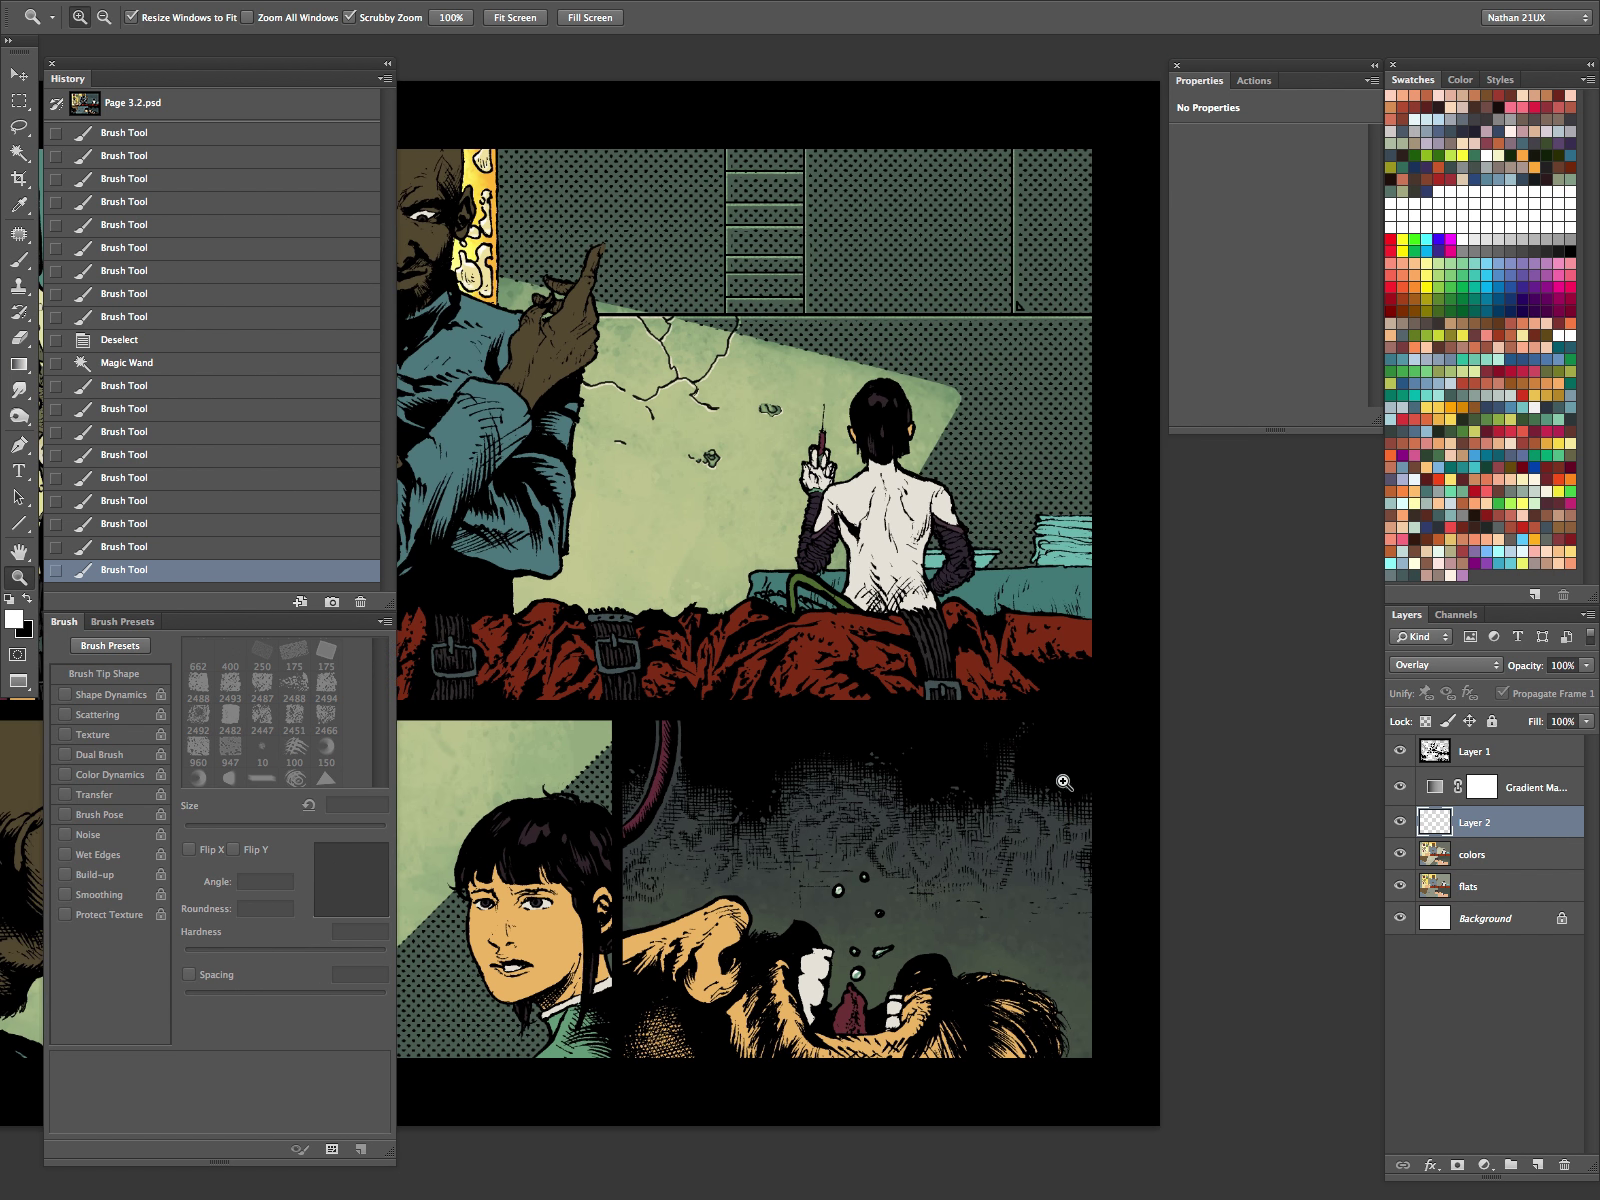
left_click_drag(1064, 785, 975, 855)
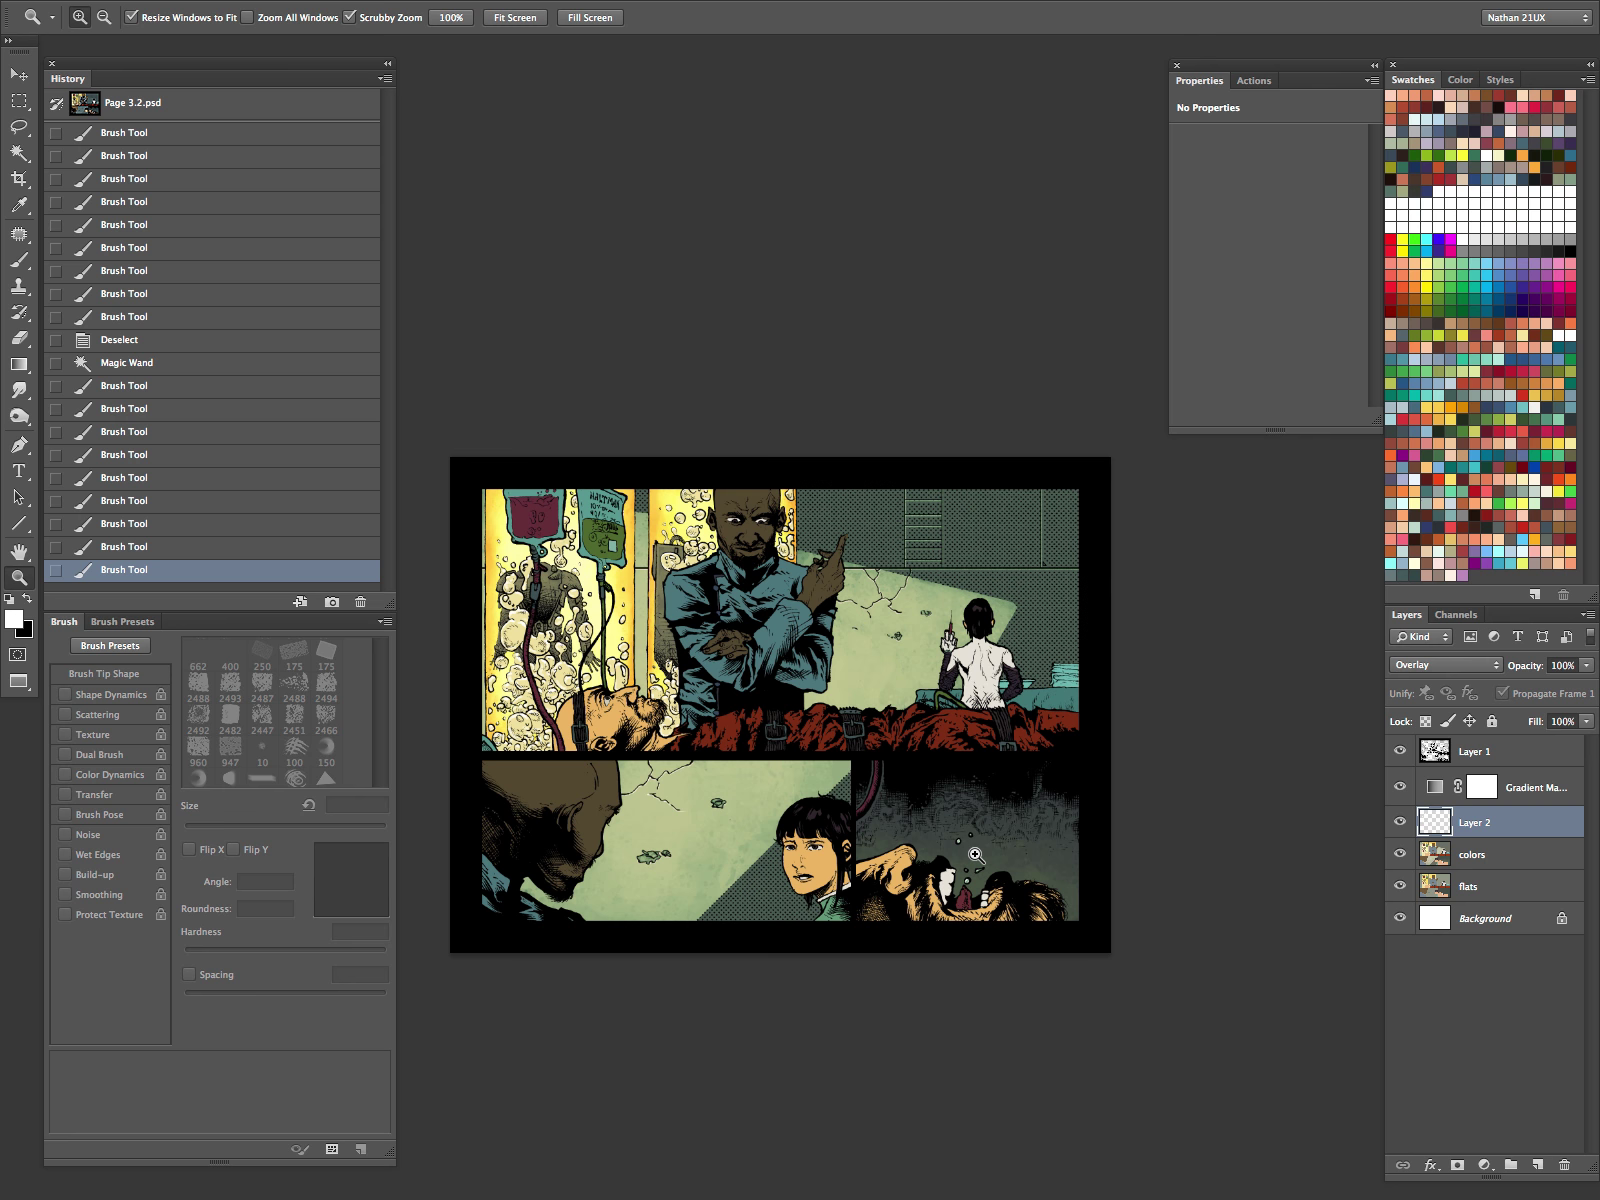
left_click_drag(865, 690, 1023, 715)
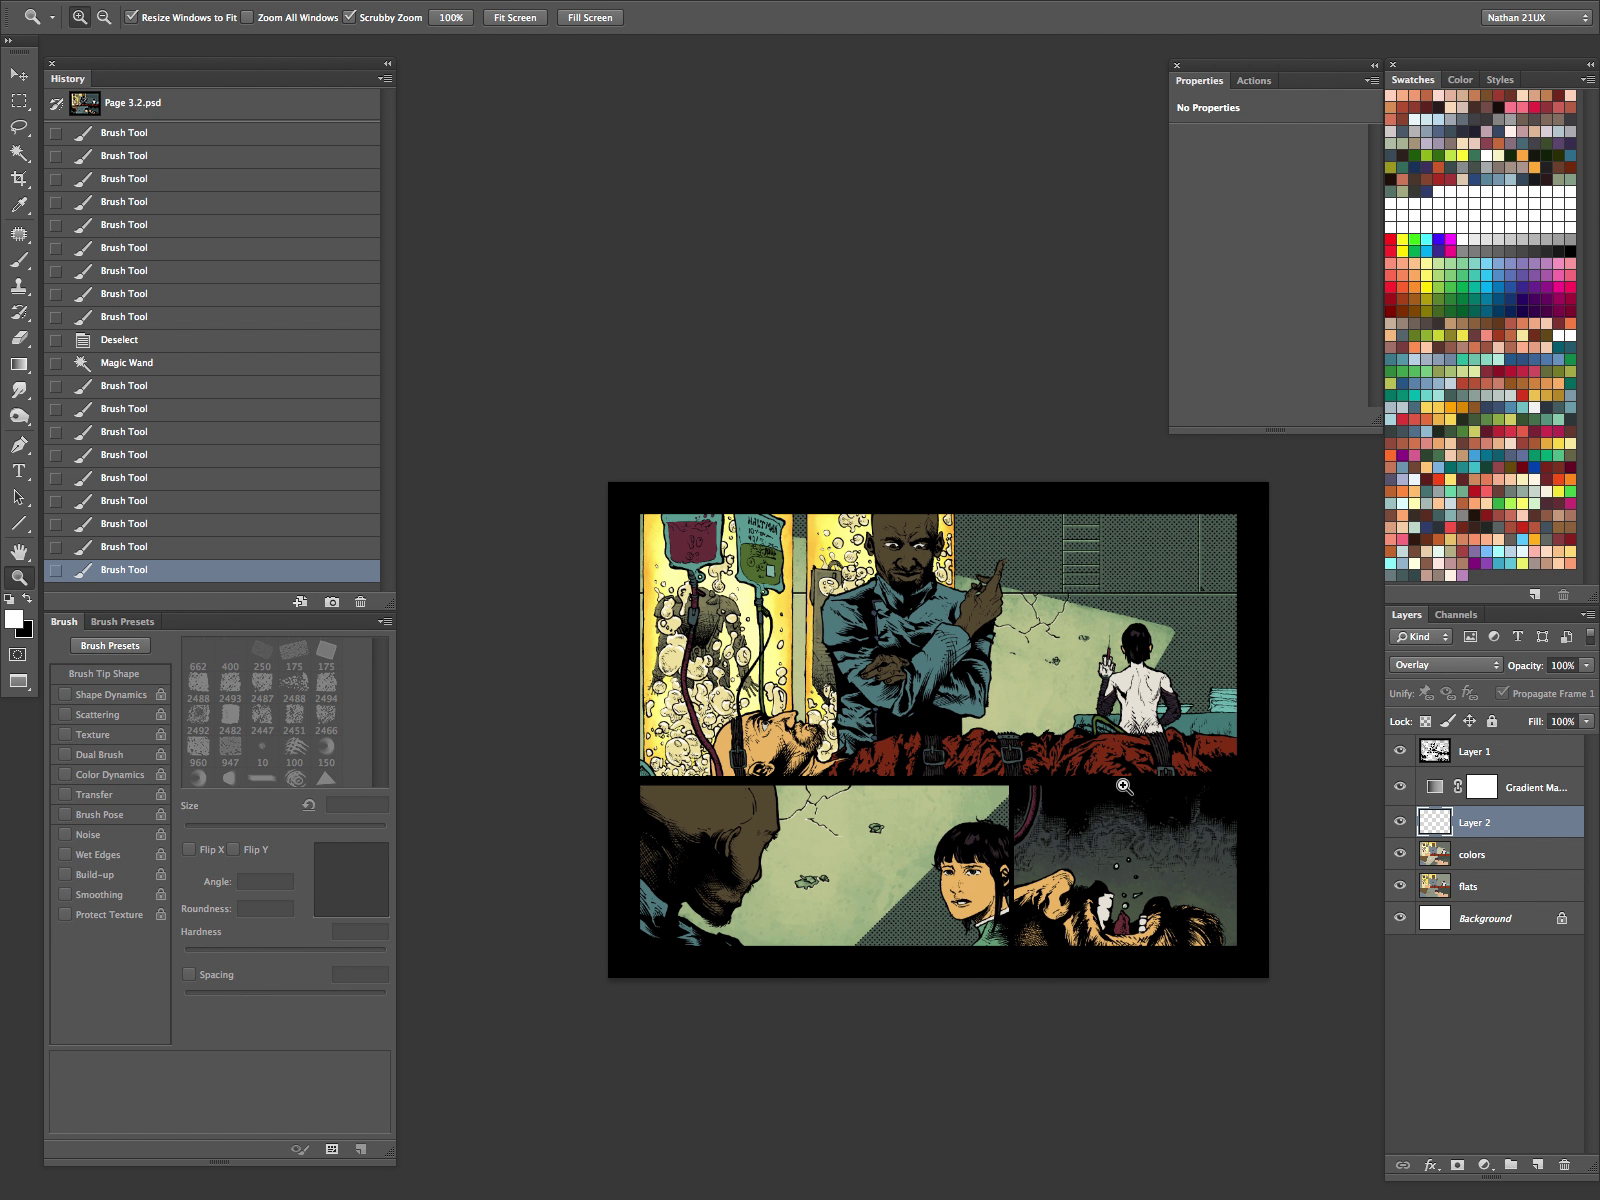
left_click_drag(787, 640, 955, 660)
key("super+d")
key("h")
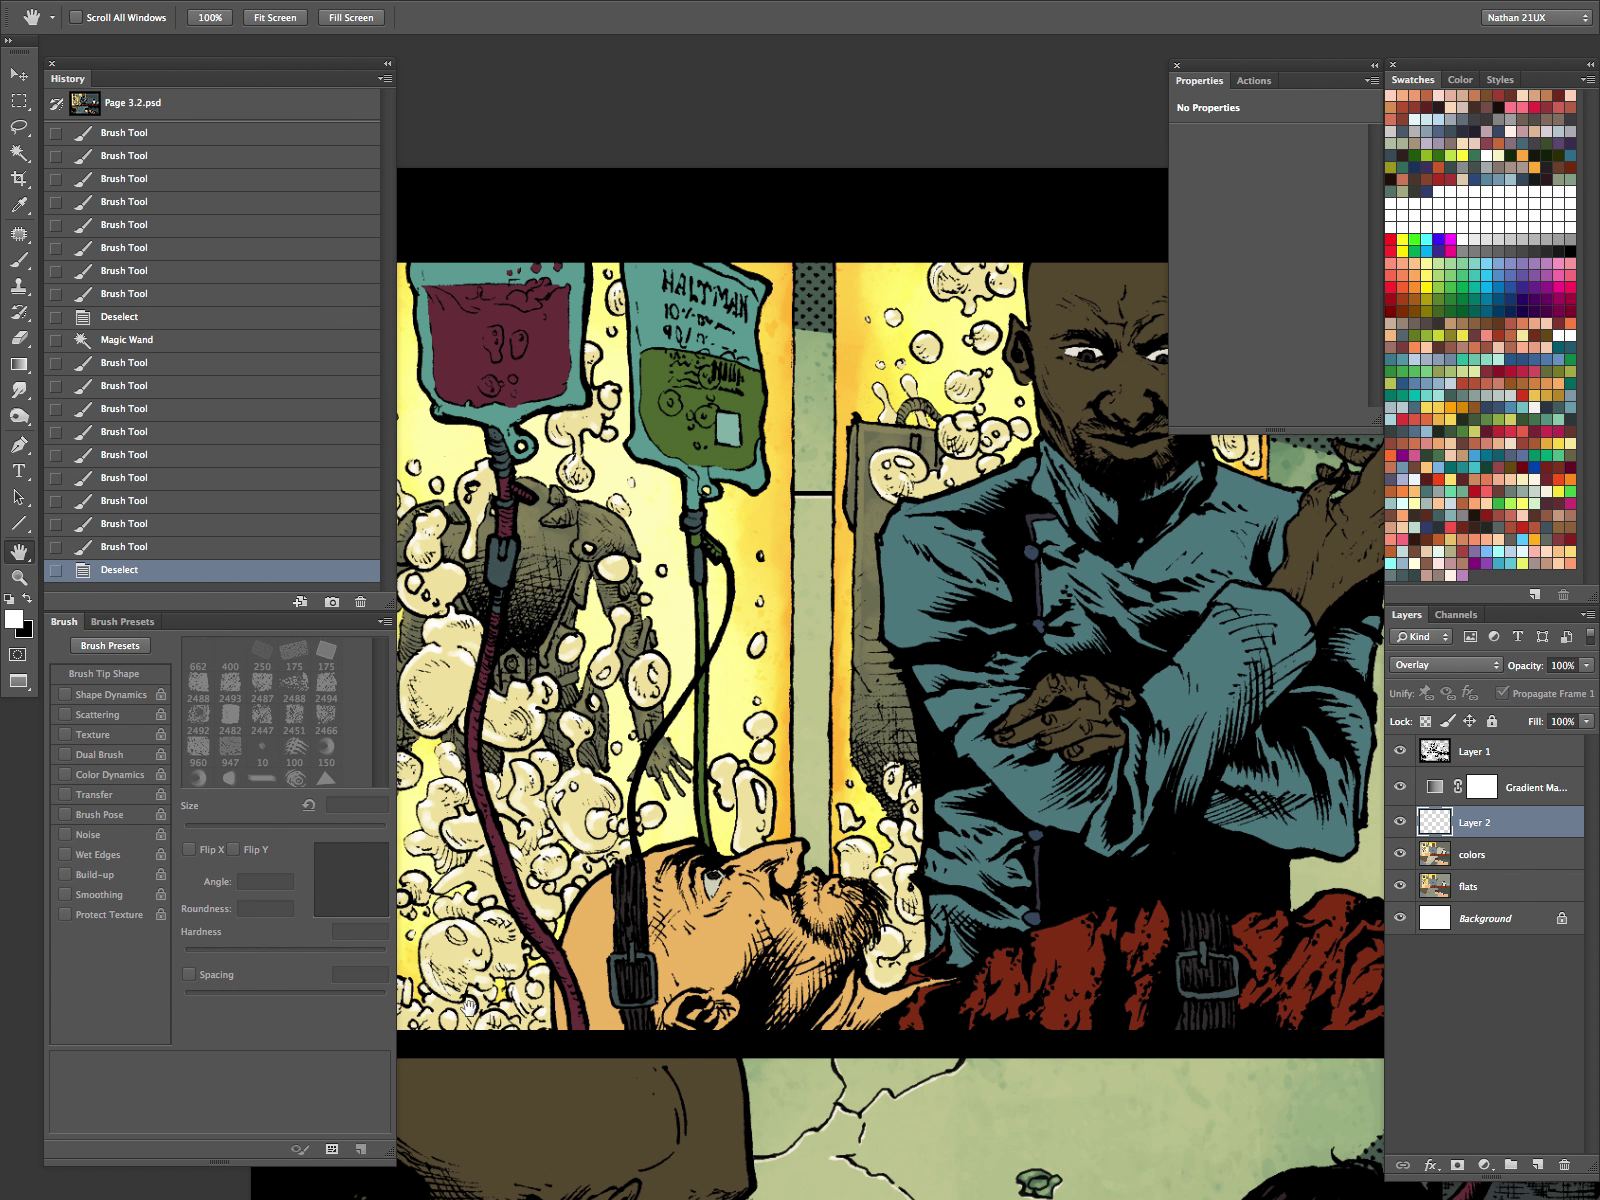
Step: Try Layer 2 at 50, 80 and 70 percent opacity and settle on 80 percent
key("5")
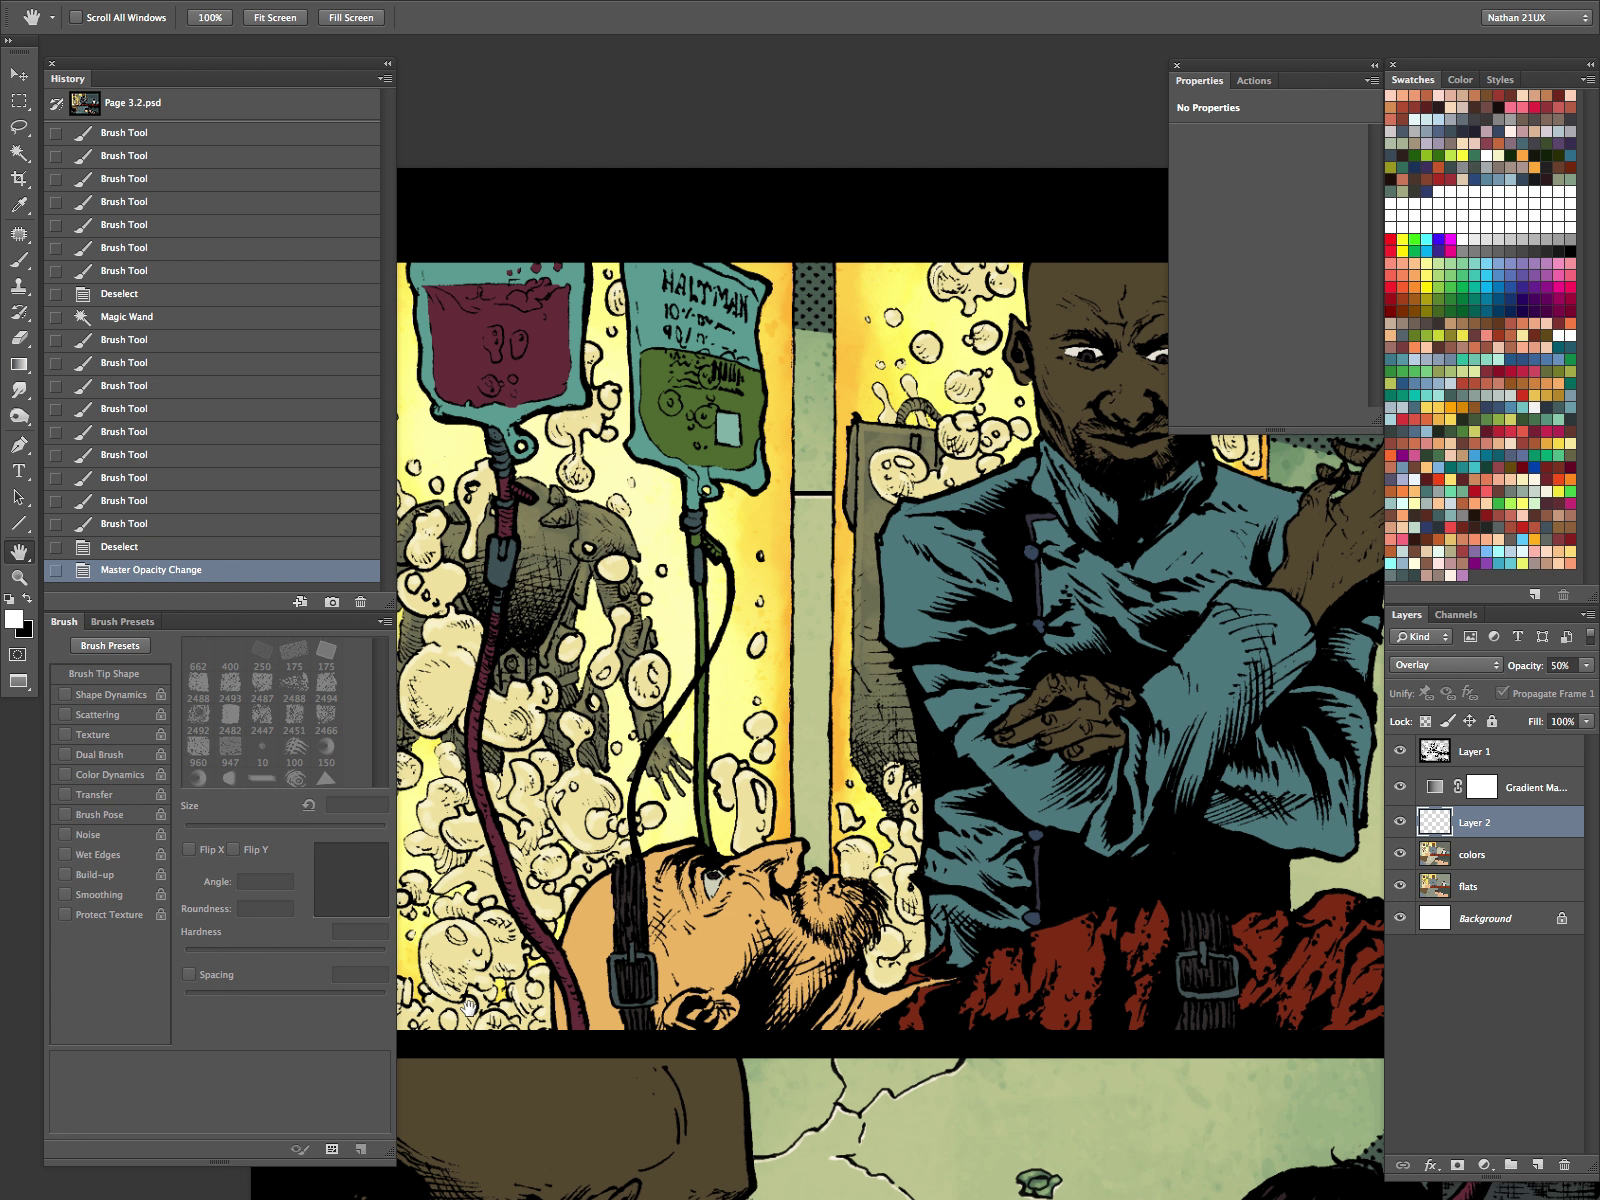
key("8")
key("7")
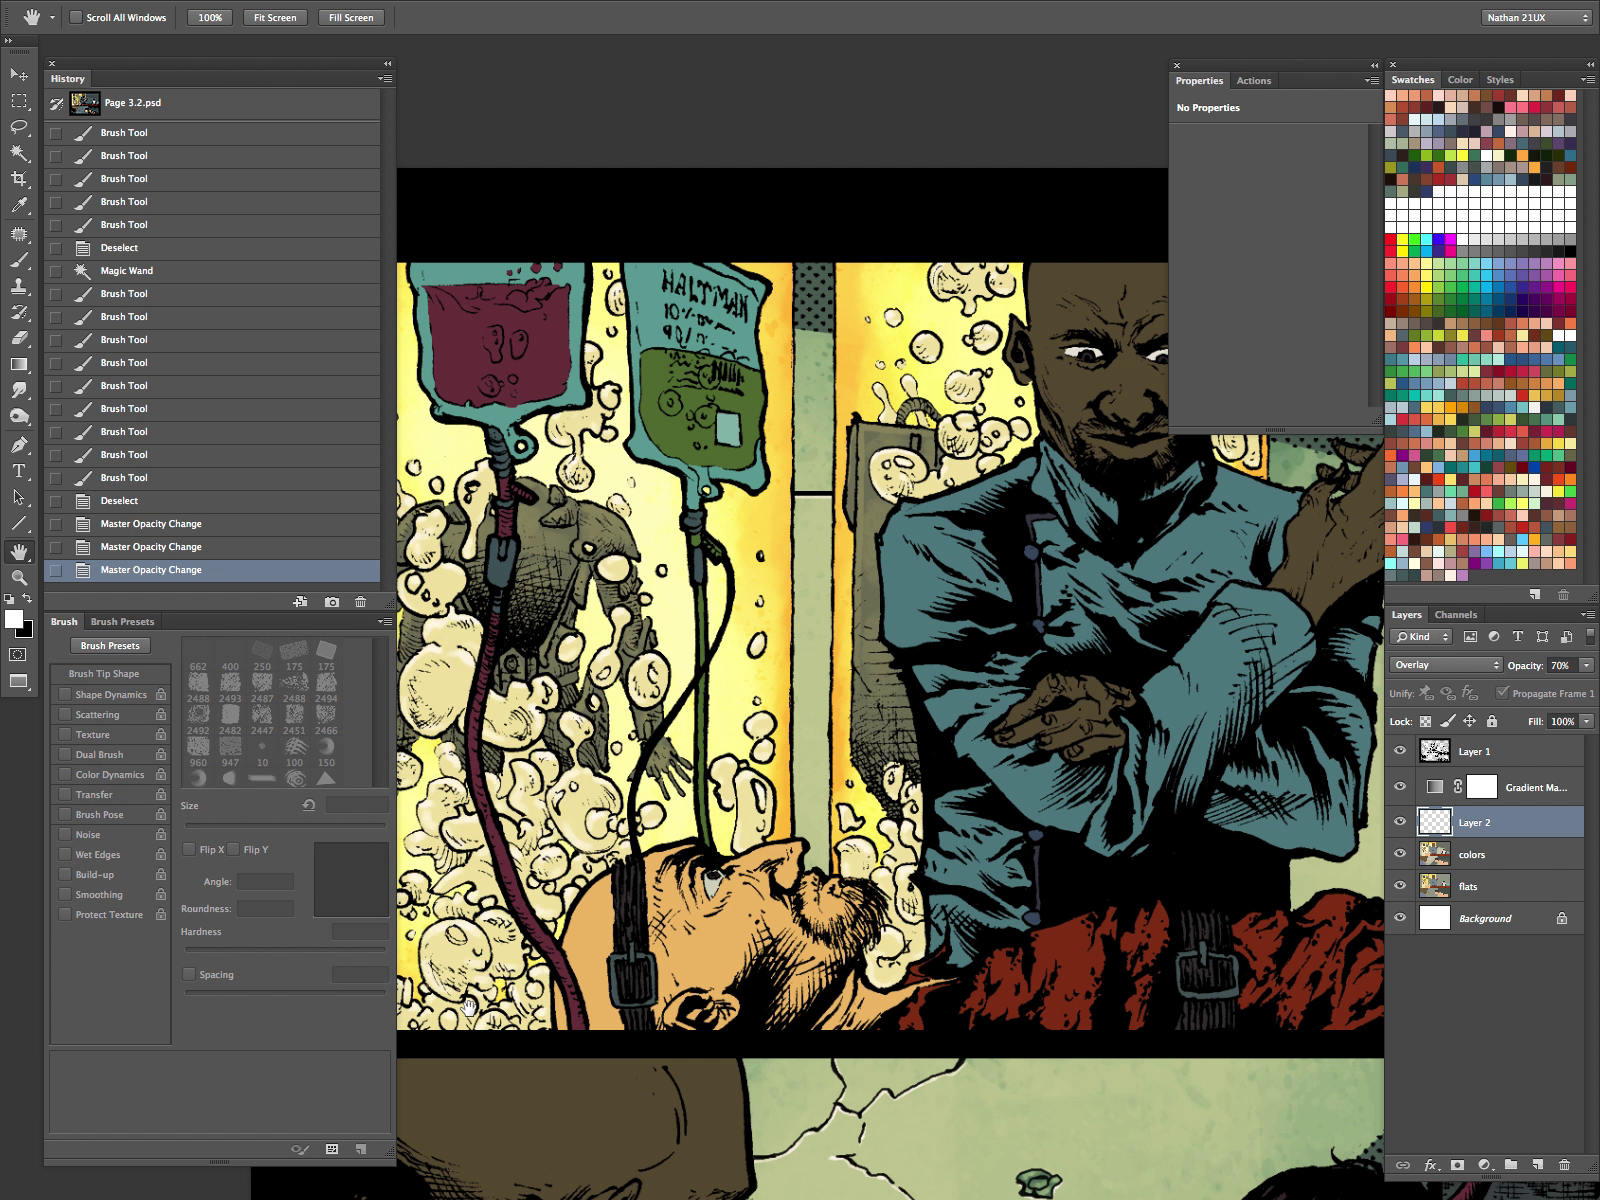
key("Tab")
left_click_drag(725, 680, 594, 806)
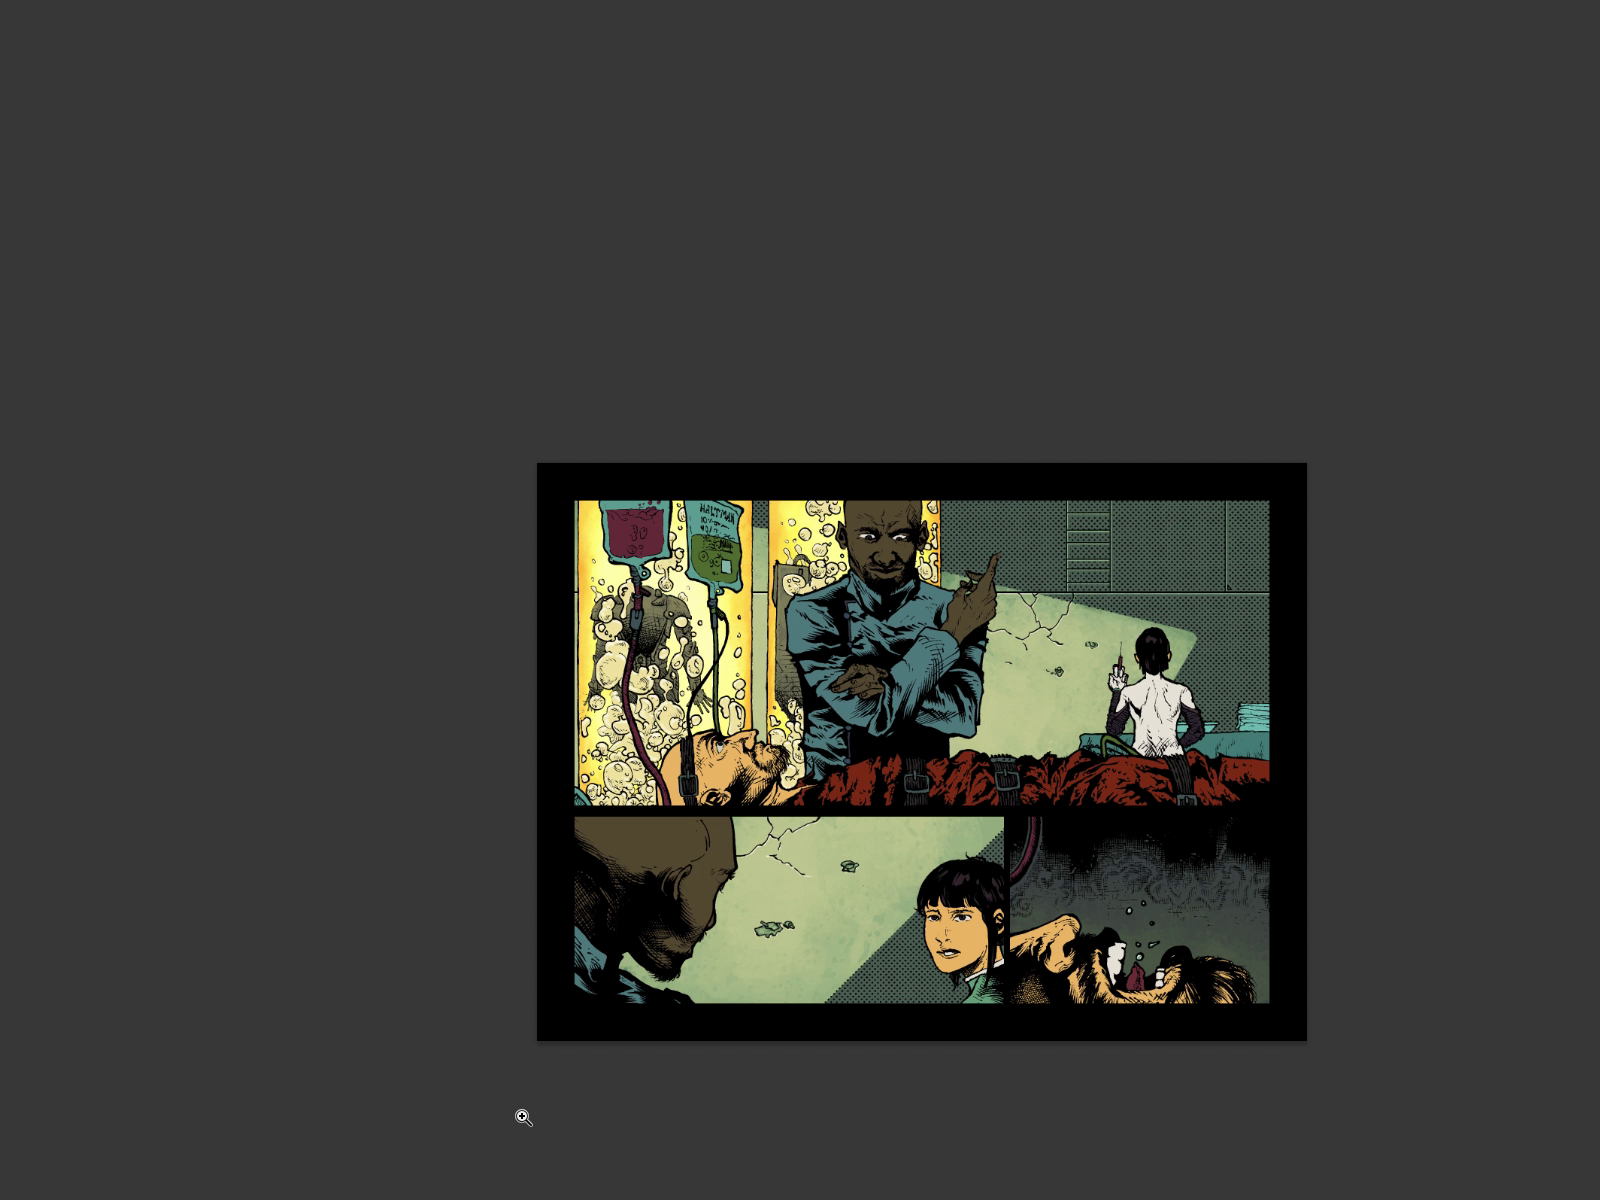
key("Tab")
left_click(1503, 852)
key("w")
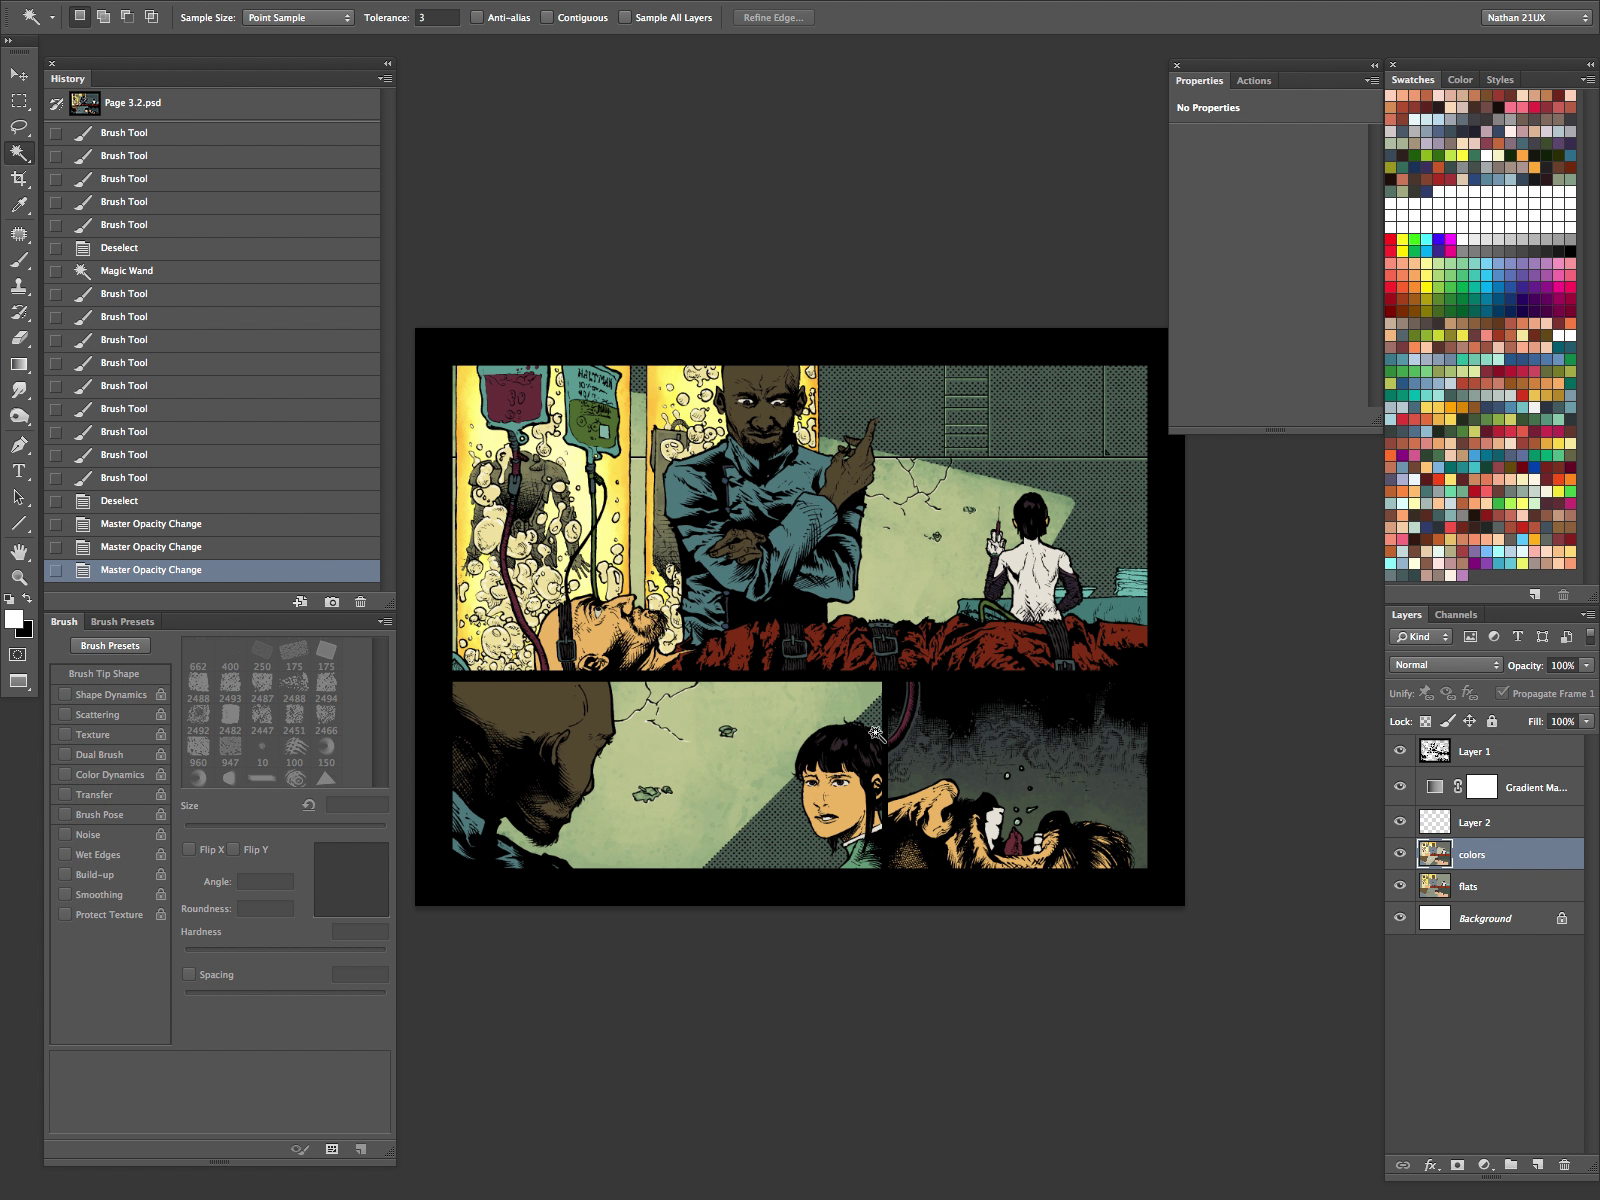
key("ctrl+z")
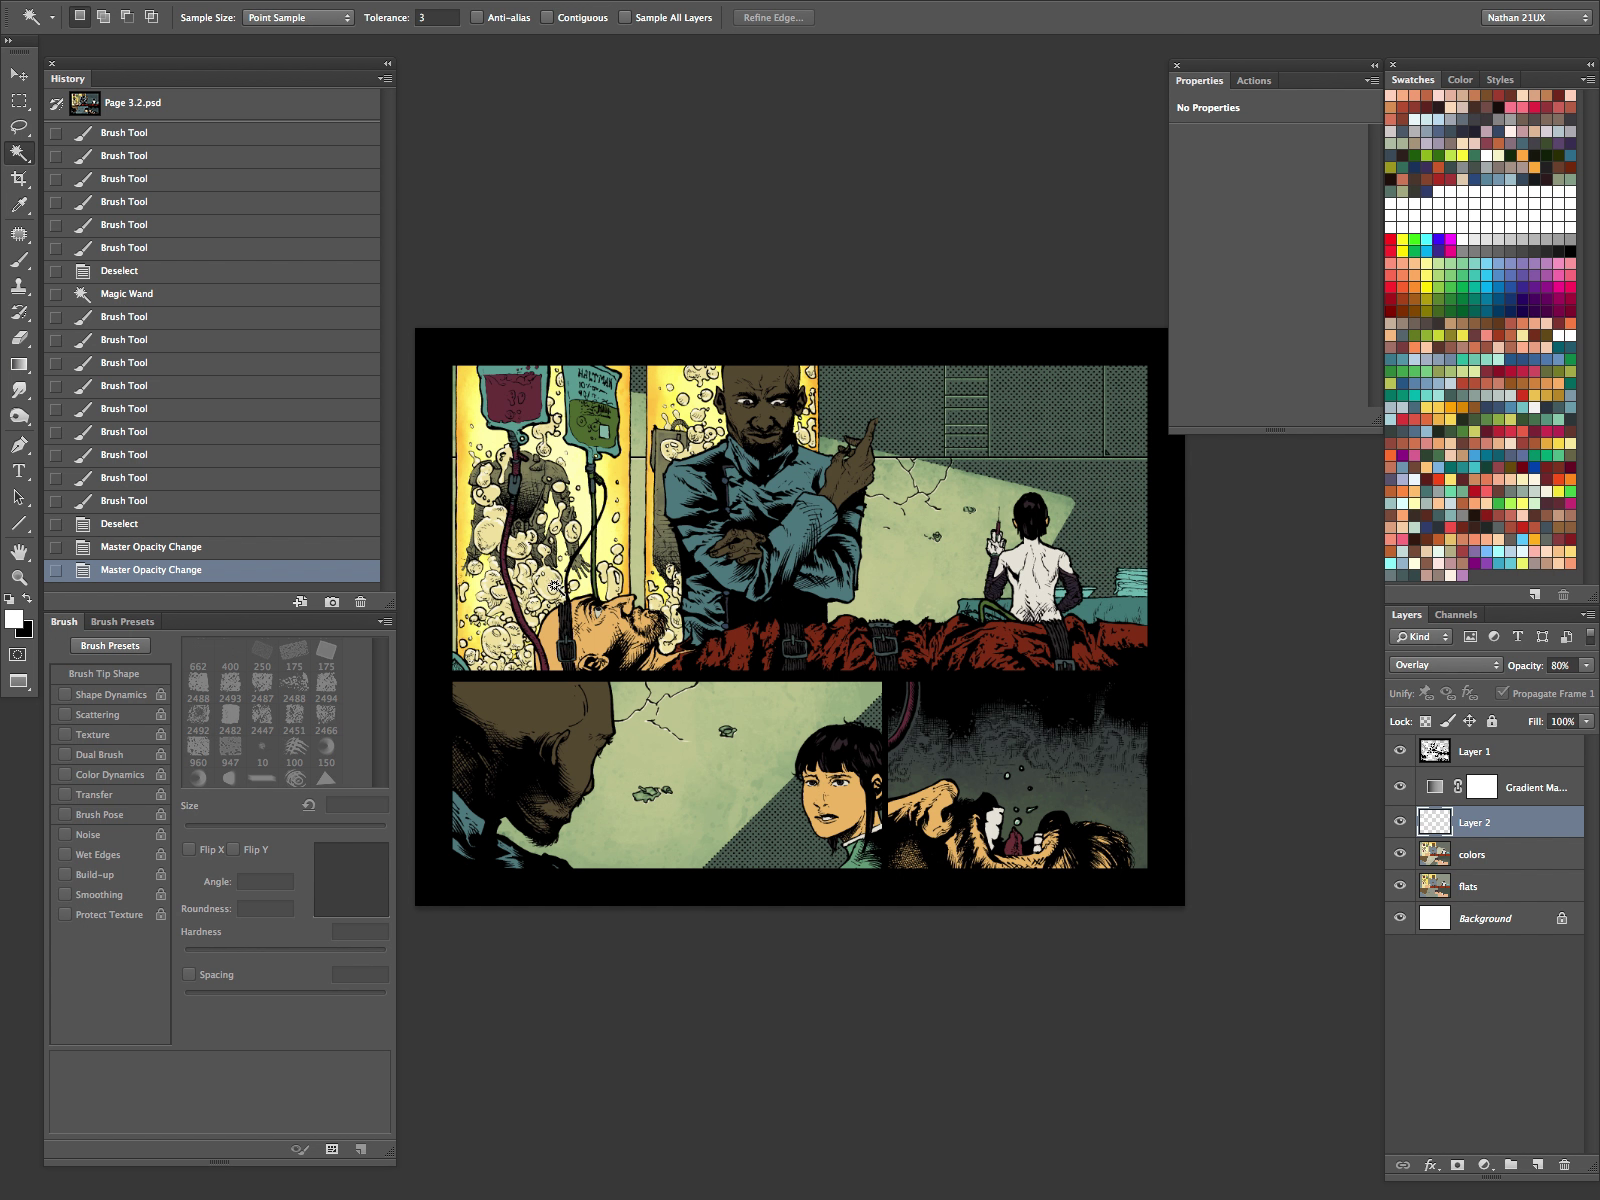
Step: Select the tank bubbles on the colors layer with the Magic Wand and darken them slightly with Levels
left_click(1470, 855)
left_click(545, 581)
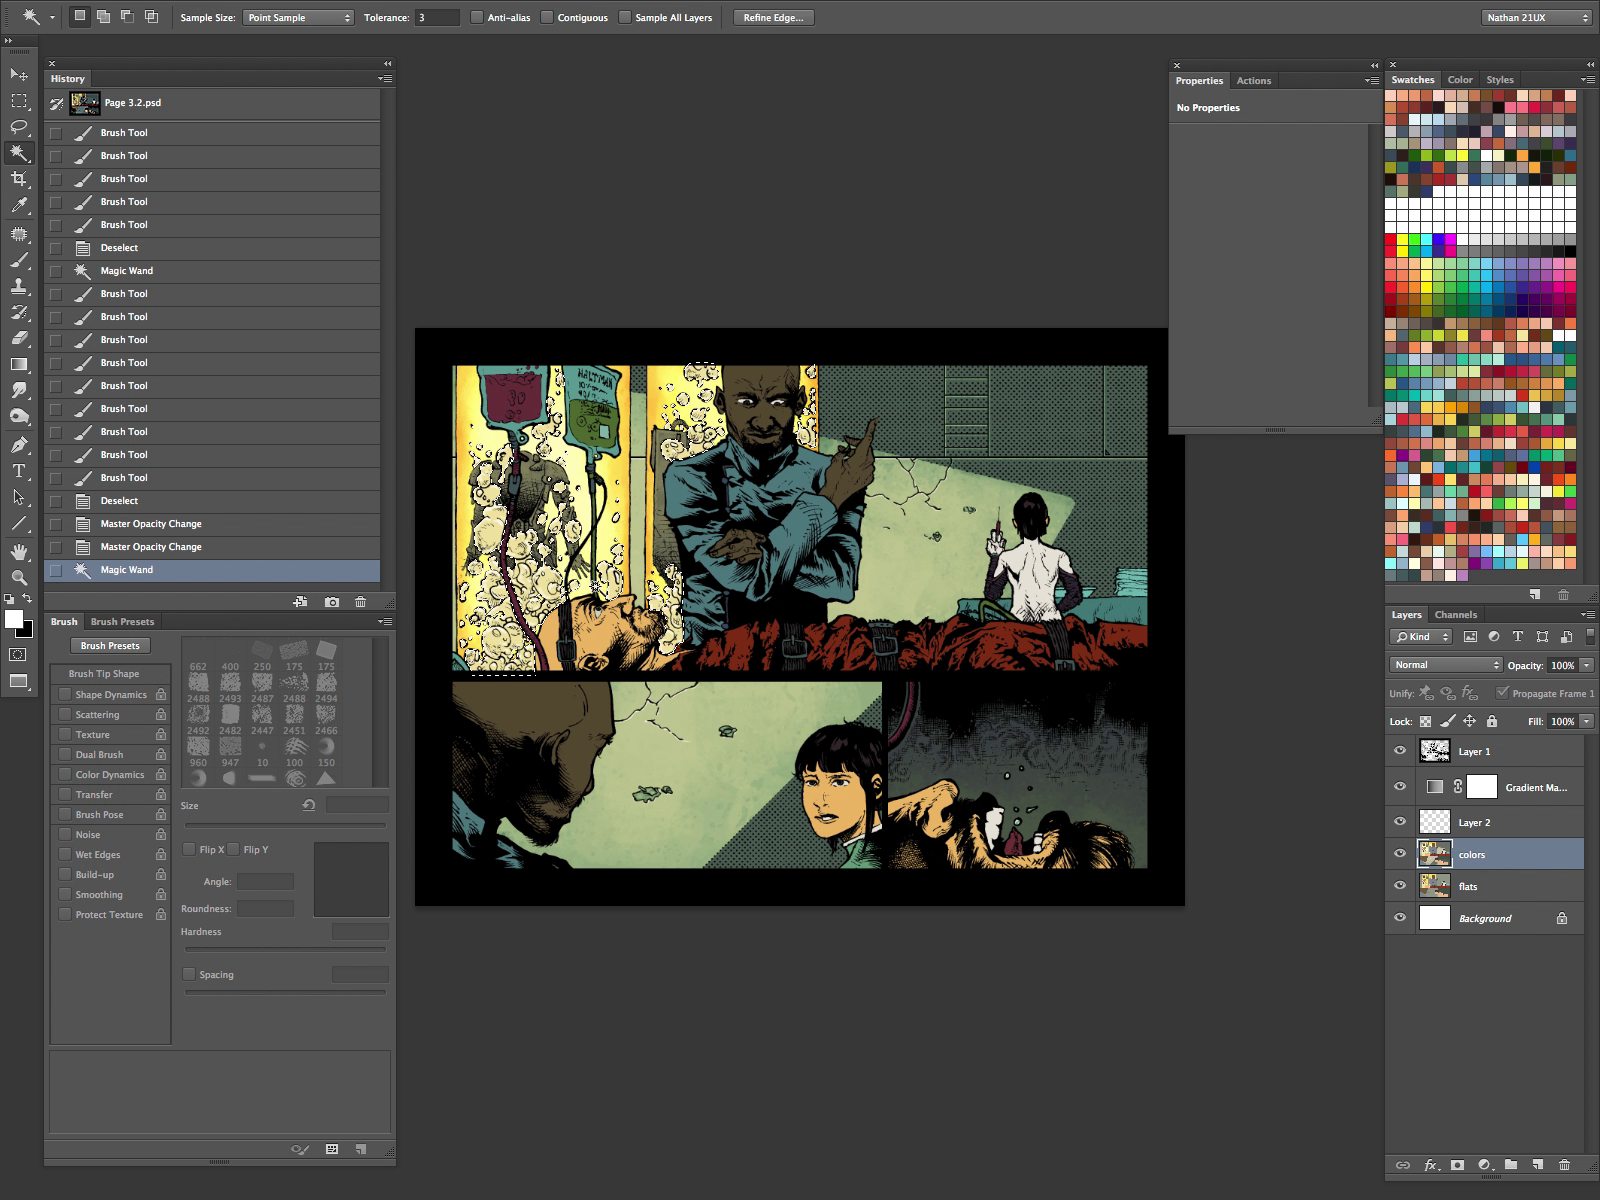
key("z")
left_click(645, 583)
key("Tab")
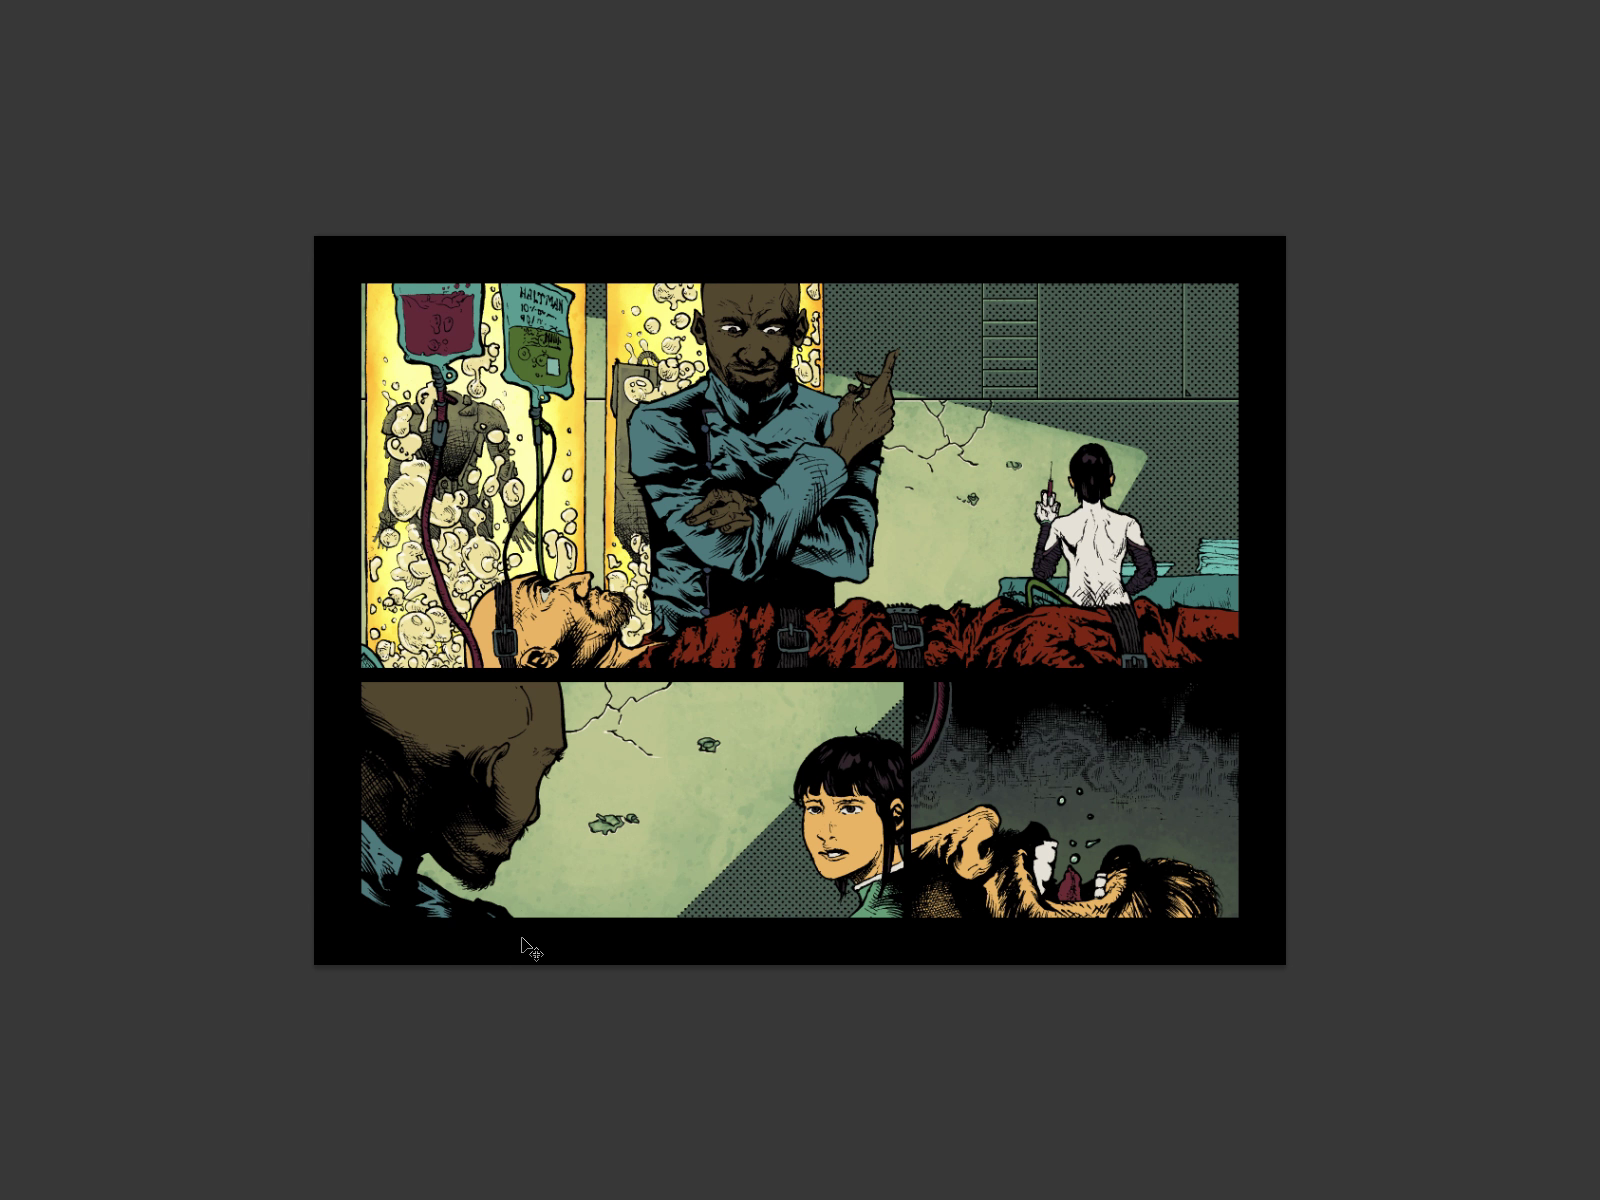
key("ctrl+l")
left_click_drag(1292, 303, 1327, 301)
left_click(1481, 119)
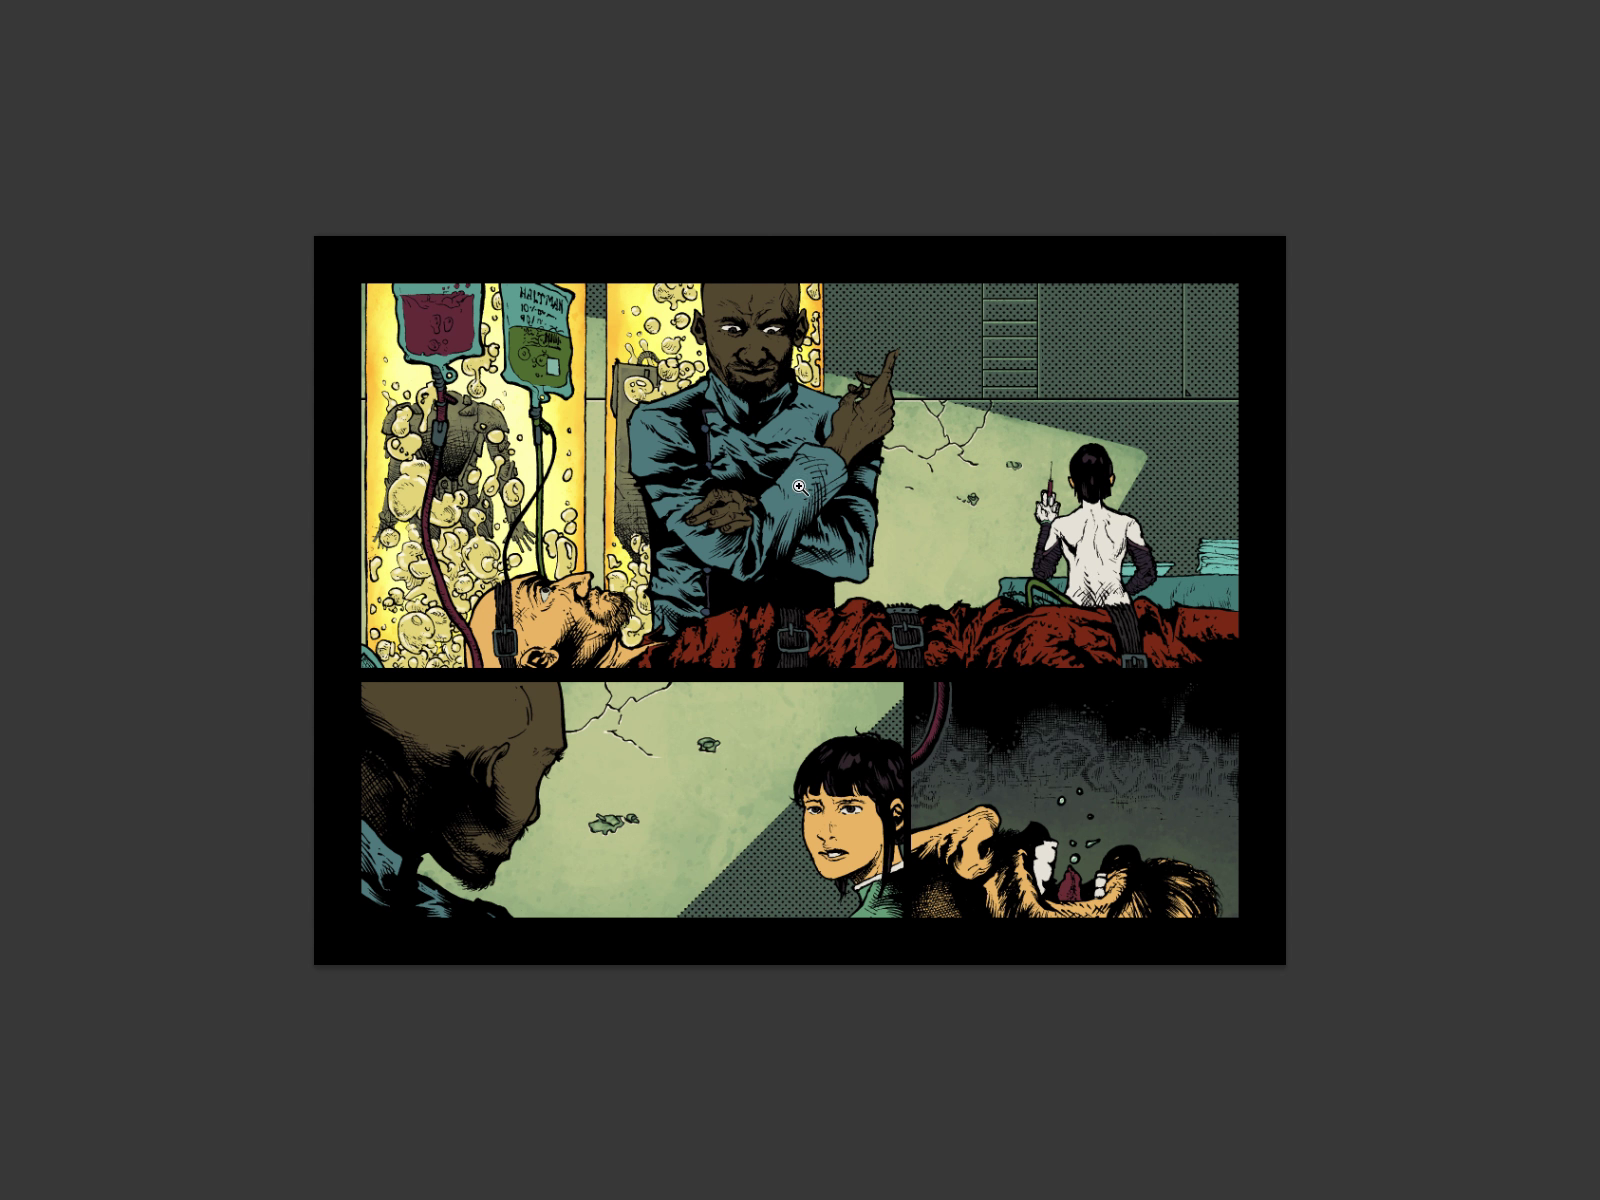
Step: Try filling the selected bubbles with yellow tones sampled from the tank glow, and undo the fill
left_click(638, 497)
key("Tab")
key("i")
left_click(527, 406)
left_click(518, 384)
key("Tab")
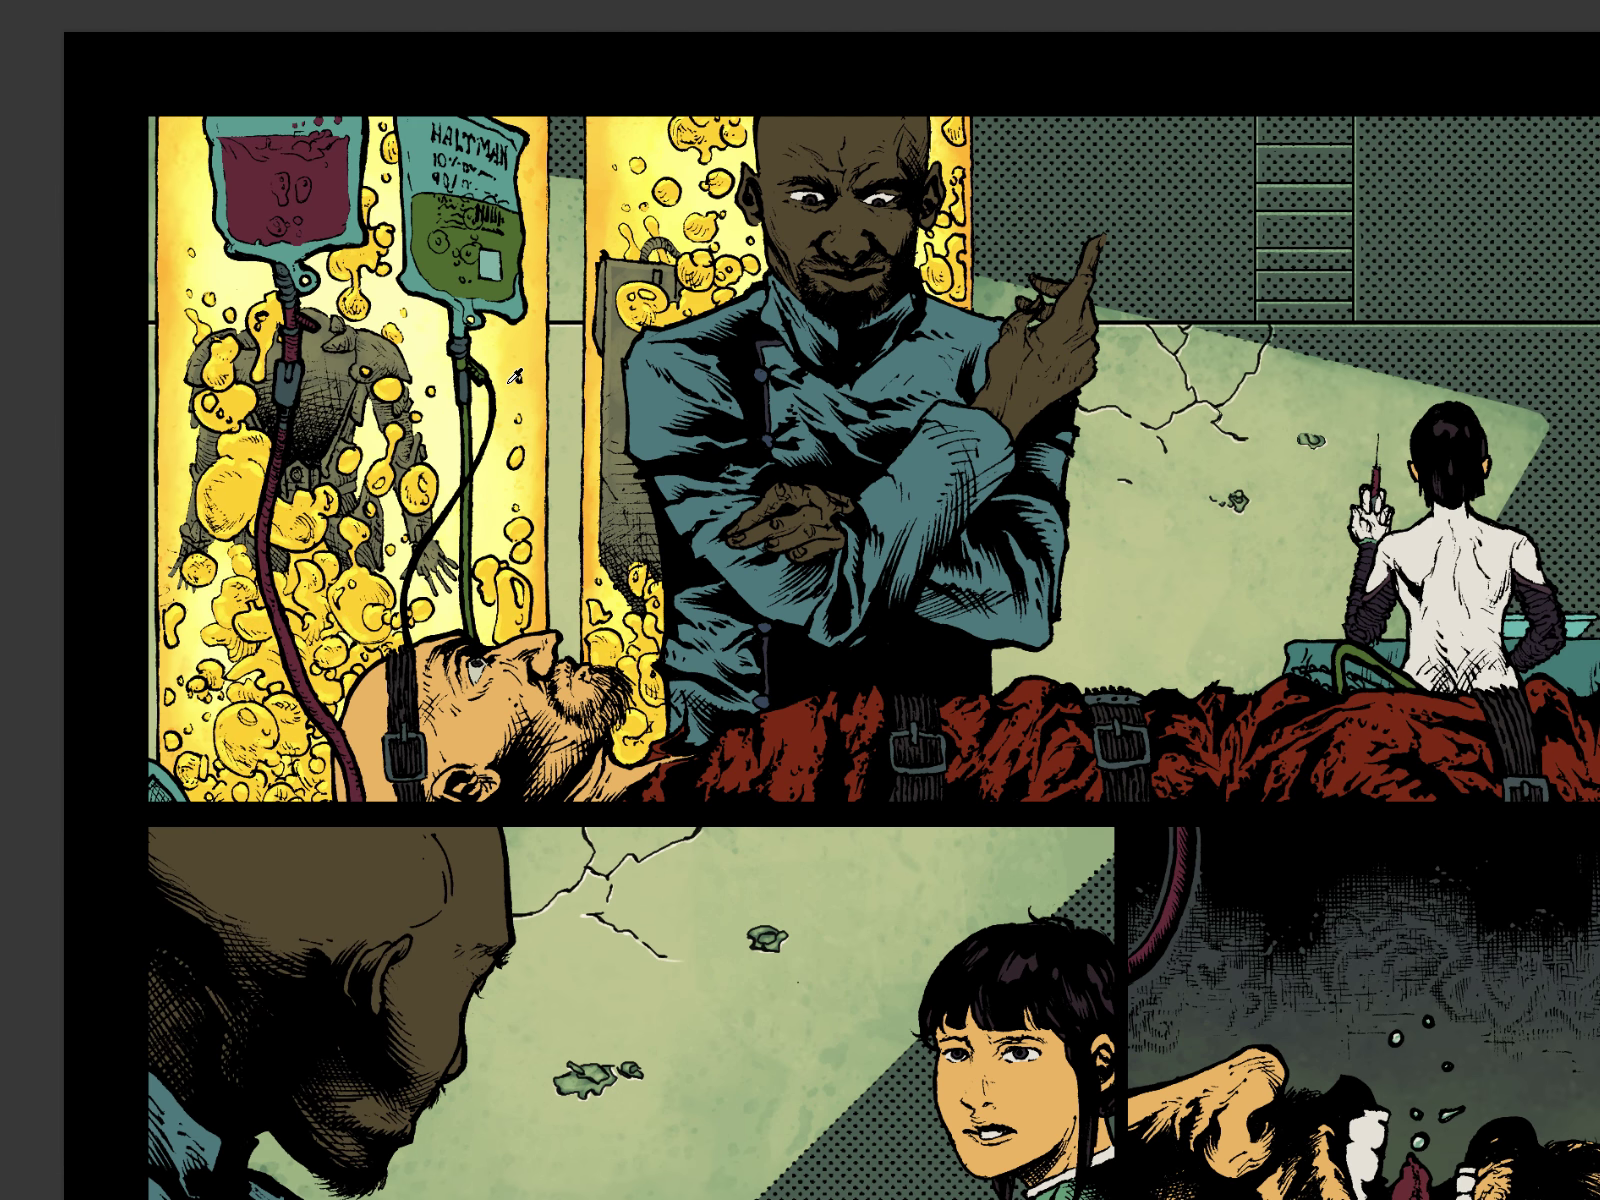
left_click(478, 411)
key("alt+BackSpace")
key("ctrl+z")
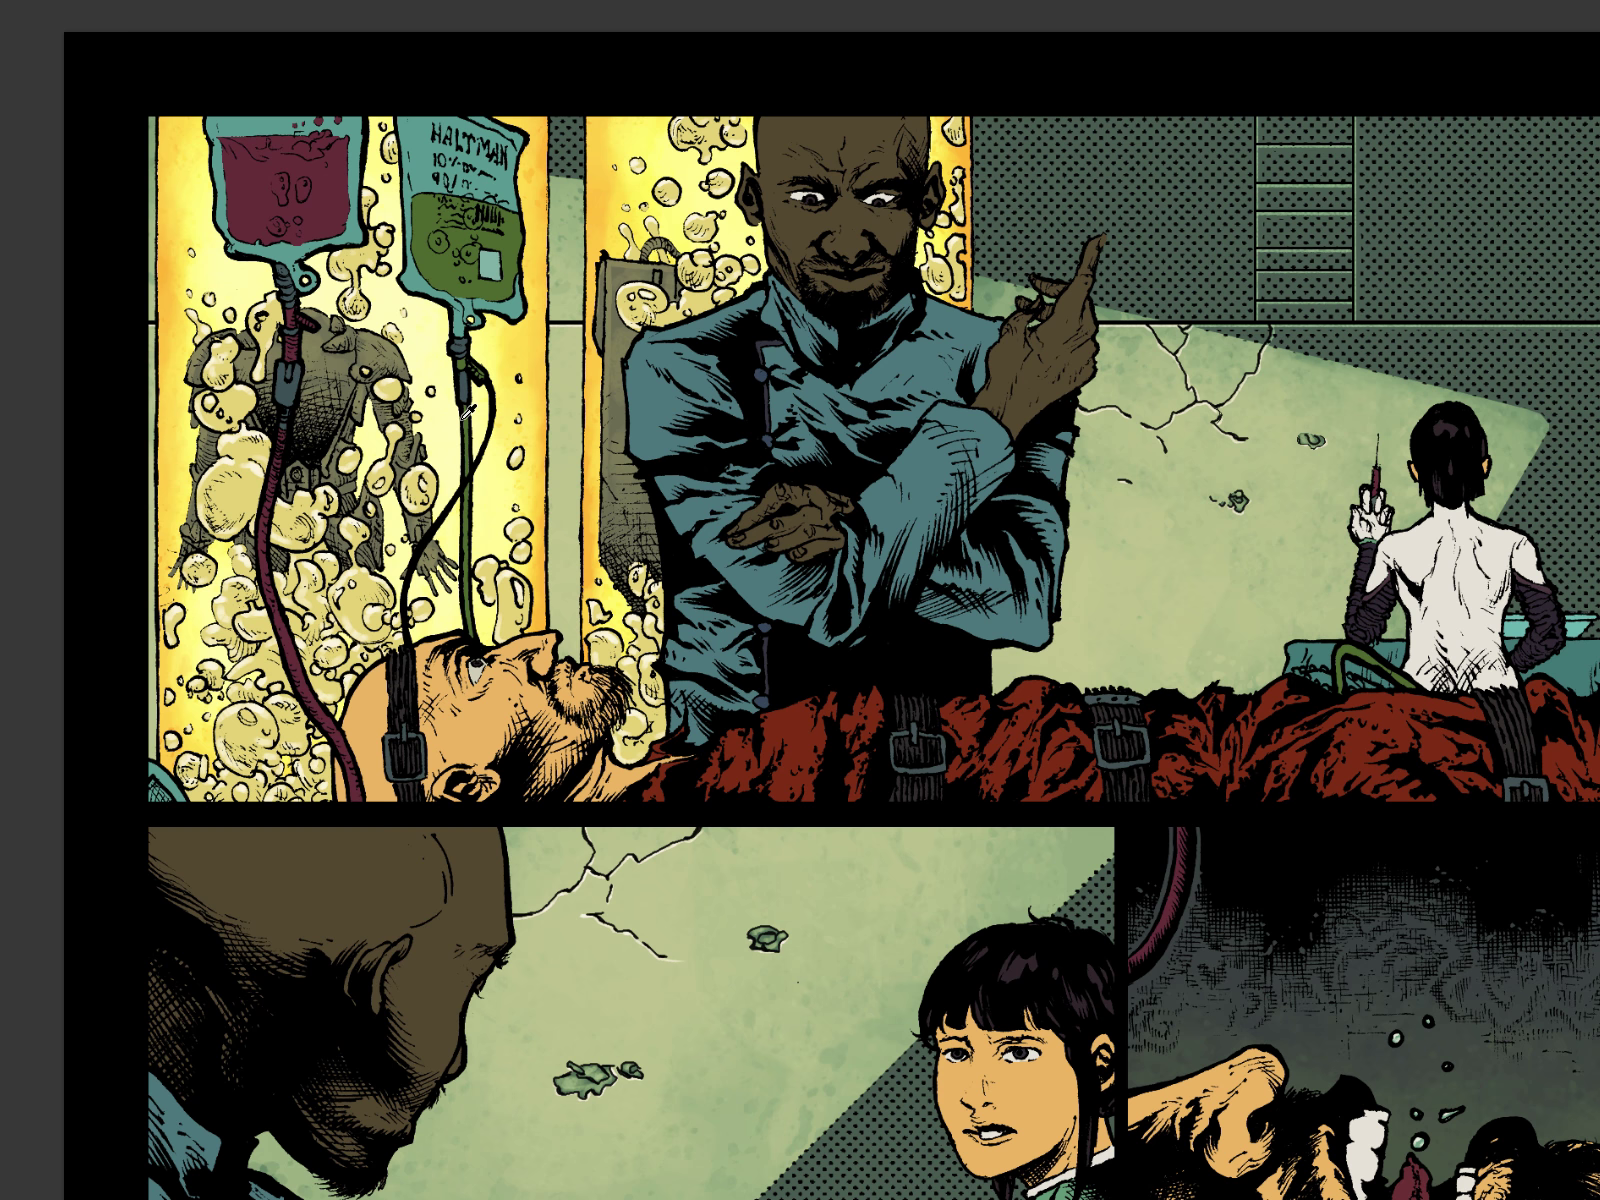
Step: Clear the bubble selection, show the whole of page 3.2, and make Layer 2 active
key("Tab")
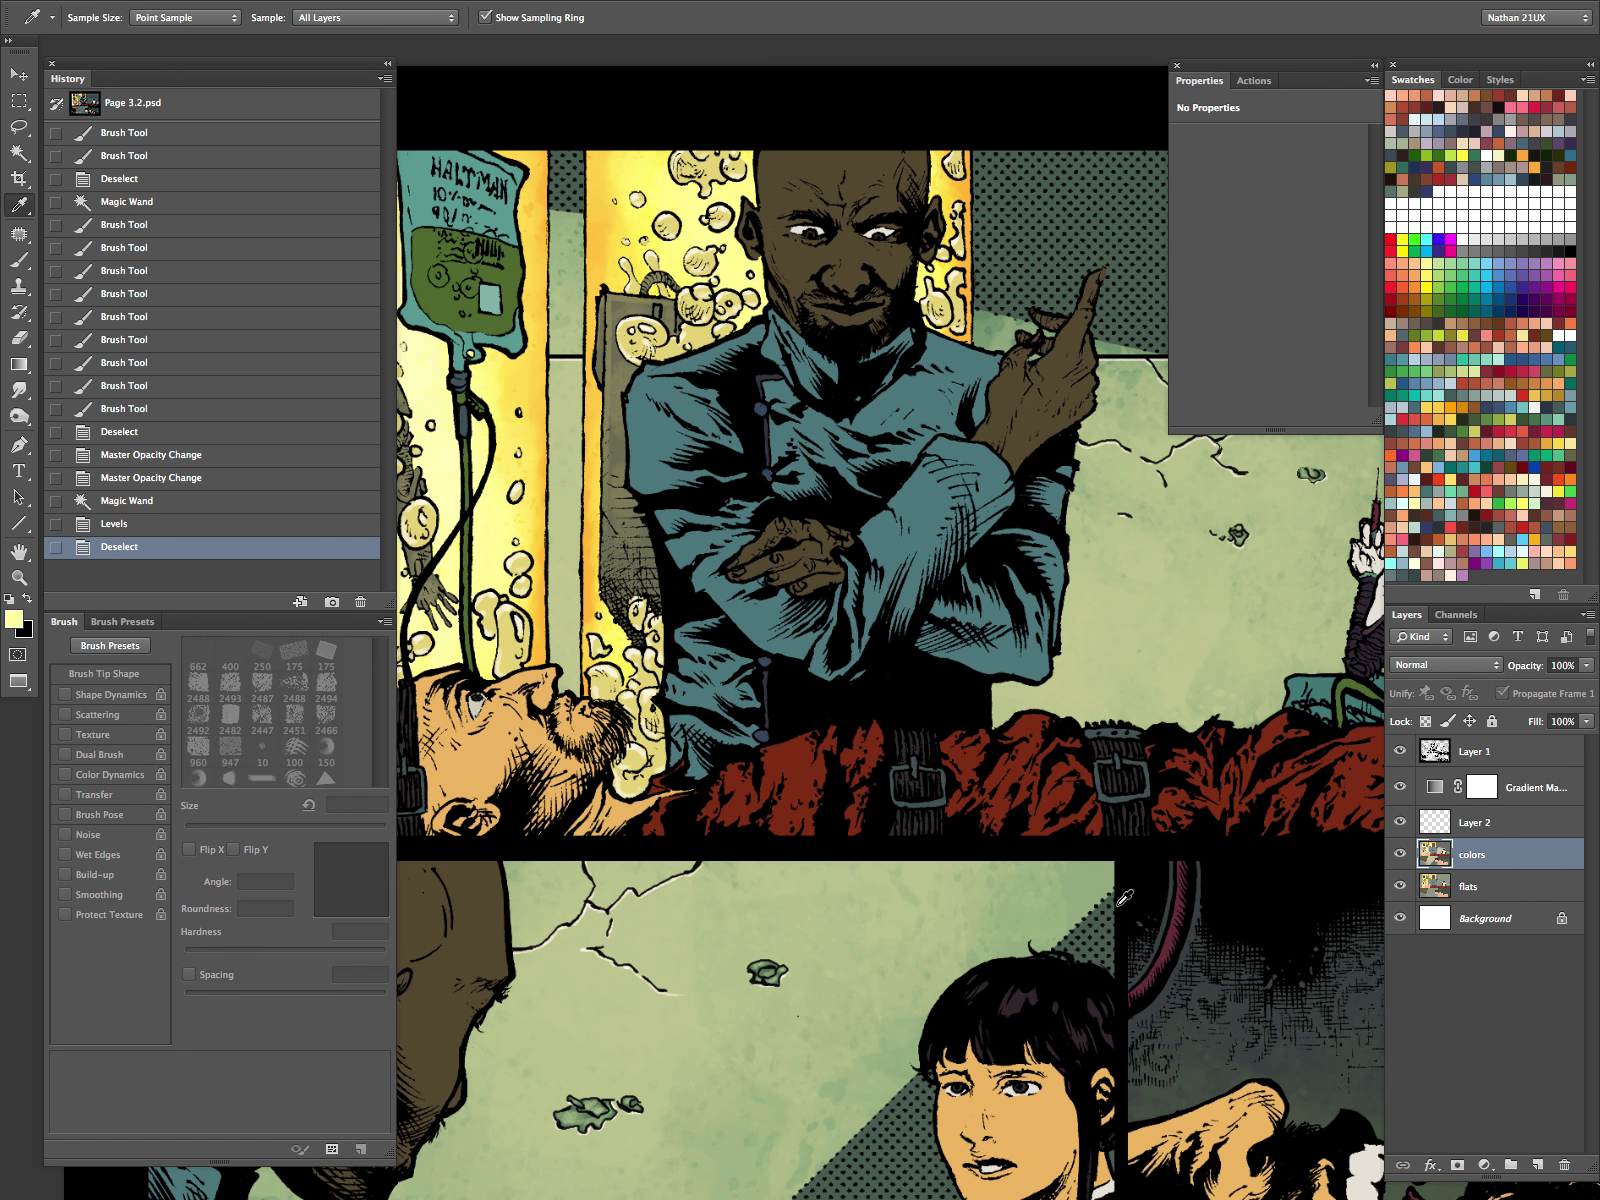
key("z")
left_click_drag(1137, 835, 1052, 898)
left_click(1447, 824)
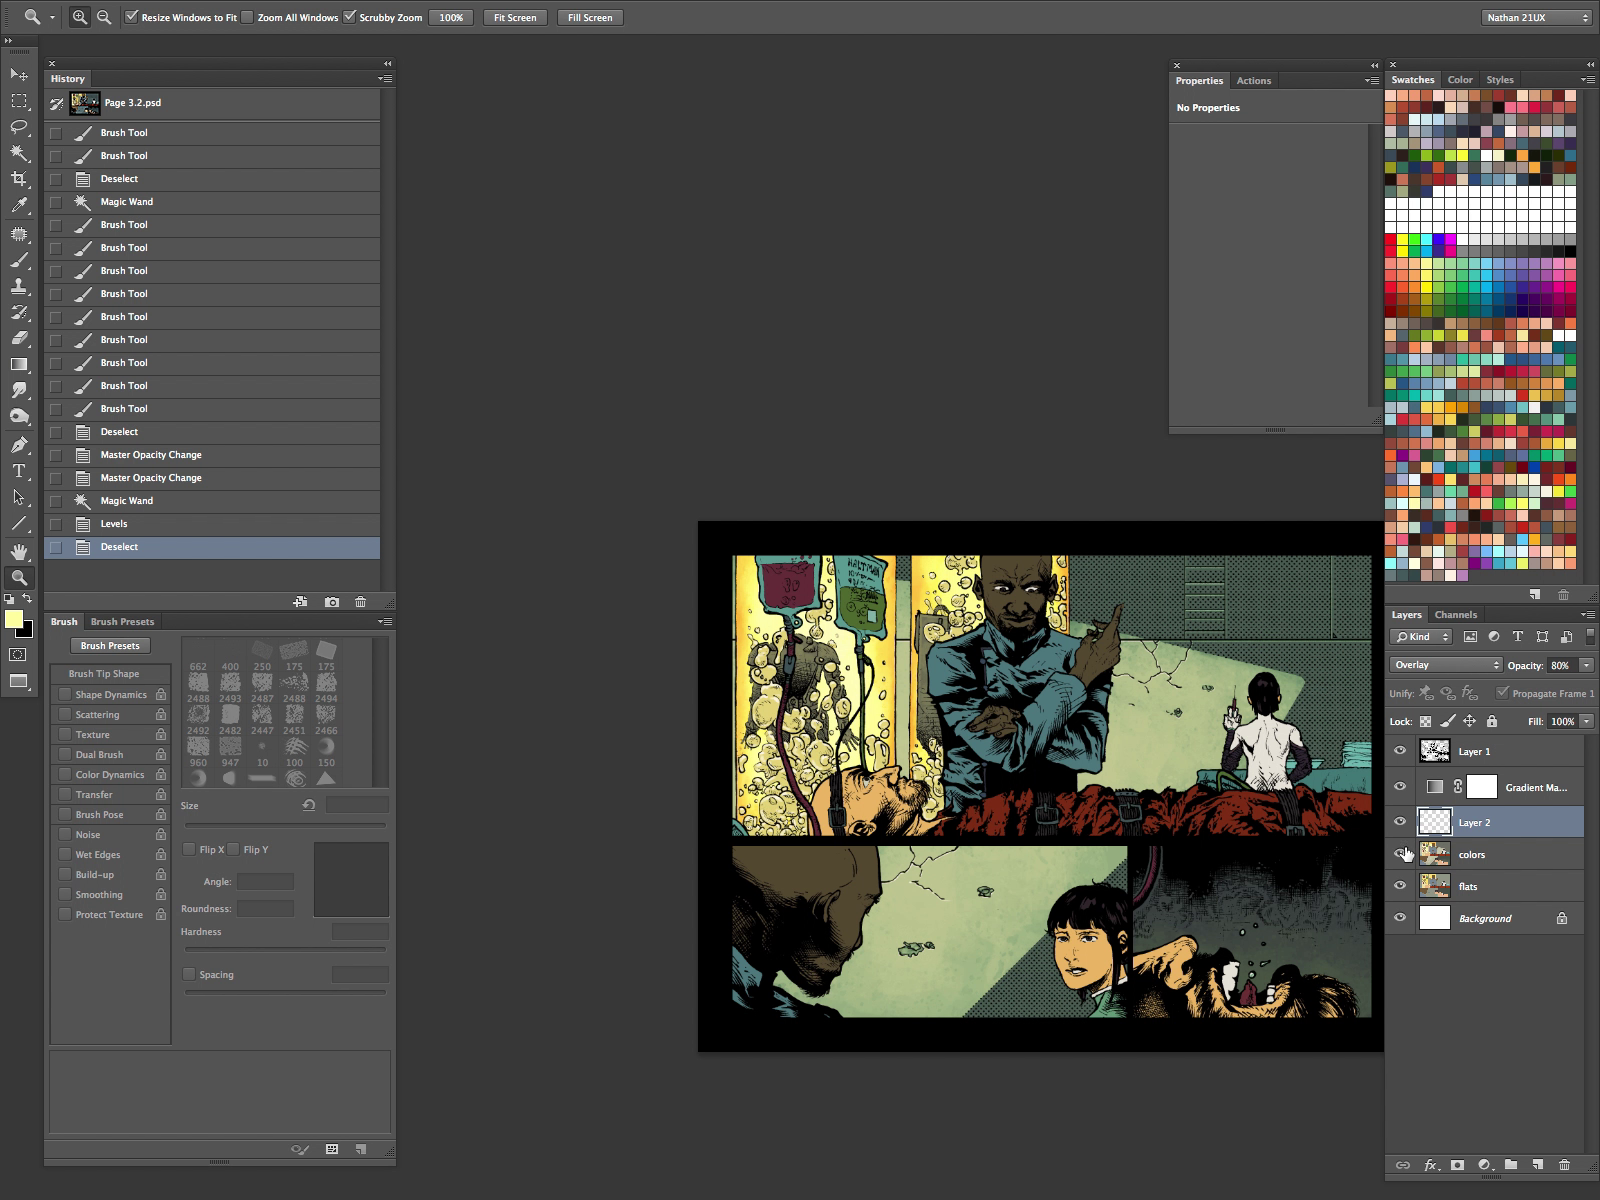
Step: Make page 3.2's colors layer active and bring back the cleared selection of the tank bubbles
key("f")
key("f")
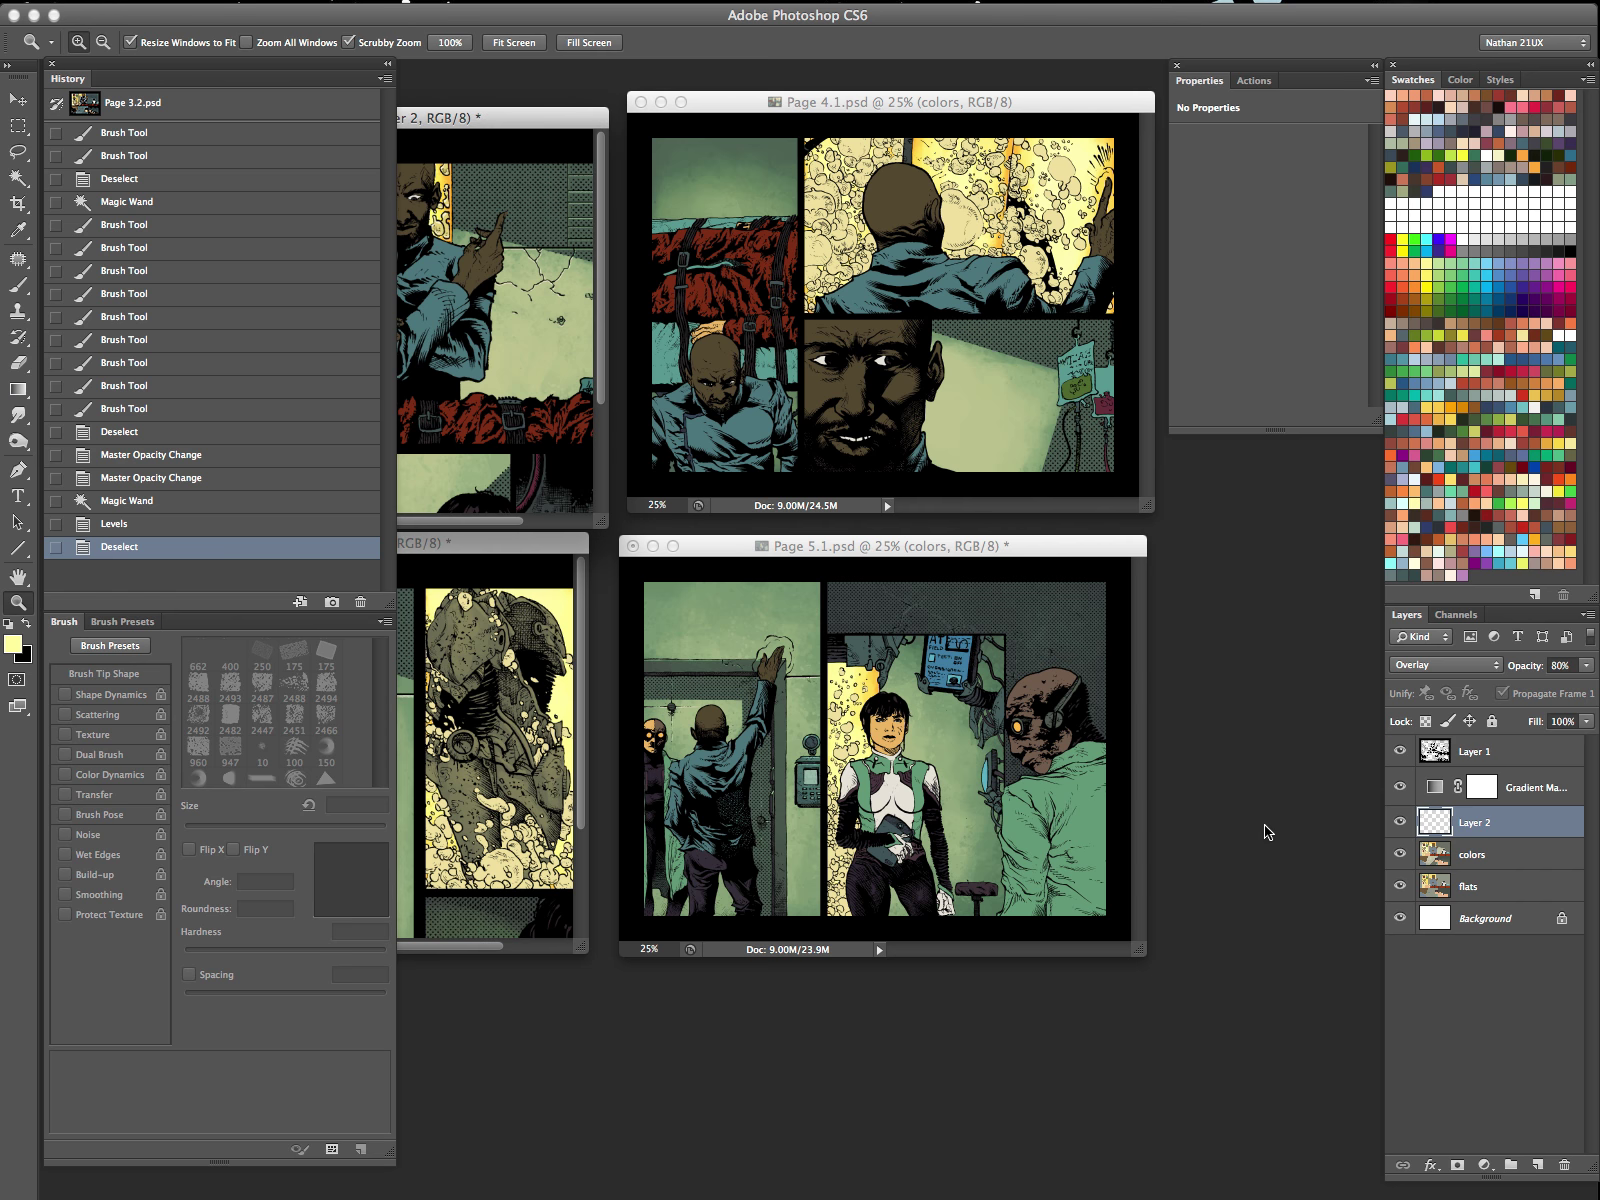
key("f")
key("Tab")
left_click_drag(559, 512, 662, 488)
key("Tab")
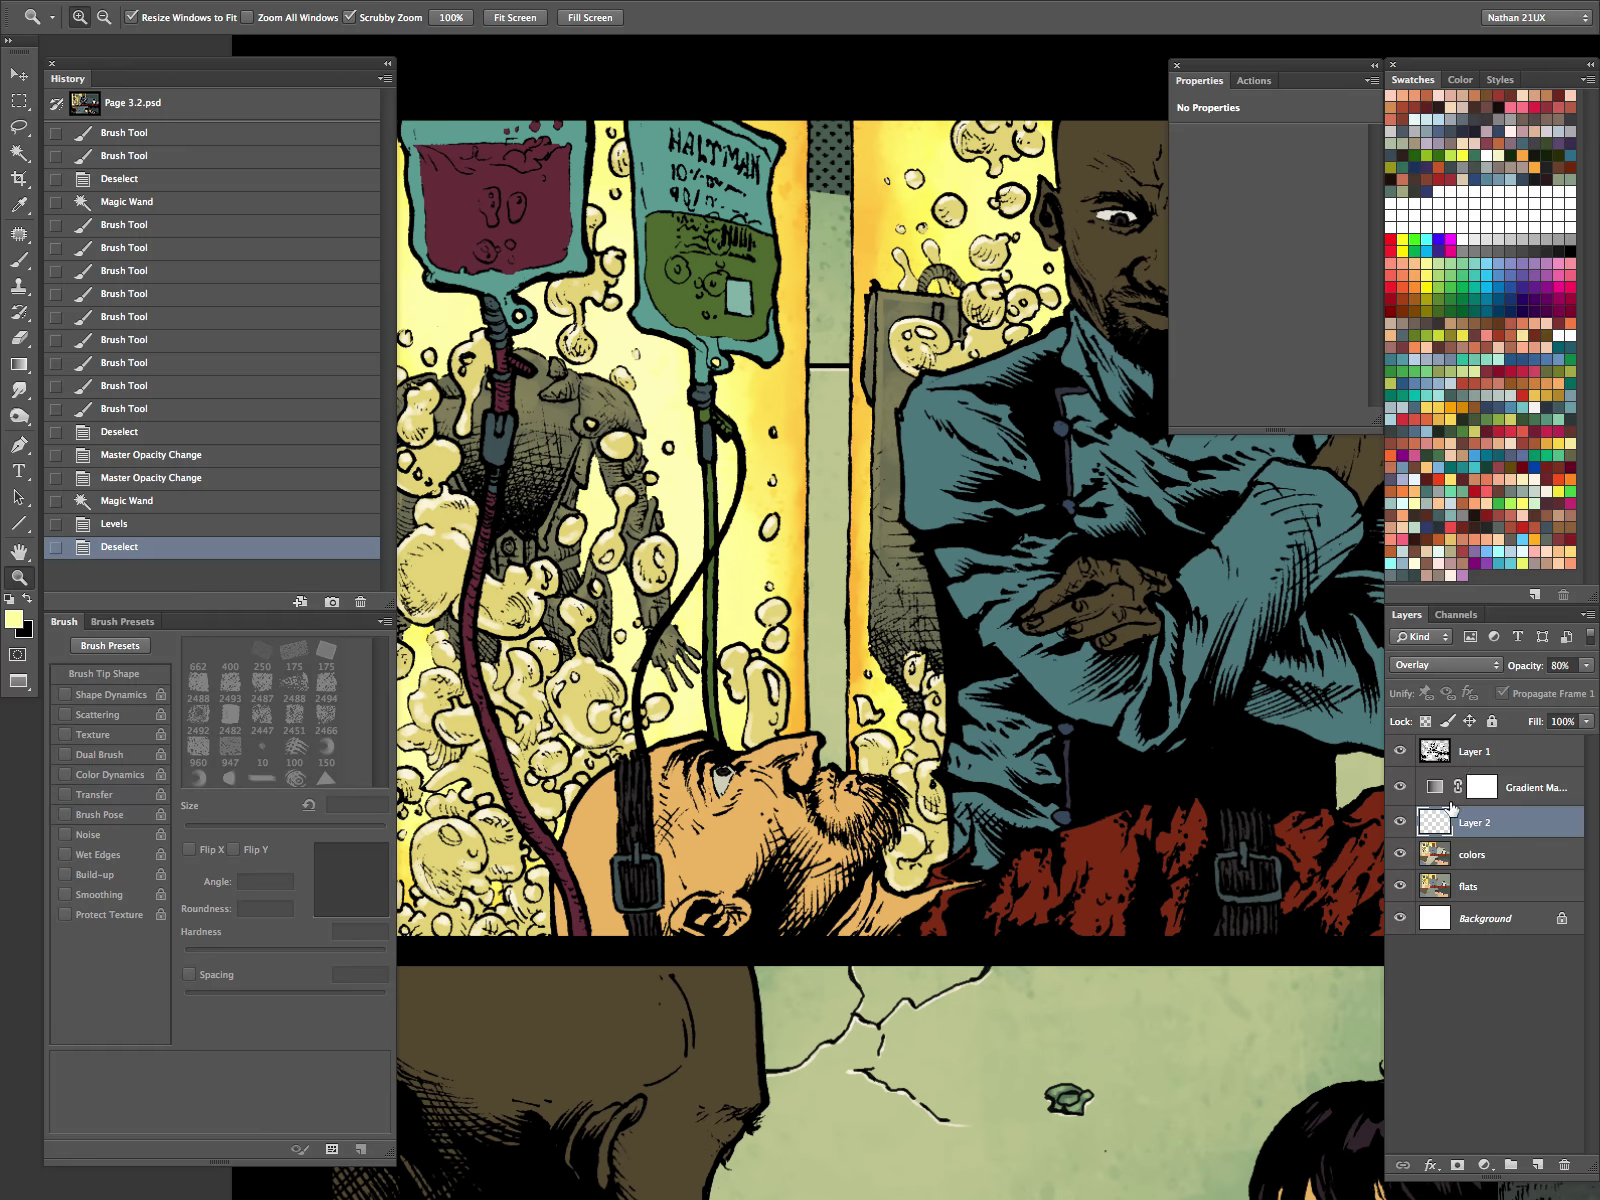
left_click(1441, 852)
key("Tab")
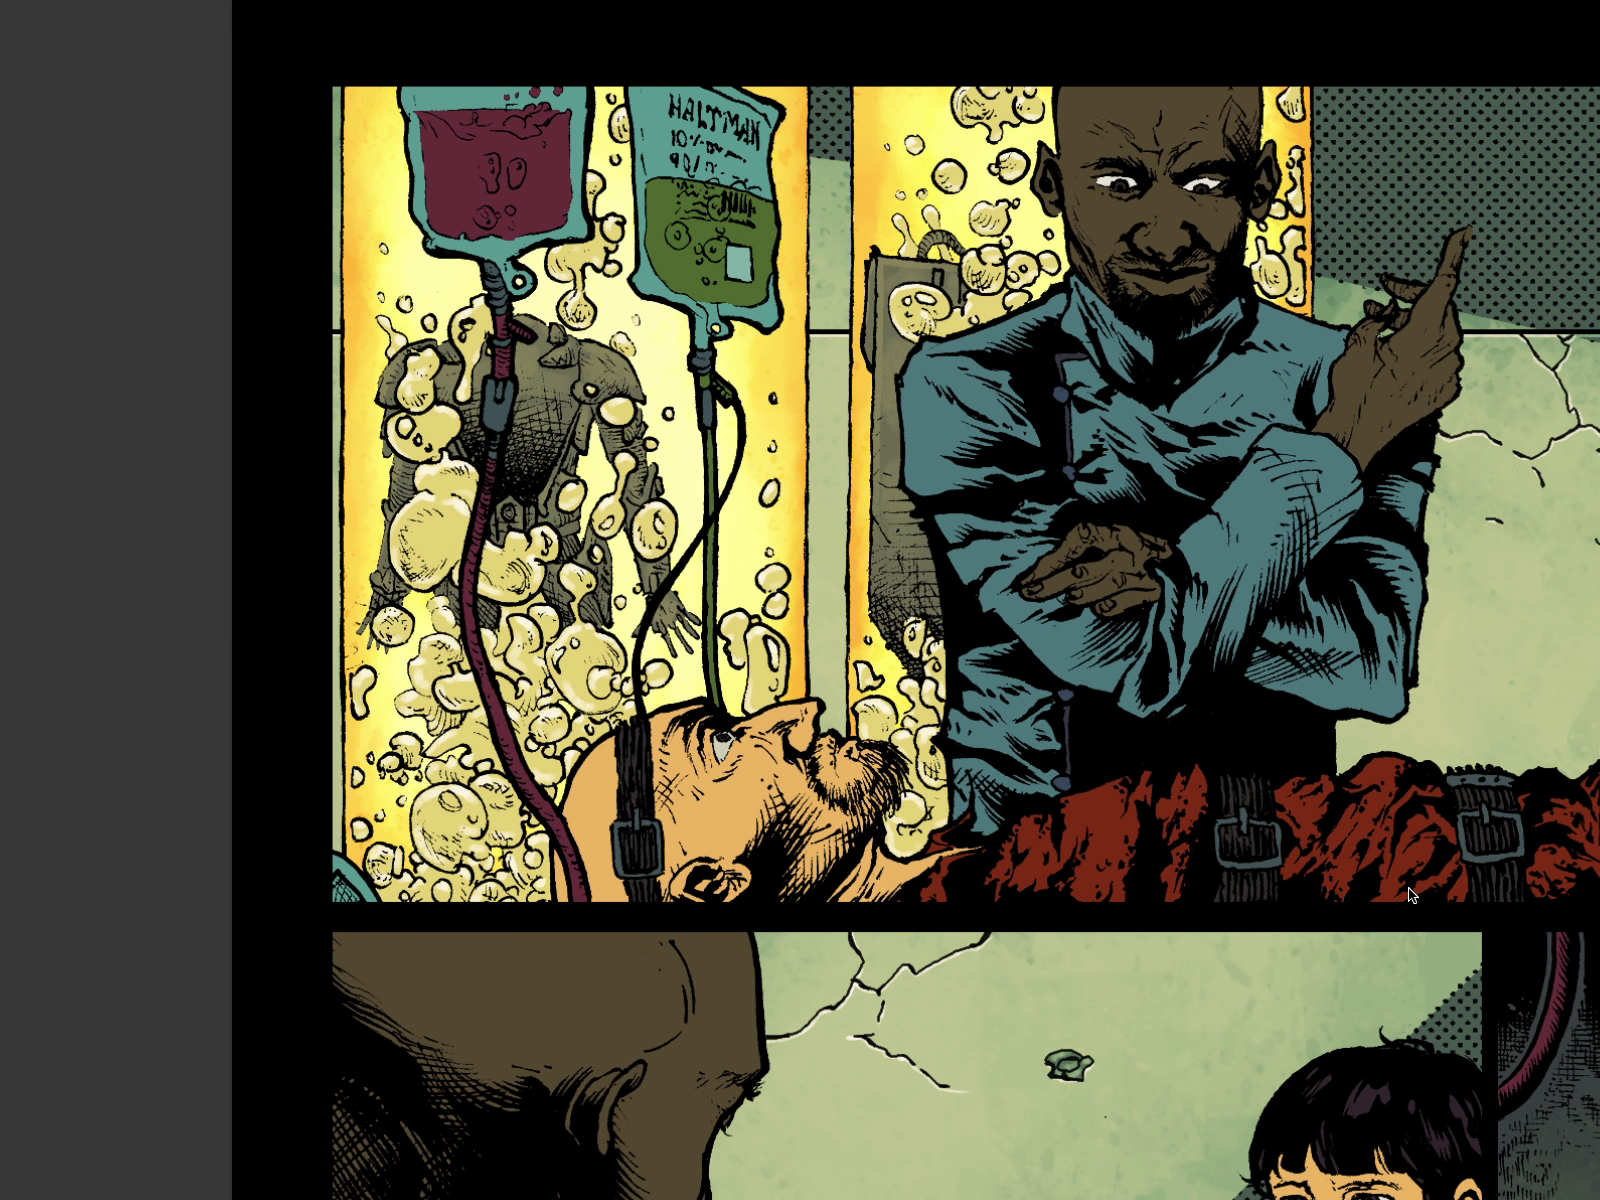
key("Tab")
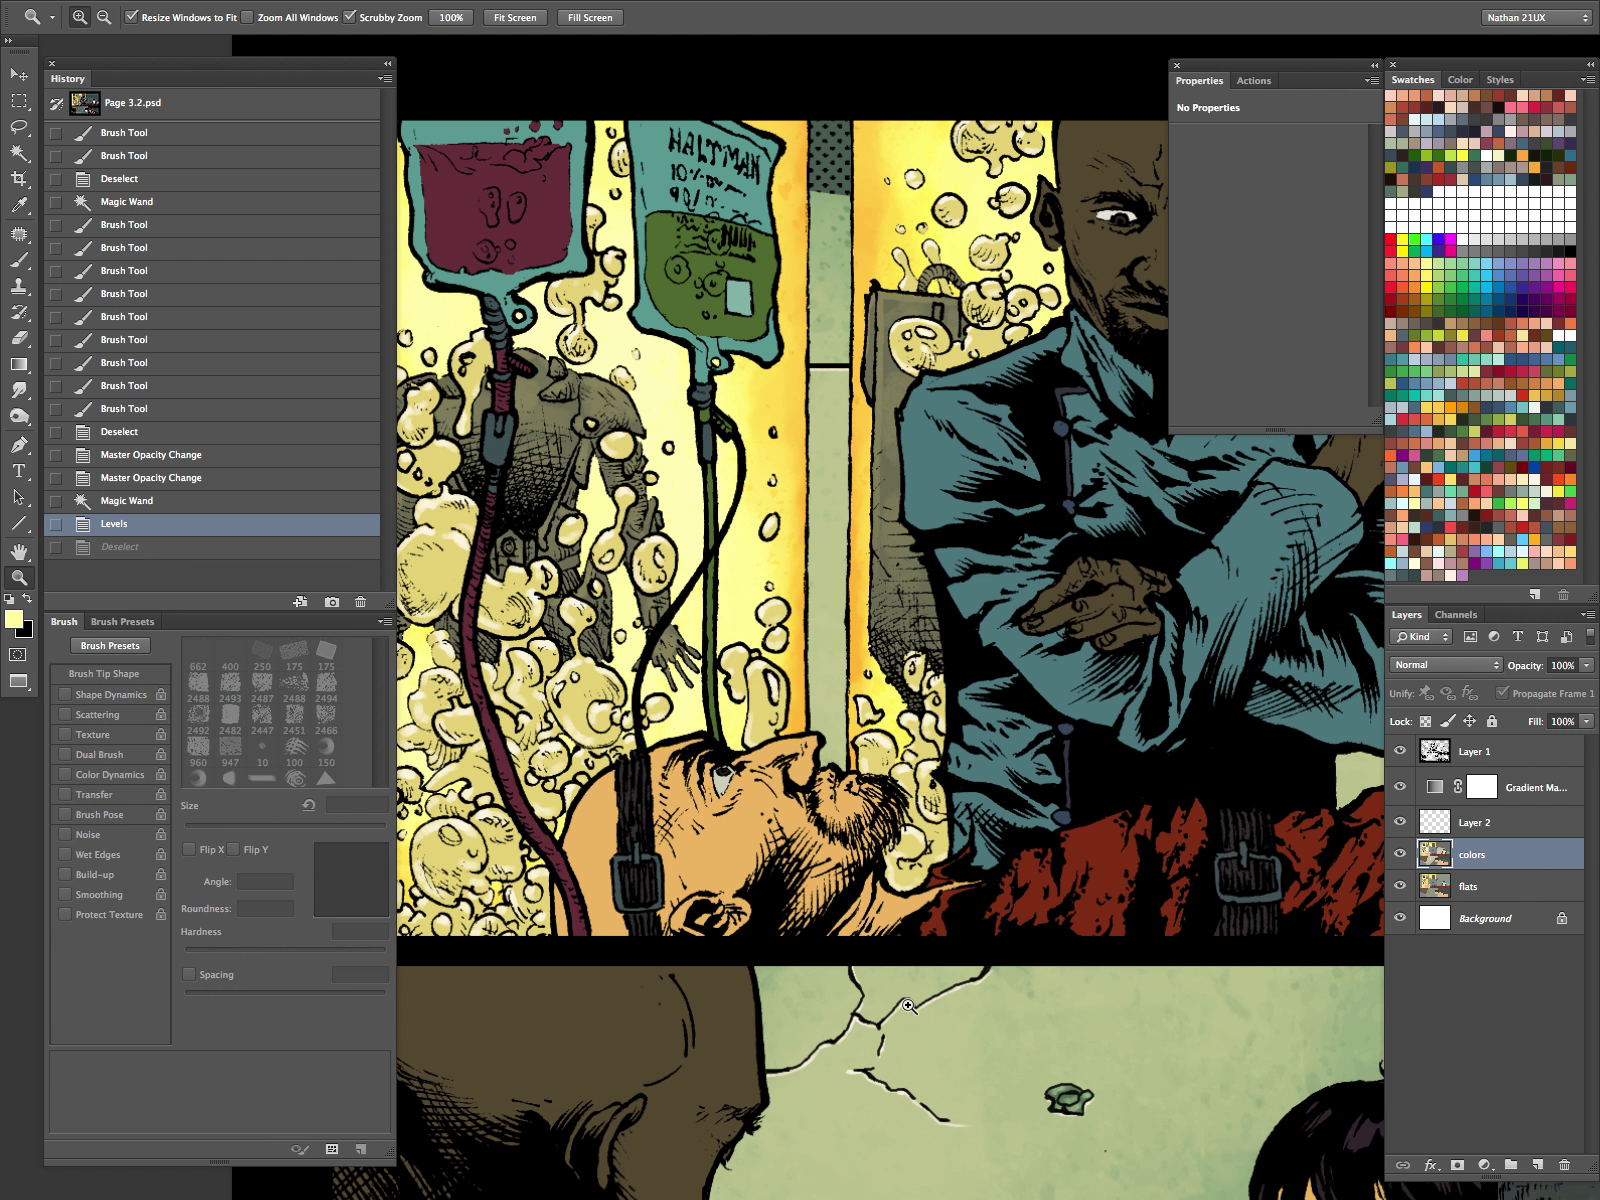
key("Tab")
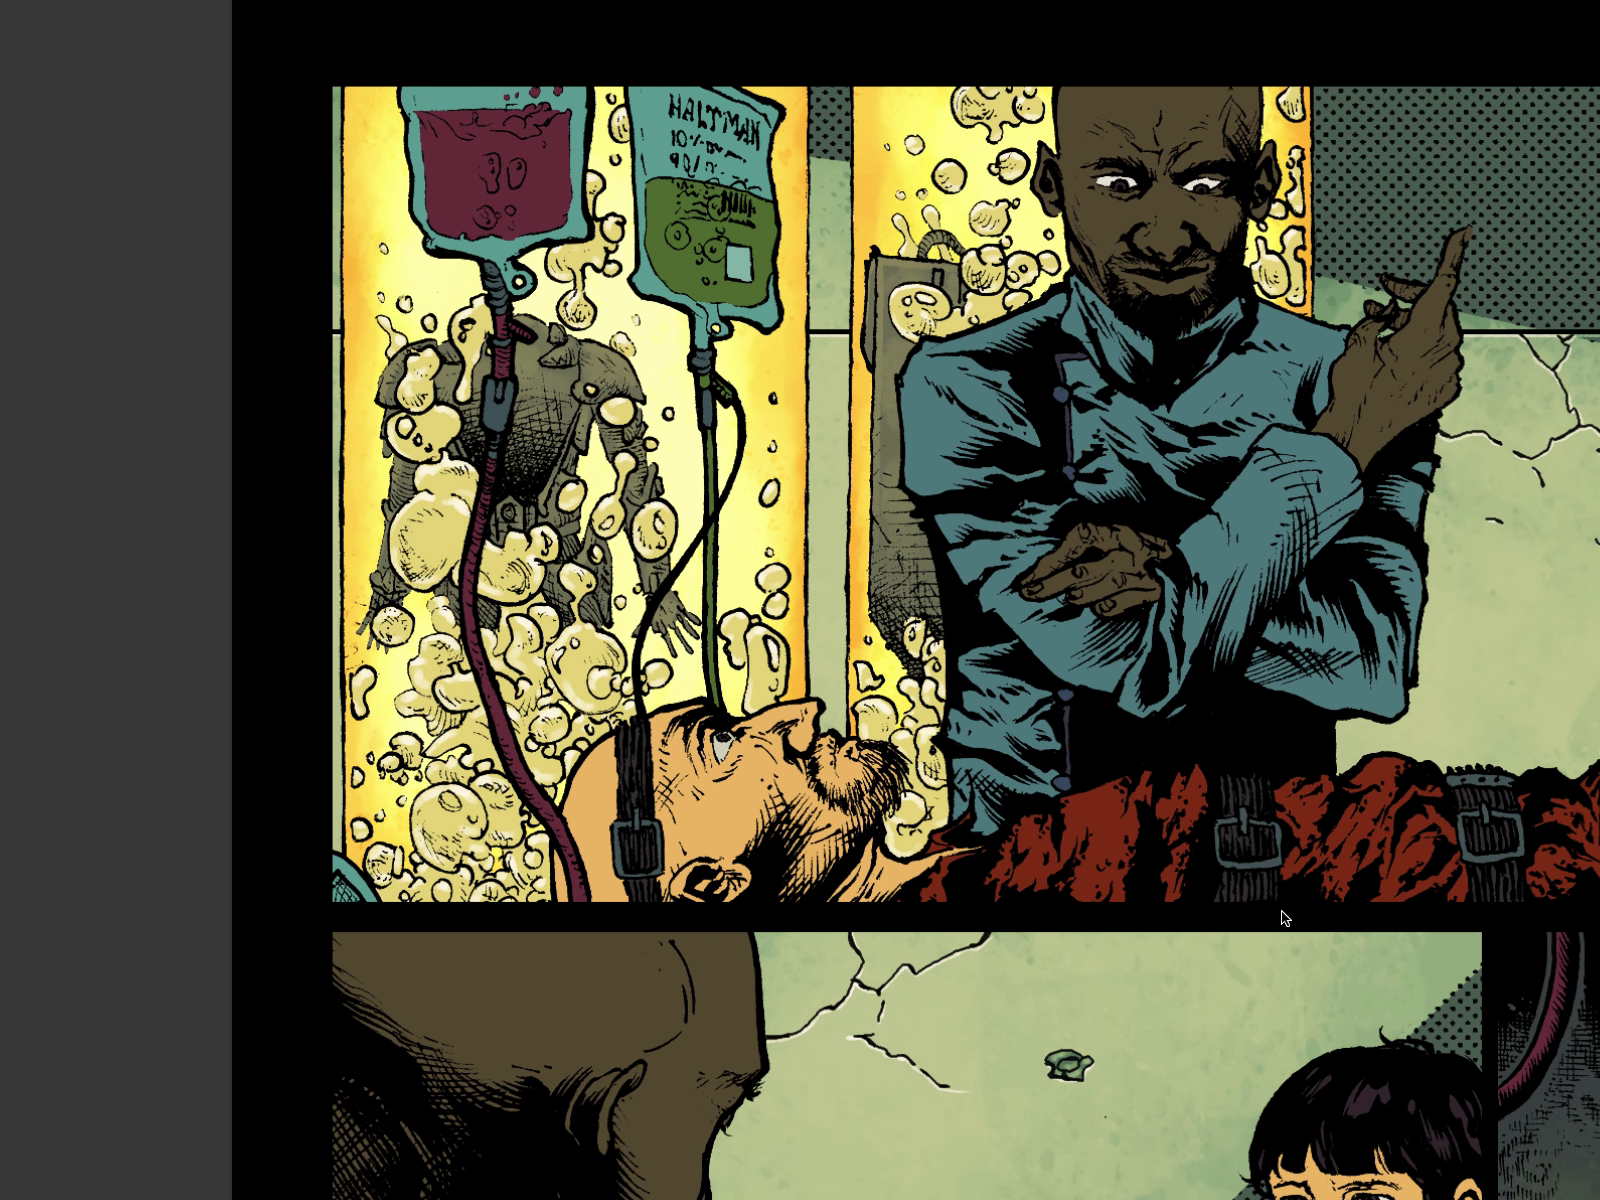
Step: Lighten page 3.2's selected bubbles with Hue/Saturation, setting Lightness to +24
key("ctrl+u")
left_click_drag(1118, 356, 1144, 410)
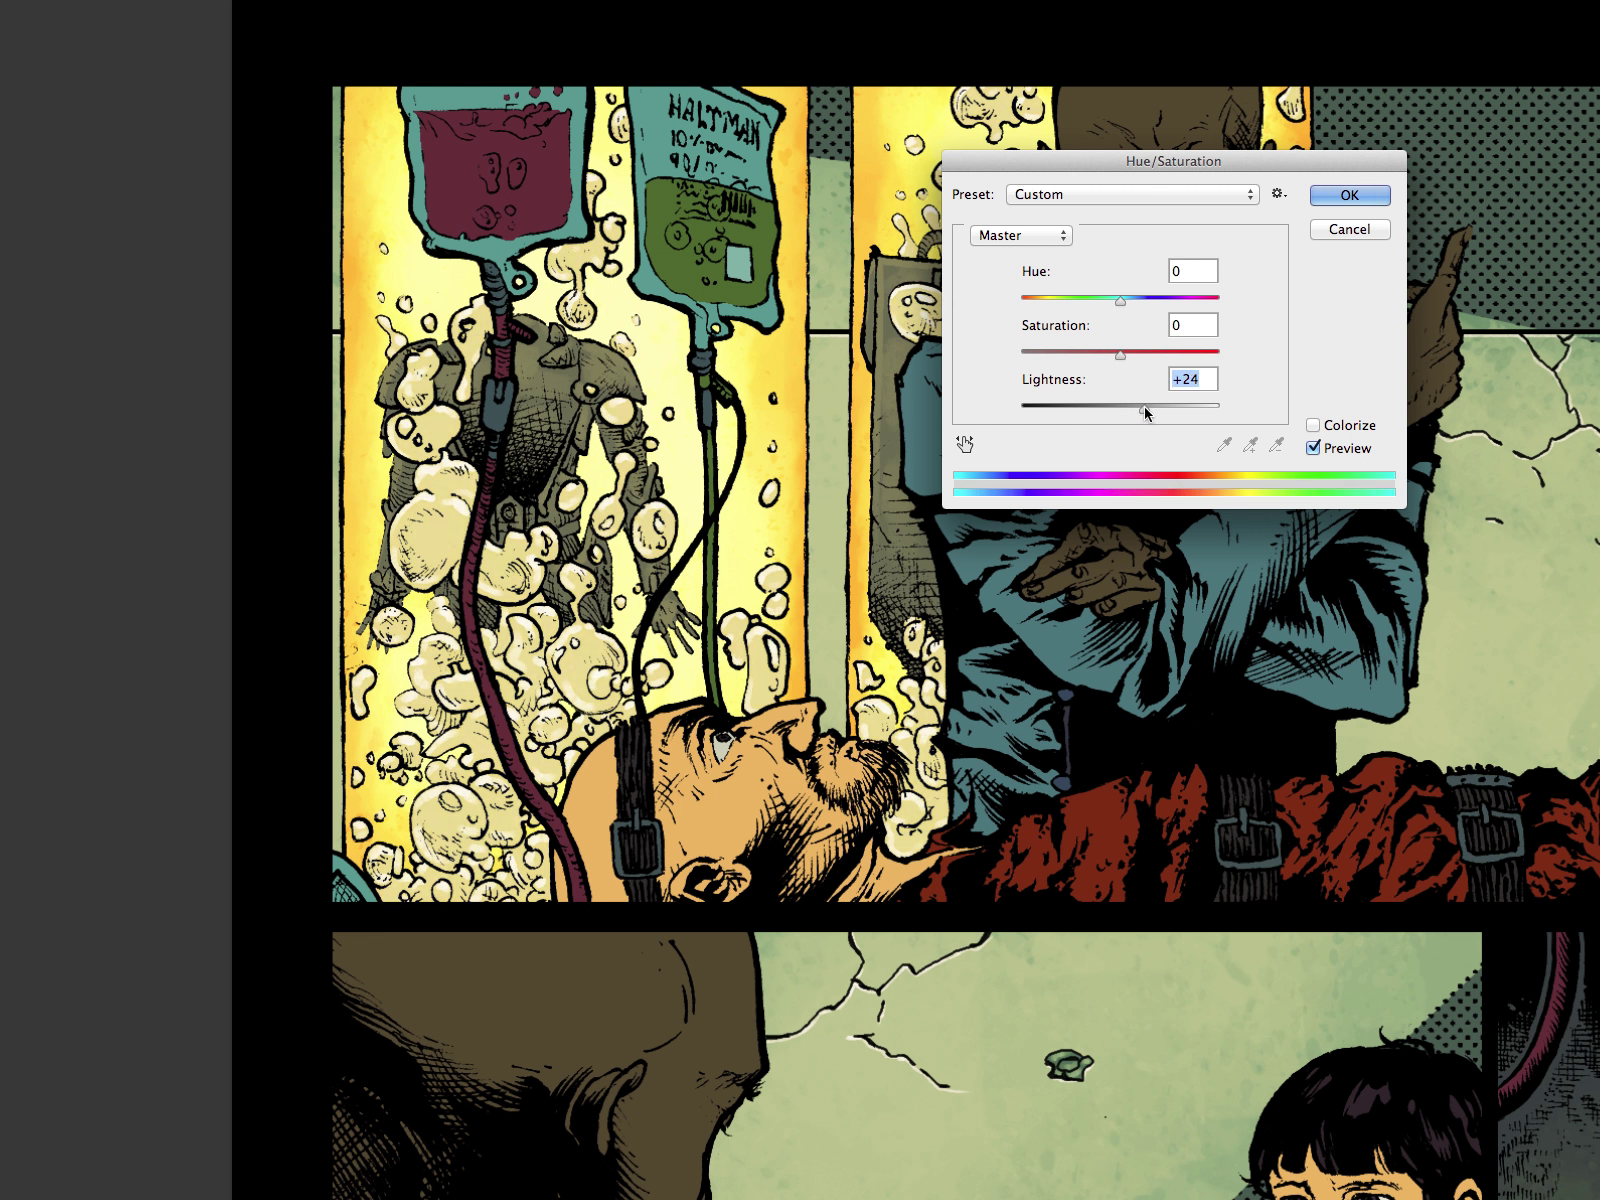
left_click(1333, 188)
left_click_drag(922, 513, 768, 692)
left_click_drag(915, 610, 768, 749)
left_click(750, 676)
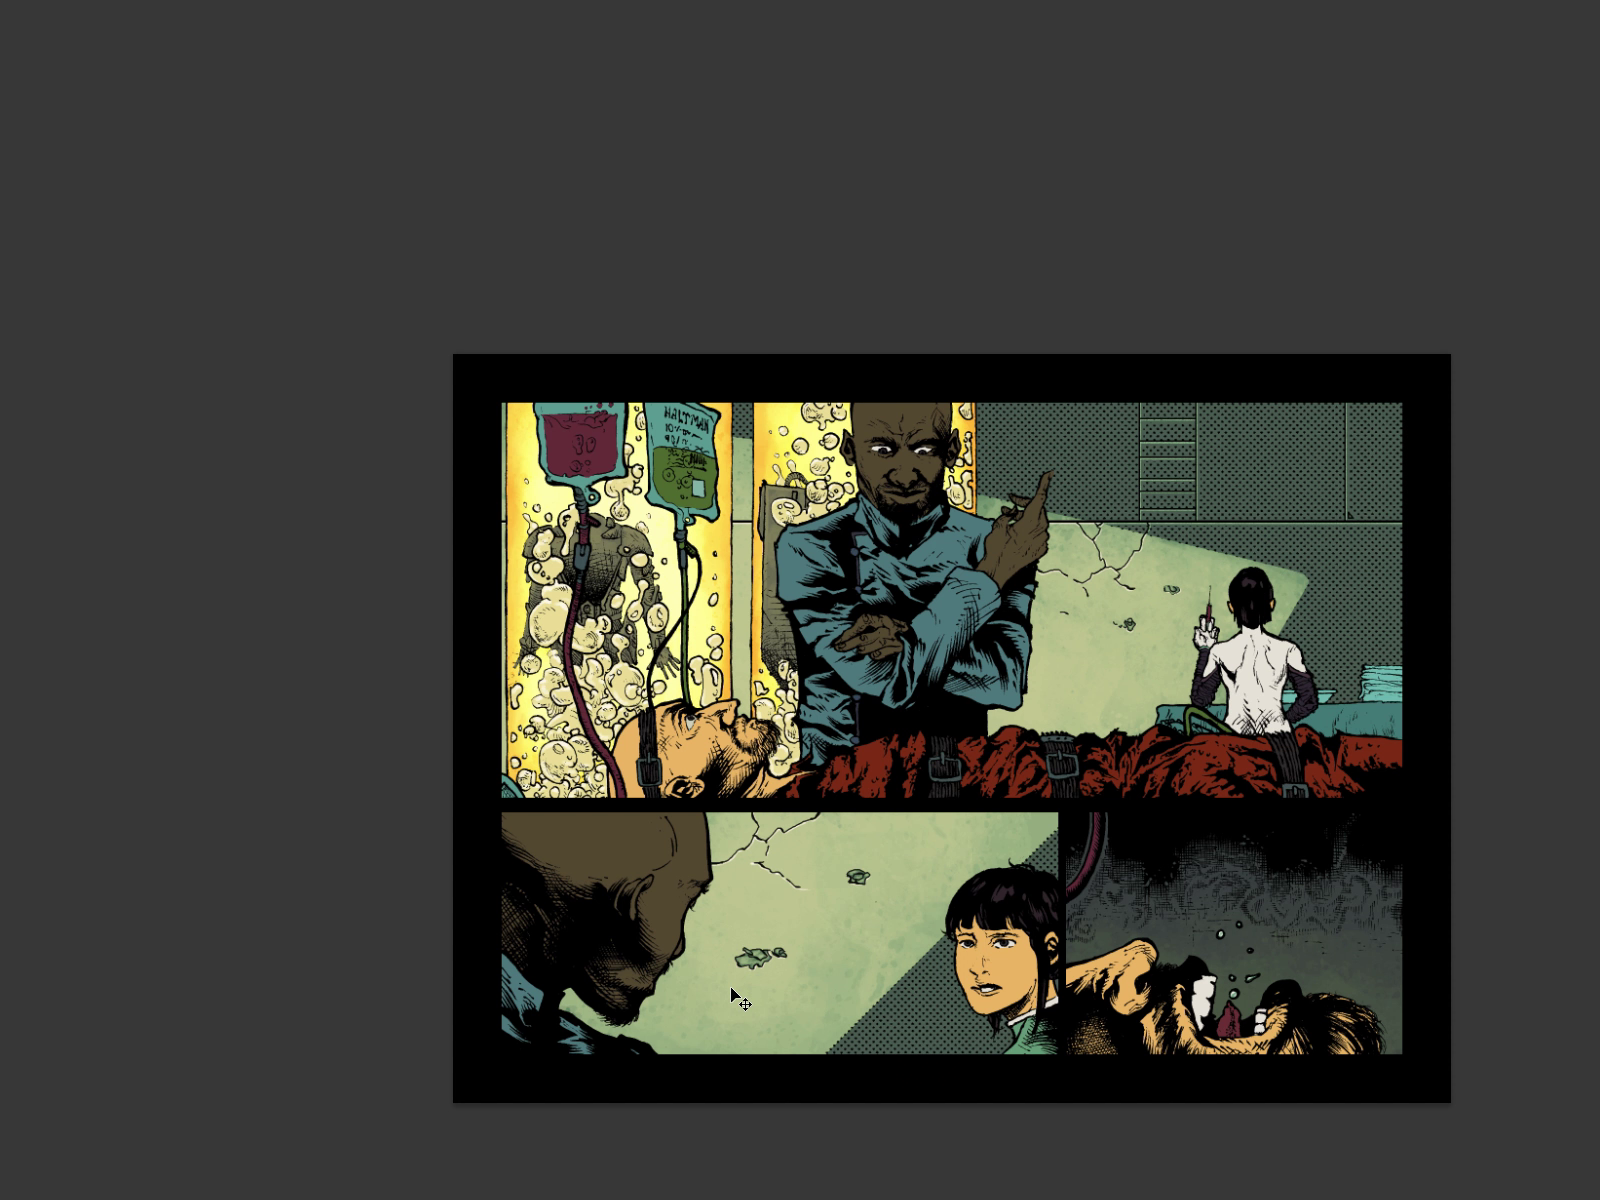
Step: Hide page 3.2's Gradient Map layer and sample the lightened bubble colour as the foreground colour
left_click_drag(645, 680, 728, 676)
key("Tab")
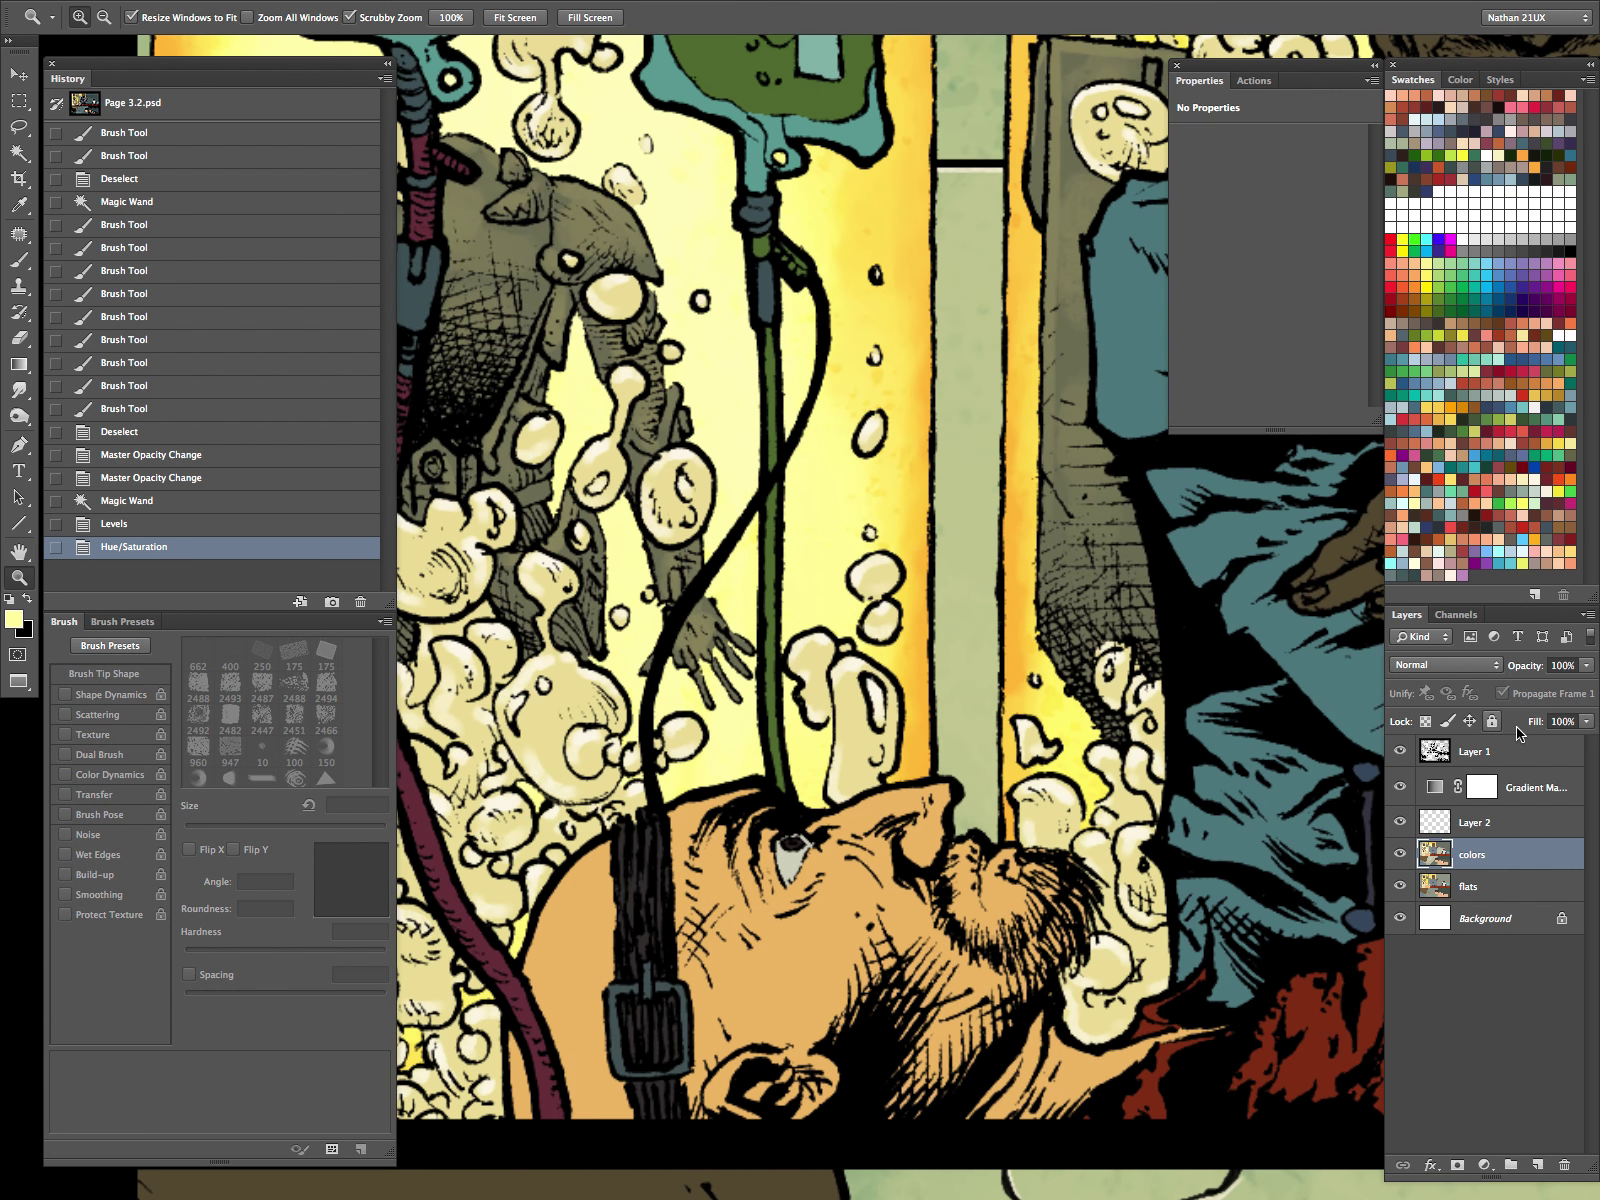
left_click(1399, 786)
key("i")
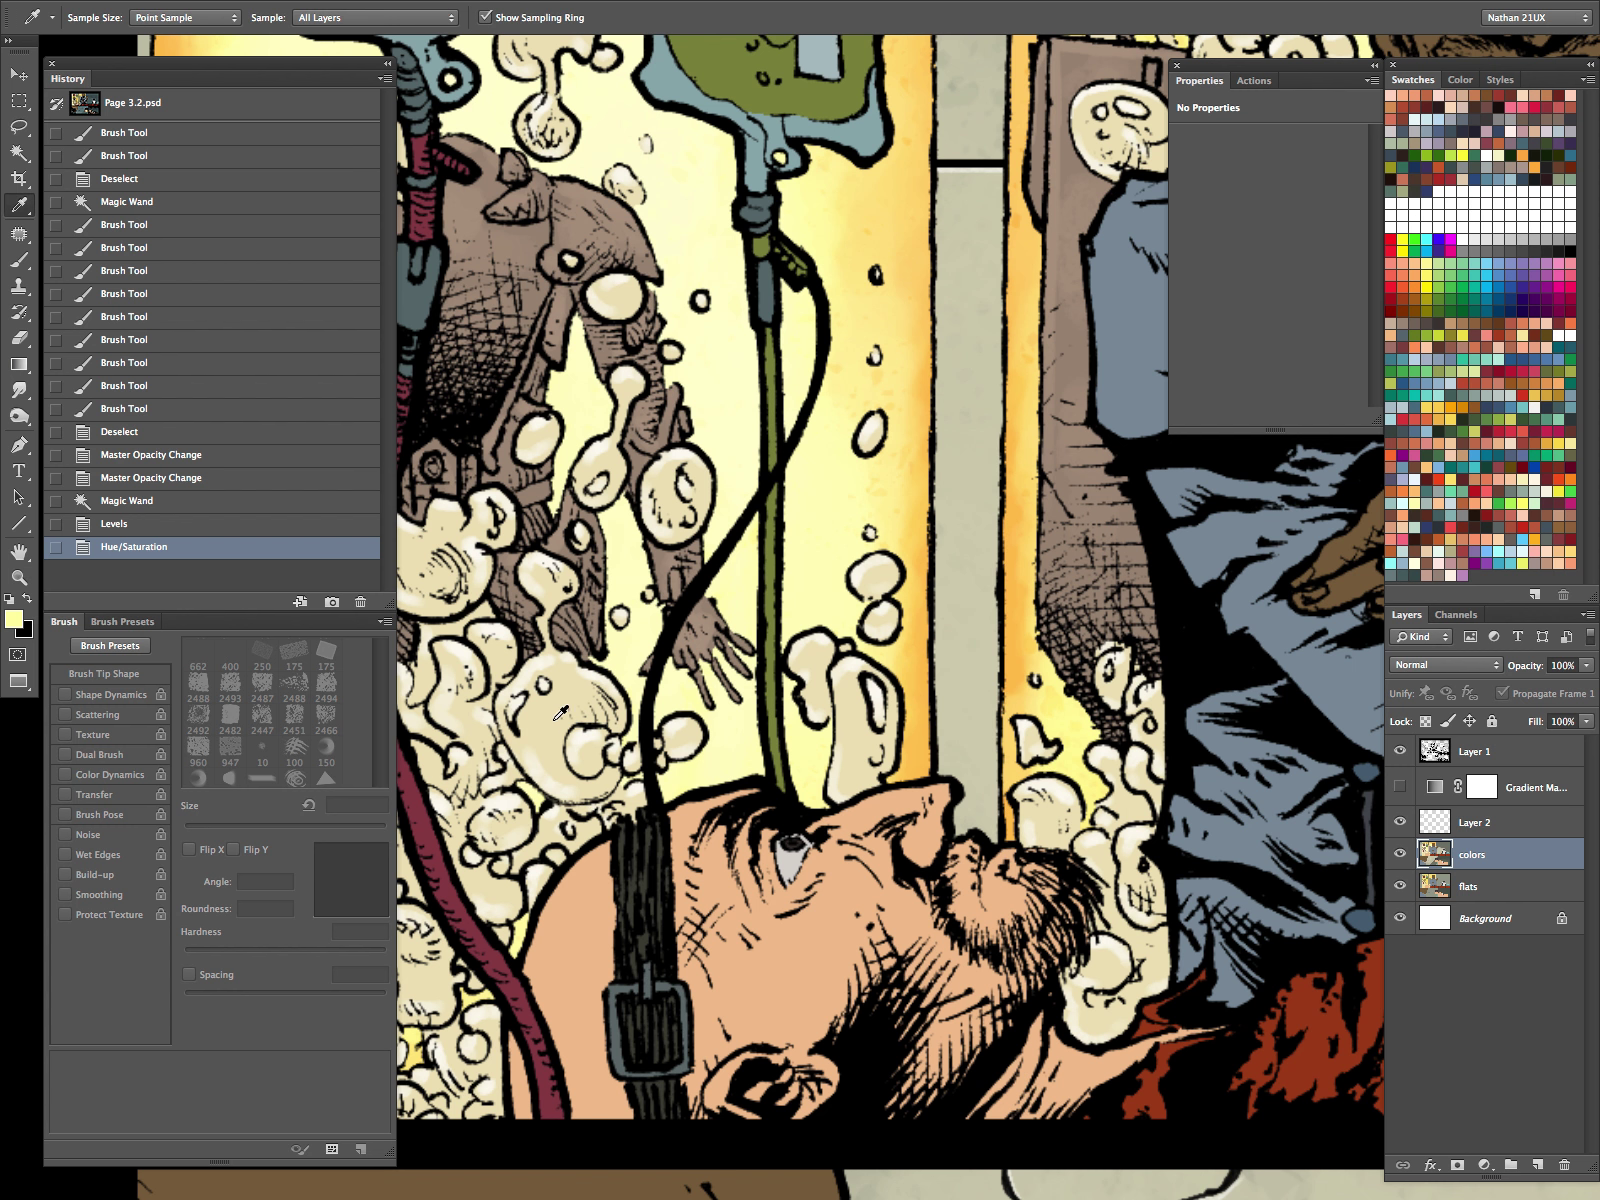
left_click(540, 715)
key("Tab")
key("f")
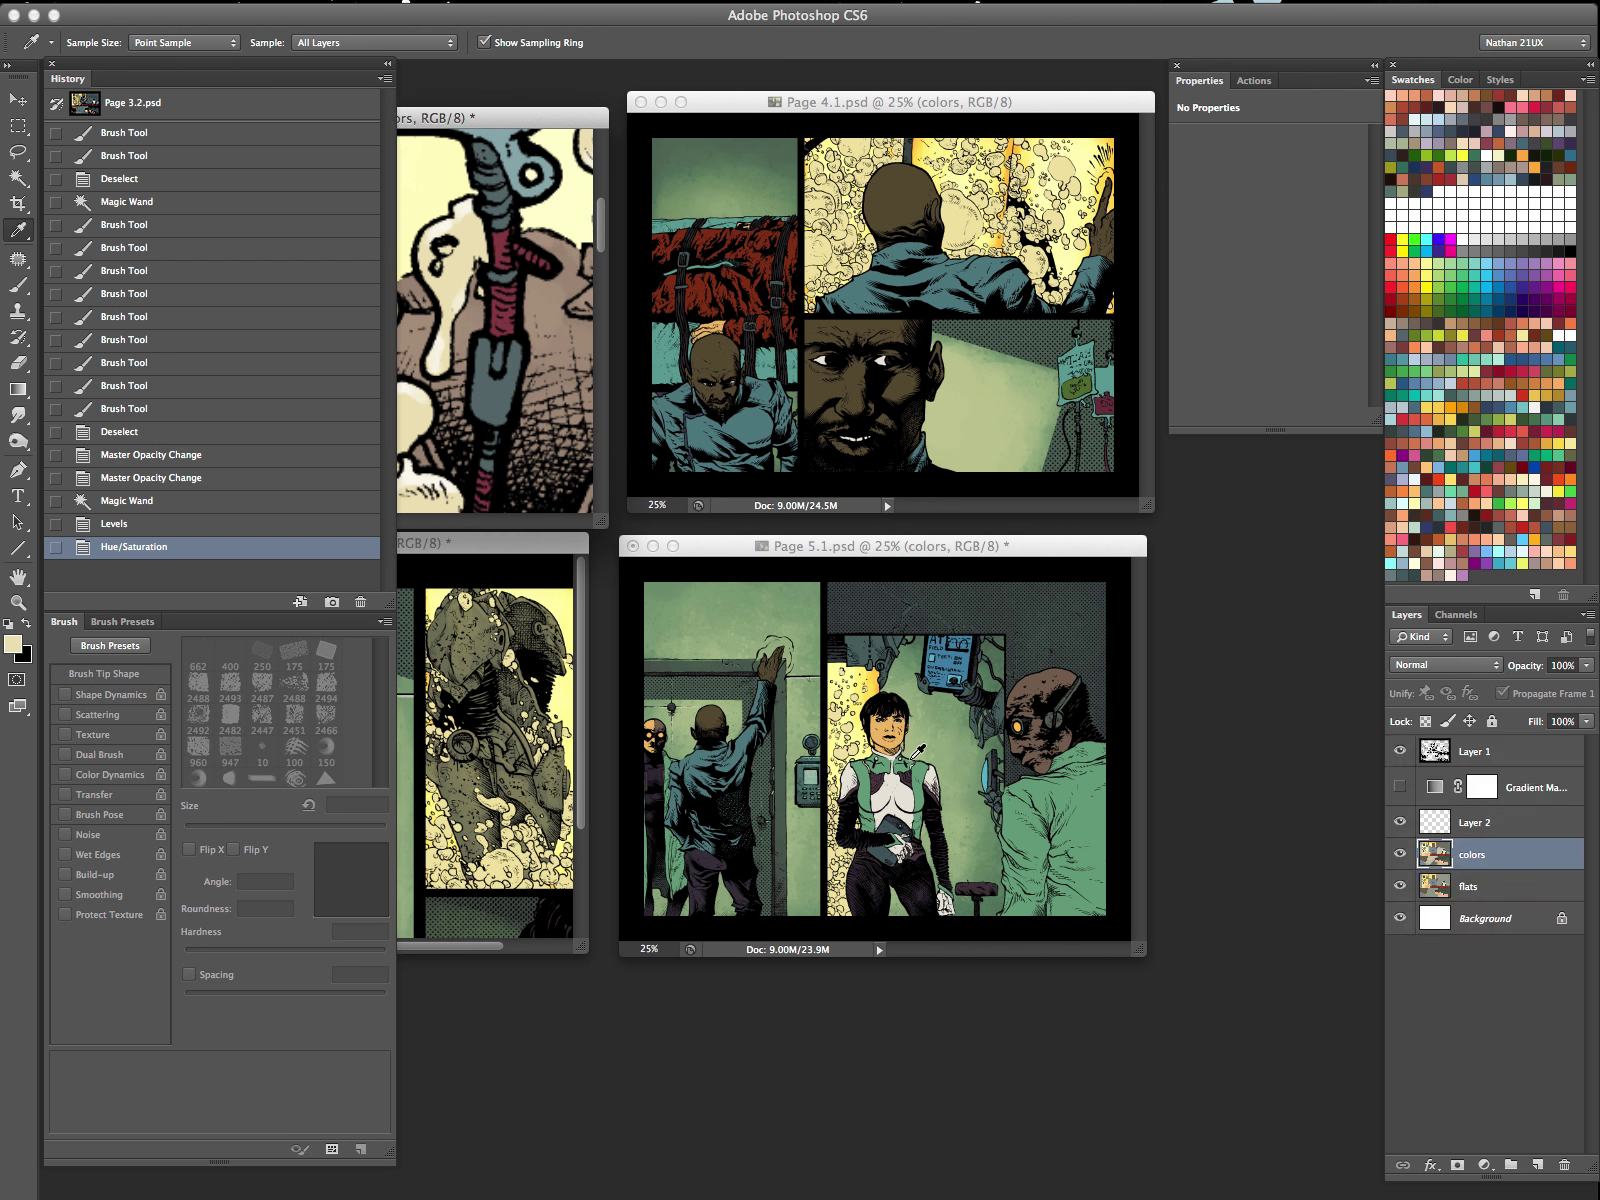
Step: Select page 4.1's bubbles on the flats layer with the Magic Wand and fill them on the colors layer with the sampled colour
key("Tab")
left_click(952, 255)
key("Tab")
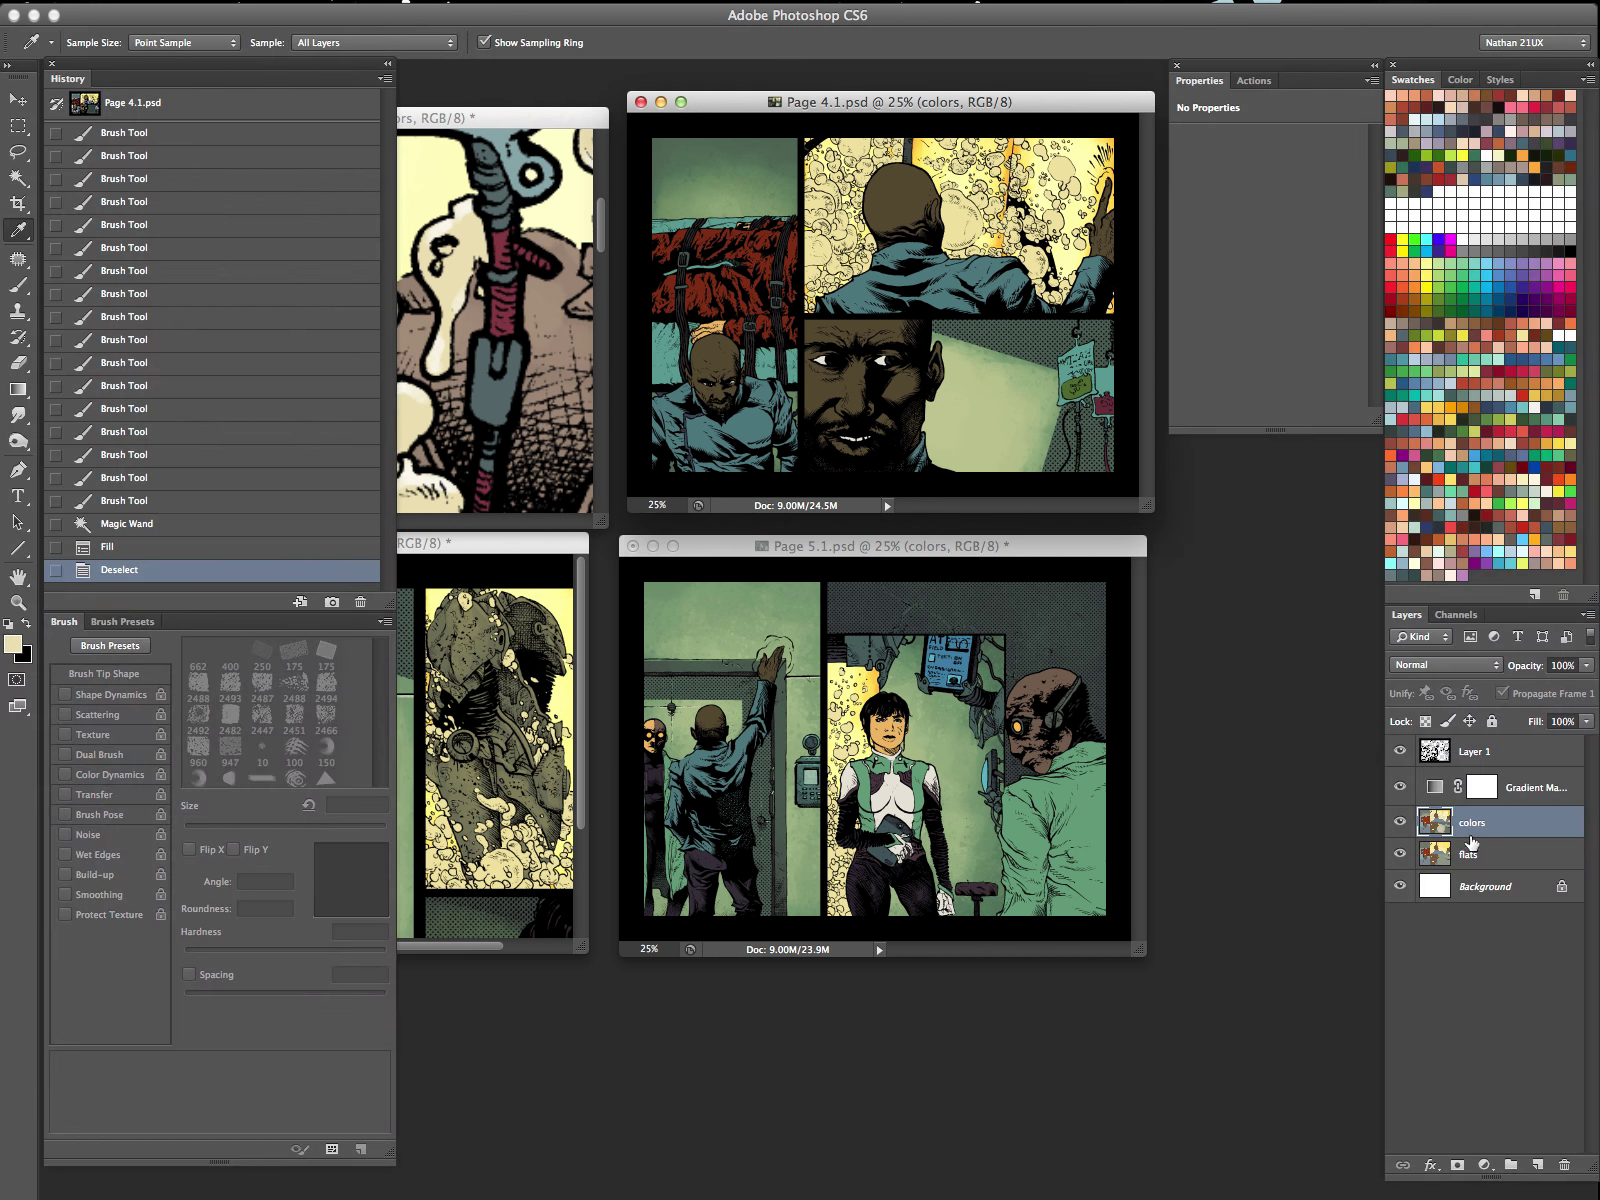
key("w")
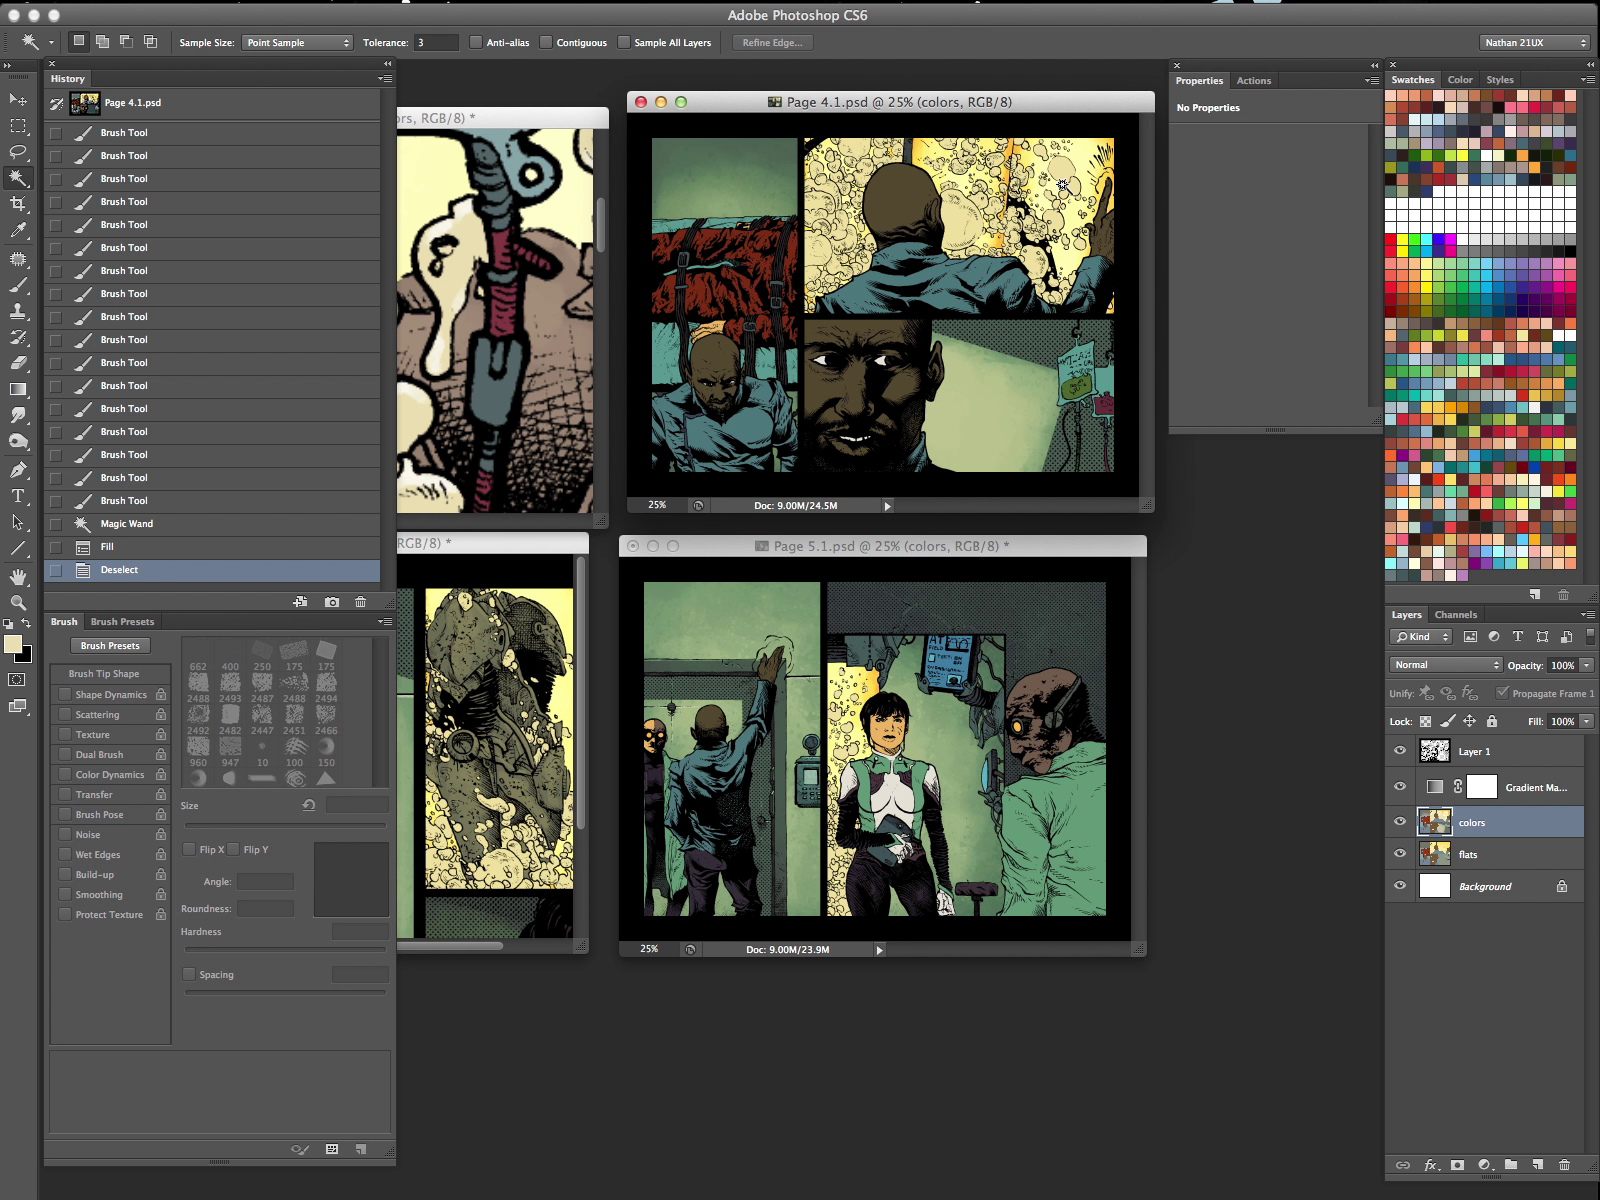
left_click(1471, 857)
left_click(1067, 170)
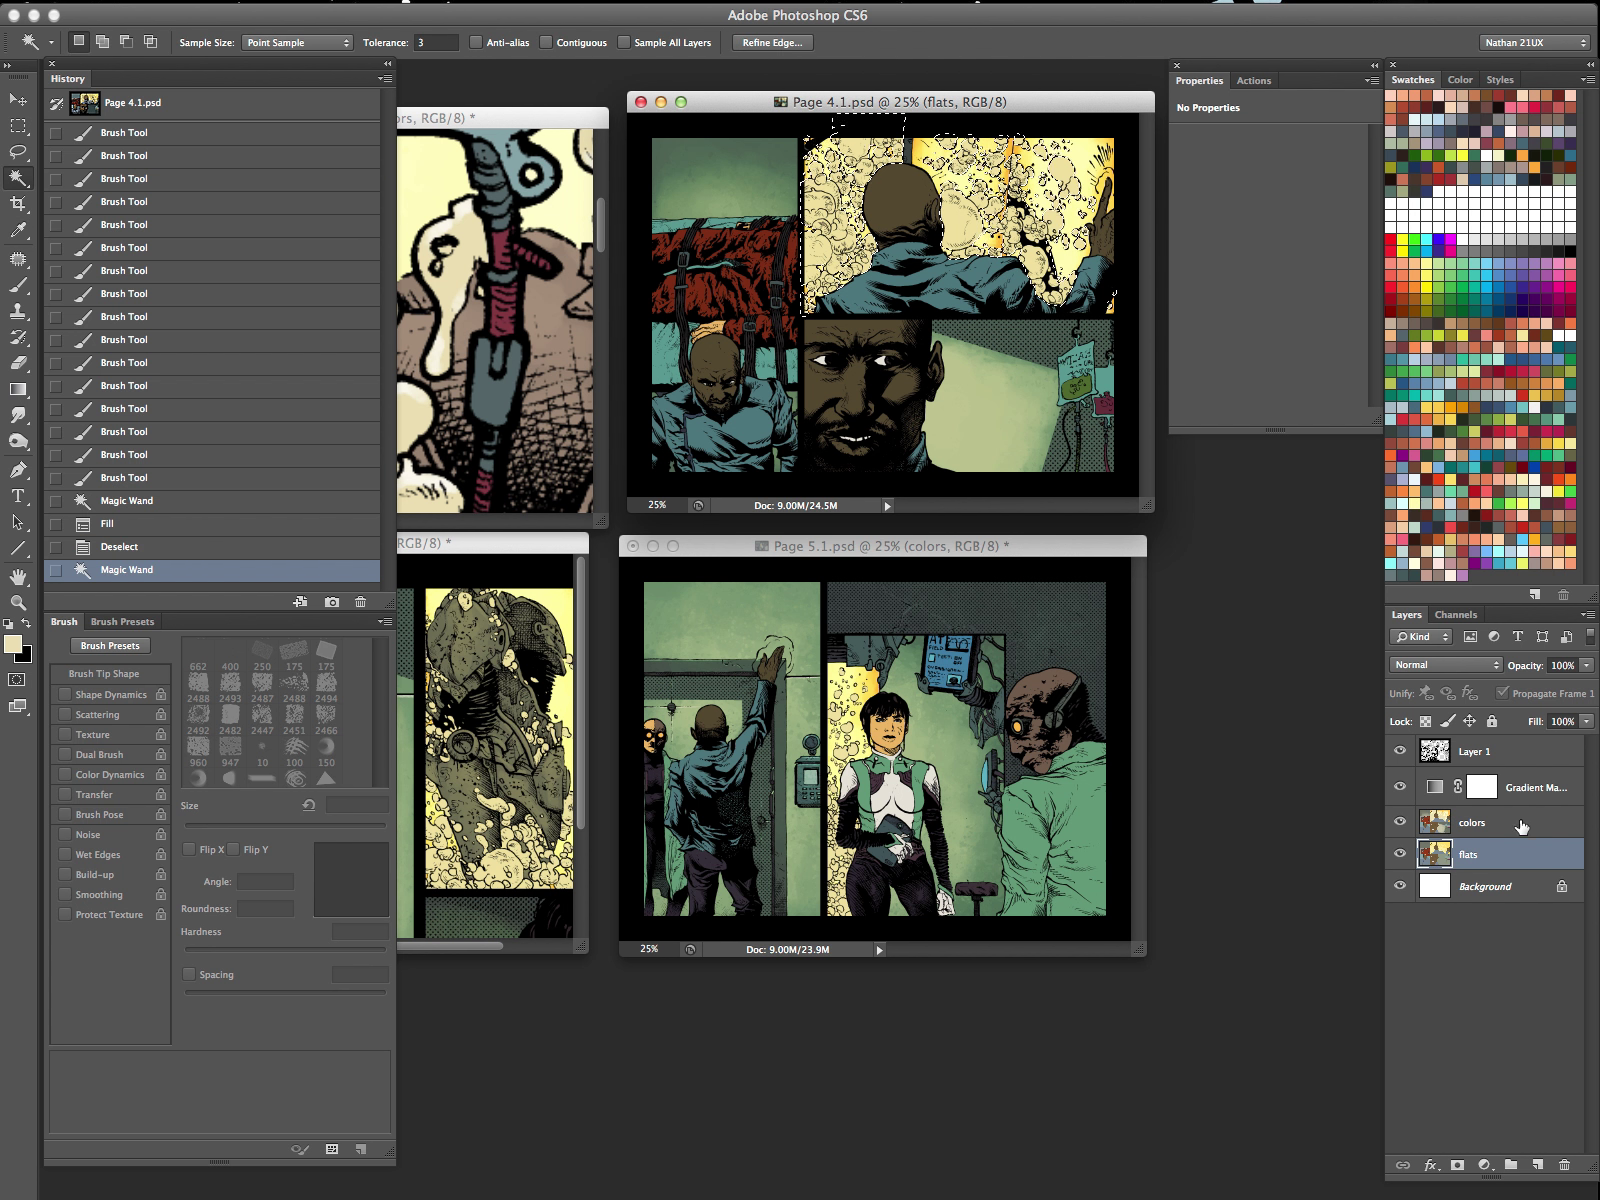
left_click(1440, 824)
key("alt+BackSpace")
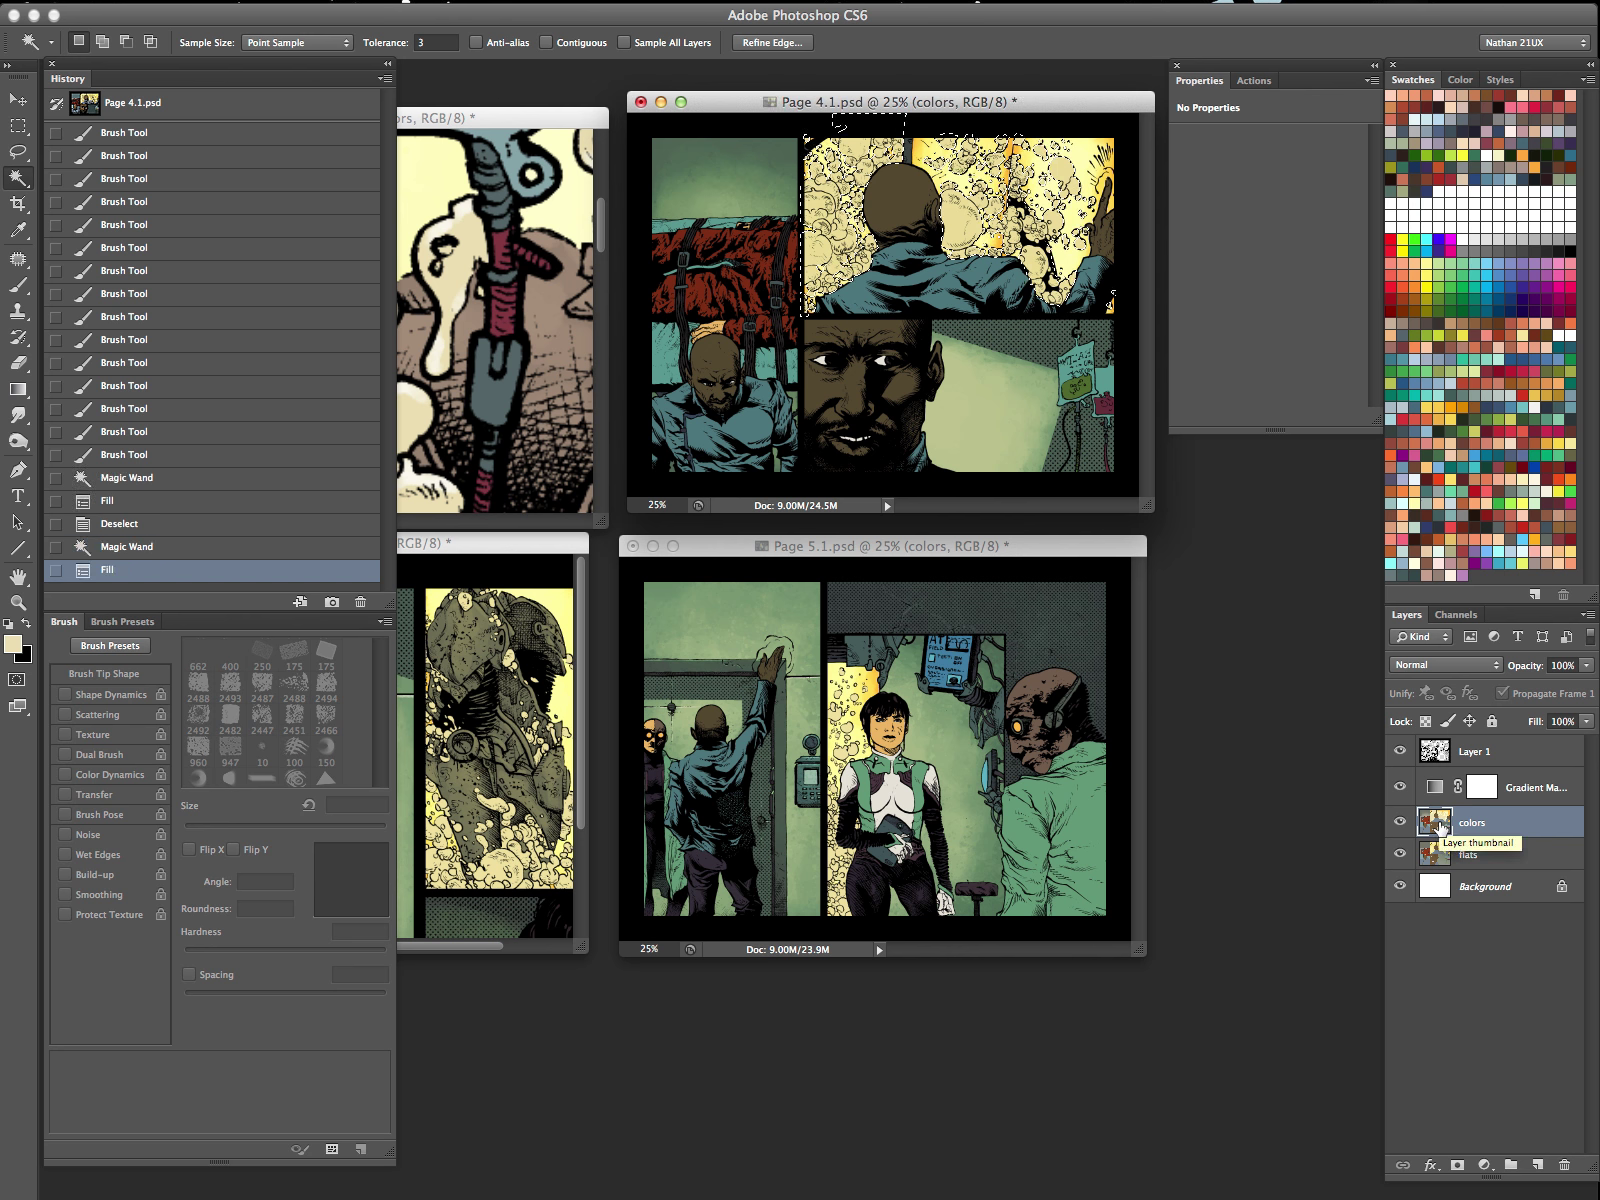
Step: Add a new layer in Overlay mode above page 4.1's colors layer and set the foreground colour to white
key("super+shift+n")
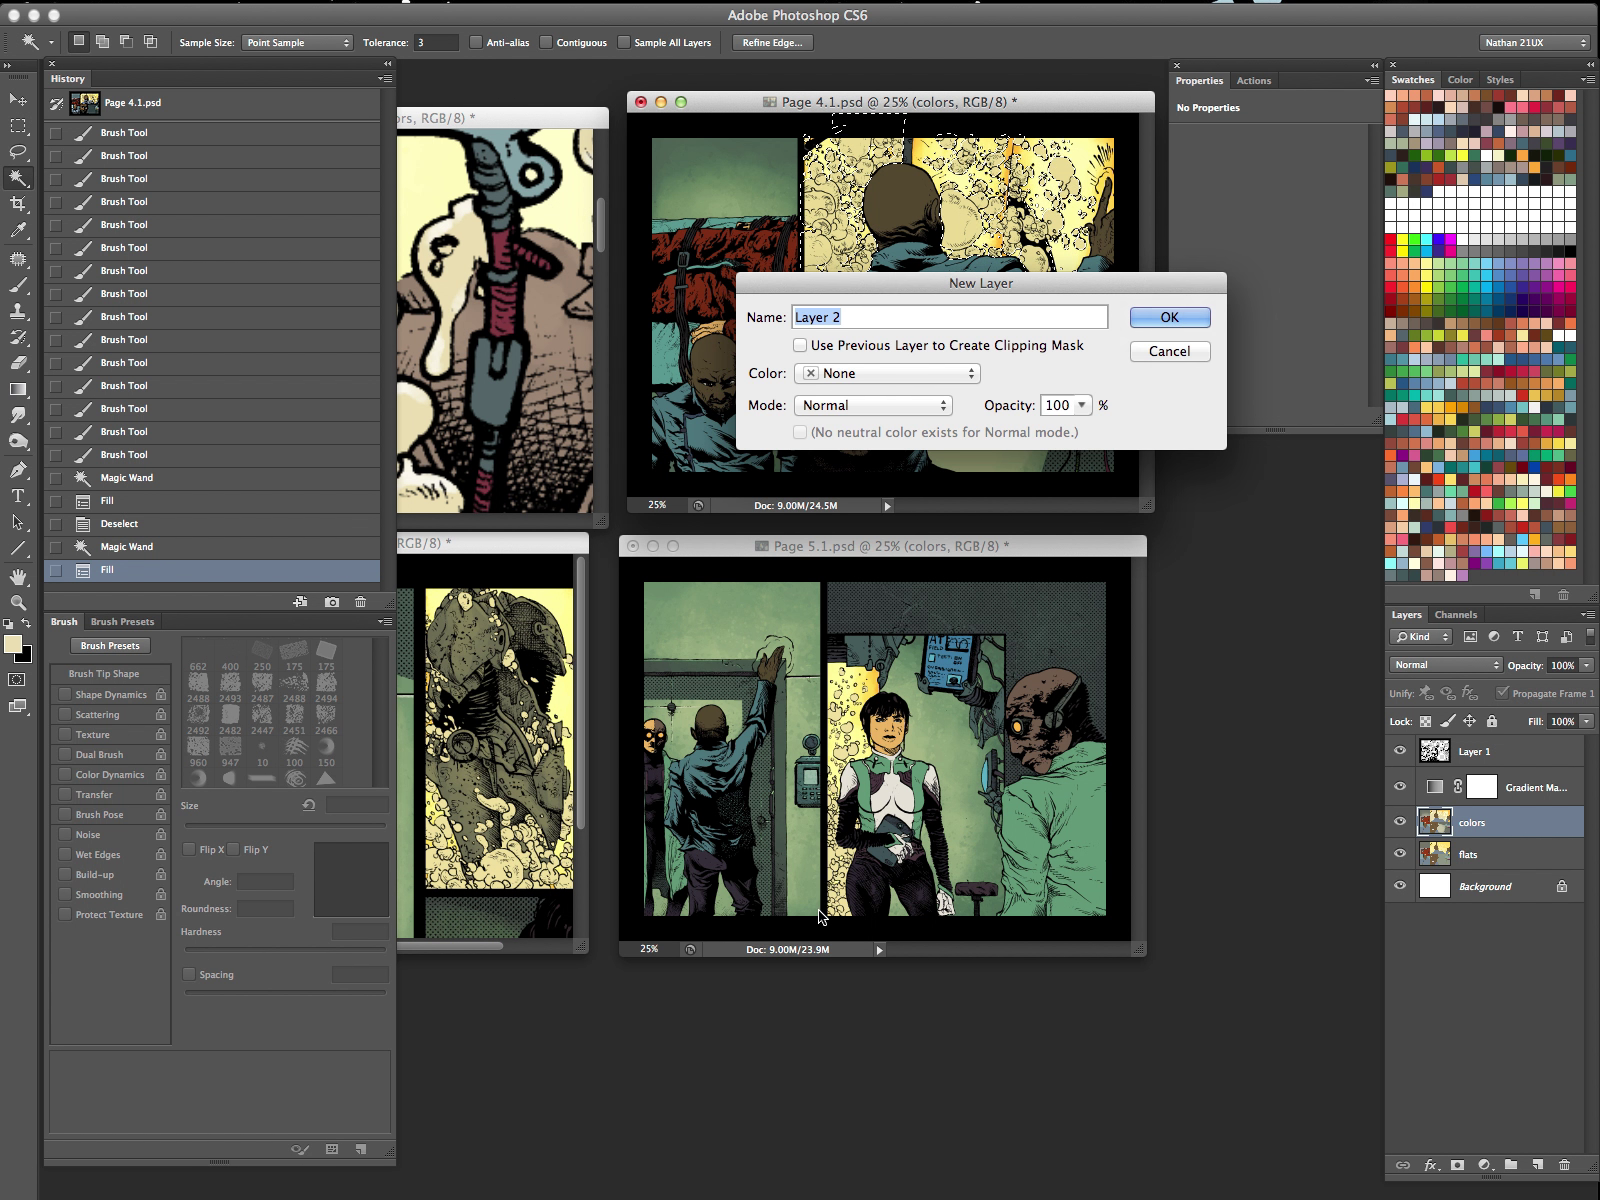
left_click(907, 404)
left_click(834, 660)
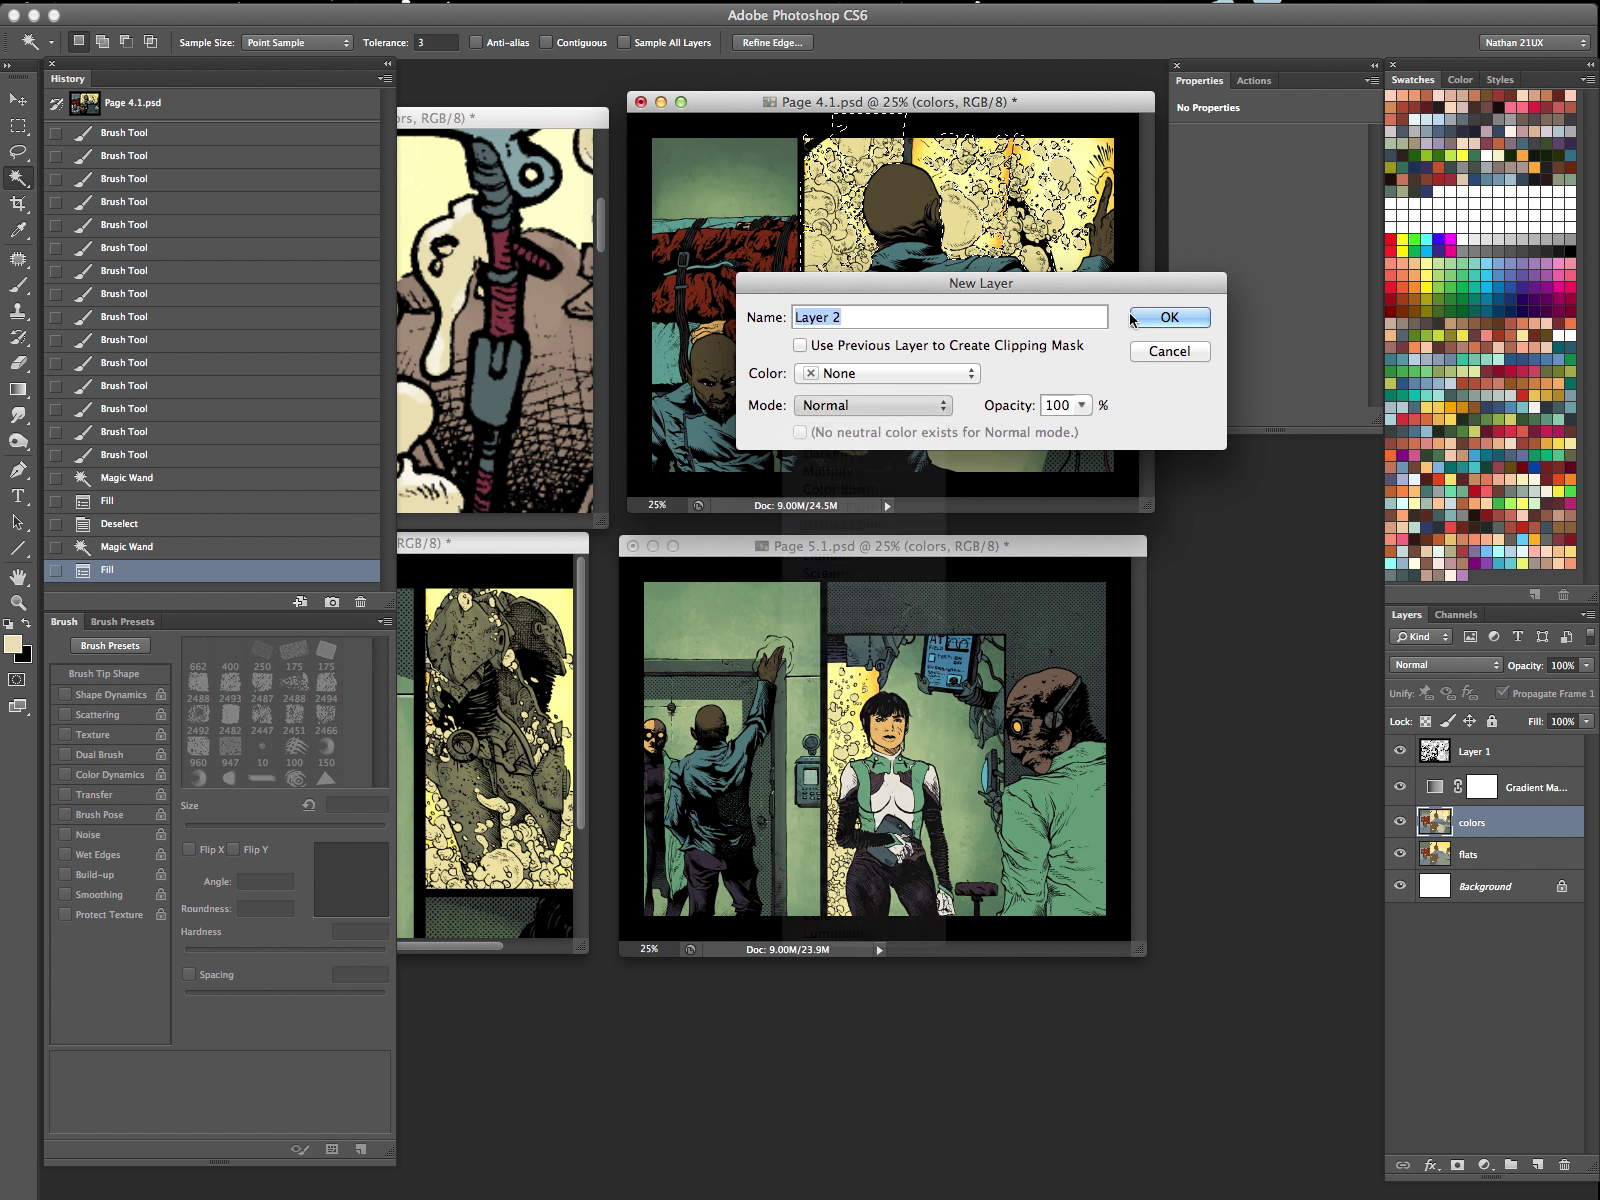
left_click(1166, 316)
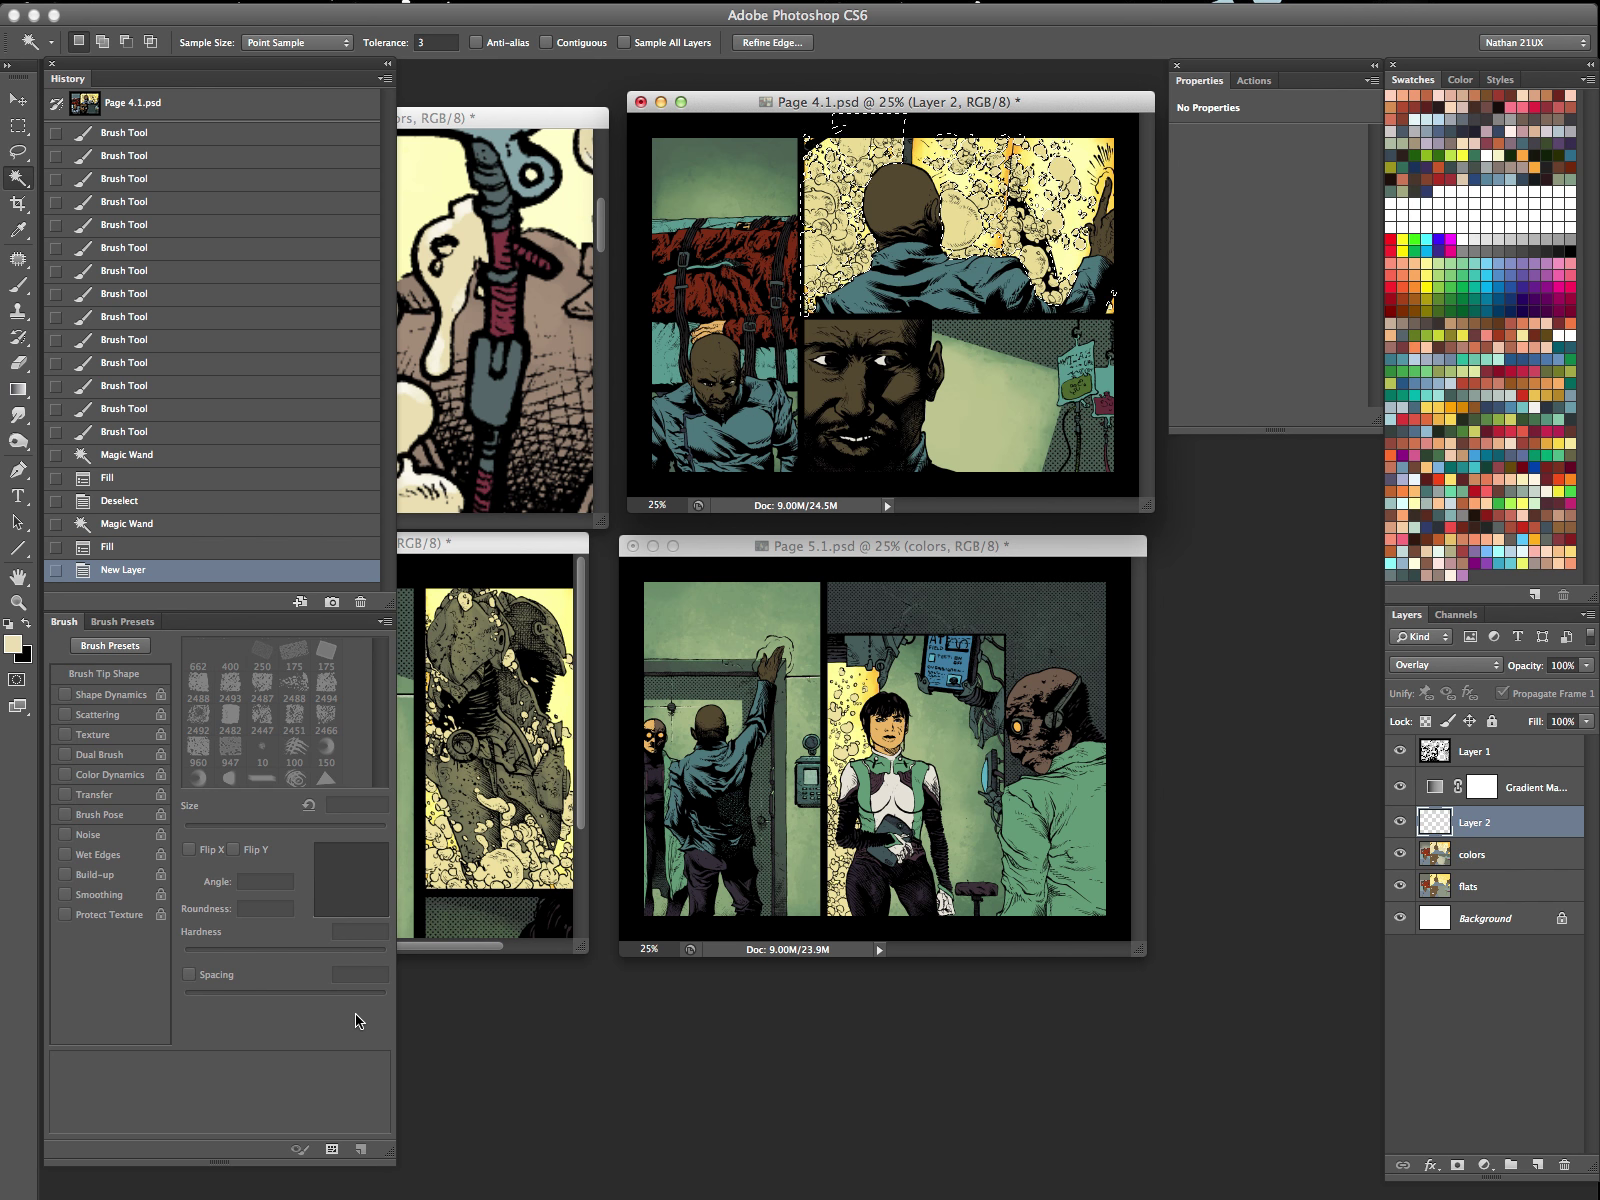
key("d")
key("x")
key("z")
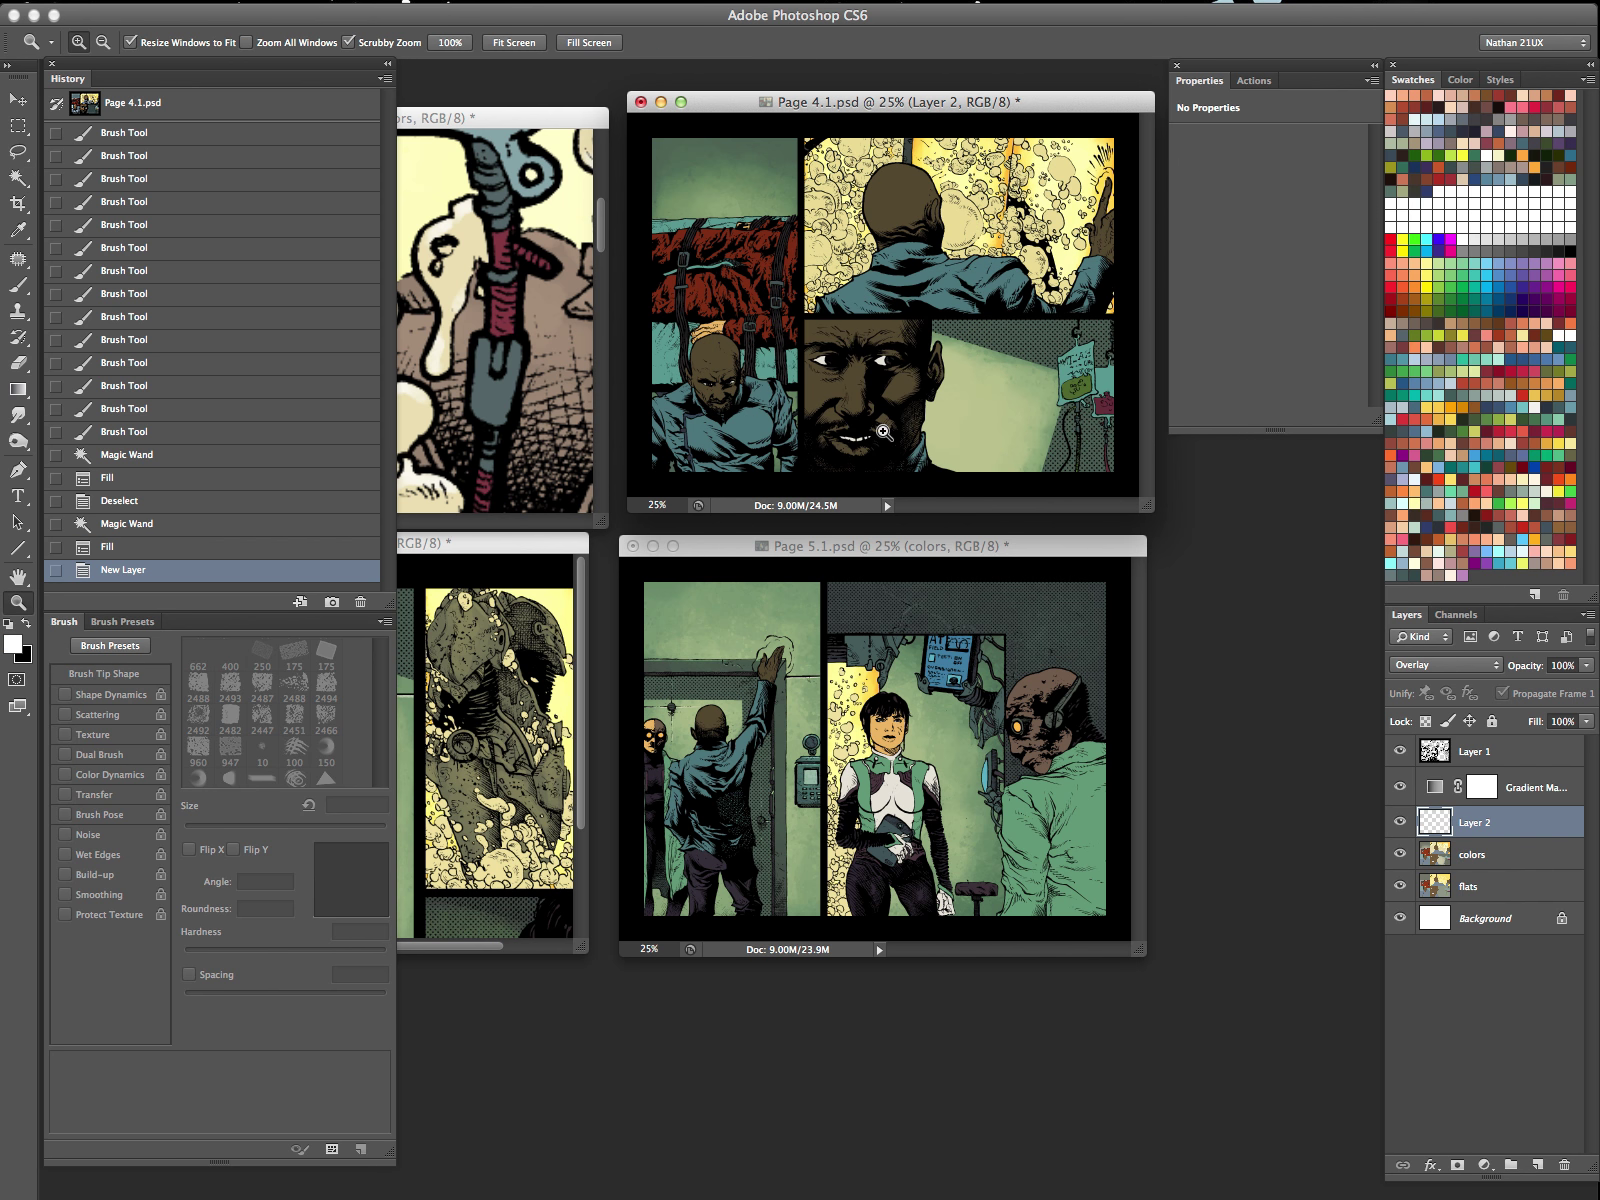
Step: Brush white highlights onto the small bubbles in the upper-left corner of page 4.1's tank on Layer 2
key("f")
left_click(774, 510)
key("b")
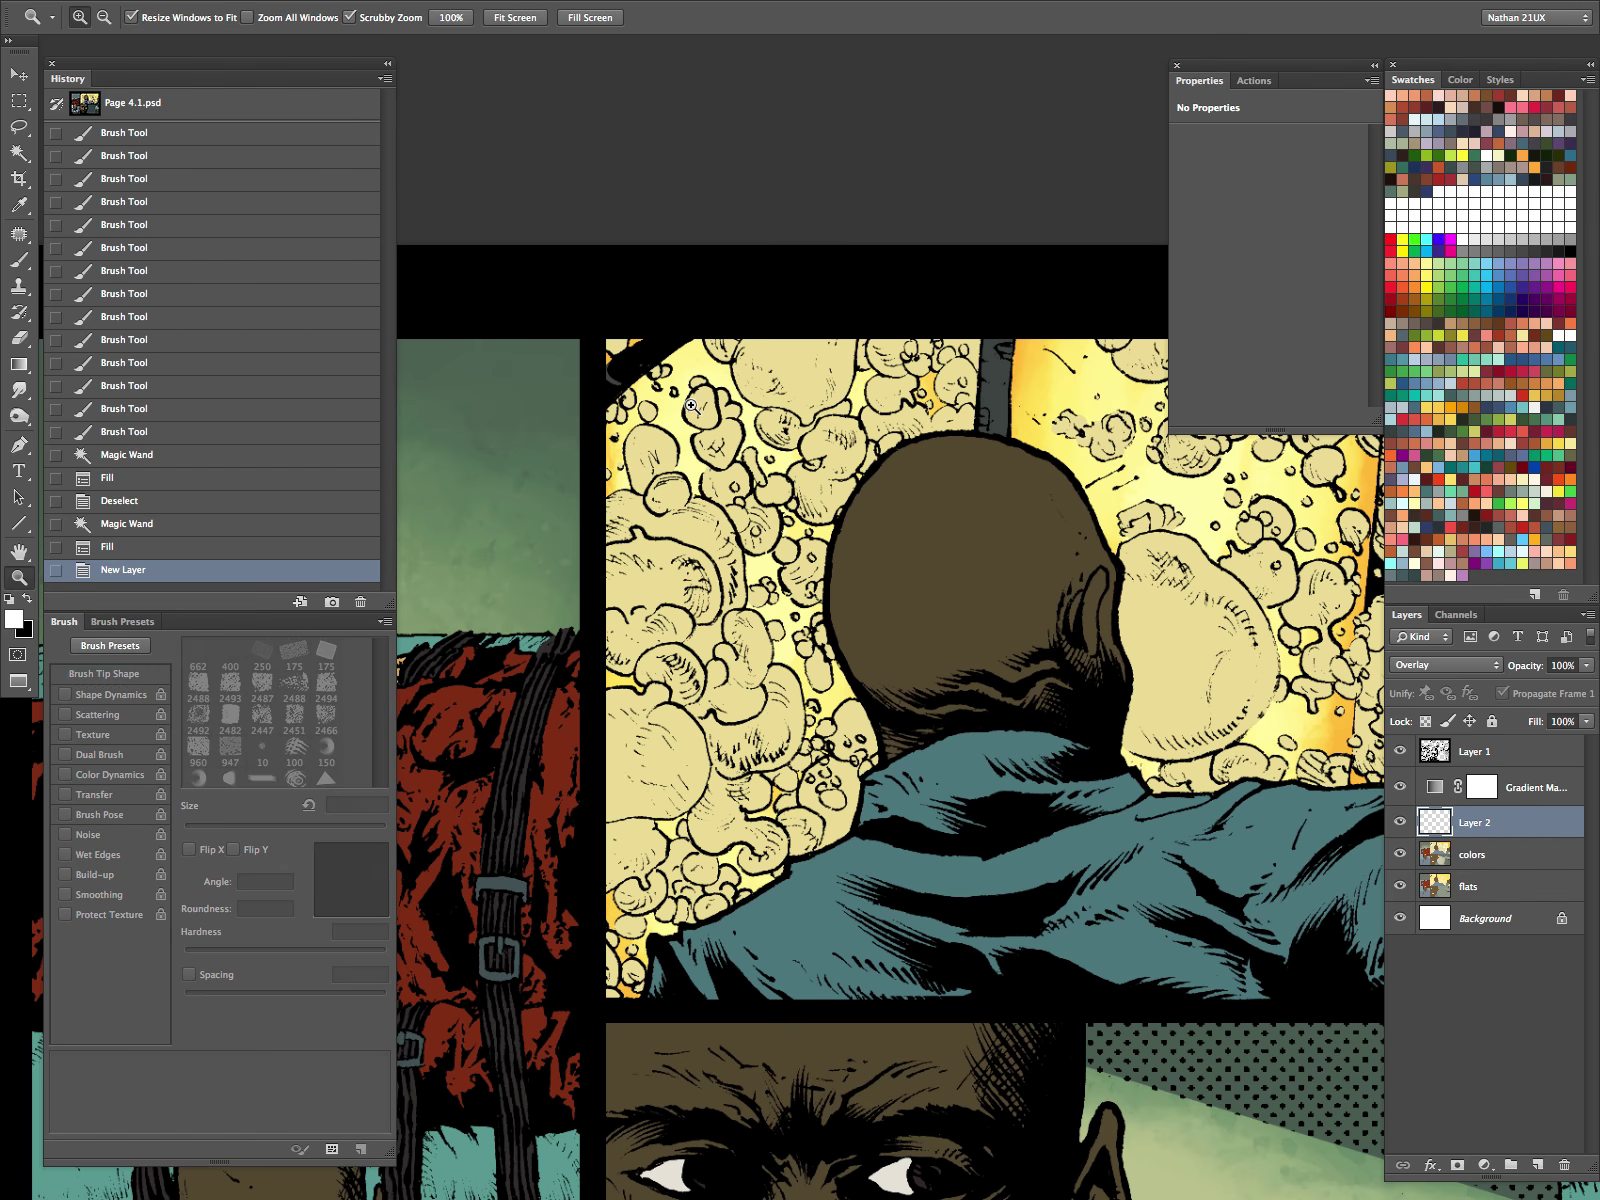
left_click_drag(690, 393, 750, 393)
key("bracketleft")
key("bracketright")
left_click_drag(615, 343, 612, 353)
left_click_drag(646, 336, 634, 346)
left_click_drag(585, 429, 584, 433)
mouse_move(574, 389)
left_mouse_down()
mouse_move(562, 418)
mouse_move(622, 433)
mouse_move(532, 423)
mouse_move(530, 449)
left_mouse_up()
mouse_move(543, 446)
left_mouse_down()
mouse_move(622, 487)
mouse_move(577, 479)
left_mouse_up()
Step: Enlarge the brush and highlight the oval bubbles just below the tank's upper-left corner, finishing with a 7 px brush
key("bracketright")
key("bracketright")
key("bracketright")
mouse_move(590, 472)
left_mouse_down()
mouse_move(598, 509)
mouse_move(649, 491)
left_mouse_up()
mouse_move(572, 567)
left_mouse_down()
mouse_move(544, 542)
mouse_move(520, 566)
mouse_move(646, 591)
mouse_move(670, 574)
mouse_move(606, 642)
left_mouse_up()
left_click_drag(760, 524, 752, 546)
key("bracketleft")
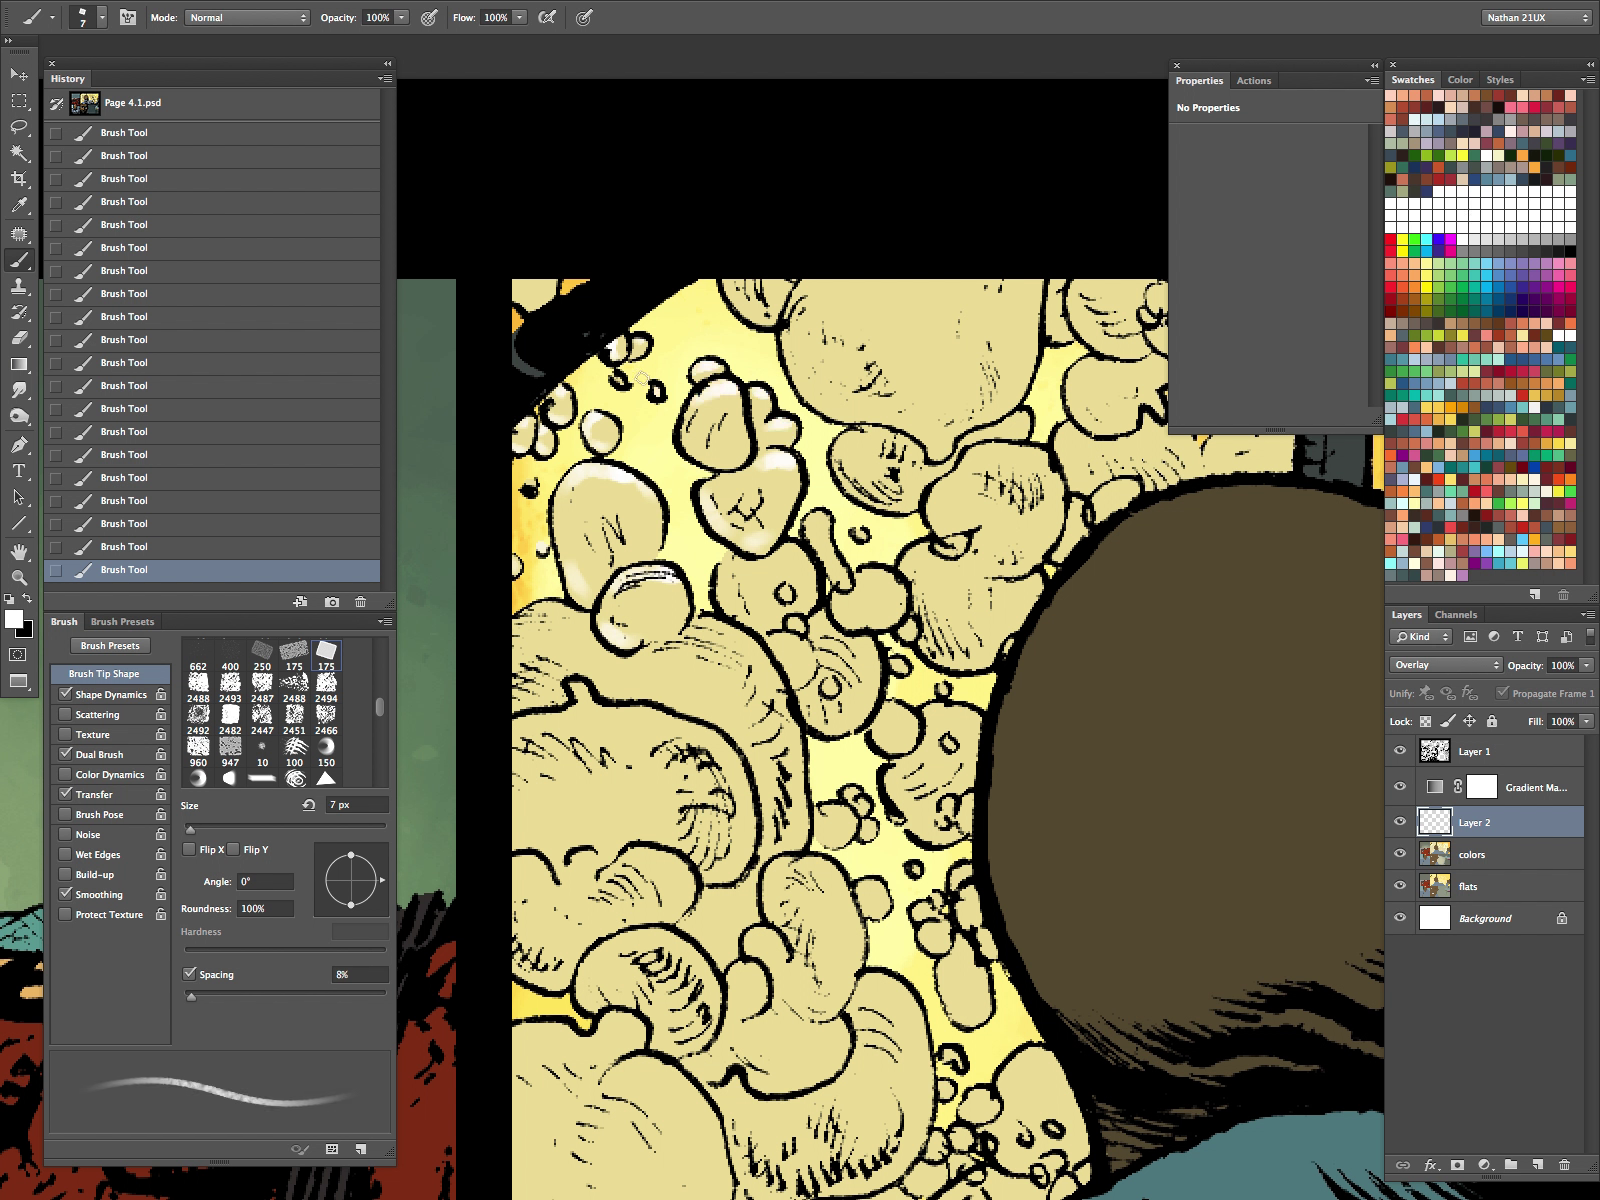
left_click_drag(688, 440, 728, 460)
left_click_drag(728, 288, 760, 314)
Step: Highlight the right side and underside of the large bubble at the tank's top edge, using a wider brush
key("bracketright")
left_click_drag(1056, 455, 836, 643)
key("bracketright")
mouse_move(808, 517)
left_mouse_down()
mouse_move(796, 574)
mouse_move(762, 605)
left_mouse_up()
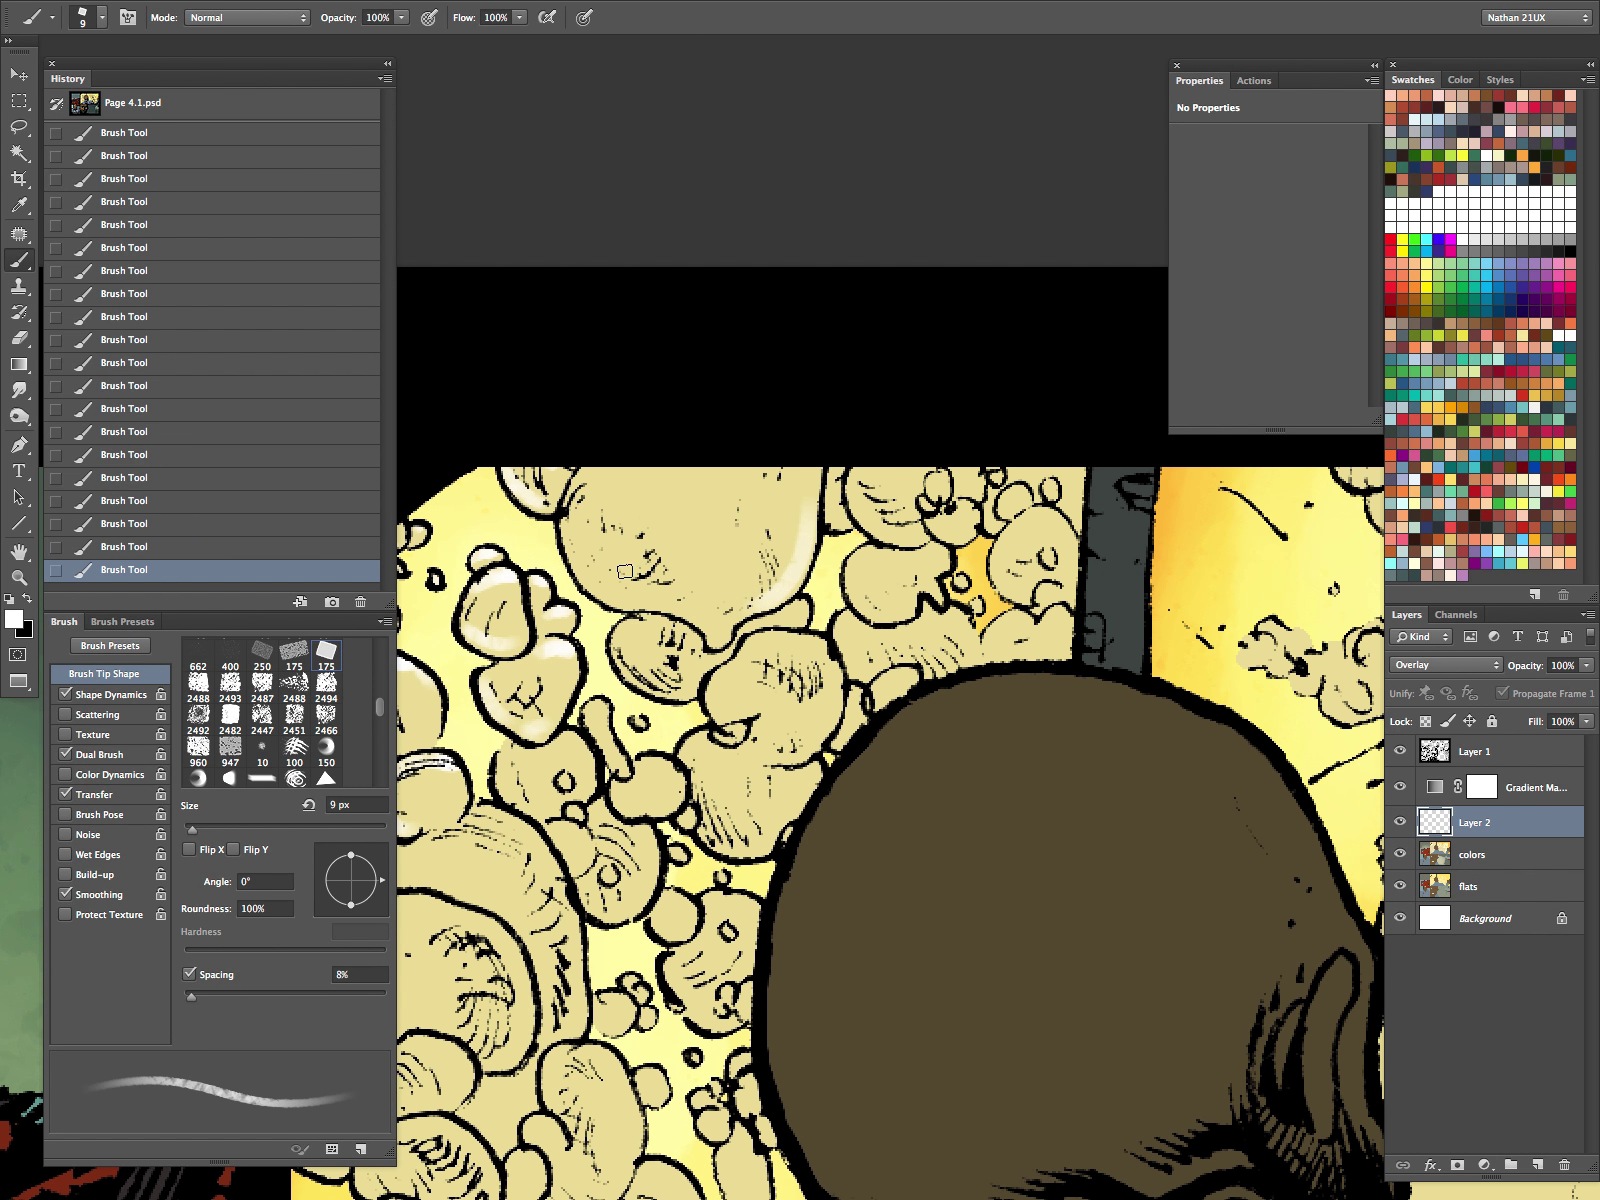
key("bracketright")
key("bracketright")
mouse_move(585, 555)
left_mouse_down()
mouse_move(699, 598)
mouse_move(656, 593)
mouse_move(687, 665)
mouse_move(627, 640)
left_mouse_up()
Step: Highlight the hatched and elongated bubbles beneath the large top bubble, reducing the brush to 6 px
key("bracketleft")
key("bracketleft")
key("bracketleft")
mouse_move(766, 664)
left_mouse_down()
mouse_move(810, 645)
mouse_move(735, 670)
mouse_move(712, 705)
left_mouse_up()
key("bracketleft")
key("bracketleft")
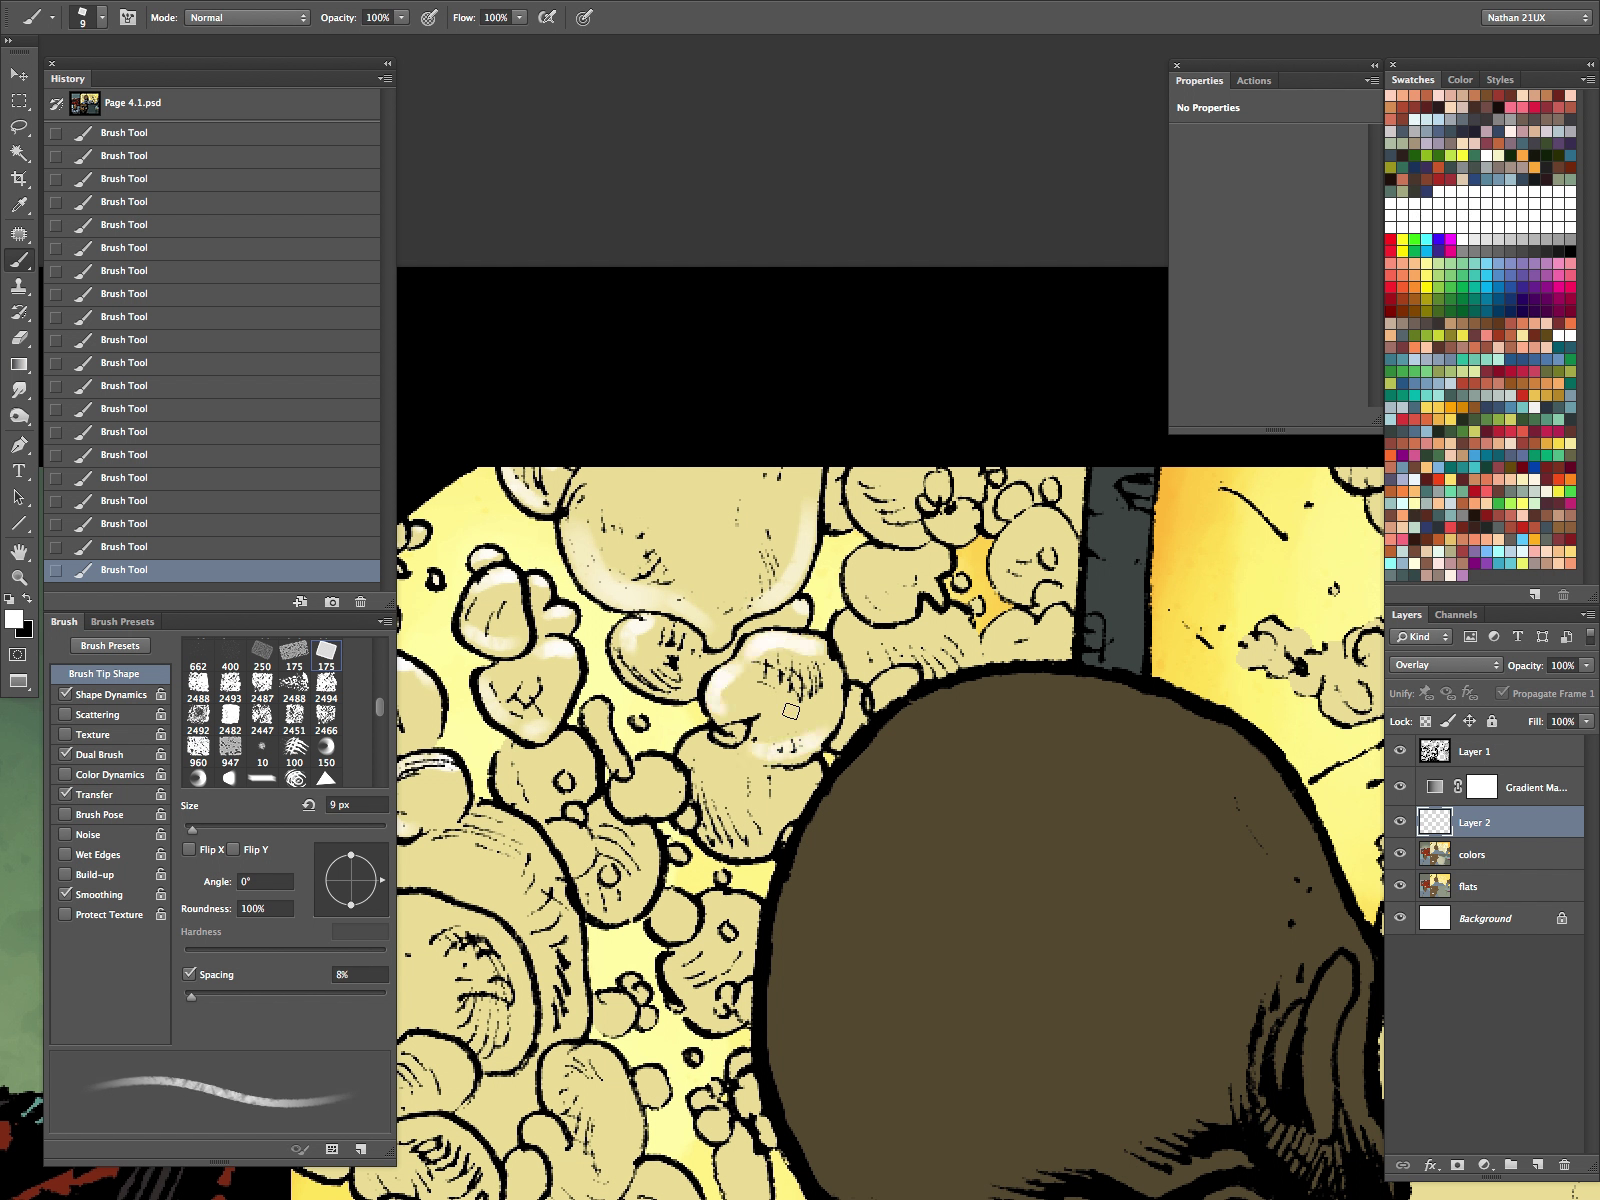
left_click_drag(624, 666, 704, 667)
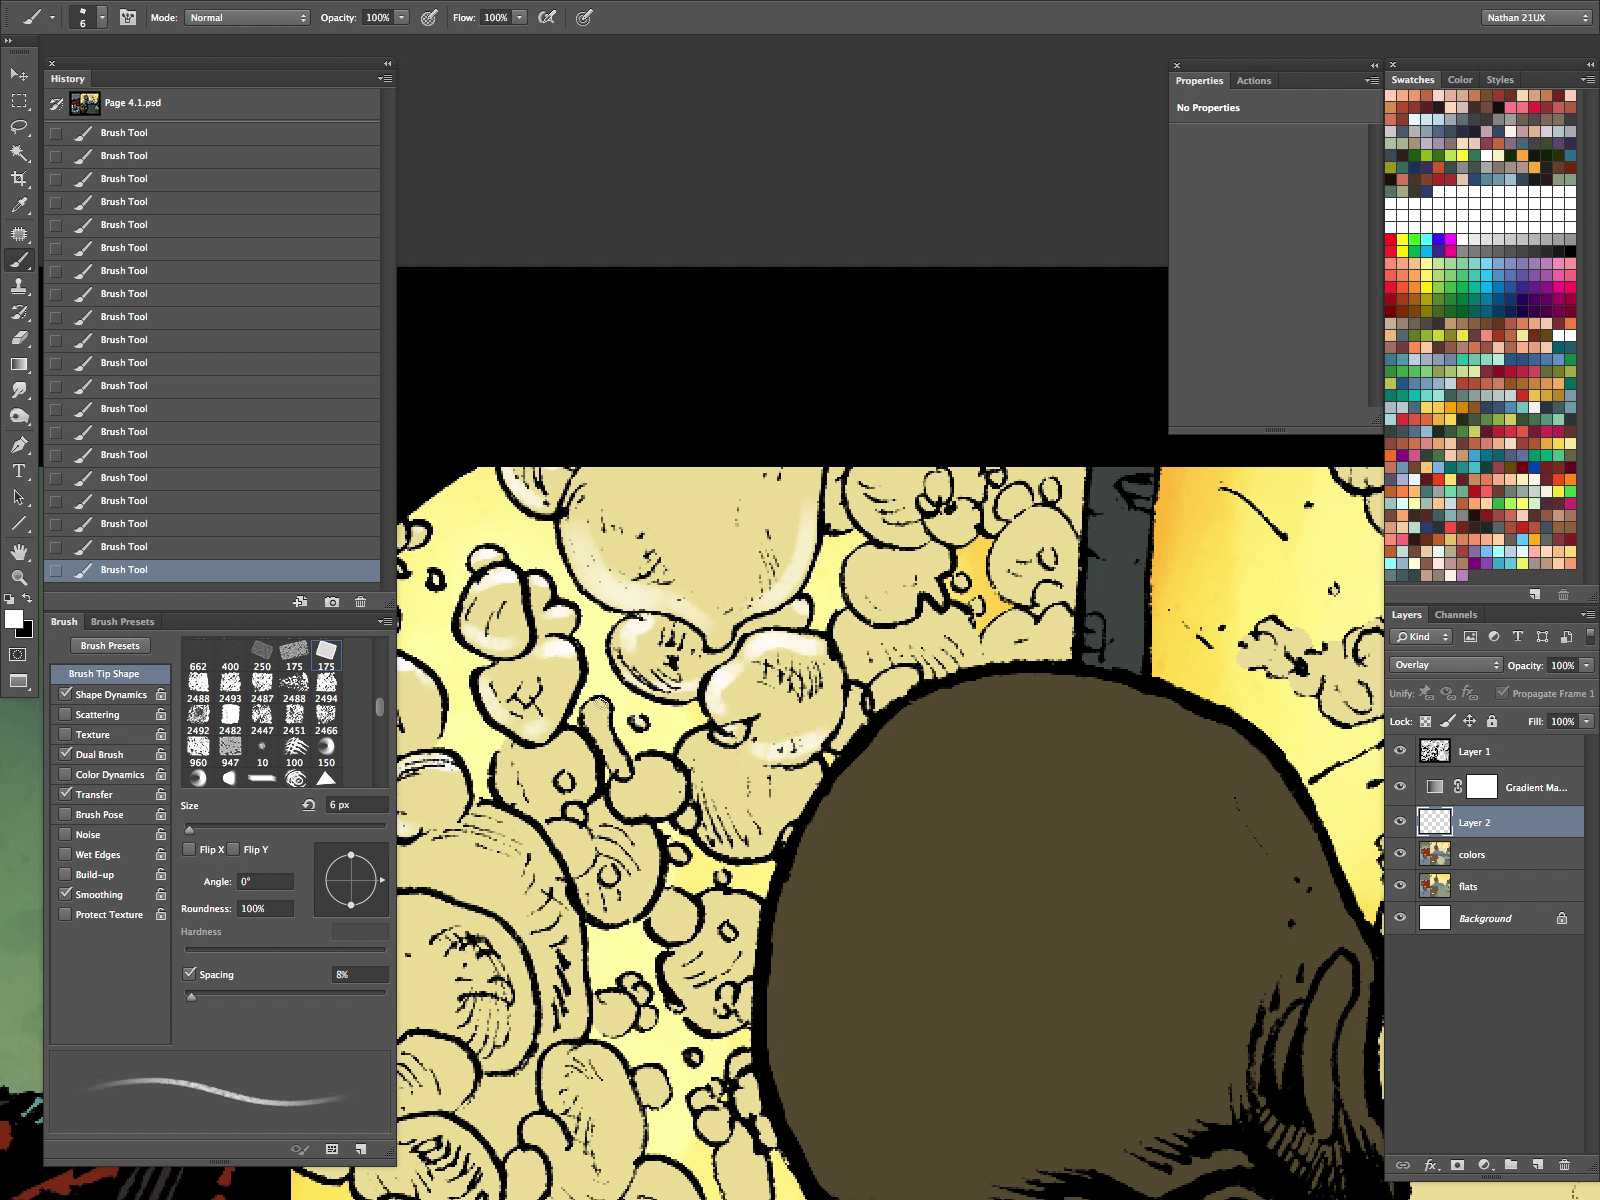
mouse_move(599, 701)
left_mouse_down()
mouse_move(653, 762)
mouse_move(615, 791)
mouse_move(640, 809)
mouse_move(760, 748)
mouse_move(698, 757)
left_mouse_up()
left_click_drag(727, 847, 775, 838)
Step: Highlight the bubble cluster beside the grey post and above the bald man's head, varying the brush size
key("[")
left_click_drag(878, 548, 851, 583)
key("]")
key("]")
mouse_move(878, 473)
left_mouse_down()
mouse_move(862, 497)
mouse_move(918, 539)
mouse_move(962, 532)
left_mouse_up()
key("bracketleft")
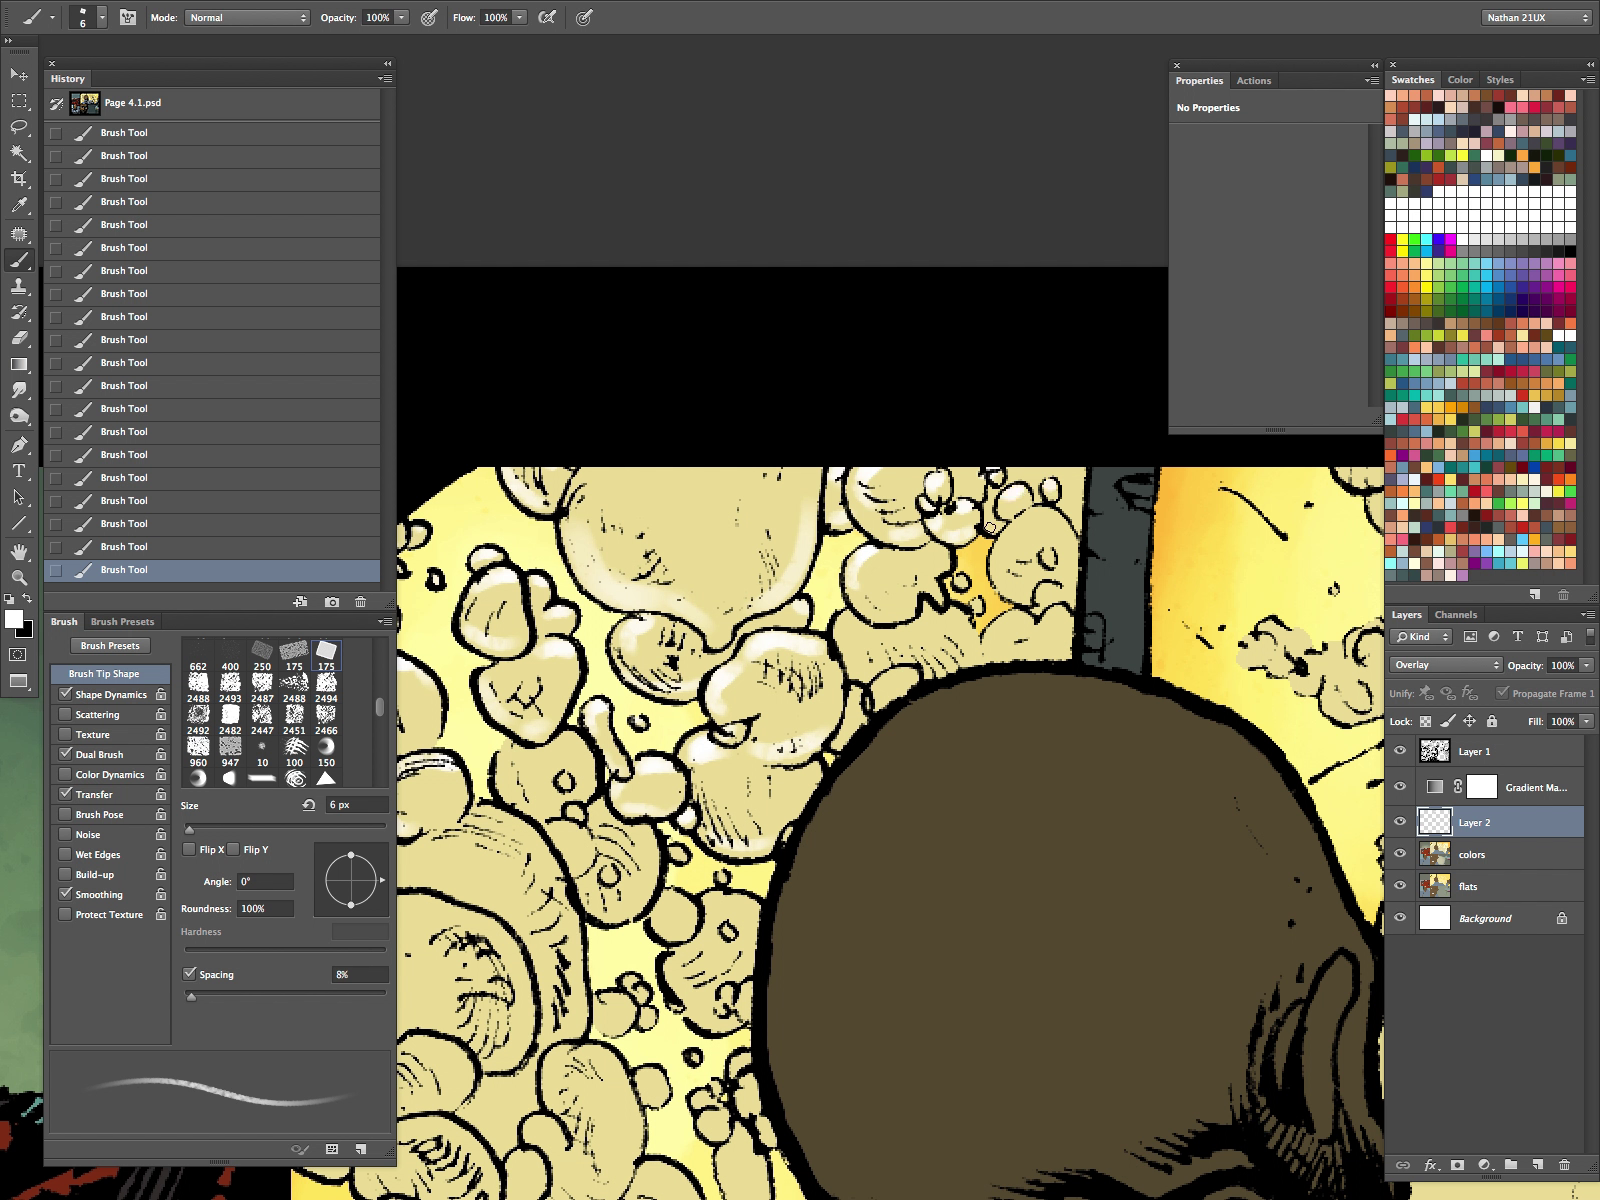
mouse_move(1046, 515)
left_mouse_down()
mouse_move(1021, 596)
mouse_move(1064, 594)
mouse_move(1047, 590)
mouse_move(1049, 553)
mouse_move(1070, 584)
mouse_move(1045, 634)
mouse_move(1056, 616)
mouse_move(993, 628)
left_mouse_up()
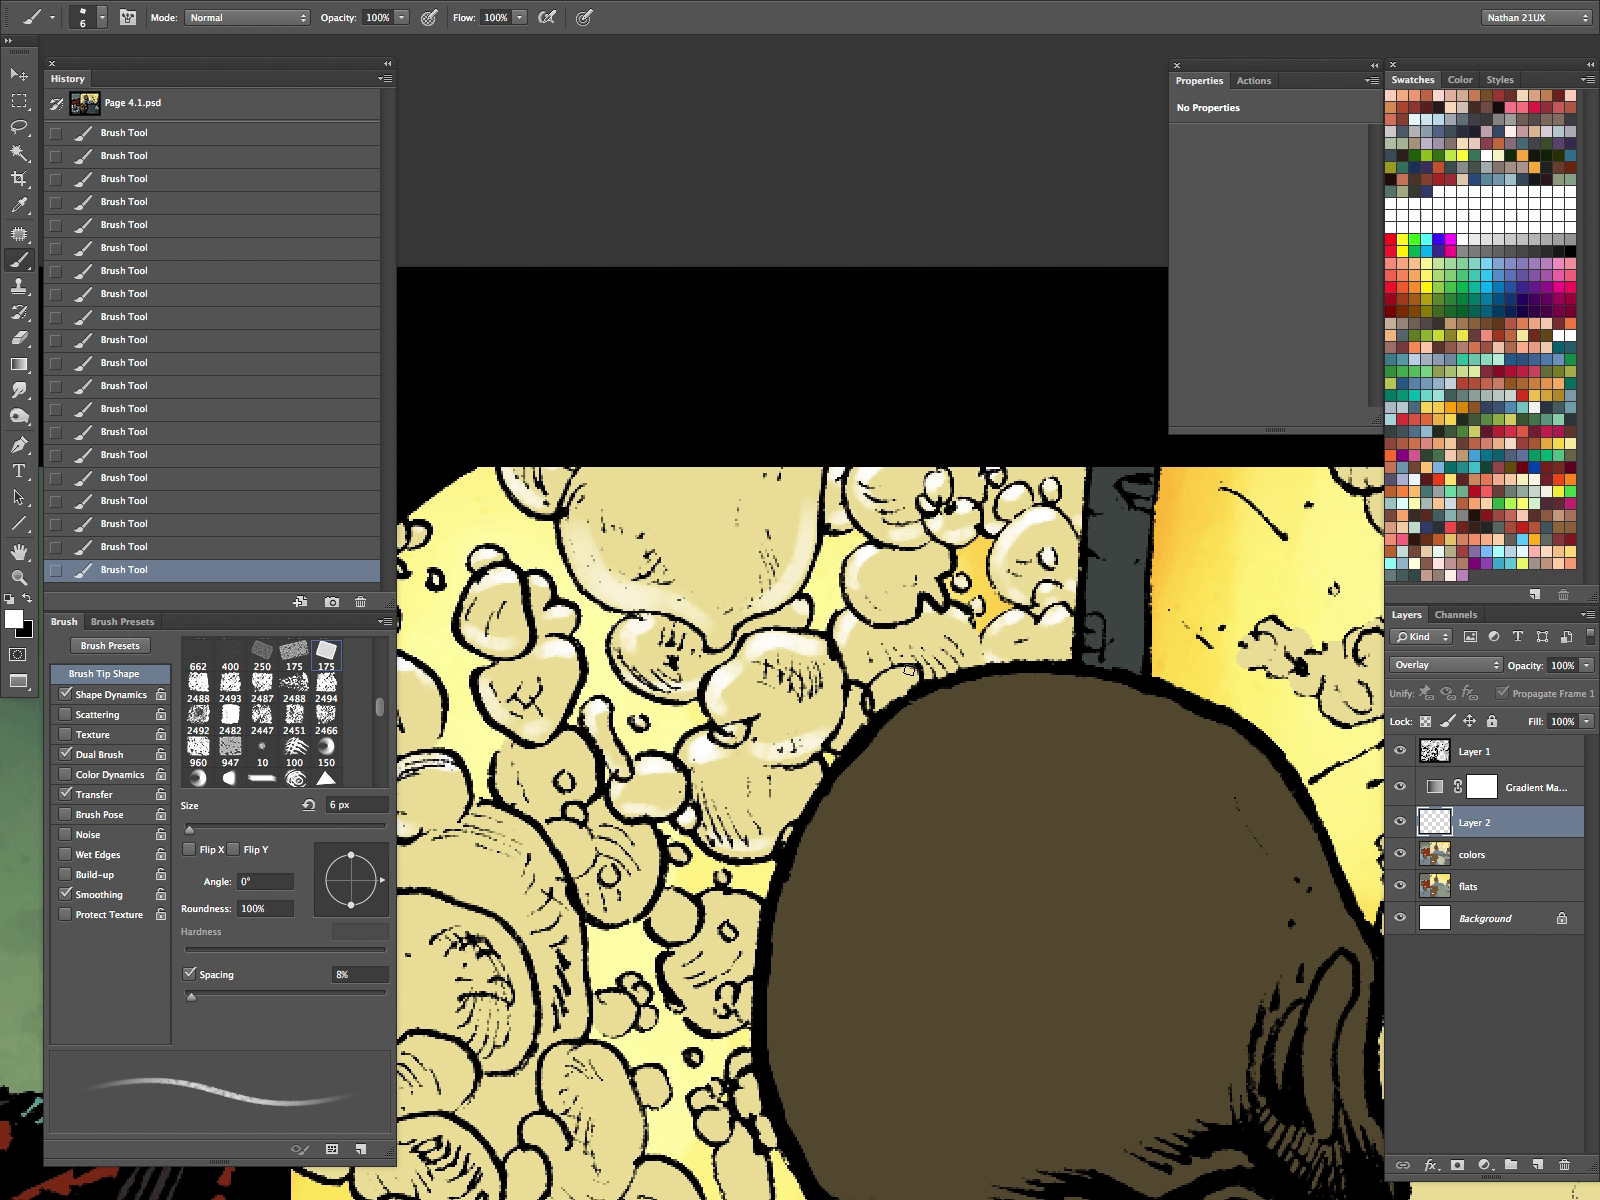
left_click_drag(909, 670, 849, 708)
Step: Highlight the round bubbles midway between the panel's left edge and the head with a 7 px brush, then reduce it to 5 px
mouse_move(937, 951)
left_mouse_down()
mouse_move(1086, 650)
mouse_move(1071, 660)
left_mouse_up()
key("[")
key("]")
key("]")
left_click_drag(649, 453, 640, 466)
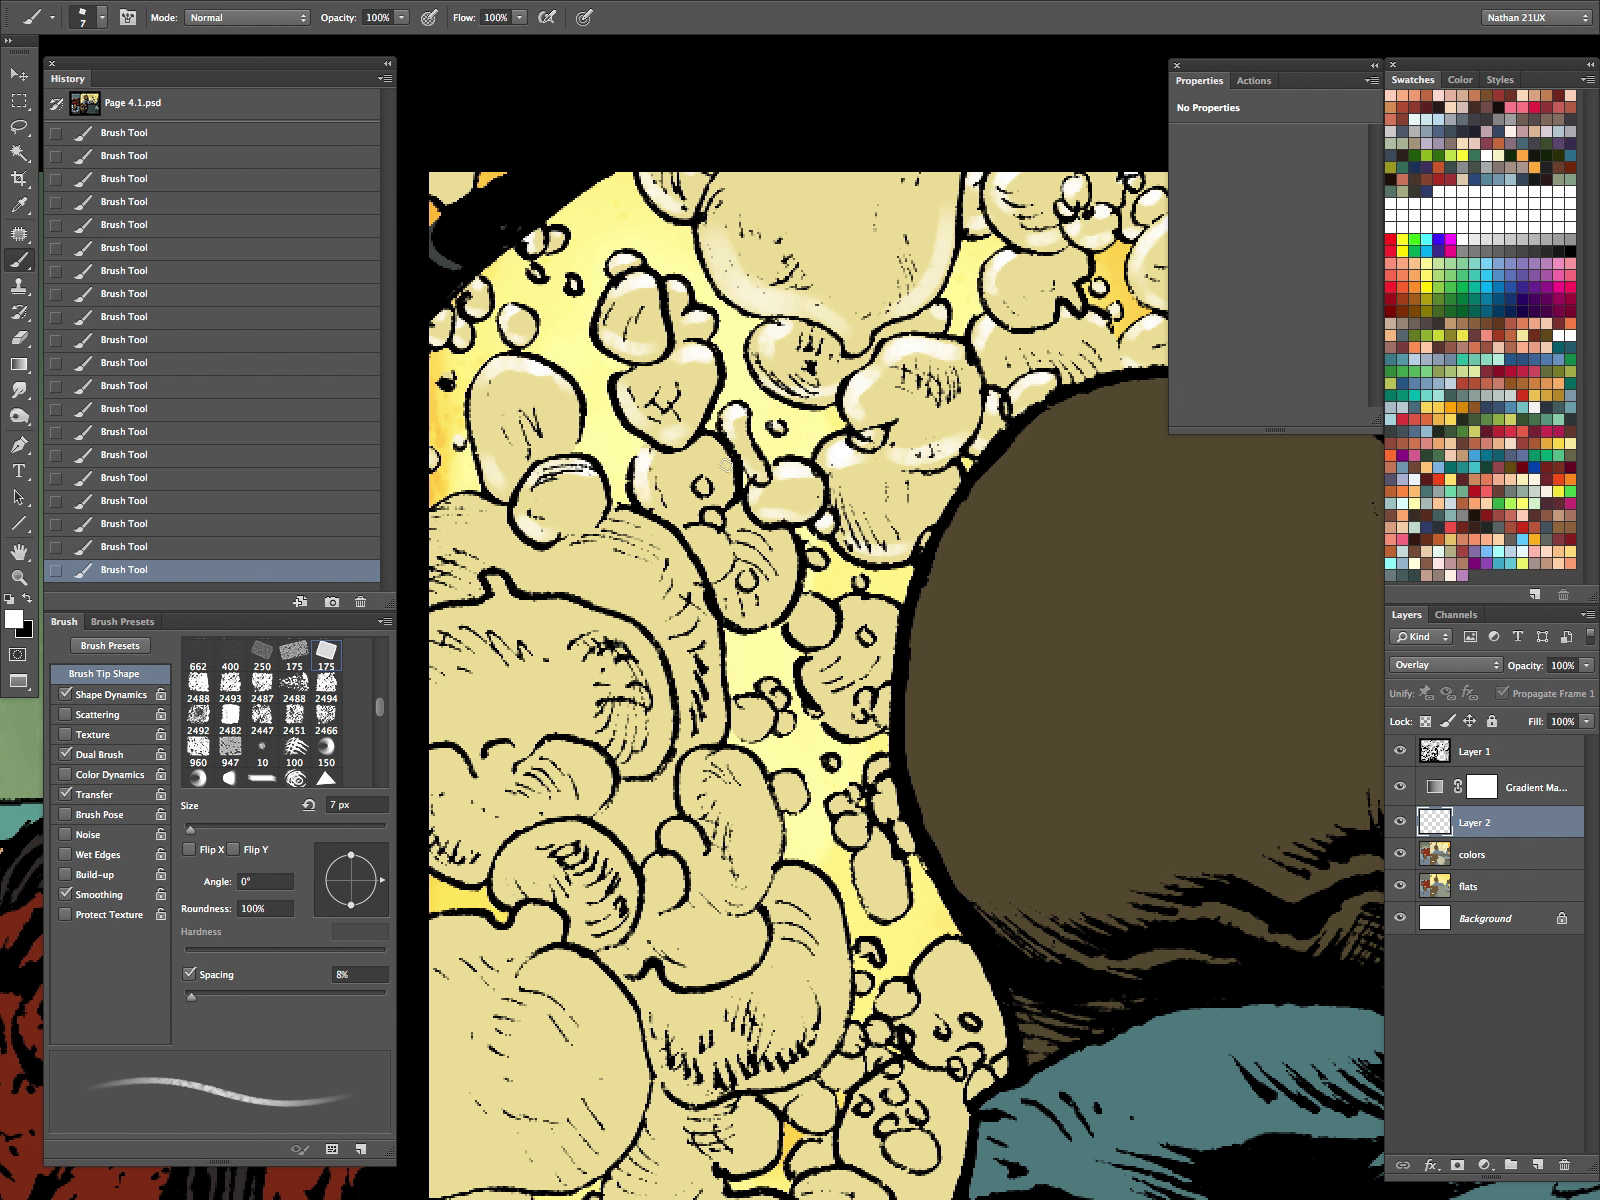
key("bracketleft")
key("bracketleft")
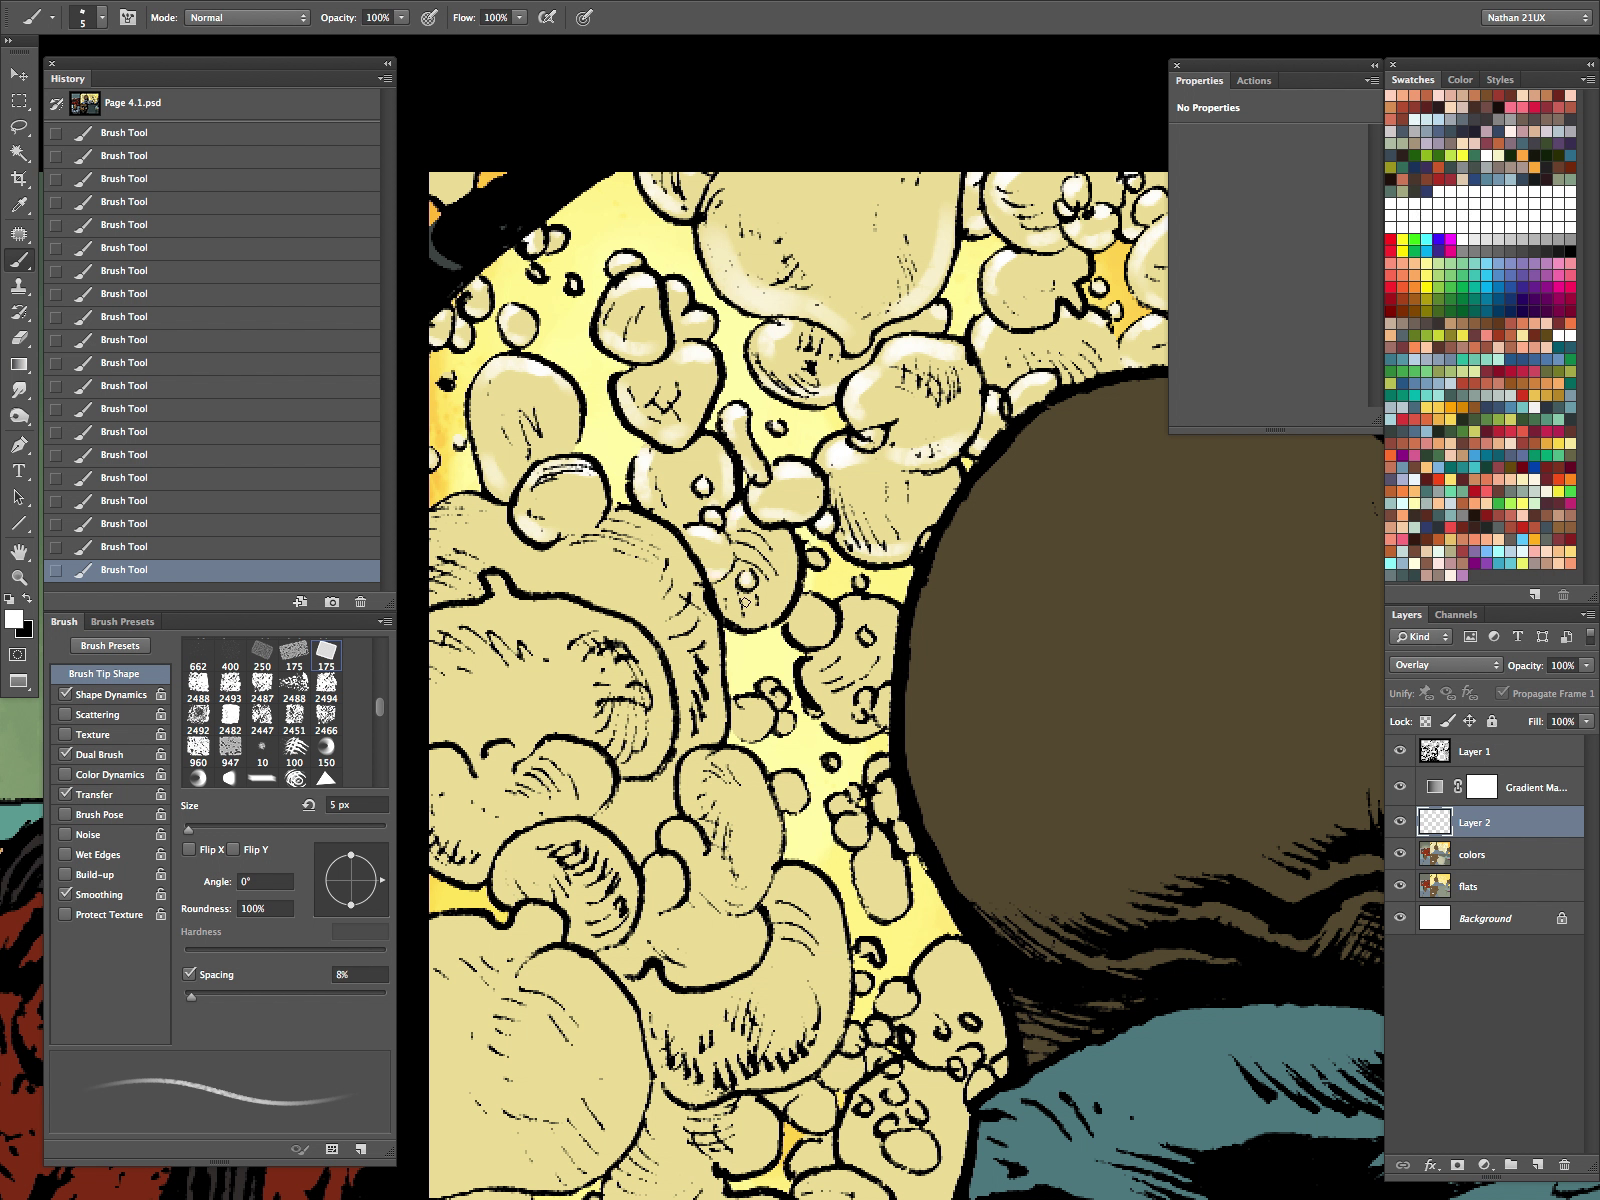
Step: Highlight the bubbles along the left side of the man's head with a 5 to 7 px brush
key("bracketright")
left_click_drag(805, 601, 818, 603)
mouse_move(797, 630)
left_mouse_down()
mouse_move(822, 640)
mouse_move(896, 613)
left_mouse_up()
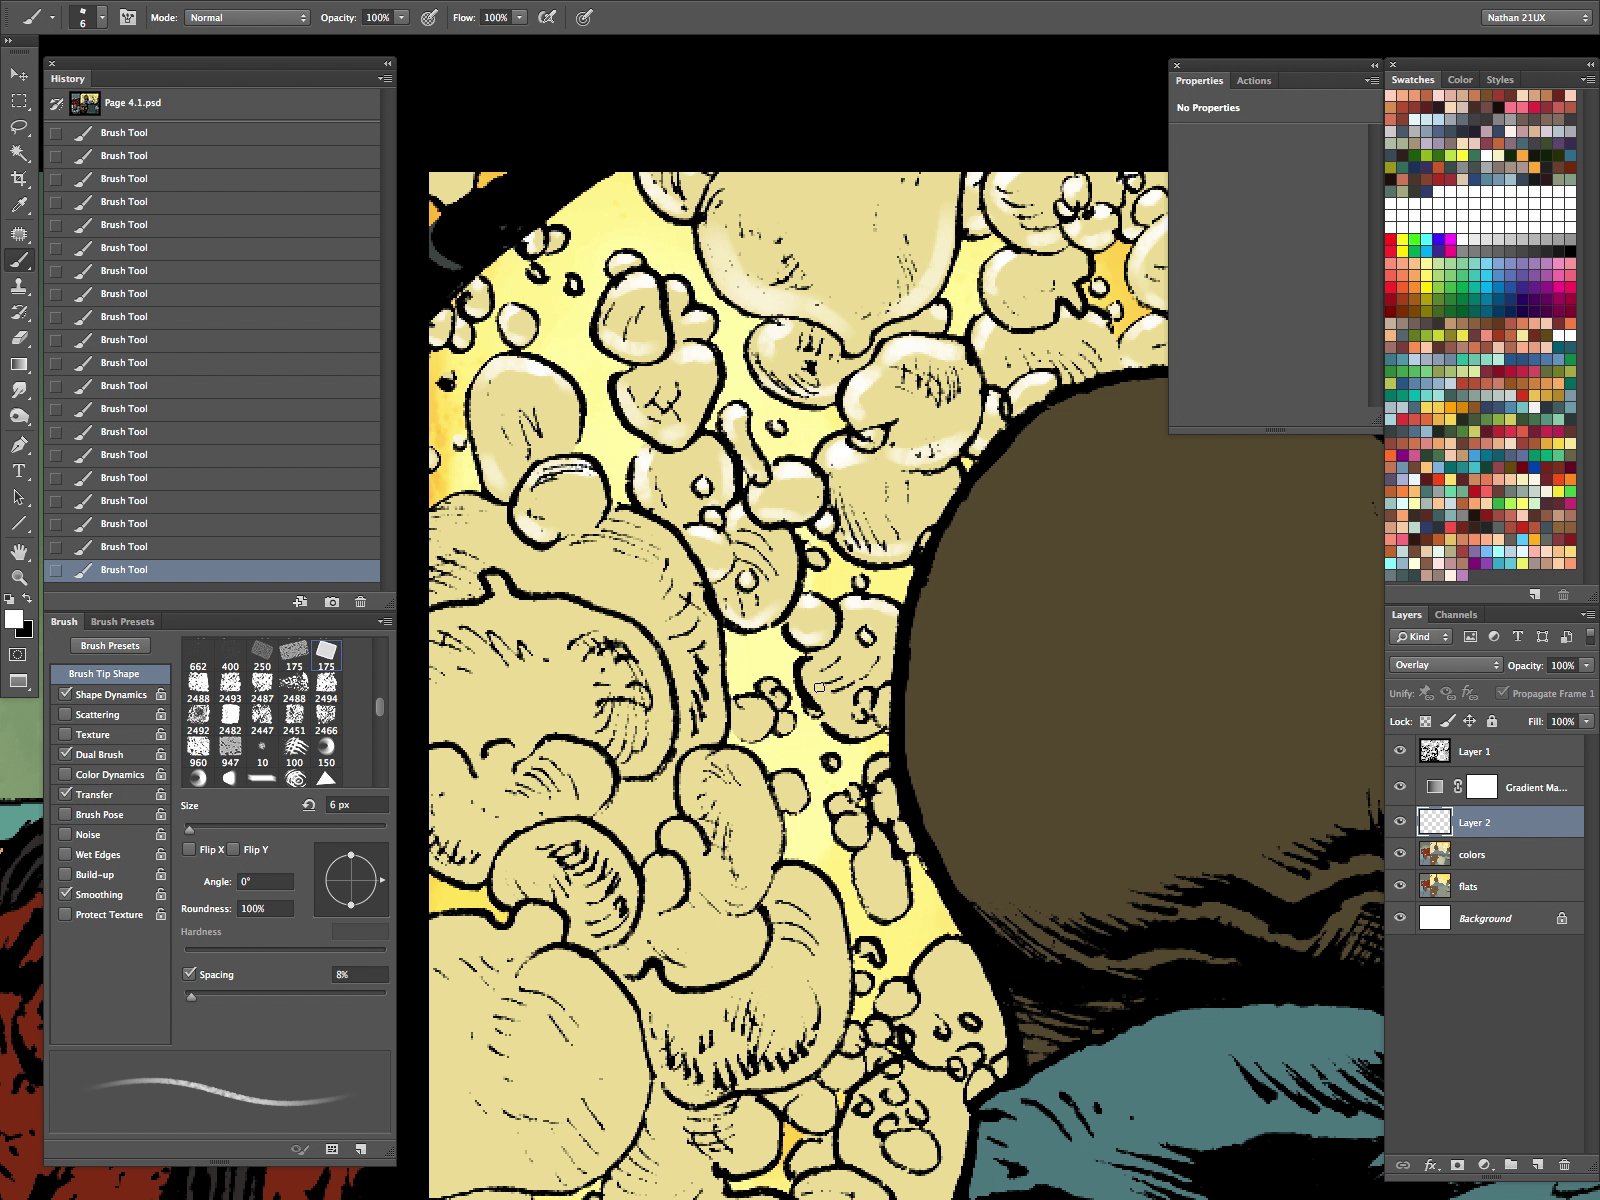
key("bracketleft")
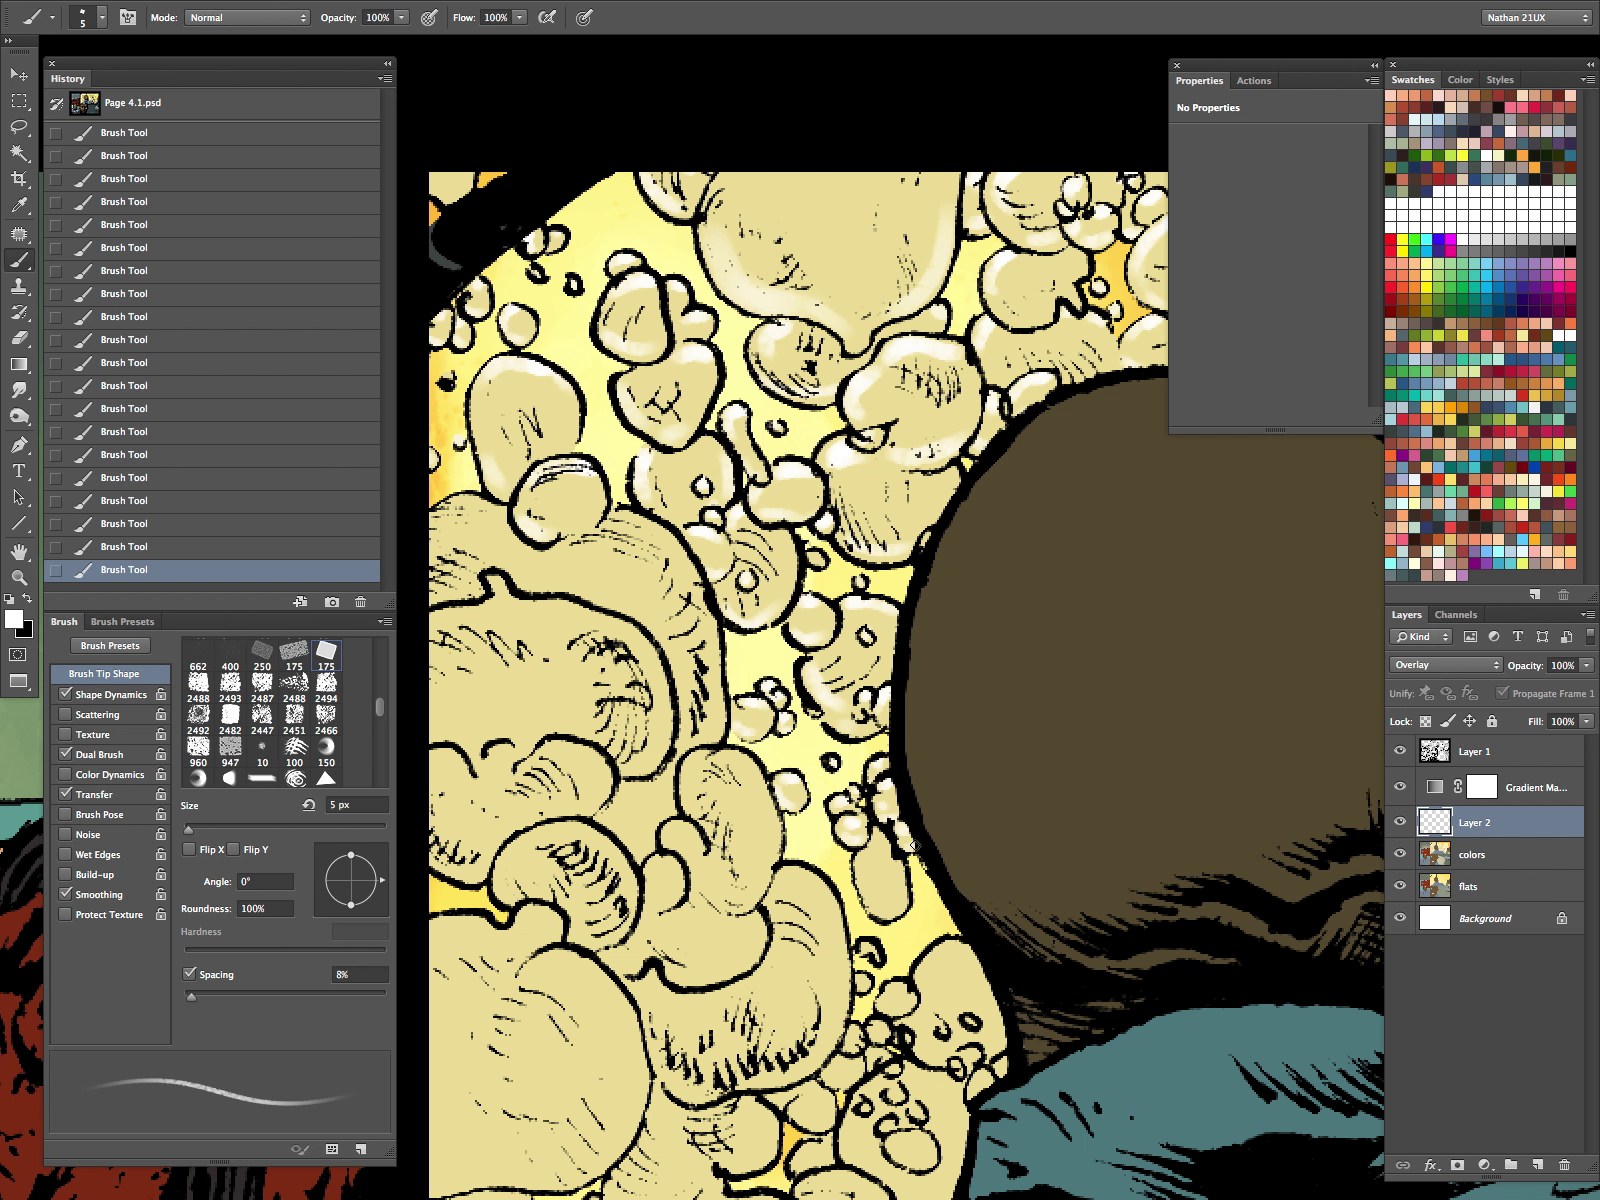
key("bracketright")
key("bracketright")
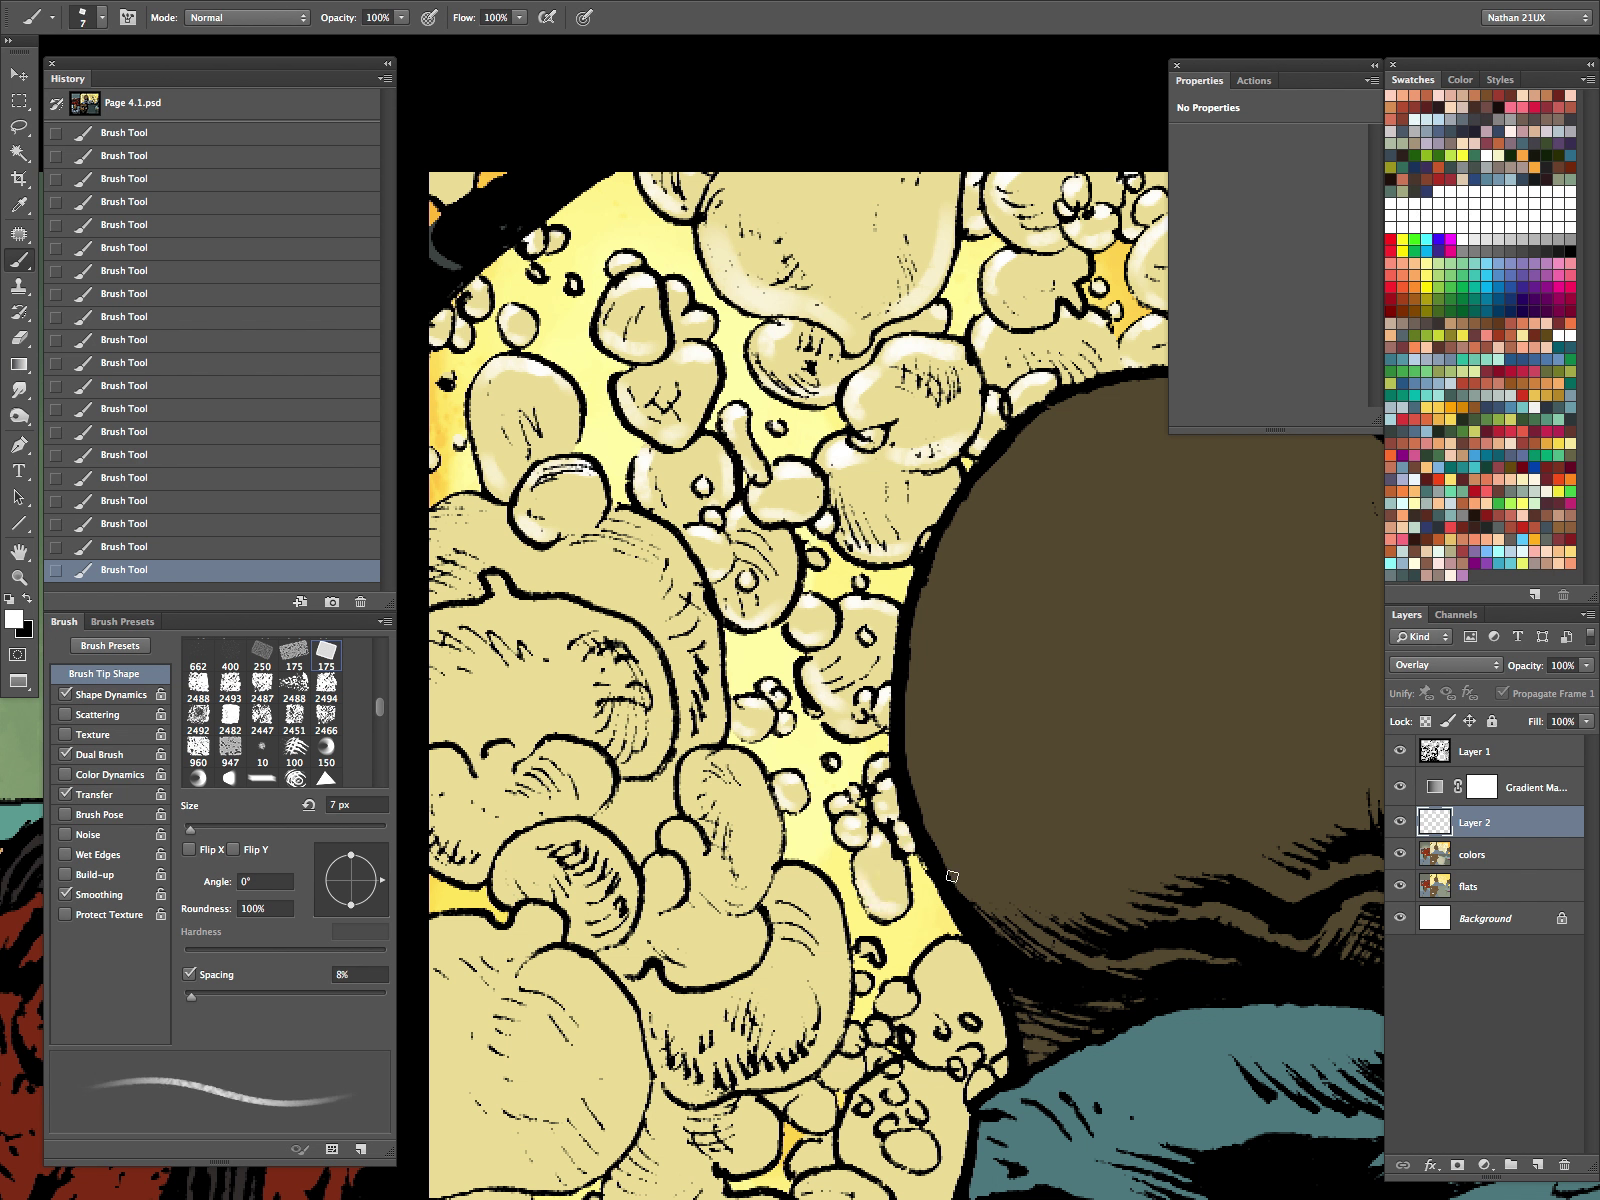
Step: Hide the panels and highlight the upper rims of the large domed bubbles at the panel's left edge
key("Tab")
left_click_drag(834, 769, 957, 714)
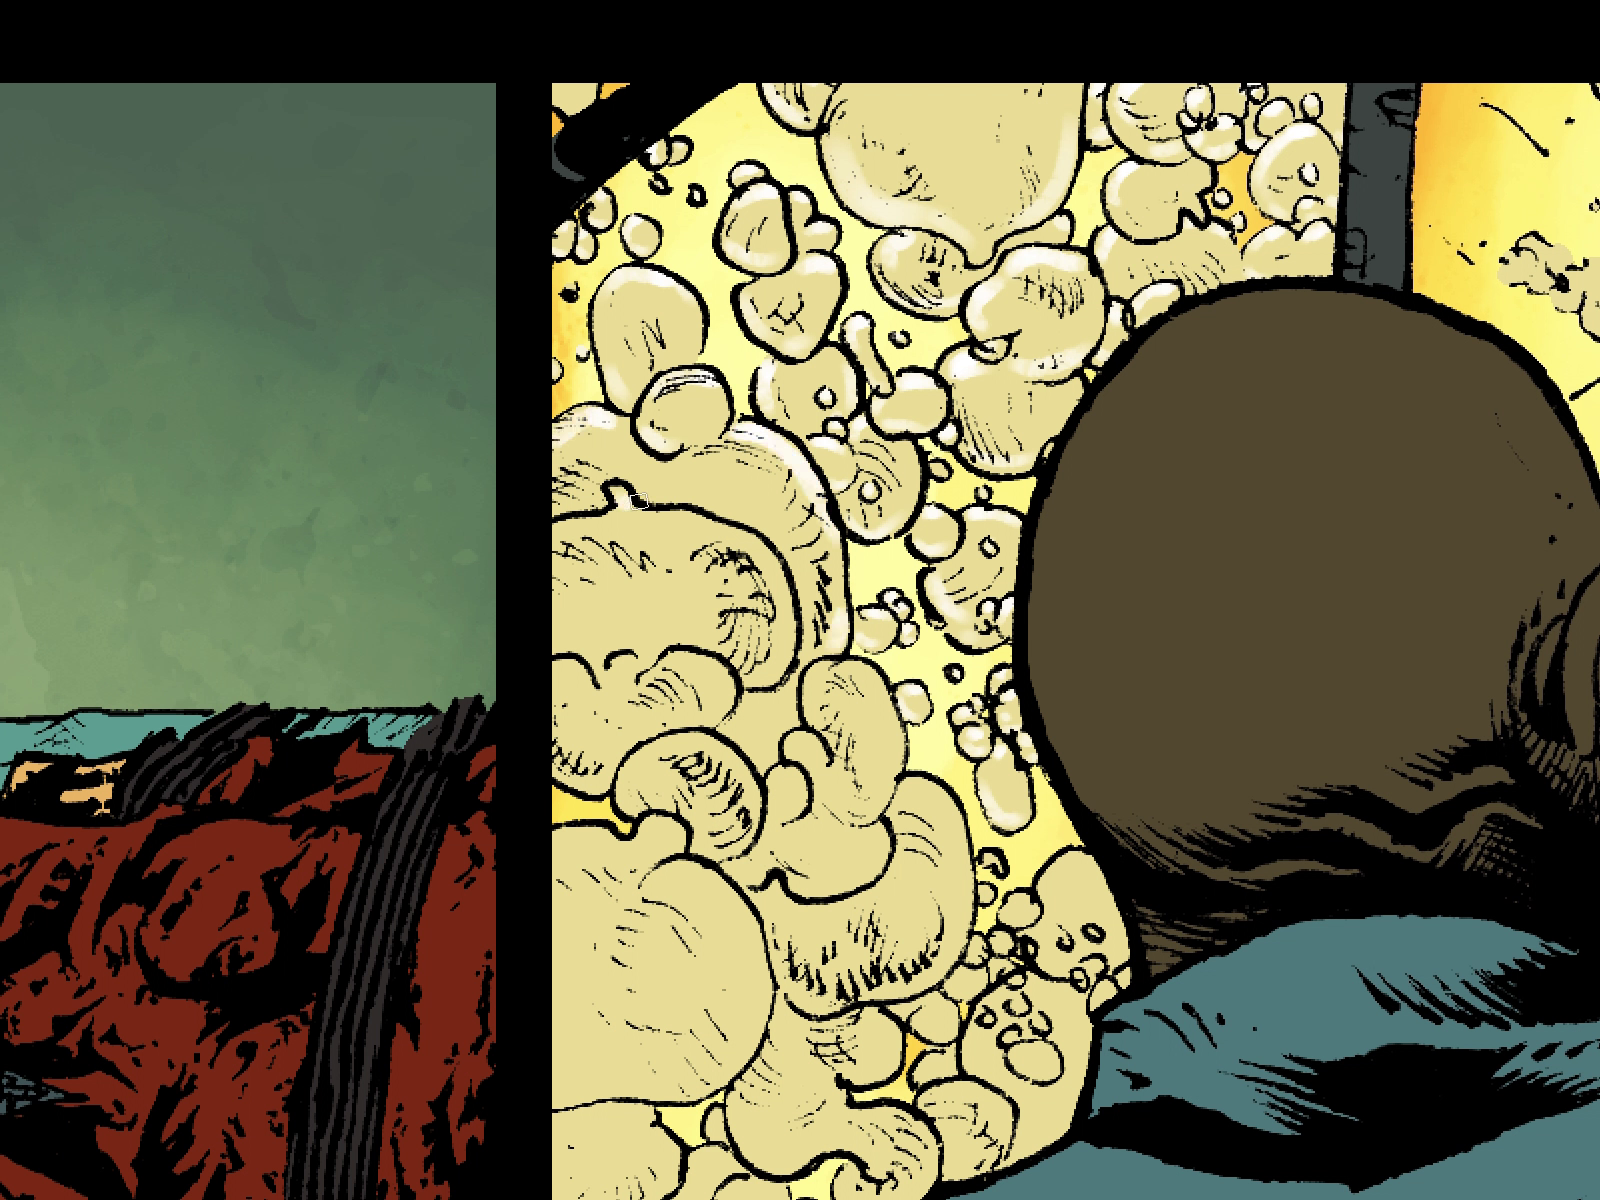
mouse_move(652, 522)
left_mouse_down()
mouse_move(762, 552)
mouse_move(772, 574)
left_mouse_up()
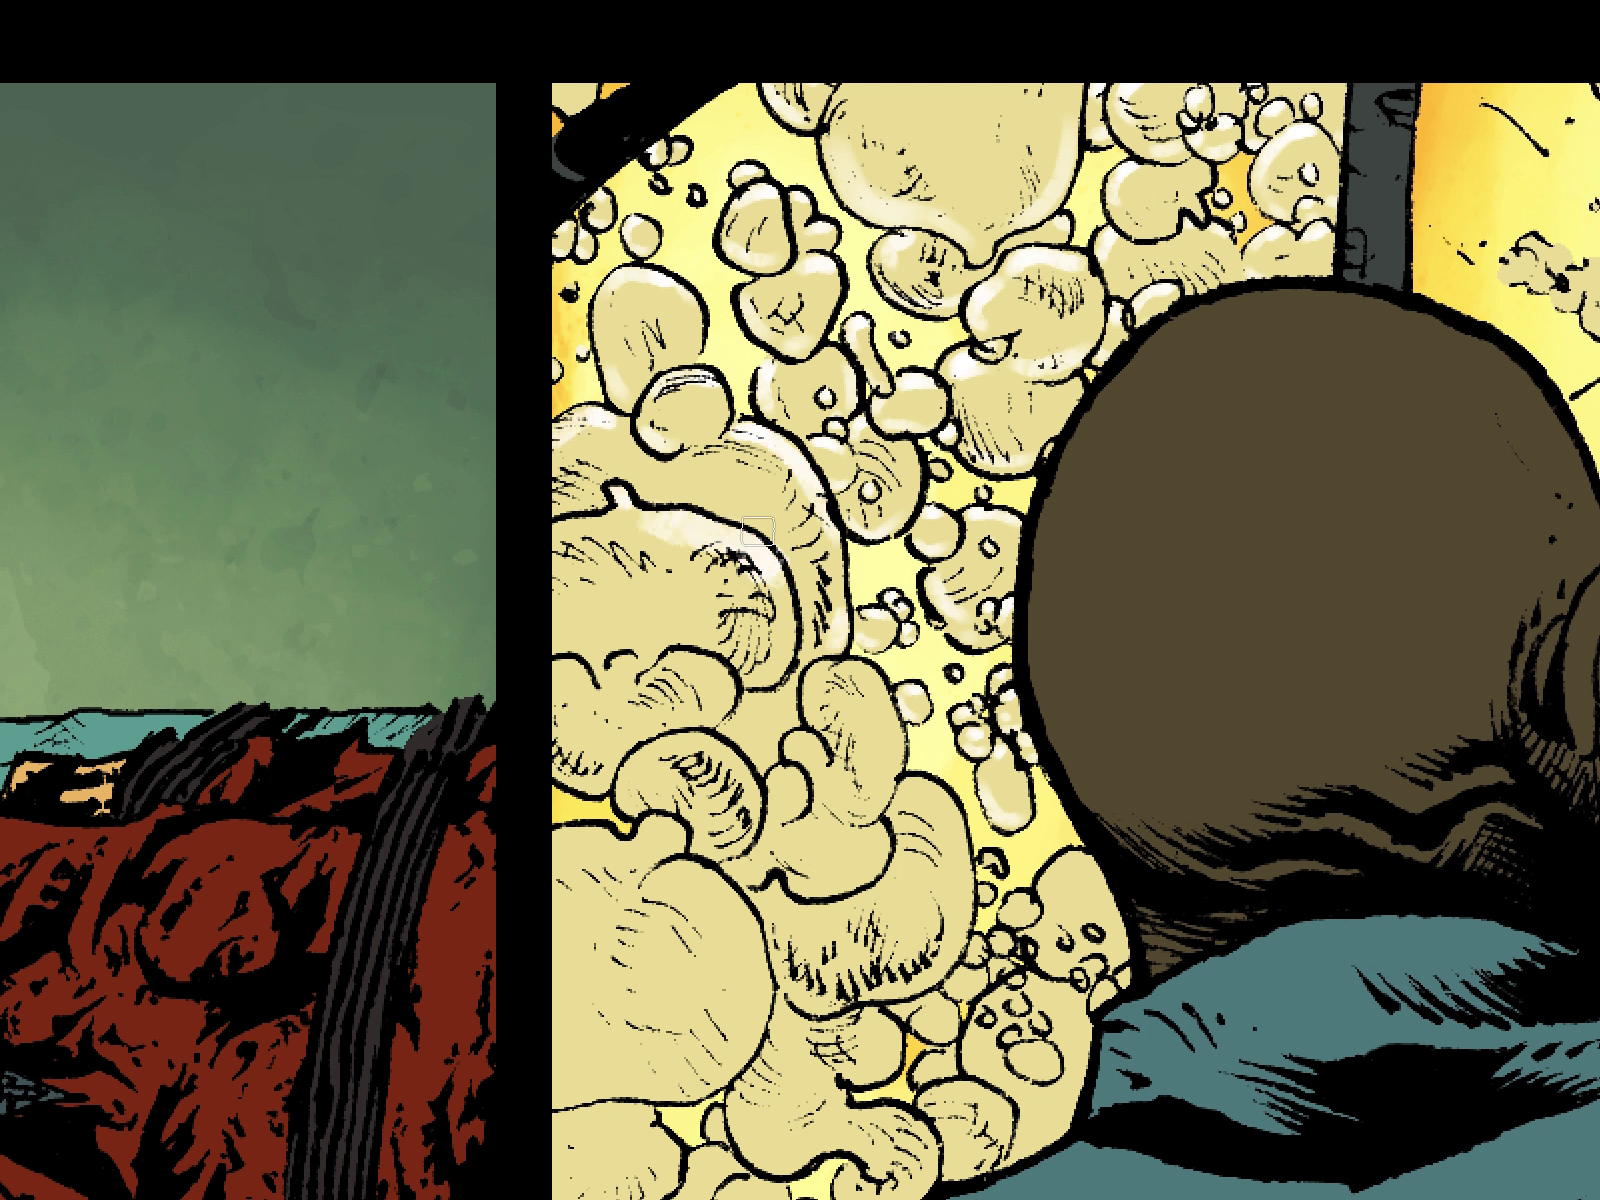
left_click_drag(630, 516, 557, 541)
Step: Highlight the clustered bubbles below the large domed bubble, including the small ones toward the neck
mouse_move(776, 657)
left_mouse_down()
mouse_move(745, 677)
mouse_move(565, 662)
mouse_move(592, 778)
mouse_move(708, 720)
mouse_move(685, 807)
mouse_move(728, 847)
left_mouse_up()
left_click_drag(788, 771, 780, 818)
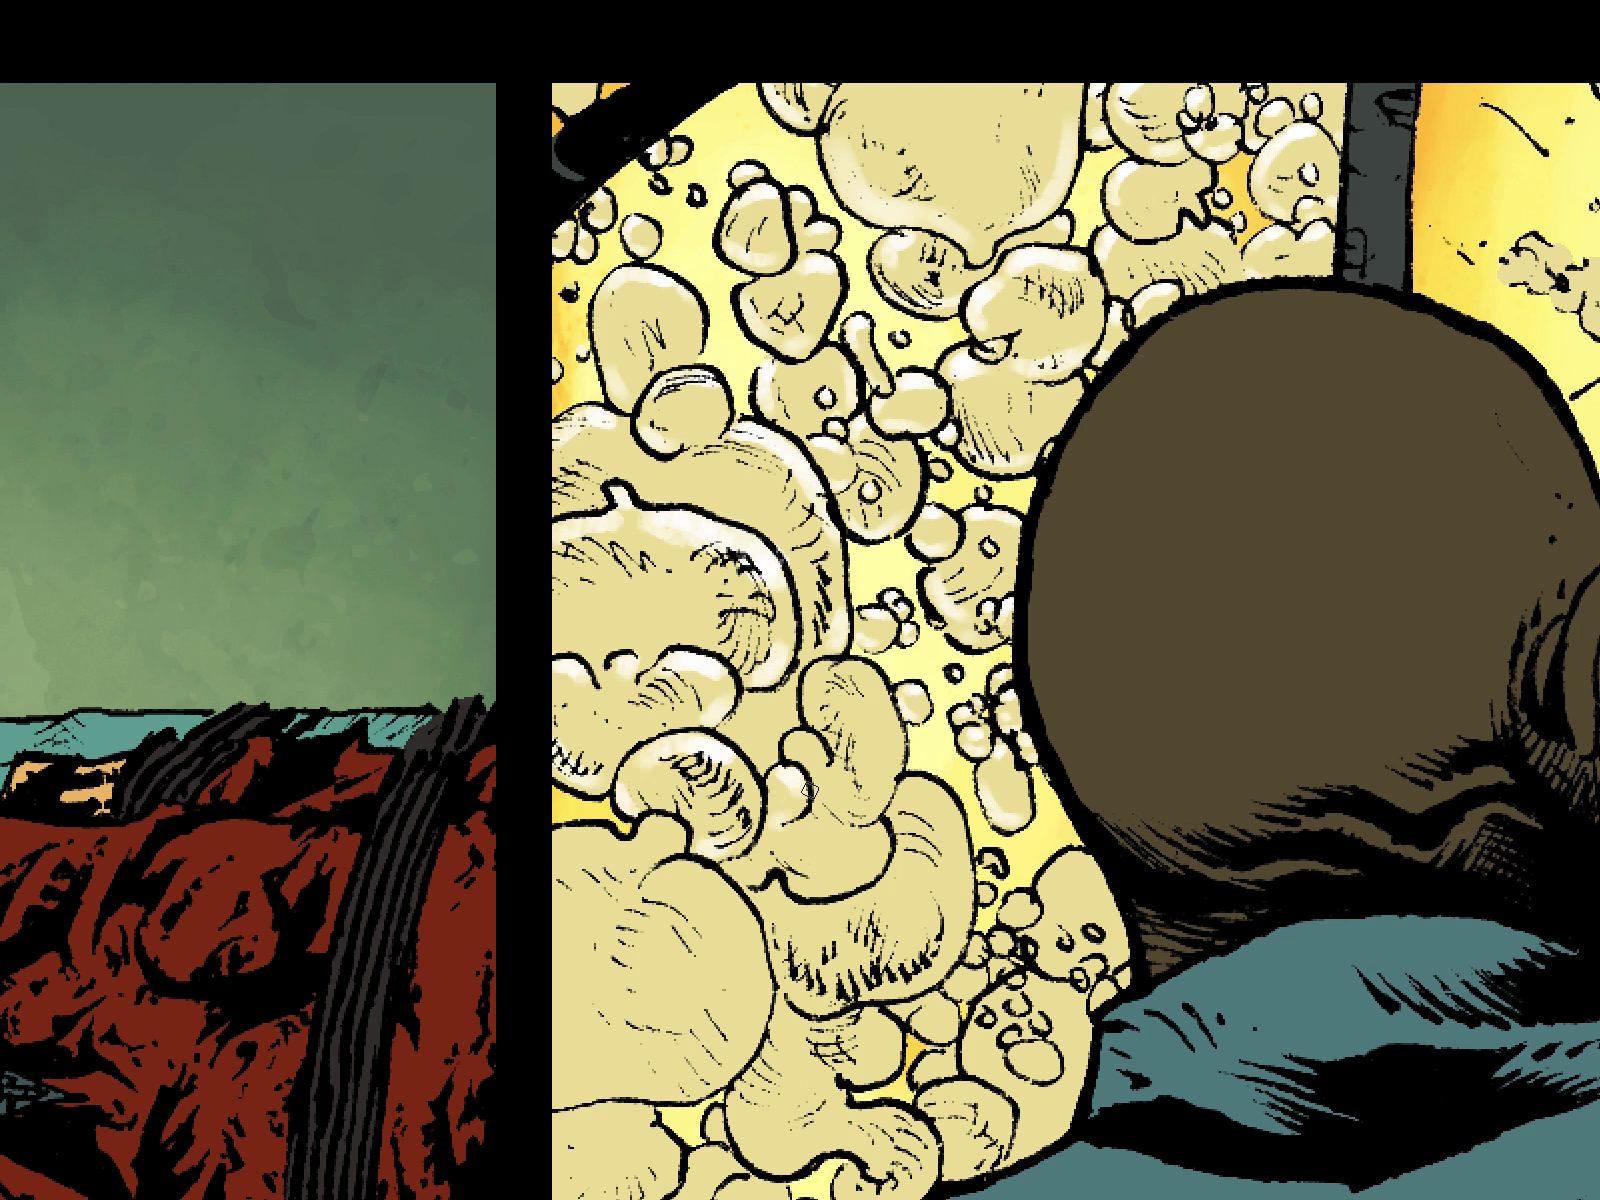
left_click_drag(806, 736, 815, 747)
left_click_drag(830, 791, 868, 814)
left_click_drag(1005, 731, 1087, 581)
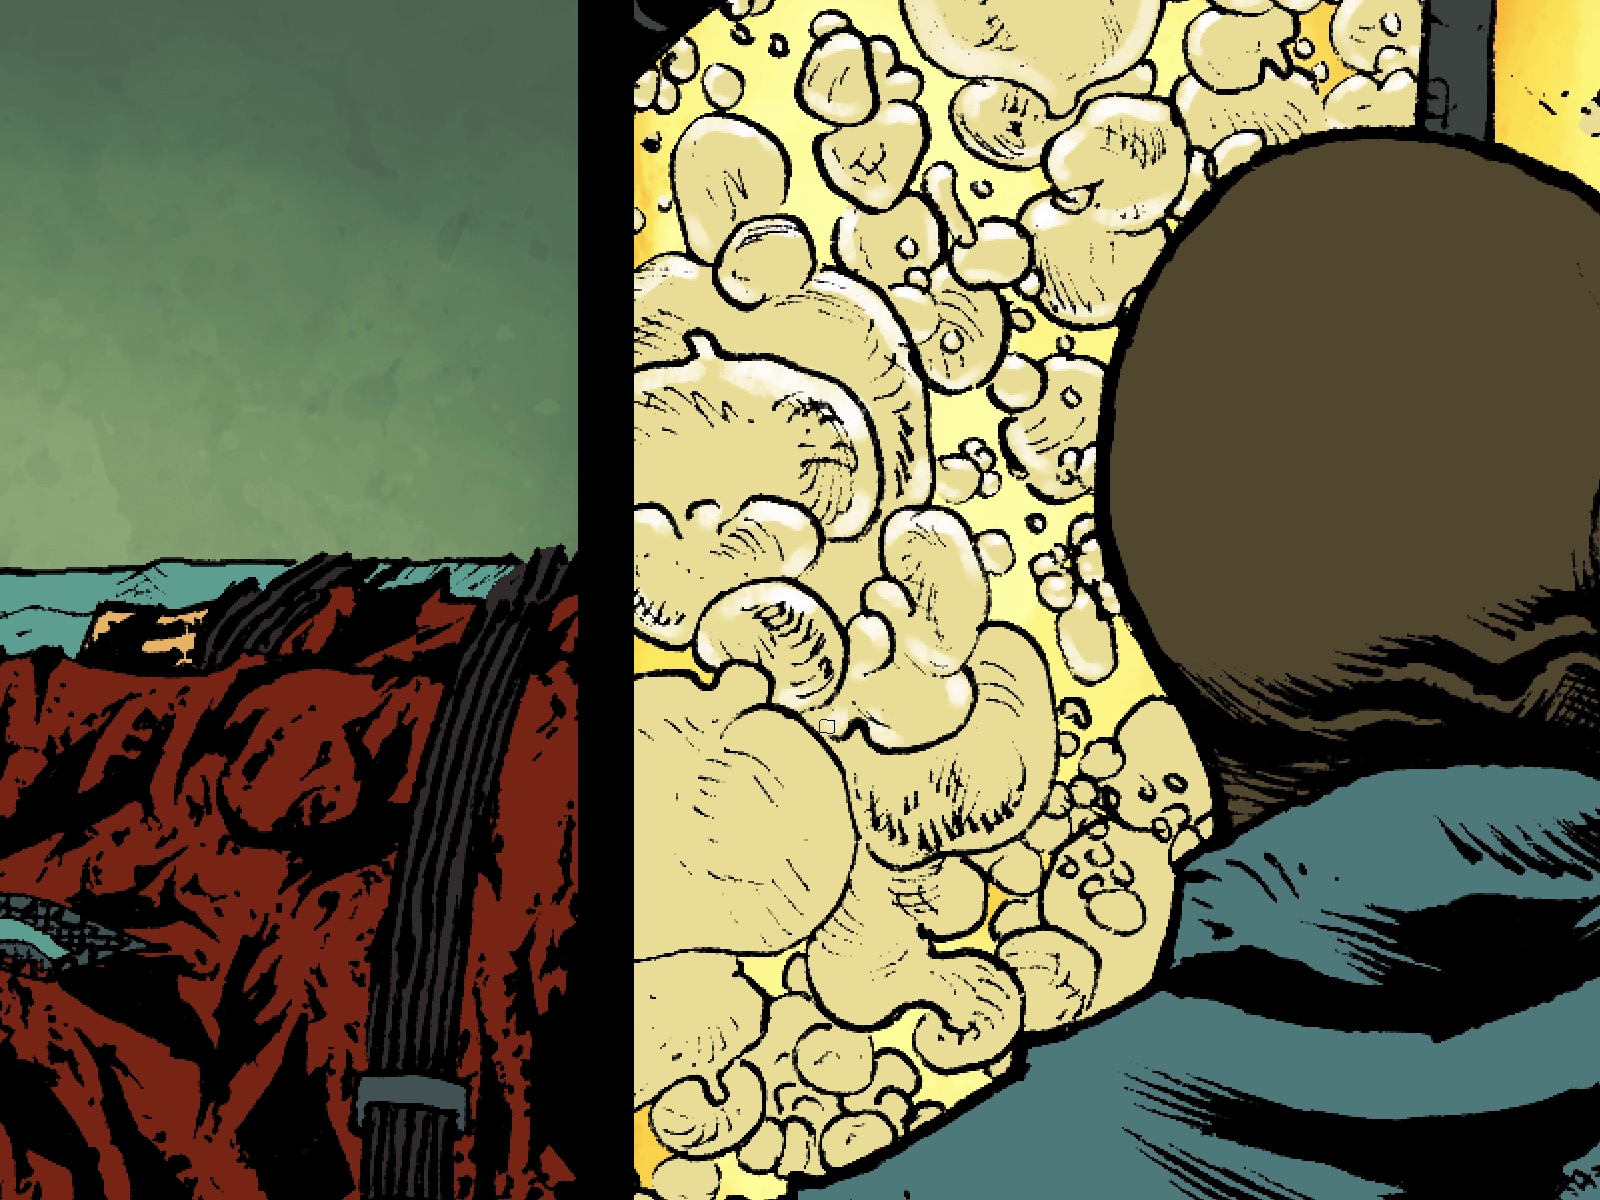